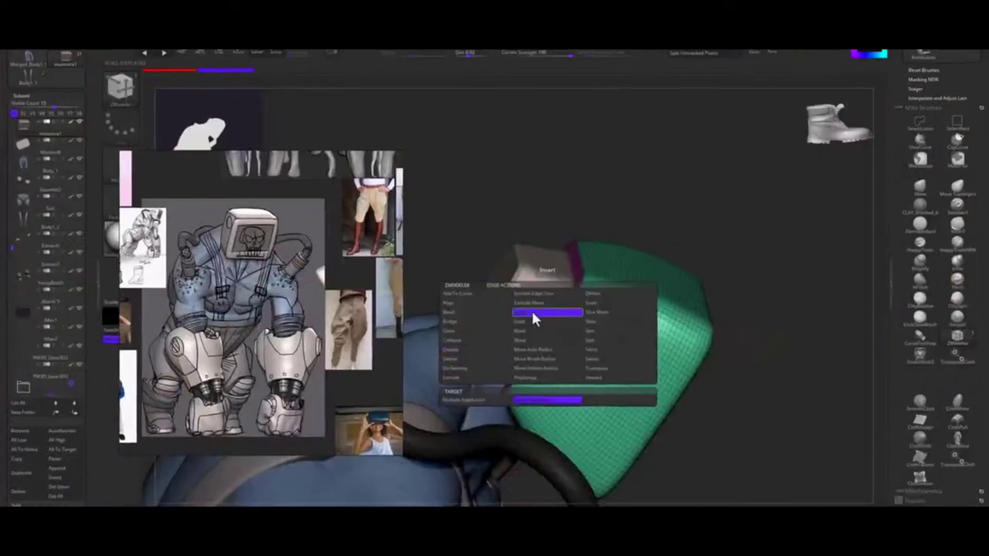
{"action": "left_click", "coordinate": [534, 317]}
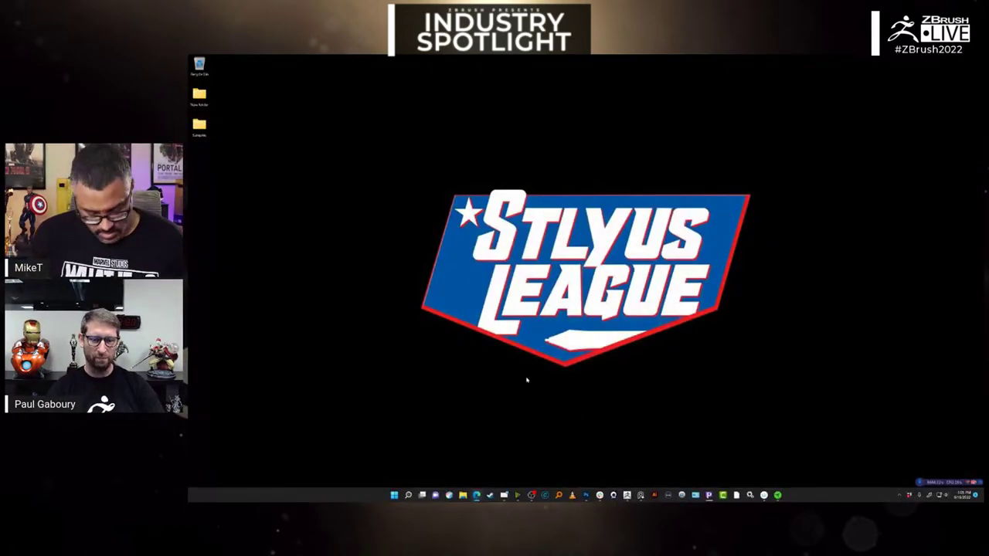
- Switch to Photoshop and view the grey sculpt sheet, the running woman, the fishbowl creature and the finished TV-headed robot artwork
{"action": "left_click", "coordinate": [585, 495]}
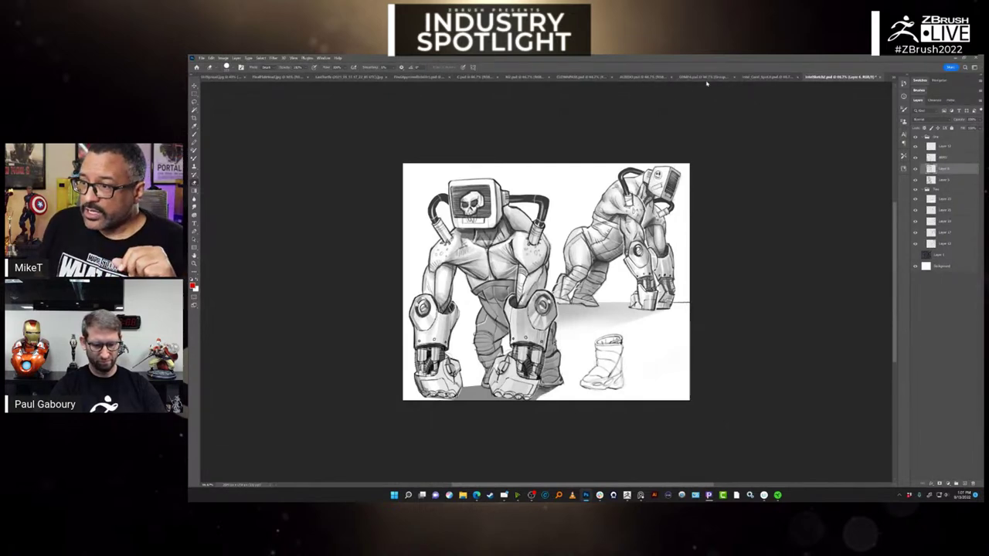
{"action": "left_click", "coordinate": [752, 78]}
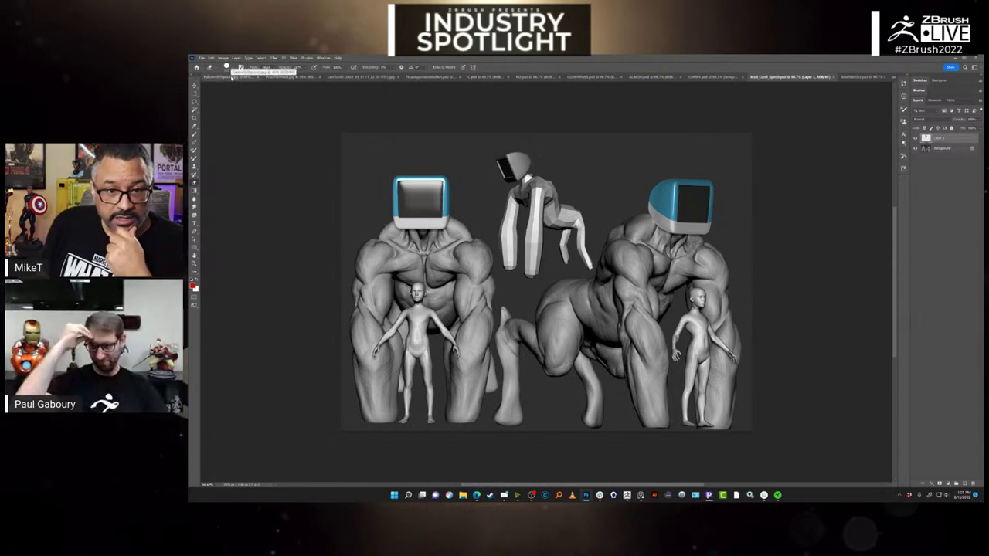
{"action": "left_click", "coordinate": [231, 77]}
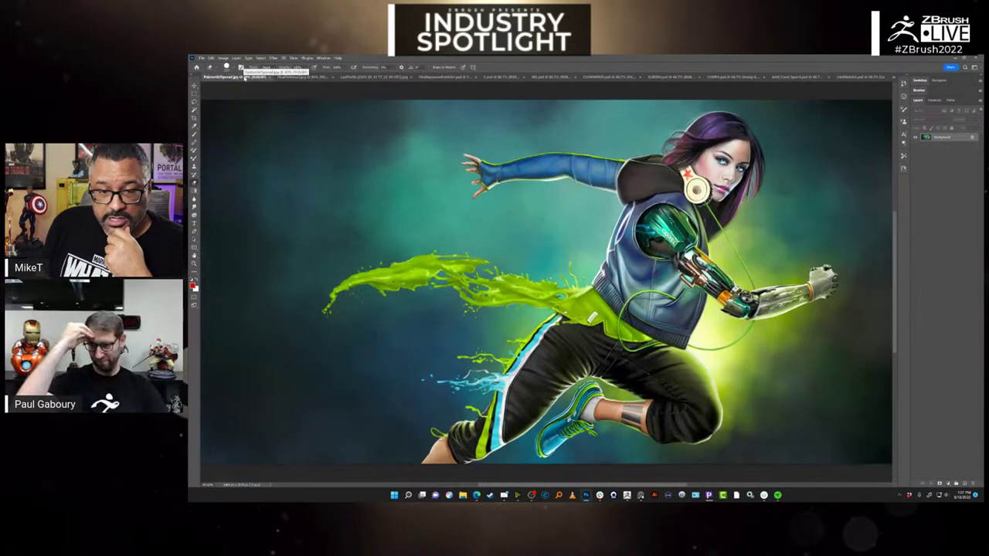
{"action": "left_click", "coordinate": [300, 77]}
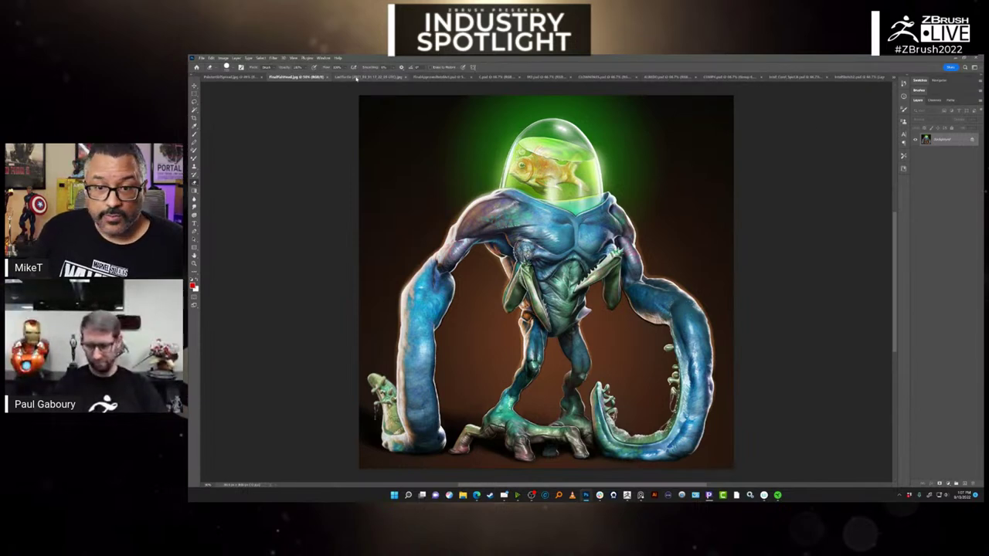
{"action": "left_click", "coordinate": [426, 77]}
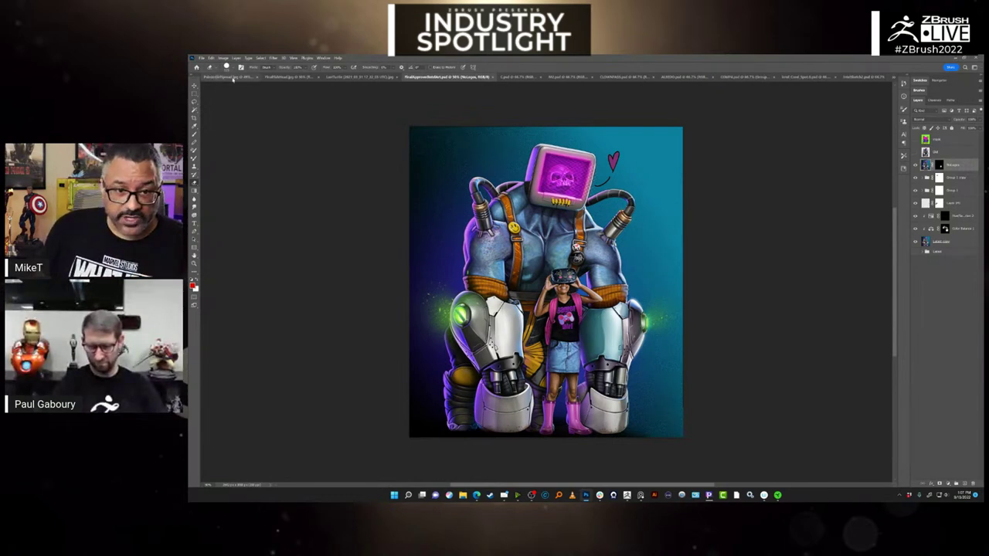
- Review the fishbowl creature, an enlarged view of the finished robot, the turtle and the running woman artworks
{"action": "left_click", "coordinate": [273, 78]}
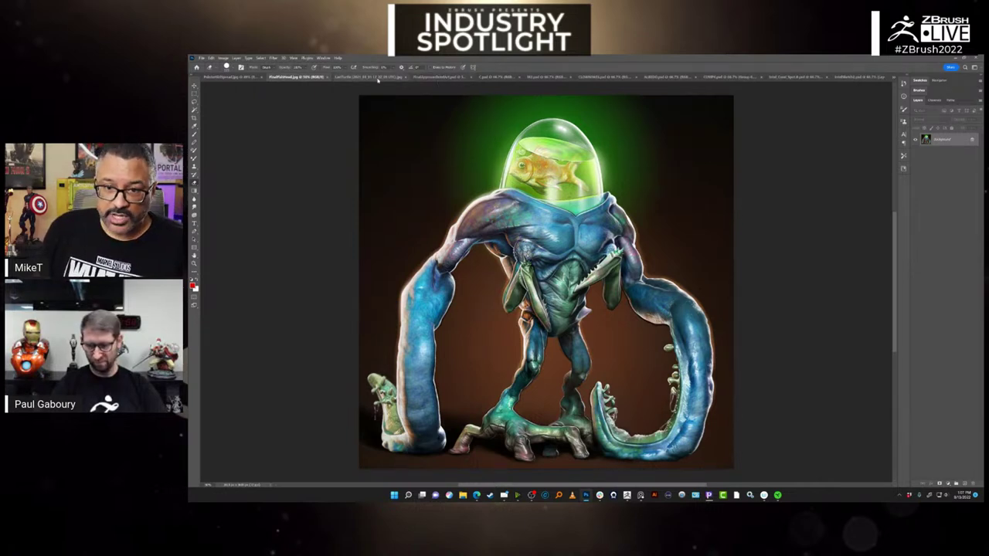
{"action": "left_click", "coordinate": [429, 78]}
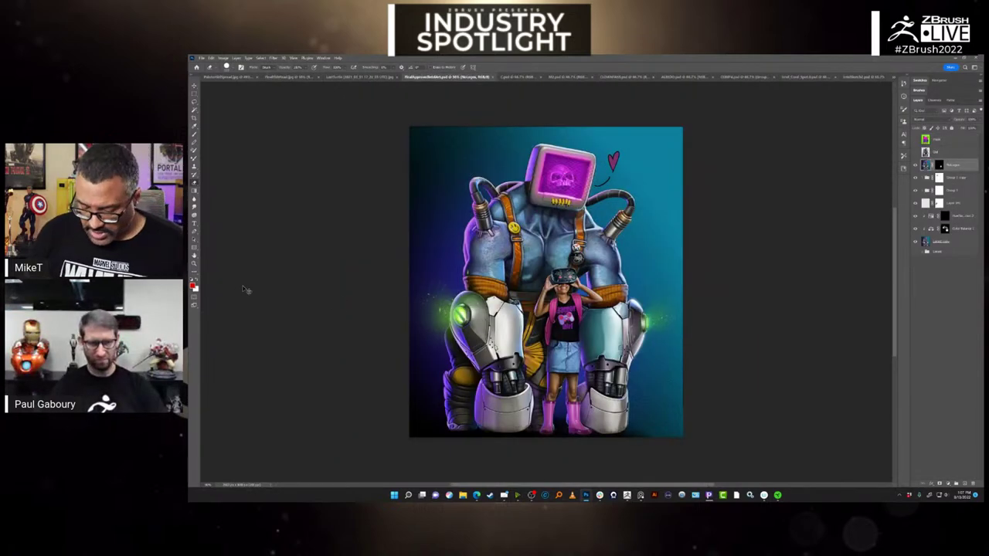
{"action": "key", "text": "ctrl+plus"}
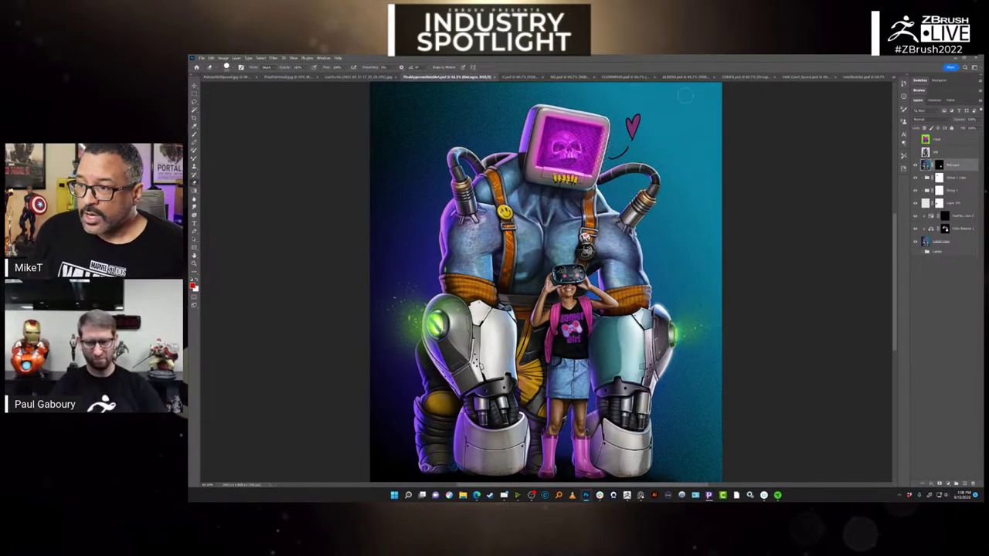
{"action": "left_click", "coordinate": [342, 77]}
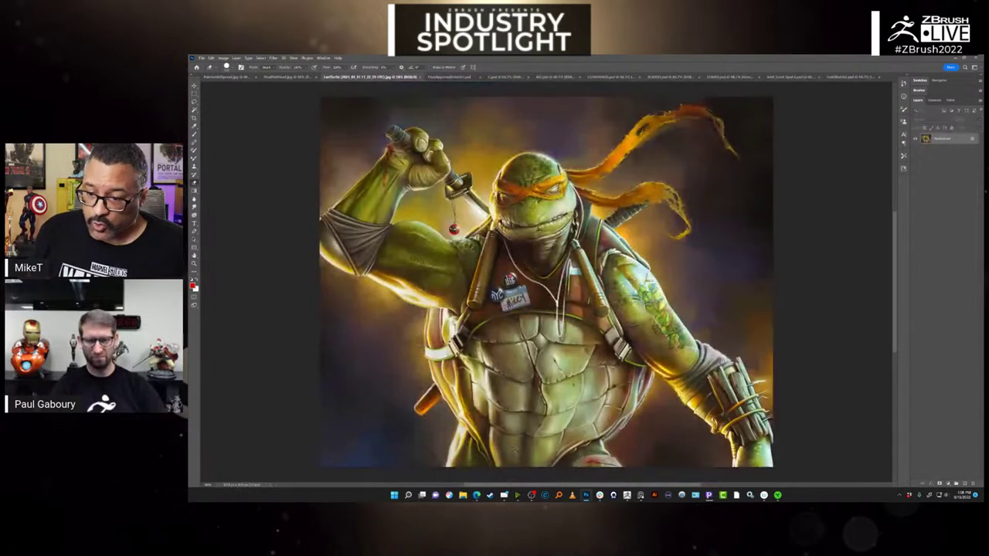
{"action": "left_click", "coordinate": [231, 78]}
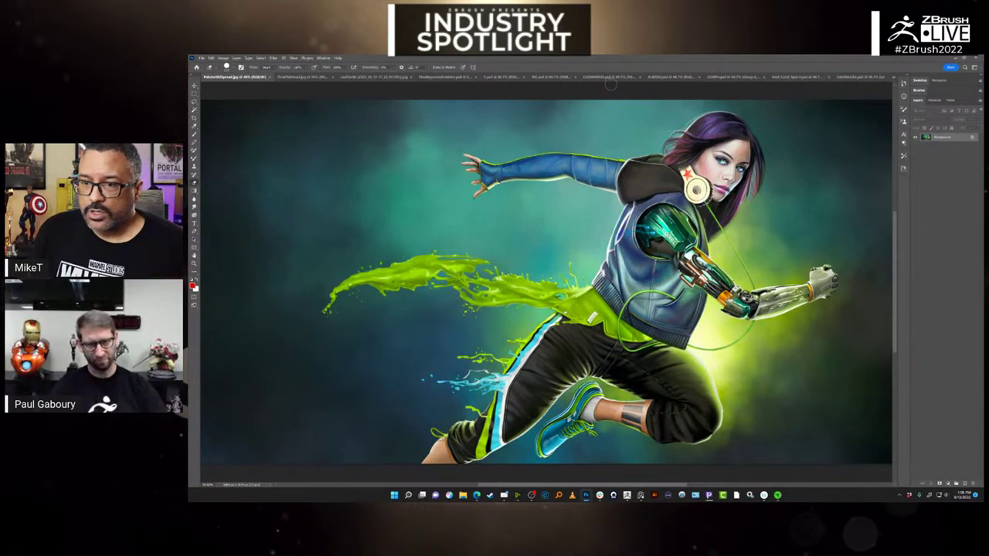
- Compare the robot's pencil sketches with its grey sculpt sheet and view the green-background composite
{"action": "left_click", "coordinate": [851, 77]}
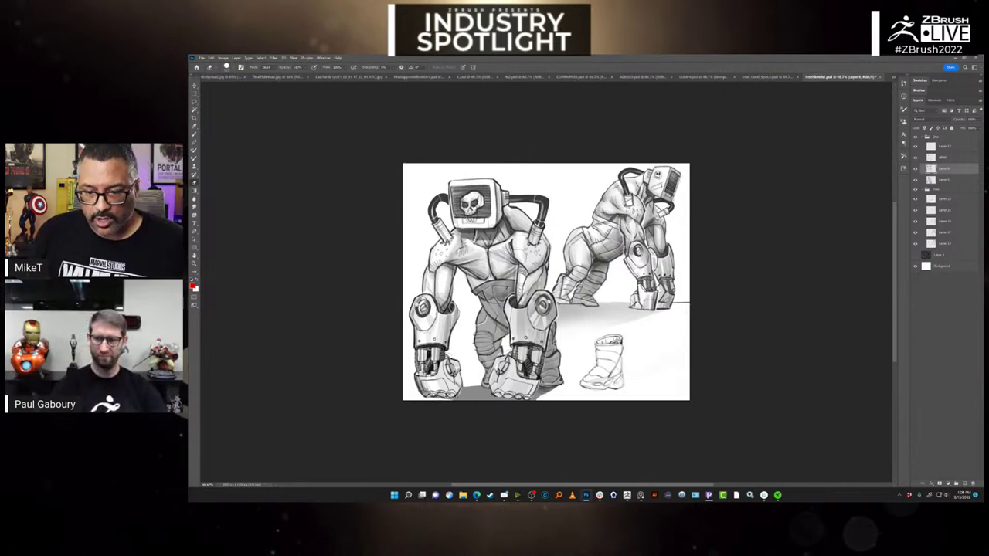
{"action": "left_click", "coordinate": [762, 77]}
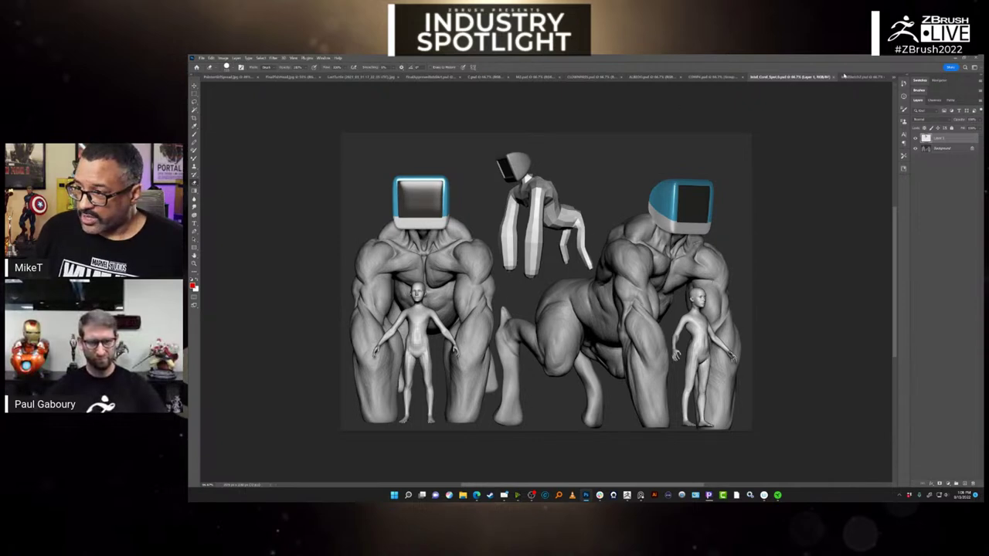
{"action": "left_click", "coordinate": [859, 77]}
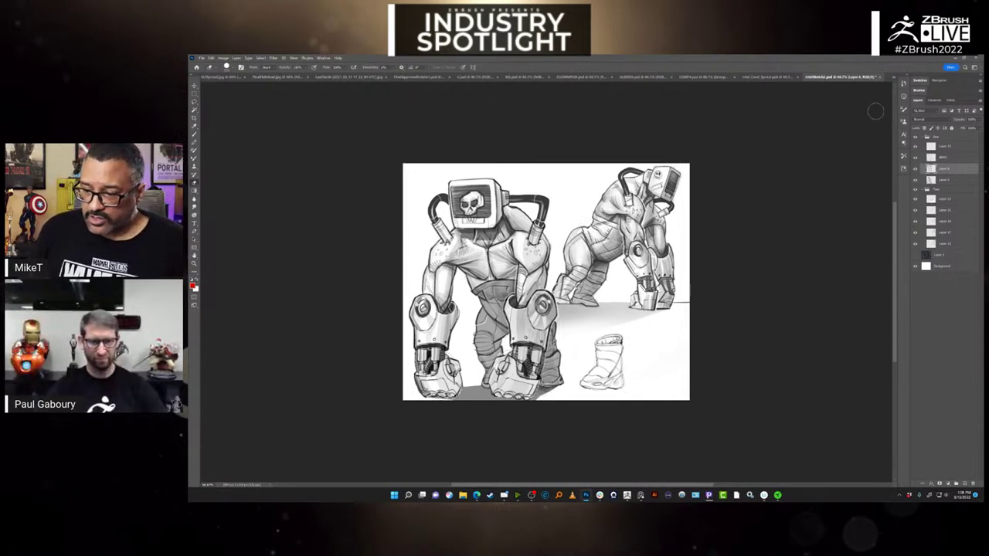
{"action": "left_click", "coordinate": [768, 76]}
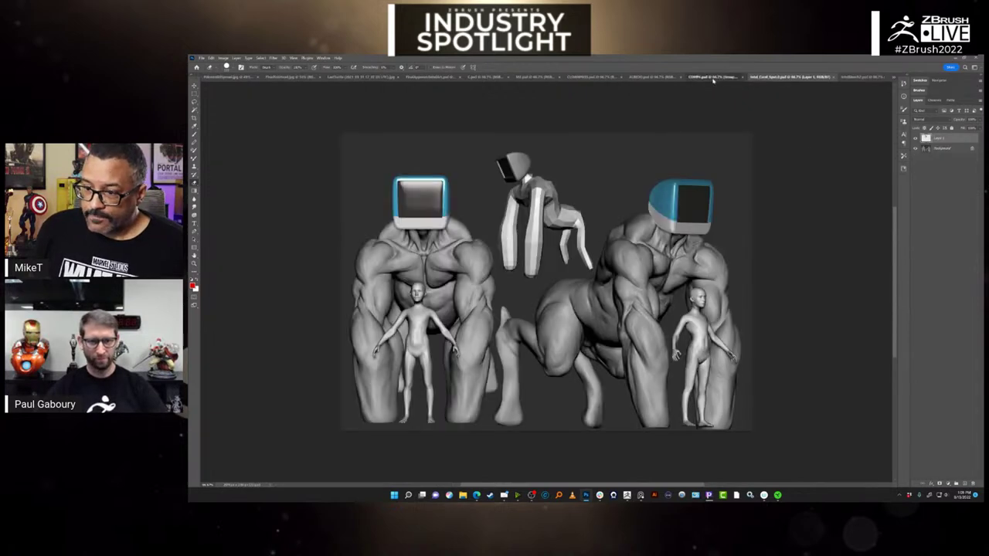
{"action": "left_click", "coordinate": [713, 77]}
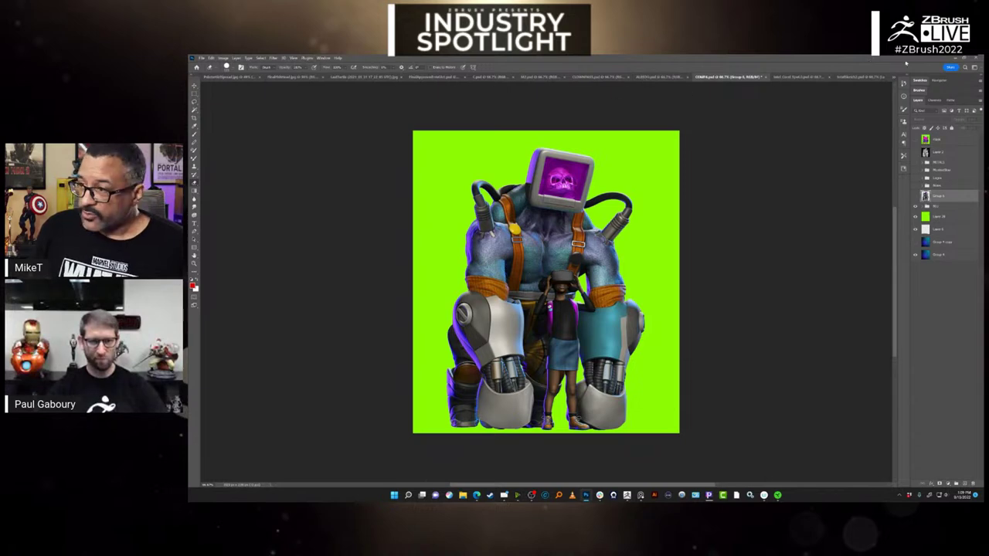
- Minimize Photoshop, switch to ZBrush and examine the low-poly robot base mesh from the front
{"action": "left_click", "coordinate": [956, 57]}
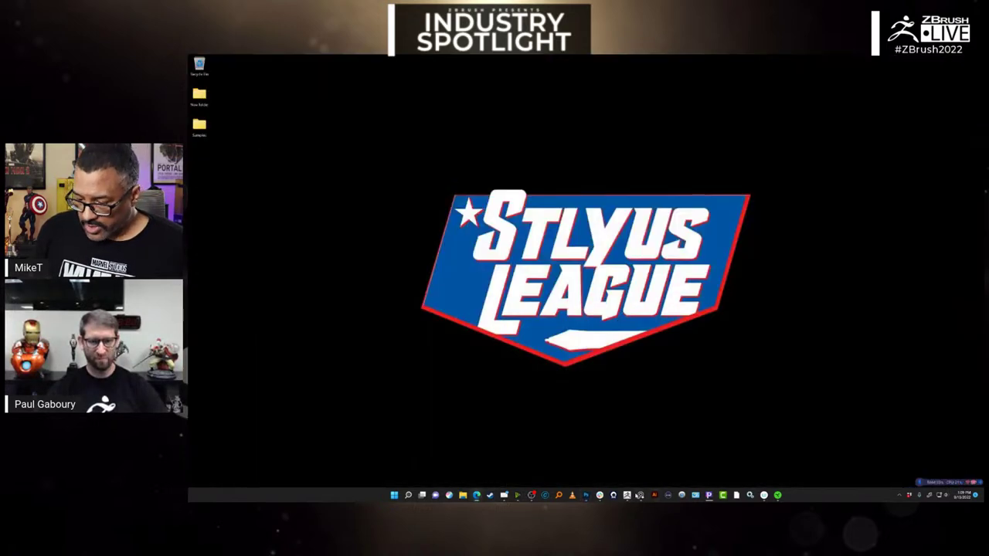
{"action": "left_click", "coordinate": [635, 495]}
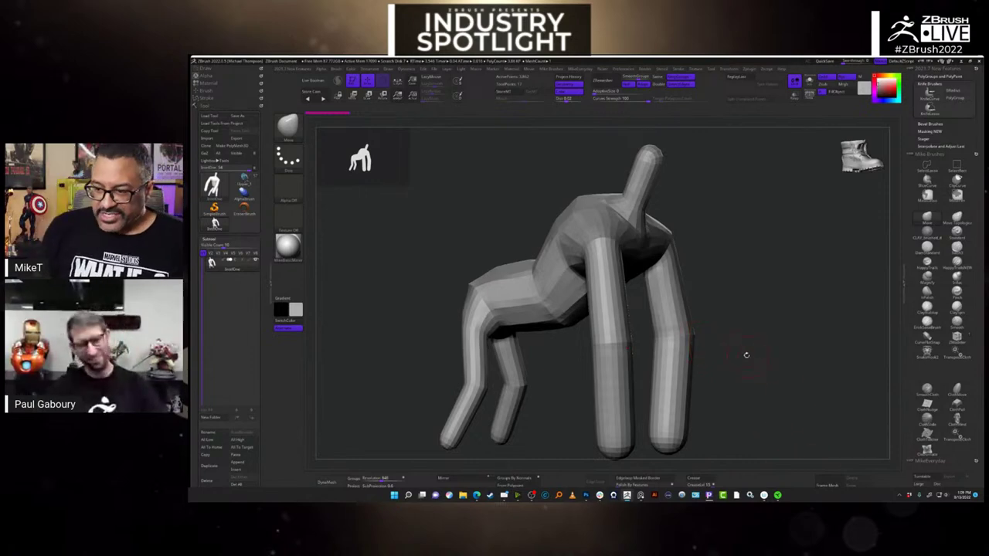
{"action": "left_click_drag", "start_coordinate": [763, 333], "coordinate": [749, 305]}
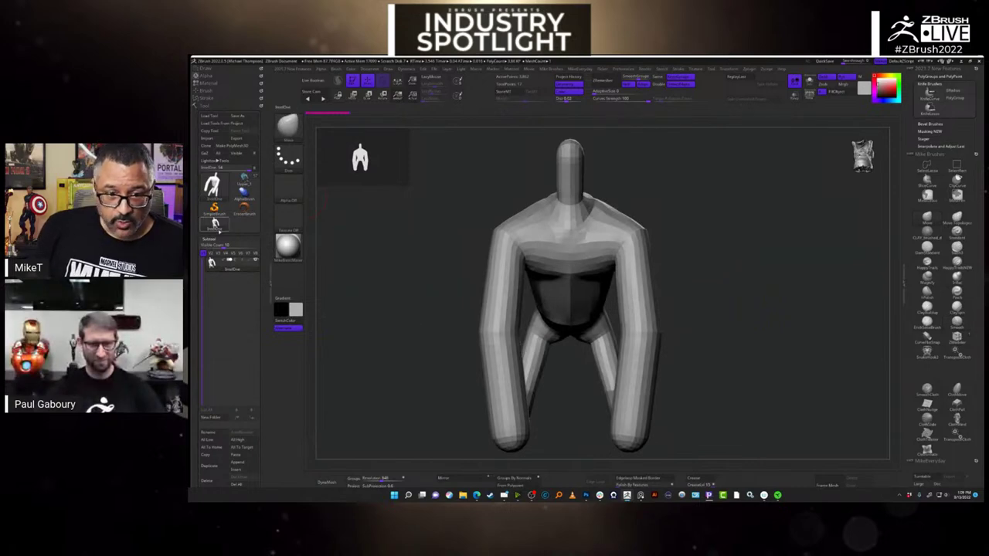
- Load the full-colour robot and girl model, and isolate the robot's upper body in a front view
{"action": "left_click", "coordinate": [252, 177]}
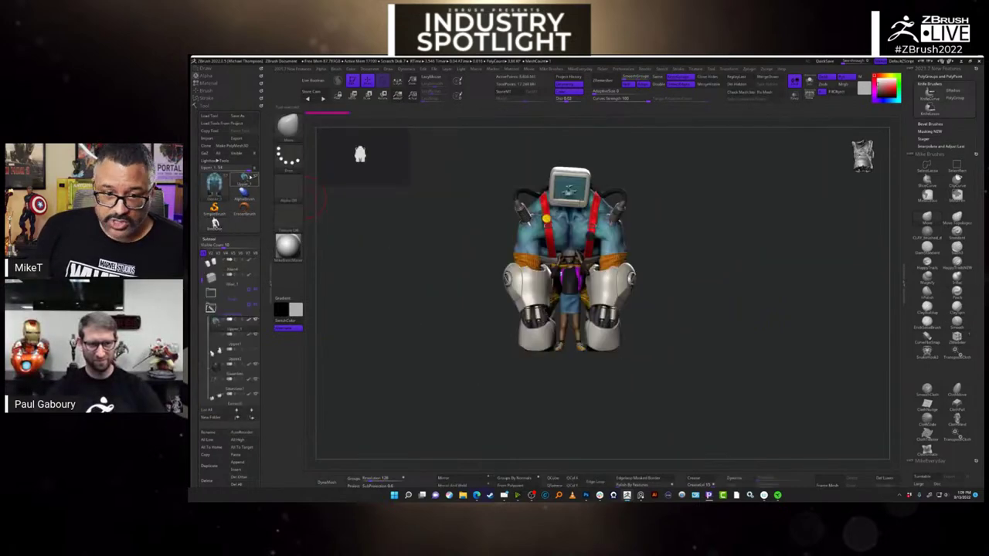
{"action": "left_click_drag", "start_coordinate": [740, 291], "coordinate": [786, 315], "text": "alt"}
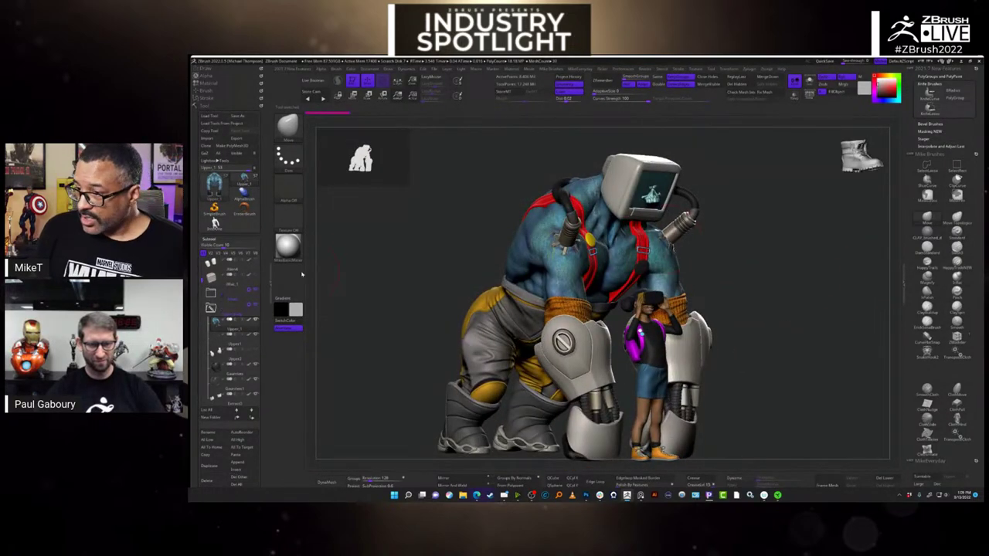
{"action": "left_click", "coordinate": [809, 82]}
{"action": "left_click_drag", "start_coordinate": [768, 281], "coordinate": [696, 279]}
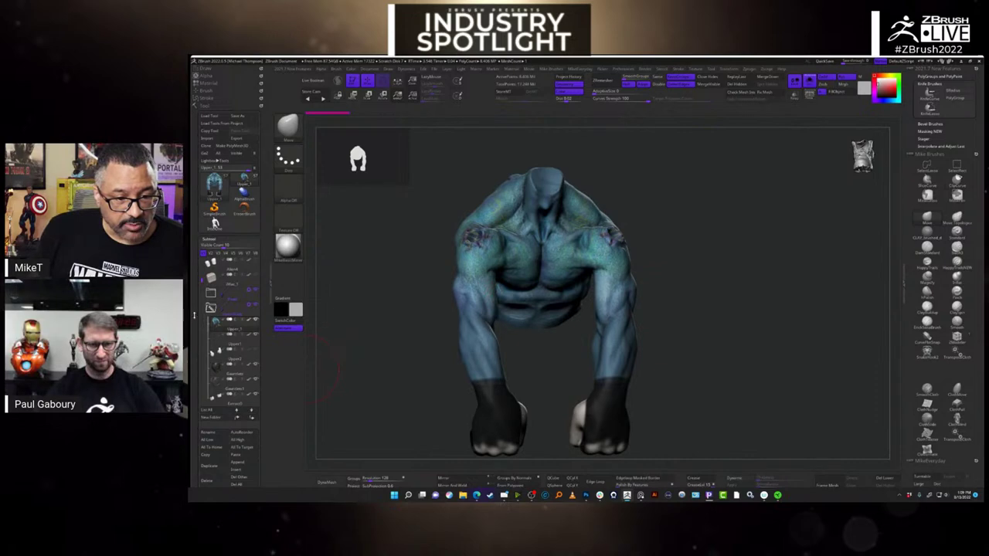
- Expand the subtool folder containing the robot's clothing and select the Suit subtool
{"action": "left_click_drag", "start_coordinate": [194, 282], "coordinate": [194, 301]}
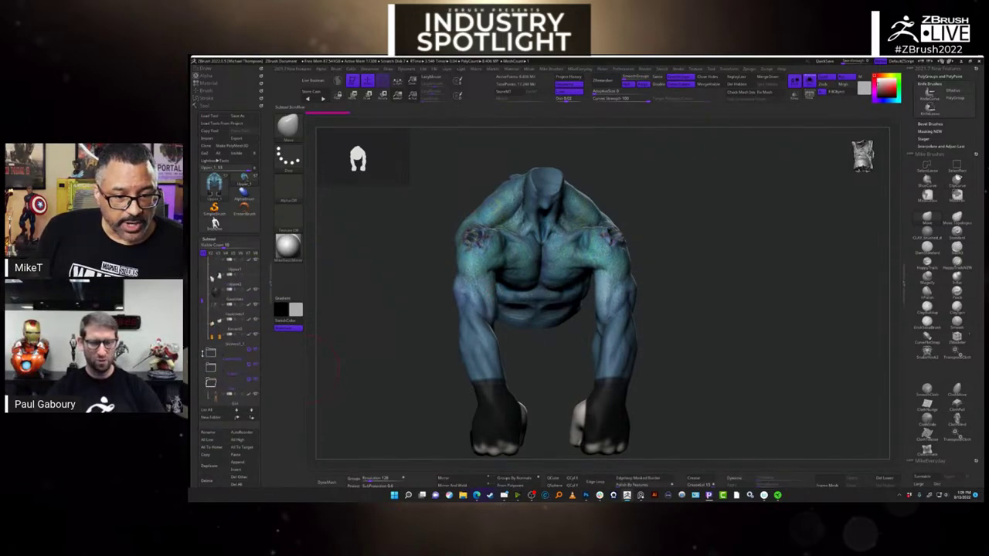
{"action": "mouse_move", "coordinate": [212, 353]}
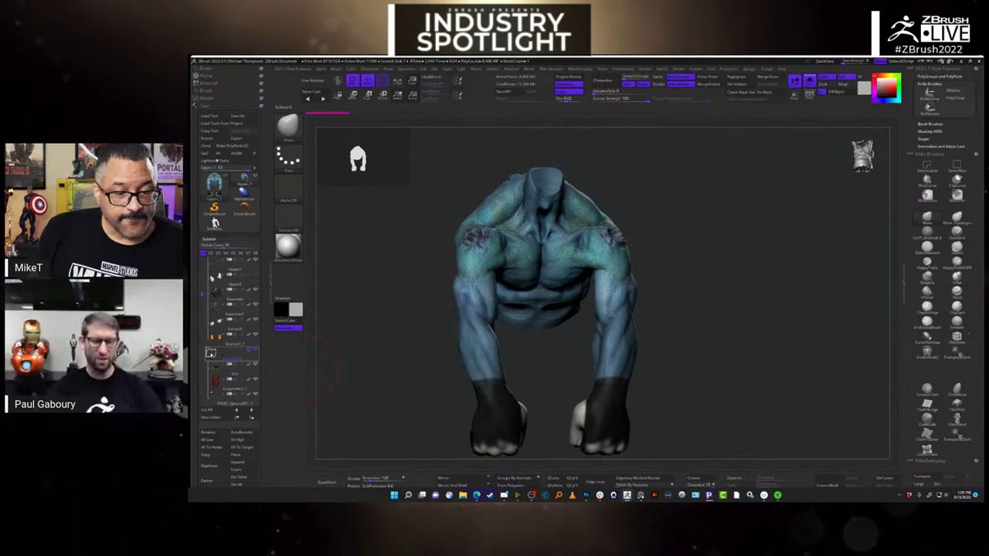
{"action": "left_click", "coordinate": [211, 353]}
{"action": "left_click_drag", "start_coordinate": [200, 293], "coordinate": [199, 308]}
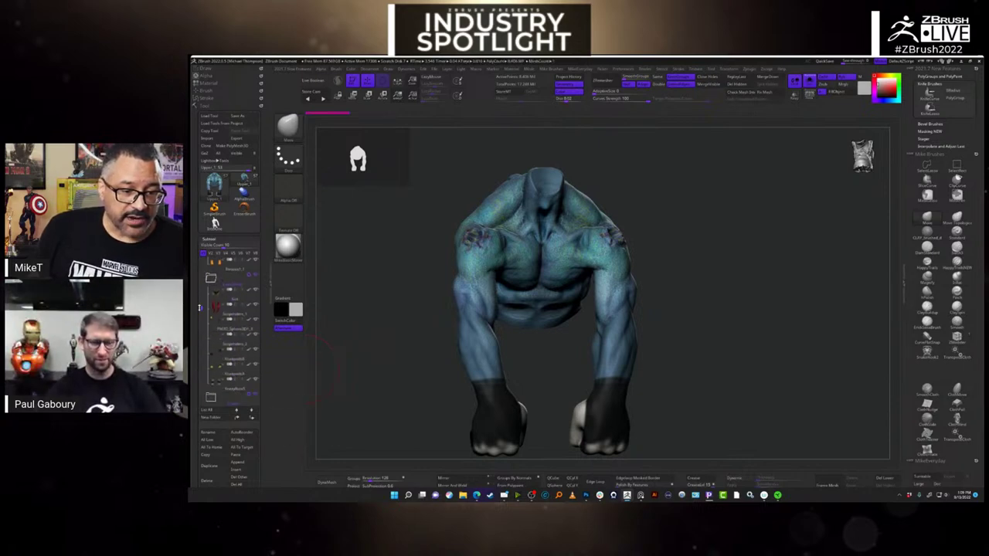
{"action": "left_click", "coordinate": [232, 298]}
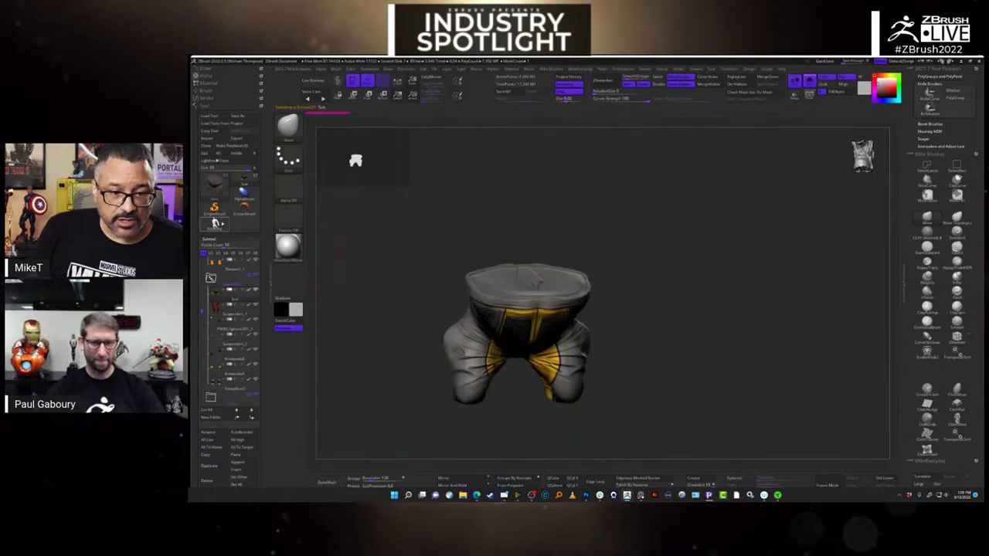
- Compare the low-poly base mesh from the side with the detailed Suit subtool of the robot model
{"action": "left_click", "coordinate": [214, 223]}
{"action": "left_click_drag", "start_coordinate": [763, 286], "coordinate": [742, 276], "text": "alt"}
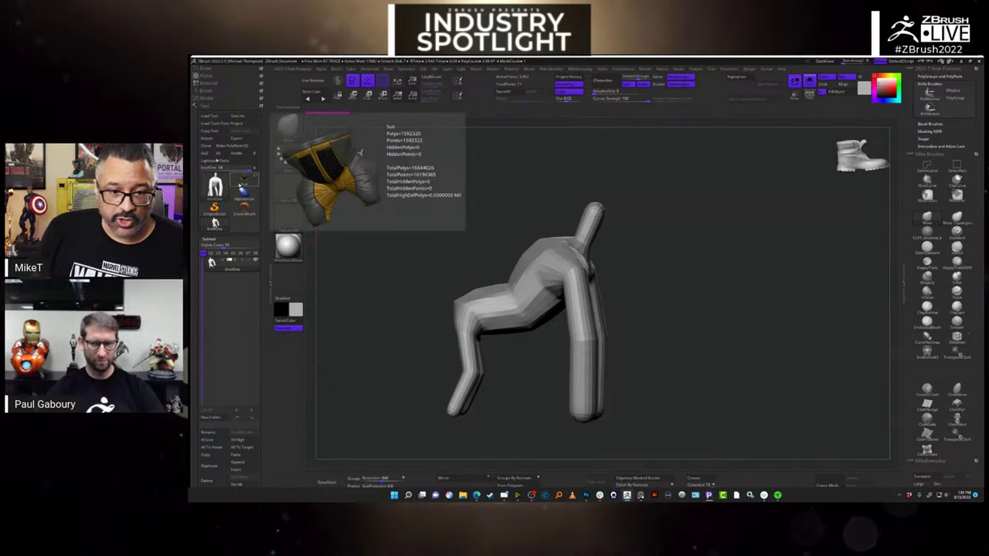
{"action": "left_click", "coordinate": [240, 189]}
{"action": "left_click_drag", "start_coordinate": [628, 360], "coordinate": [660, 296]}
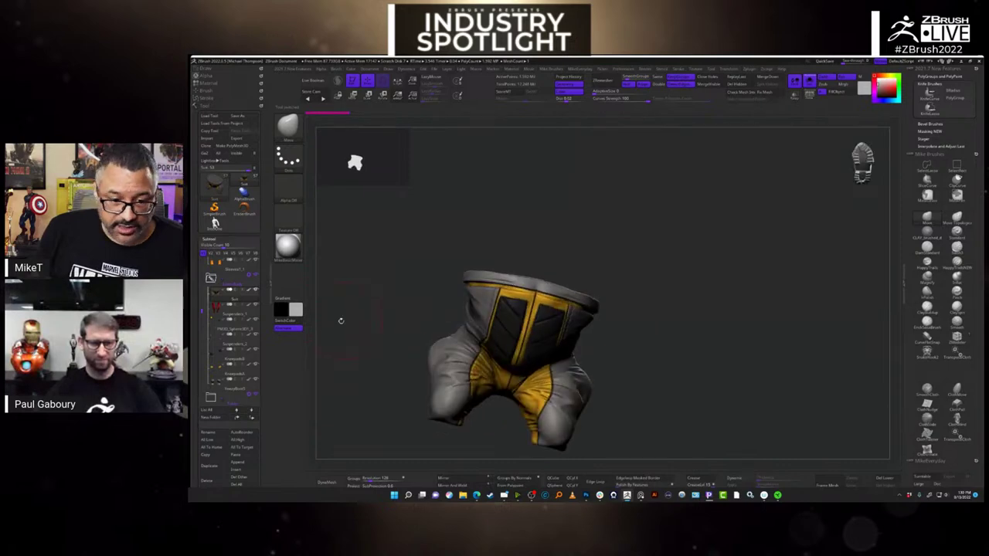
- Turn off the suit's polypaint and examine its sculpted folds and seams from behind
{"action": "mouse_move", "coordinate": [246, 294]}
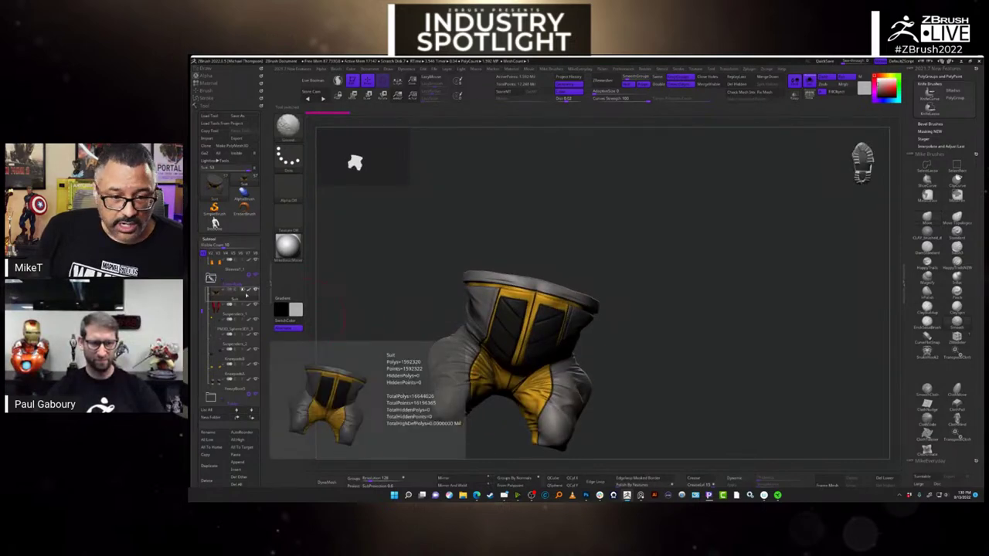
{"action": "left_click", "coordinate": [248, 290], "text": "shift"}
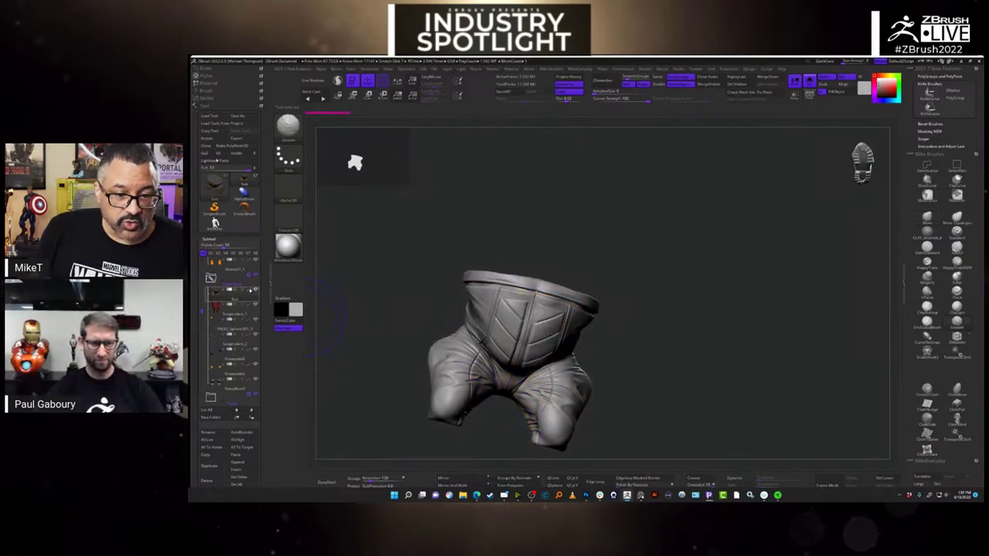
{"action": "mouse_move", "coordinate": [676, 329]}
{"action": "left_mouse_down"}
{"action": "mouse_move", "coordinate": [702, 310]}
{"action": "mouse_move", "coordinate": [721, 322]}
{"action": "mouse_move", "coordinate": [728, 291]}
{"action": "mouse_move", "coordinate": [747, 290]}
{"action": "left_mouse_up"}
{"action": "mouse_move", "coordinate": [817, 283]}
{"action": "left_mouse_down"}
{"action": "mouse_move", "coordinate": [714, 280]}
{"action": "mouse_move", "coordinate": [685, 302]}
{"action": "left_mouse_up"}
{"action": "key", "text": "s"}
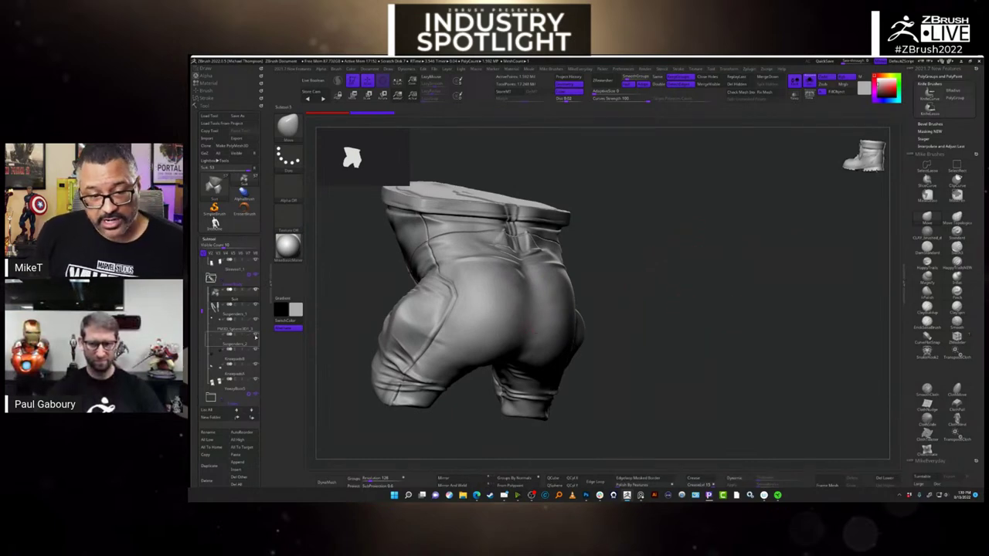
- Turn the suit's polypaint back on and frame the suit from the front
{"action": "left_click", "coordinate": [248, 290]}
{"action": "mouse_move", "coordinate": [671, 295]}
{"action": "left_mouse_down"}
{"action": "mouse_move", "coordinate": [711, 298]}
{"action": "mouse_move", "coordinate": [665, 288]}
{"action": "left_mouse_up"}
{"action": "key", "text": "f"}
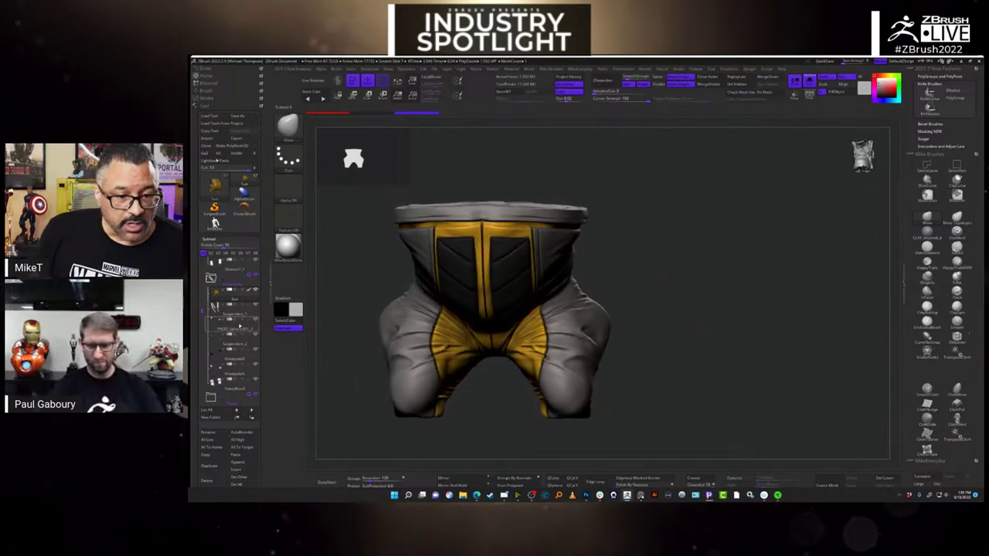
- Select the Suspenders_1 subtool and examine the full length of both straps
{"action": "left_click", "coordinate": [237, 314]}
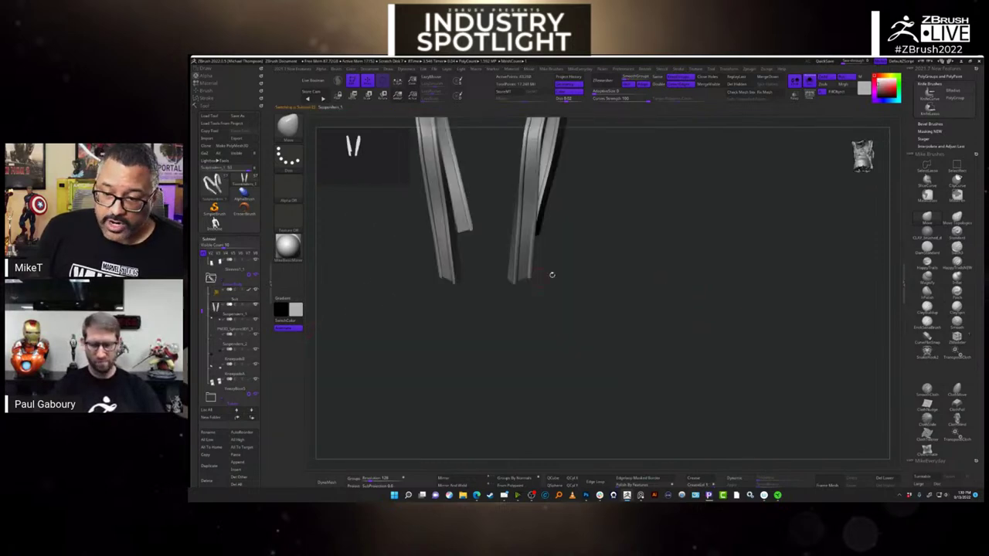
{"action": "left_click_drag", "start_coordinate": [640, 282], "coordinate": [735, 375], "text": "alt"}
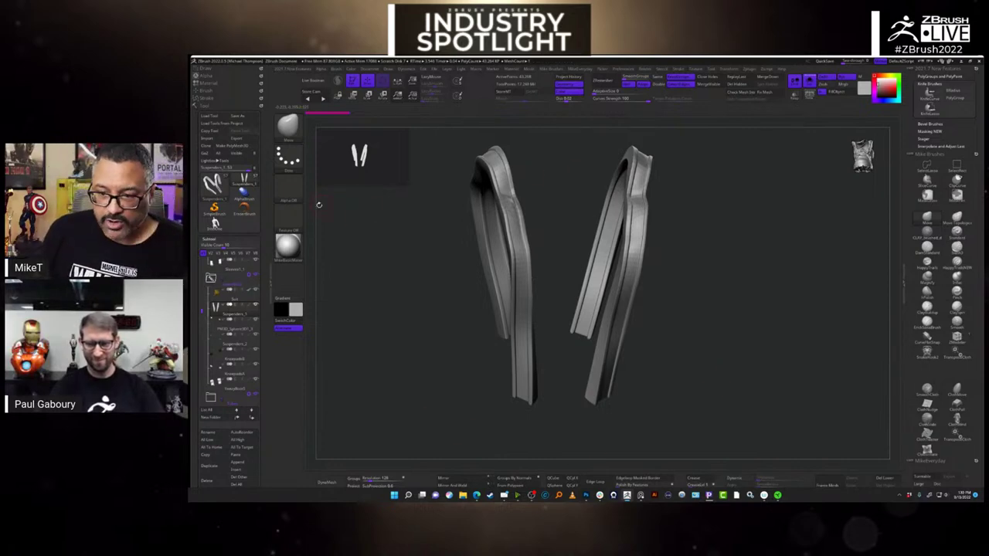
{"action": "key", "text": "super"}
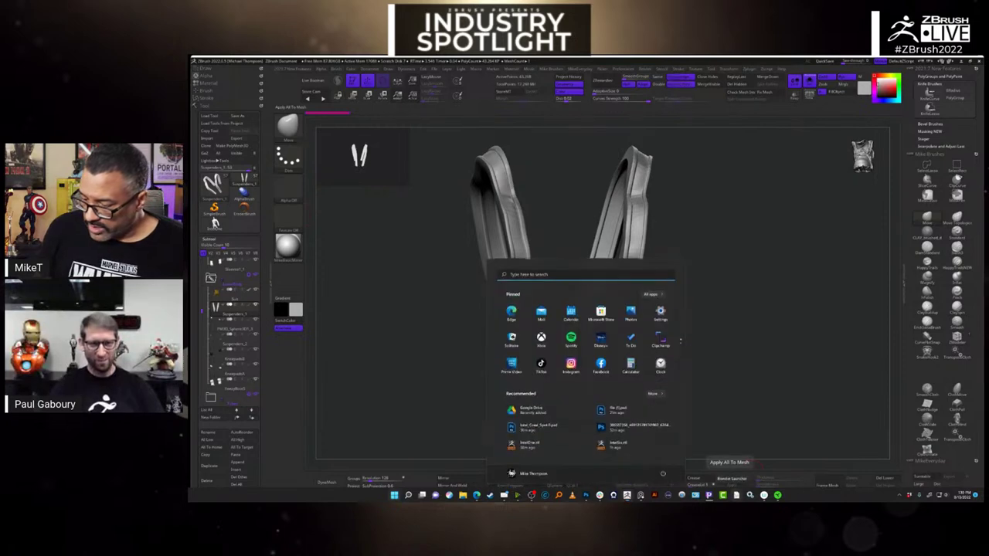
- Examine the straps from another angle, step through the suspender button and Suspenders_2 subtools, and frame the kneepads
{"action": "key", "text": "super"}
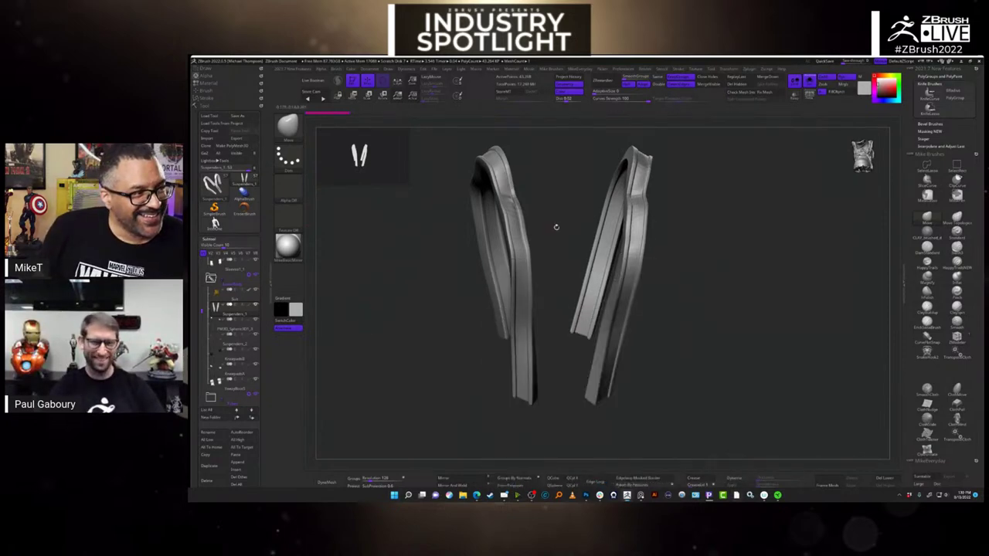
{"action": "left_click_drag", "start_coordinate": [693, 300], "coordinate": [712, 326]}
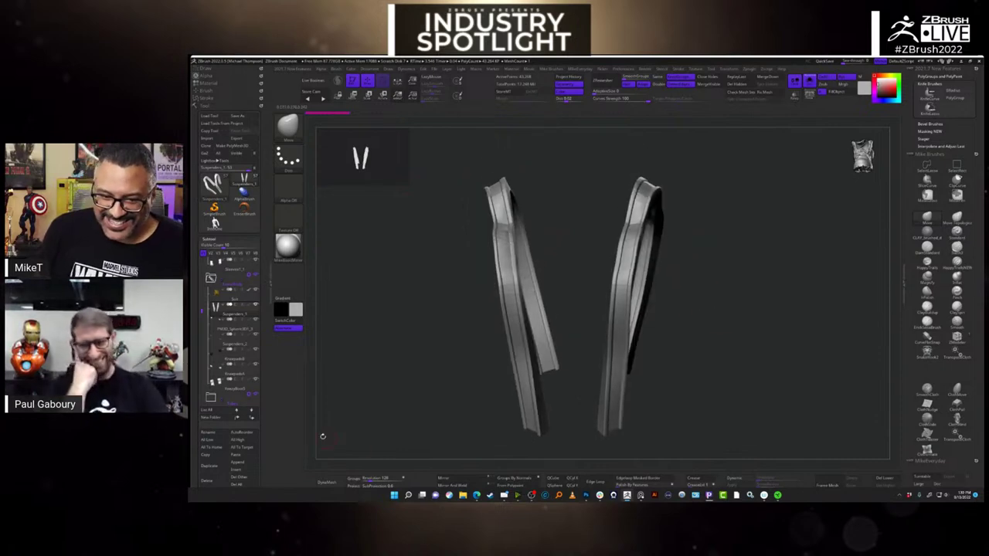
{"action": "left_click", "coordinate": [235, 329]}
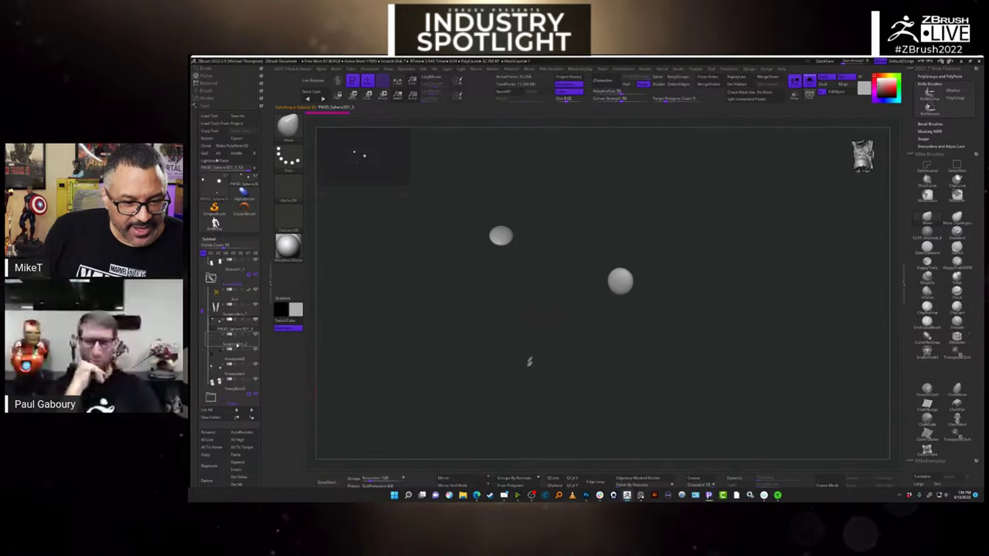
{"action": "left_click", "coordinate": [237, 345]}
{"action": "left_click", "coordinate": [237, 359]}
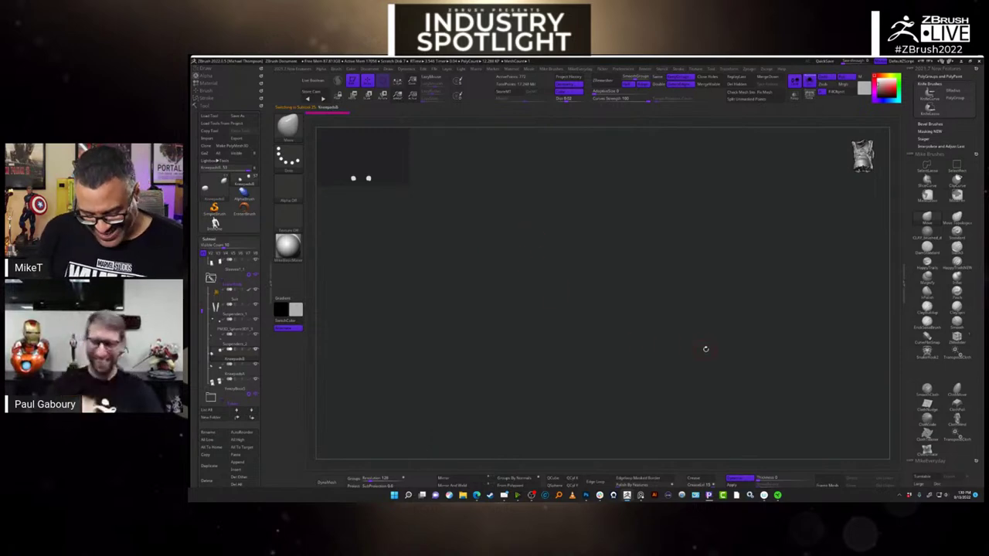
{"action": "key", "text": "f"}
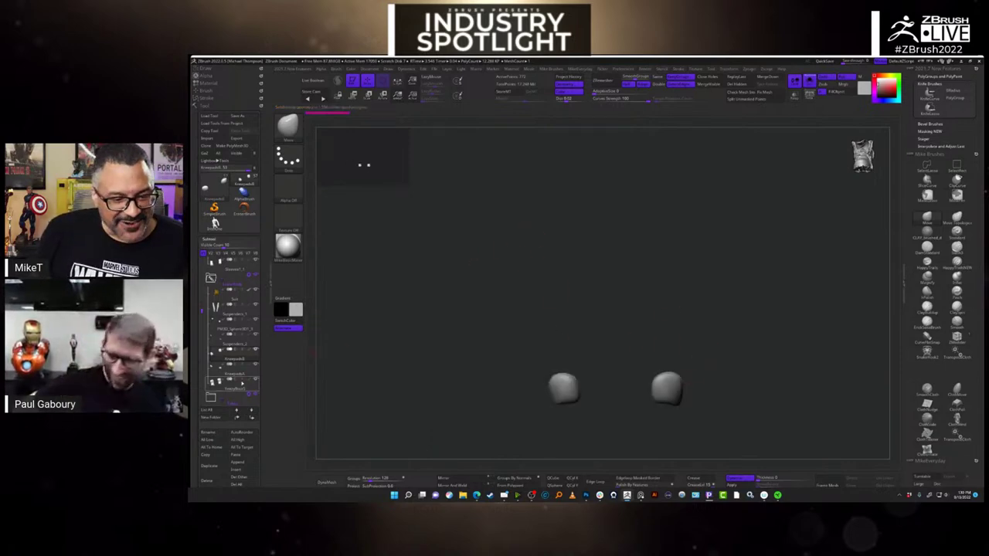
- Select the heavy boots subtool and examine the sculpted boots from the front and the side
{"action": "left_click", "coordinate": [246, 388]}
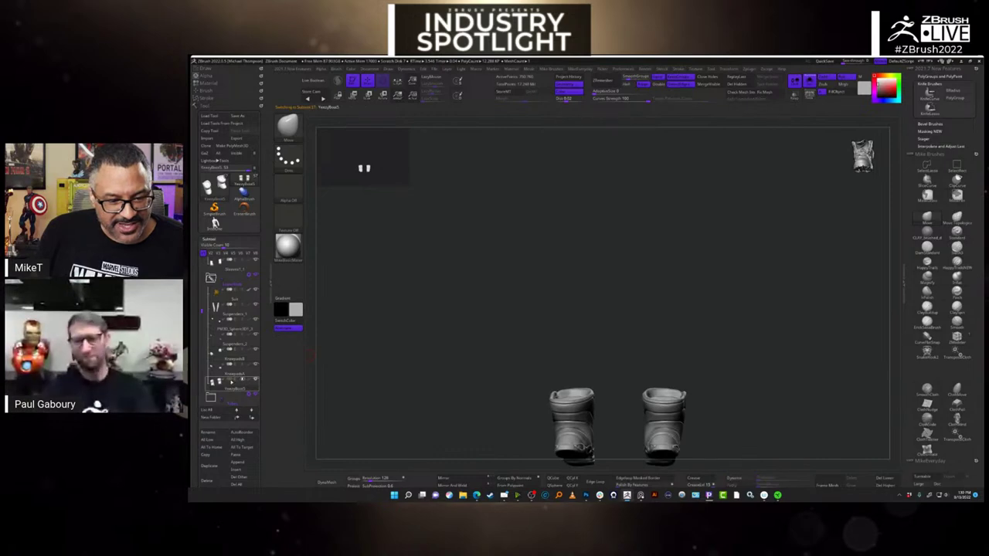
{"action": "mouse_move", "coordinate": [730, 373]}
{"action": "left_mouse_down", "text": "alt"}
{"action": "mouse_move", "coordinate": [683, 285]}
{"action": "mouse_move", "coordinate": [687, 298]}
{"action": "mouse_move", "coordinate": [755, 307]}
{"action": "mouse_move", "coordinate": [744, 311]}
{"action": "mouse_move", "coordinate": [758, 320]}
{"action": "mouse_move", "coordinate": [742, 338]}
{"action": "left_mouse_up", "text": "alt"}
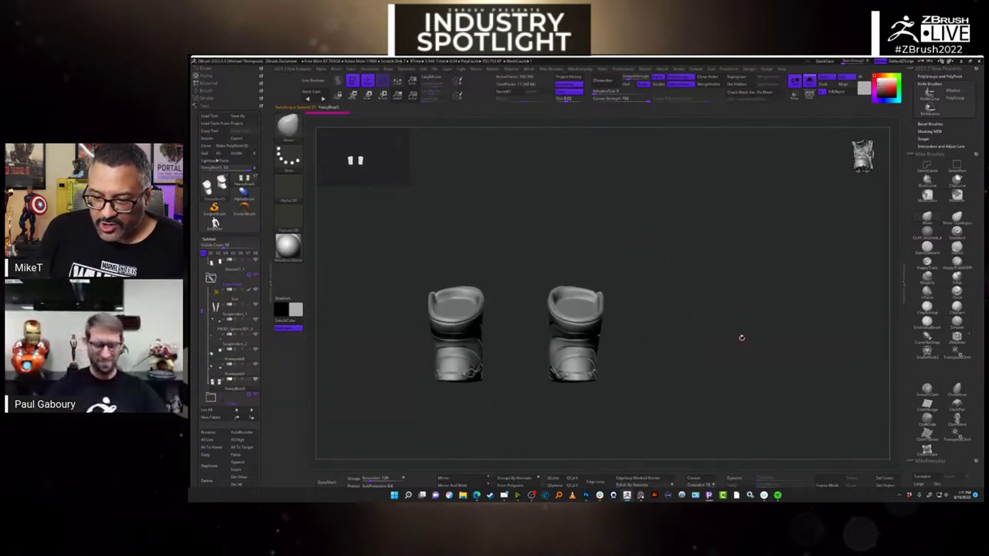
{"action": "mouse_move", "coordinate": [693, 392]}
{"action": "left_mouse_down", "text": "shift"}
{"action": "mouse_move", "coordinate": [705, 394]}
{"action": "mouse_move", "coordinate": [585, 361]}
{"action": "mouse_move", "coordinate": [627, 384]}
{"action": "mouse_move", "coordinate": [733, 317]}
{"action": "mouse_move", "coordinate": [736, 365]}
{"action": "left_mouse_up", "text": "shift"}
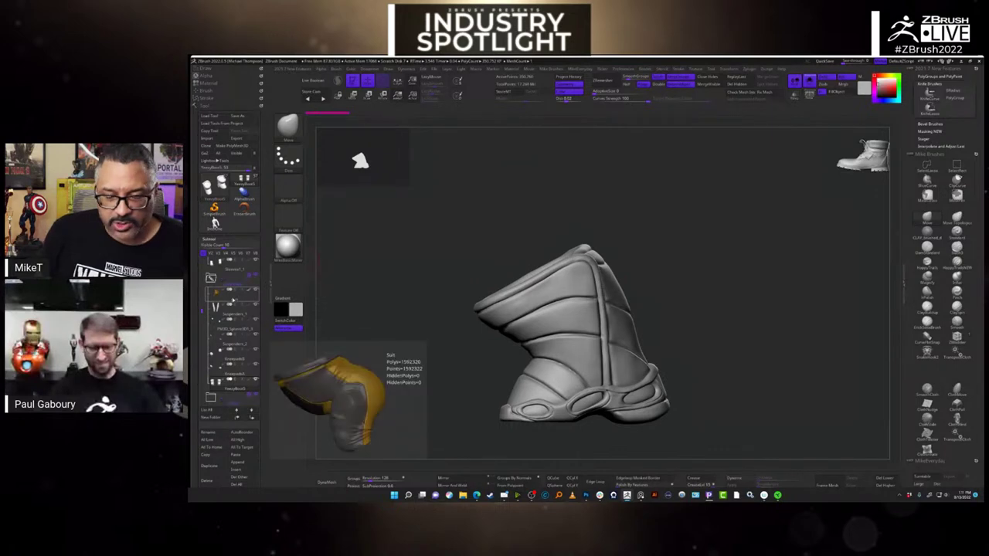
- Turn off Solo mode and examine the complete model around the robot's mechanical forearms and the girl in the VR headset
{"action": "left_click", "coordinate": [810, 82]}
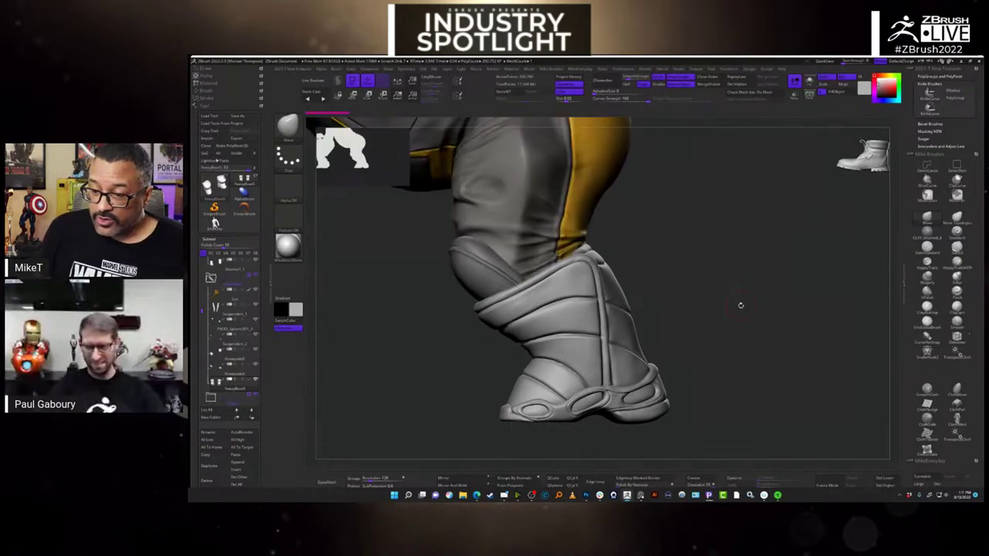
{"action": "left_click_drag", "start_coordinate": [743, 309], "coordinate": [719, 378], "text": "alt"}
{"action": "left_click_drag", "start_coordinate": [755, 332], "coordinate": [780, 327], "text": "alt"}
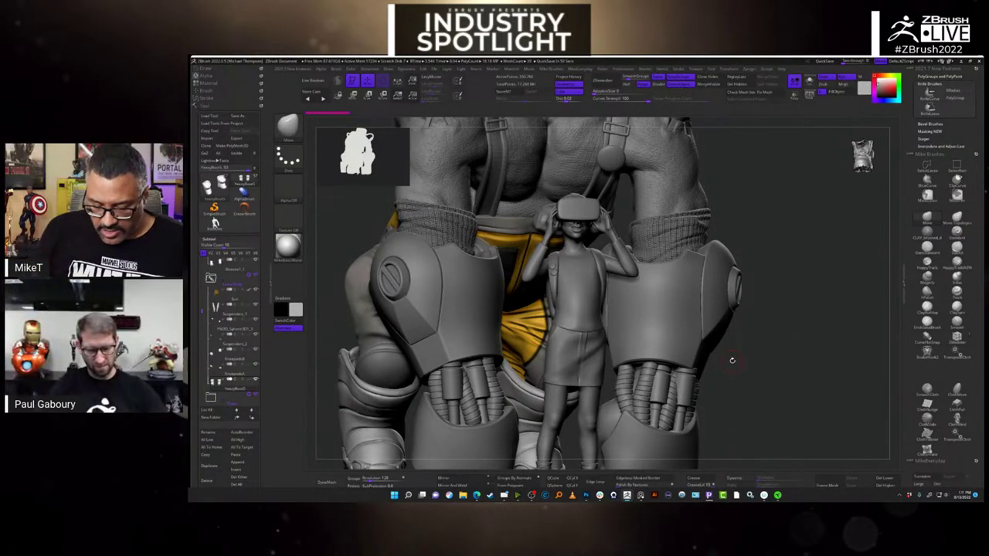
{"action": "left_click_drag", "start_coordinate": [763, 351], "coordinate": [656, 263]}
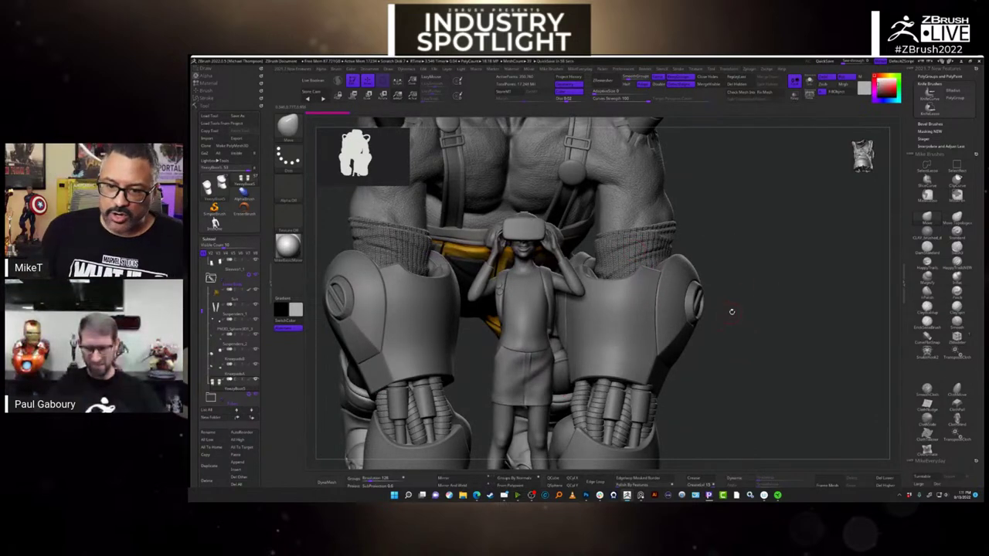
{"action": "left_click_drag", "start_coordinate": [760, 332], "coordinate": [729, 300]}
- Turn on polypaint for all subtools and view the fully colored robot and girl from the front
{"action": "left_click", "coordinate": [232, 309]}
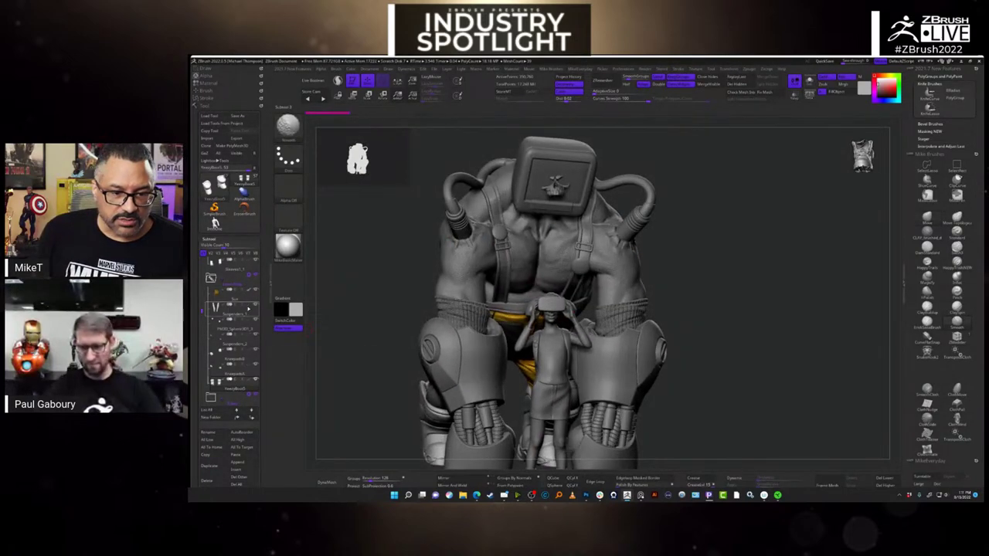
{"action": "left_click", "coordinate": [248, 309], "text": "shift"}
{"action": "left_click_drag", "start_coordinate": [737, 293], "coordinate": [656, 295]}
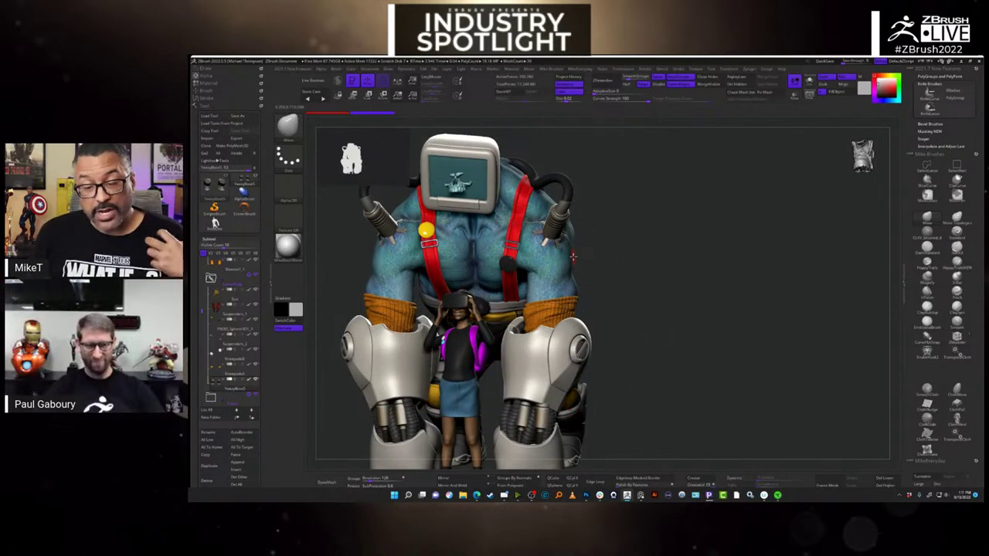
- Switch to Photoshop, open the turtle painting, inspect the badges and name tag on its vest, and fit the image to view
{"action": "key", "text": "super+Tab"}
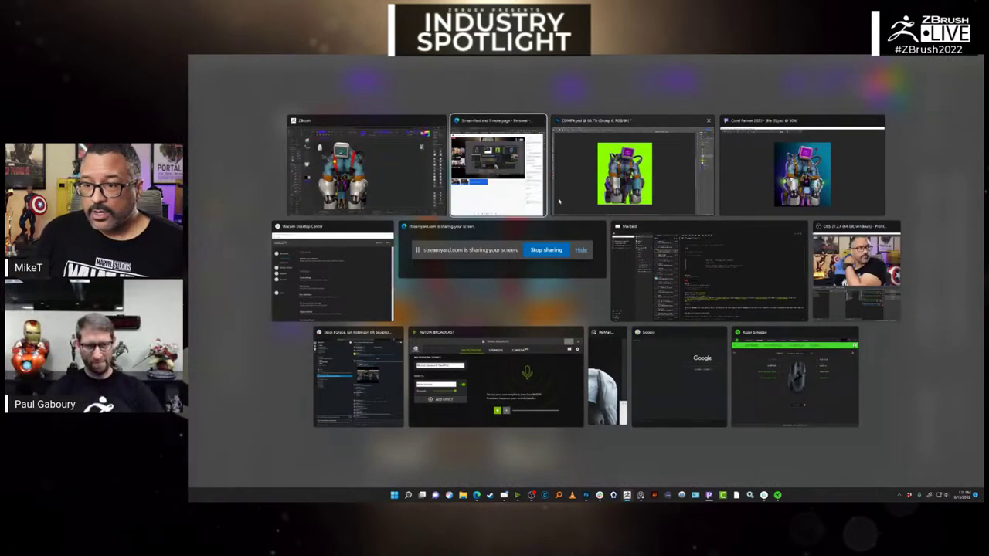
{"action": "left_click", "coordinate": [622, 171]}
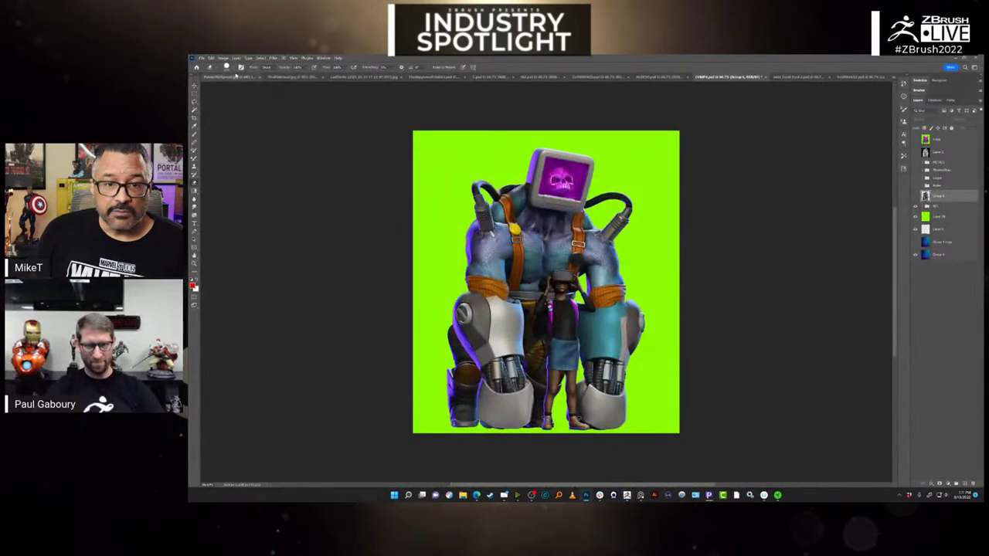
{"action": "left_click", "coordinate": [372, 78]}
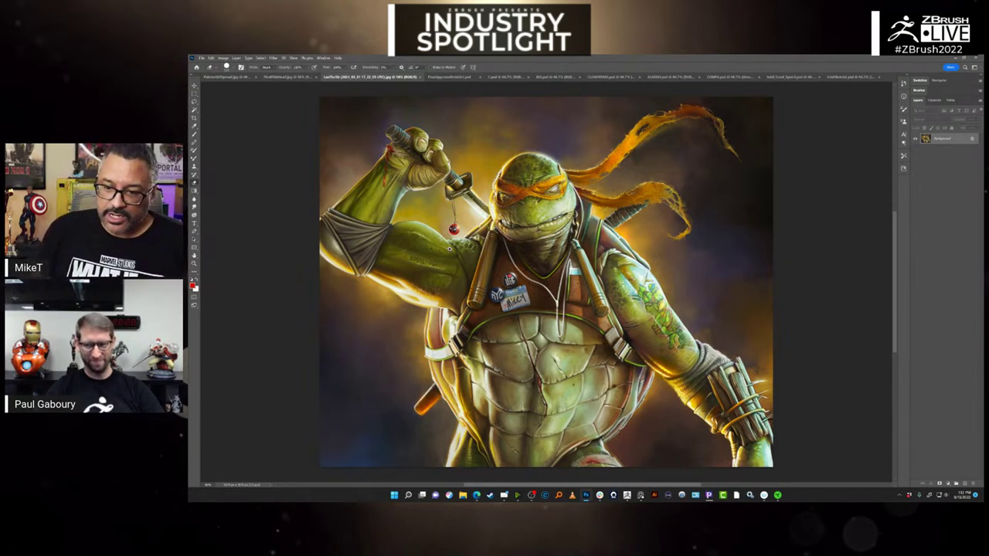
{"action": "scroll", "coordinate": [507, 294], "scroll_direction": "up", "scroll_amount": 4, "text": "alt"}
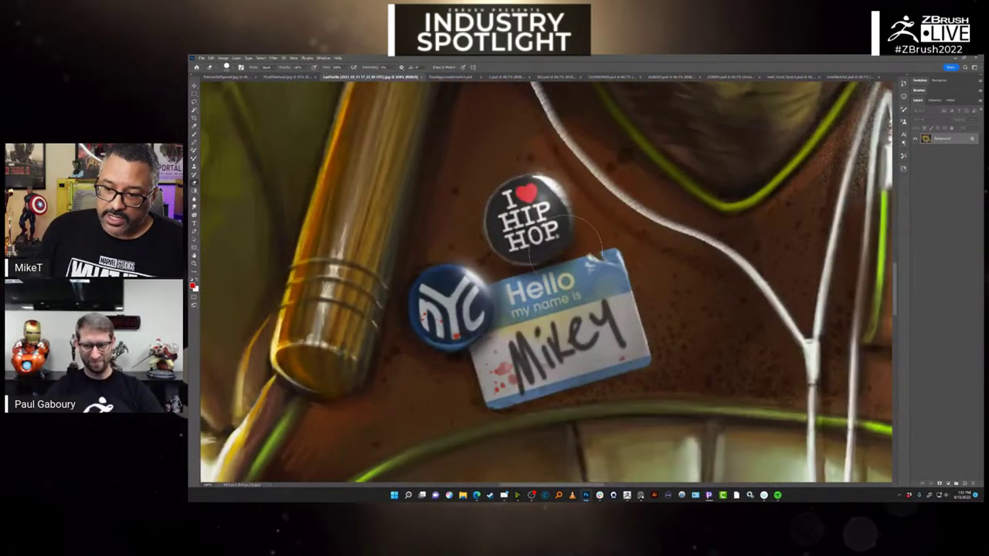
{"action": "key", "text": "ctrl+0"}
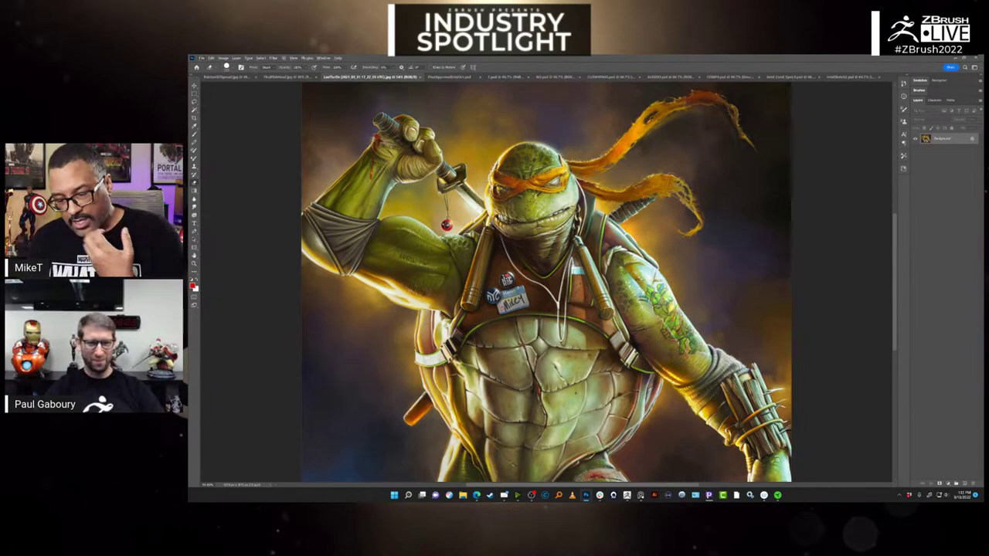
{"action": "key", "text": "alt+Tab"}
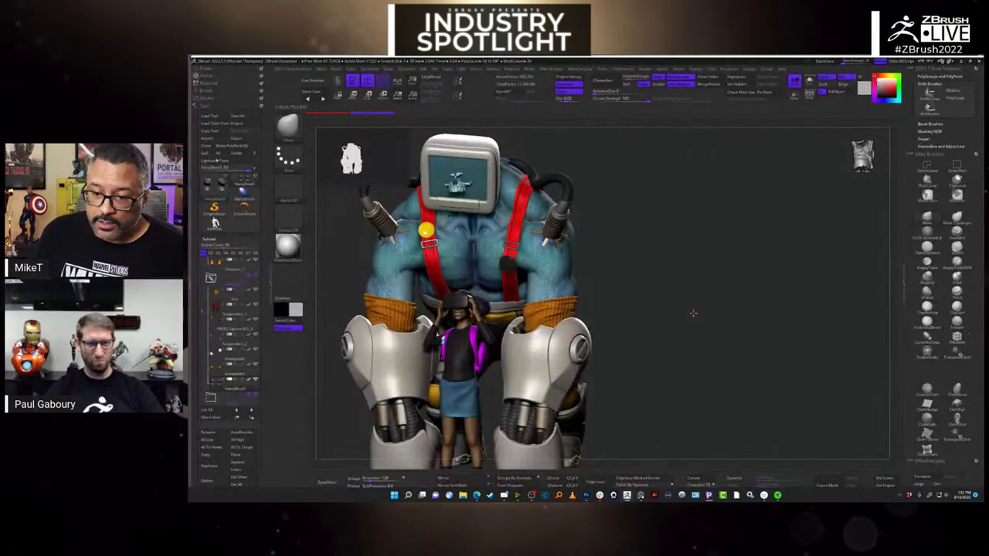
{"action": "left_click_drag", "start_coordinate": [694, 313], "coordinate": [692, 328]}
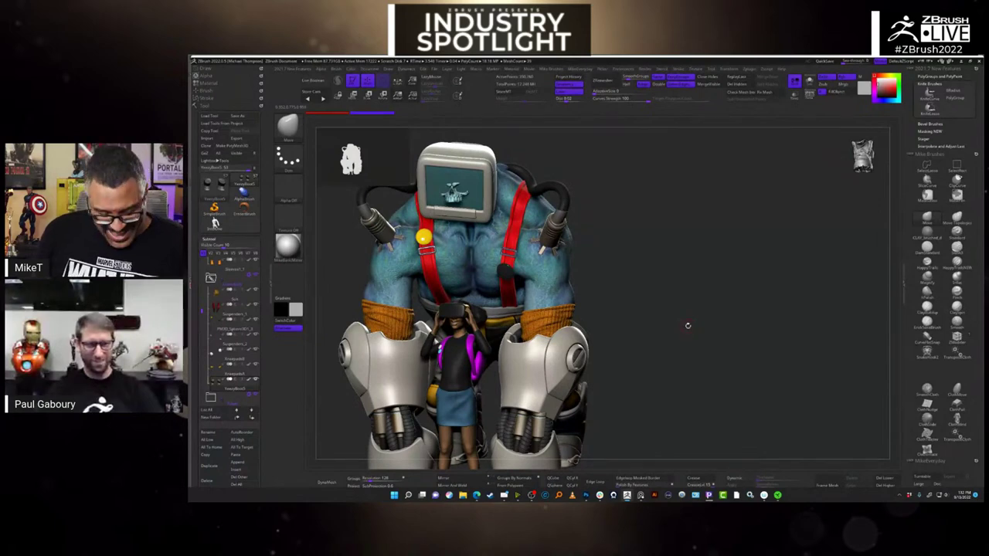
{"action": "key", "text": "super"}
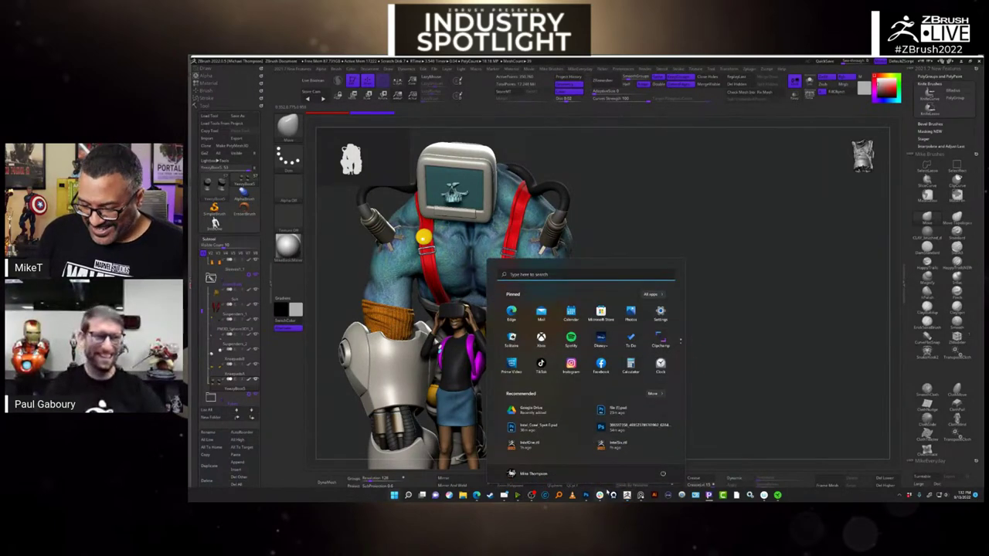
{"action": "mouse_move", "coordinate": [588, 496]}
{"action": "left_click", "coordinate": [586, 468]}
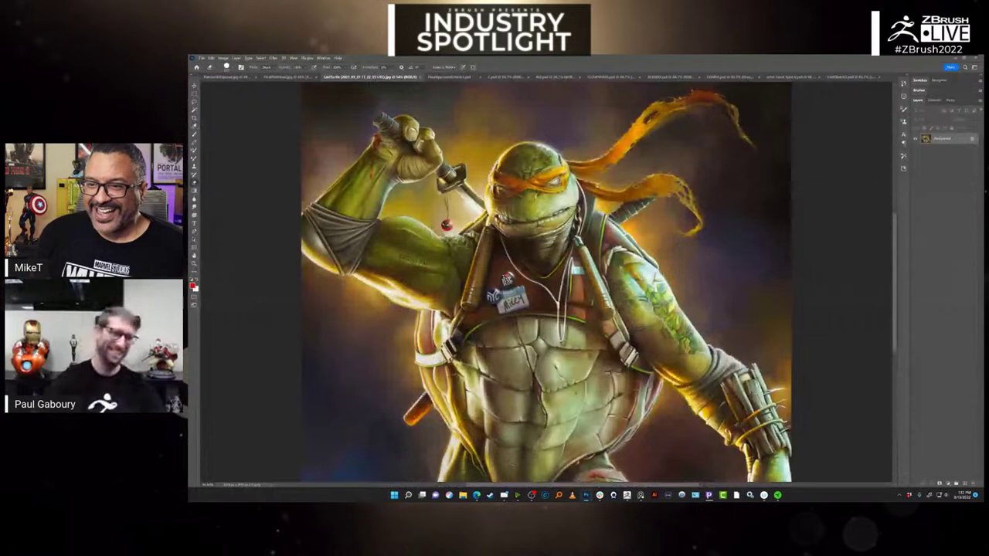
- Open the final approved robot illustration and examine the painted TV head, glowing skull screen and yellow teeth
{"action": "left_click", "coordinate": [450, 77]}
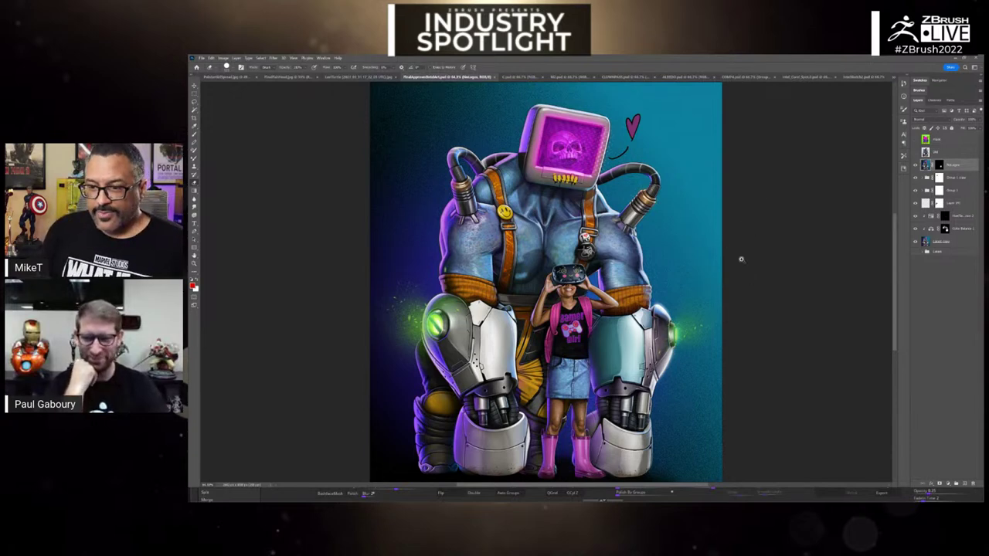
{"action": "scroll", "coordinate": [576, 179], "scroll_direction": "up", "scroll_amount": 4, "text": "alt"}
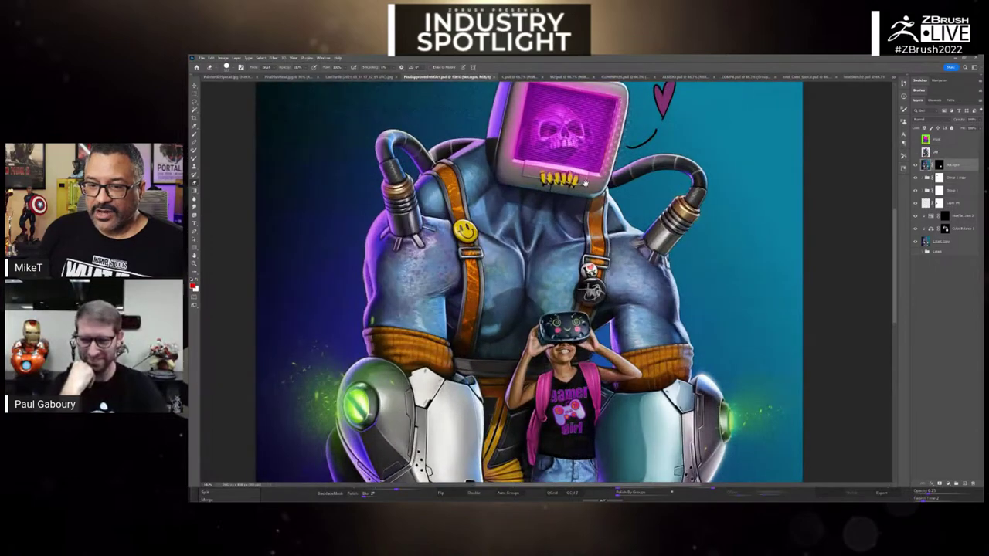
{"action": "scroll", "coordinate": [584, 184], "scroll_direction": "up", "scroll_amount": 5, "text": "alt"}
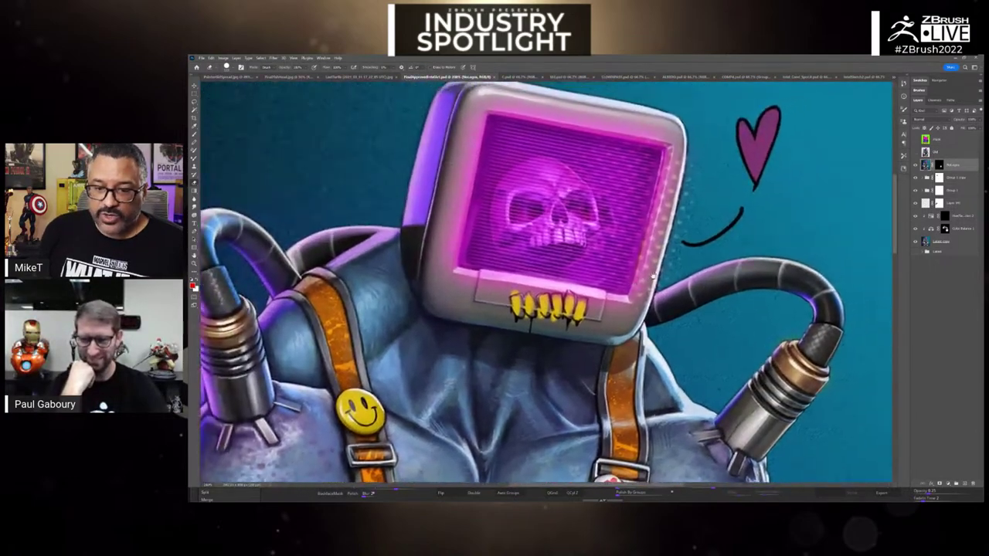
{"action": "scroll", "coordinate": [653, 276], "scroll_direction": "down", "scroll_amount": 3, "text": "alt"}
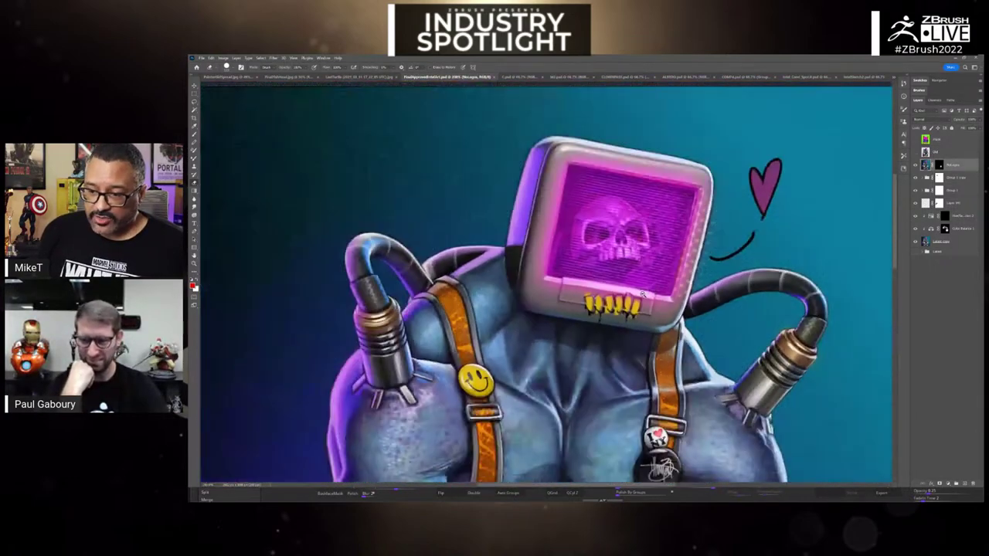
{"action": "scroll", "coordinate": [643, 293], "scroll_direction": "down", "scroll_amount": 3, "text": "alt"}
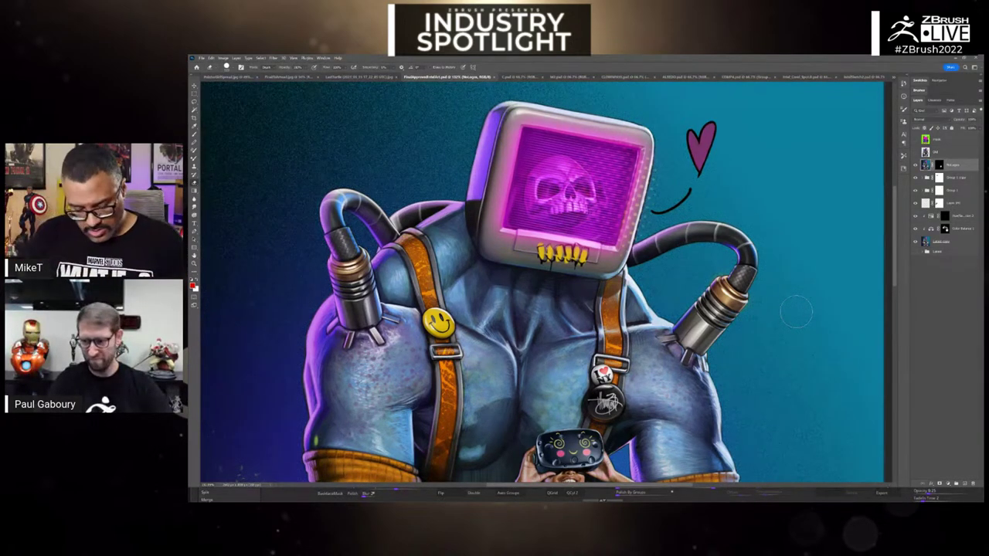
- Inspect the TV head again up close, continuing down to the suspender badges, chest and the girl's VR headset
{"action": "left_click", "coordinate": [593, 189], "text": "ctrl"}
{"action": "left_click_drag", "start_coordinate": [620, 239], "coordinate": [616, 300]}
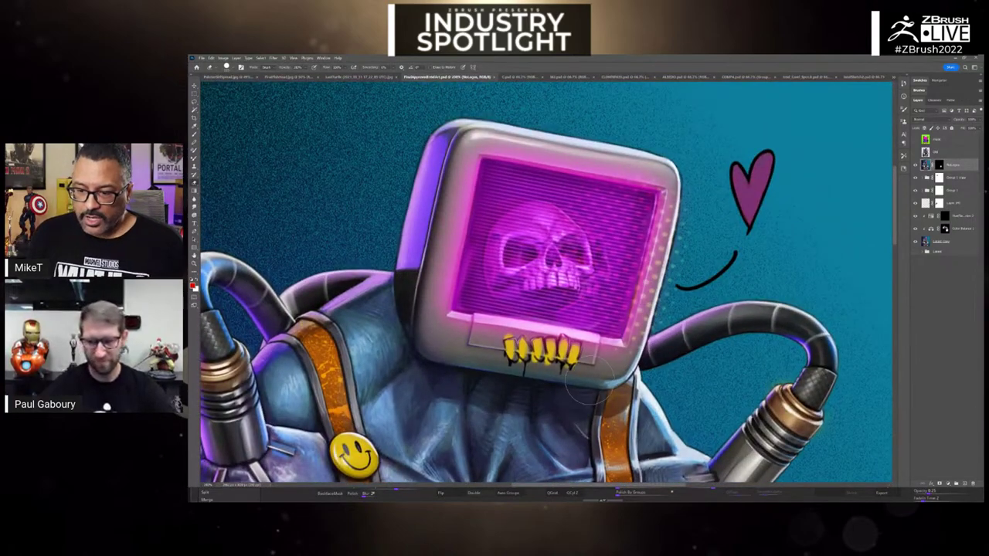
{"action": "scroll", "coordinate": [569, 363], "scroll_direction": "down", "scroll_amount": 2, "text": "alt"}
{"action": "scroll", "coordinate": [572, 352], "scroll_direction": "down", "scroll_amount": 2, "text": "alt"}
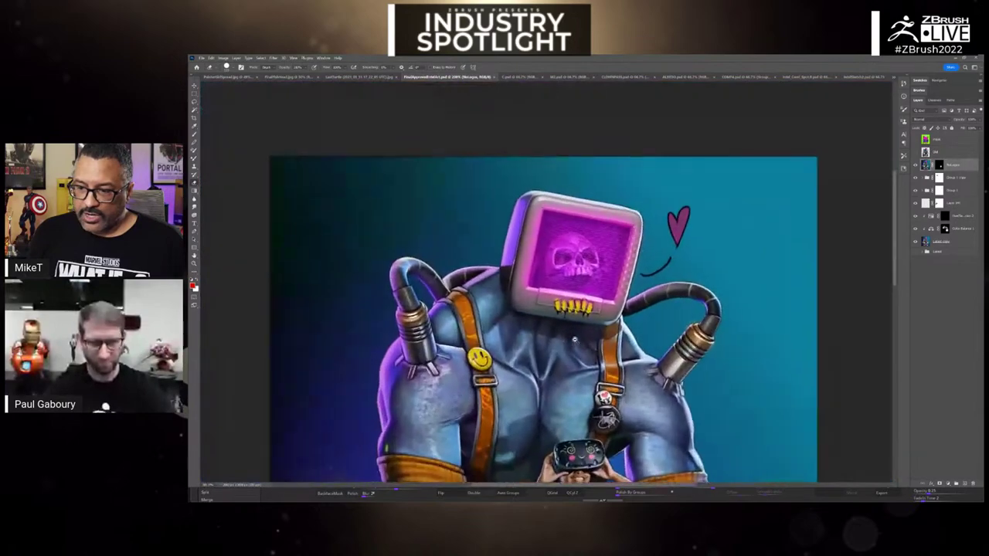
{"action": "left_click_drag", "start_coordinate": [618, 412], "coordinate": [577, 294]}
{"action": "scroll", "coordinate": [577, 294], "scroll_direction": "down", "scroll_amount": 2, "text": "alt"}
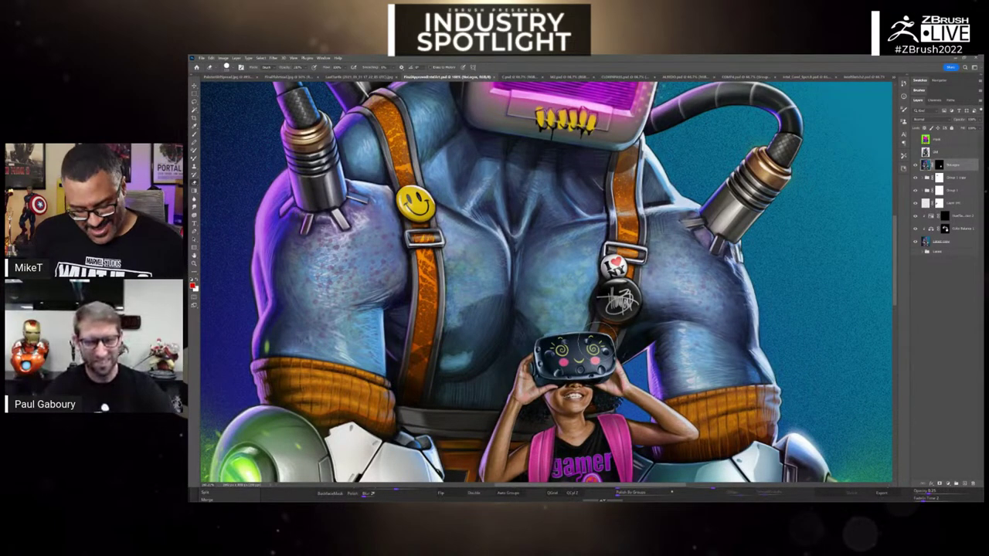
- Switch back to ZBrush and view the polypainted robot and girl from the front
{"action": "key", "text": "super"}
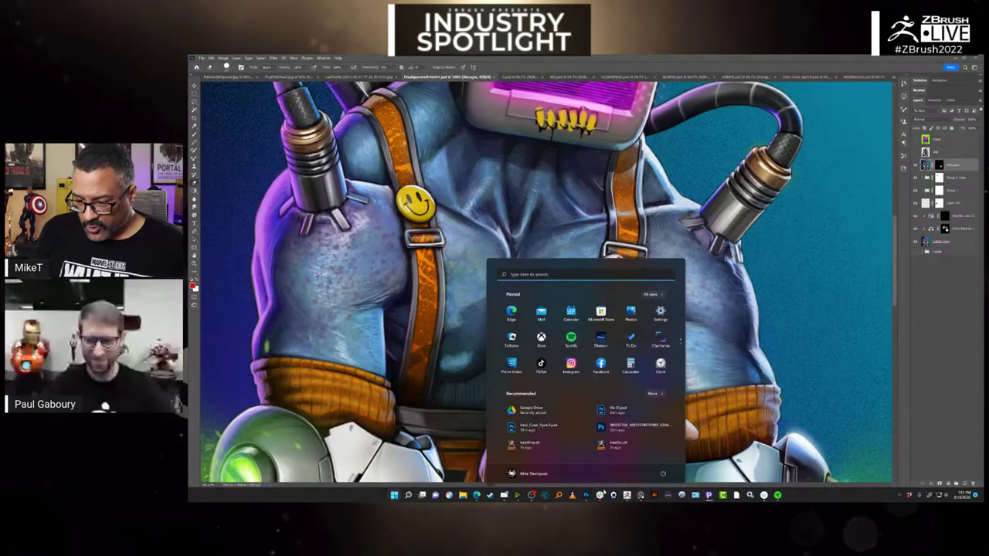
{"action": "mouse_move", "coordinate": [600, 496]}
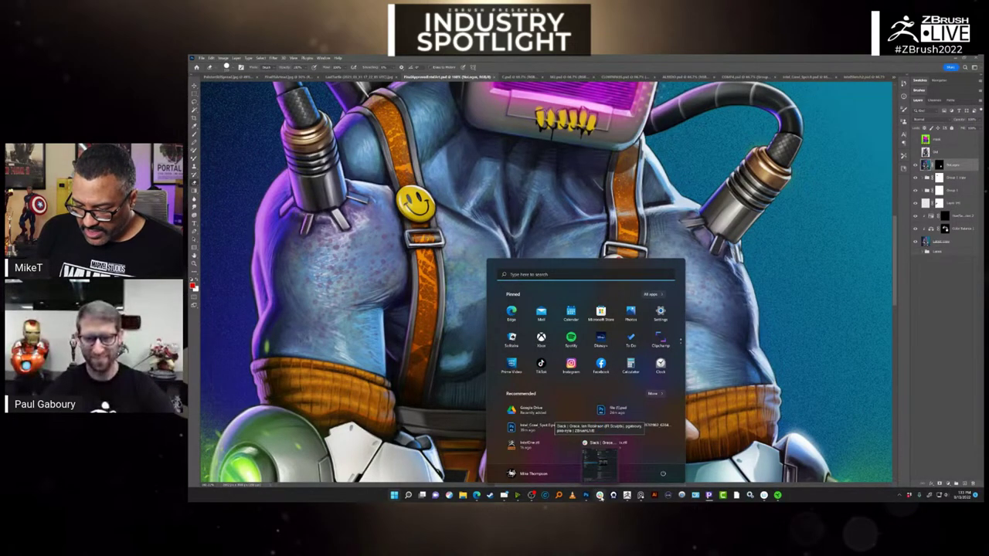
{"action": "left_click", "coordinate": [627, 496]}
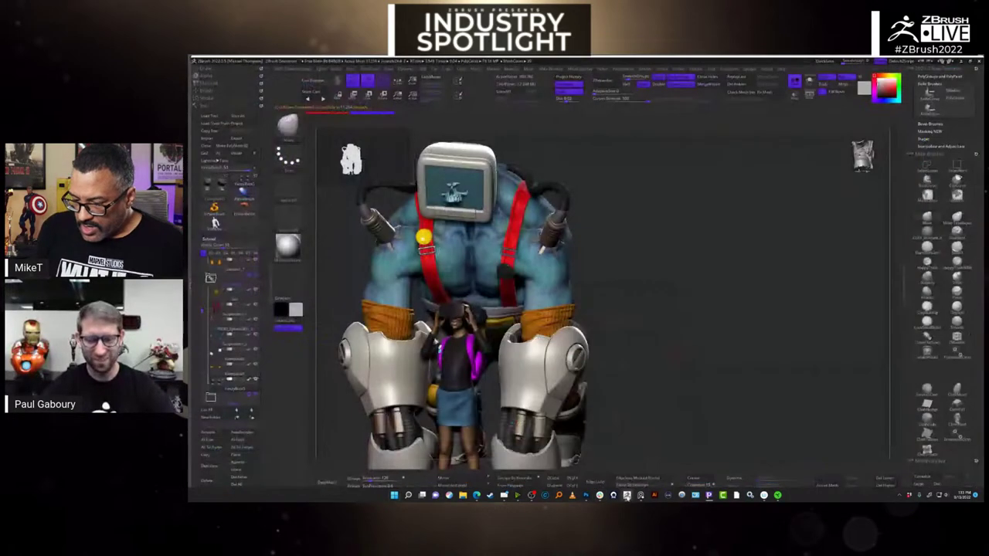
{"action": "left_click_drag", "start_coordinate": [647, 379], "coordinate": [675, 361]}
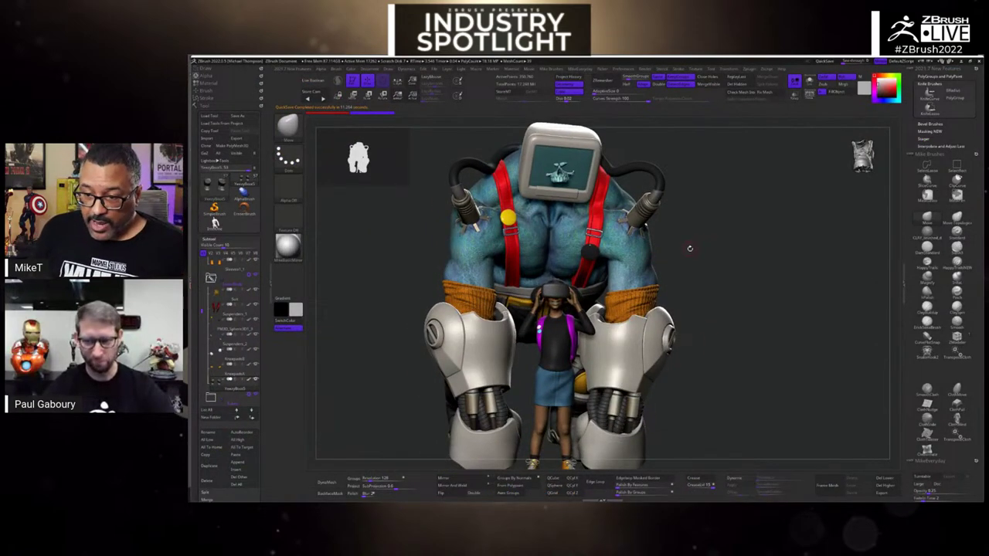
{"action": "left_click_drag", "start_coordinate": [690, 248], "coordinate": [711, 336], "text": "alt"}
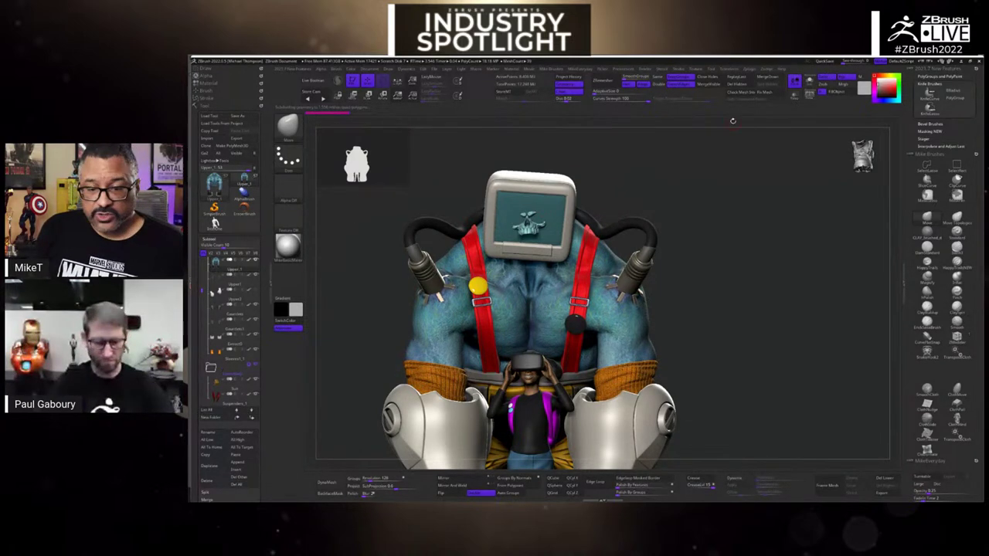
- Isolate the robot's organic body and examine its blue-green polypaint, skin detail and shoulder wounds from the front
{"action": "left_click", "coordinate": [810, 81]}
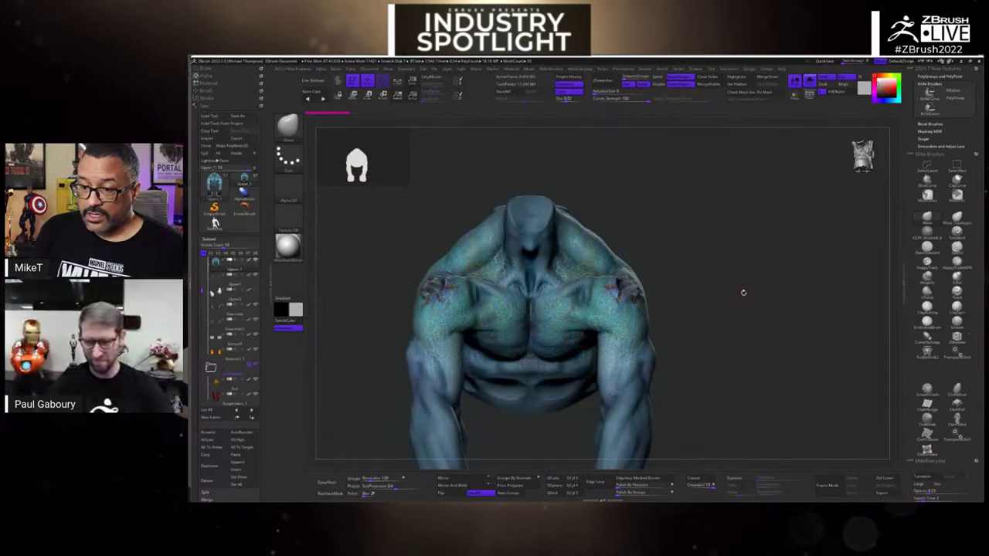
{"action": "left_click_drag", "start_coordinate": [750, 314], "coordinate": [841, 394], "text": "alt"}
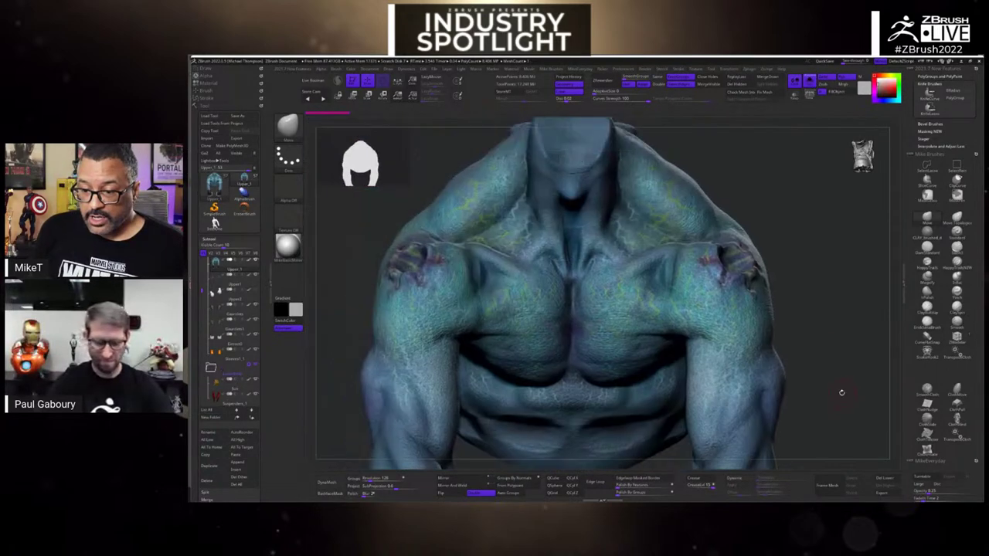
{"action": "left_click_drag", "start_coordinate": [833, 336], "coordinate": [529, 365]}
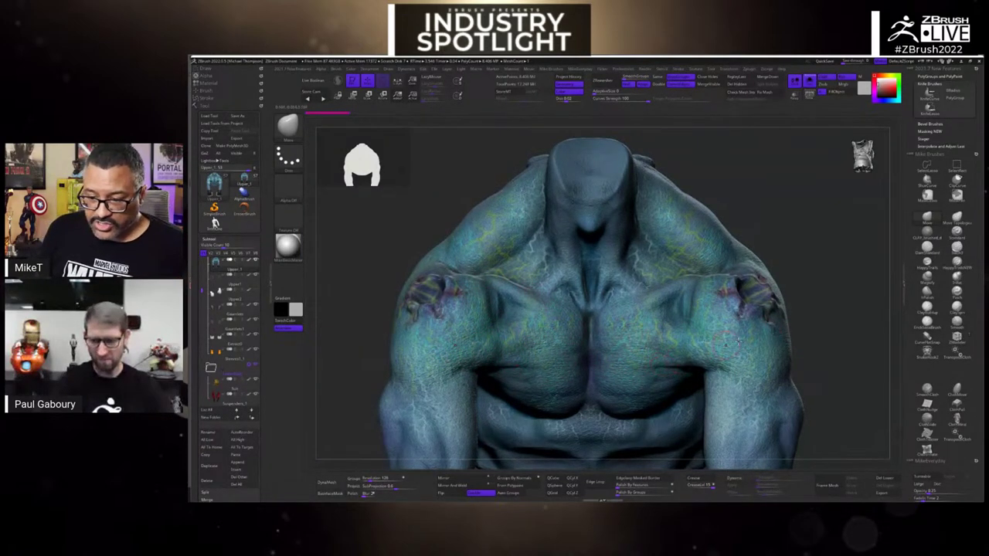
{"action": "left_click_drag", "start_coordinate": [858, 310], "coordinate": [831, 311]}
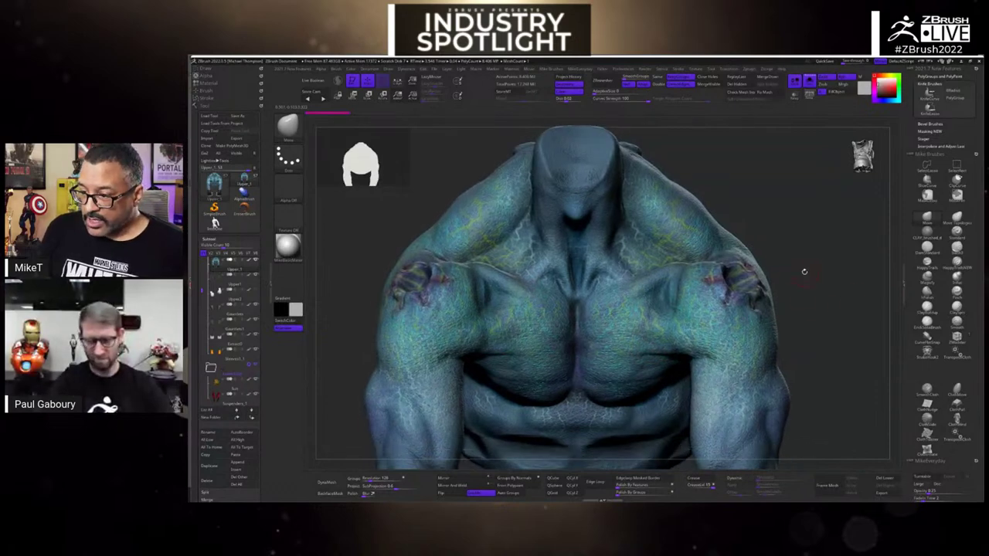
{"action": "left_click_drag", "start_coordinate": [804, 271], "coordinate": [674, 327]}
{"action": "mouse_move", "coordinate": [780, 310]}
{"action": "left_mouse_down"}
{"action": "mouse_move", "coordinate": [827, 300]}
{"action": "mouse_move", "coordinate": [822, 284]}
{"action": "mouse_move", "coordinate": [772, 247]}
{"action": "left_mouse_up"}
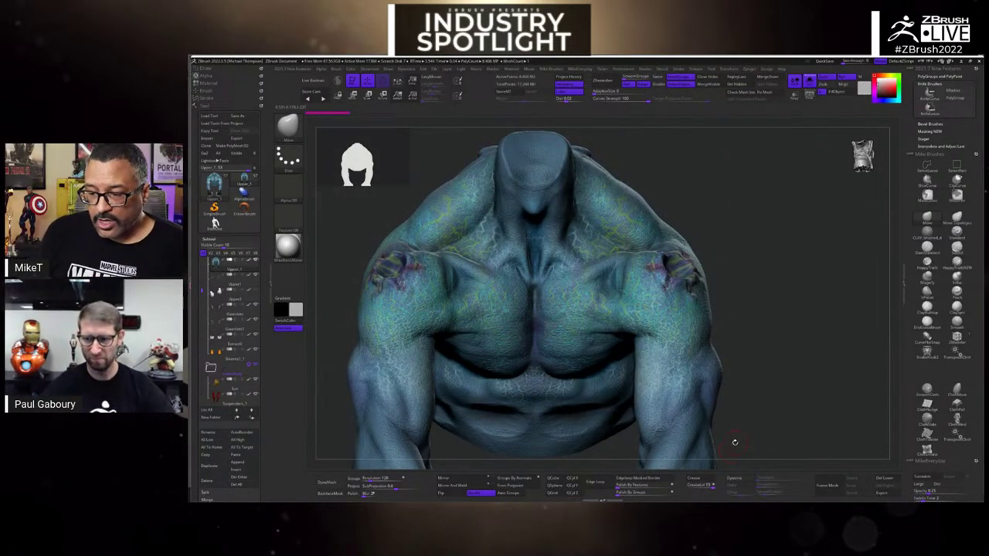
- Switch to Photoshop and view the painted chest, suspenders and shoulder connectors in the final approved robot illustration
{"action": "key", "text": "super"}
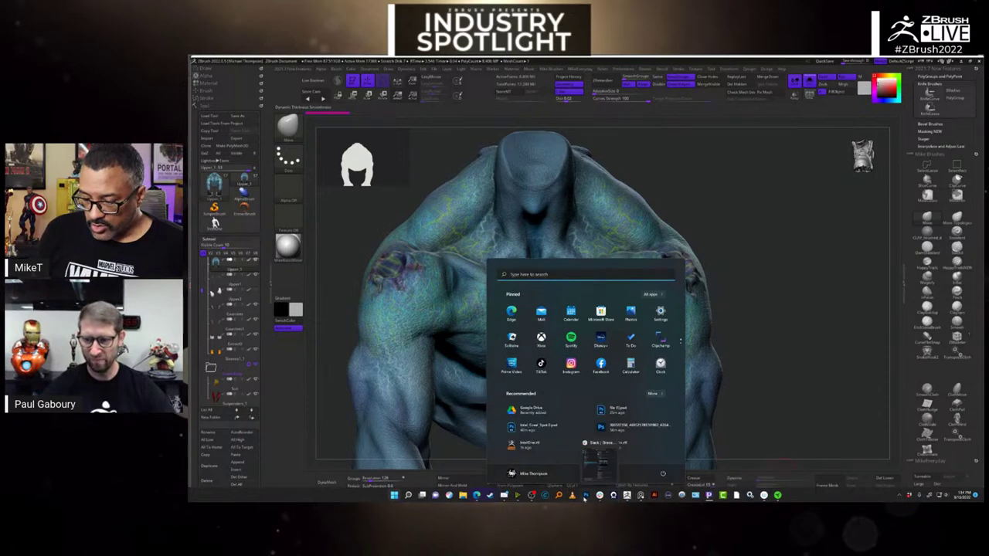
{"action": "left_click", "coordinate": [585, 496]}
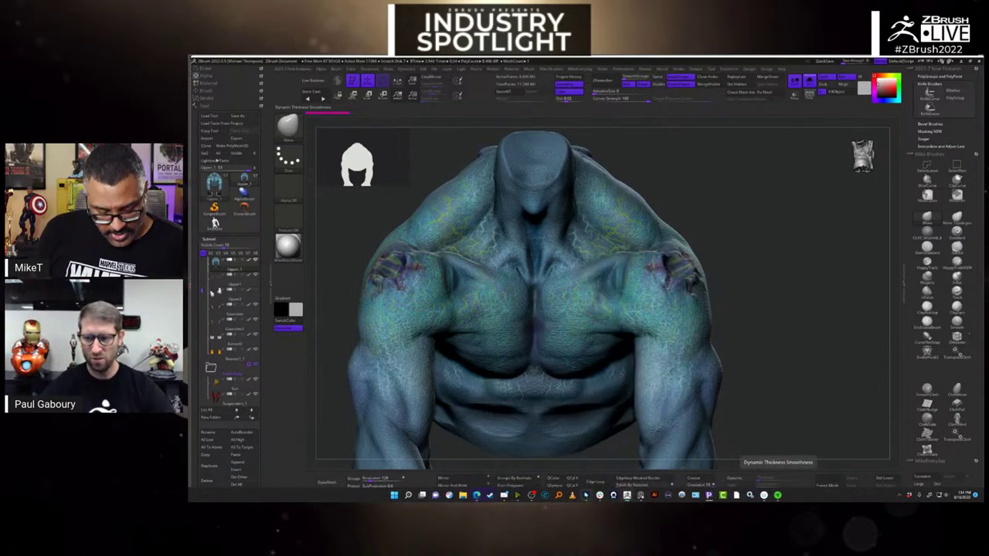
{"action": "key", "text": "super+Tab"}
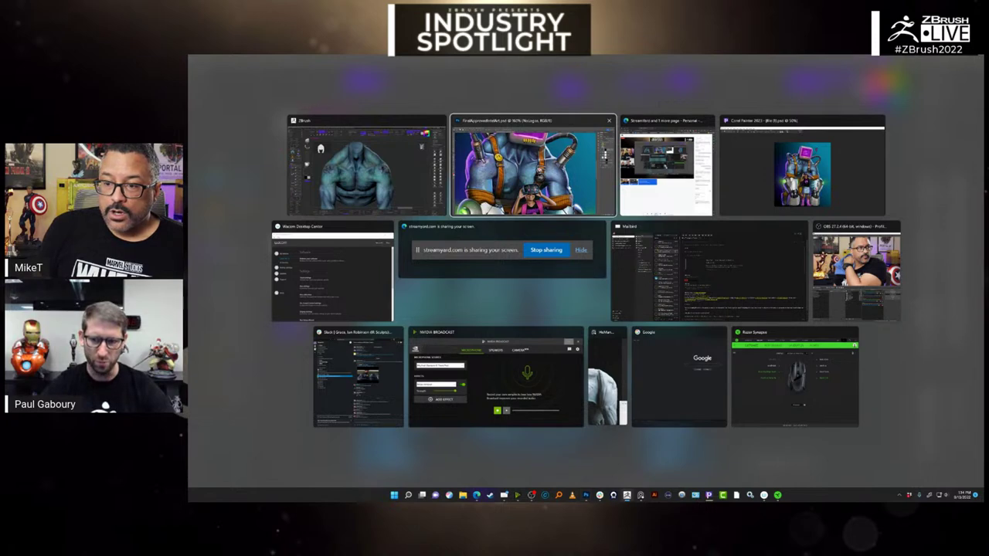
{"action": "left_click", "coordinate": [533, 166]}
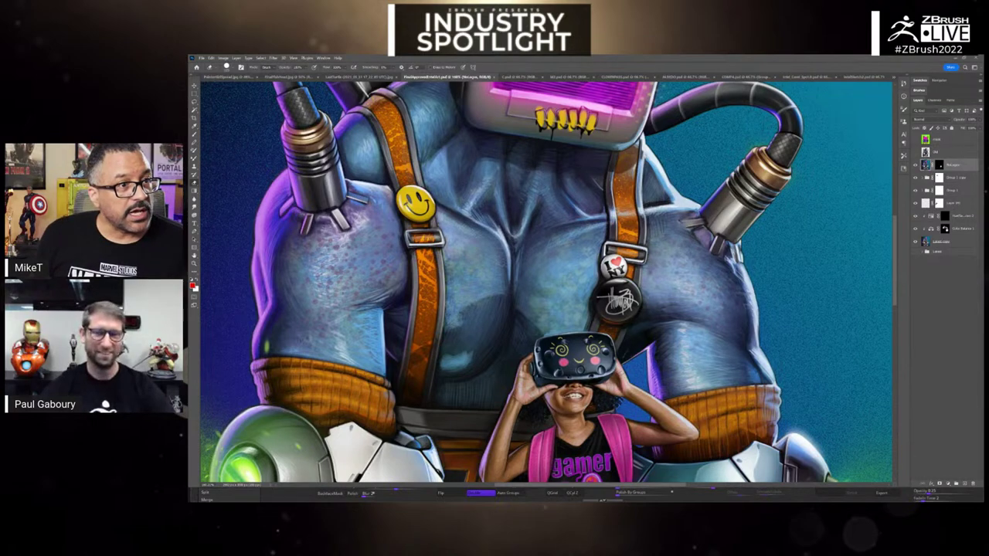
- Bring the browser window with the EPIX website into view and open the Hip Hop Icons Vol. 1 collection's details
{"action": "left_click_drag", "start_coordinate": [190, 257], "coordinate": [662, 55]}
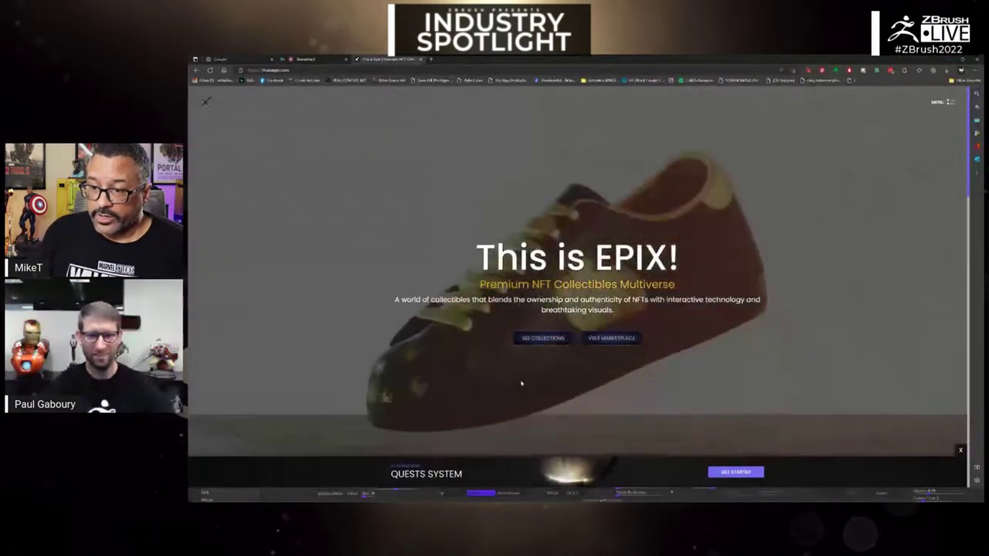
{"action": "scroll", "coordinate": [526, 355], "scroll_direction": "down", "scroll_amount": 5}
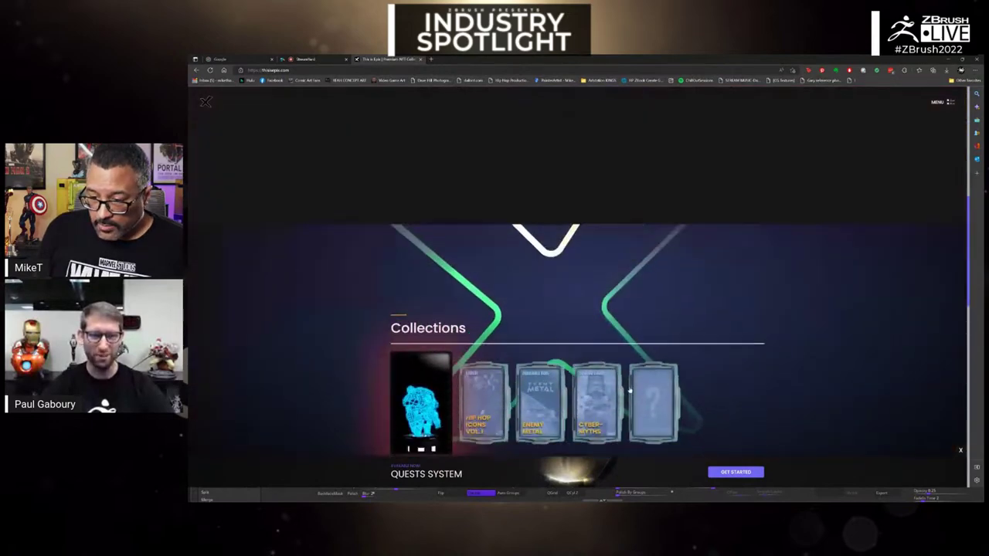
{"action": "left_click", "coordinate": [480, 194]}
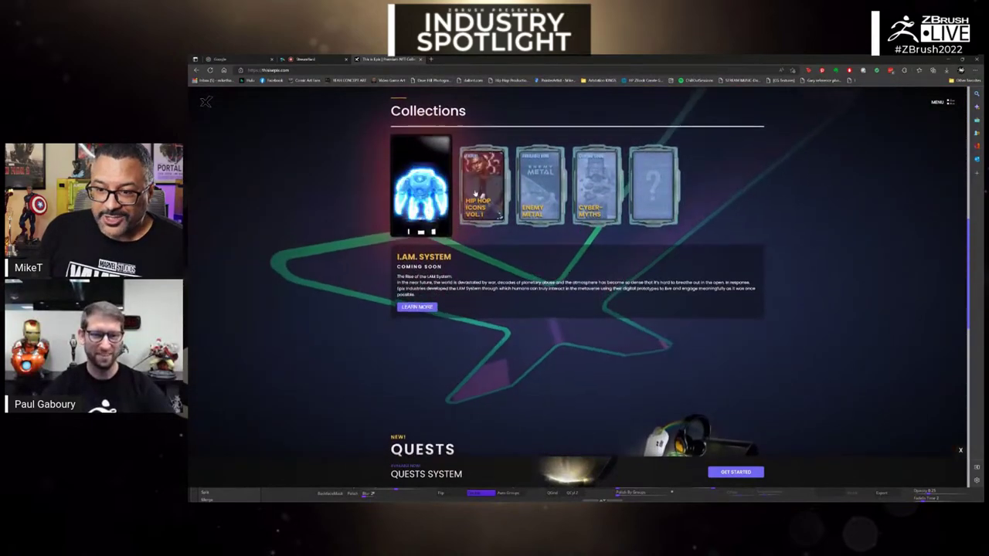
{"action": "left_click", "coordinate": [474, 195]}
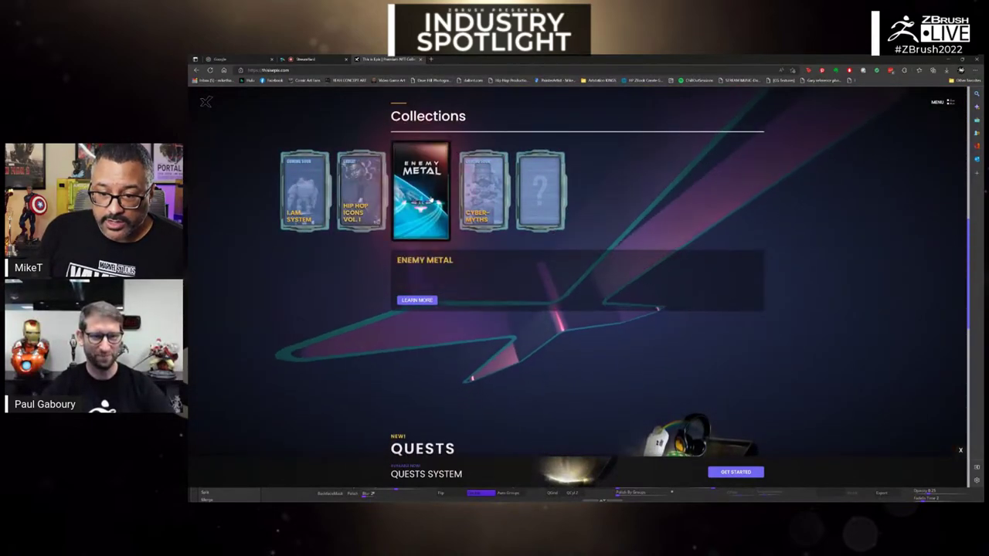
{"action": "left_click", "coordinate": [350, 203]}
{"action": "left_click", "coordinate": [418, 300]}
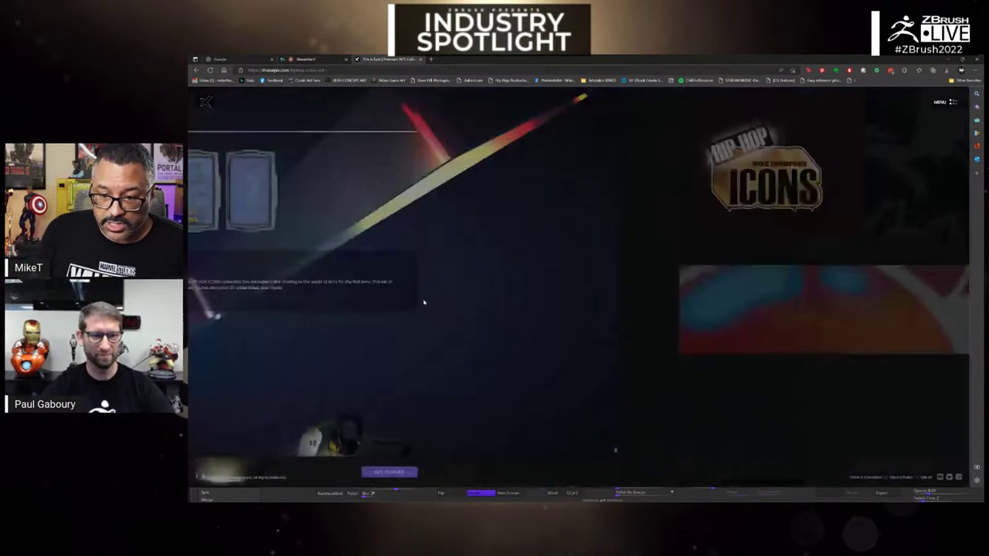
- Look through the Hip-Hop Icons page, from the featured cards and limited edition packs down to the artist's biography
{"action": "scroll", "coordinate": [621, 314], "scroll_direction": "down", "scroll_amount": 3}
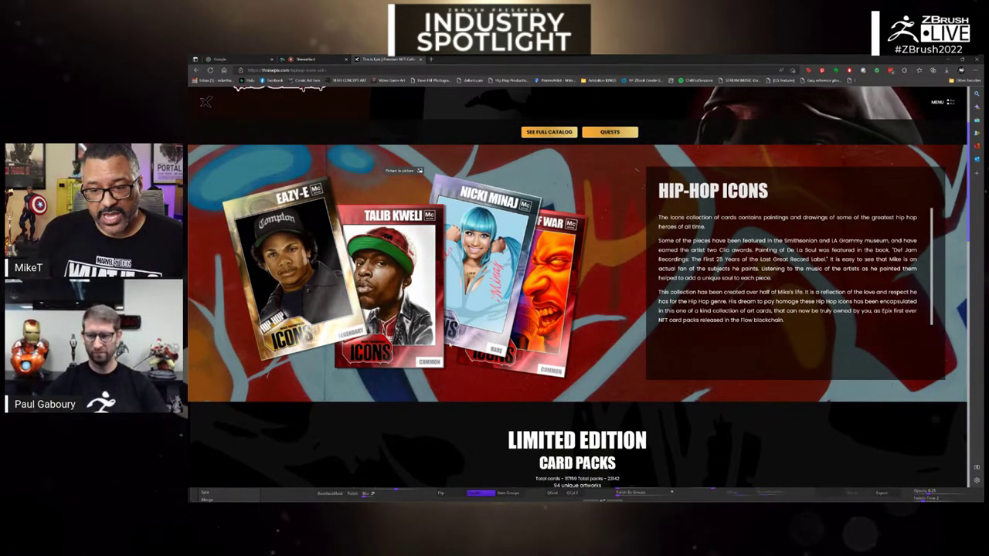
{"action": "scroll", "coordinate": [449, 352], "scroll_direction": "down", "scroll_amount": 1}
{"action": "scroll", "coordinate": [448, 351], "scroll_direction": "down", "scroll_amount": 1}
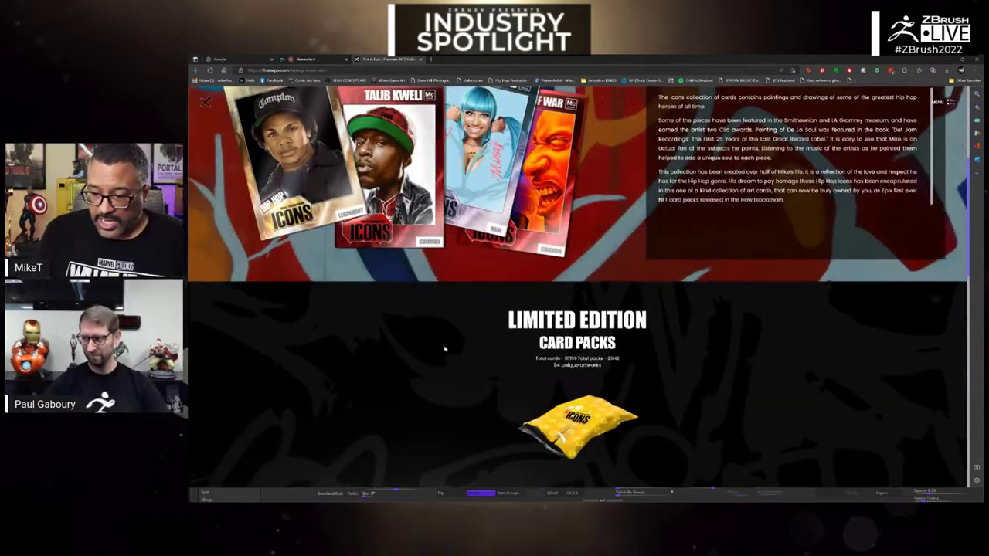
{"action": "scroll", "coordinate": [436, 301], "scroll_direction": "up", "scroll_amount": 1}
{"action": "scroll", "coordinate": [440, 305], "scroll_direction": "down", "scroll_amount": 6}
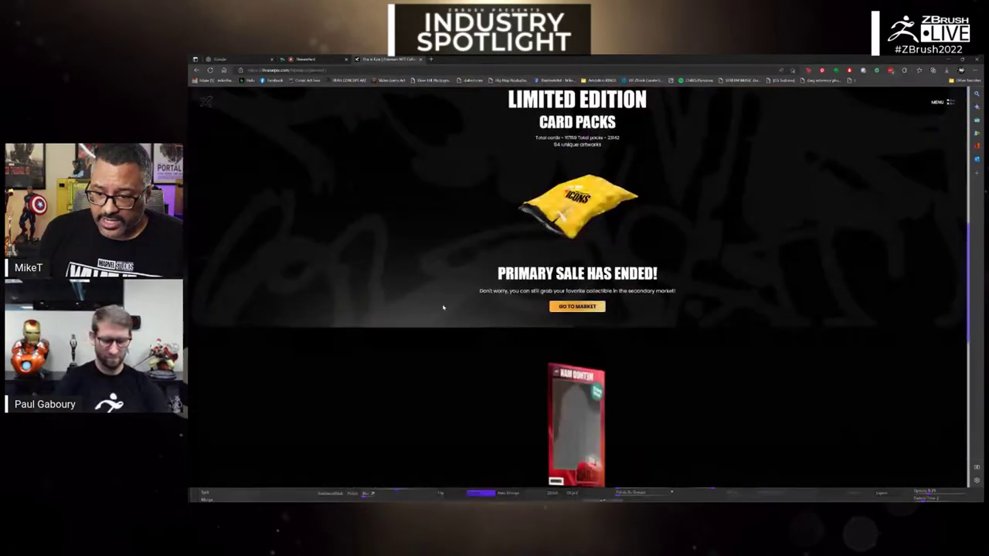
{"action": "scroll", "coordinate": [445, 309], "scroll_direction": "down", "scroll_amount": 5}
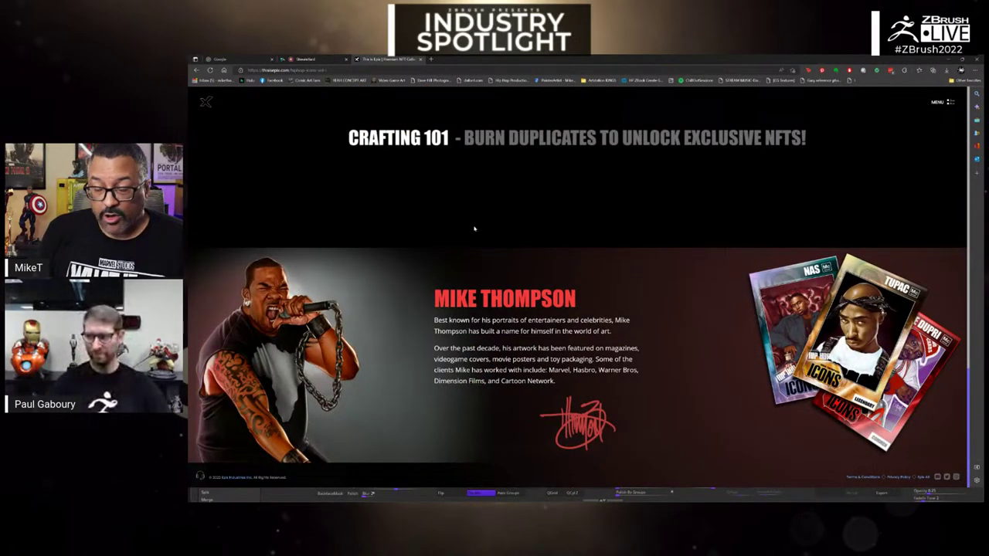
{"action": "scroll", "coordinate": [545, 150], "scroll_direction": "up", "scroll_amount": 2}
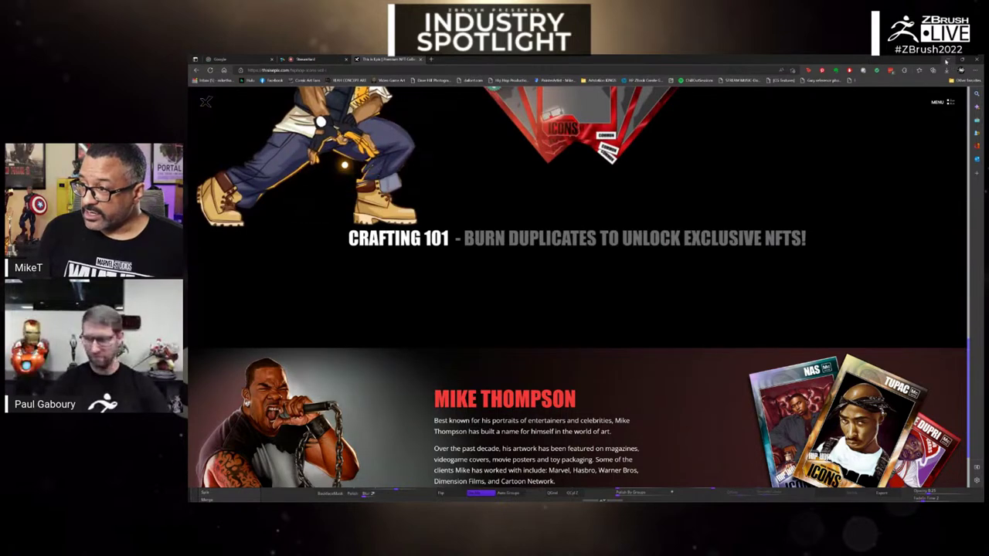
- Move the browser window off this screen and open the robot and girl colour render C.psd in Photoshop
{"action": "left_click", "coordinate": [946, 61]}
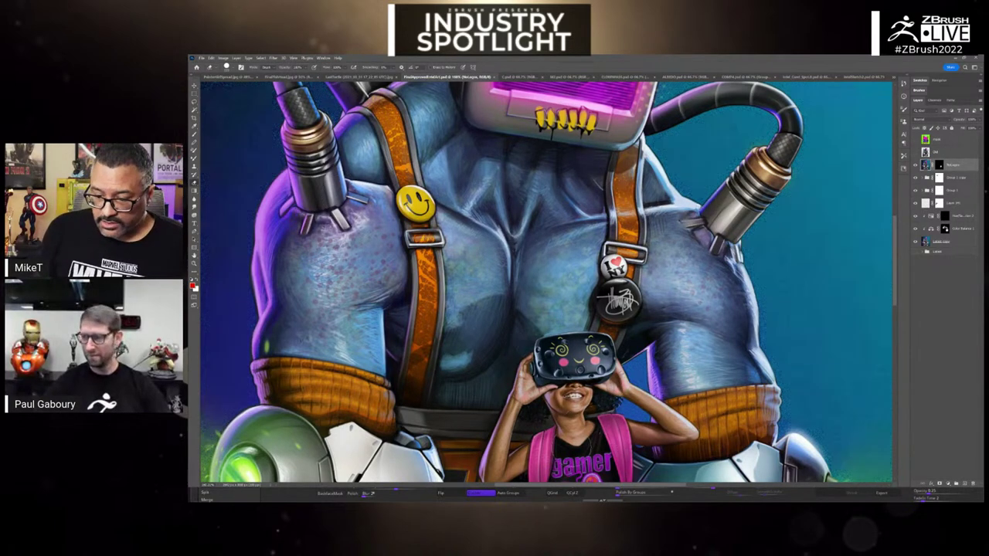
{"action": "key", "text": "super"}
{"action": "mouse_move", "coordinate": [476, 495]}
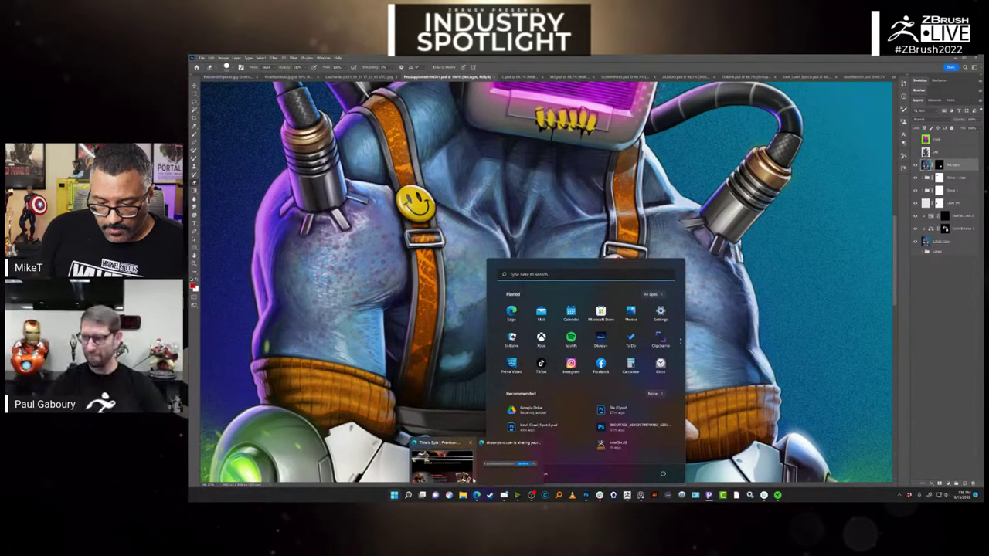
{"action": "left_click", "coordinate": [440, 474]}
{"action": "left_click_drag", "start_coordinate": [851, 58], "coordinate": [190, 274]}
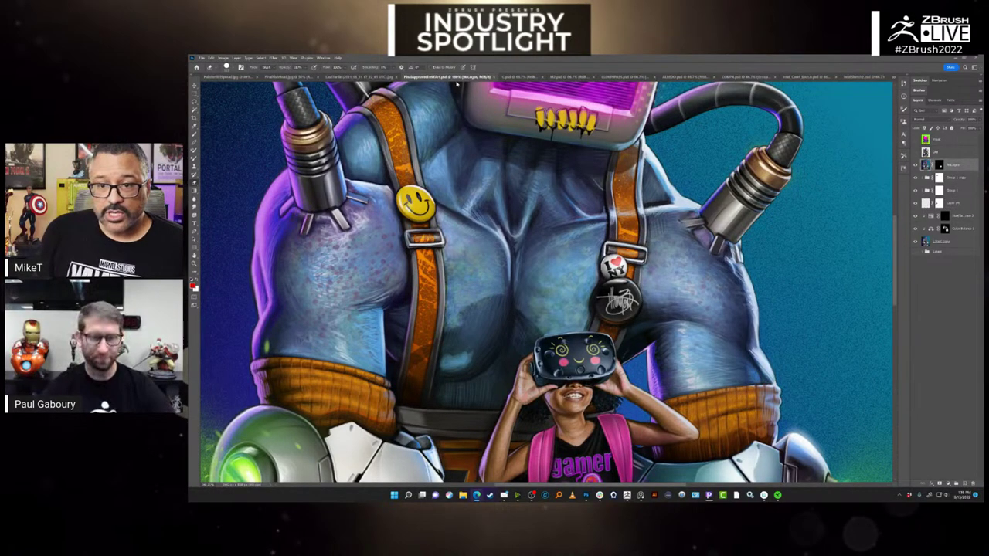
{"action": "left_click", "coordinate": [513, 80]}
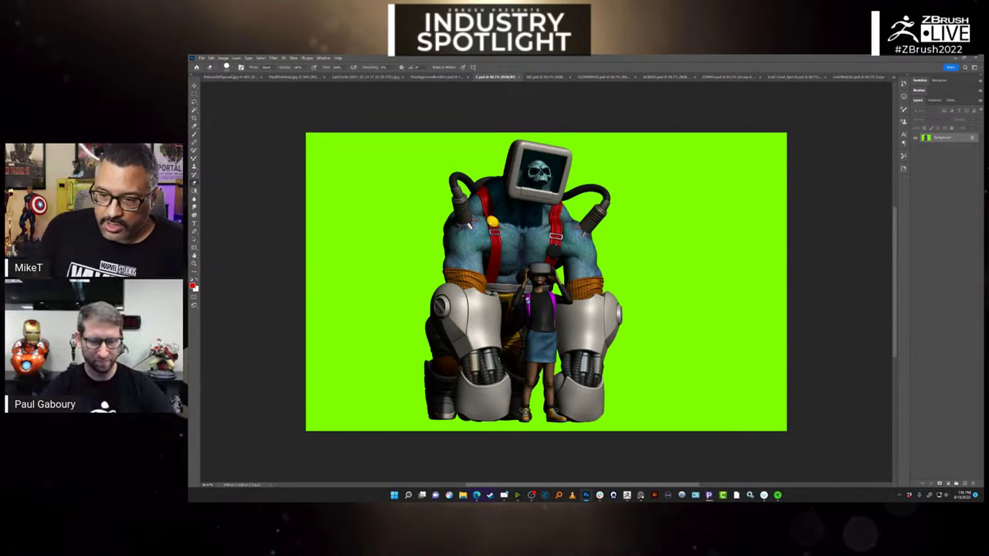
- Switch to ZBrush and reposition the light around the robot's body, trying placements from below and from the side
{"action": "mouse_move", "coordinate": [531, 495]}
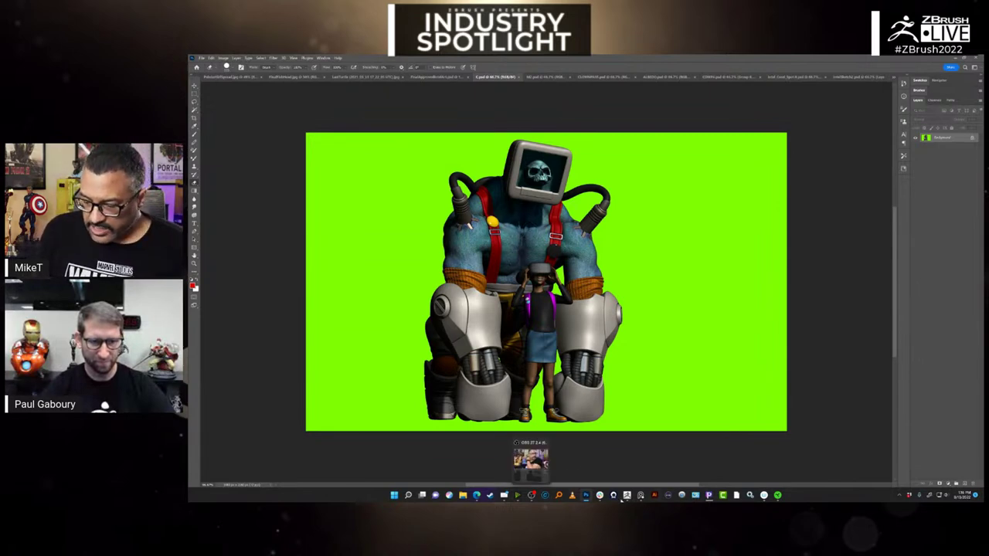
{"action": "mouse_move", "coordinate": [627, 496]}
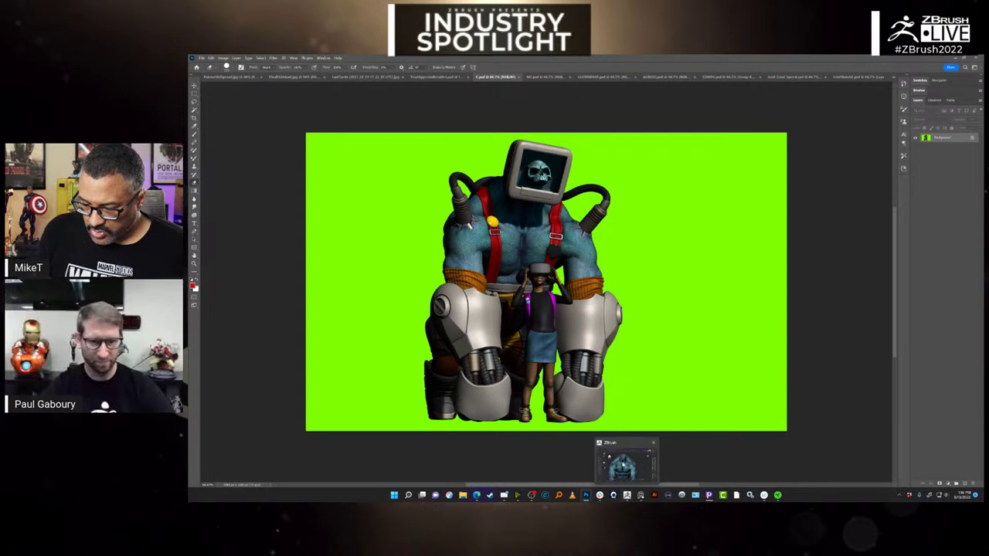
{"action": "left_click", "coordinate": [626, 463]}
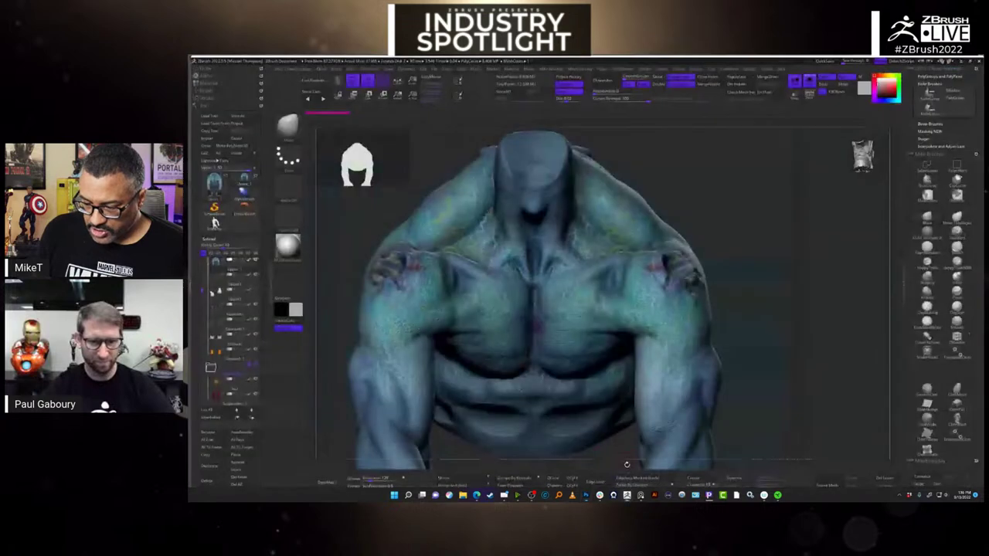
{"action": "left_click", "coordinate": [205, 105]}
{"action": "left_click", "coordinate": [205, 82]}
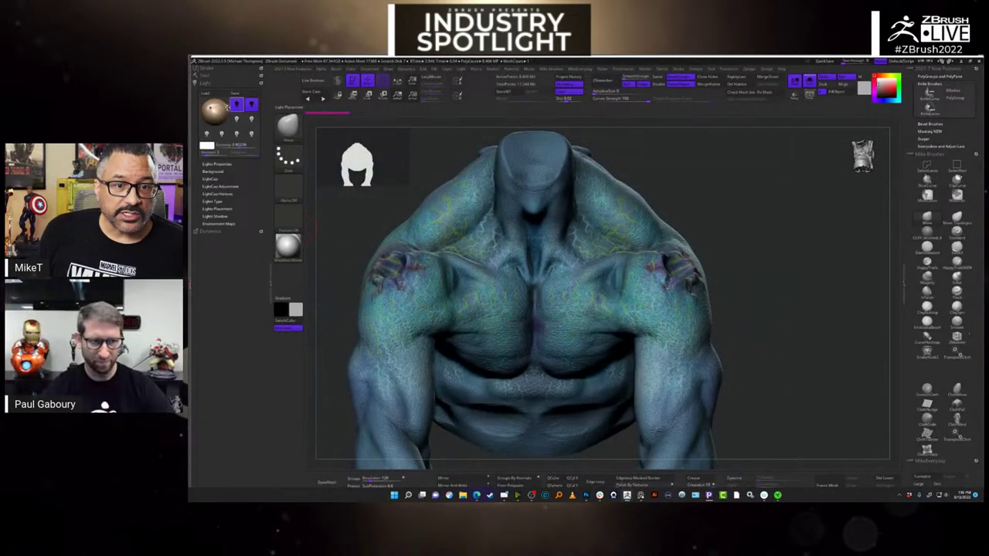
{"action": "mouse_move", "coordinate": [212, 107]}
{"action": "left_mouse_down"}
{"action": "mouse_move", "coordinate": [215, 101]}
{"action": "mouse_move", "coordinate": [214, 119]}
{"action": "left_mouse_up"}
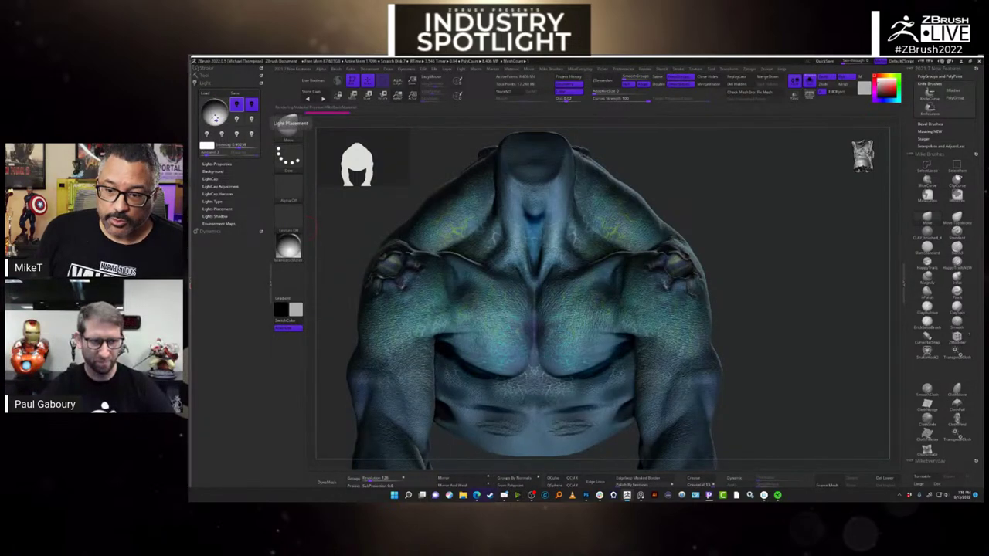
{"action": "left_click", "coordinate": [223, 110]}
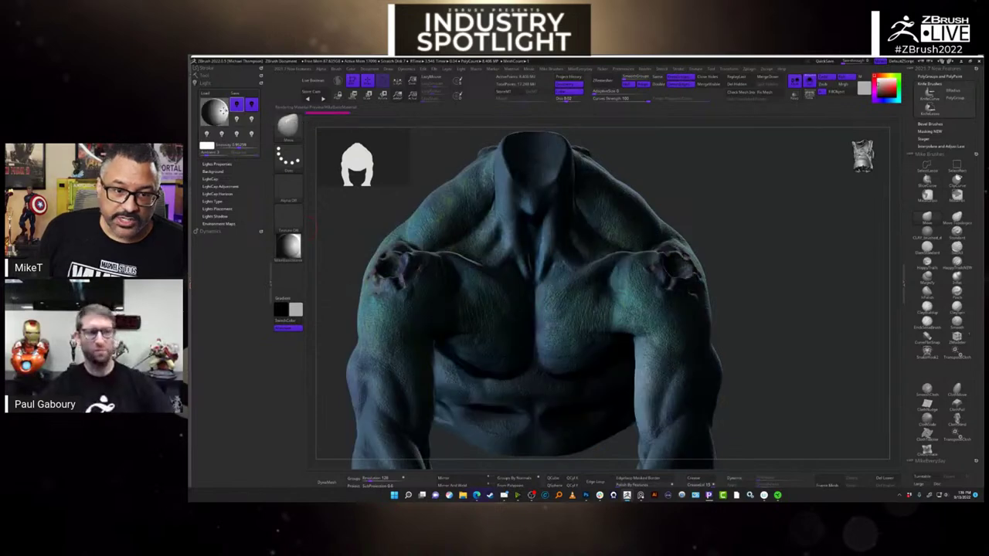
{"action": "left_click", "coordinate": [218, 108]}
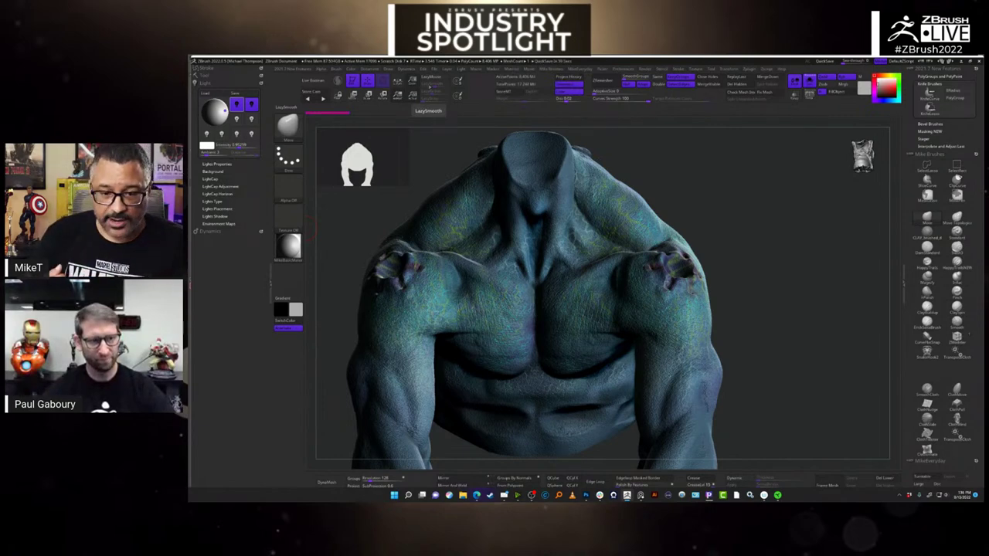
- Switch from ZBrush back to Photoshop and bring up the flat colour-ID render CLOWNPASS.psd
{"action": "mouse_move", "coordinate": [618, 493]}
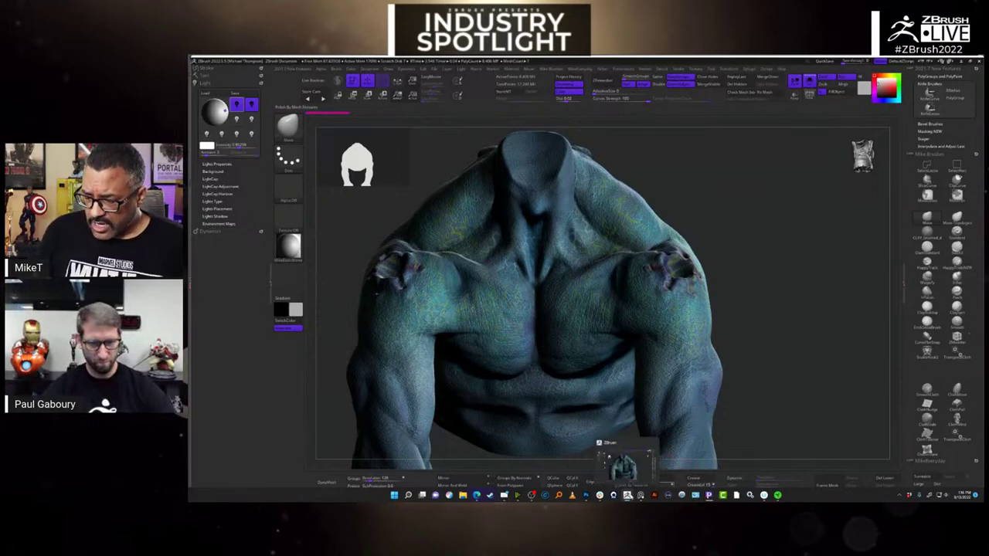
{"action": "left_click", "coordinate": [585, 496]}
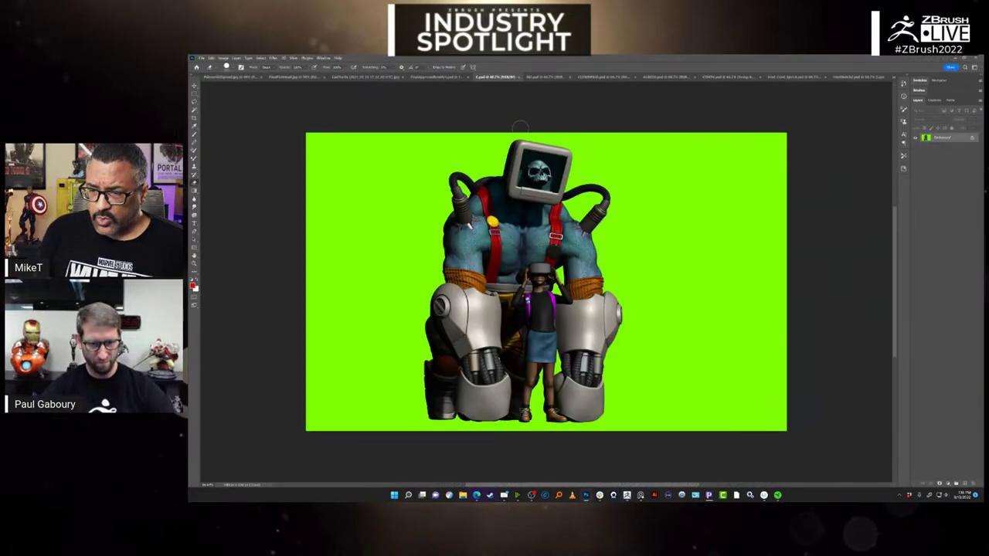
{"action": "left_click", "coordinate": [595, 76]}
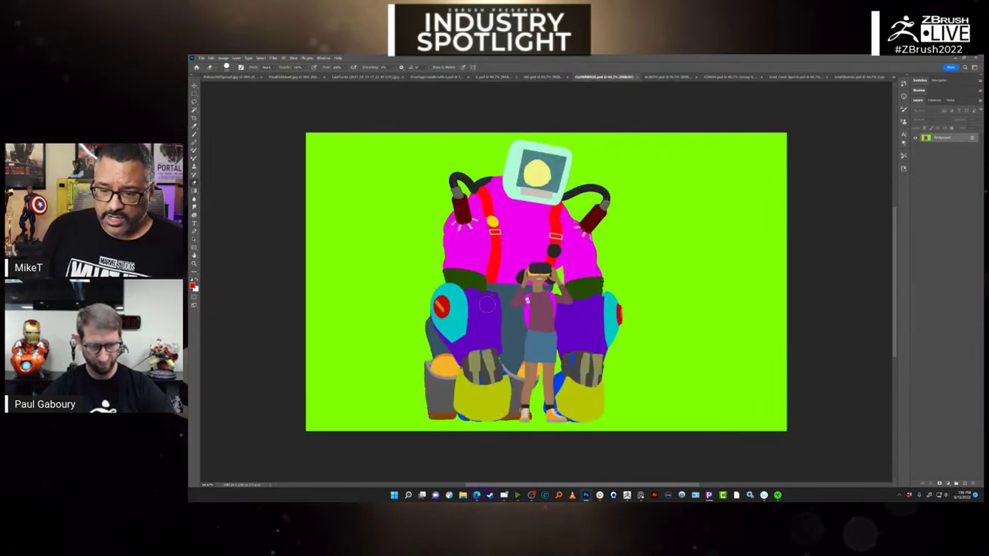
- Select the robot's magenta body area with the Magic Wand, extend the selection to all similar colours, and deselect it
{"action": "left_click", "coordinate": [194, 110]}
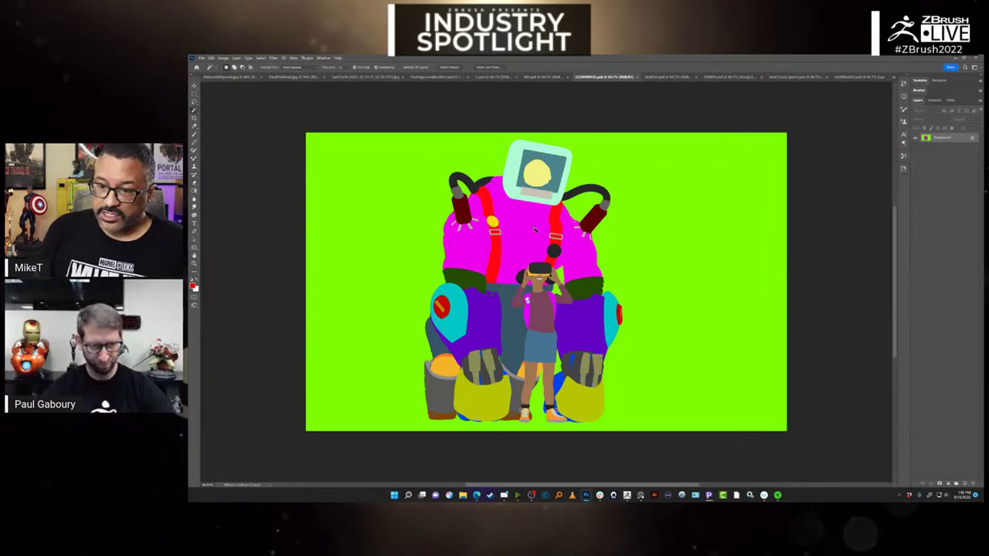
{"action": "left_click", "coordinate": [262, 58]}
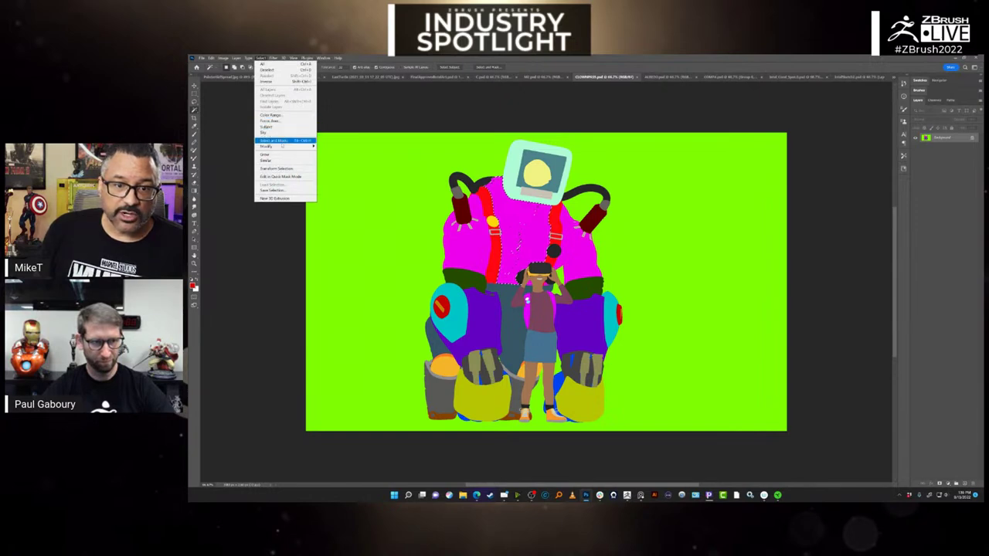
{"action": "left_click", "coordinate": [277, 161]}
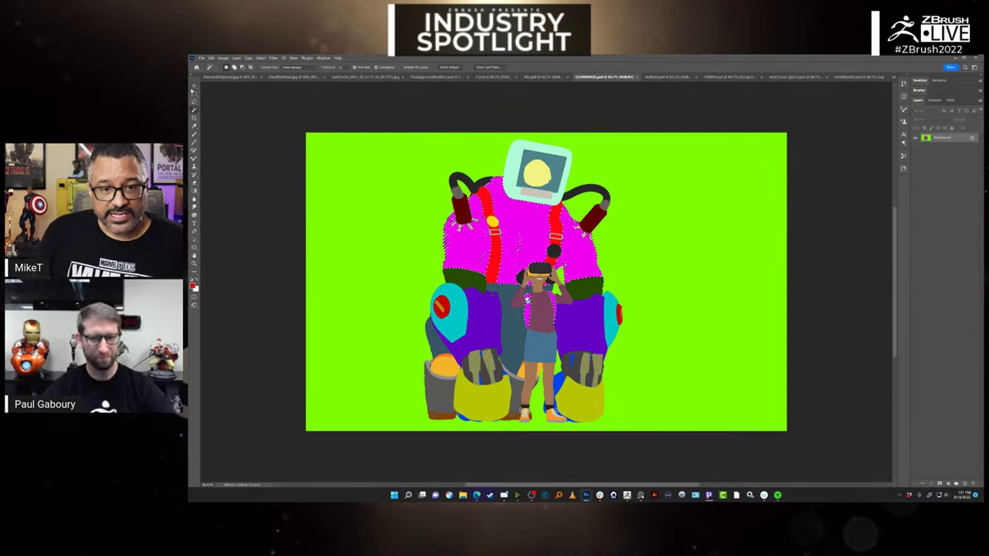
{"action": "left_click", "coordinate": [194, 86]}
{"action": "key", "text": "ctrl+d"}
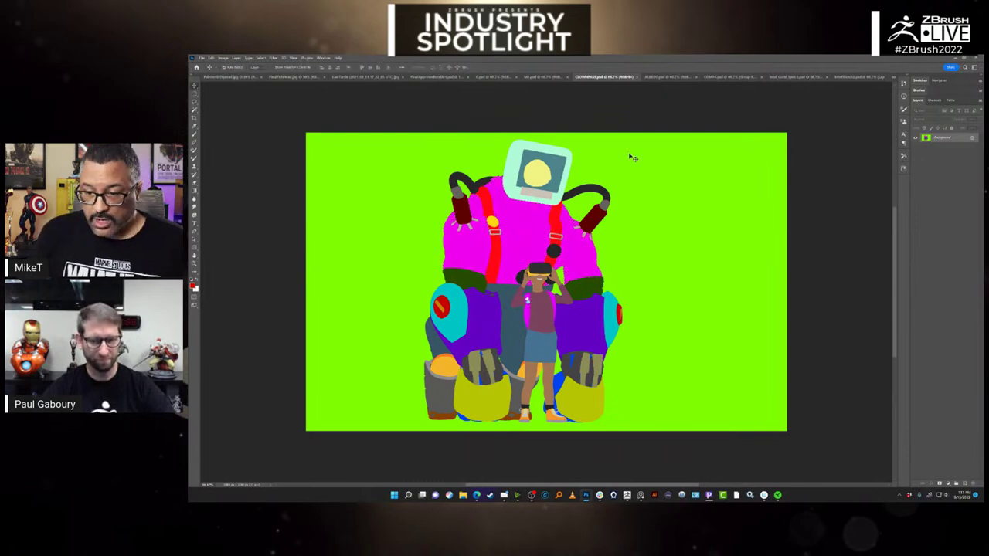
- Look at the greyscale lighting pass, the colour render C.psd and the flat albedo pass one after another
{"action": "left_click", "coordinate": [543, 78]}
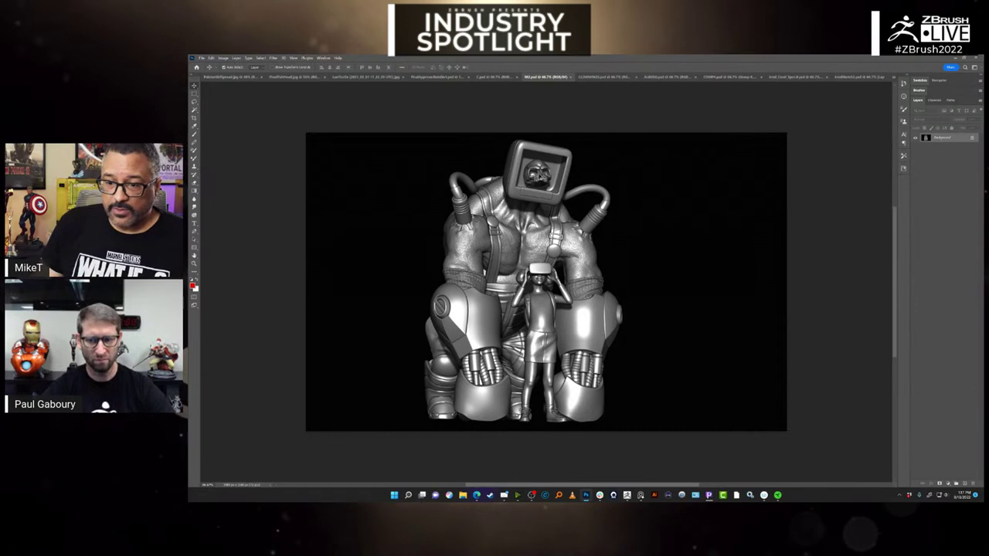
{"action": "left_click", "coordinate": [492, 77]}
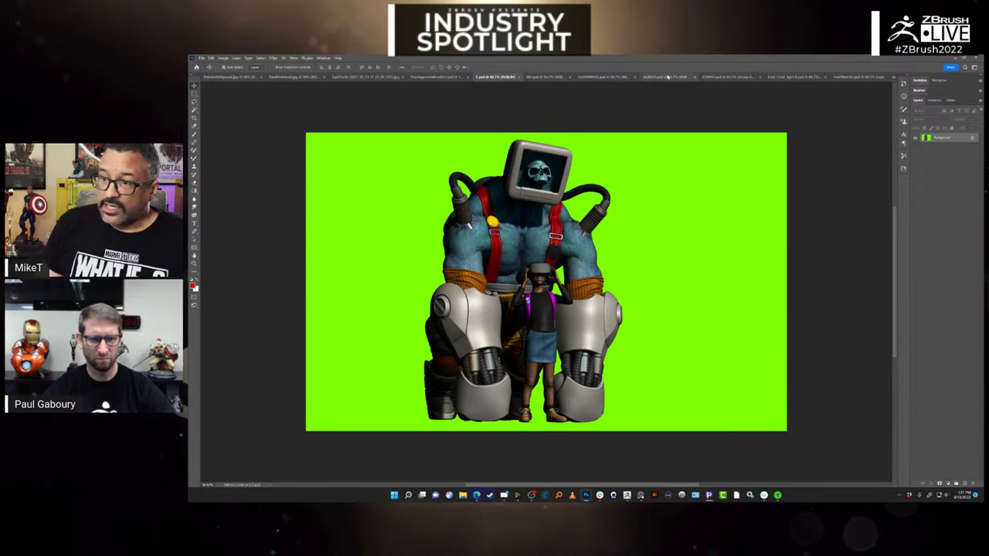
{"action": "left_click", "coordinate": [663, 78]}
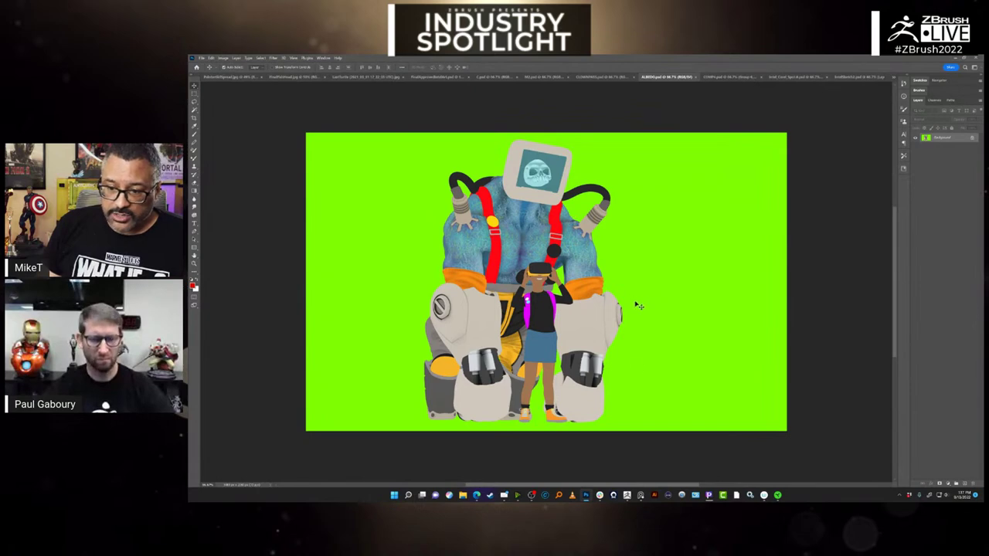
- Open the layered comp document and enlarge the robot and girl composite for inspection
{"action": "left_click", "coordinate": [723, 78]}
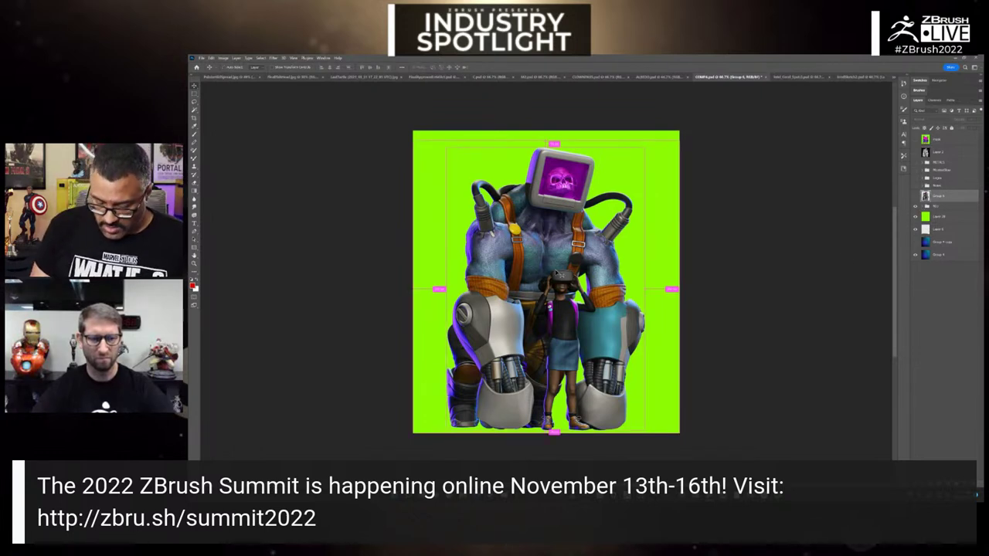
{"action": "scroll", "coordinate": [556, 274], "scroll_direction": "up", "scroll_amount": 1, "text": "alt"}
{"action": "scroll", "coordinate": [556, 274], "scroll_direction": "up", "scroll_amount": 1, "text": "alt"}
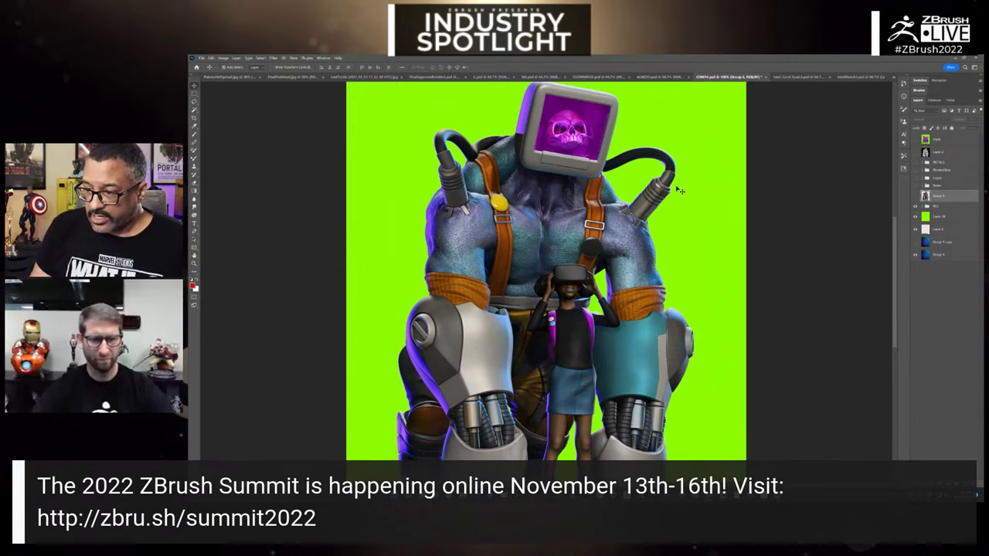
- Hide the character group and the green backdrop layer, and compare the blue gradient background with and without its grain copy
{"action": "left_click", "coordinate": [916, 206]}
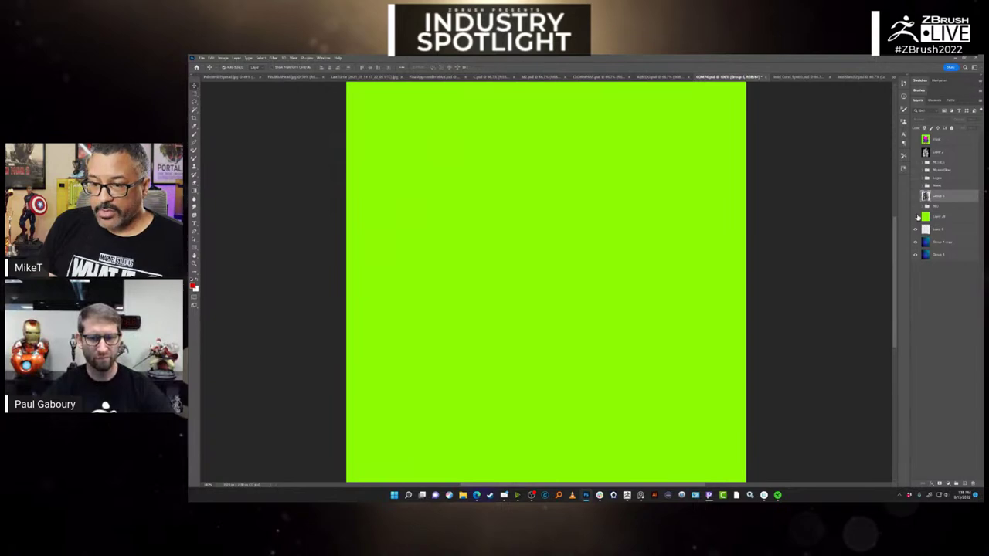
{"action": "left_click", "coordinate": [916, 218]}
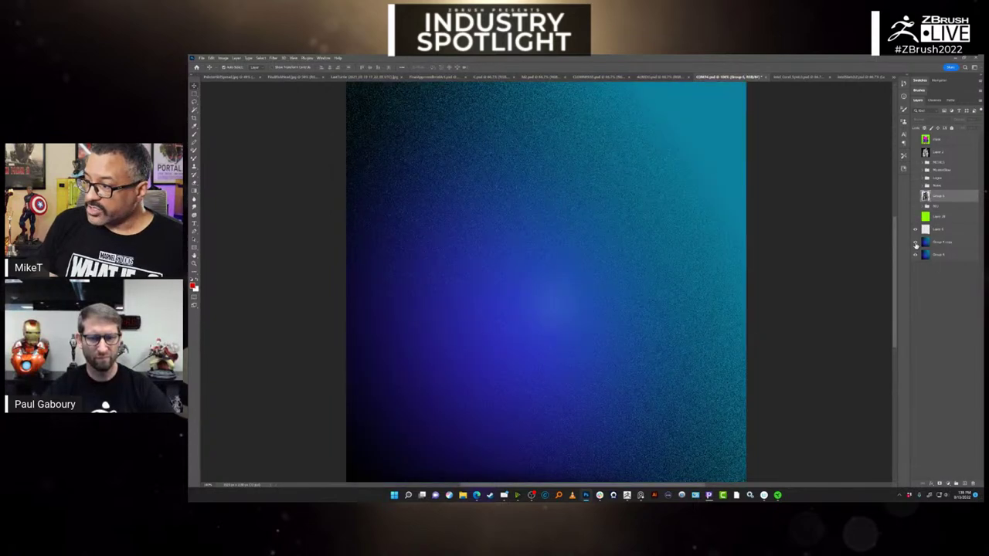
{"action": "left_click", "coordinate": [915, 243]}
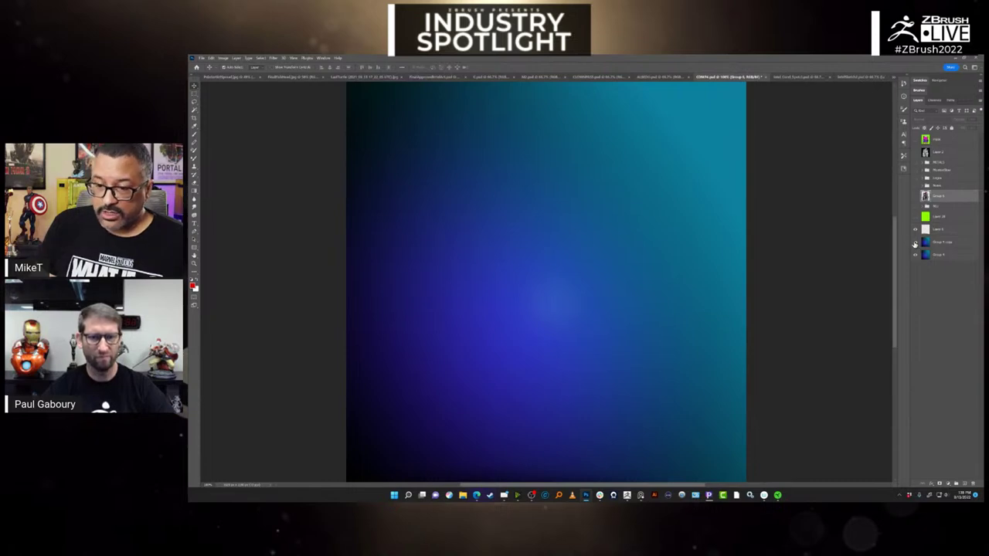
{"action": "left_click", "coordinate": [916, 243]}
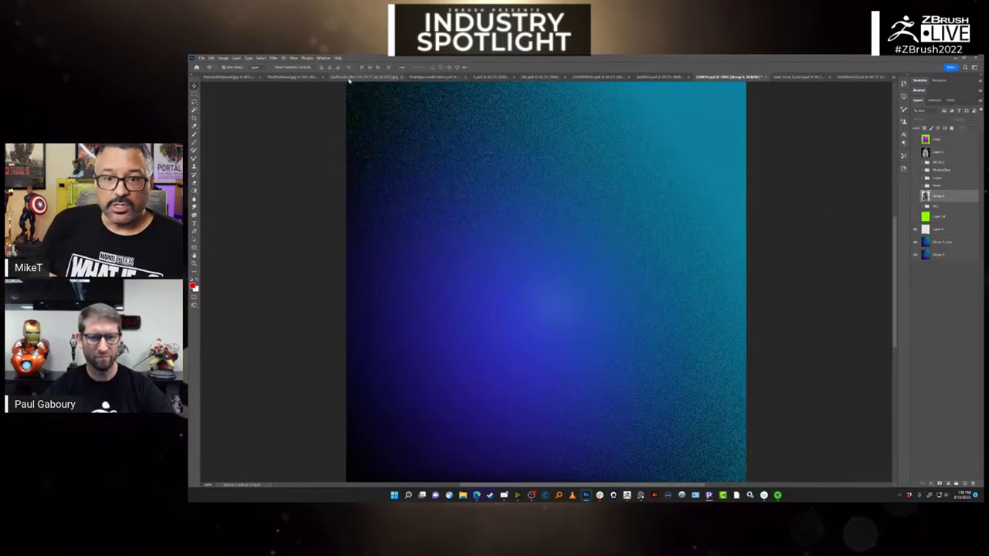
- Check the final approved illustration, return to the layered comp and show the character group over the blue gradient background
{"action": "left_click", "coordinate": [431, 78]}
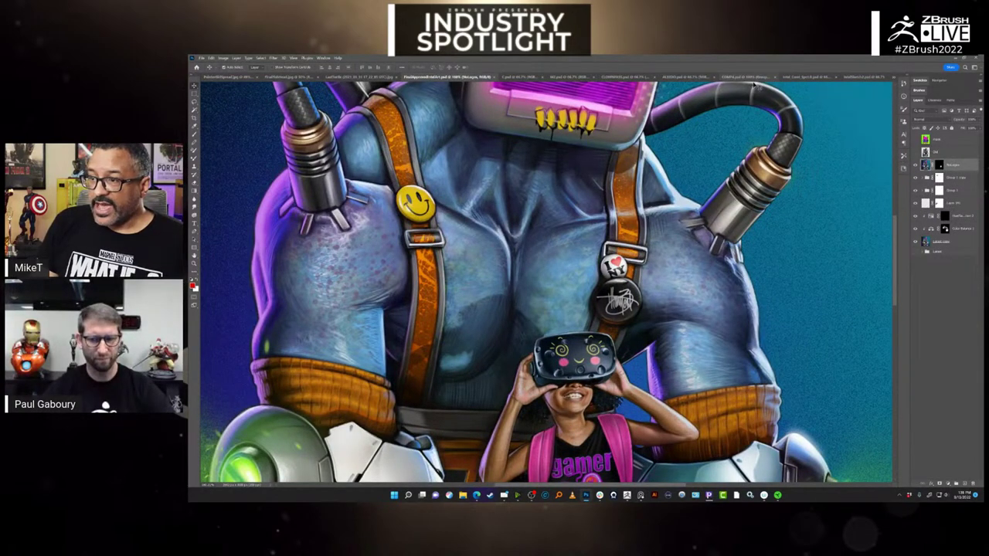
{"action": "left_click", "coordinate": [746, 78]}
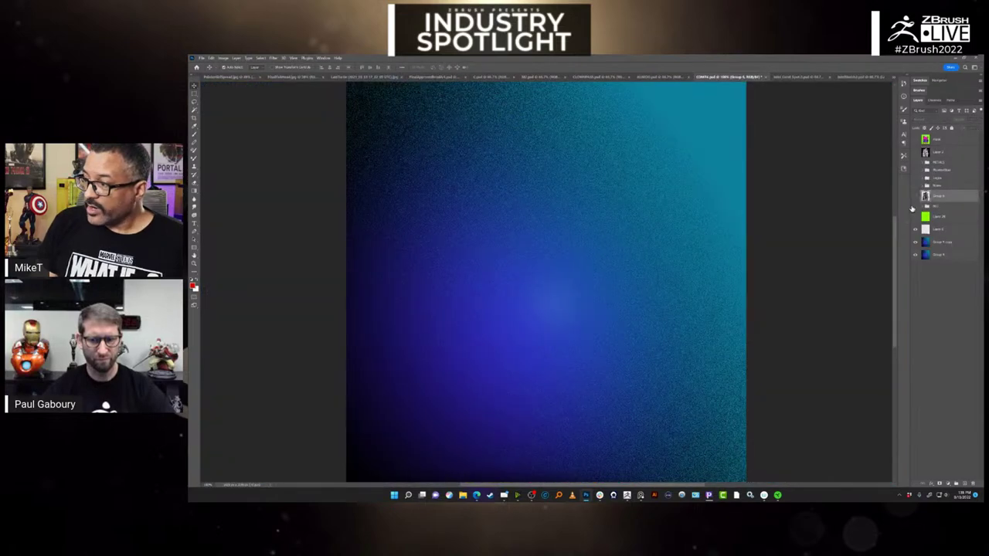
{"action": "left_click", "coordinate": [915, 207]}
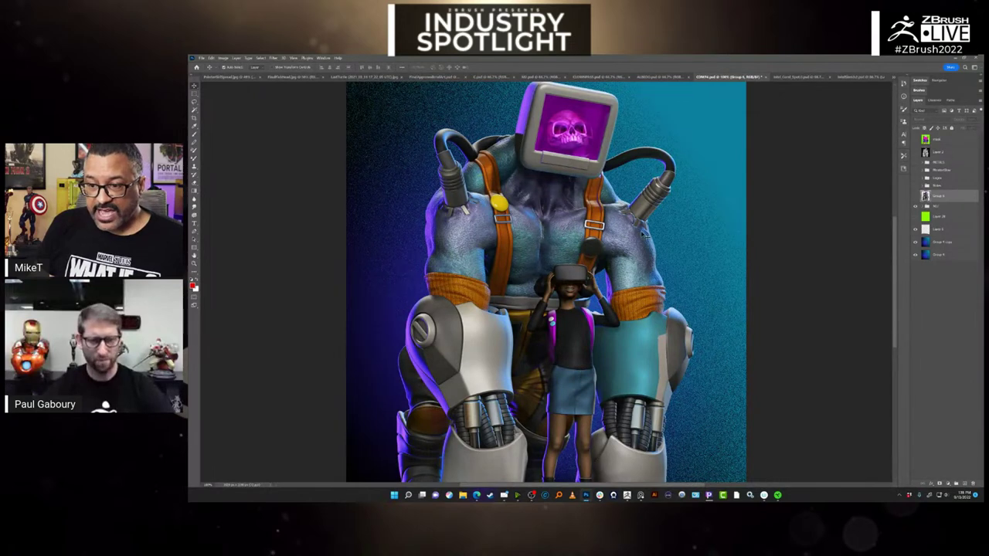
- Expand the character group, hide its rim lighting group, and open the lighting subgroup inside Group 1 to reveal its layers
{"action": "left_click", "coordinate": [922, 207]}
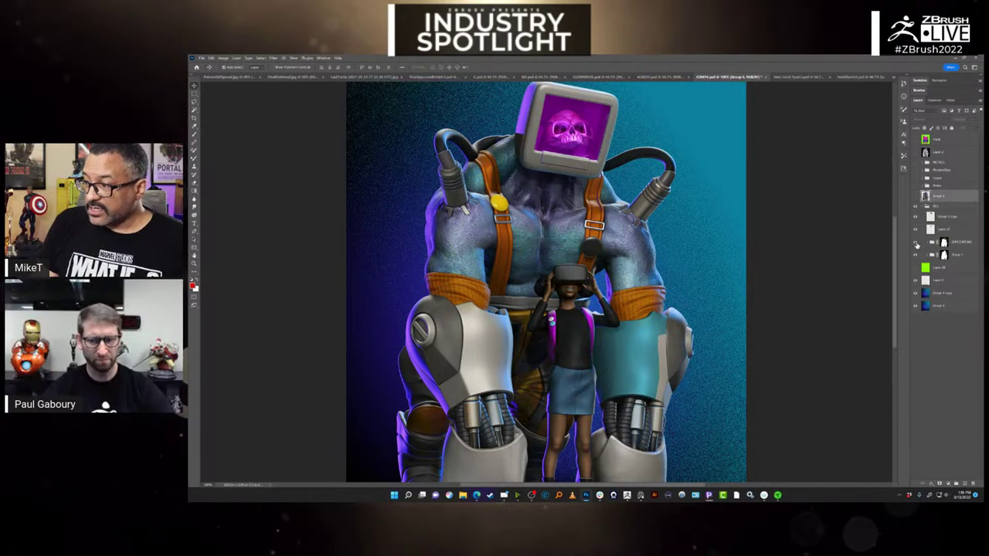
{"action": "left_click", "coordinate": [918, 244]}
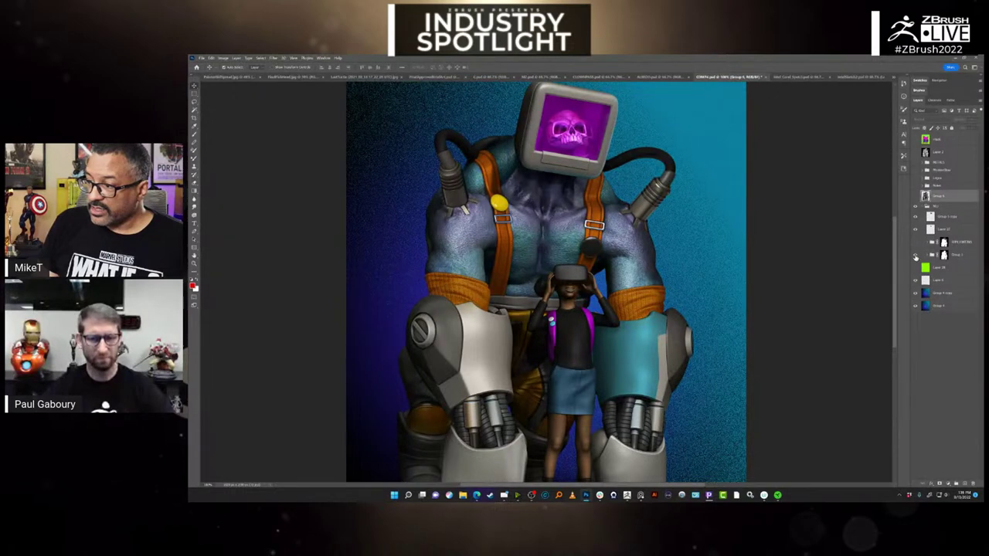
{"action": "double_click", "coordinate": [930, 256]}
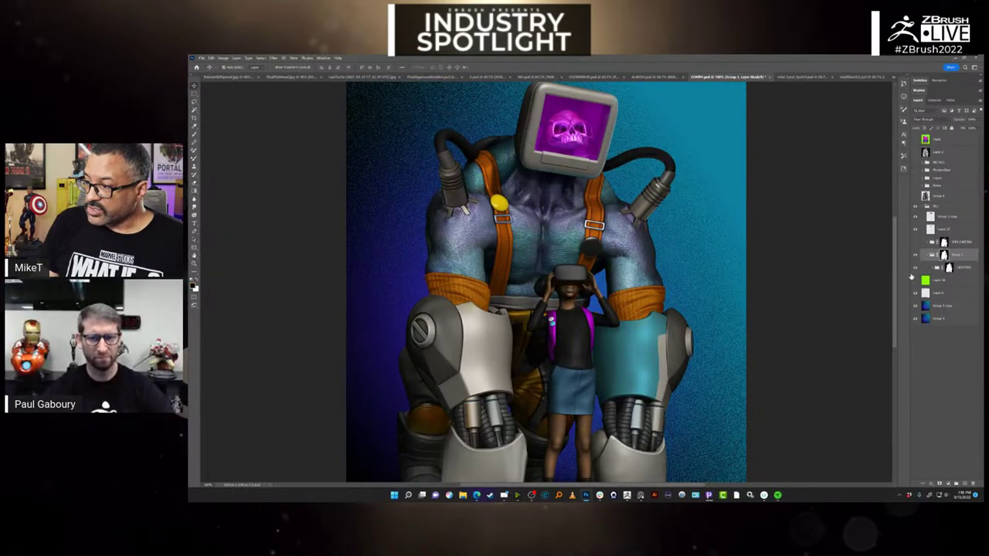
{"action": "left_click", "coordinate": [916, 269]}
{"action": "left_click", "coordinate": [916, 269]}
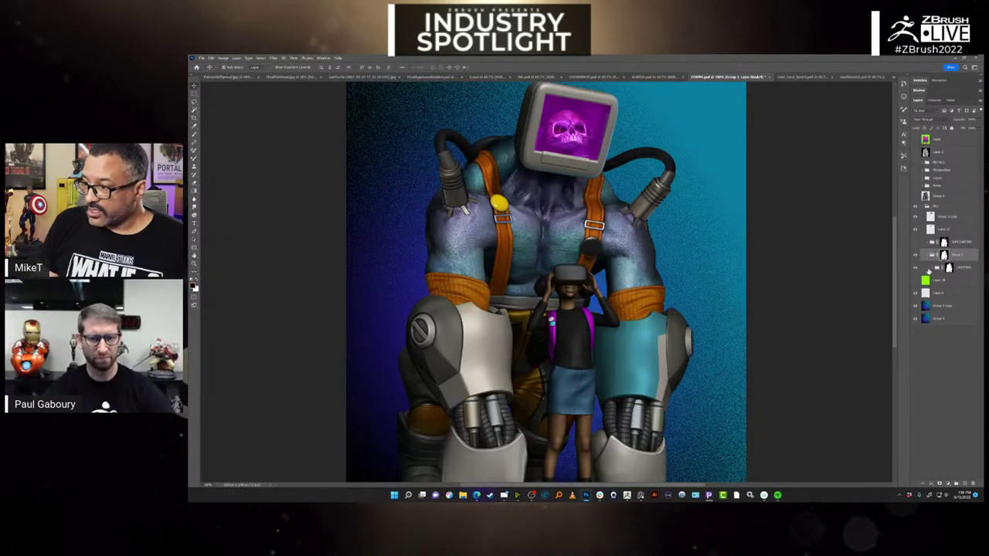
{"action": "left_click", "coordinate": [934, 269]}
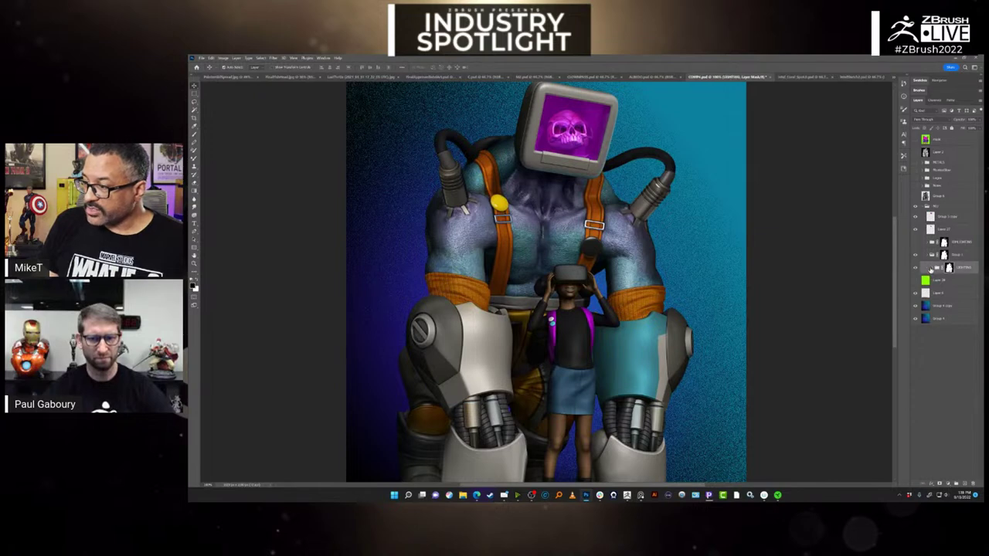
{"action": "left_click", "coordinate": [932, 268]}
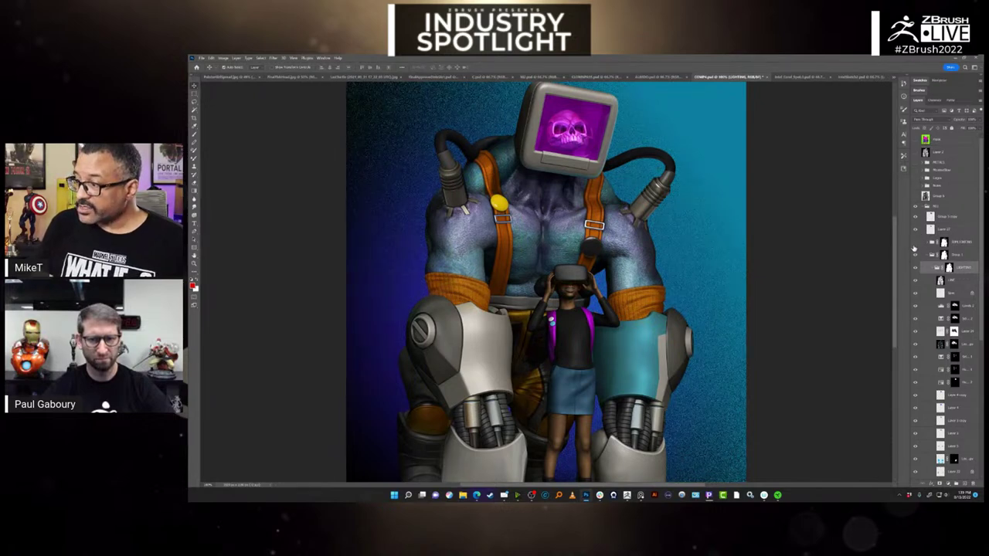
- Show the rim lighting group again, and collapse the character group before turning the green backdrop layer back on
{"action": "left_click", "coordinate": [916, 242]}
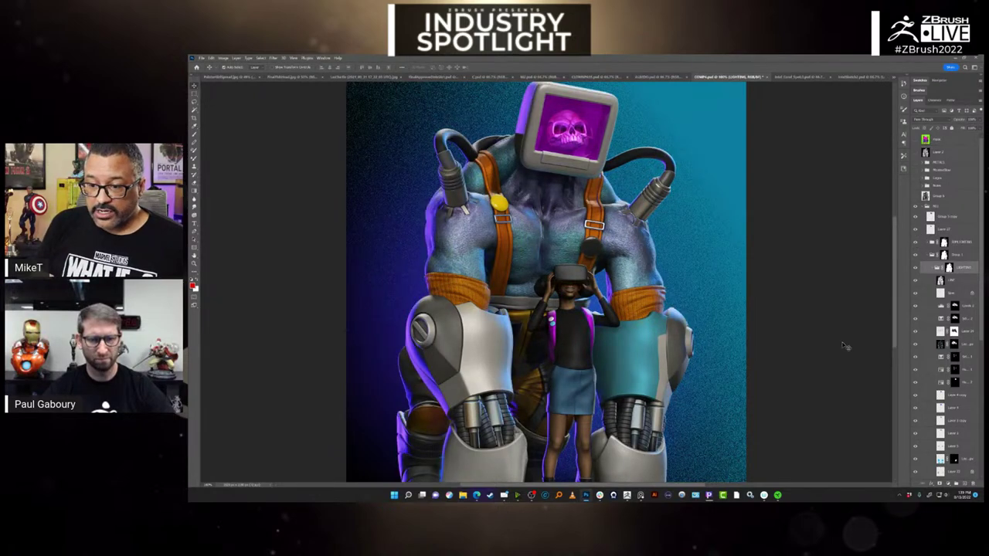
{"action": "left_click", "coordinate": [930, 207]}
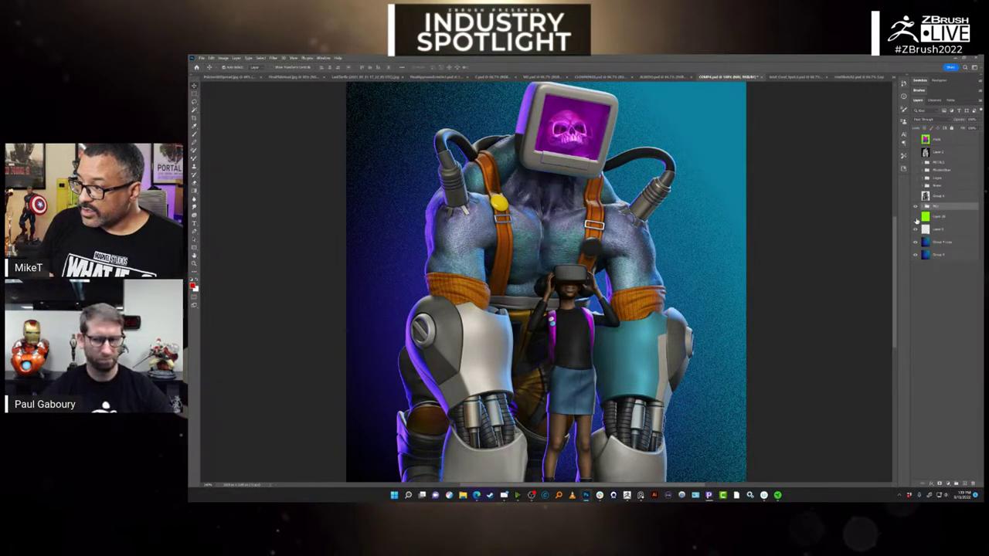
{"action": "left_click", "coordinate": [916, 217]}
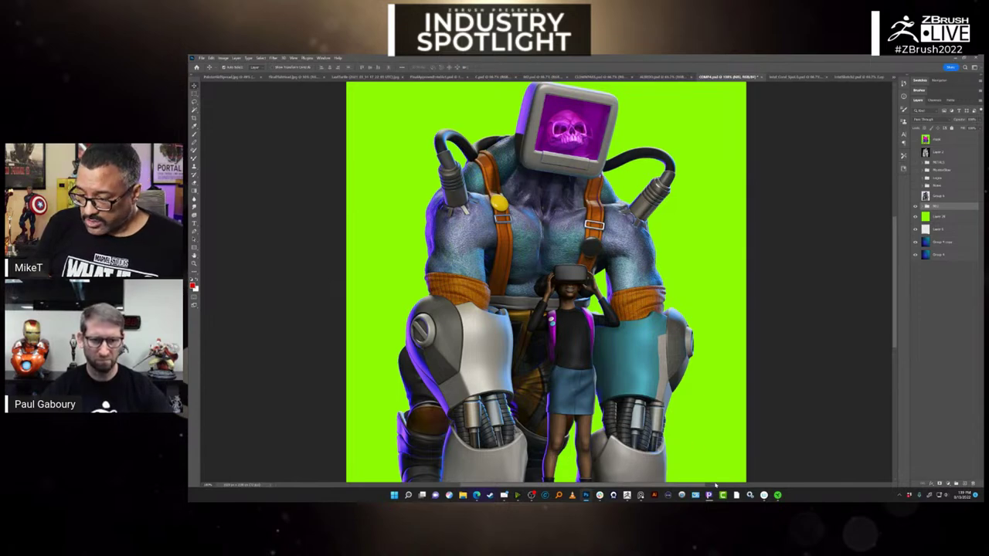
- Switch to Corel Painter and examine the painted robot and girl illustration up close
{"action": "mouse_move", "coordinate": [709, 496]}
{"action": "left_click", "coordinate": [709, 471]}
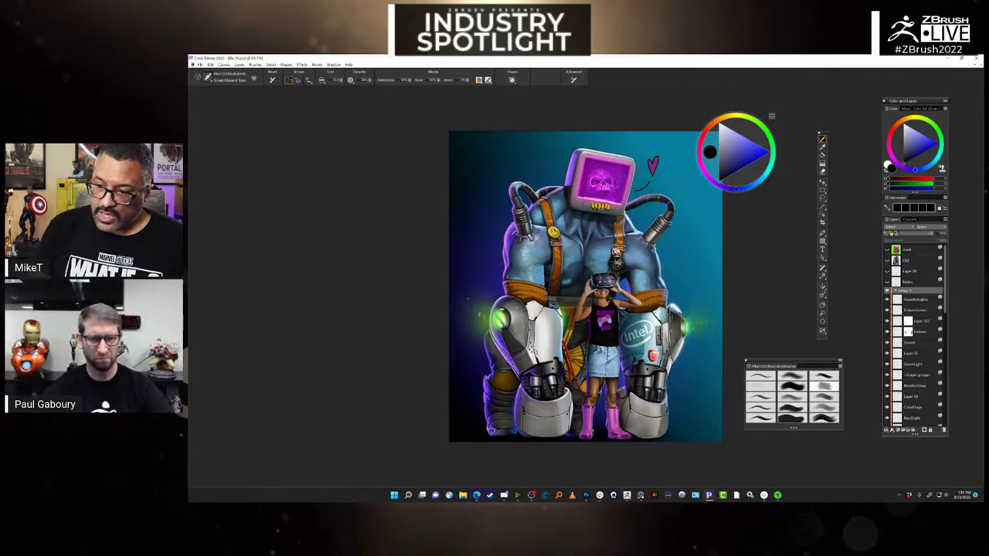
{"action": "key", "text": "ctrl+plus"}
{"action": "key", "text": "ctrl+plus"}
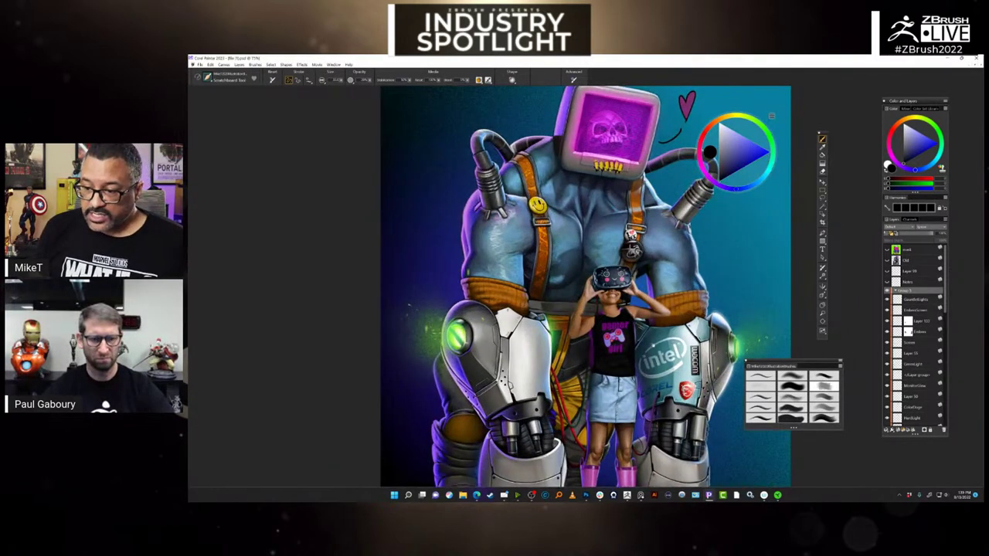
{"action": "mouse_move", "coordinate": [586, 286]}
{"action": "left_mouse_down"}
{"action": "mouse_move", "coordinate": [488, 294]}
{"action": "mouse_move", "coordinate": [517, 301]}
{"action": "left_mouse_up"}
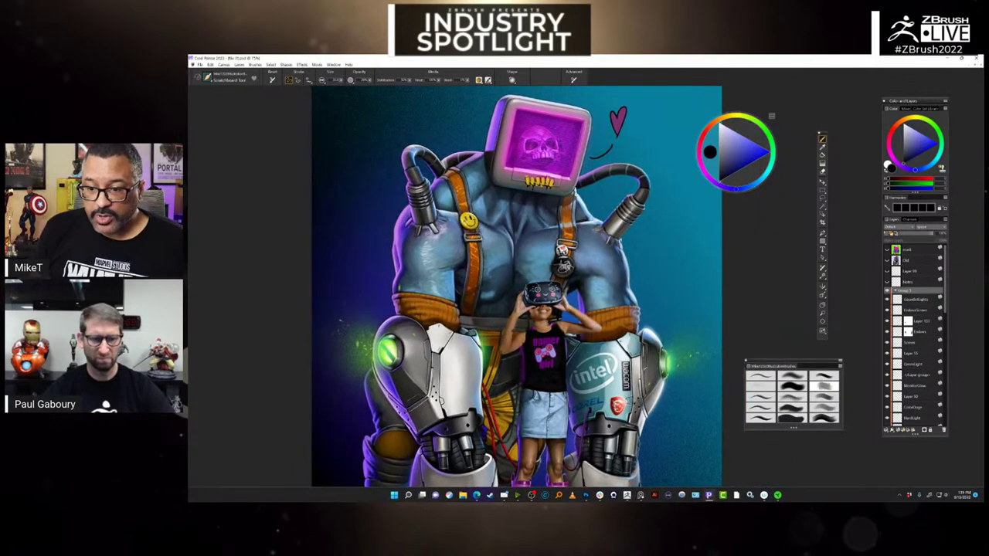
{"action": "key", "text": "ctrl+equal"}
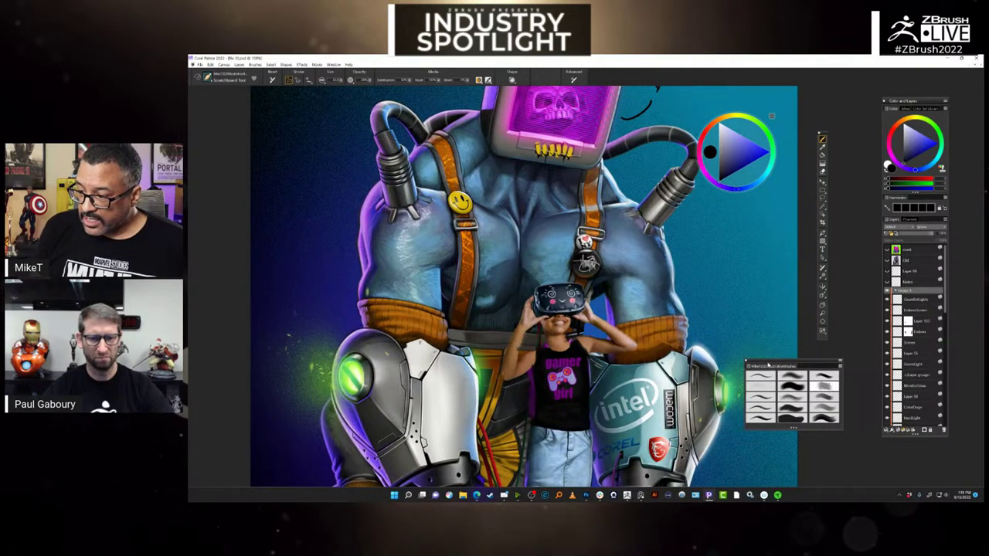
- Move the custom brush palette down over the end of the layer list and view the whole painting from head to boots
{"action": "left_click_drag", "start_coordinate": [767, 364], "coordinate": [826, 398]}
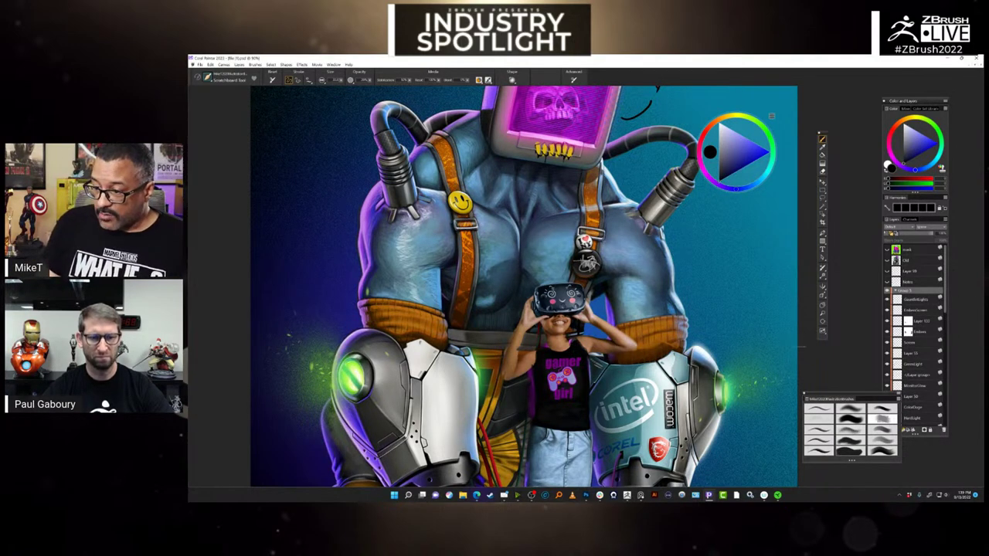
{"action": "scroll", "coordinate": [752, 387], "scroll_direction": "down", "scroll_amount": 5}
{"action": "scroll", "coordinate": [751, 387], "scroll_direction": "up", "scroll_amount": 3}
{"action": "scroll", "coordinate": [749, 387], "scroll_direction": "up", "scroll_amount": 1}
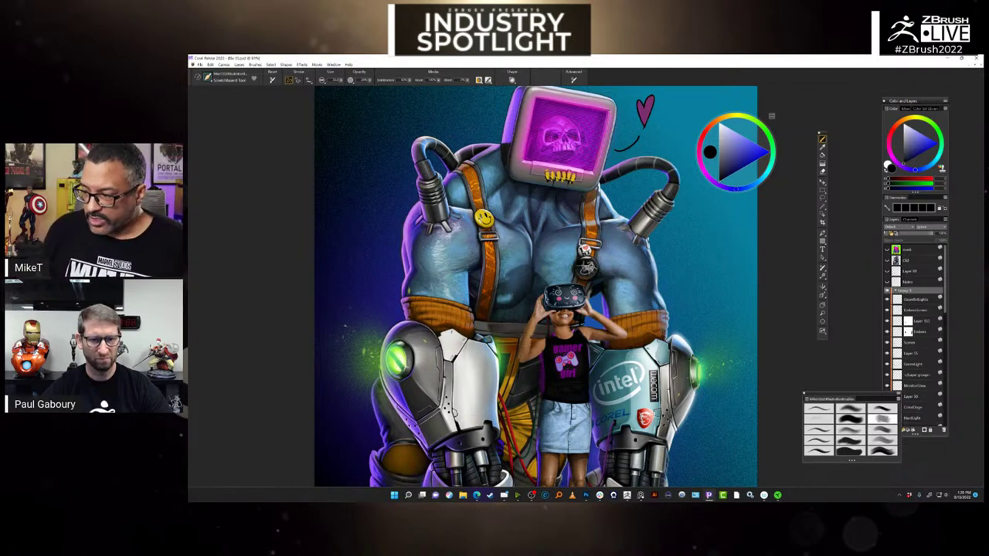
{"action": "left_click", "coordinate": [787, 376]}
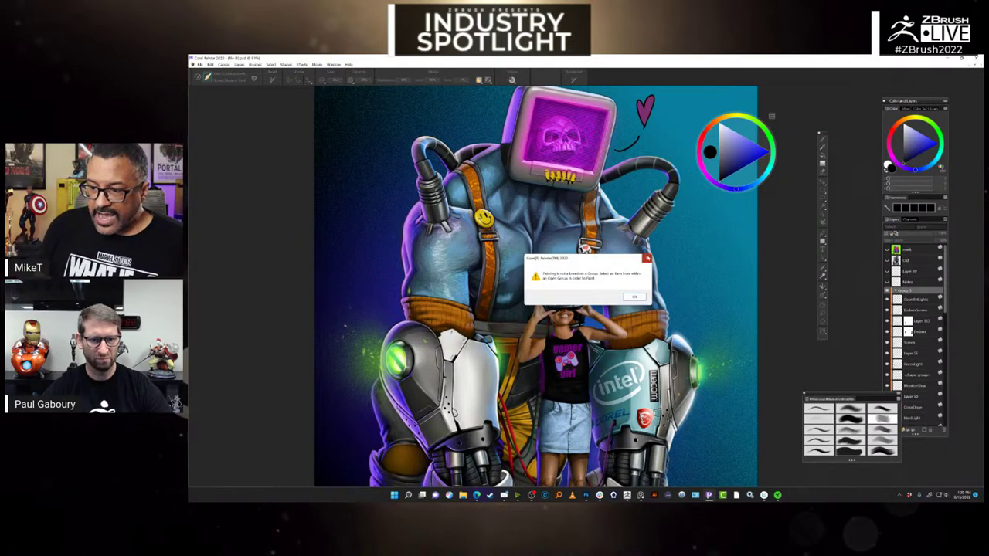
{"action": "key", "text": "Return"}
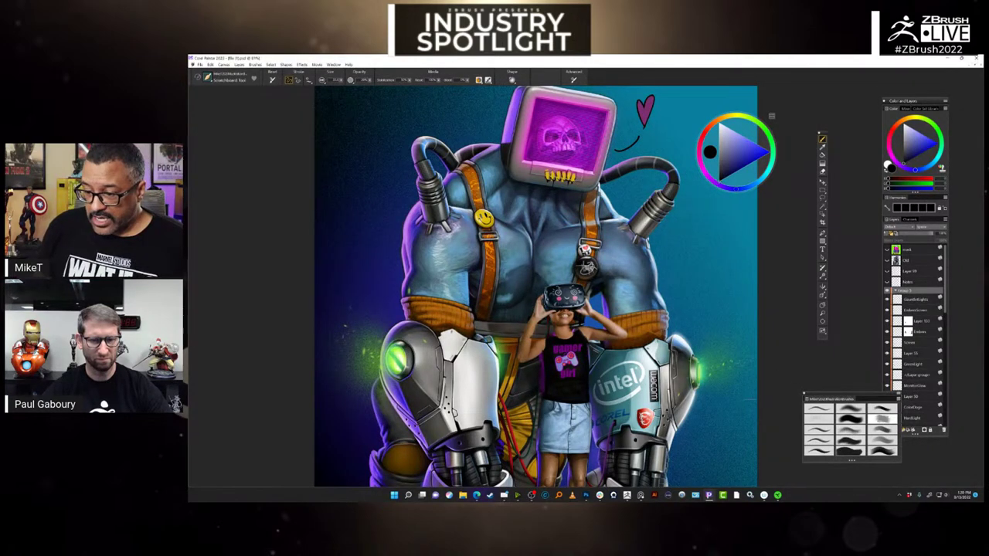
{"action": "mouse_move", "coordinate": [765, 407]}
{"action": "left_mouse_down"}
{"action": "mouse_move", "coordinate": [753, 344]}
{"action": "mouse_move", "coordinate": [735, 310]}
{"action": "left_mouse_up"}
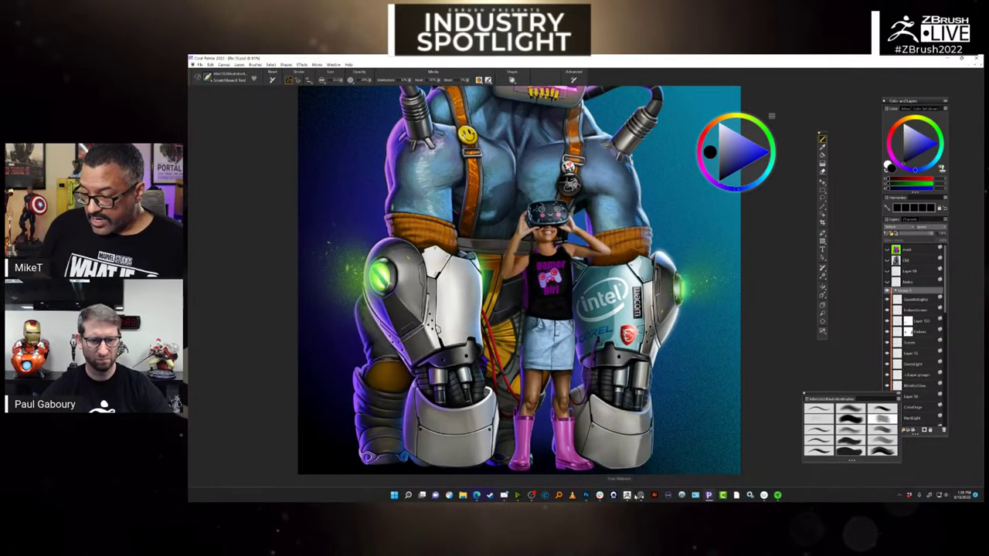
- Compare the green-backdrop comp in Photoshop with the Corel Painter painting, examining the painted gauntlets, girl and TV head
{"action": "left_click", "coordinate": [586, 460]}
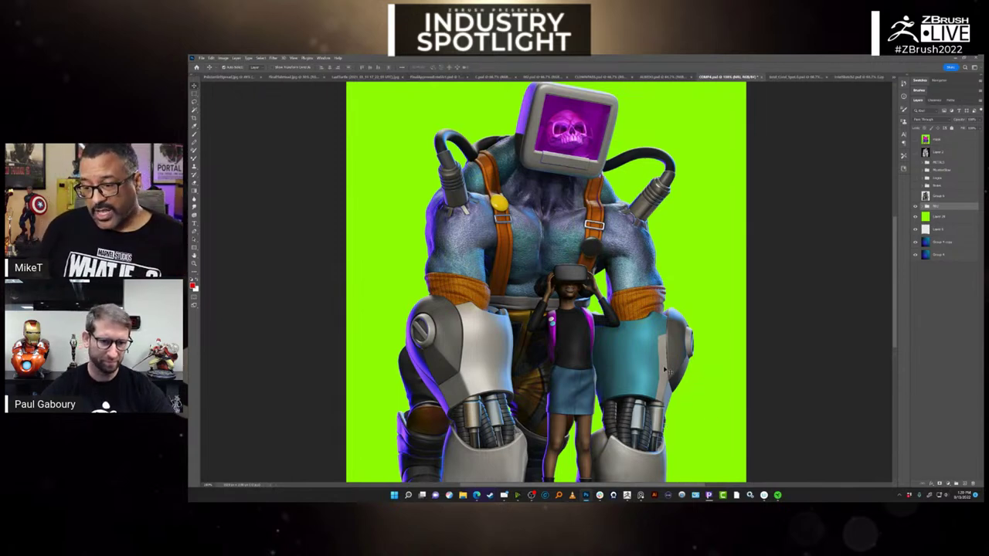
{"action": "mouse_move", "coordinate": [586, 496]}
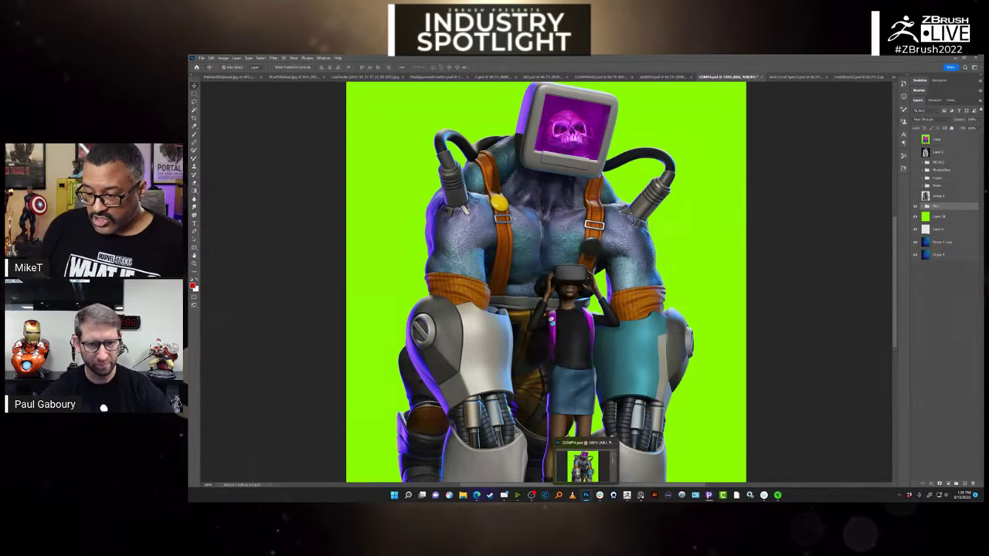
{"action": "mouse_move", "coordinate": [628, 496]}
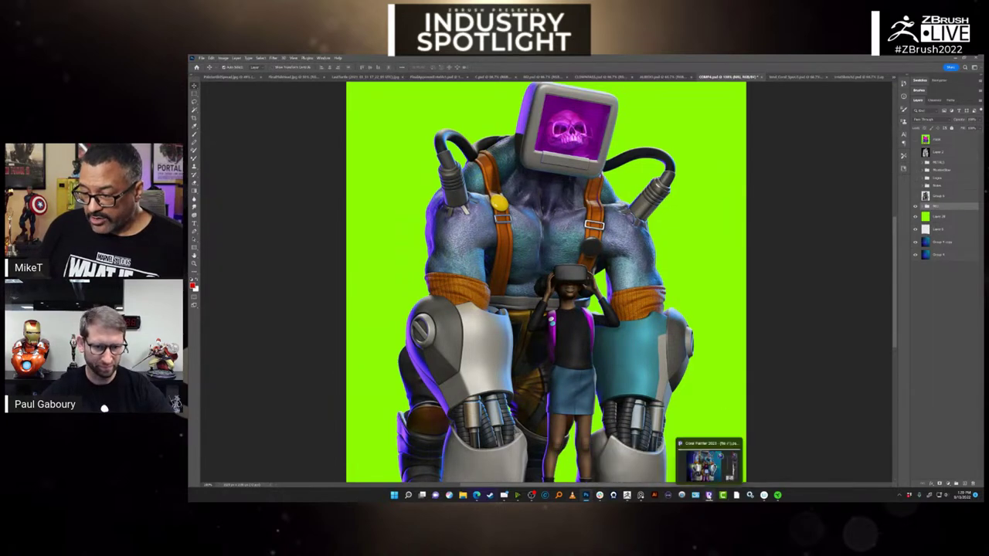
{"action": "left_click", "coordinate": [724, 495]}
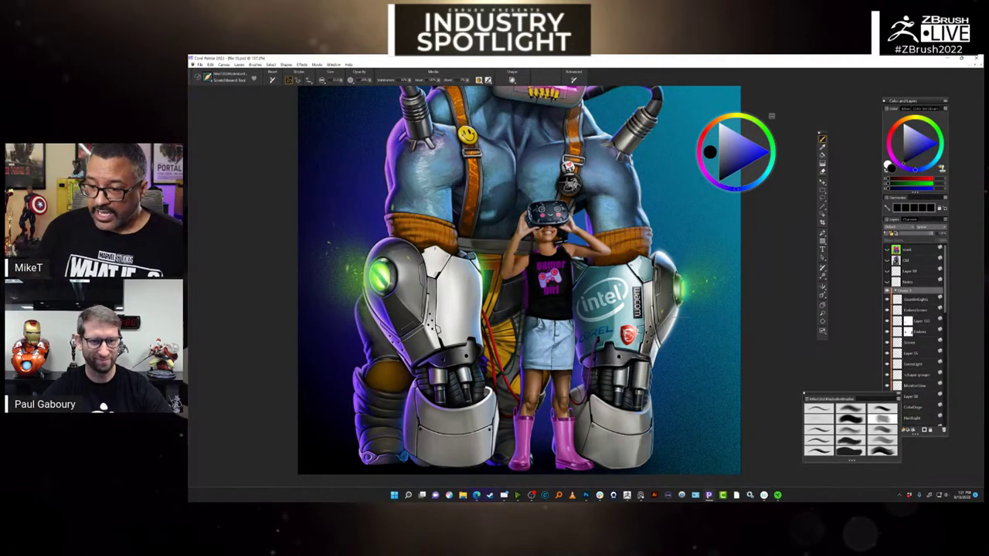
{"action": "scroll", "coordinate": [586, 287], "scroll_direction": "up", "scroll_amount": 5}
{"action": "scroll", "coordinate": [586, 287], "scroll_direction": "down", "scroll_amount": 4}
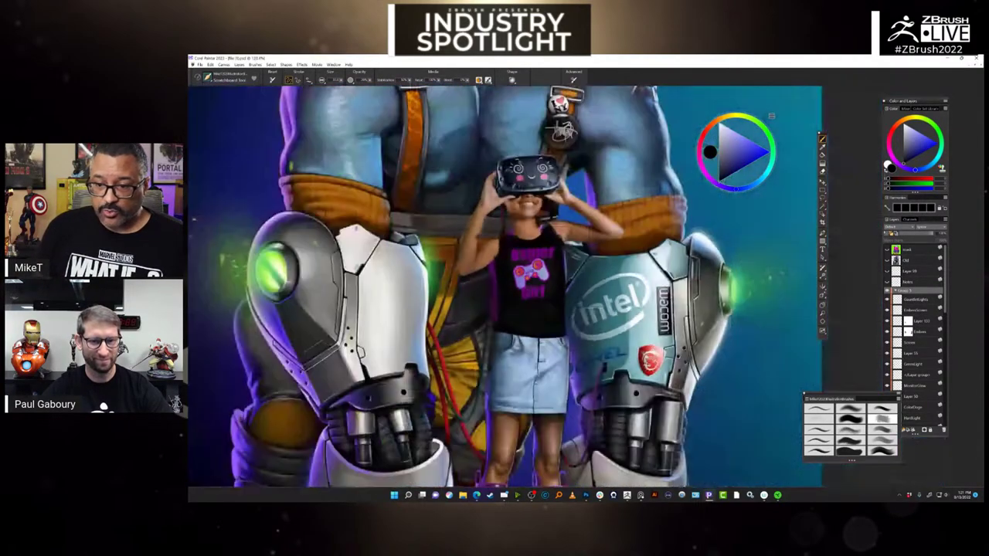
{"action": "scroll", "coordinate": [586, 287], "scroll_direction": "down", "scroll_amount": 1}
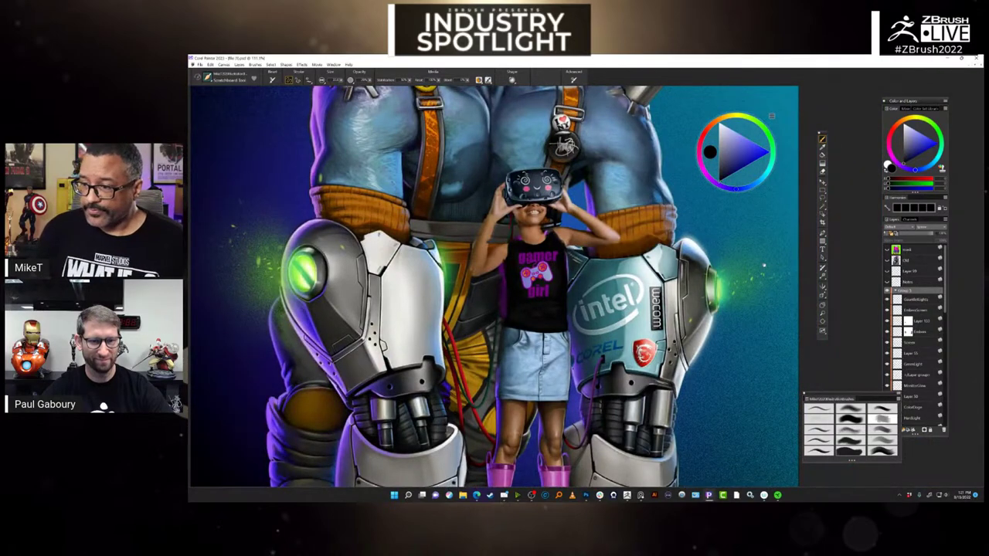
{"action": "mouse_move", "coordinate": [759, 157]}
{"action": "left_mouse_down"}
{"action": "mouse_move", "coordinate": [707, 270]}
{"action": "mouse_move", "coordinate": [718, 371]}
{"action": "mouse_move", "coordinate": [750, 434]}
{"action": "left_mouse_up"}
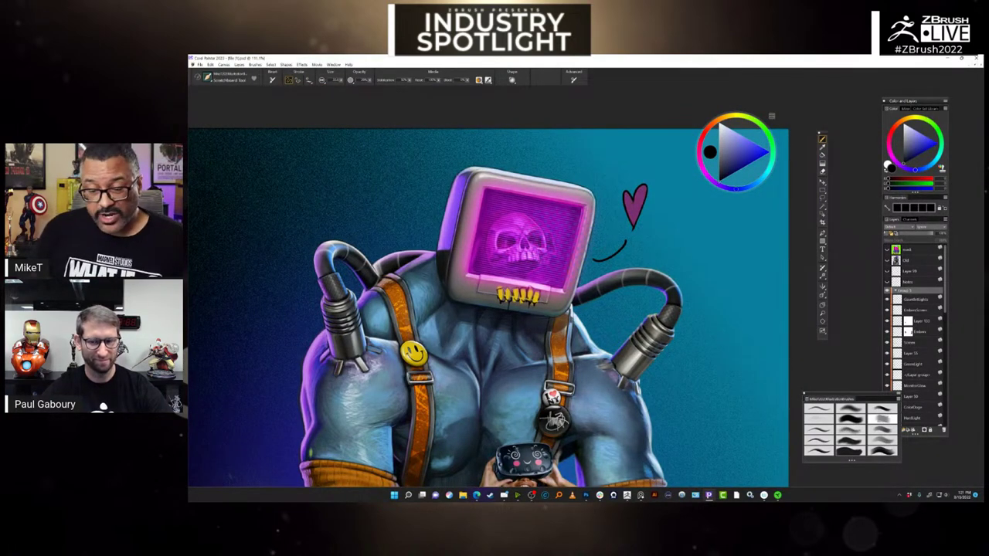
{"action": "left_click_drag", "start_coordinate": [594, 289], "coordinate": [611, 235]}
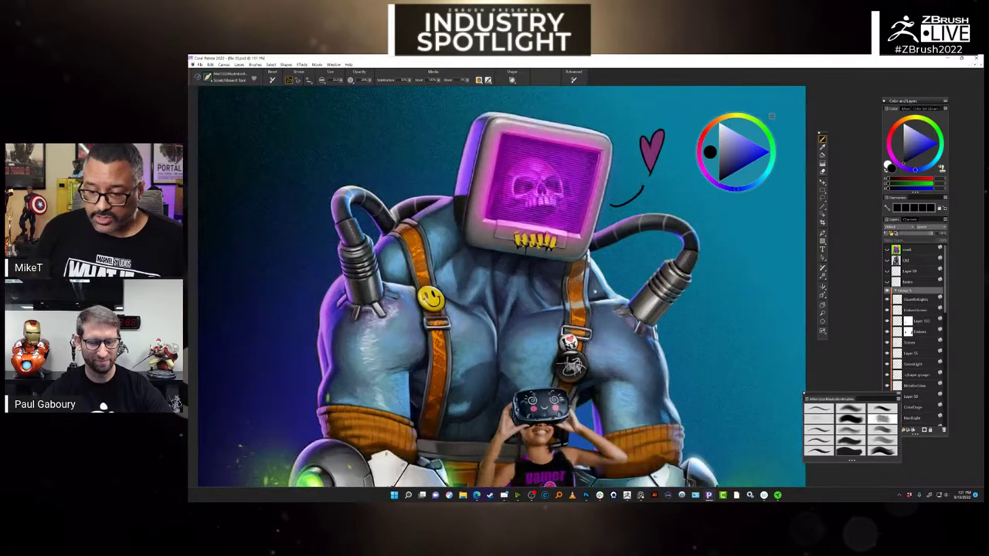
- Switch to Photoshop and view the final approved illustration from the robot's chest down to the gauntlets
{"action": "left_click", "coordinate": [586, 495]}
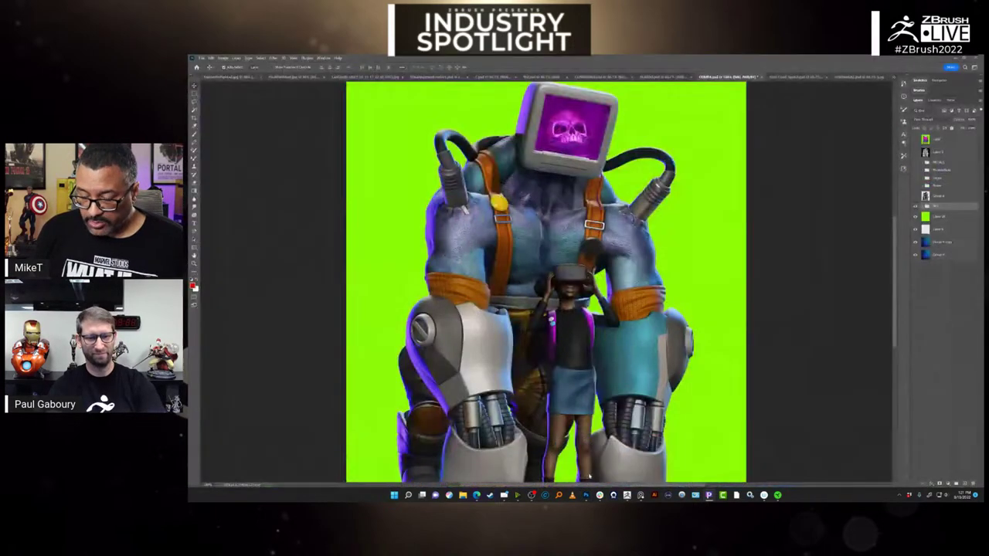
{"action": "left_click", "coordinate": [440, 76]}
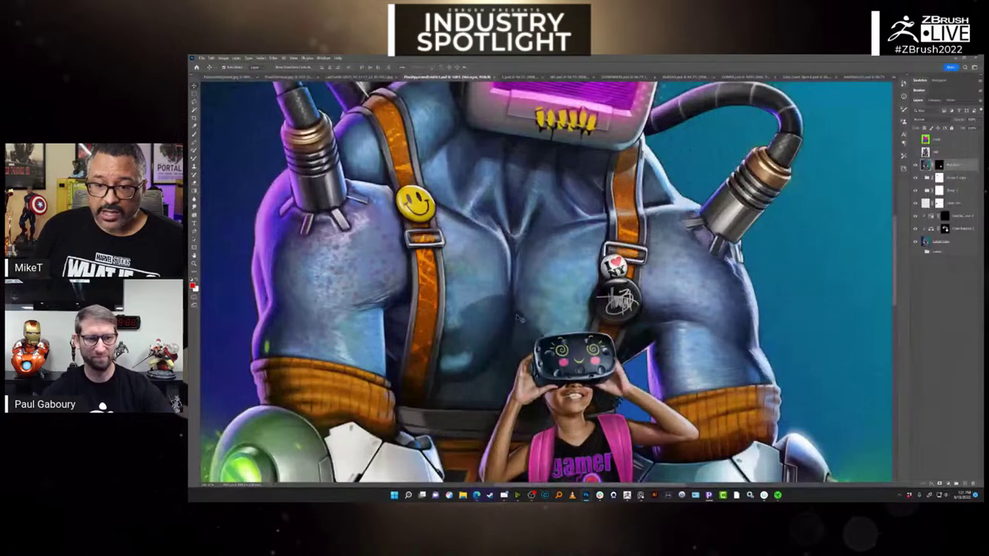
{"action": "left_click_drag", "start_coordinate": [523, 349], "coordinate": [539, 305]}
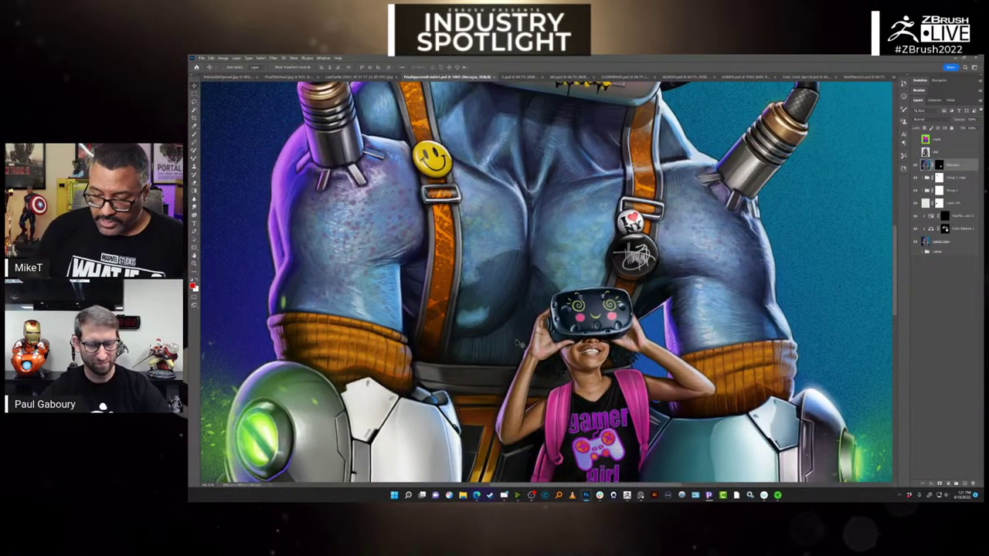
{"action": "scroll", "coordinate": [516, 340], "scroll_direction": "down", "scroll_amount": 4}
{"action": "scroll", "coordinate": [529, 324], "scroll_direction": "down", "scroll_amount": 1}
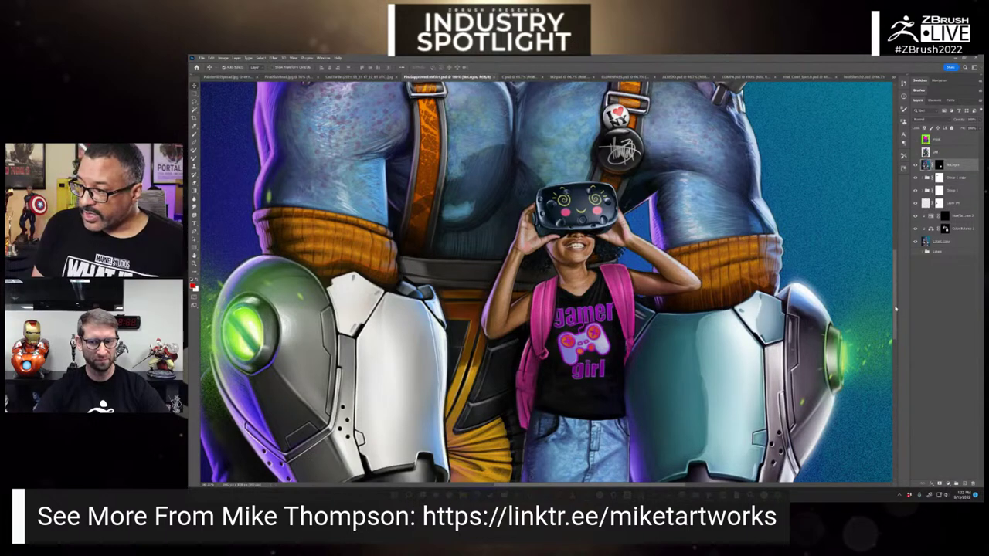
{"action": "scroll", "coordinate": [532, 290], "scroll_direction": "up", "scroll_amount": 3}
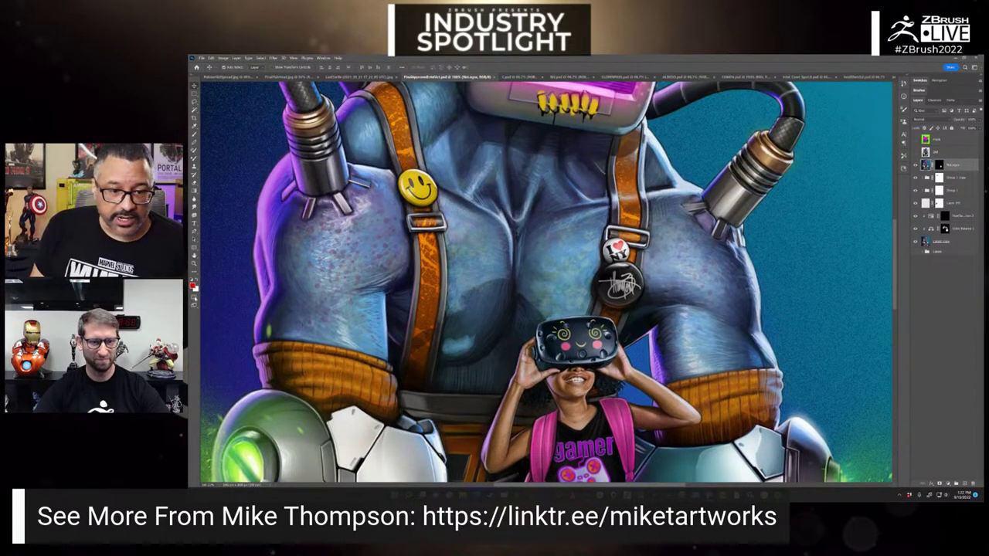
- Examine the painted skin texture on the robot's arm and chest up close, and return to a wider view of the illustration
{"action": "key", "text": "z"}
{"action": "left_click_drag", "start_coordinate": [360, 278], "coordinate": [378, 274]}
{"action": "left_click", "coordinate": [378, 274]}
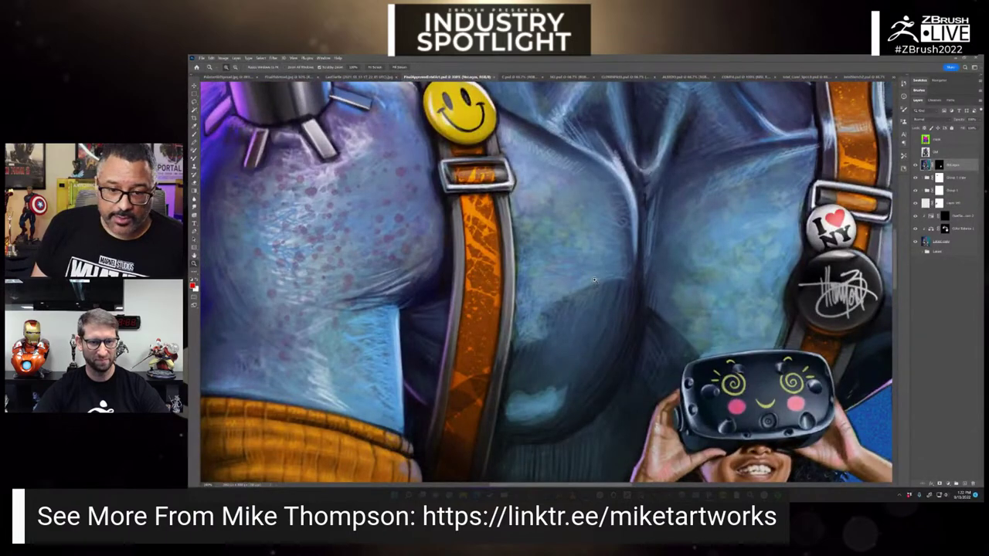
{"action": "left_click", "coordinate": [622, 283]}
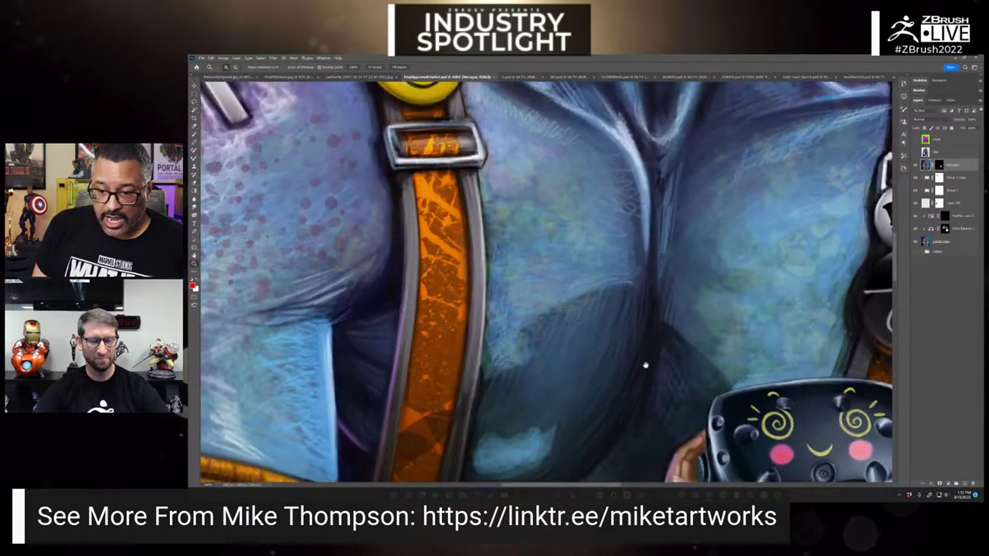
{"action": "left_click_drag", "start_coordinate": [644, 361], "coordinate": [569, 307]}
{"action": "left_click_drag", "start_coordinate": [670, 295], "coordinate": [621, 366]}
{"action": "left_click_drag", "start_coordinate": [621, 241], "coordinate": [546, 382]}
{"action": "scroll", "coordinate": [567, 353], "scroll_direction": "up", "scroll_amount": 3}
{"action": "left_click_drag", "start_coordinate": [571, 386], "coordinate": [530, 229]}
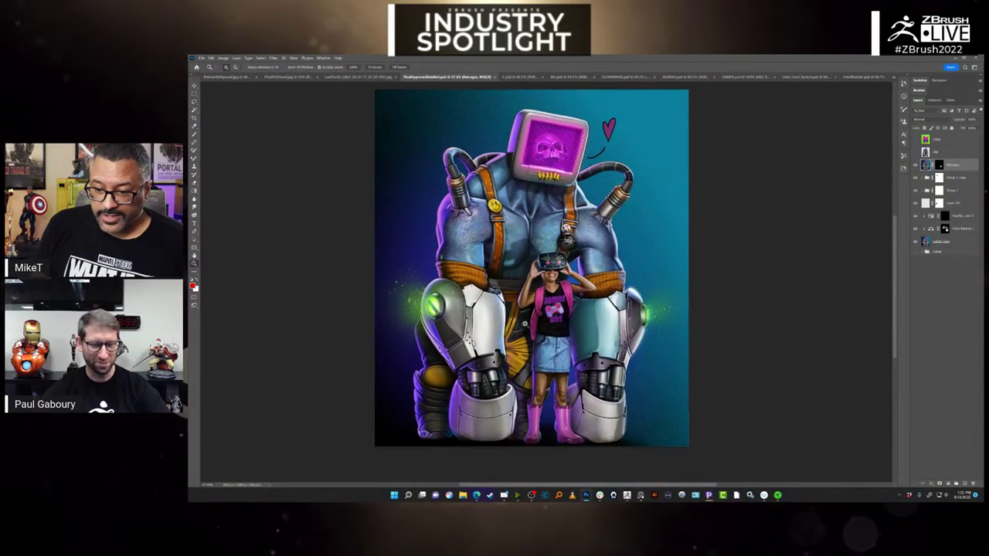
{"action": "scroll", "coordinate": [526, 325], "scroll_direction": "up", "scroll_amount": 1}
{"action": "scroll", "coordinate": [533, 319], "scroll_direction": "up", "scroll_amount": 3}
{"action": "scroll", "coordinate": [534, 324], "scroll_direction": "down", "scroll_amount": 1}
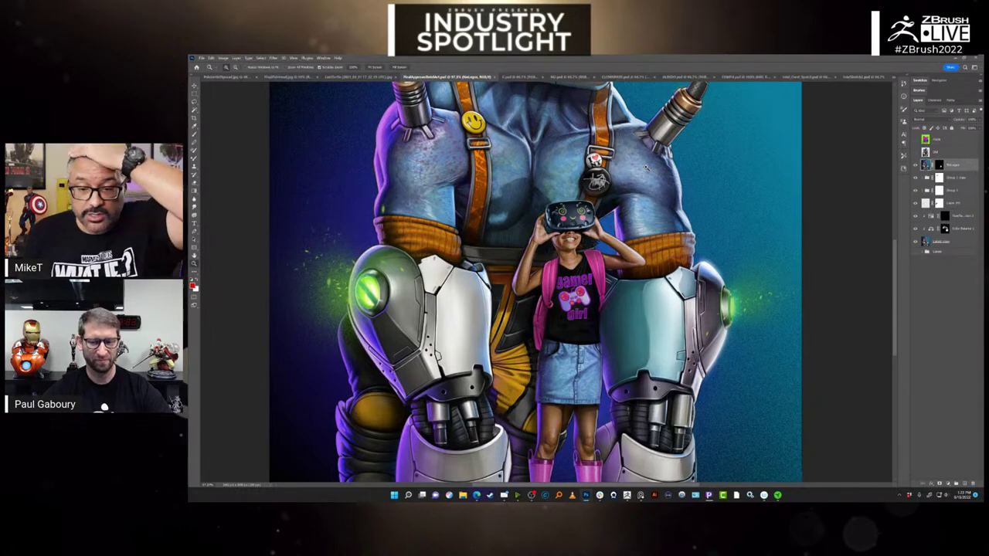
- Show the orange-masked turtle painting, the fishbowl-headed creature and the early grey robot concept renders
{"action": "left_click", "coordinate": [341, 77]}
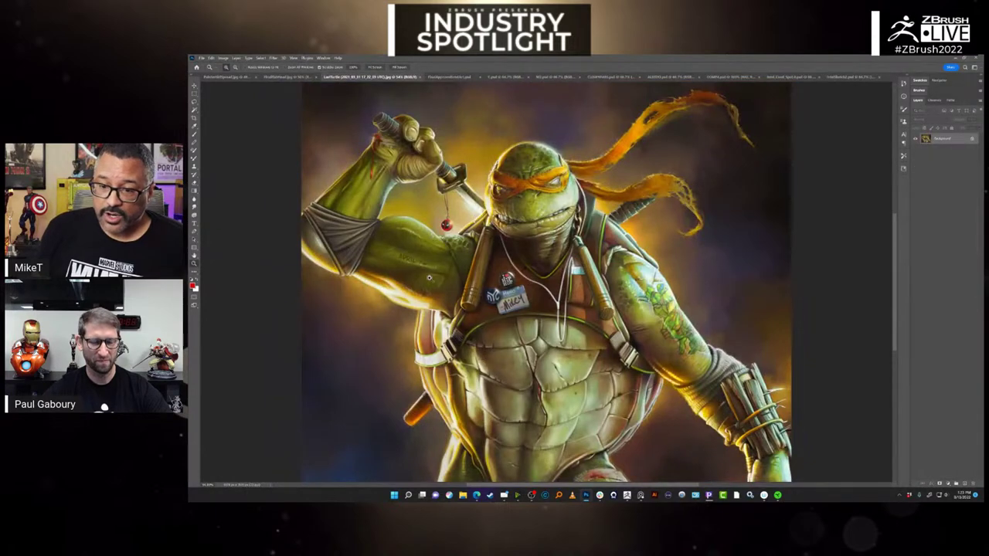
{"action": "left_click", "coordinate": [300, 78]}
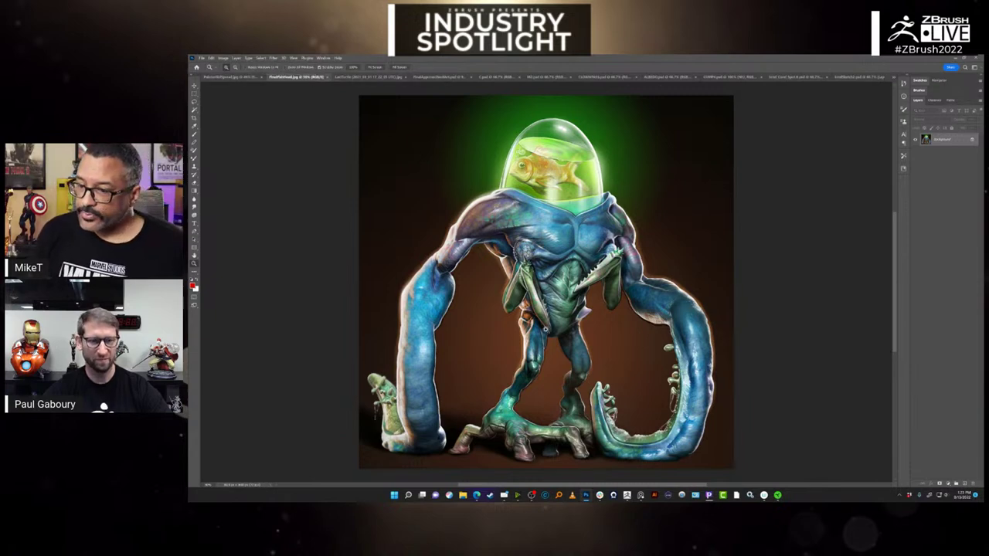
{"action": "left_click", "coordinate": [785, 78]}
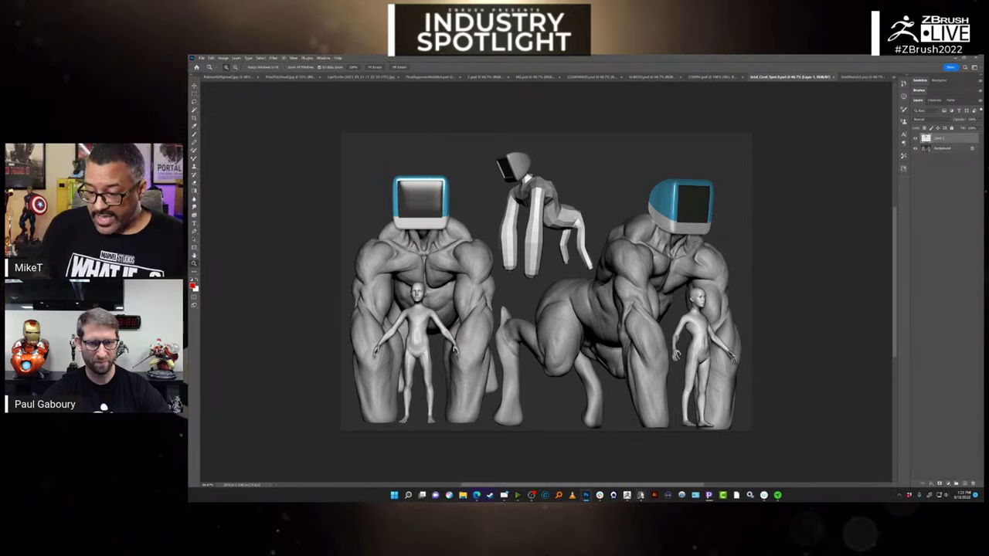
- Switch to Corel Painter, move the custom brush palette clear of the layer list, and add a new layer above the painting's group
{"action": "left_click", "coordinate": [709, 495]}
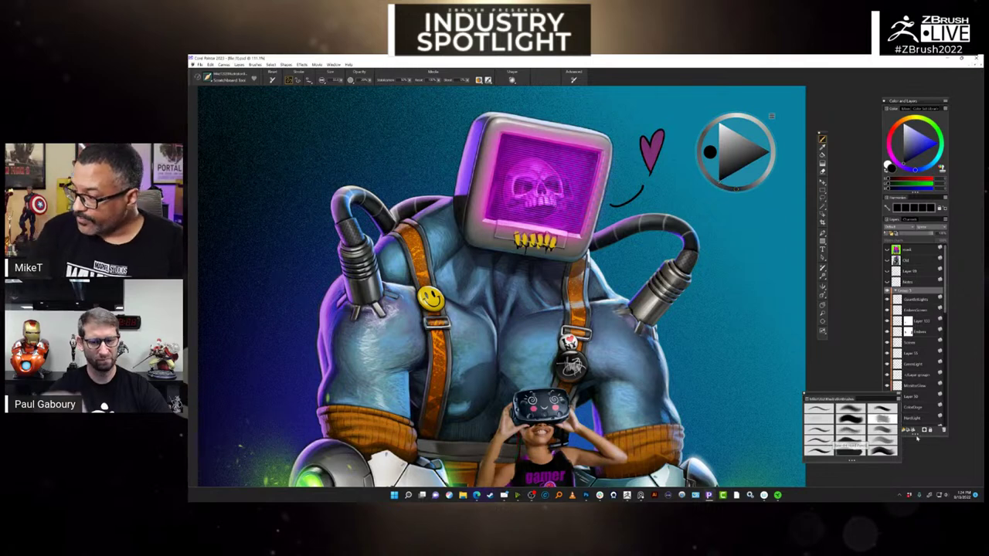
{"action": "left_click", "coordinate": [842, 438]}
{"action": "left_click_drag", "start_coordinate": [874, 398], "coordinate": [804, 403]}
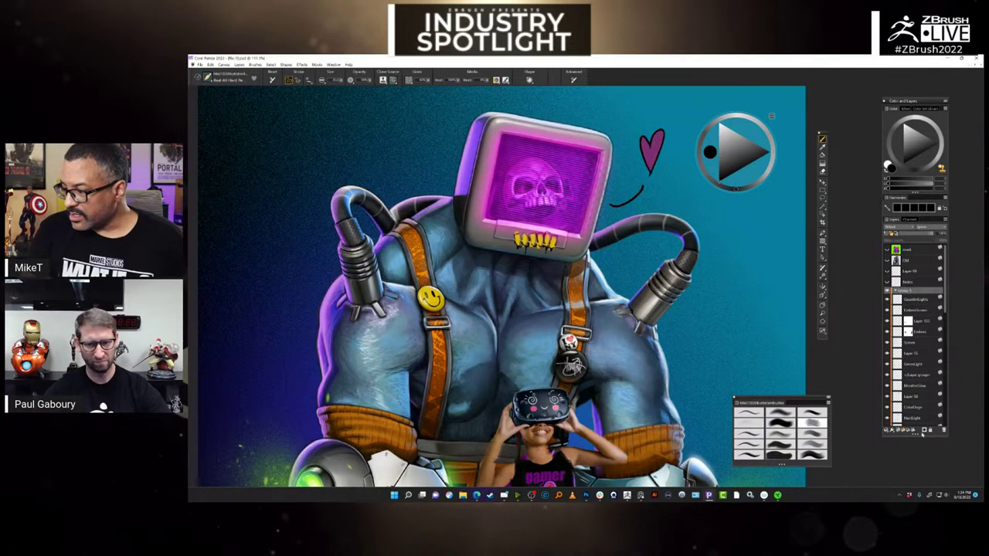
{"action": "left_click", "coordinate": [898, 430]}
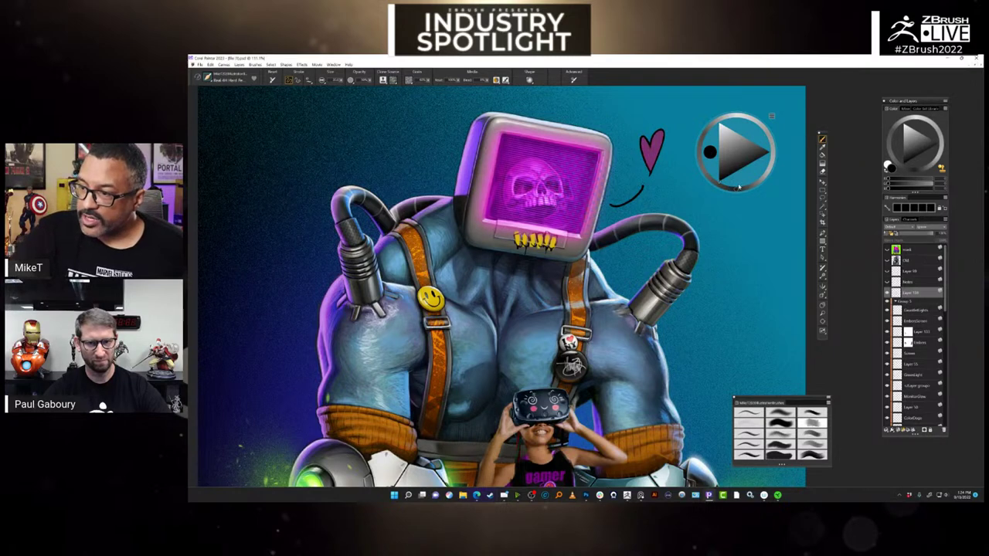
- Choose the Scratchboard Tool brush from the custom palette and pick a medium blue-violet paint color
{"action": "left_click", "coordinate": [772, 116]}
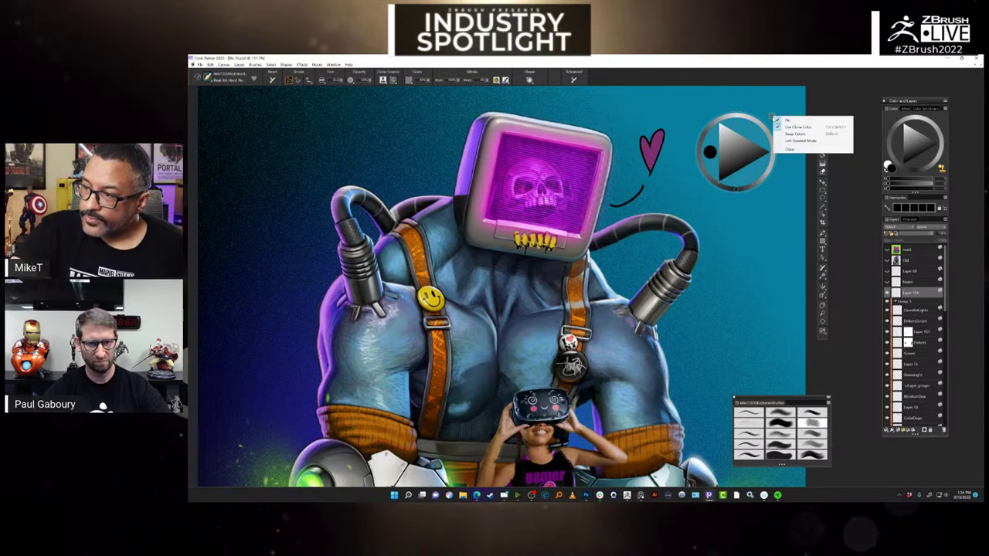
{"action": "left_click", "coordinate": [715, 155]}
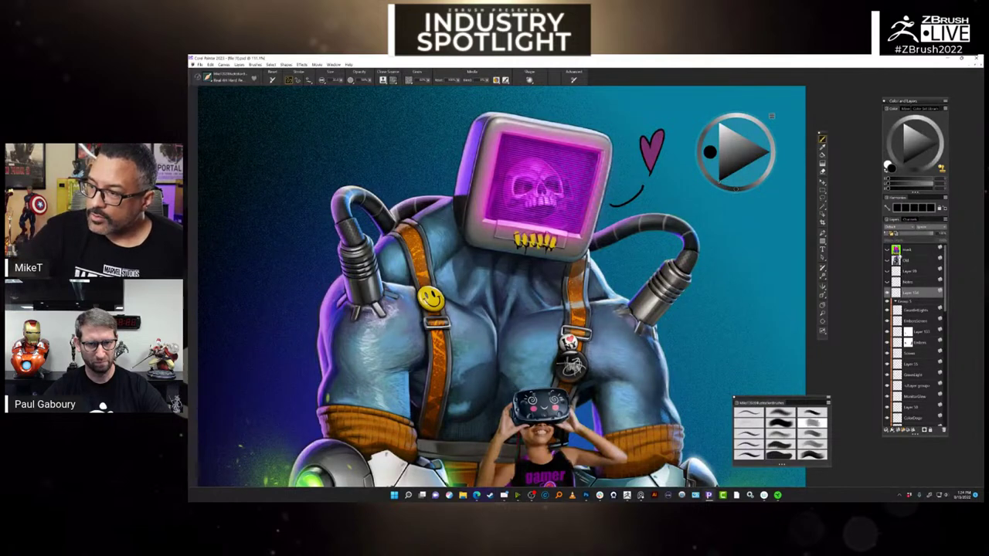
{"action": "left_click", "coordinate": [753, 416]}
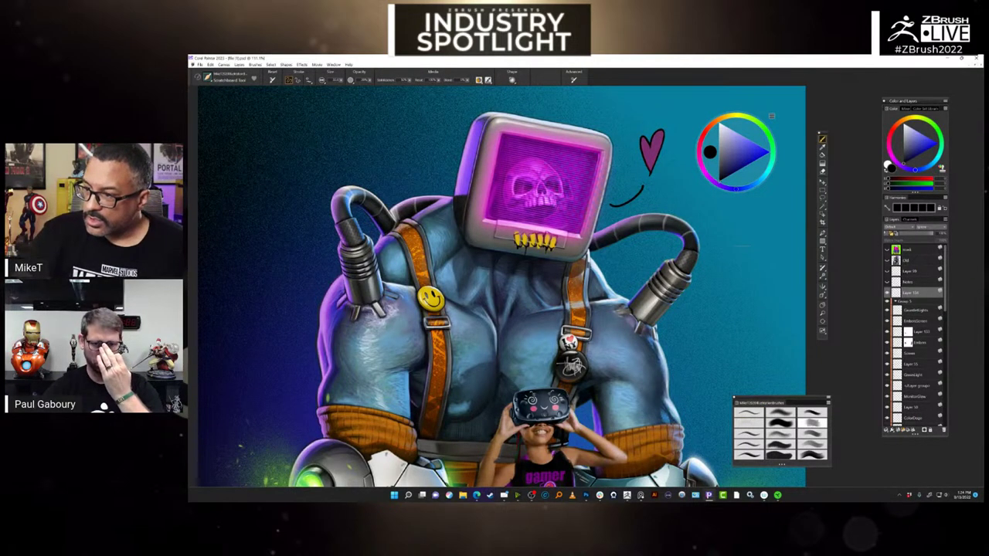
{"action": "left_click", "coordinate": [751, 142]}
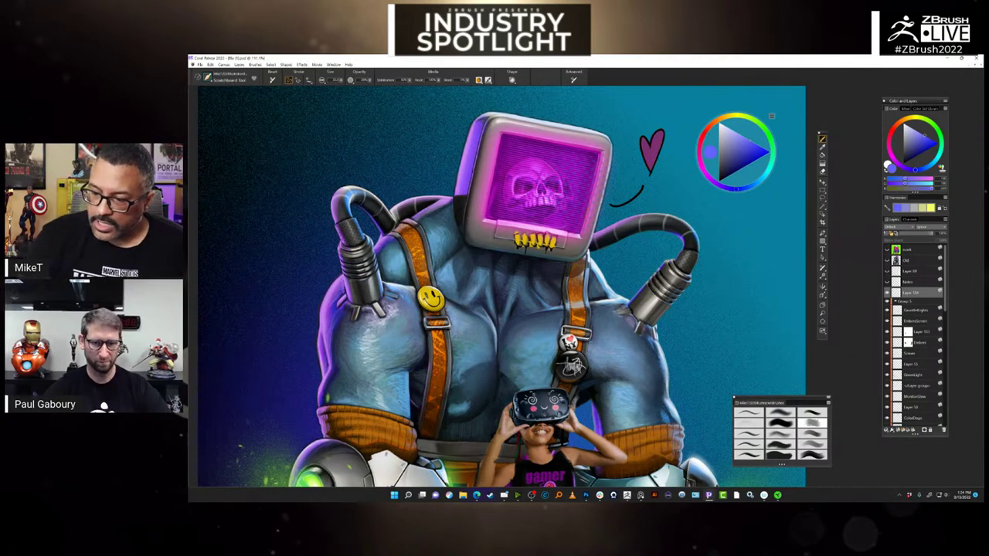
- Try a blue-violet stroke over the robot's upper arm beside the pin badges, and undo it
{"action": "left_click_drag", "start_coordinate": [616, 352], "coordinate": [653, 383]}
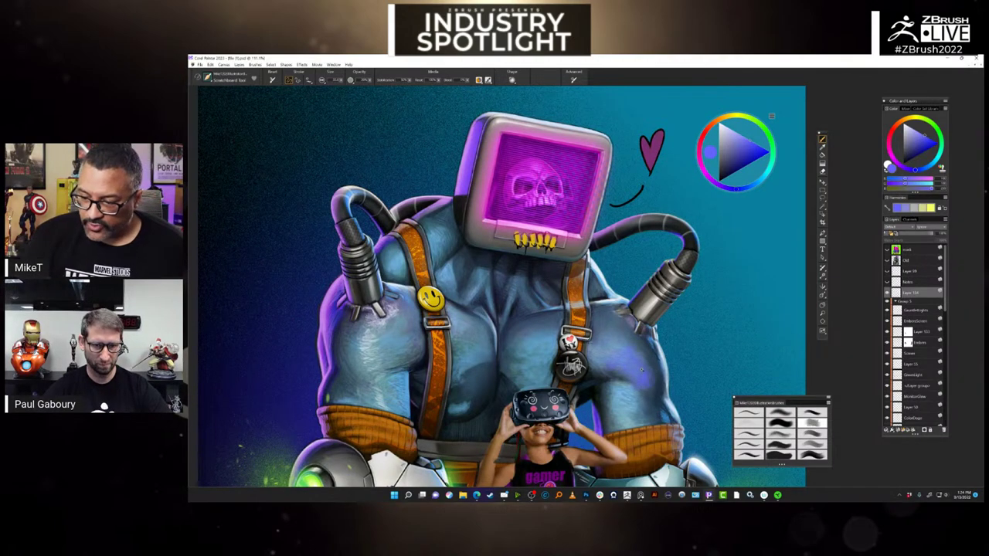
{"action": "scroll", "coordinate": [645, 374], "scroll_direction": "up", "scroll_amount": 2}
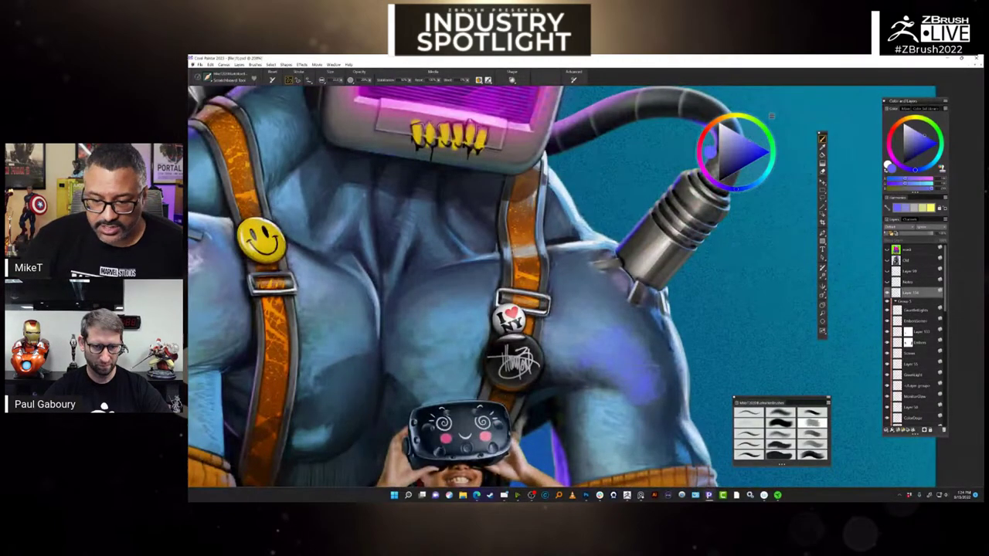
{"action": "key", "text": "ctrl+z"}
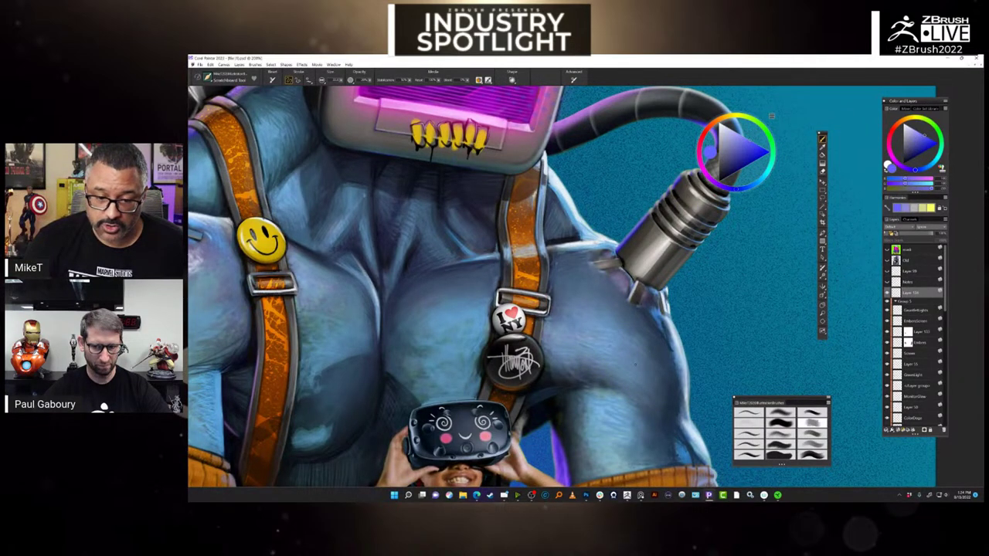
- Sample blues from the robot's chest and orange from its knitted cuff, and bring the mechanical arms and girl's skirt into view
{"action": "left_click", "coordinate": [444, 319], "text": "alt"}
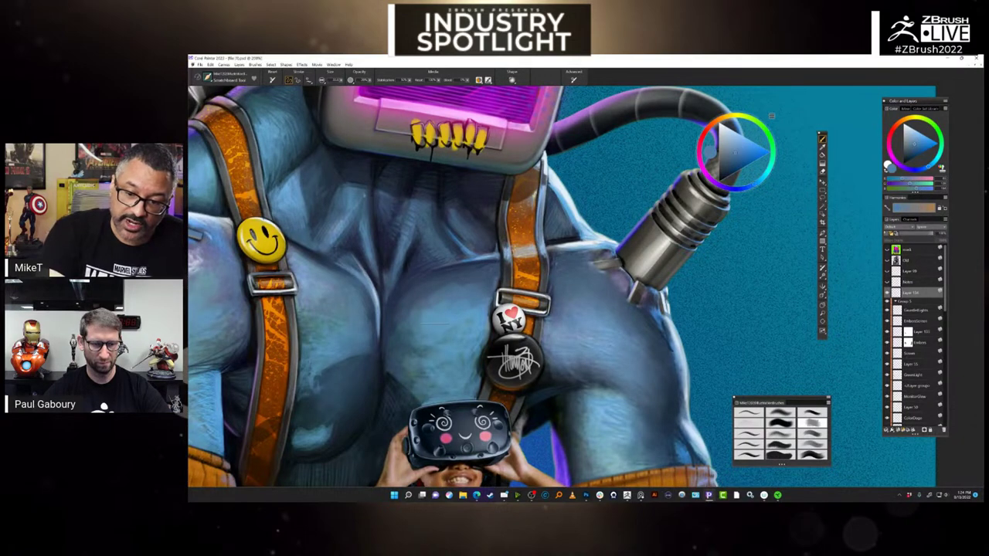
{"action": "left_click", "coordinate": [415, 351], "text": "alt"}
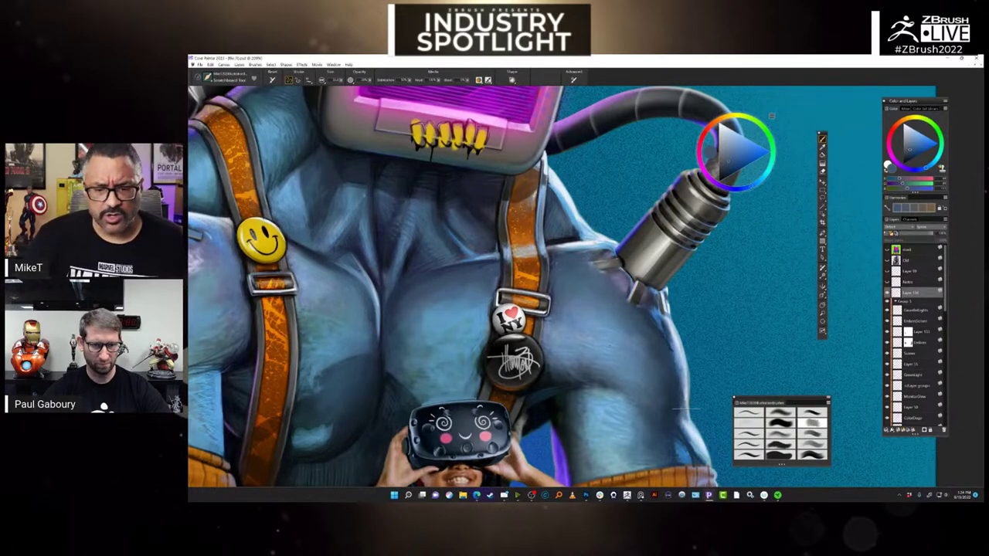
{"action": "left_click_drag", "start_coordinate": [650, 410], "coordinate": [739, 313]}
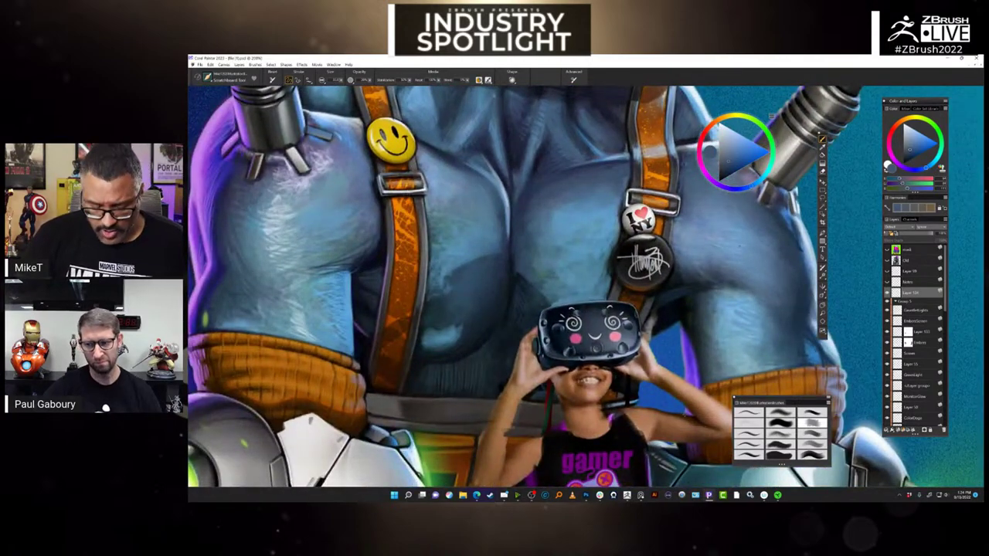
{"action": "left_click", "coordinate": [735, 391], "text": "alt"}
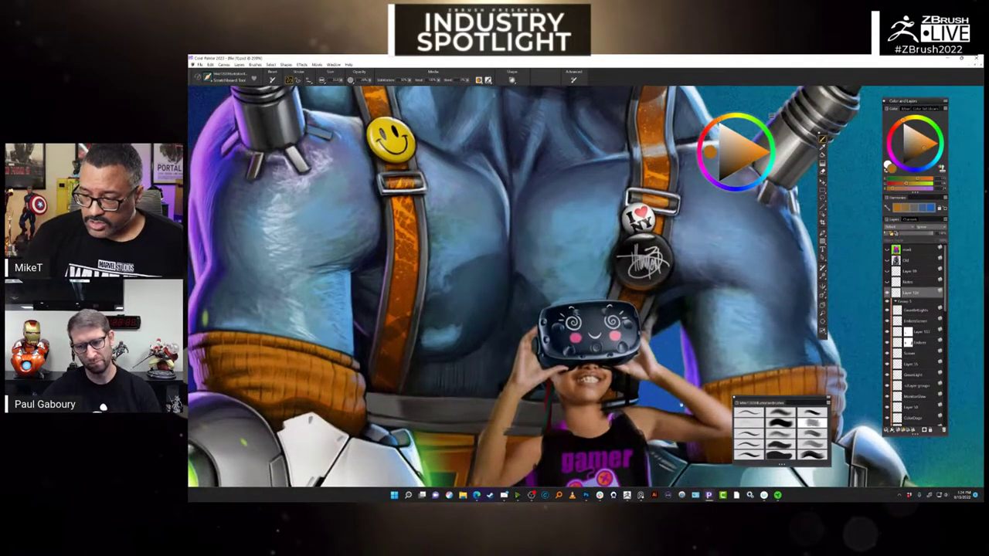
{"action": "mouse_move", "coordinate": [678, 482]}
{"action": "left_mouse_down"}
{"action": "mouse_move", "coordinate": [699, 383]}
{"action": "mouse_move", "coordinate": [707, 234]}
{"action": "mouse_move", "coordinate": [749, 143]}
{"action": "left_mouse_up"}
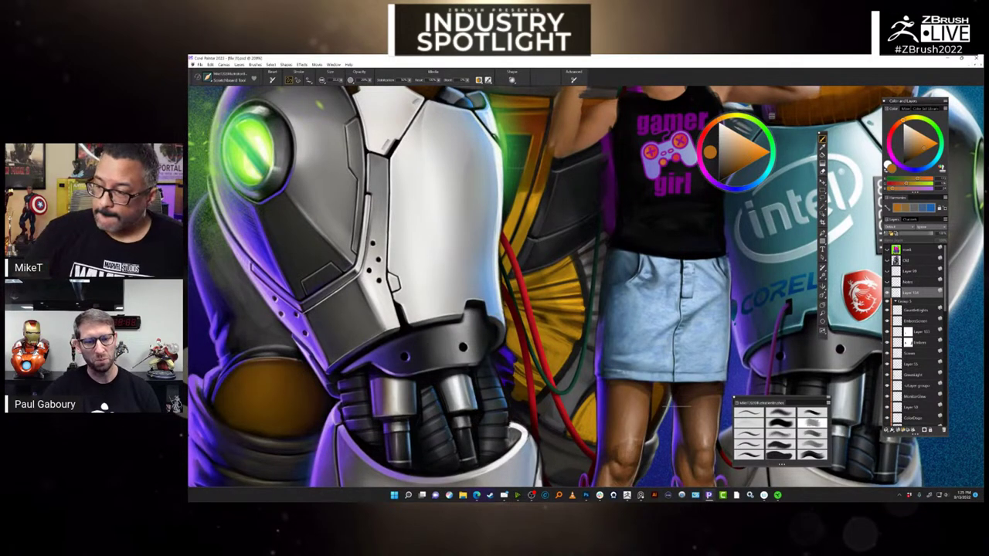
- Switch to ZBrush and examine the blue torso sculpt from a slightly turned angle
{"action": "mouse_move", "coordinate": [627, 496]}
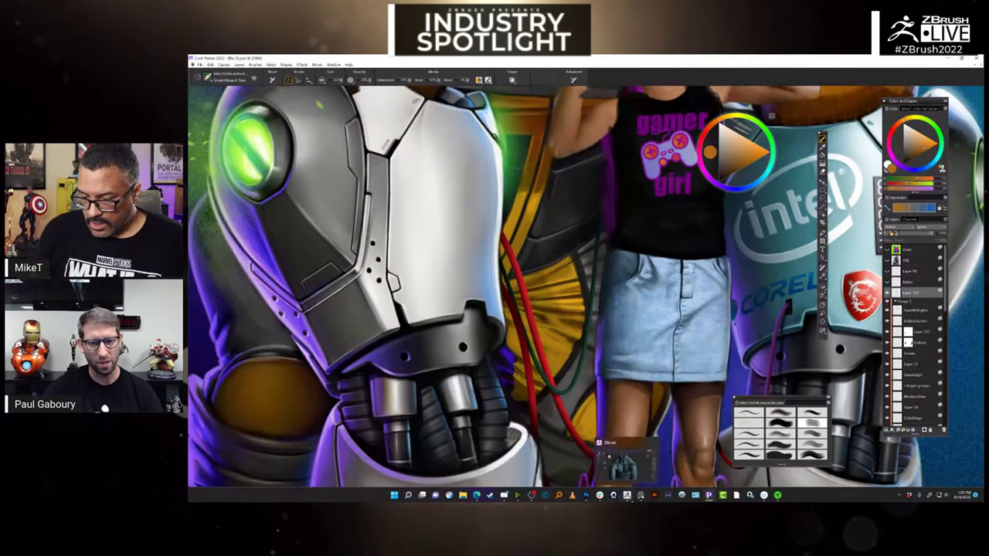
{"action": "left_click", "coordinate": [626, 479]}
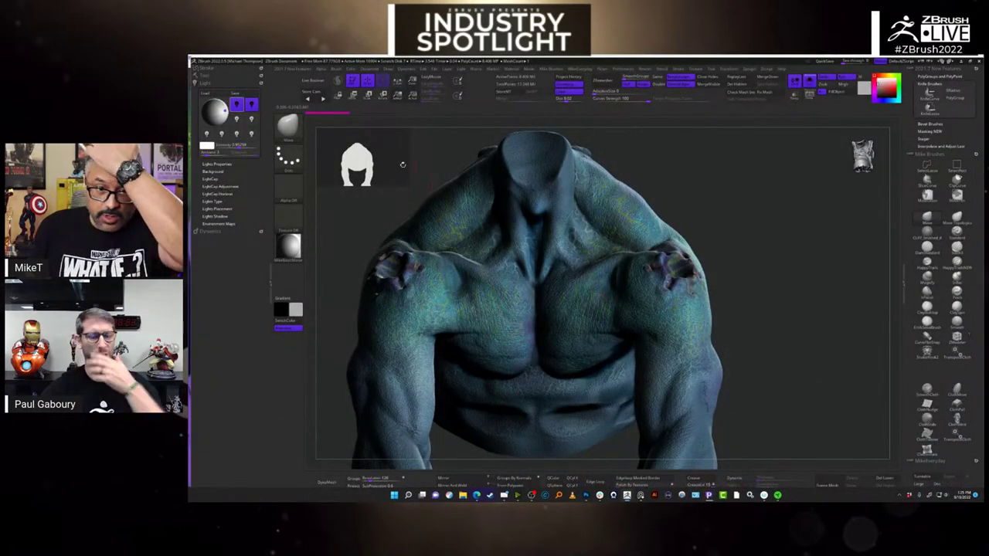
{"action": "left_click_drag", "start_coordinate": [769, 265], "coordinate": [784, 278]}
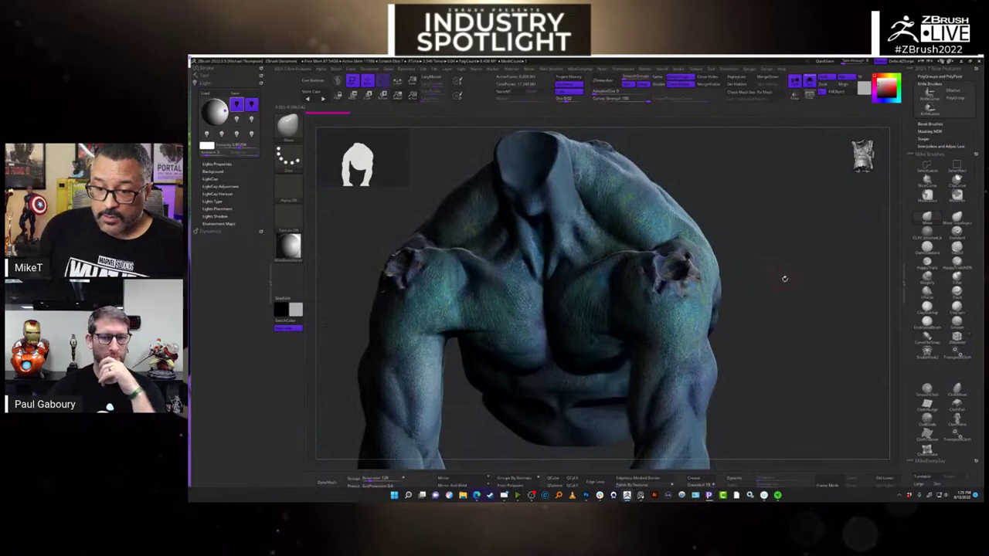
- Switch to Photoshop and browse to the Passes folder in an enlarged file-opening dialog
{"action": "key", "text": "super"}
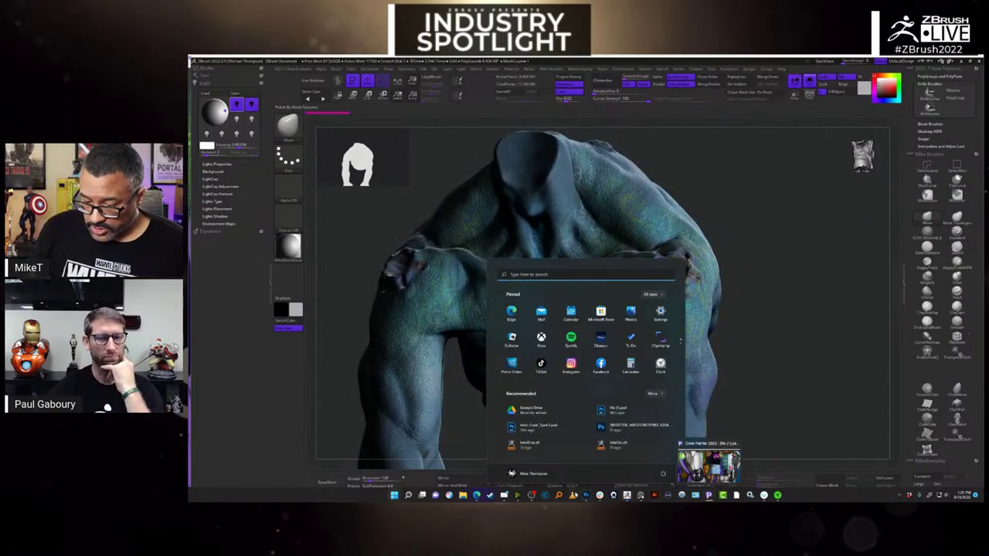
{"action": "left_click", "coordinate": [710, 495]}
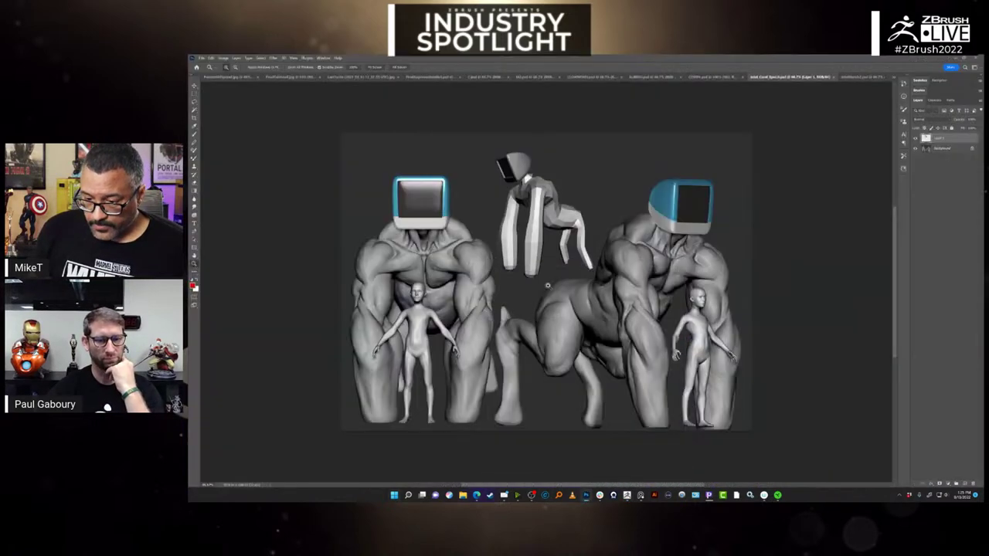
{"action": "left_click", "coordinate": [204, 59]}
{"action": "left_click", "coordinate": [220, 71]}
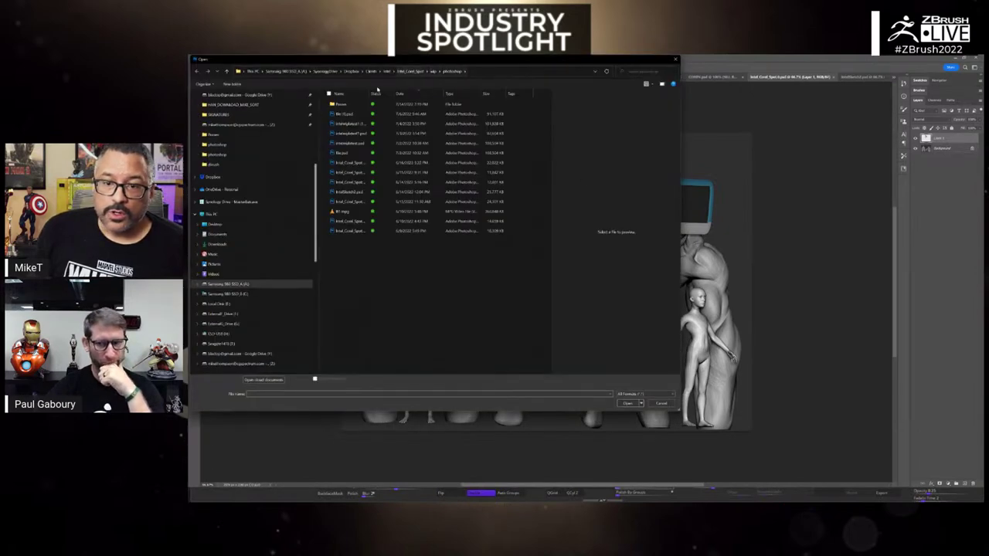
{"action": "double_click", "coordinate": [342, 104]}
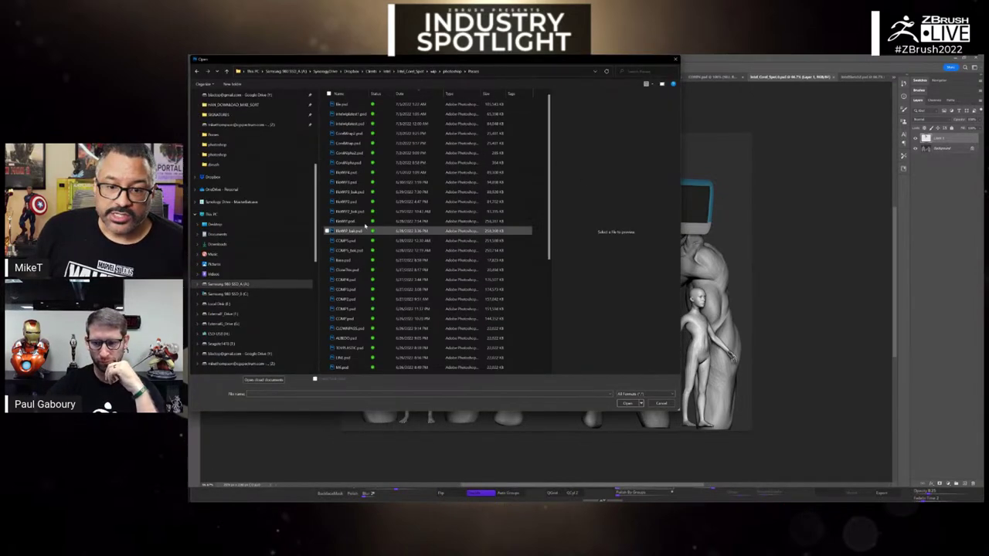
{"action": "left_click_drag", "start_coordinate": [677, 407], "coordinate": [709, 480]}
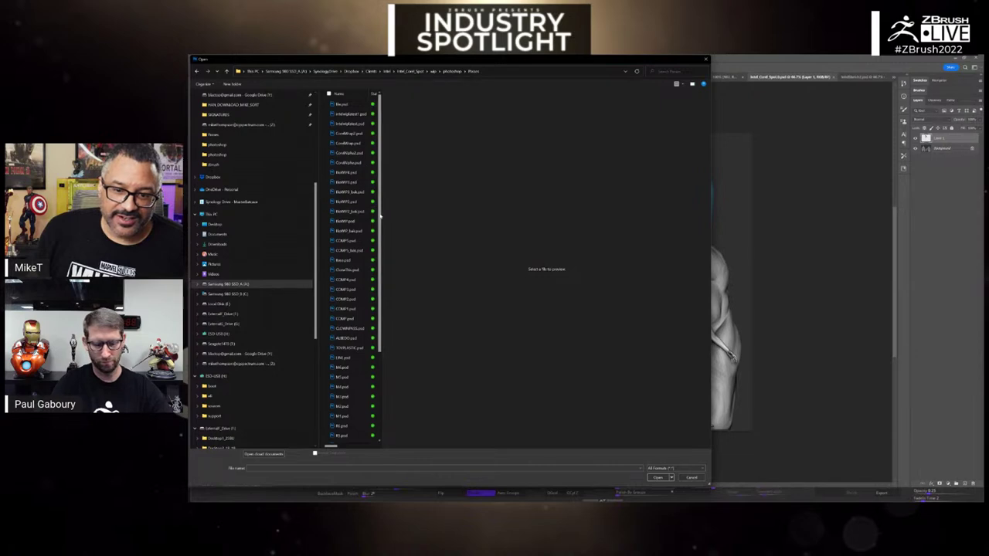
{"action": "left_click_drag", "start_coordinate": [381, 218], "coordinate": [384, 171]}
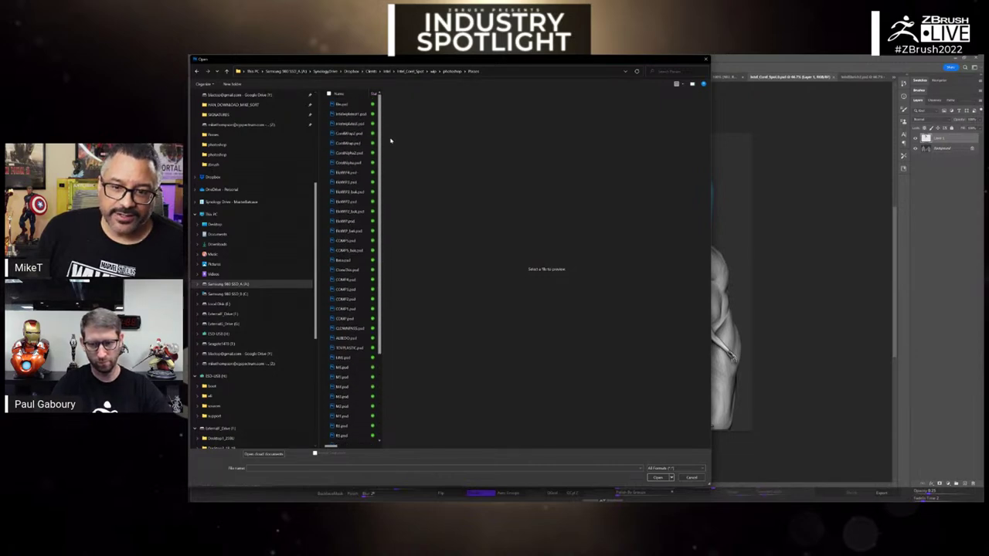
- Open the metallic render pass M6.psd from the Passes folder
{"action": "left_click", "coordinate": [341, 368]}
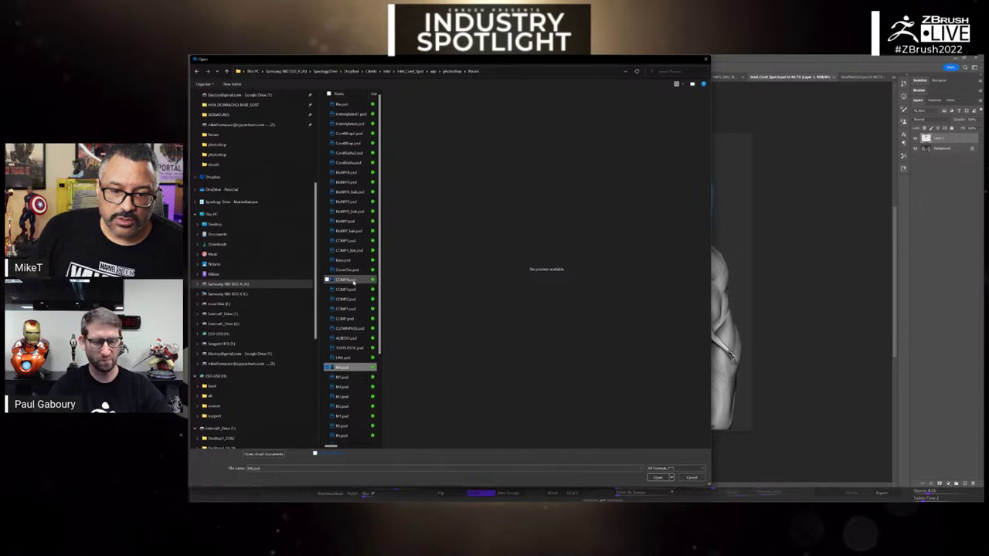
{"action": "scroll", "coordinate": [361, 352], "scroll_direction": "down", "scroll_amount": 4}
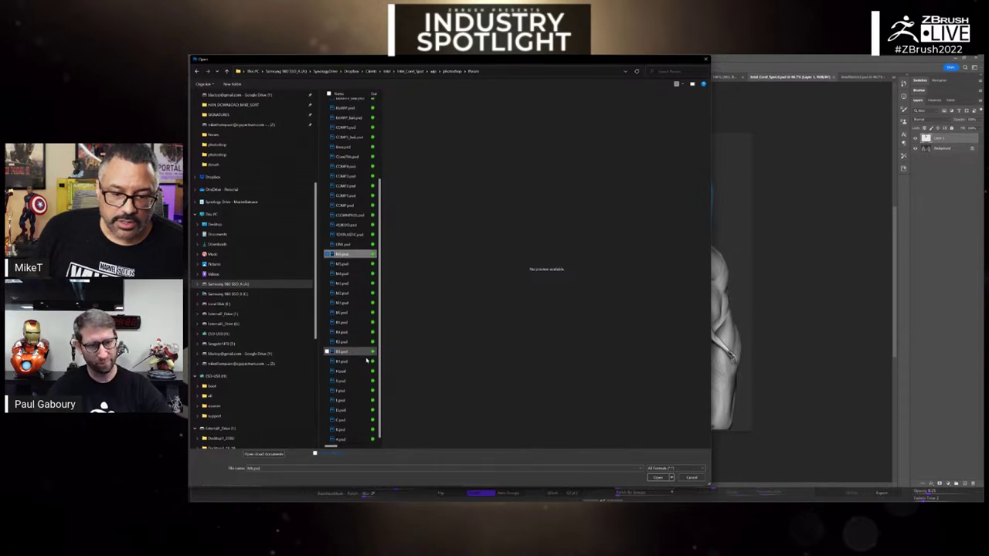
{"action": "left_click", "coordinate": [346, 367]}
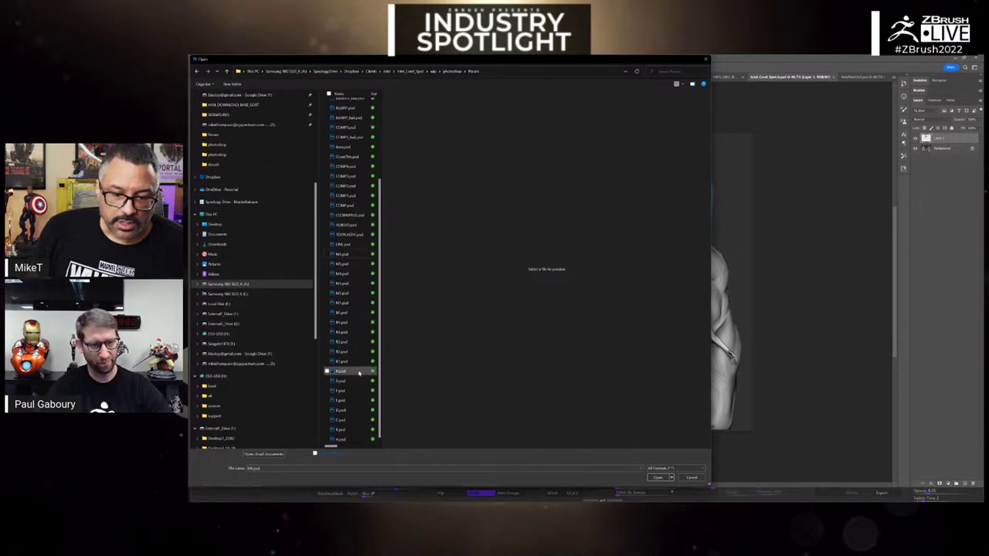
{"action": "left_click", "coordinate": [658, 477]}
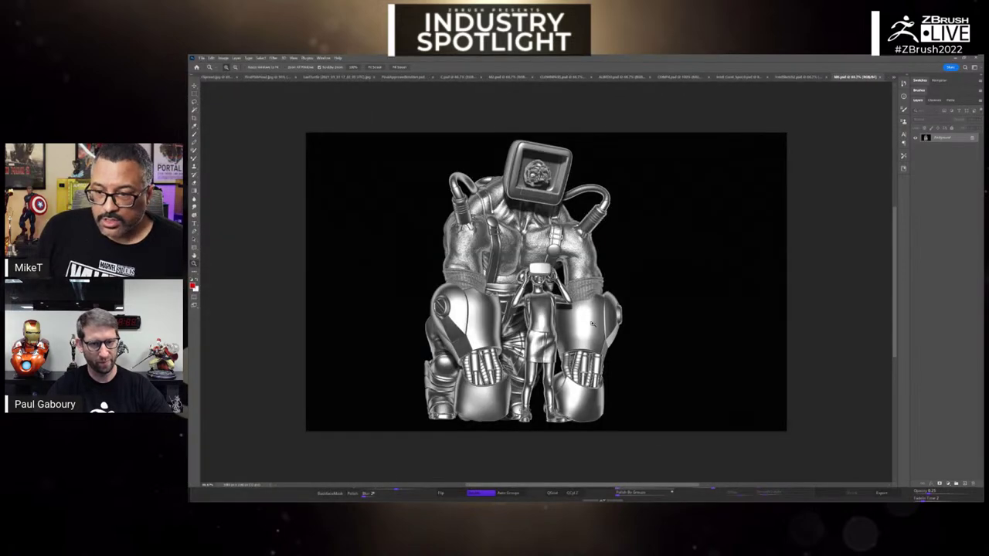
- Open the rim-light render pass R3.psd from the Passes folder
{"action": "left_click", "coordinate": [203, 57]}
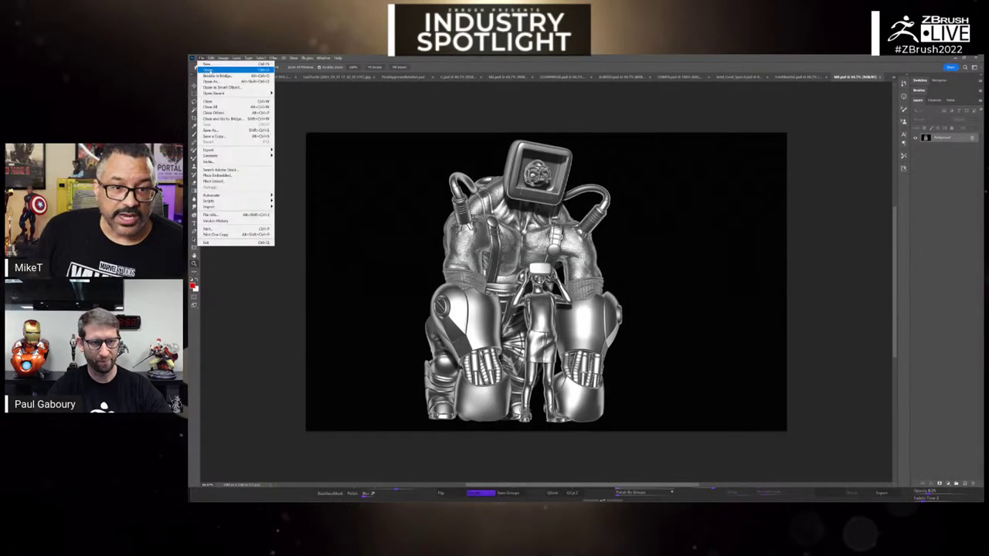
{"action": "left_click", "coordinate": [210, 70]}
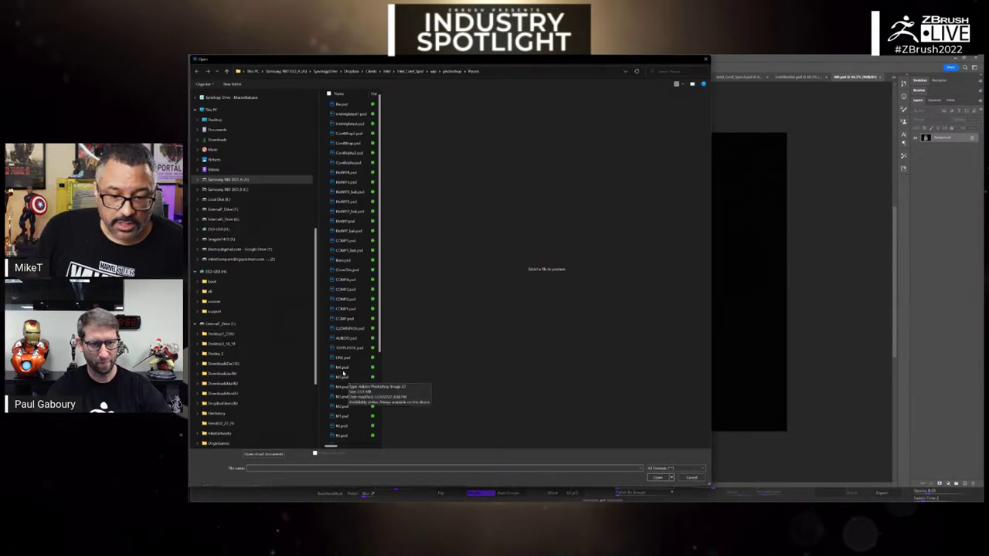
{"action": "left_click", "coordinate": [348, 369]}
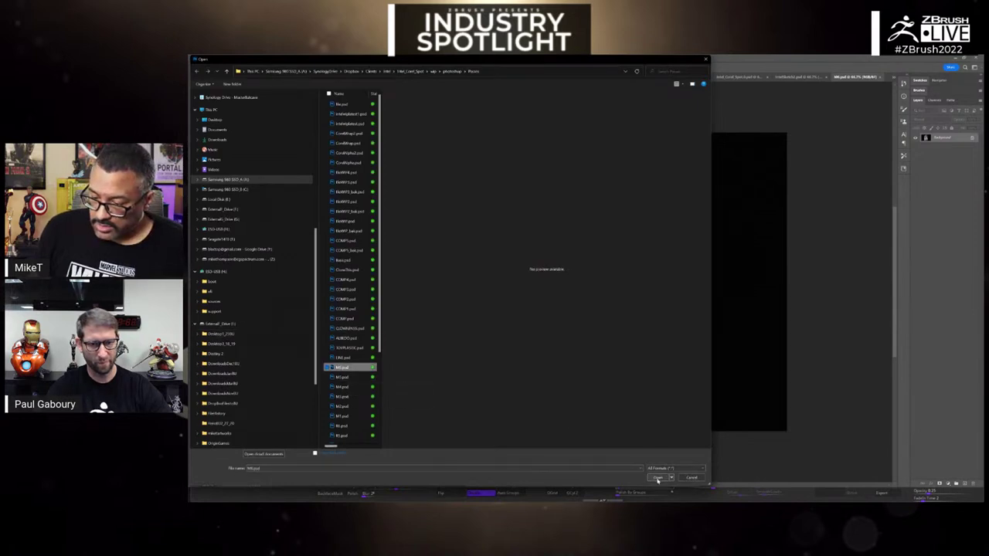
{"action": "left_click_drag", "start_coordinate": [379, 347], "coordinate": [379, 438]}
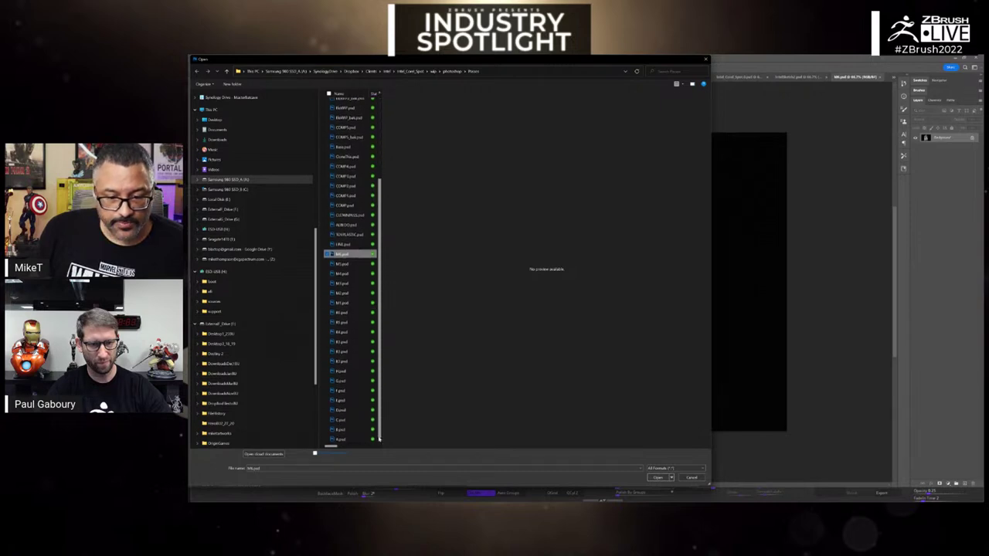
{"action": "left_click", "coordinate": [344, 342]}
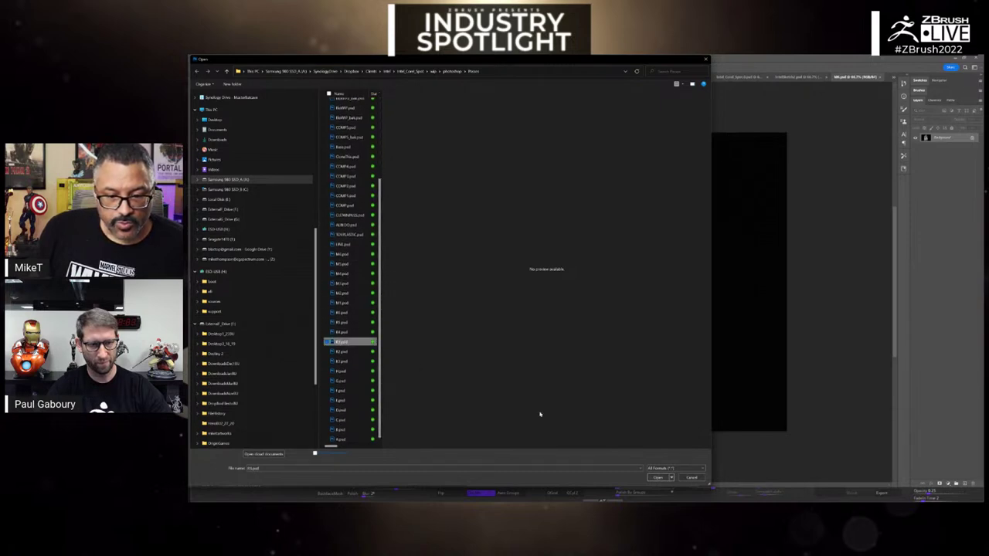
{"action": "left_click", "coordinate": [660, 478]}
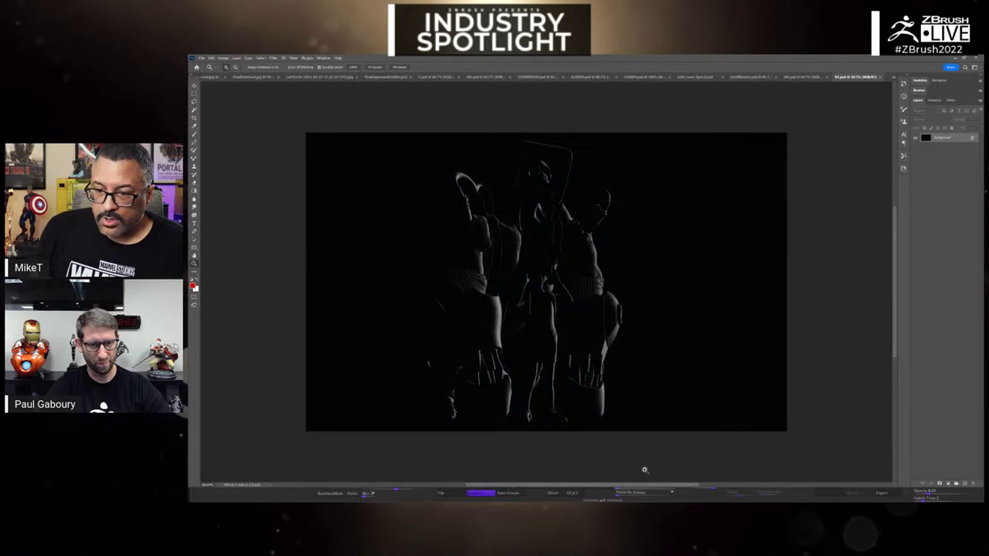
- Examine the rim lighting on the figures and on the skull inside the TV head up close
{"action": "left_click", "coordinate": [534, 267]}
{"action": "left_click_drag", "start_coordinate": [545, 247], "coordinate": [557, 264]}
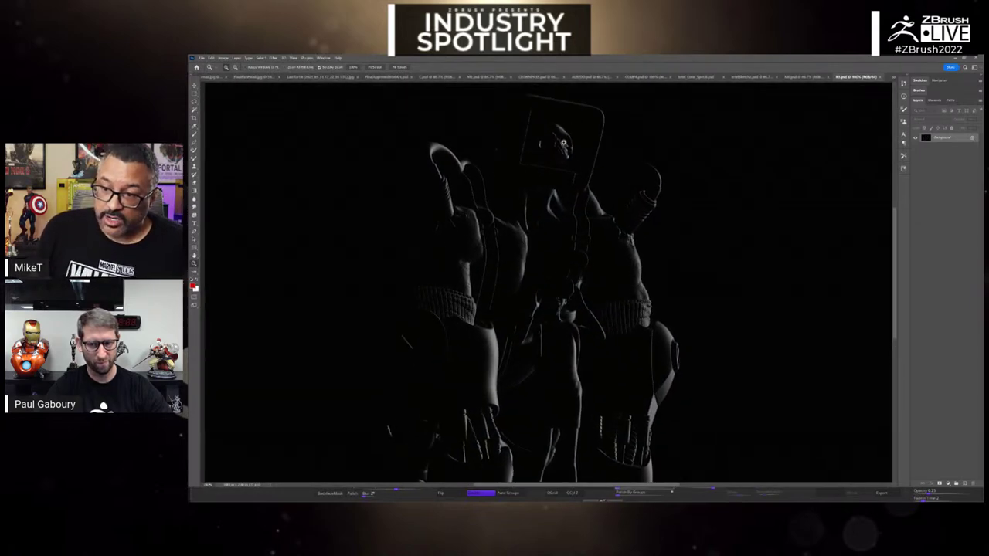
{"action": "scroll", "coordinate": [562, 141], "scroll_direction": "up", "scroll_amount": 1, "text": "alt"}
{"action": "left_click_drag", "start_coordinate": [593, 159], "coordinate": [557, 309]}
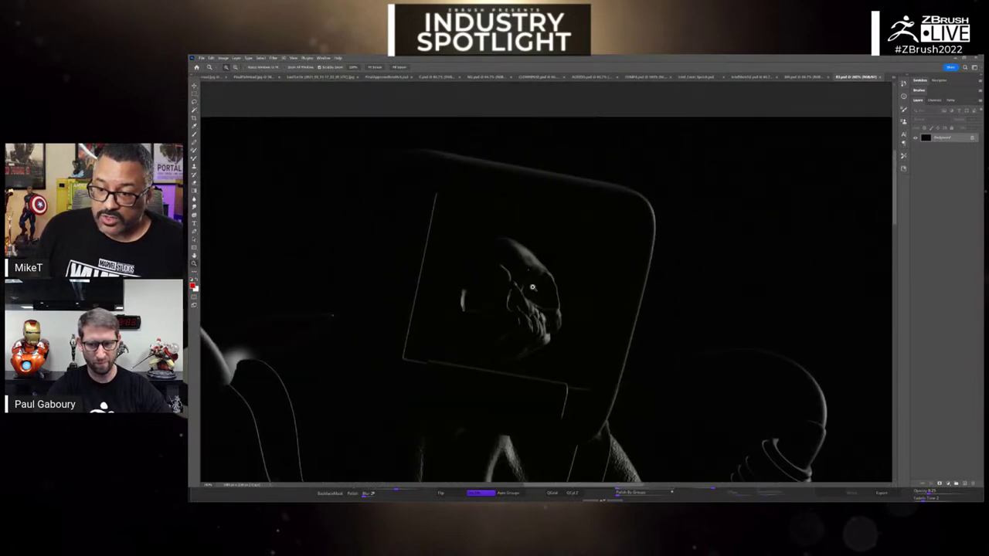
{"action": "scroll", "coordinate": [531, 320], "scroll_direction": "up", "scroll_amount": 4, "text": "alt"}
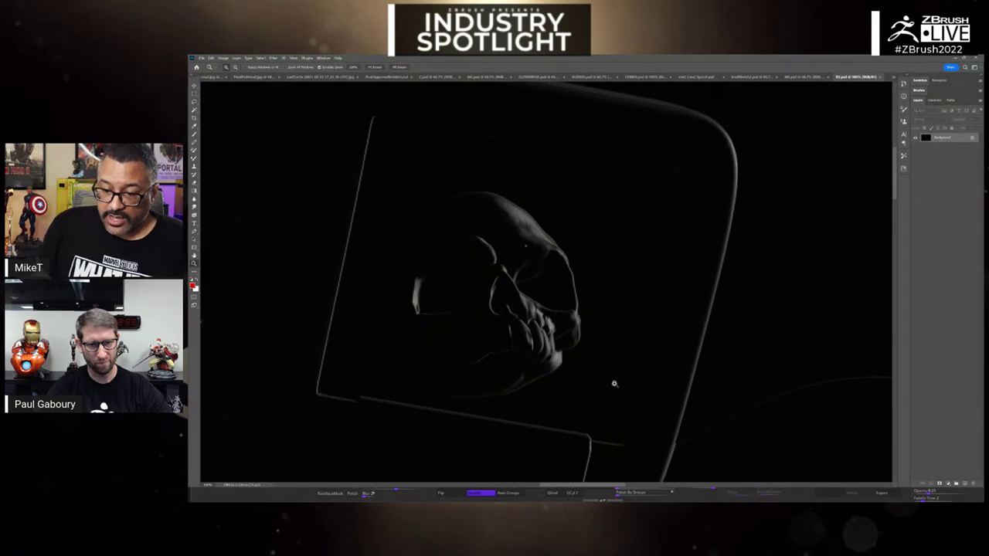
{"action": "key", "text": "super"}
{"action": "key", "text": "super"}
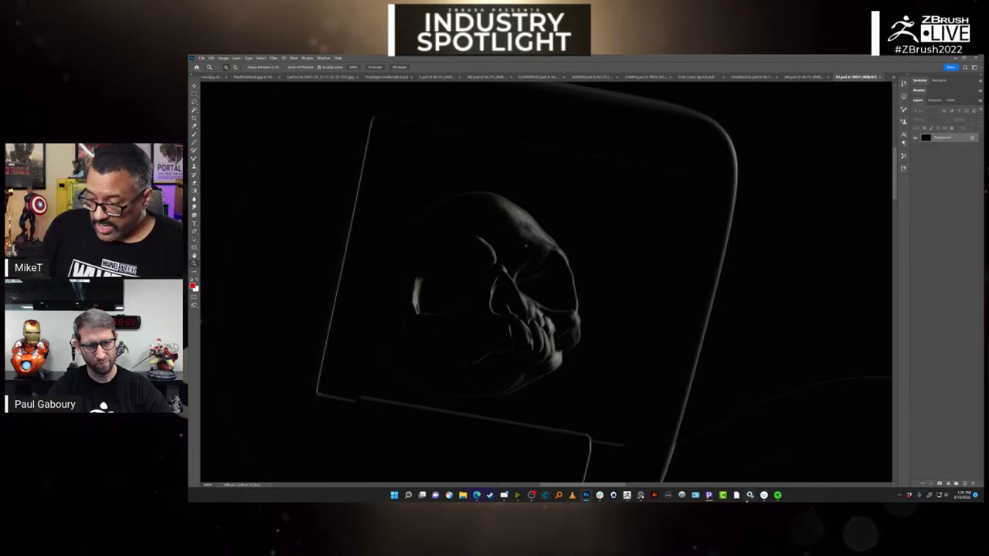
{"action": "mouse_move", "coordinate": [763, 497]}
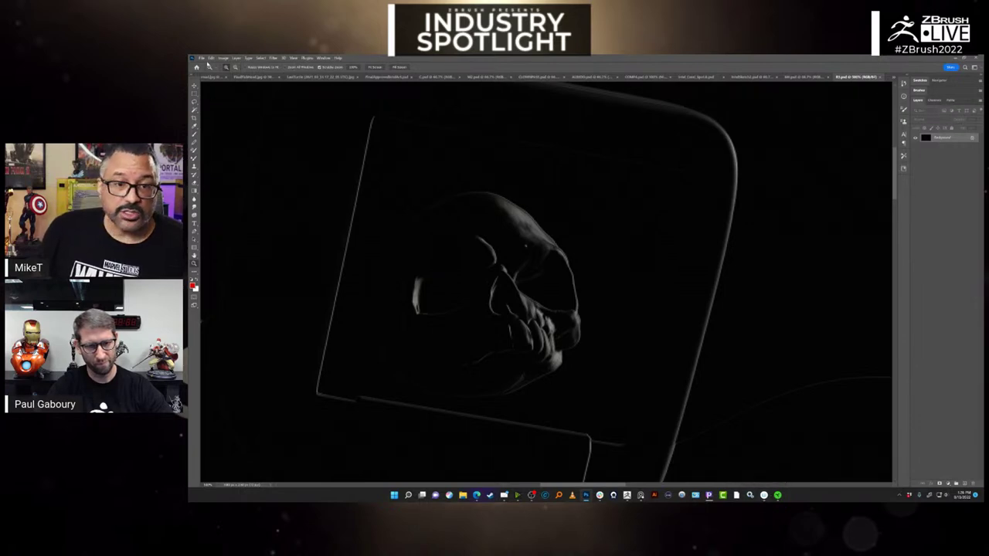
- Open the colored render pass F.psd from the Passes folder
{"action": "left_click", "coordinate": [201, 58]}
{"action": "left_click", "coordinate": [207, 70]}
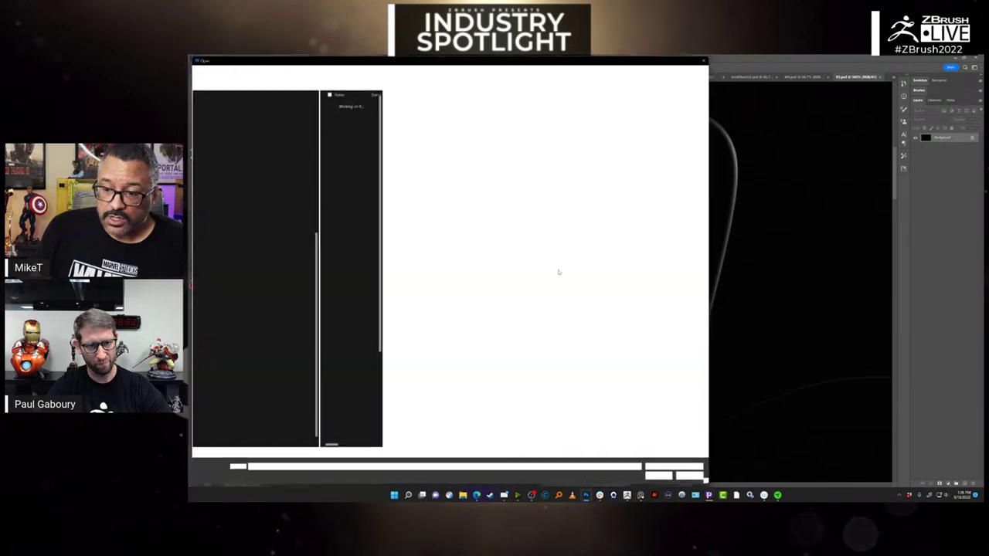
{"action": "scroll", "coordinate": [370, 367], "scroll_direction": "down", "scroll_amount": 4}
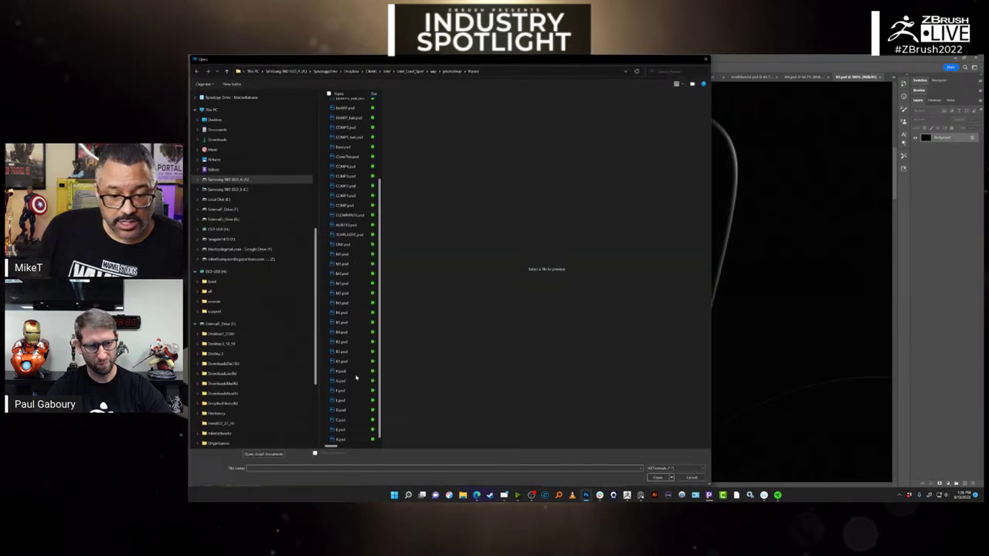
{"action": "left_click", "coordinate": [350, 392]}
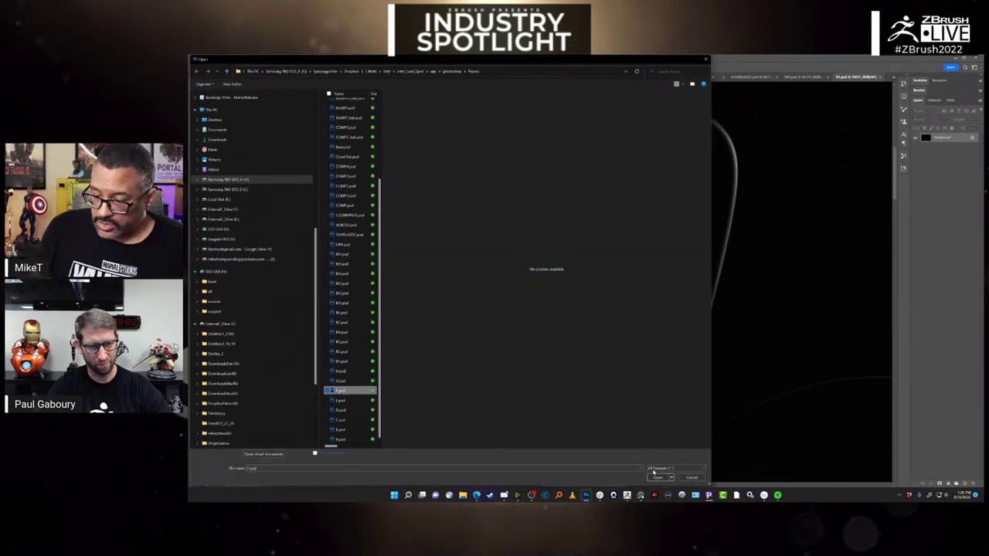
{"action": "left_click", "coordinate": [657, 477]}
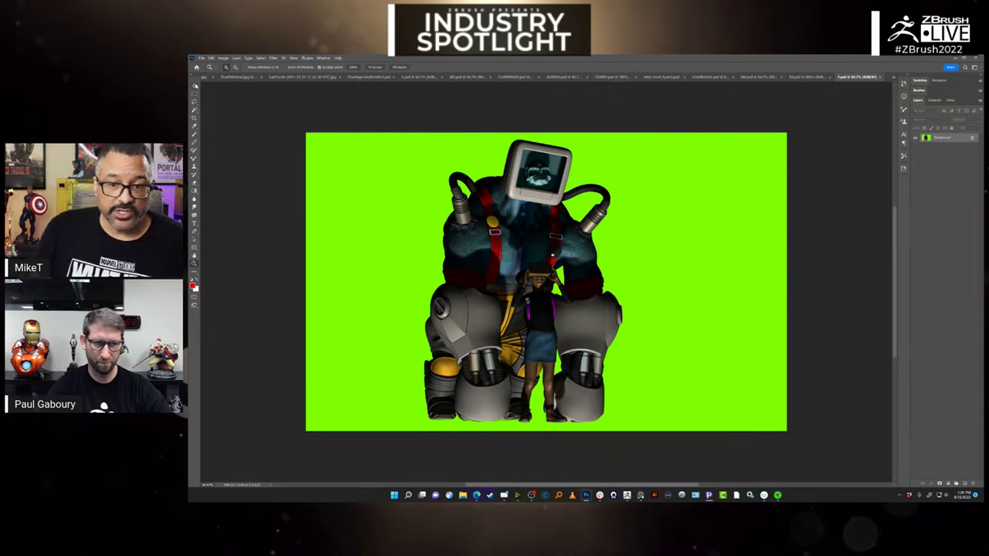
- Switch back to ZBrush to show the armless-socket blue torso model
{"action": "mouse_move", "coordinate": [627, 495]}
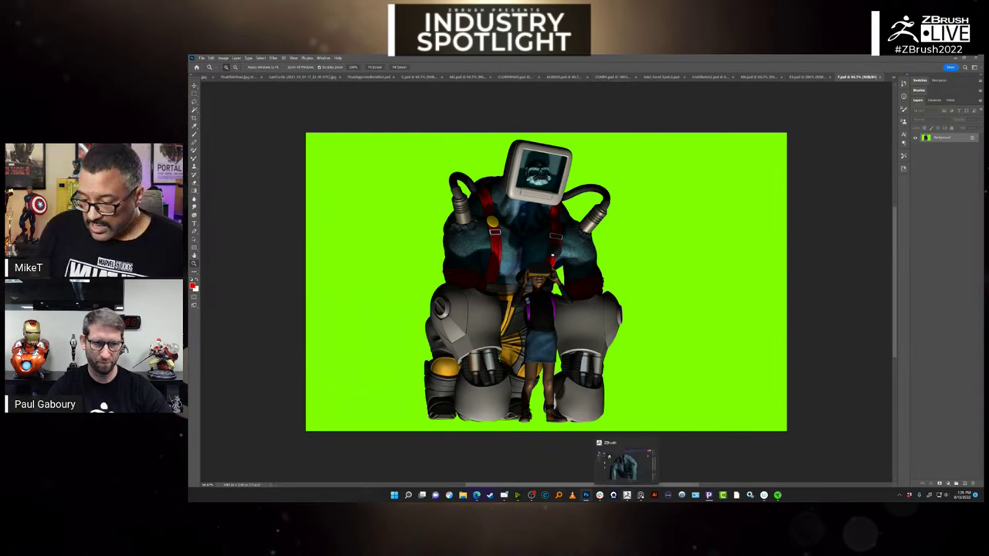
{"action": "left_click", "coordinate": [624, 464]}
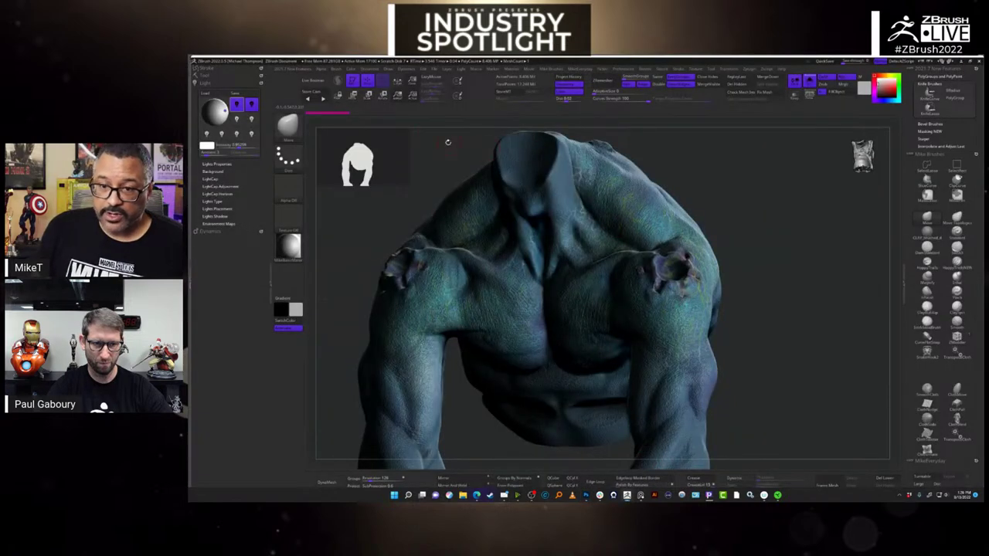
- Set the document's background to bright lime green and fit the canvas in view
{"action": "left_click", "coordinate": [373, 70]}
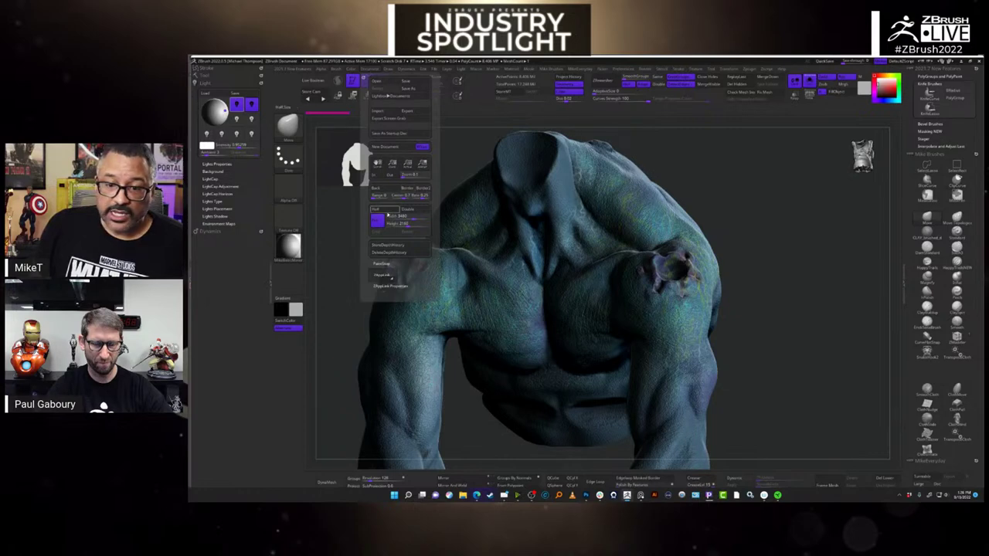
{"action": "left_click_drag", "start_coordinate": [379, 190], "coordinate": [897, 78]}
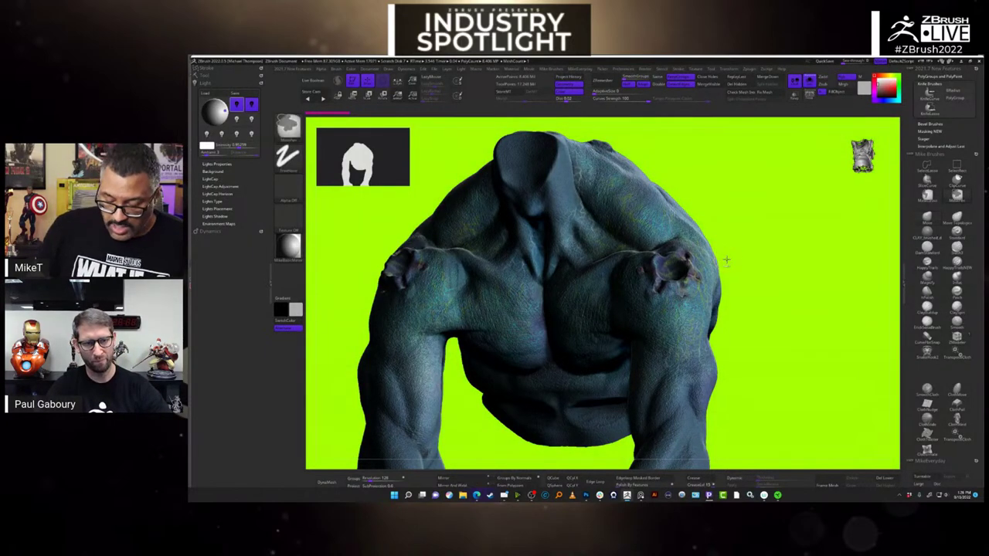
{"action": "key", "text": "ctrl+0"}
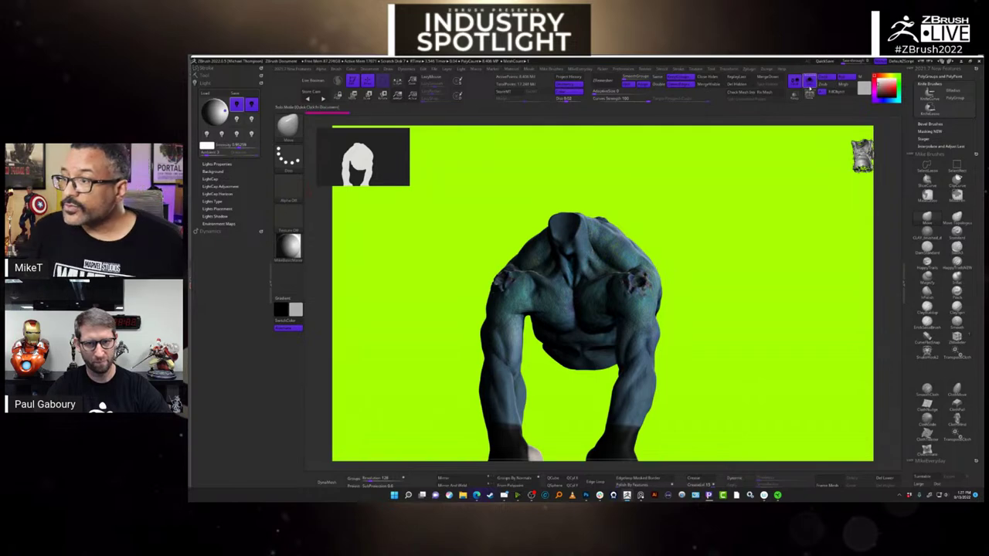
- Turn off Solo to show the full TV-headed robot and girl, and orbit to a slightly angled front view
{"action": "left_click", "coordinate": [809, 82]}
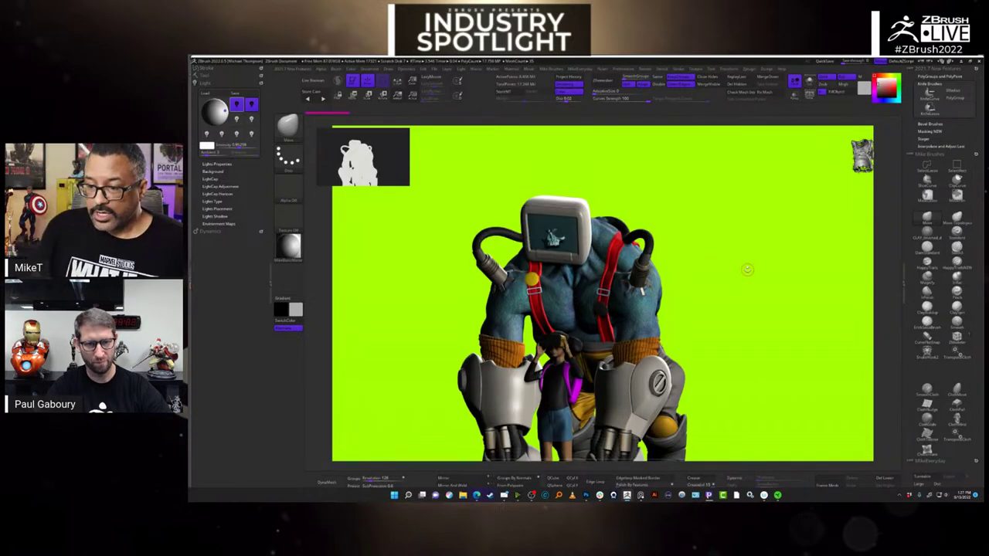
{"action": "left_click_drag", "start_coordinate": [748, 263], "coordinate": [831, 101]}
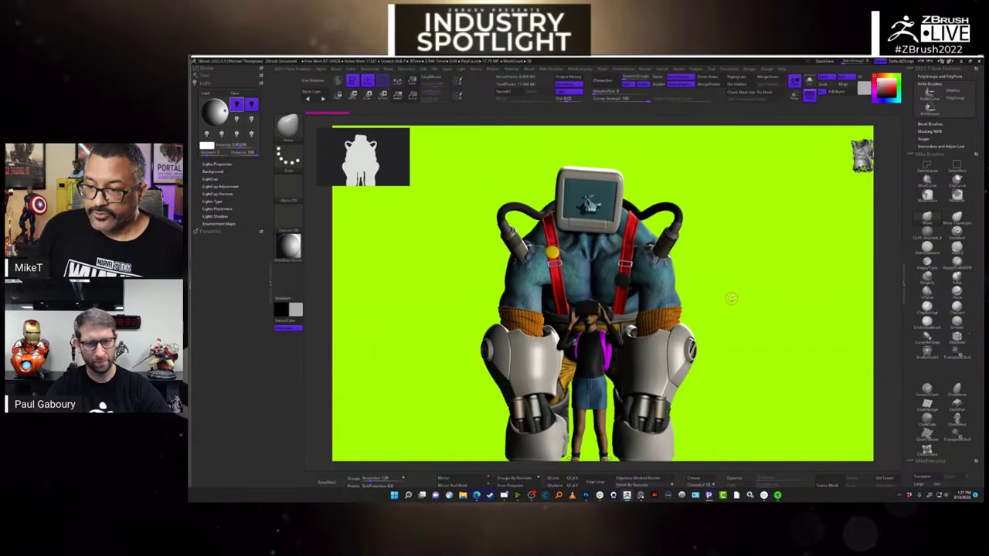
{"action": "left_click_drag", "start_coordinate": [739, 297], "coordinate": [718, 305], "text": "alt"}
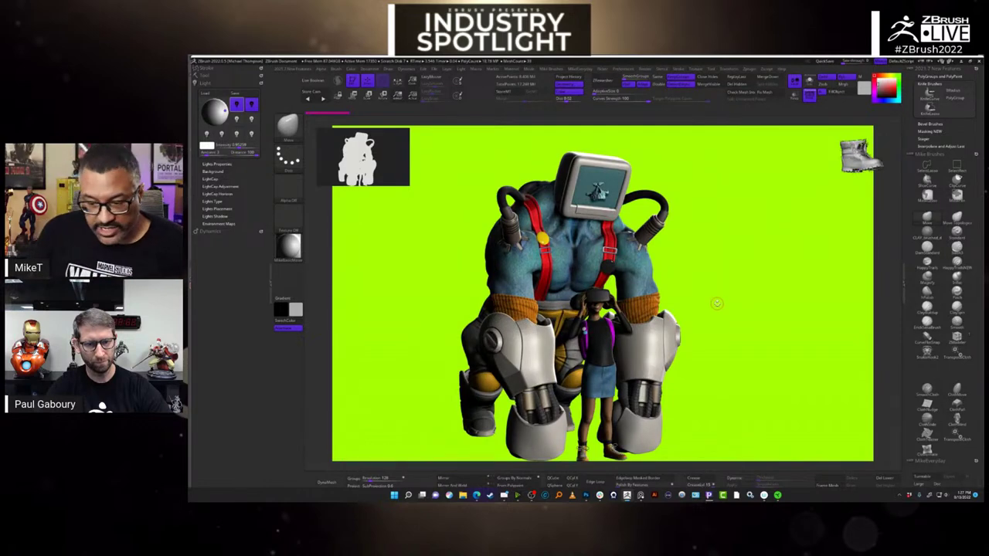
{"action": "left_click_drag", "start_coordinate": [709, 285], "coordinate": [707, 284]}
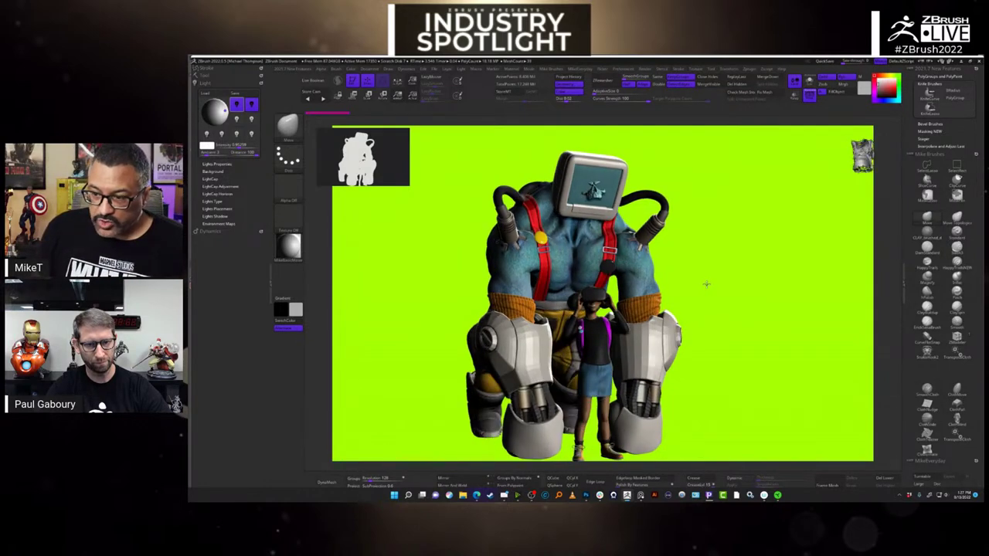
- Lock the camera on the current front view of the robot and girl
{"action": "left_click", "coordinate": [376, 70]}
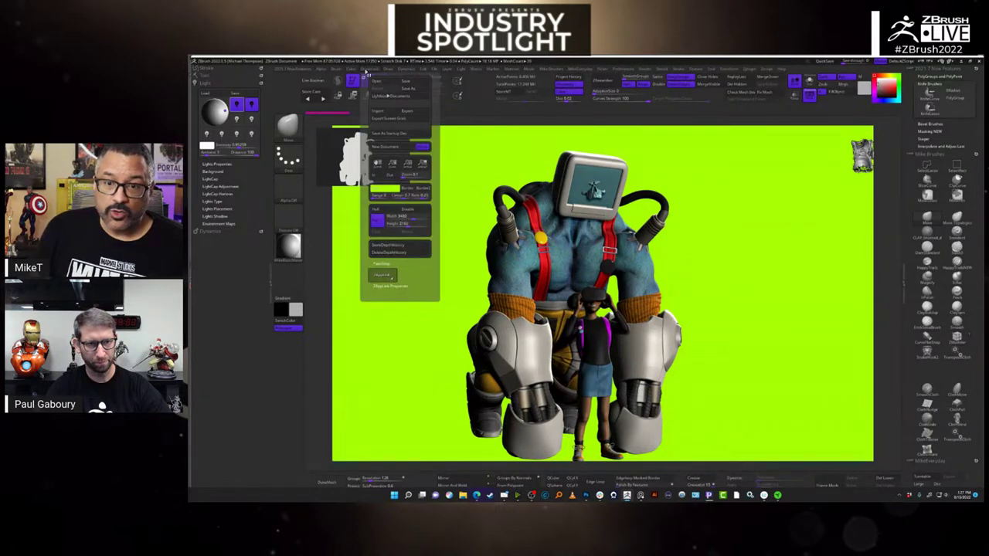
{"action": "left_click", "coordinate": [390, 70]}
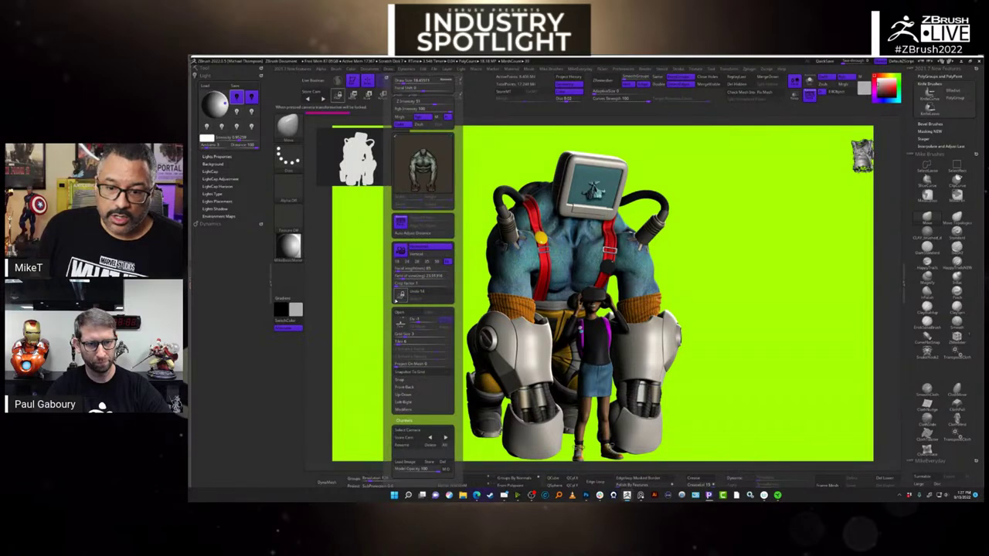
{"action": "left_click", "coordinate": [400, 295]}
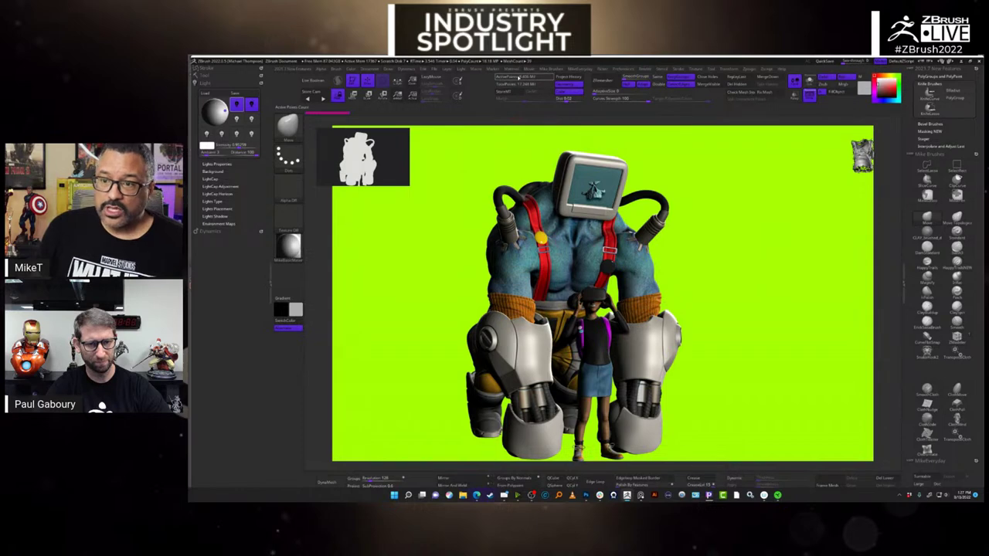
- Show the animation timeline above the canvas
{"action": "left_click", "coordinate": [529, 69]}
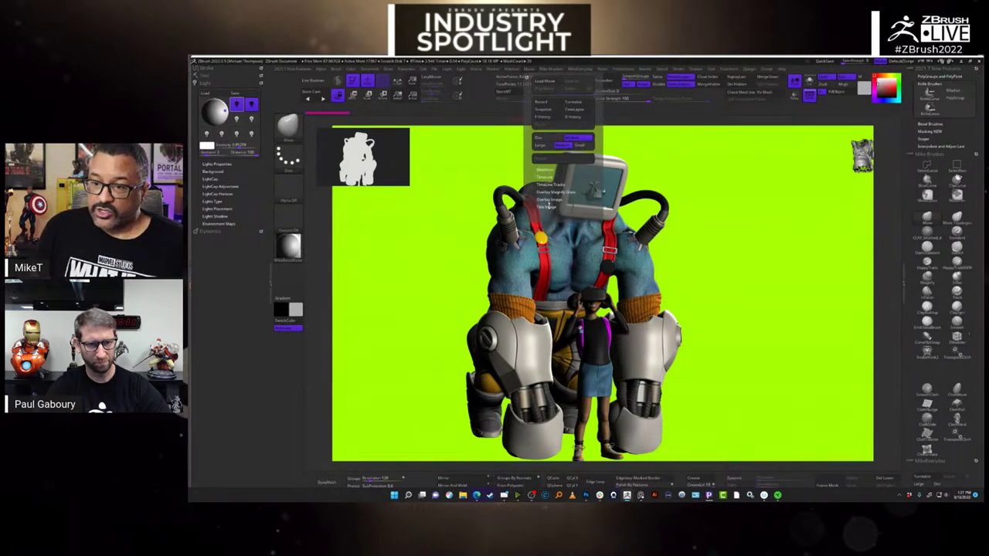
{"action": "left_click", "coordinate": [545, 176]}
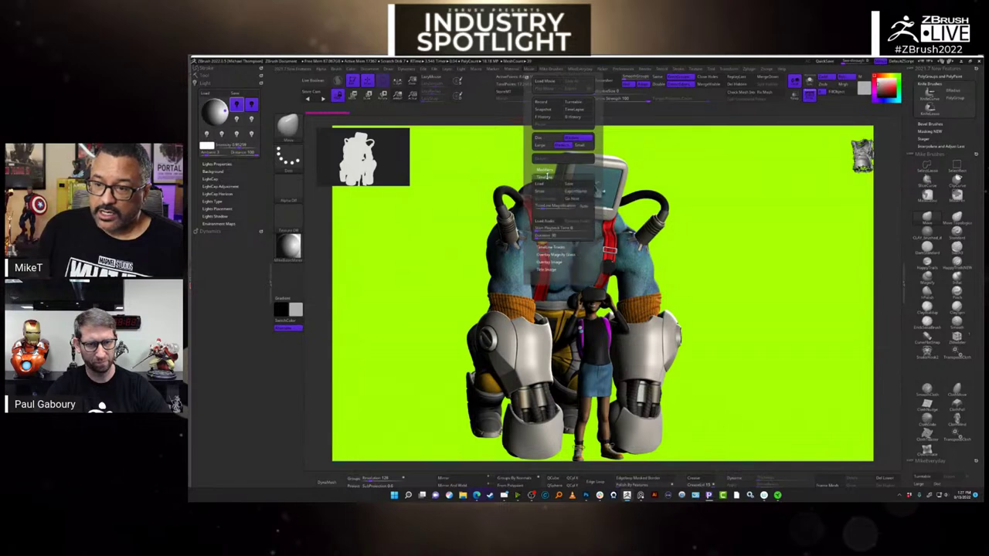
{"action": "left_click", "coordinate": [544, 191]}
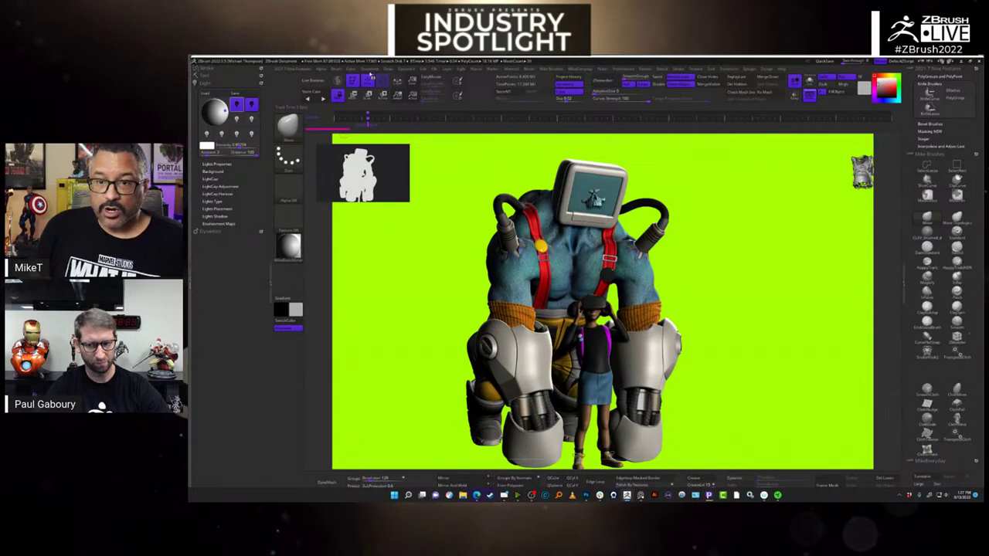
- Unlock the camera and bring the timeline back to the keyframe
{"action": "left_click", "coordinate": [392, 70]}
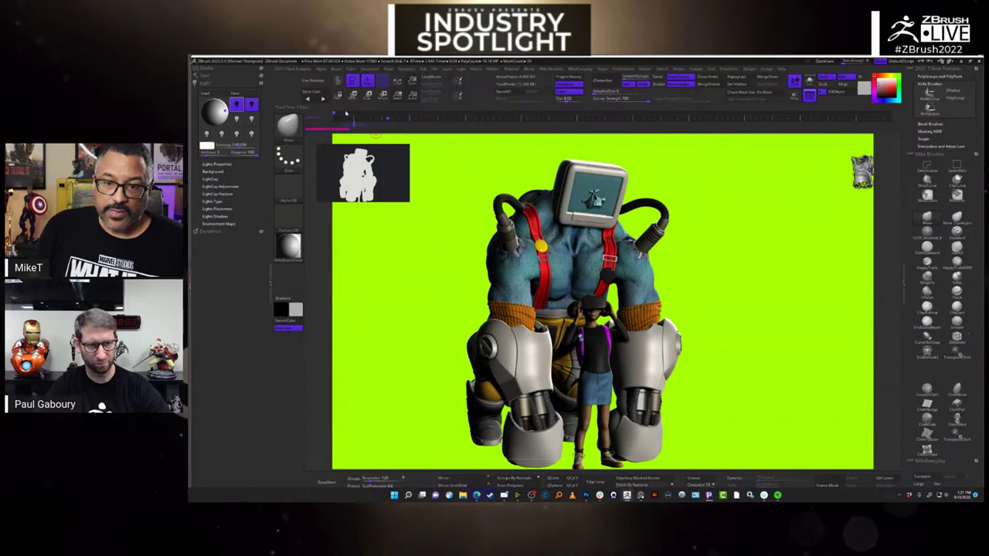
{"action": "key", "text": "shift+space"}
{"action": "left_click_drag", "start_coordinate": [444, 289], "coordinate": [719, 252]}
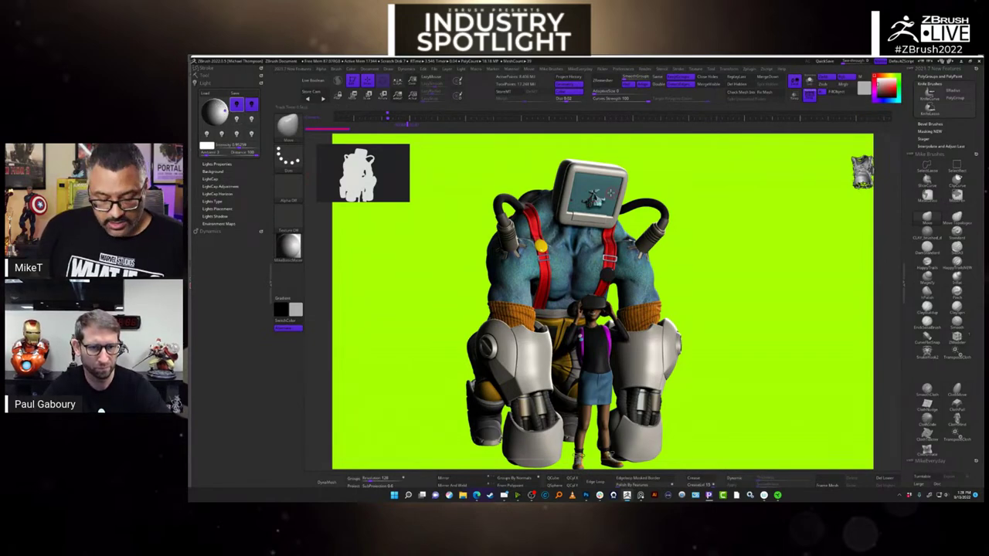
{"action": "key", "text": "shift"}
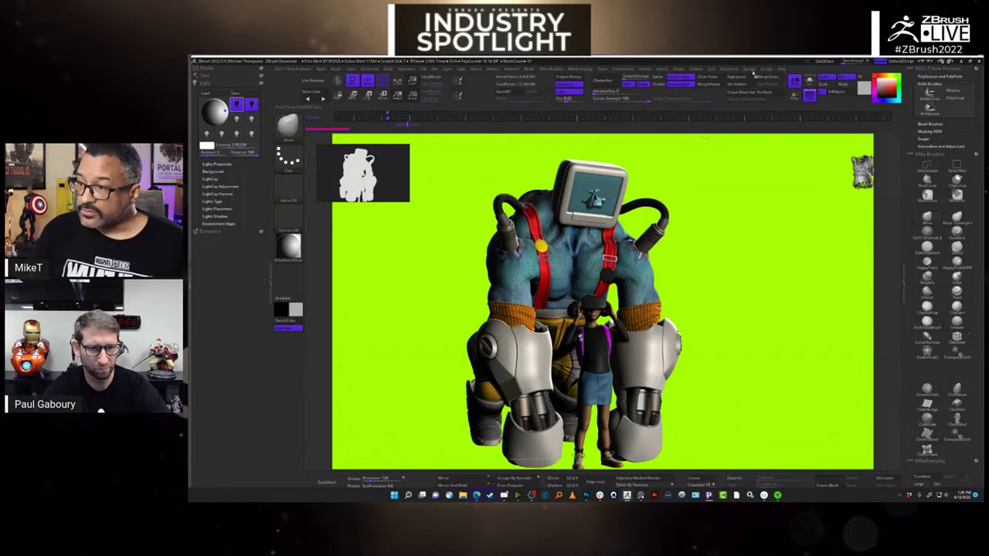
- Look through the render options, run a BPR render of the scene at the timeline keyframe and view it at actual size
{"action": "left_click", "coordinate": [648, 68]}
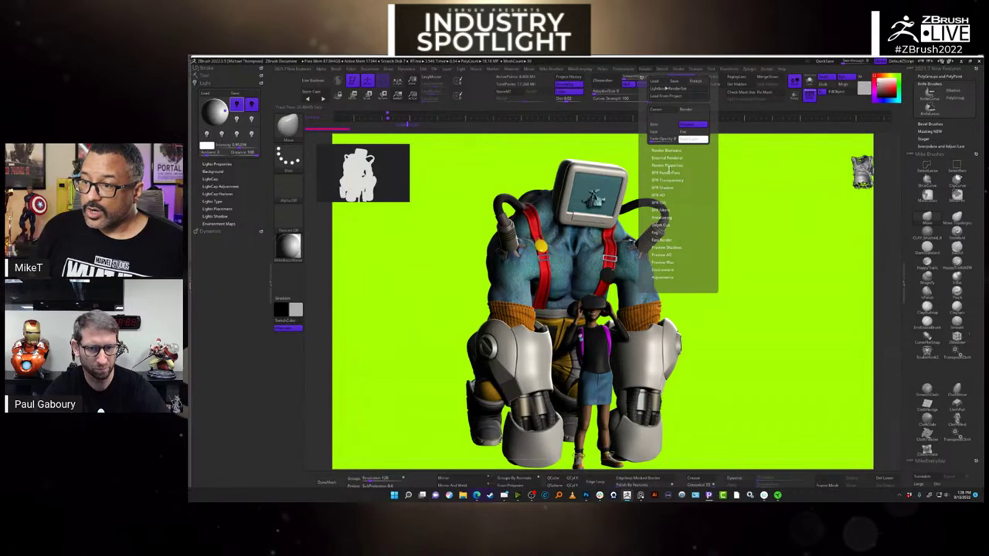
{"action": "left_click", "coordinate": [666, 187]}
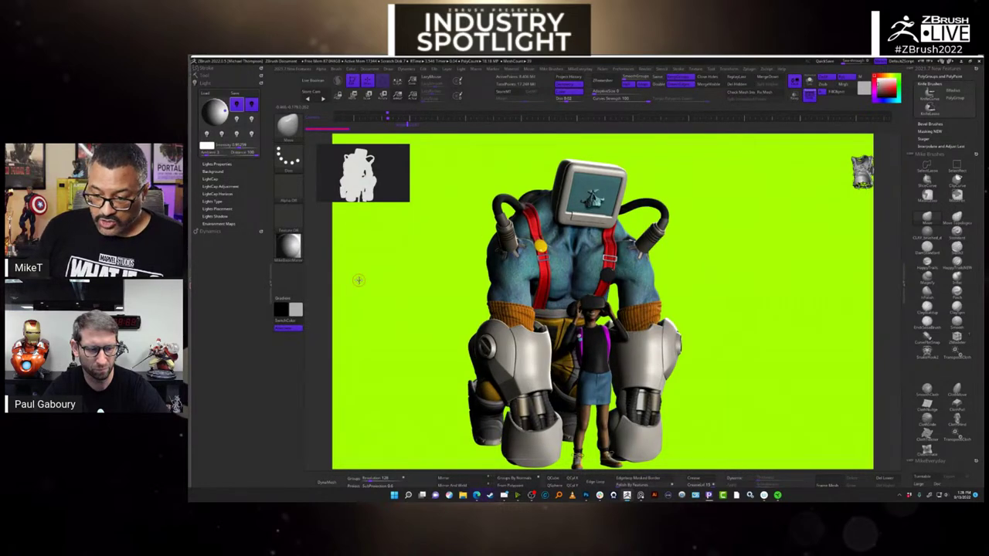
{"action": "left_click_drag", "start_coordinate": [388, 114], "coordinate": [391, 114]}
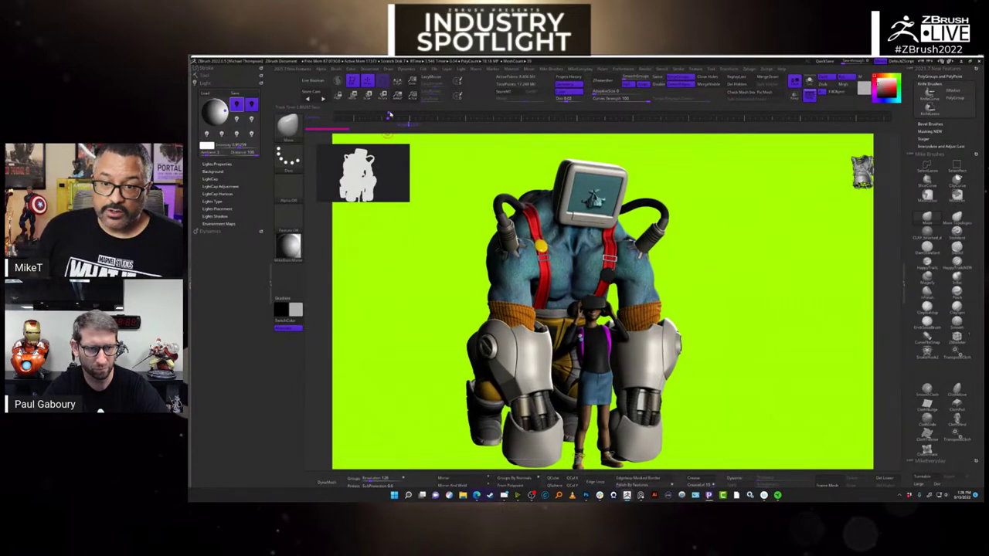
{"action": "key", "text": "shift+r"}
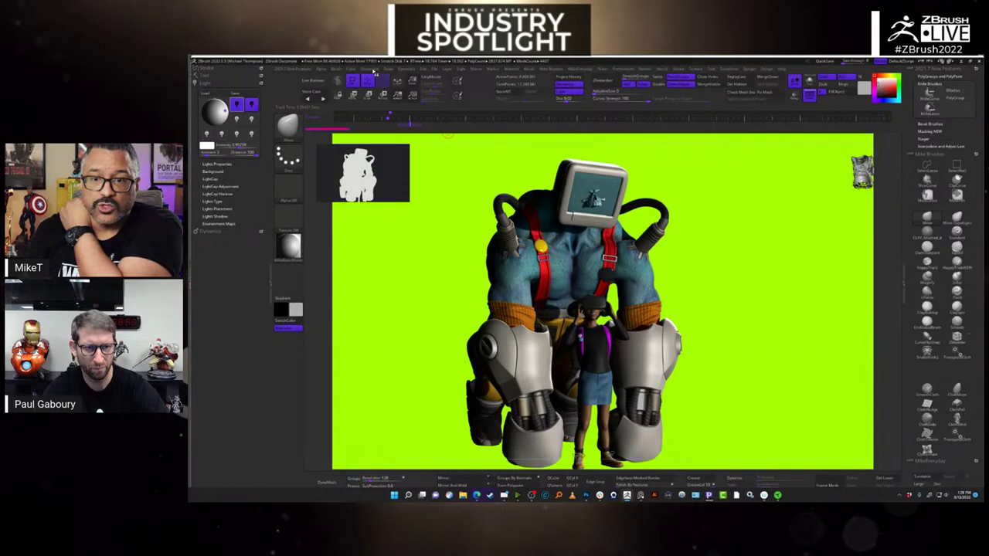
{"action": "left_click", "coordinate": [373, 70]}
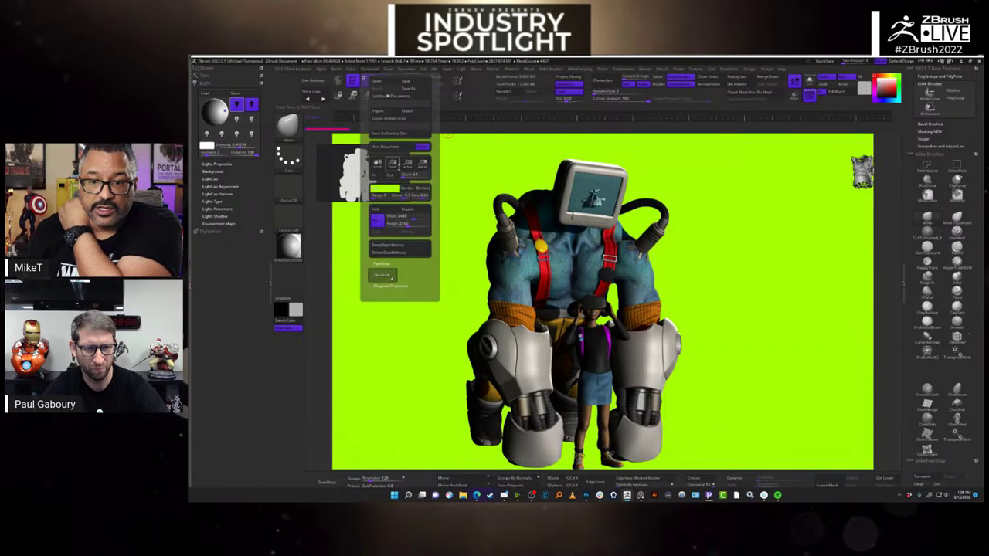
{"action": "left_click", "coordinate": [408, 164]}
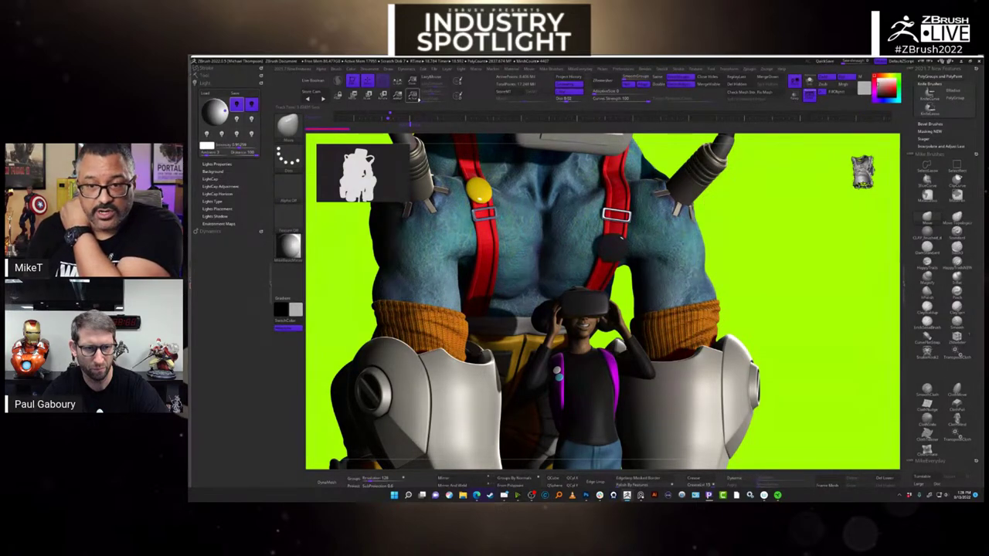
- Show the document's image export dialog with the Photoshop PSD format and close it without saving
{"action": "left_click", "coordinate": [372, 69]}
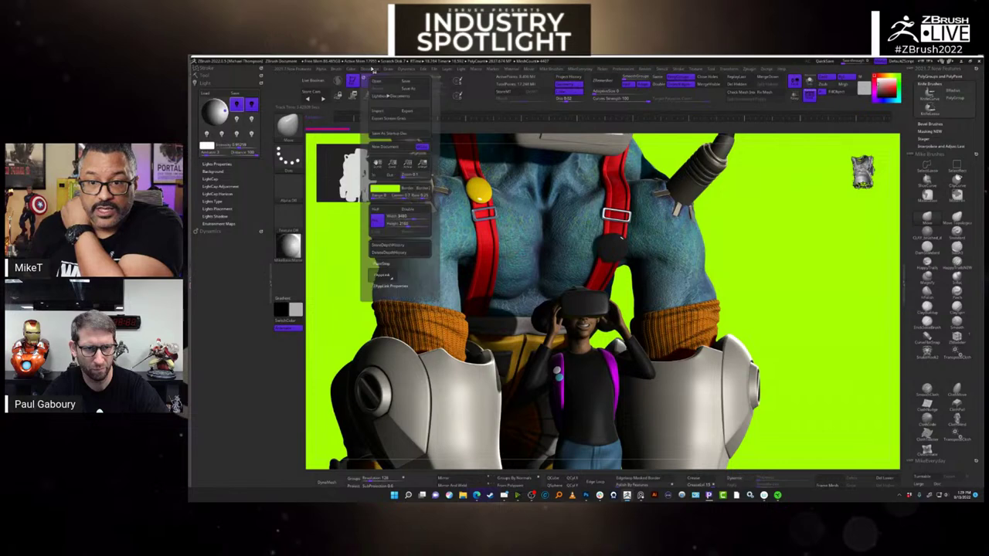
{"action": "left_click", "coordinate": [421, 114]}
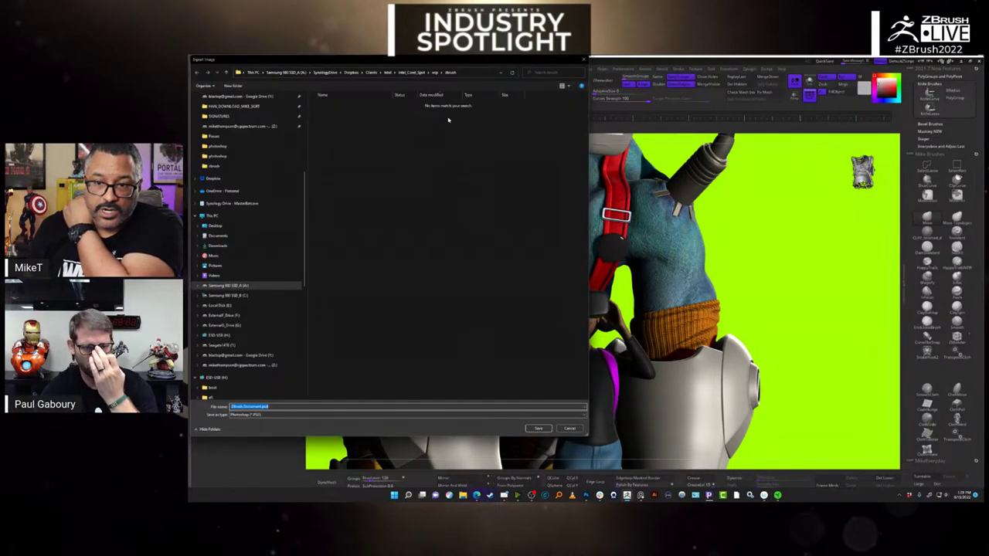
{"action": "left_click", "coordinate": [570, 429]}
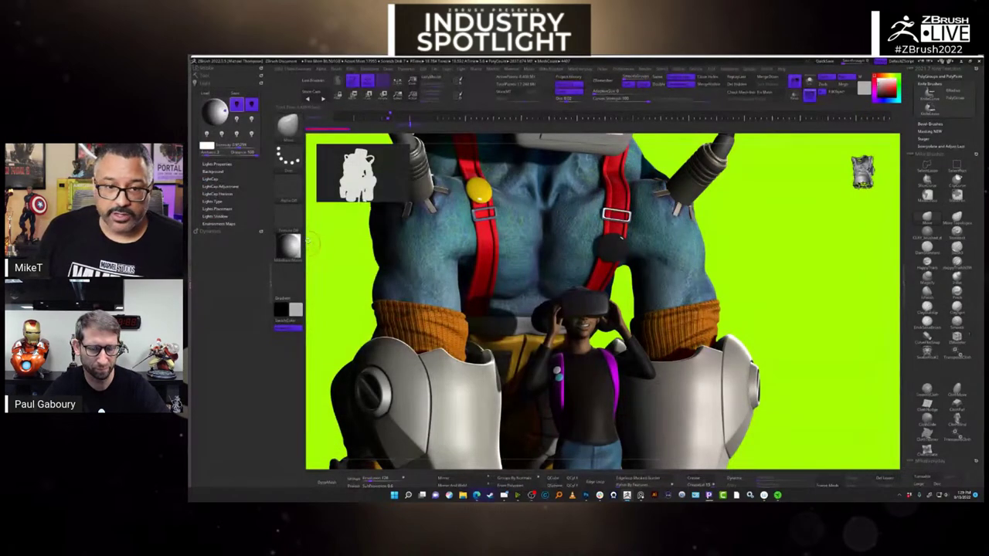
- Swing the current light toward the front of the figures and return the document to the antialiased half-size view
{"action": "left_click_drag", "start_coordinate": [225, 109], "coordinate": [219, 110]}
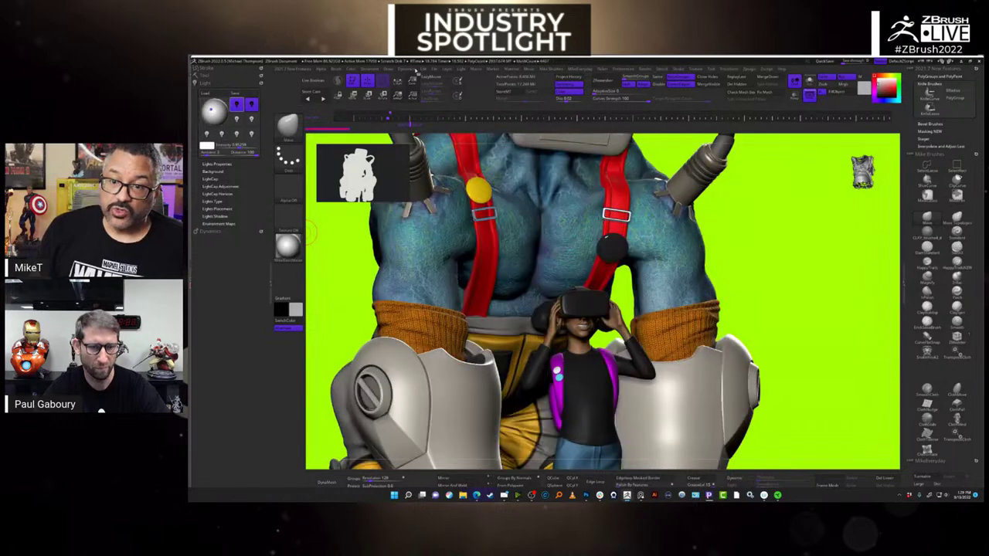
{"action": "left_click", "coordinate": [415, 71]}
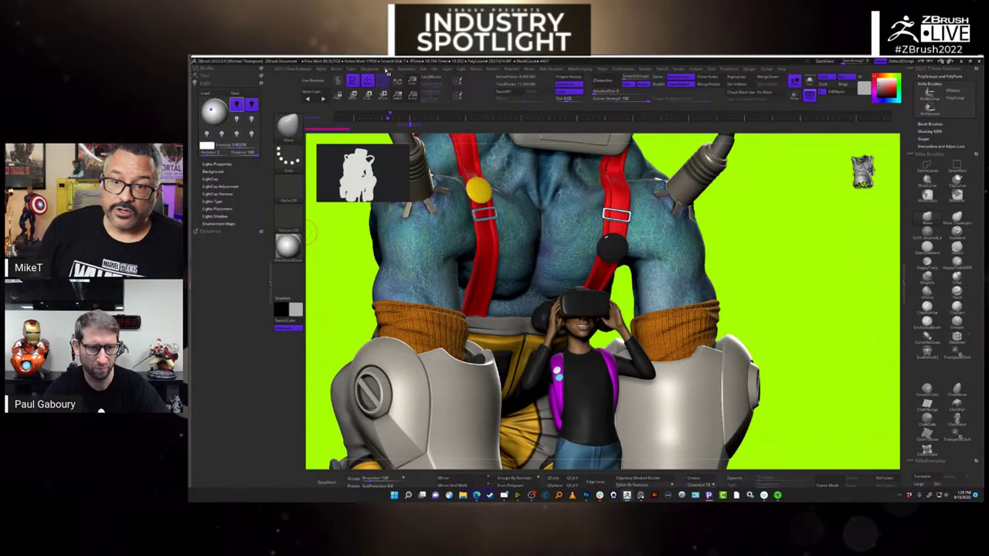
{"action": "left_click", "coordinate": [387, 71]}
{"action": "left_click", "coordinate": [369, 71]}
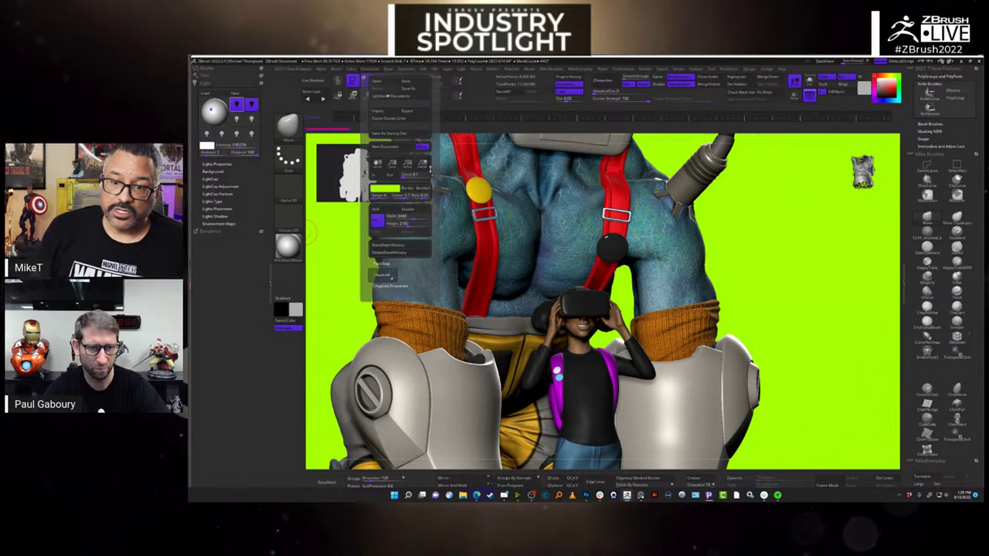
{"action": "left_click", "coordinate": [422, 165]}
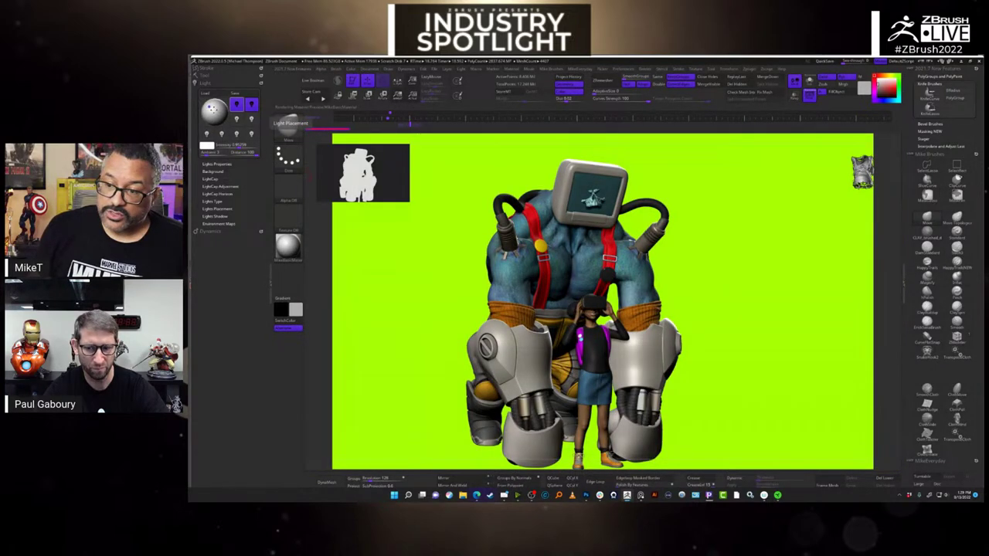
- Switch off the second light and move the first light to the left side of the light sphere
{"action": "left_click", "coordinate": [252, 103]}
{"action": "left_click", "coordinate": [236, 119]}
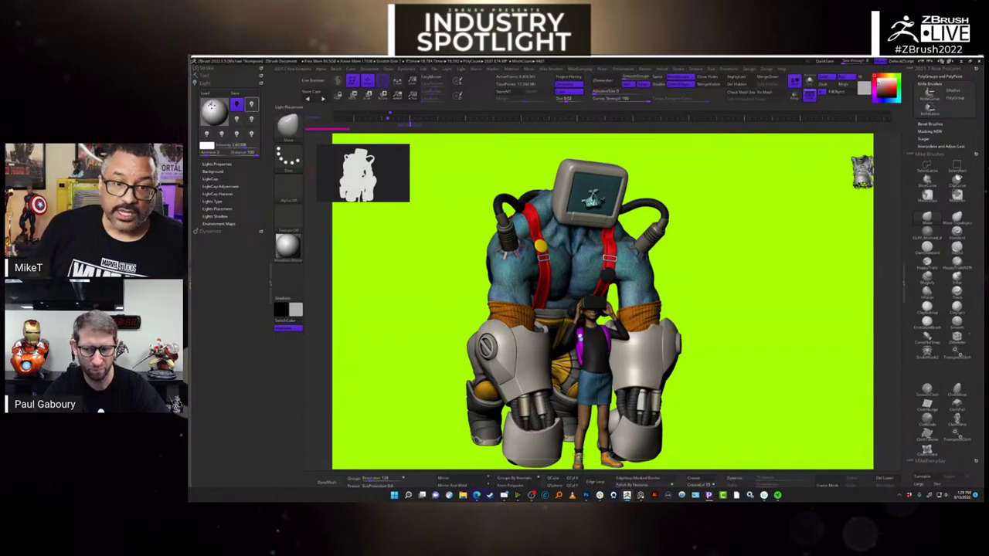
{"action": "mouse_move", "coordinate": [212, 109]}
{"action": "left_mouse_down"}
{"action": "mouse_move", "coordinate": [220, 103]}
{"action": "mouse_move", "coordinate": [216, 116]}
{"action": "mouse_move", "coordinate": [221, 108]}
{"action": "left_mouse_up"}
{"action": "left_click", "coordinate": [236, 104]}
{"action": "left_click", "coordinate": [252, 106]}
{"action": "left_click", "coordinate": [238, 107]}
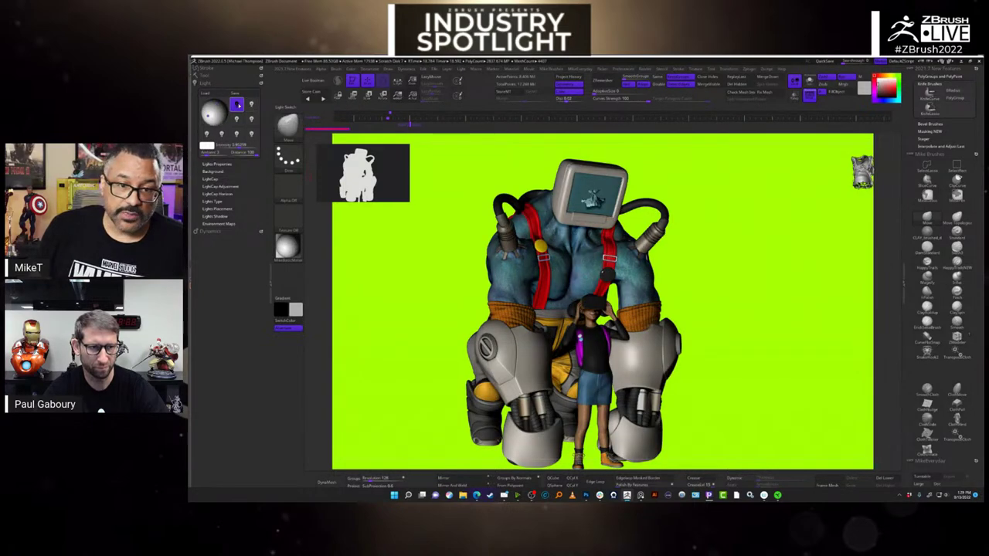
- Switch off the first light and turn on only the second light to rim-light the figures
{"action": "left_click", "coordinate": [239, 108]}
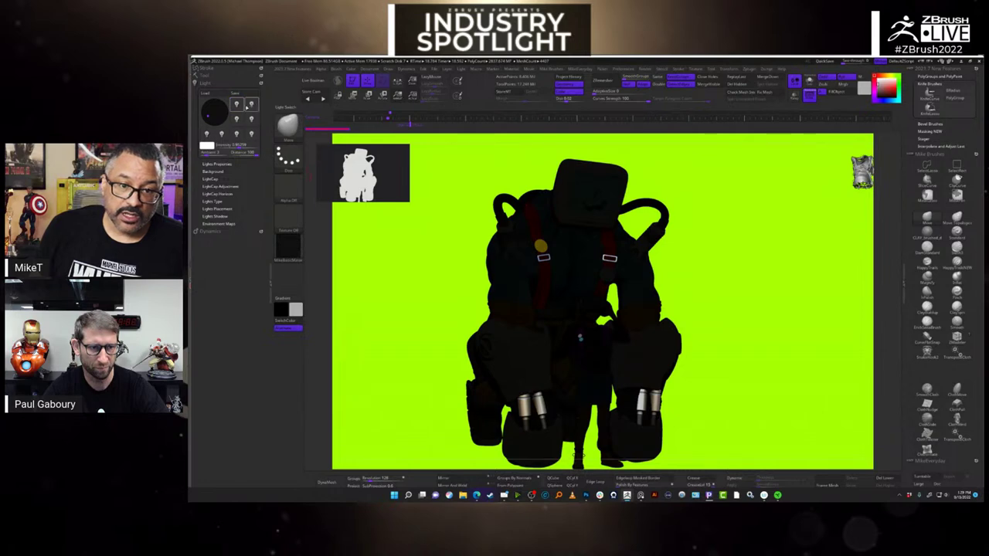
{"action": "left_click", "coordinate": [250, 104]}
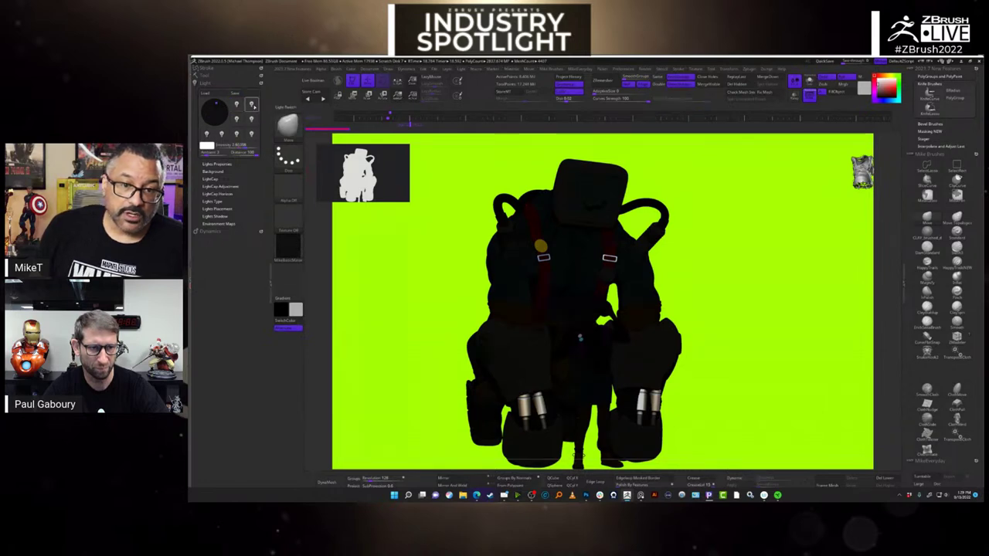
{"action": "left_click", "coordinate": [250, 104]}
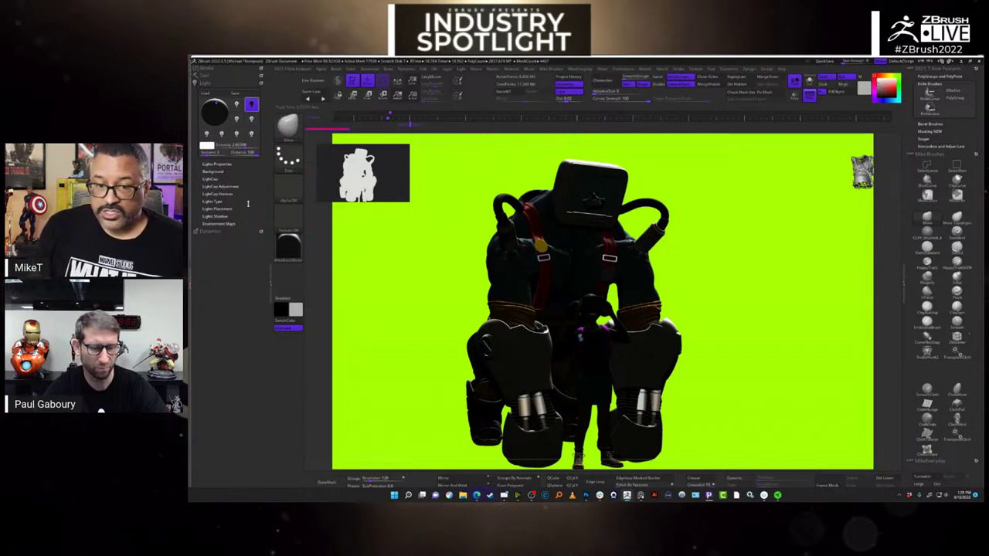
- Turn off the polypaint on all subtools so the figures use plain material shading
{"action": "left_click", "coordinate": [206, 74]}
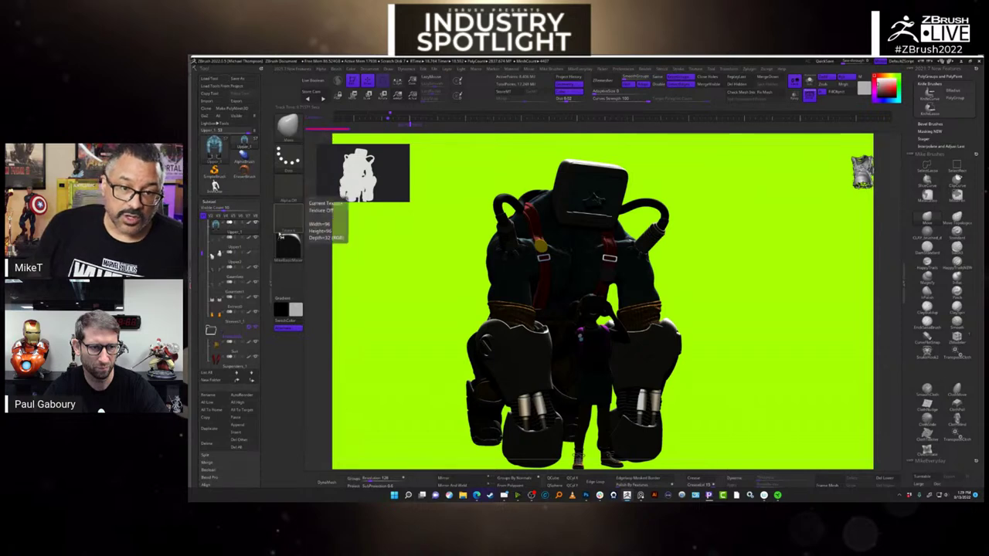
{"action": "mouse_move", "coordinate": [230, 224]}
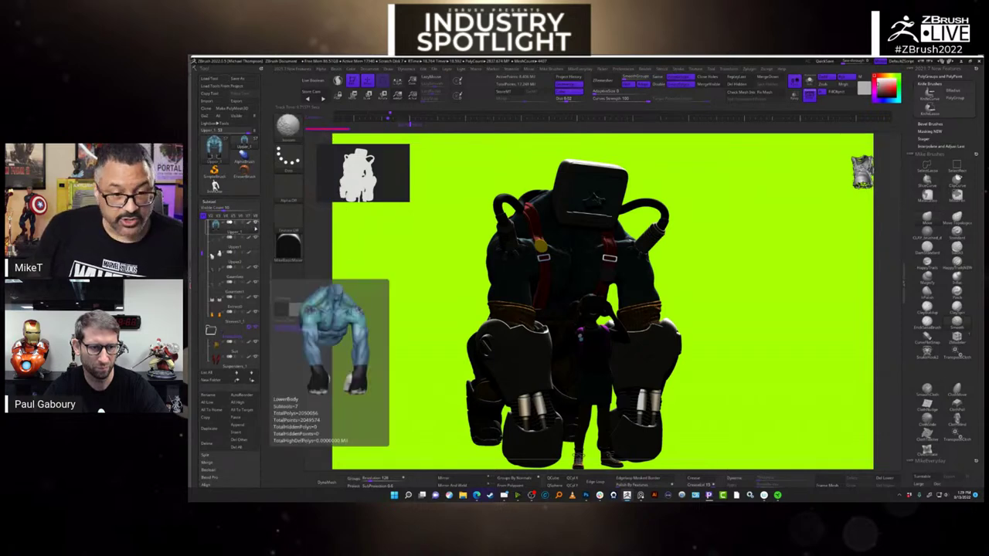
{"action": "left_click", "coordinate": [250, 226], "text": "shift"}
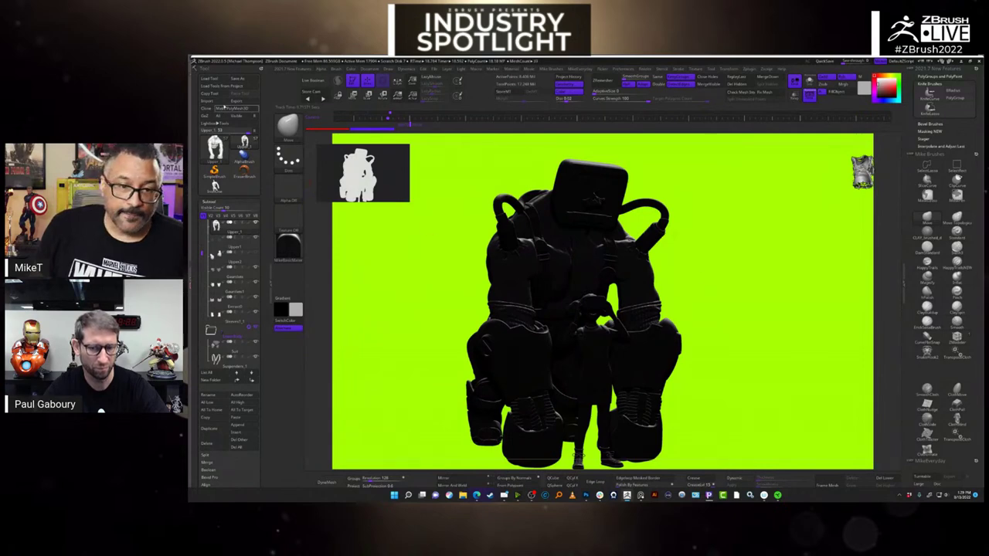
- Swing the second light toward the left of the light sphere to rim-light the uncoloured figures from that side
{"action": "left_click", "coordinate": [205, 69]}
{"action": "left_click", "coordinate": [206, 76]}
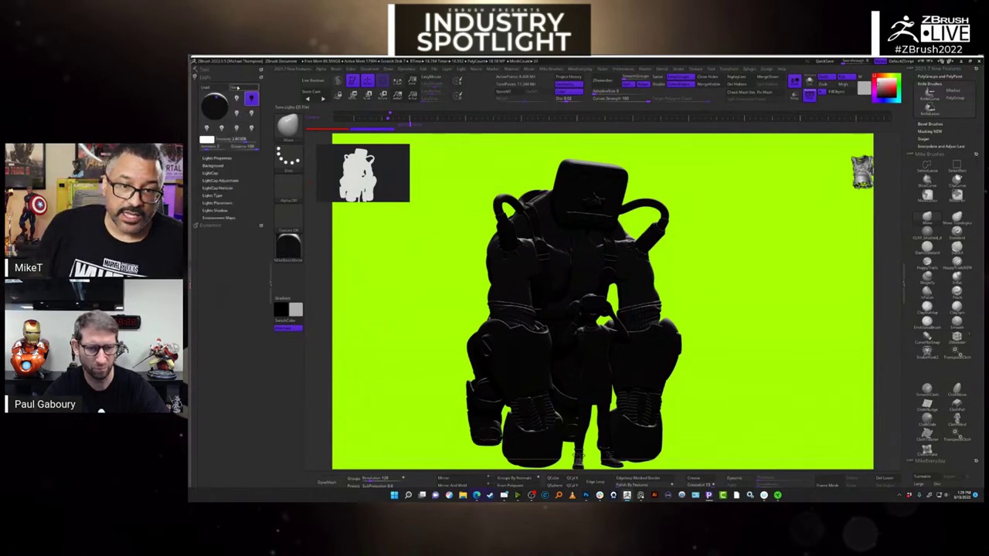
{"action": "left_click_drag", "start_coordinate": [221, 102], "coordinate": [210, 100]}
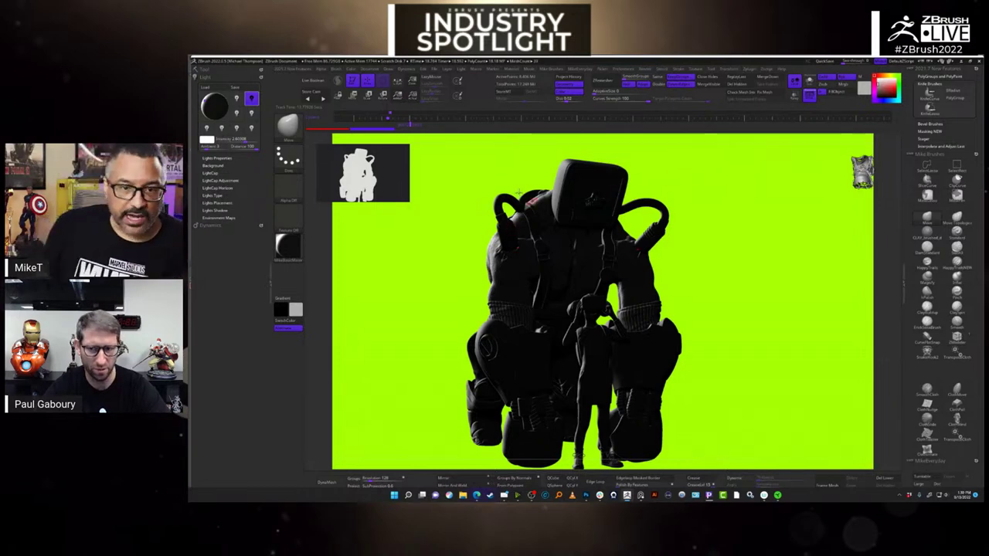
- Switch off the second light, turn on the first light and move it to the centre front of the figures
{"action": "left_click", "coordinate": [251, 99]}
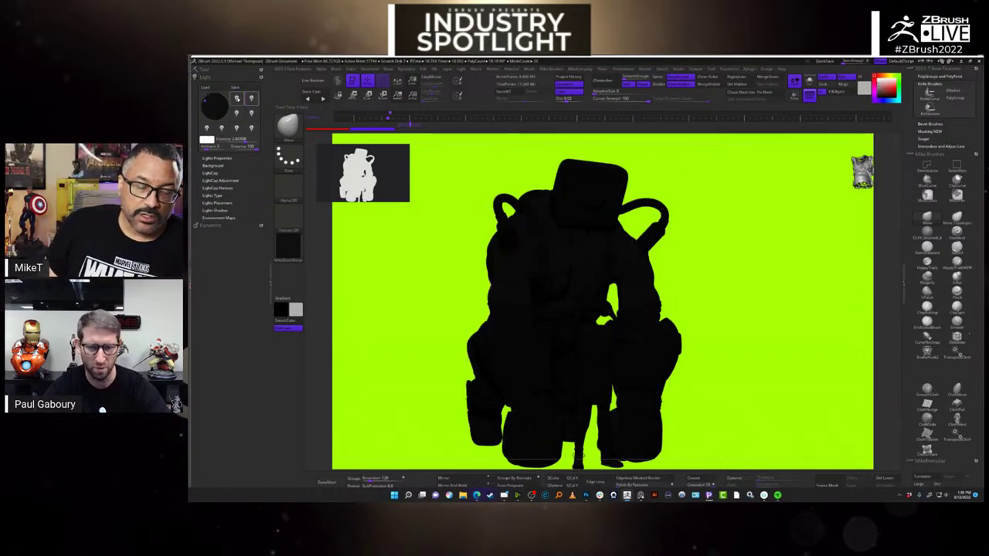
{"action": "left_click", "coordinate": [238, 99]}
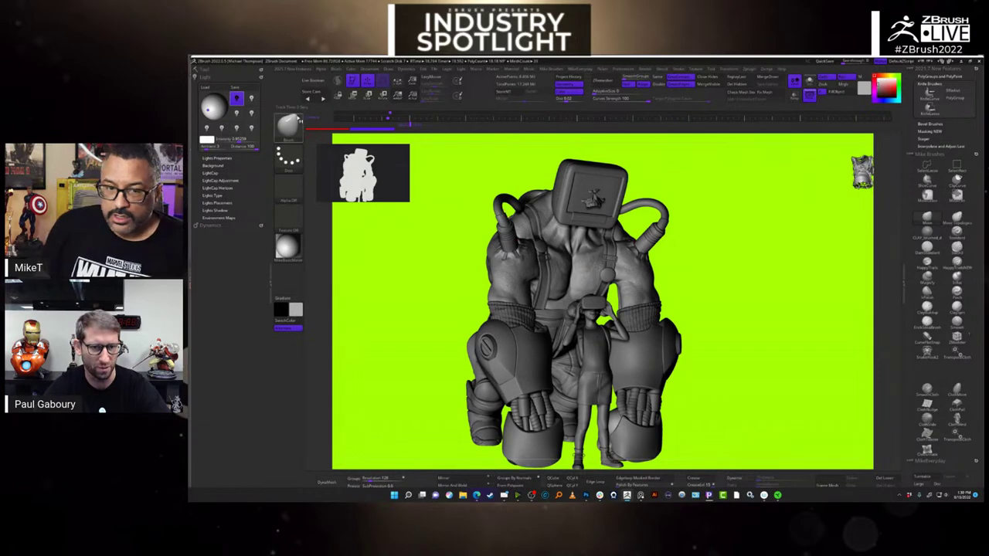
{"action": "left_click_drag", "start_coordinate": [208, 110], "coordinate": [214, 103]}
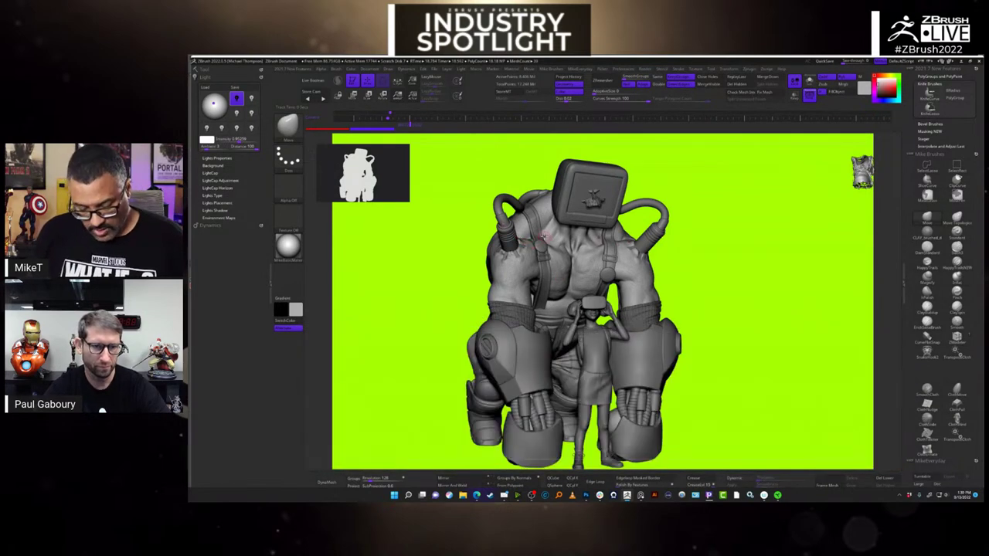
- Preview BasicMaterial in the material library and leave a canvas snapshot of the figures beside the live figures
{"action": "left_click", "coordinate": [288, 245]}
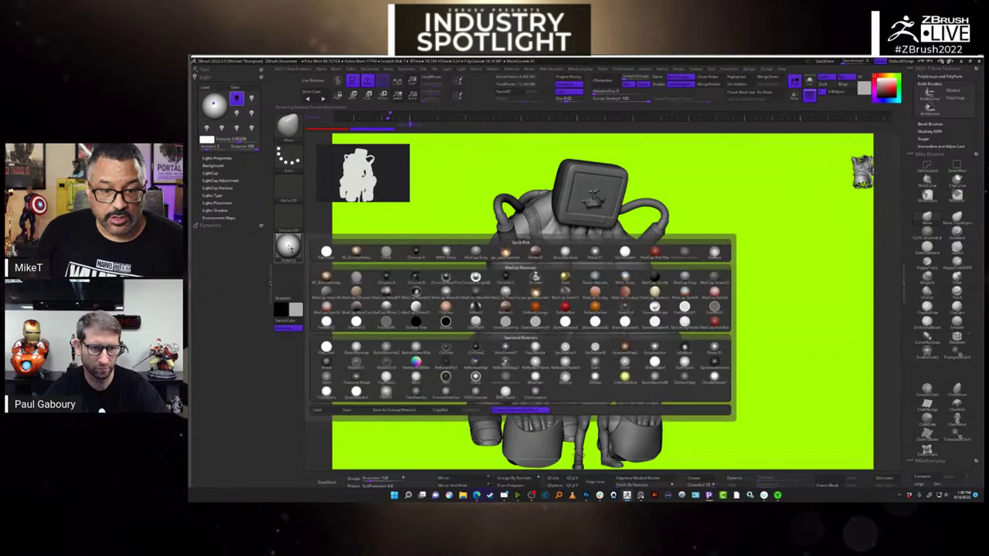
{"action": "left_click", "coordinate": [288, 246]}
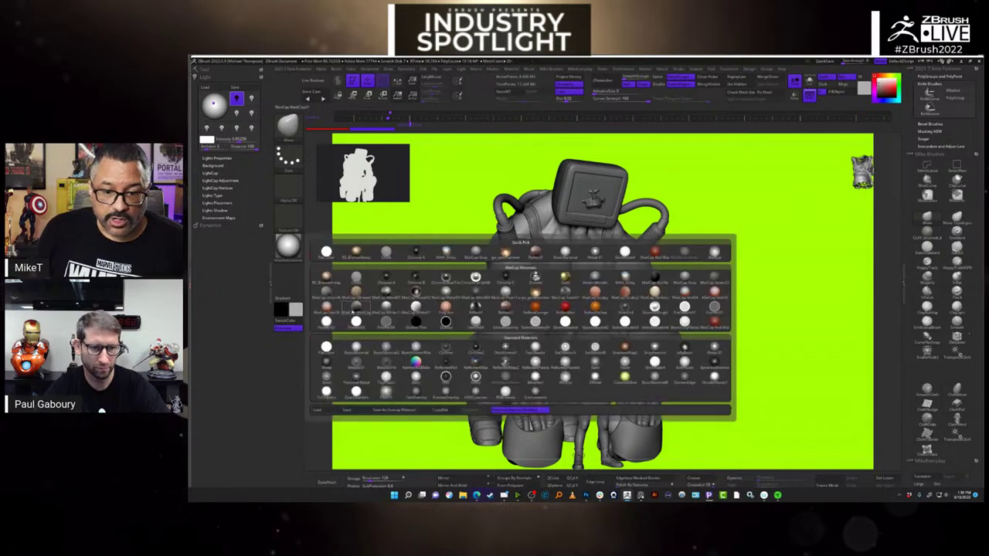
{"action": "mouse_move", "coordinate": [358, 348]}
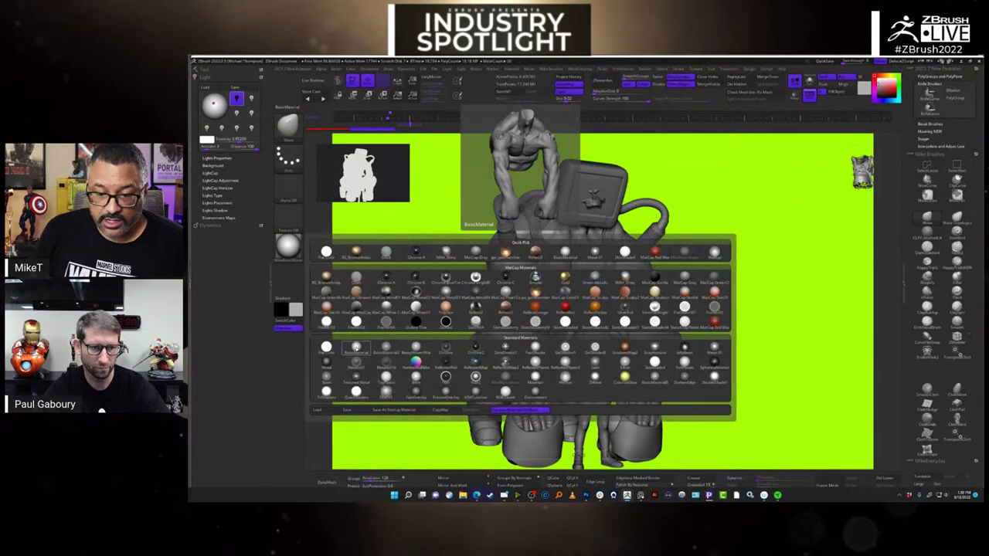
{"action": "left_click", "coordinate": [357, 349]}
{"action": "left_click_drag", "start_coordinate": [762, 333], "coordinate": [912, 339]}
{"action": "key", "text": "shift+s"}
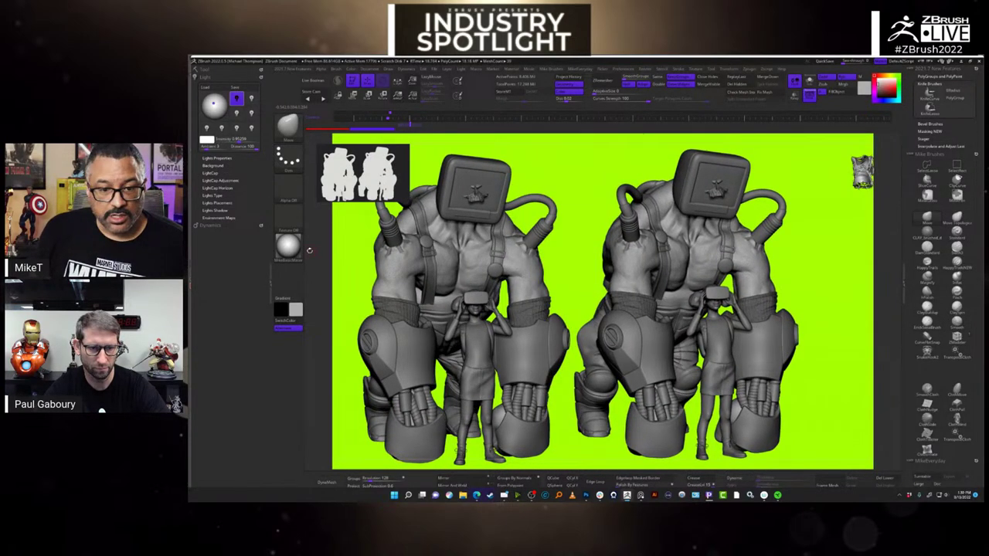
- Switch the active material to BasicMaterial
{"action": "left_click", "coordinate": [292, 255]}
{"action": "left_click", "coordinate": [358, 340]}
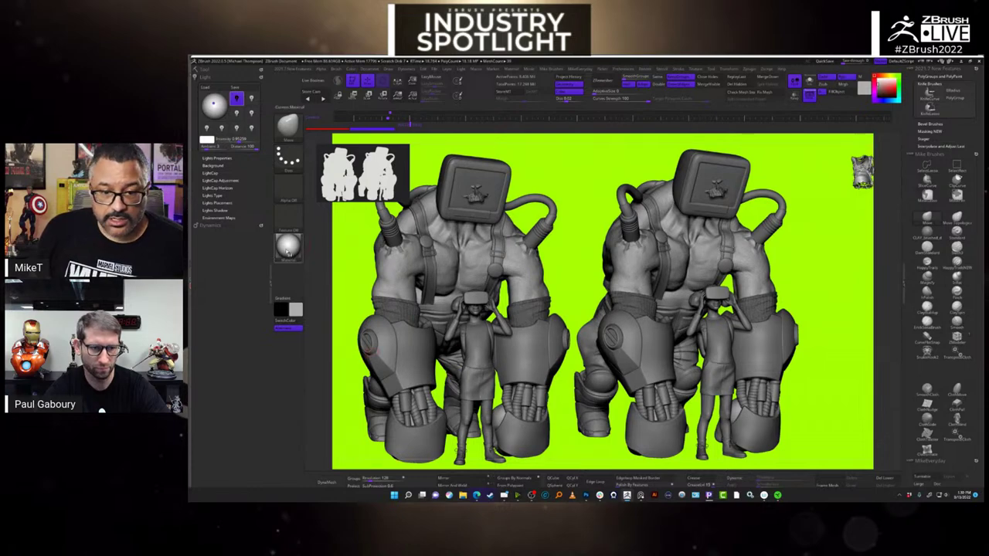
{"action": "left_click", "coordinate": [291, 253]}
{"action": "left_click", "coordinate": [360, 334]}
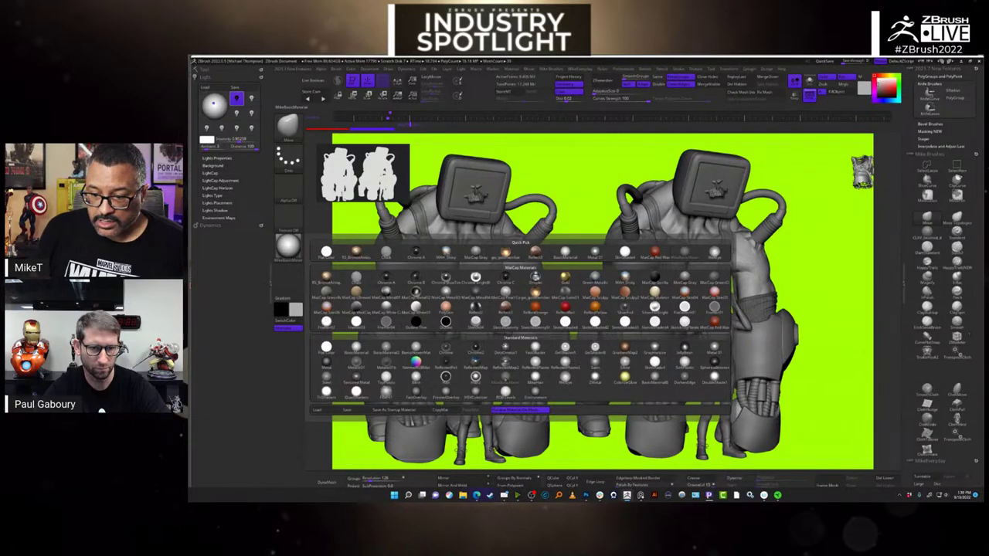
{"action": "left_click", "coordinate": [353, 350]}
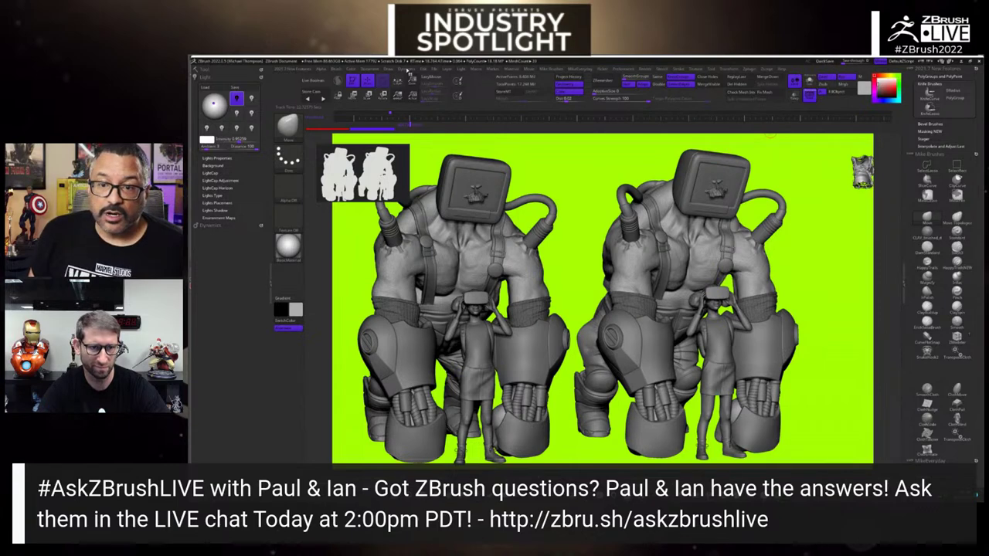
- Change the document's background colour from green to black
{"action": "left_click", "coordinate": [407, 69]}
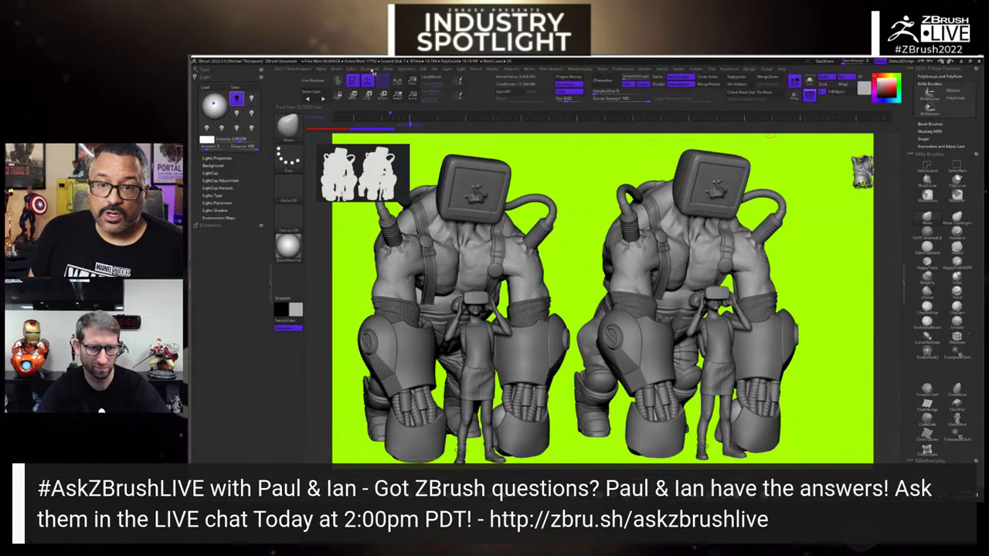
{"action": "left_click", "coordinate": [372, 71]}
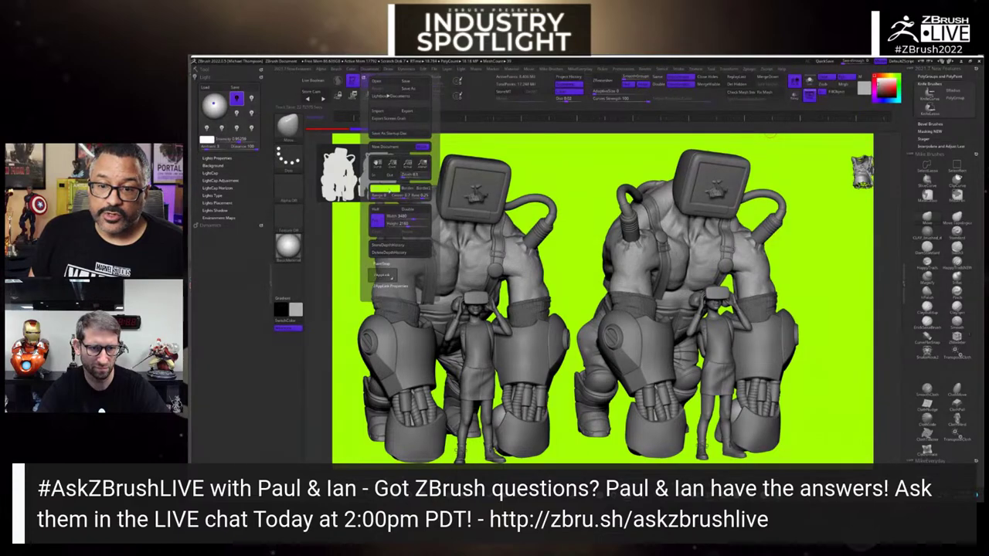
{"action": "left_click_drag", "start_coordinate": [388, 189], "coordinate": [430, 207]}
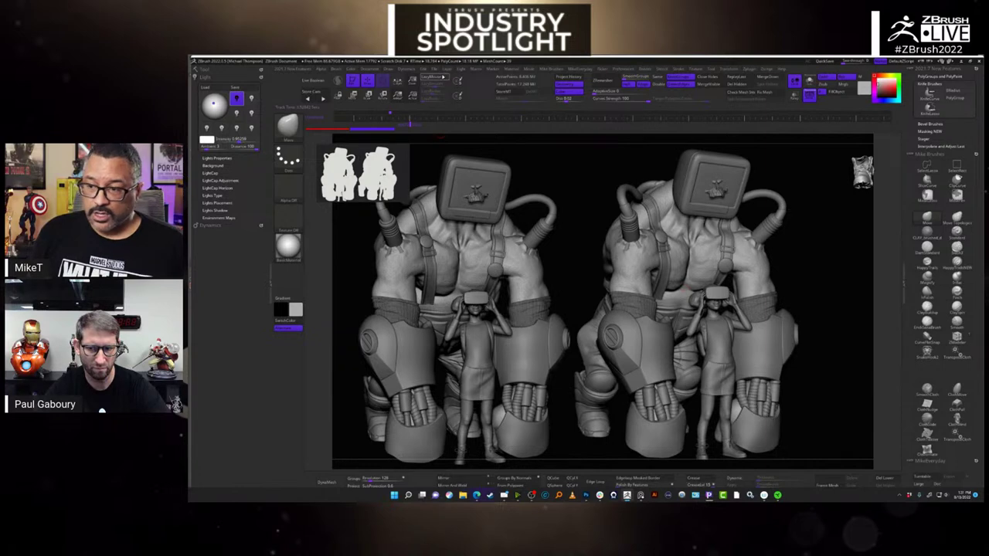
- Clear the snapshot from the canvas and place the live figures, scaled down, in the canvas's left half
{"action": "key", "text": "ctrl"}
{"action": "key", "text": "ctrl+n"}
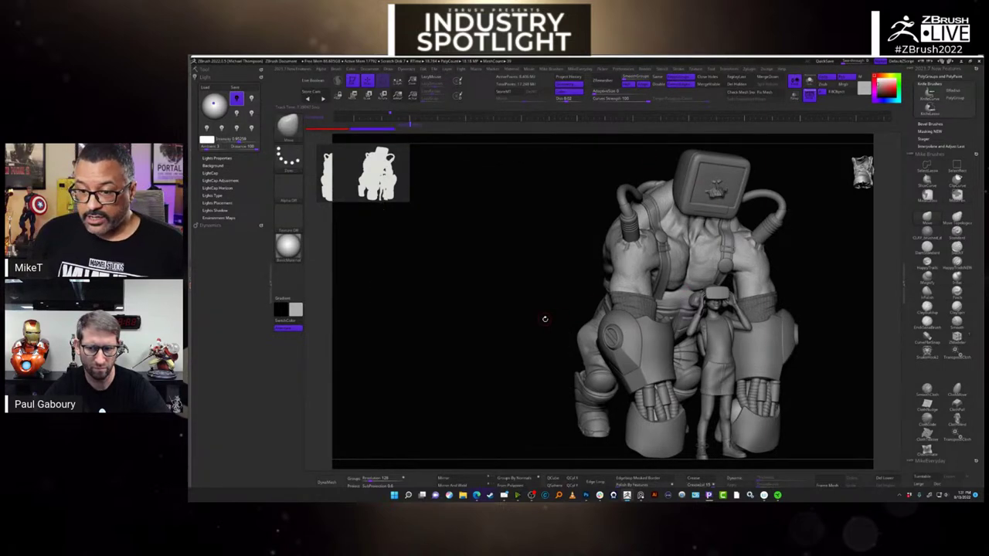
{"action": "left_click_drag", "start_coordinate": [545, 318], "coordinate": [443, 329], "text": "alt"}
{"action": "left_click_drag", "start_coordinate": [443, 330], "coordinate": [314, 325], "text": "alt"}
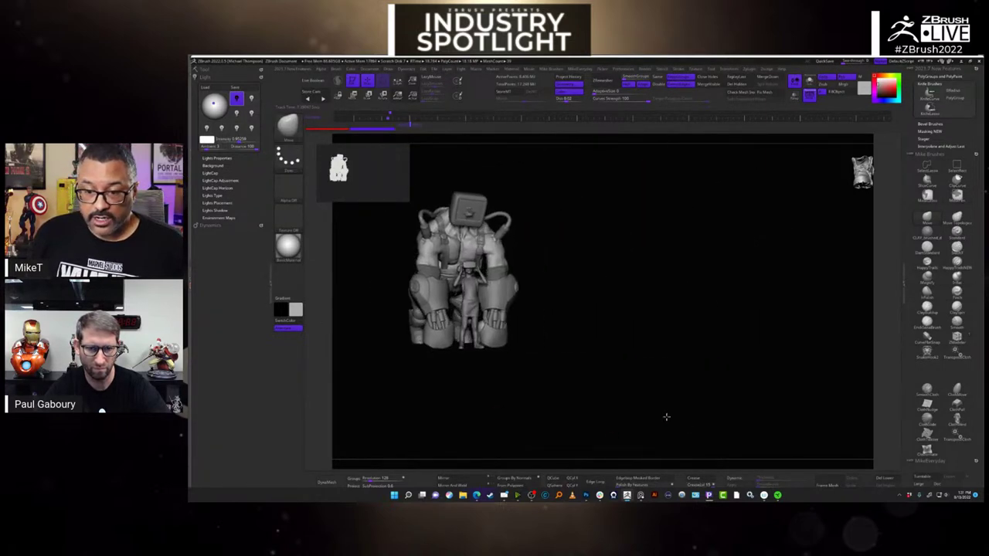
{"action": "left_click_drag", "start_coordinate": [667, 417], "coordinate": [694, 357], "text": "alt"}
{"action": "left_click_drag", "start_coordinate": [693, 356], "coordinate": [631, 423], "text": "alt"}
- Try BumpViewerMaterial on the figures and replace it with MikeBasicMaterial
{"action": "key", "text": "space"}
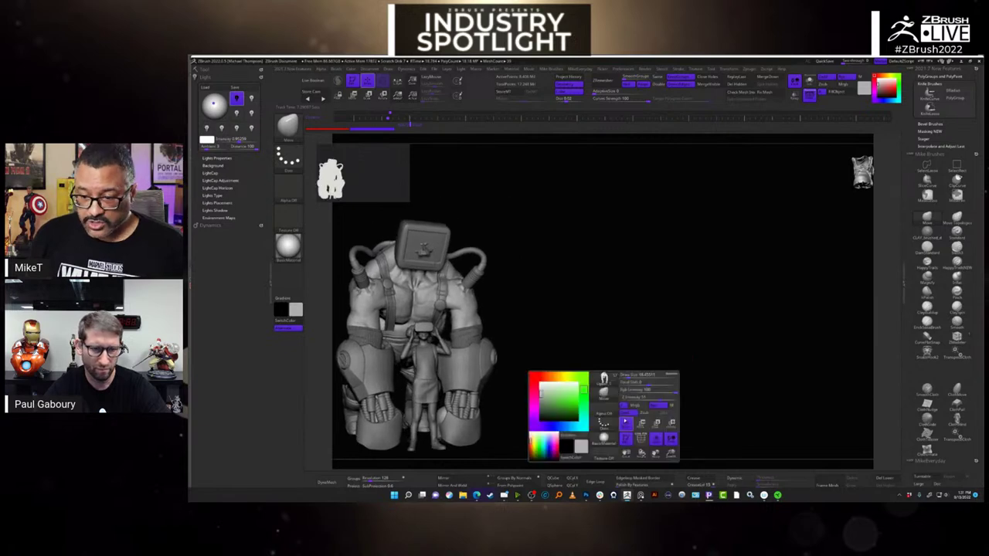
{"action": "left_click", "coordinate": [607, 444]}
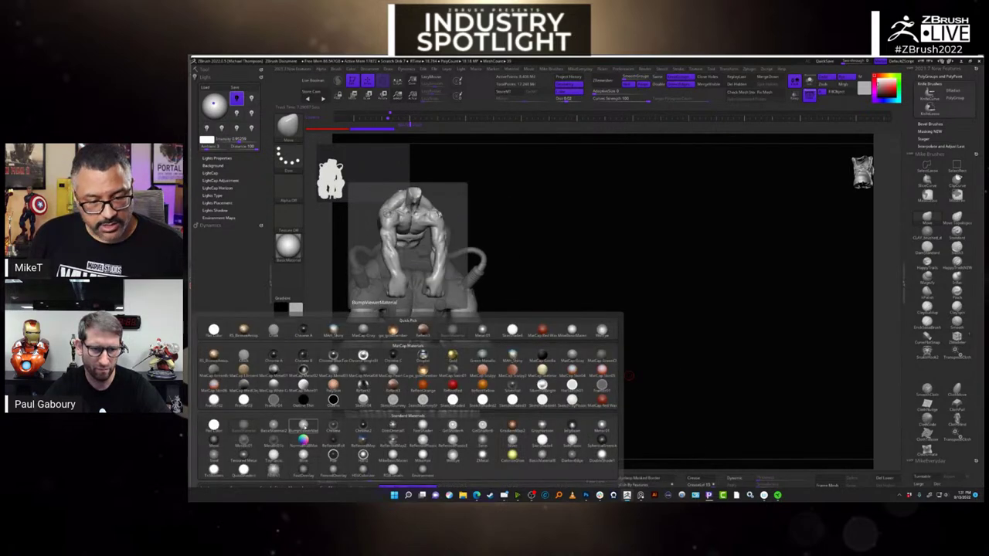
{"action": "left_click", "coordinate": [303, 425]}
{"action": "key", "text": "space"}
{"action": "left_click", "coordinate": [490, 457]}
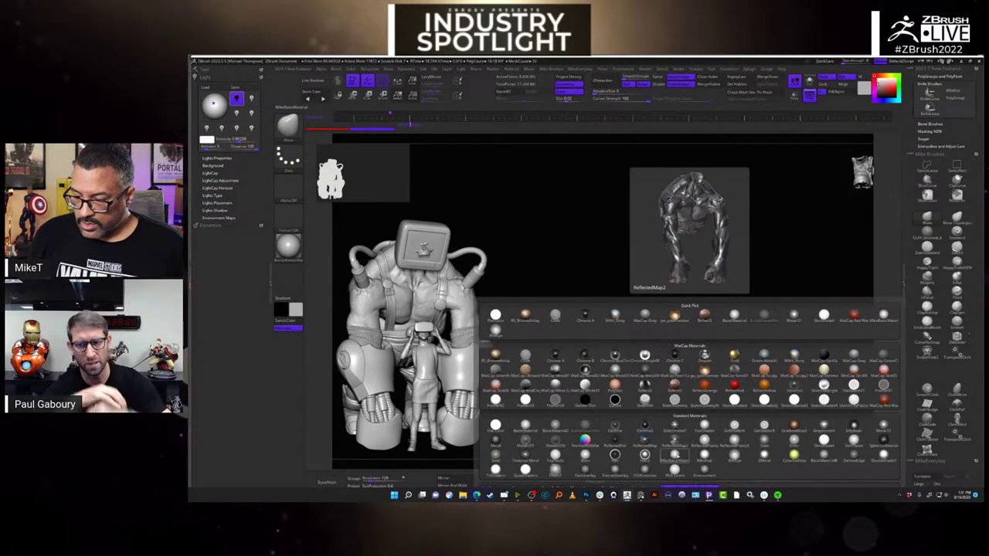
{"action": "left_click", "coordinate": [608, 425]}
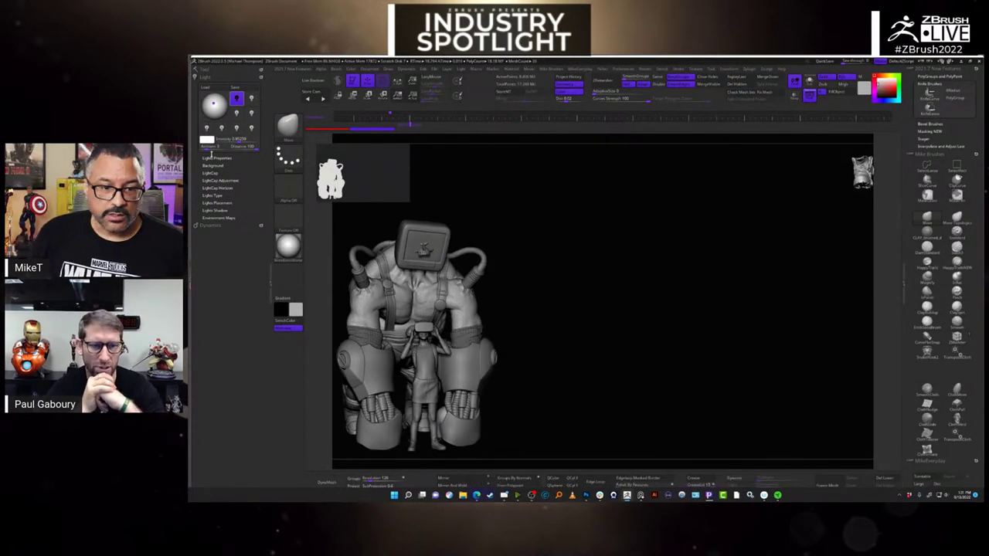
- Turn the polypaint back on for all subtools and enlarge the coloured figures slightly
{"action": "left_click", "coordinate": [201, 71]}
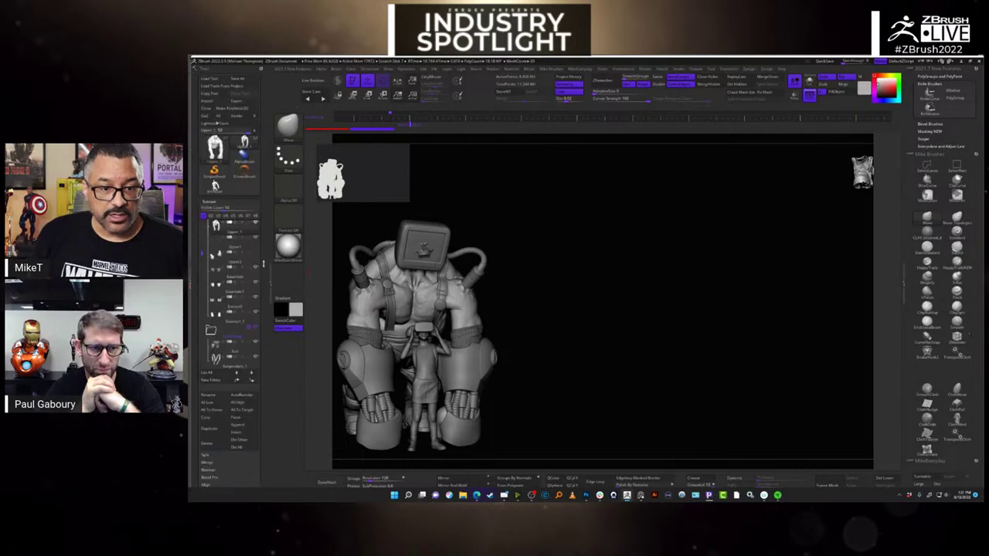
{"action": "mouse_move", "coordinate": [220, 336]}
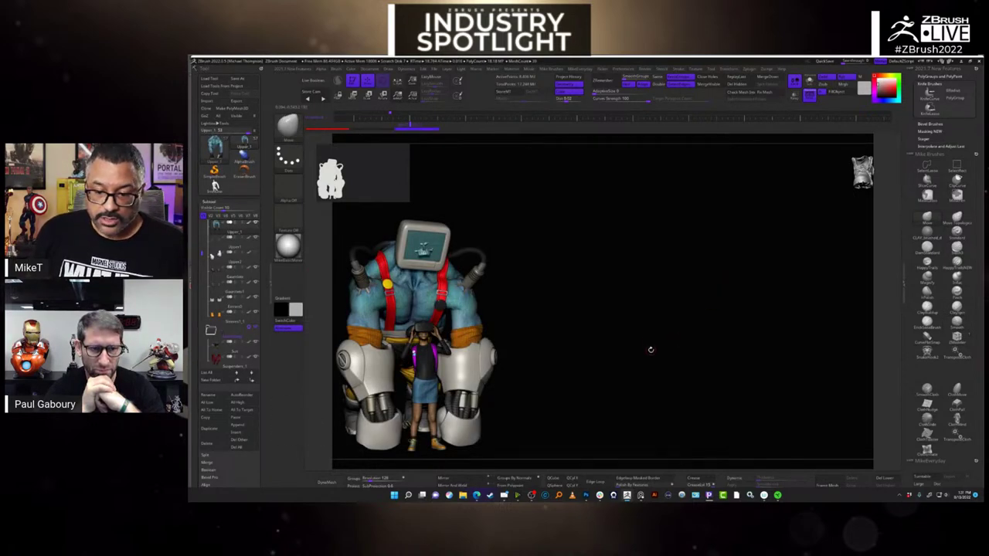
{"action": "left_click_drag", "start_coordinate": [650, 348], "coordinate": [647, 356], "text": "alt"}
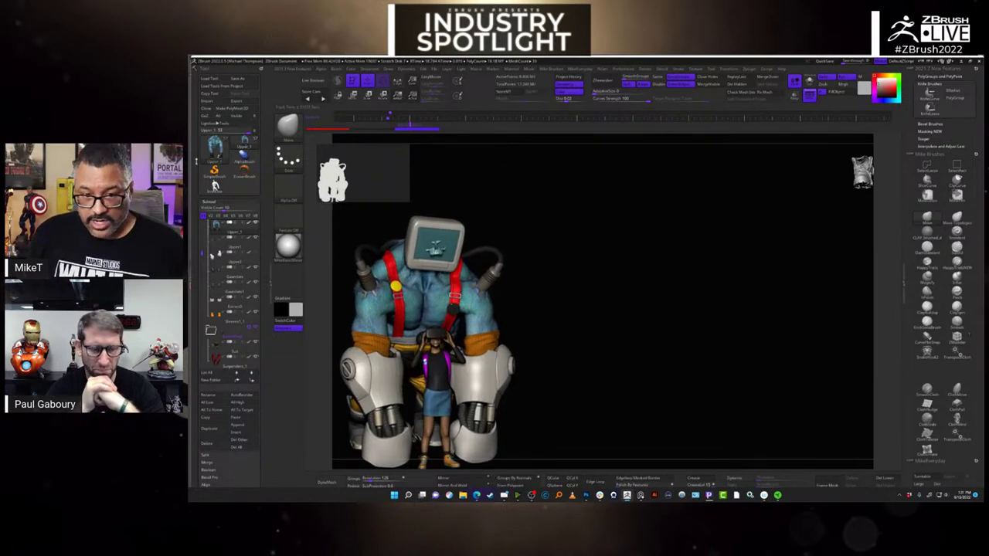
- Nudge the first light slightly upward on the light sphere
{"action": "left_click", "coordinate": [203, 67]}
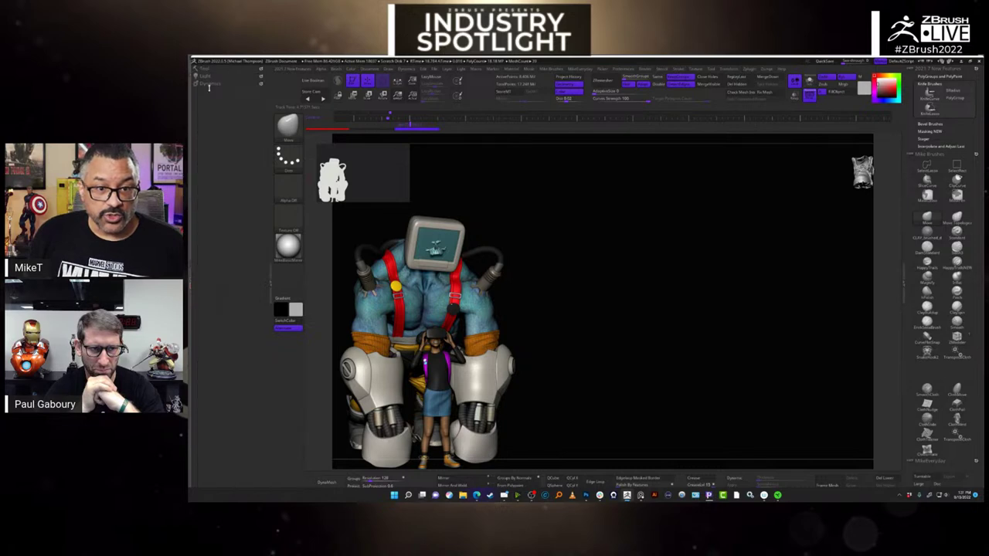
{"action": "left_click", "coordinate": [205, 78]}
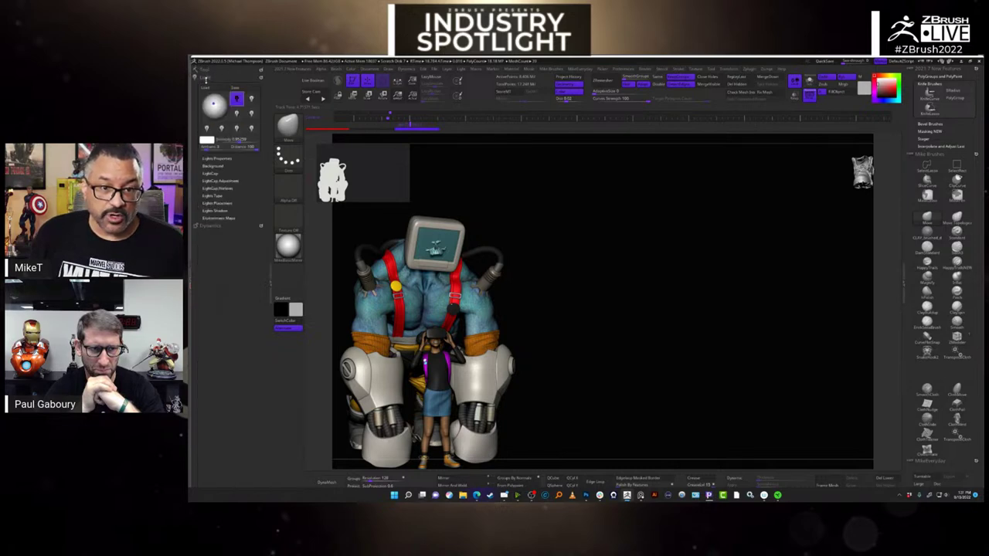
{"action": "left_click_drag", "start_coordinate": [213, 106], "coordinate": [214, 102]}
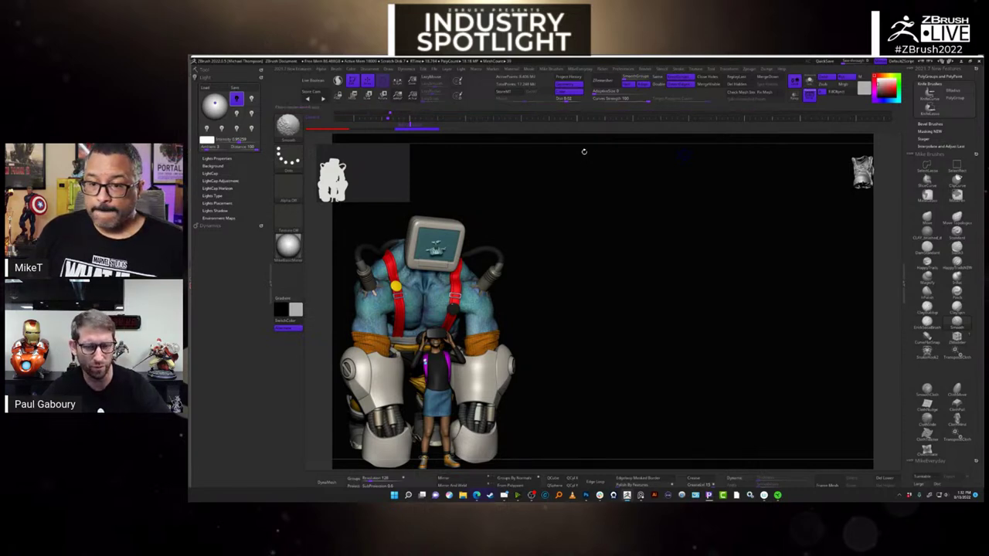
{"action": "key", "text": "space"}
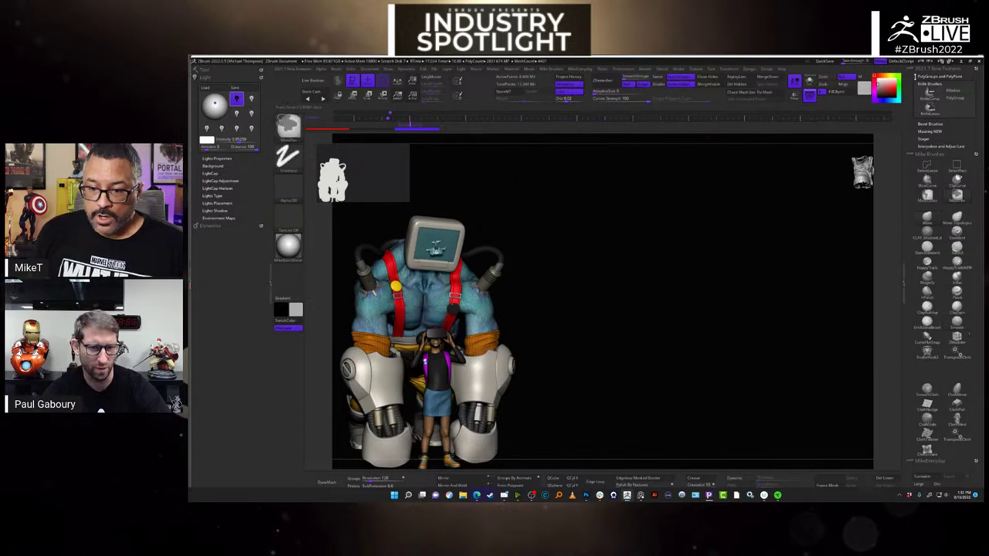
{"action": "left_click", "coordinate": [591, 91]}
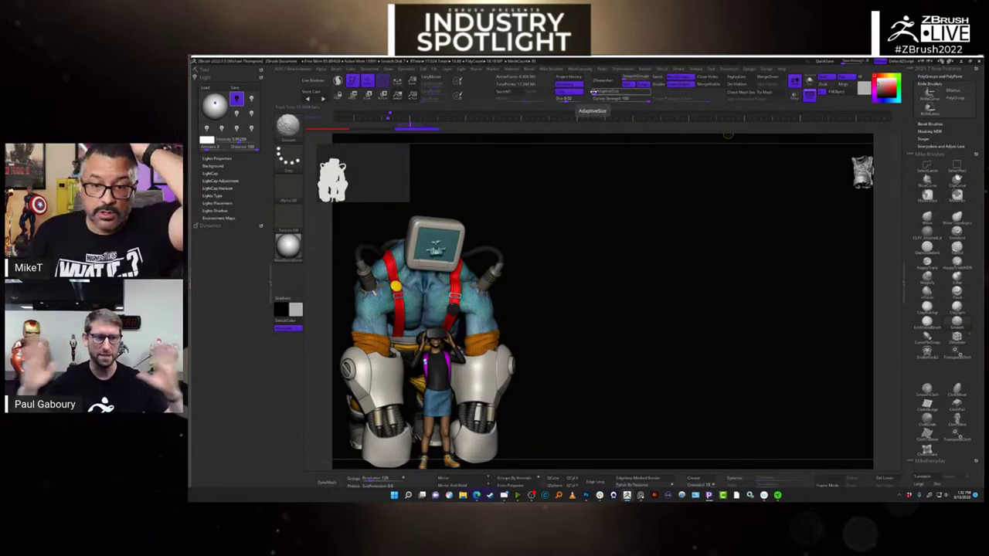
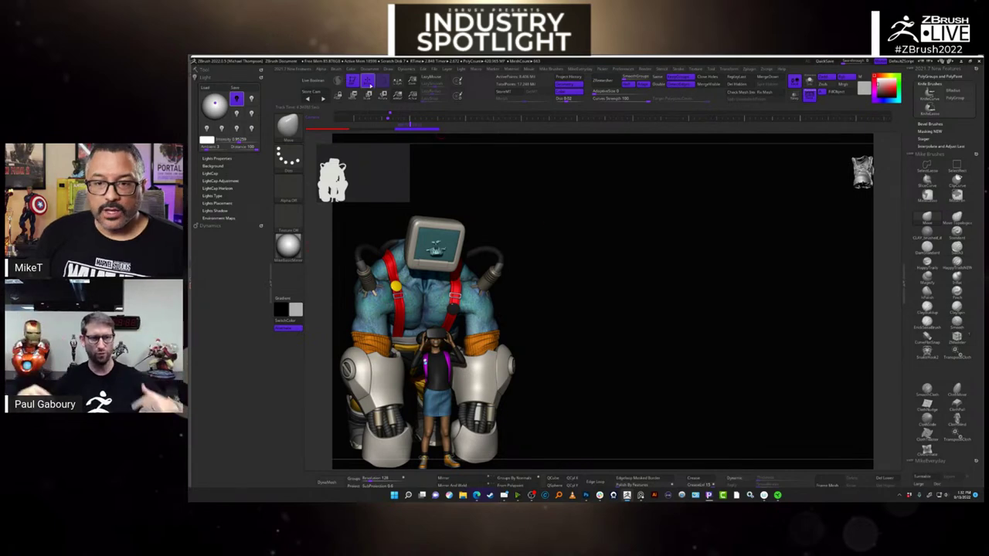
- Bake the placed front-view figures into the current canvas layer and create a new layer
{"action": "left_click", "coordinate": [459, 84]}
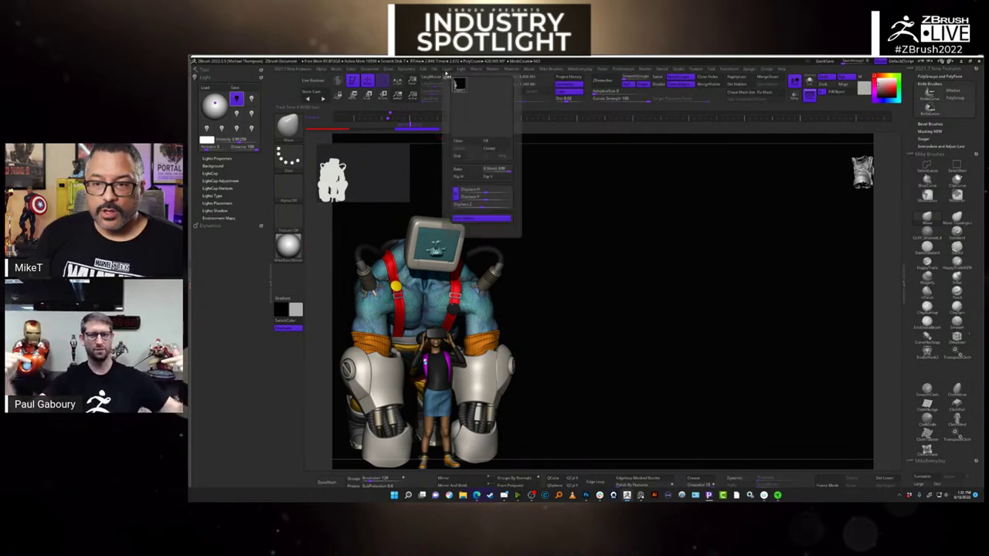
{"action": "left_click", "coordinate": [464, 172]}
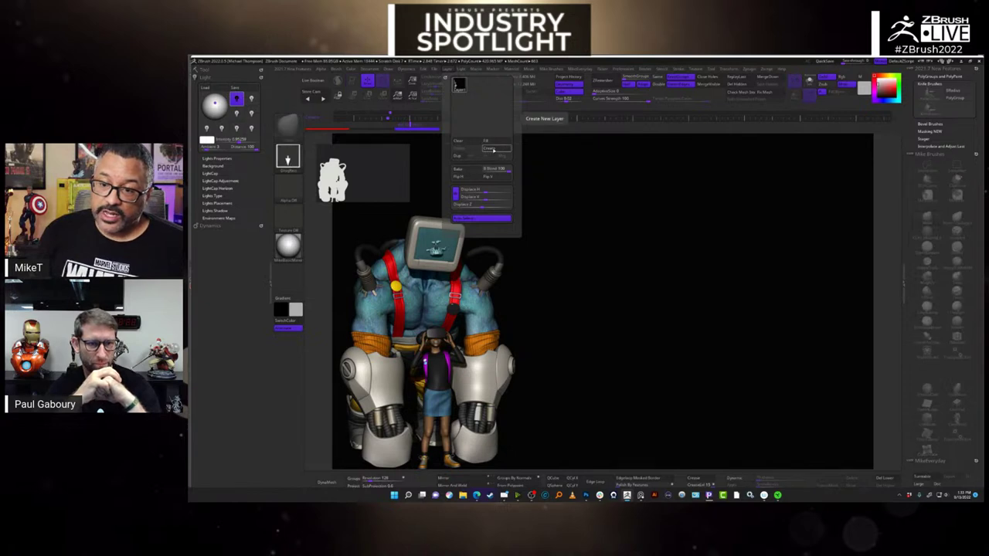
{"action": "left_click_drag", "start_coordinate": [658, 321], "coordinate": [671, 462]}
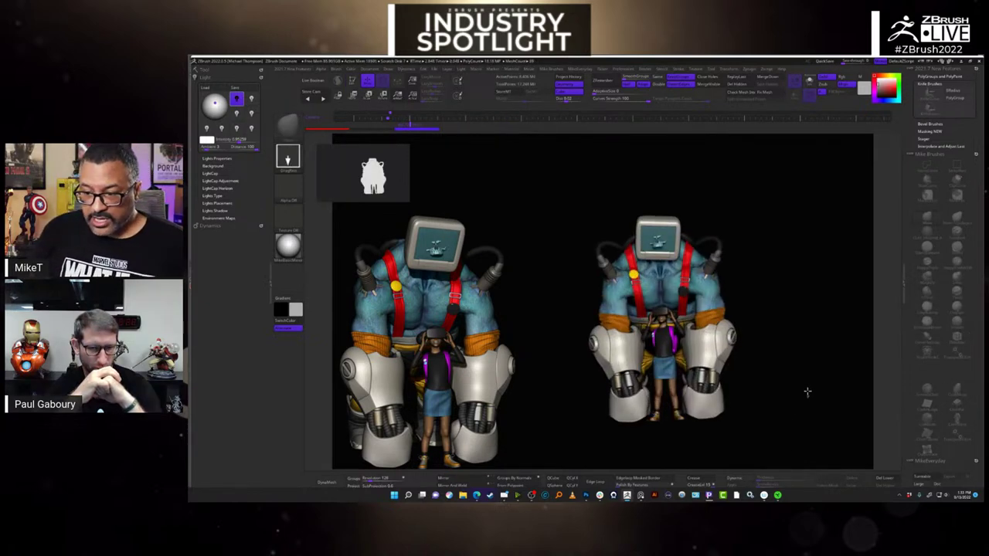
{"action": "left_click_drag", "start_coordinate": [774, 389], "coordinate": [843, 325]}
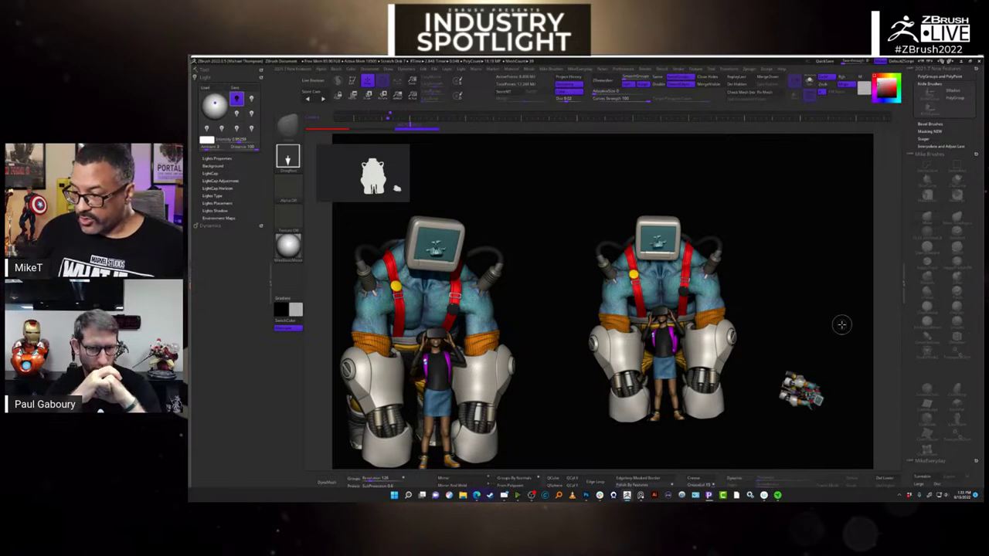
{"action": "key", "text": "ctrl+z"}
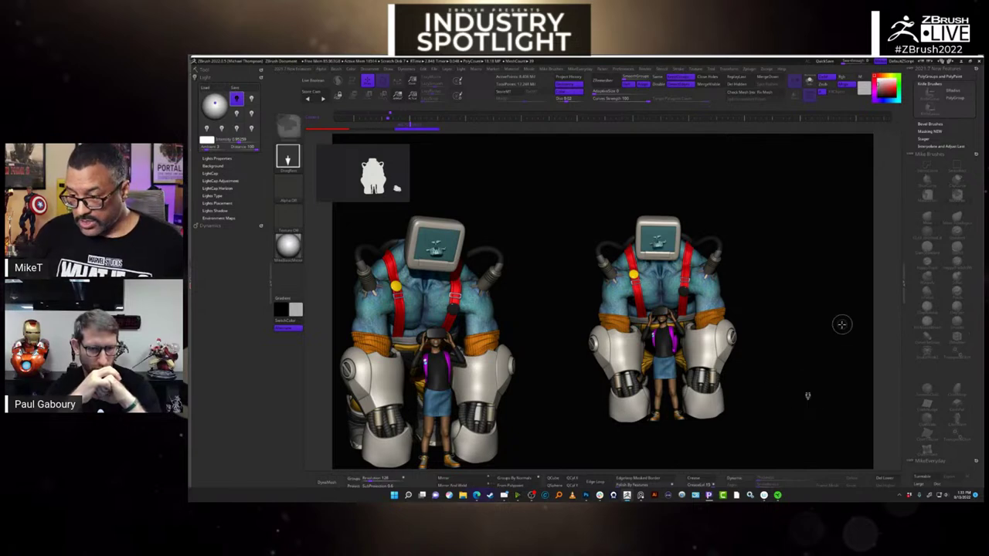
{"action": "key", "text": "ctrl+z"}
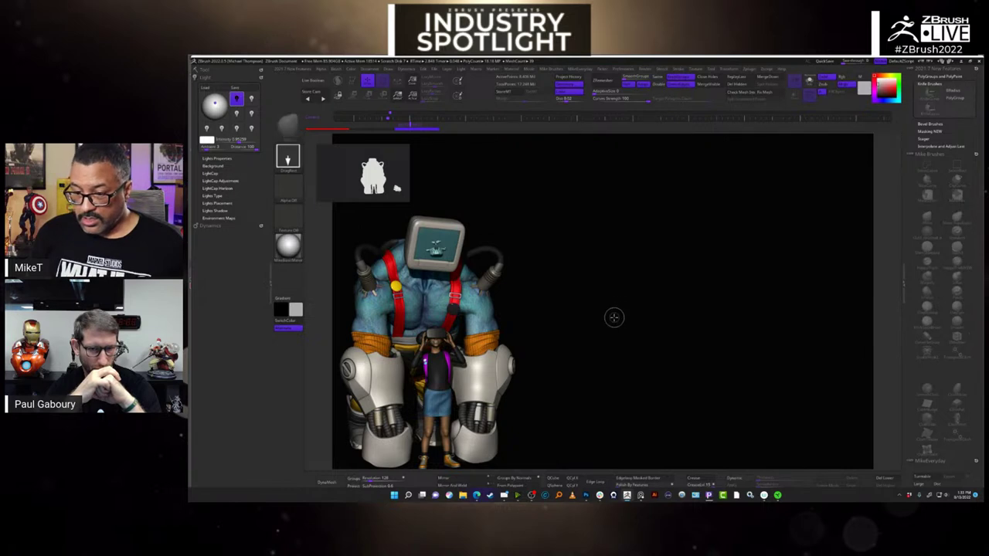
- Draw the figures in the canvas's right half, make them editable, turn them to a side view and enlarge them
{"action": "left_click_drag", "start_coordinate": [614, 316], "coordinate": [613, 453]}
{"action": "key", "text": "t"}
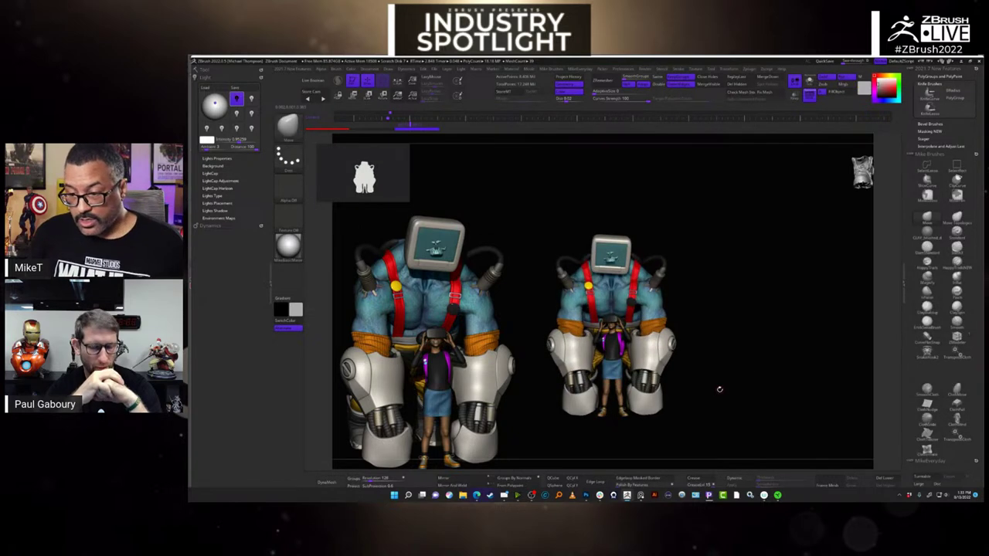
{"action": "left_click_drag", "start_coordinate": [720, 390], "coordinate": [836, 365]}
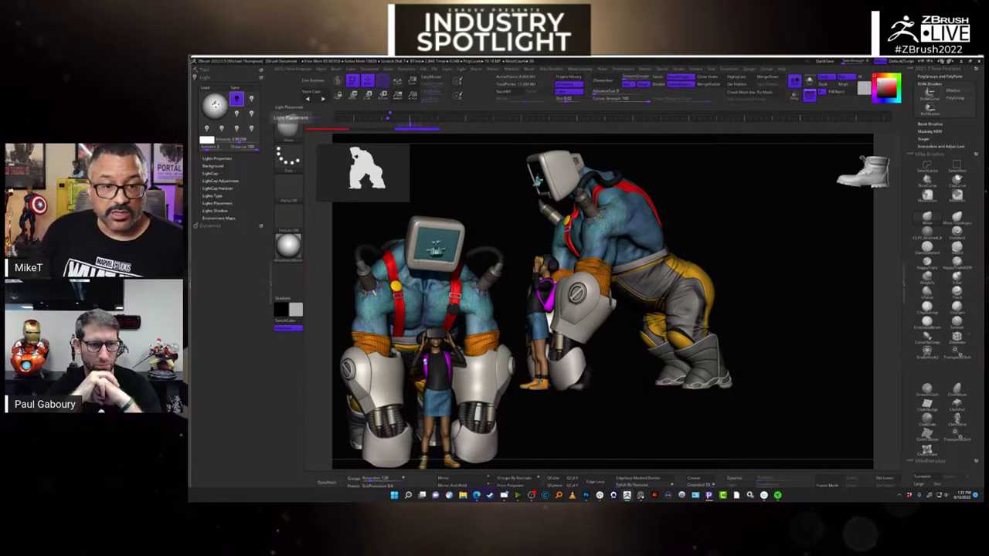
- Move the first light lower on the light sphere, then switch on the second light and place it at the upper right edge
{"action": "left_click_drag", "start_coordinate": [215, 103], "coordinate": [215, 110]}
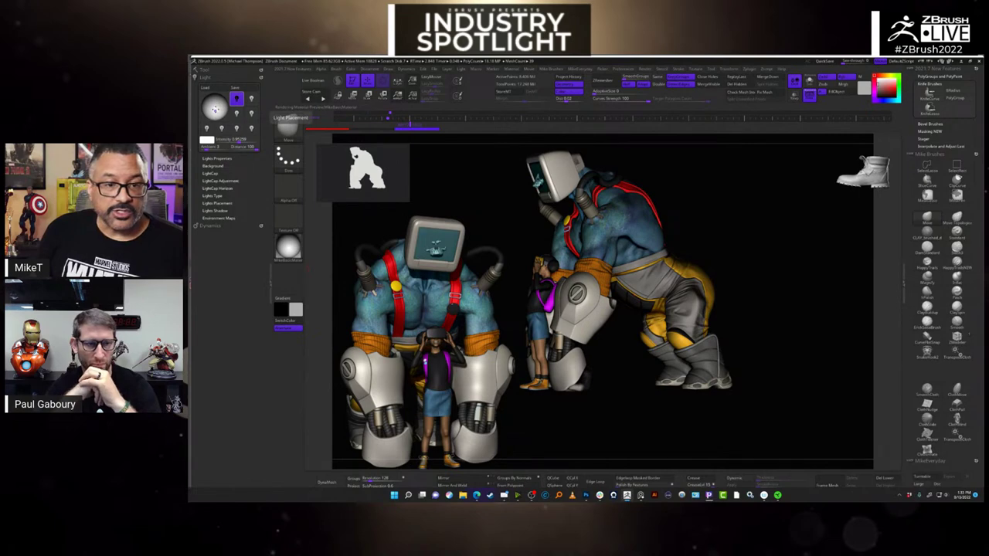
{"action": "left_click_drag", "start_coordinate": [216, 110], "coordinate": [214, 115]}
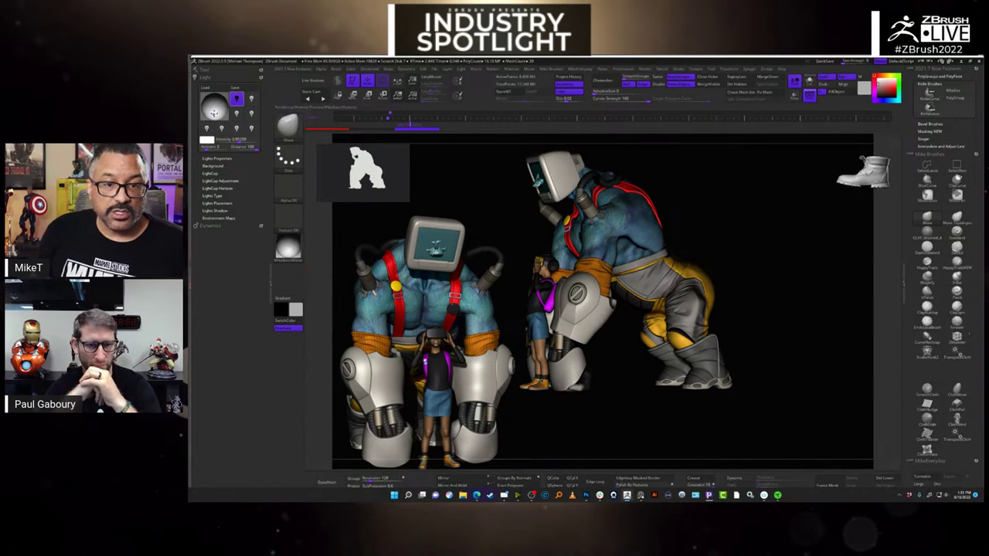
{"action": "left_click", "coordinate": [251, 99]}
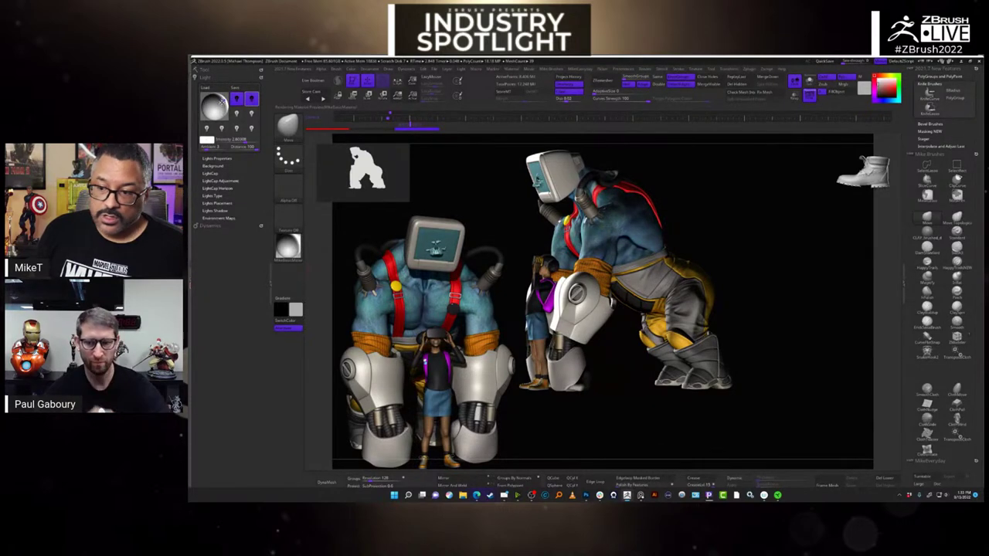
{"action": "left_click_drag", "start_coordinate": [222, 102], "coordinate": [224, 99]}
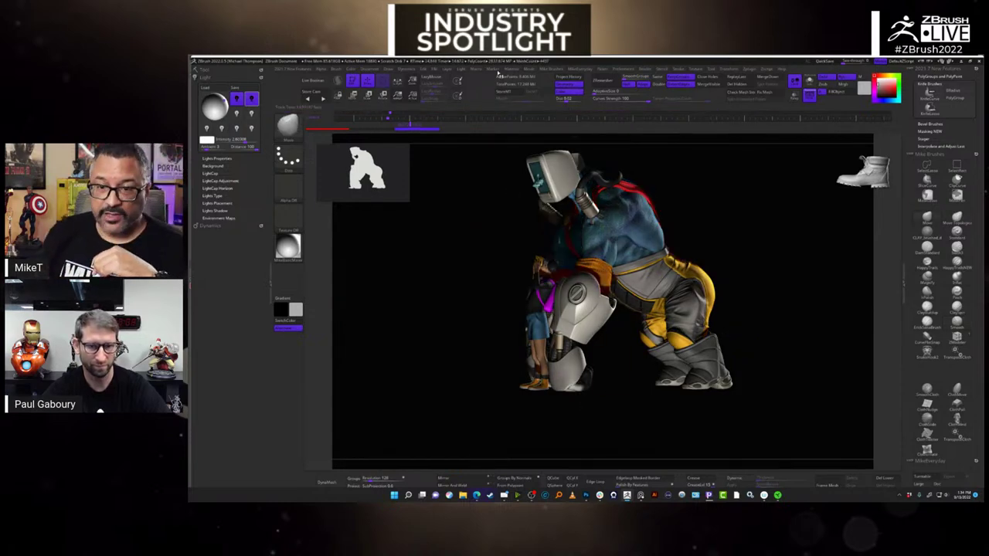
- Bake the side-view figures into their layer and show the document at actual size
{"action": "left_click", "coordinate": [450, 69]}
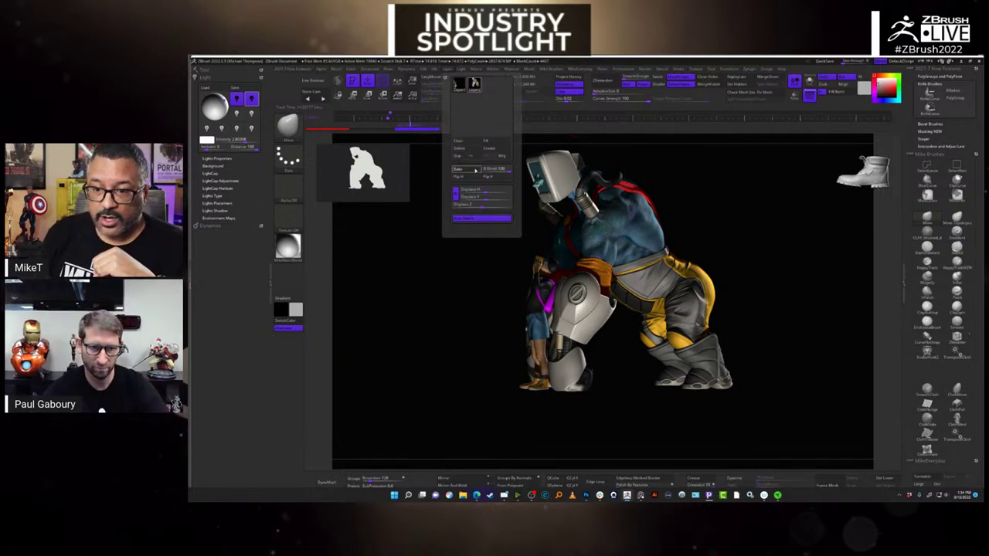
{"action": "left_click", "coordinate": [469, 169]}
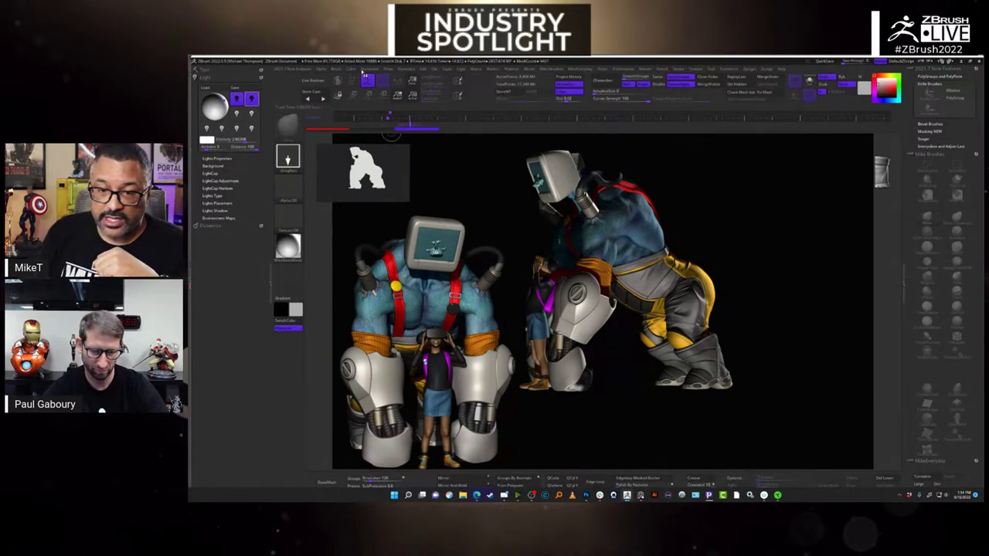
{"action": "left_click", "coordinate": [371, 69]}
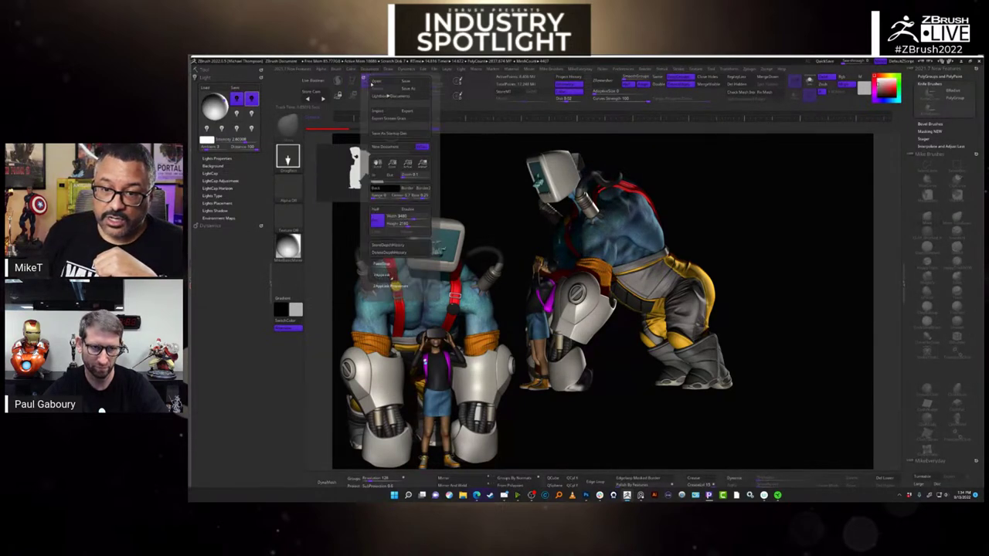
{"action": "left_click", "coordinate": [408, 165]}
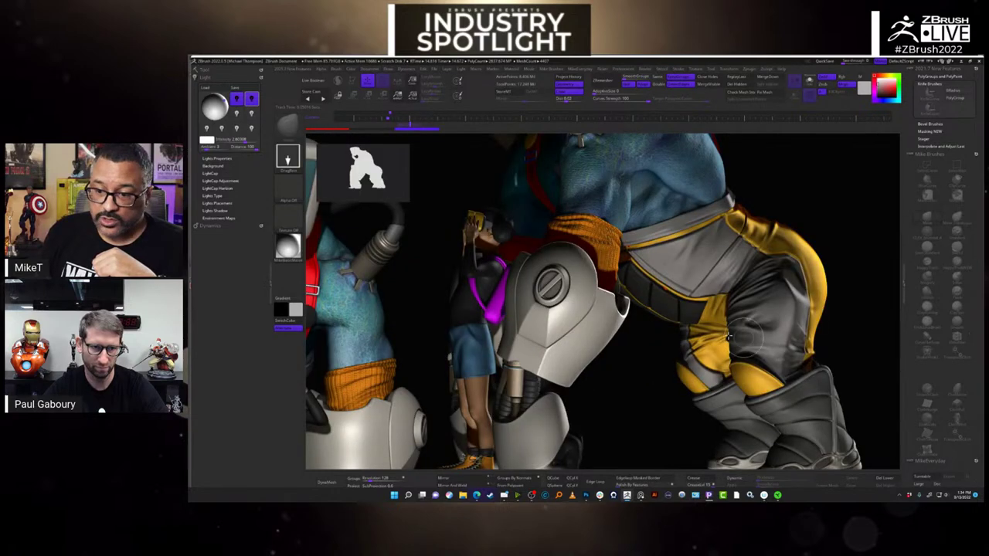
- Export the document as the Photoshop file Approvalcomp.psd into the project's wip photoshop folder
{"action": "left_click", "coordinate": [369, 70]}
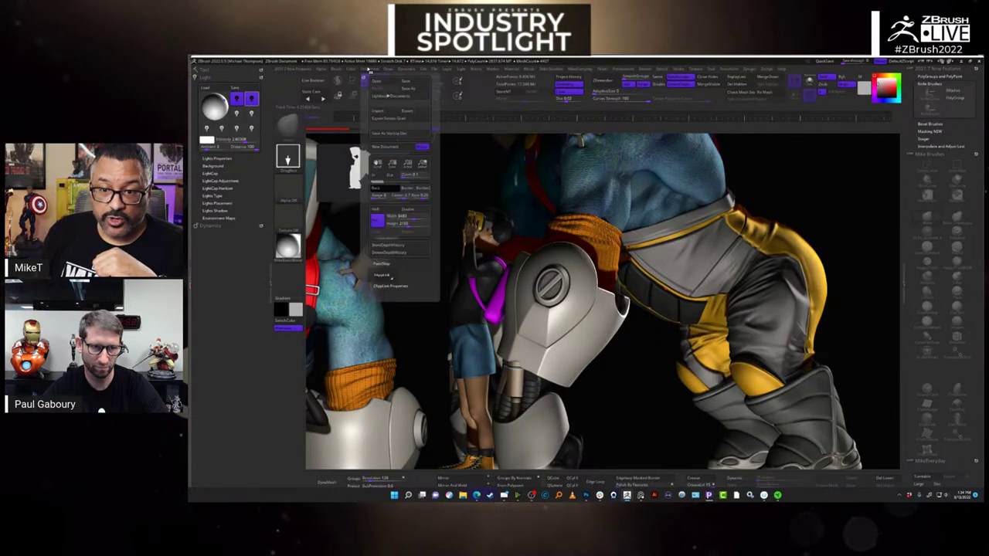
{"action": "left_click", "coordinate": [418, 112]}
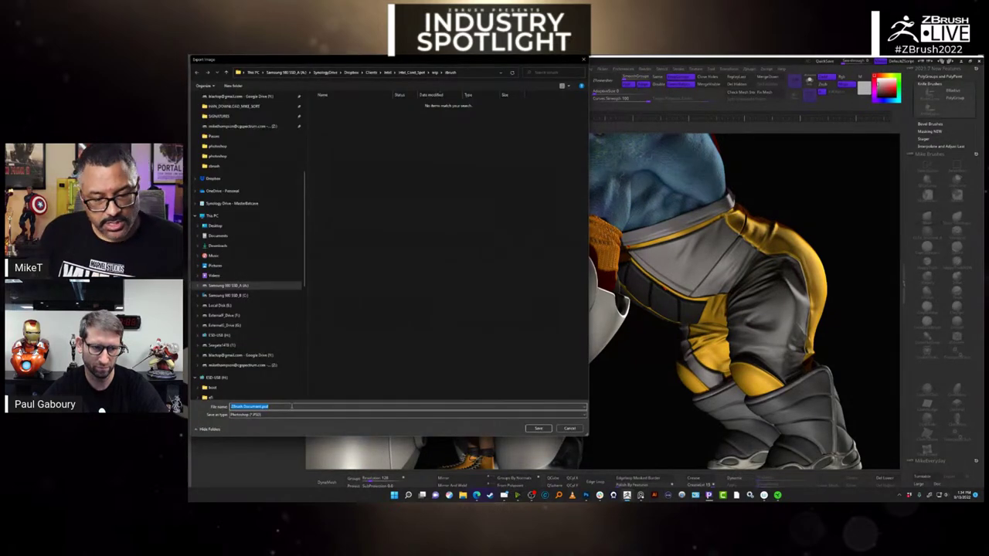
{"action": "left_click", "coordinate": [291, 407]}
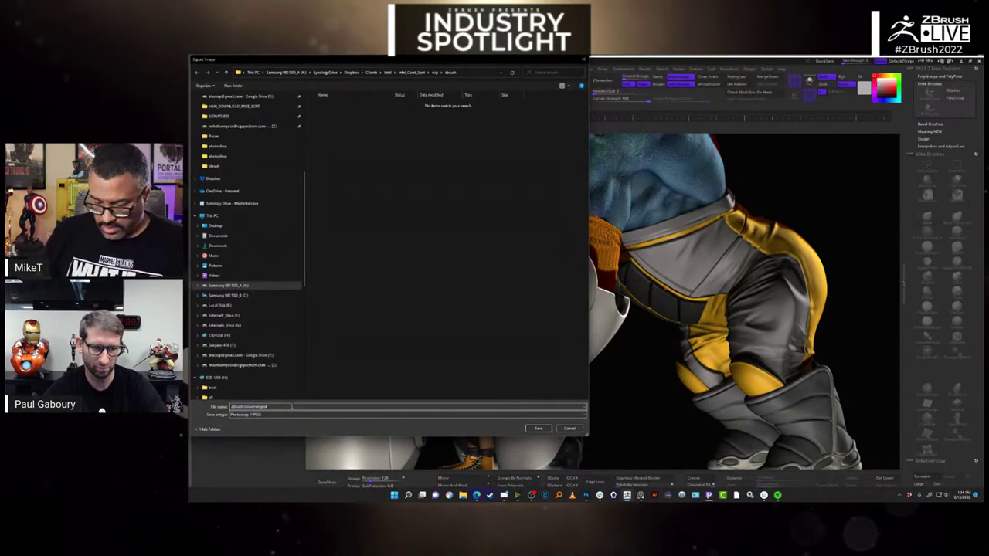
{"action": "key", "text": "BackSpace"}
{"action": "key", "text": "BackSpace"}
{"action": "key", "text": "BackSpace"}
{"action": "key", "text": "BackSpace"}
{"action": "key", "text": "BackSpace"}
{"action": "key", "text": "BackSpace"}
{"action": "key", "text": "BackSpace"}
{"action": "key", "text": "BackSpace"}
{"action": "key", "text": "BackSpace"}
{"action": "key", "text": "BackSpace"}
{"action": "key", "text": "BackSpace"}
{"action": "key", "text": "BackSpace"}
{"action": "key", "text": "BackSpace"}
{"action": "key", "text": "BackSpace"}
{"action": "type", "text": "fl"}
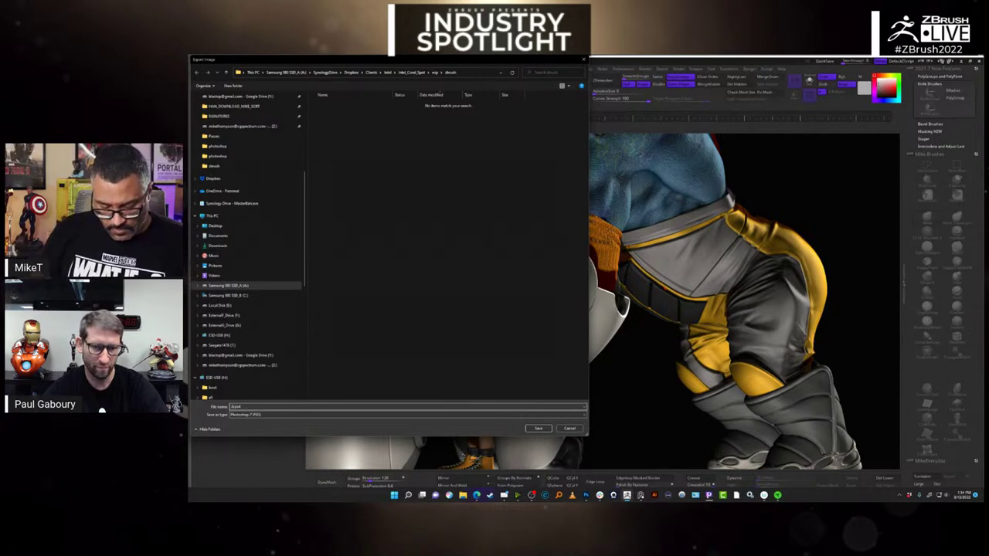
{"action": "type", "text": "proval"}
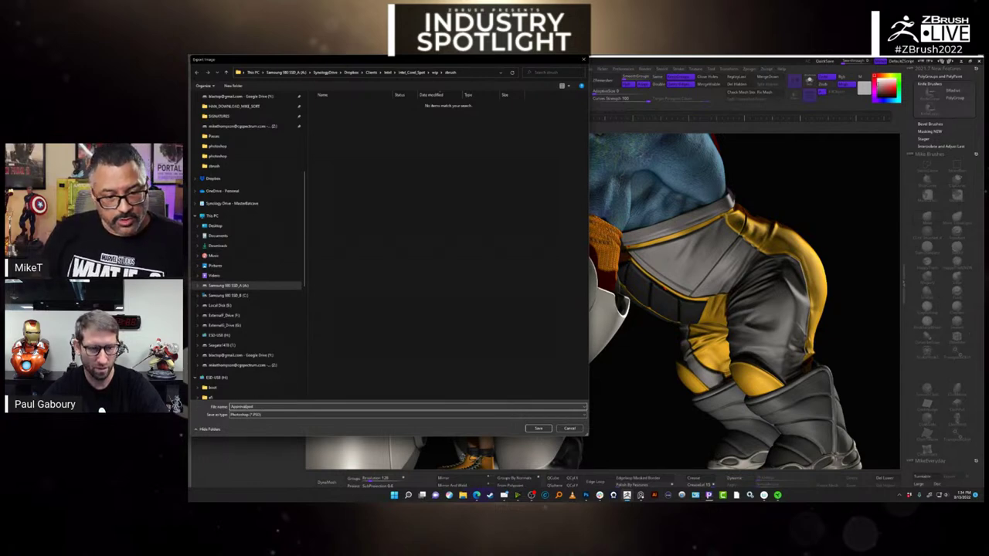
{"action": "type", "text": "_entry"}
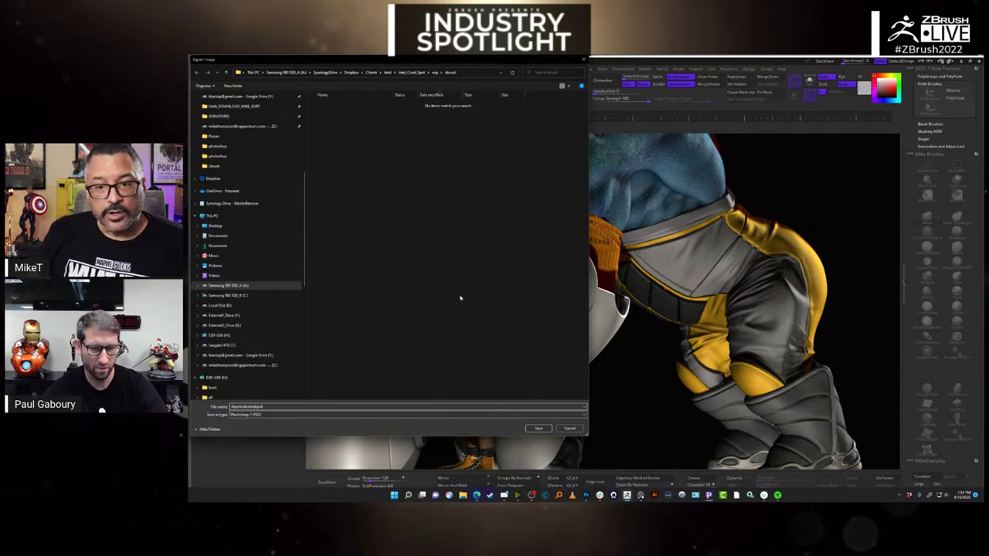
{"action": "left_click", "coordinate": [435, 72]}
{"action": "double_click", "coordinate": [331, 134]}
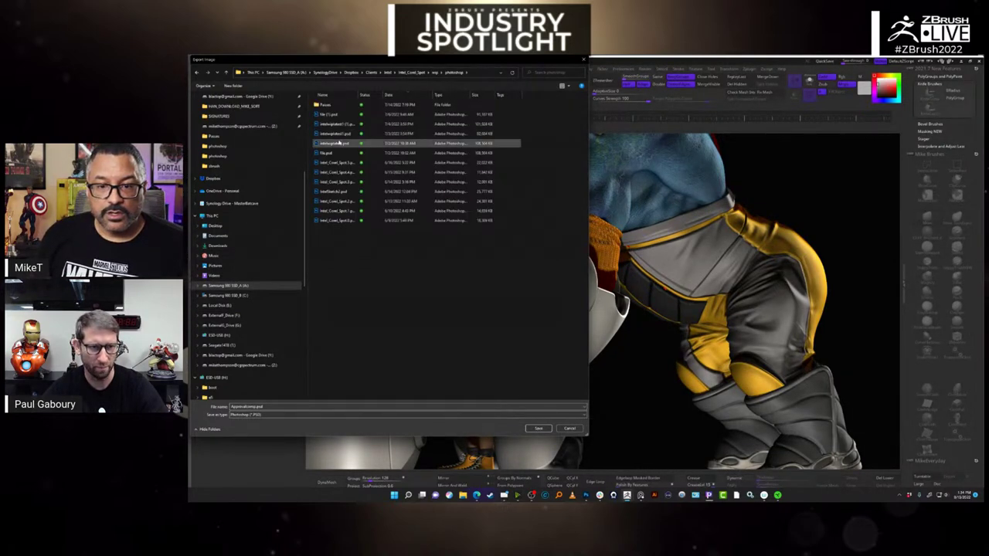
{"action": "left_click", "coordinate": [539, 430]}
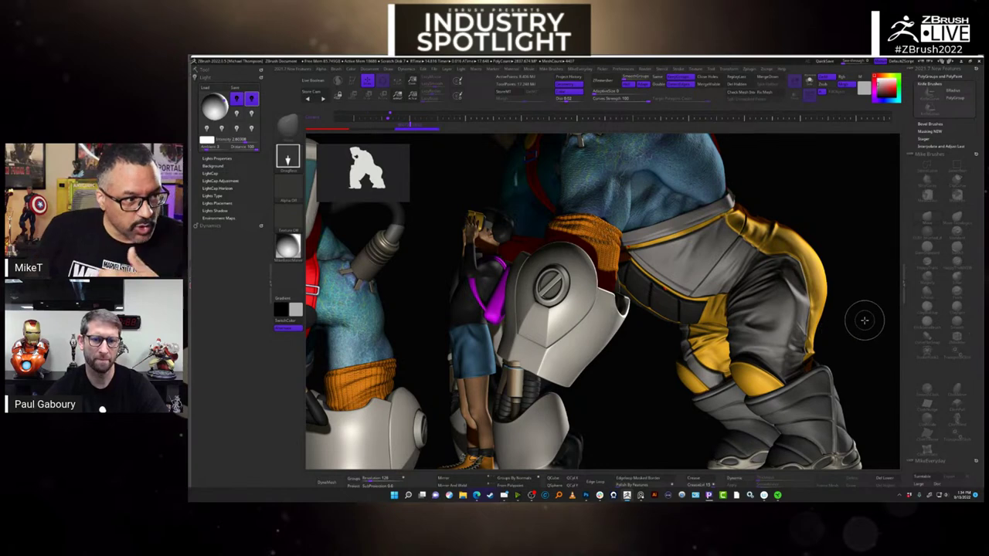
- Open the recently exported Approvalcomp.psd in Photoshop
{"action": "key", "text": "super"}
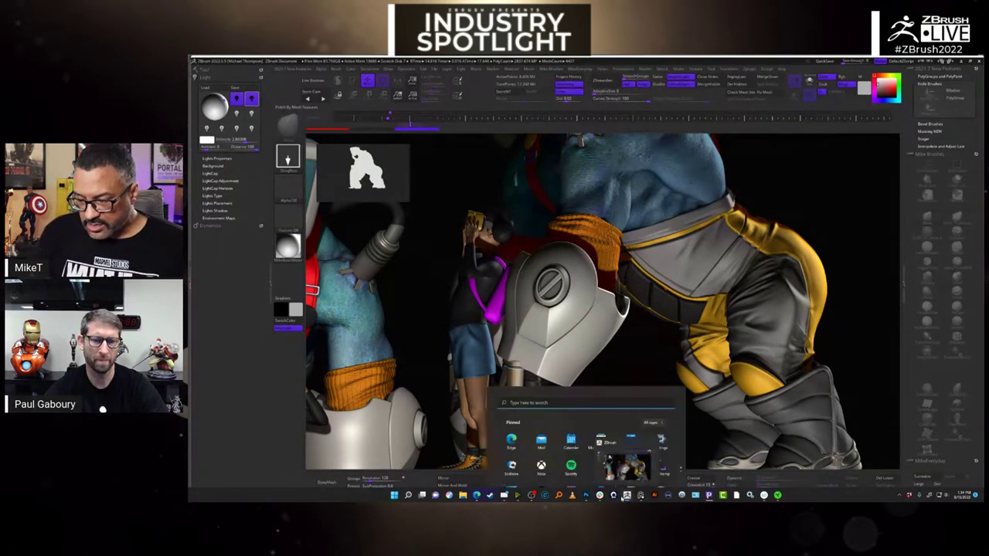
{"action": "mouse_move", "coordinate": [599, 487]}
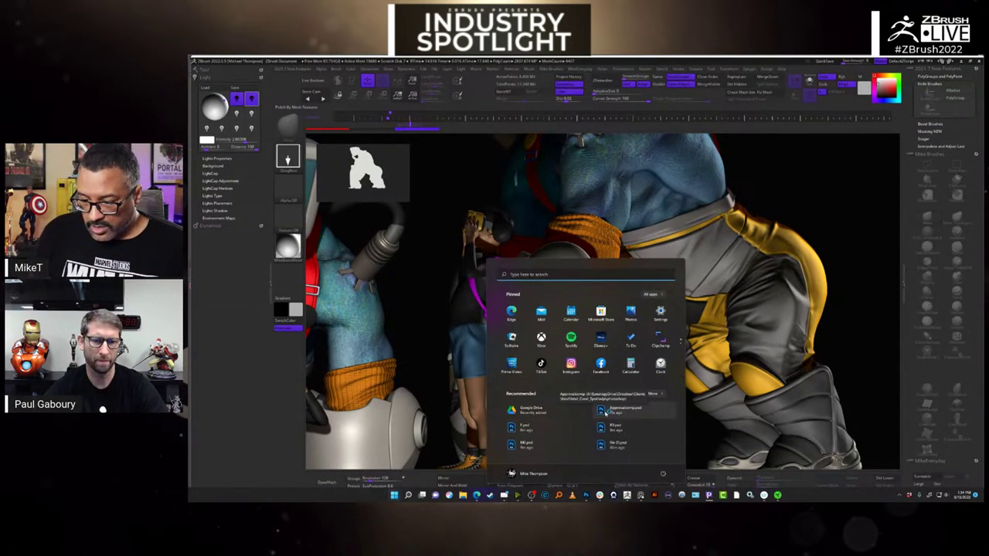
{"action": "left_click", "coordinate": [607, 411]}
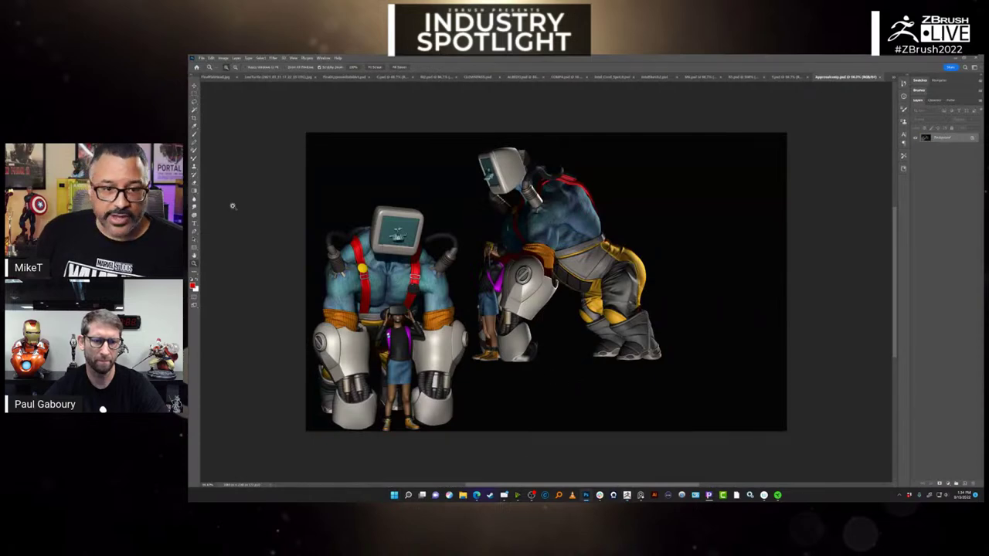
- Crop away part of the empty black area beside the side-view figure
{"action": "left_click", "coordinate": [194, 112]}
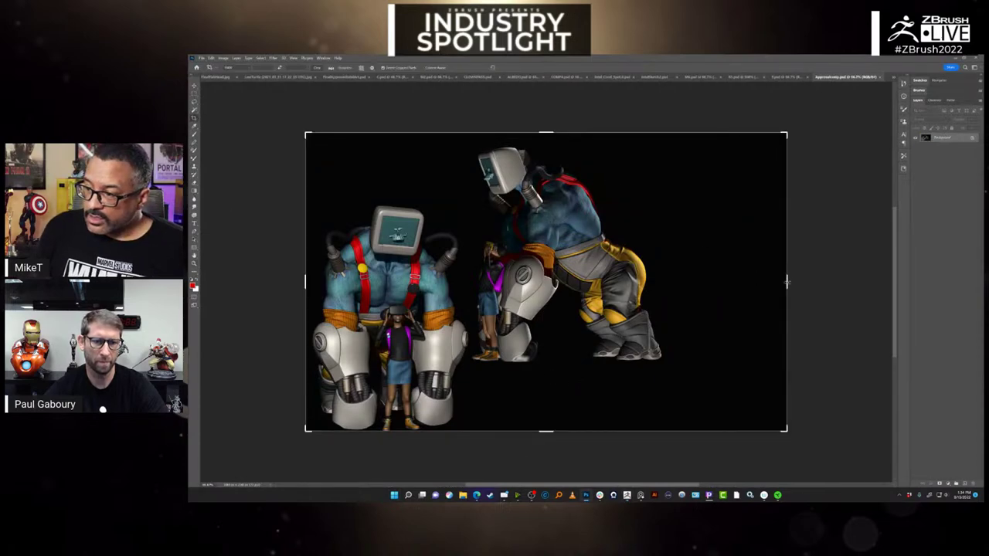
{"action": "left_click_drag", "start_coordinate": [787, 282], "coordinate": [733, 283]}
{"action": "key", "text": "Return"}
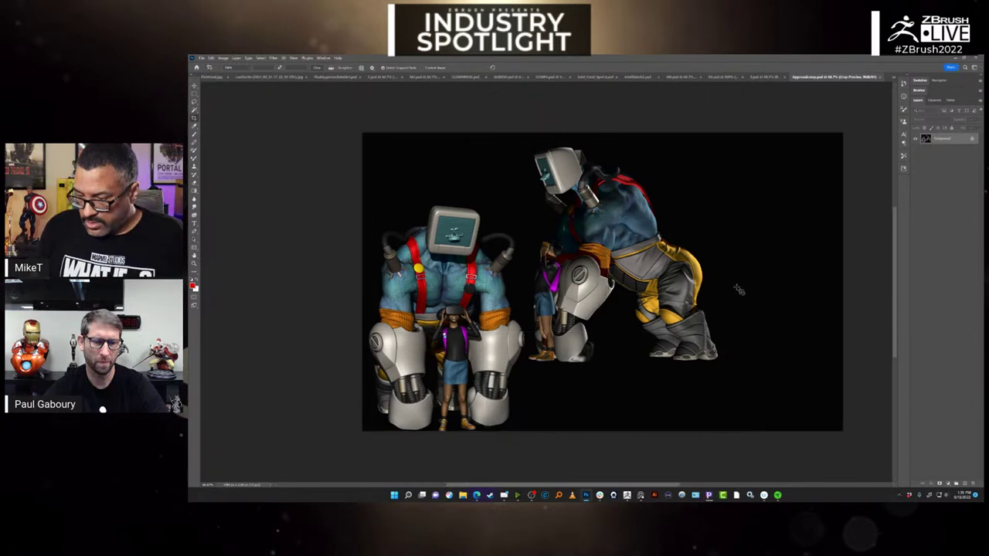
{"action": "key", "text": "ctrl+l"}
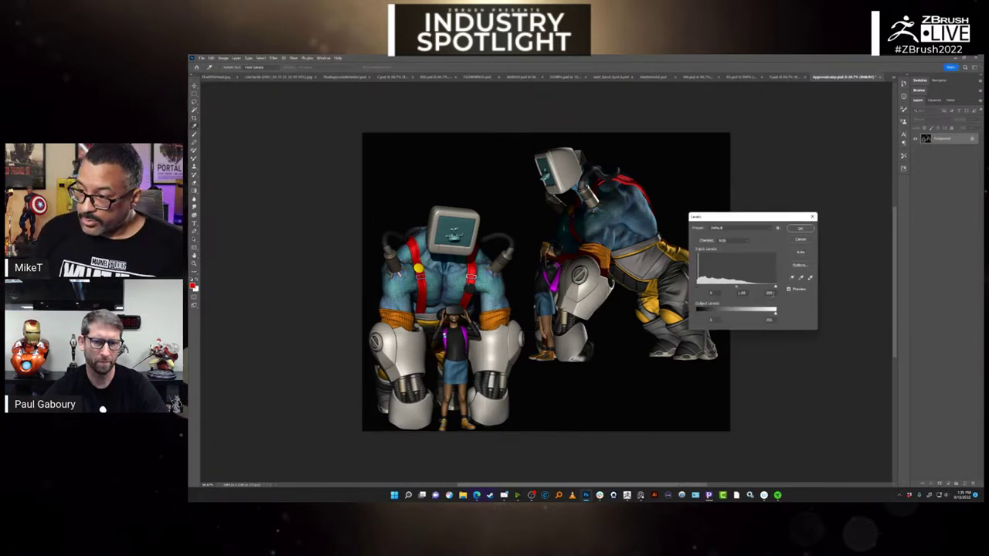
{"action": "left_click_drag", "start_coordinate": [776, 288], "coordinate": [723, 288]}
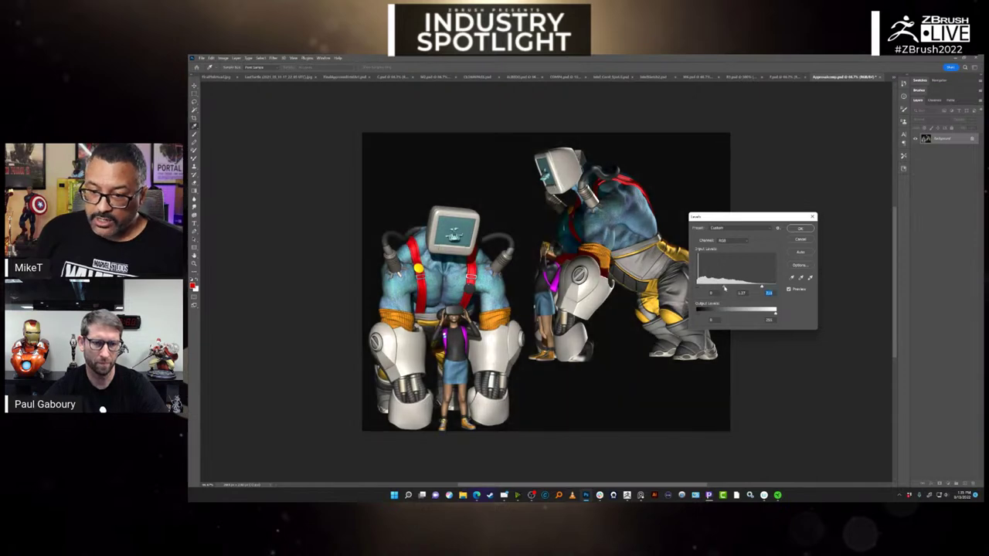
{"action": "left_click", "coordinate": [811, 218]}
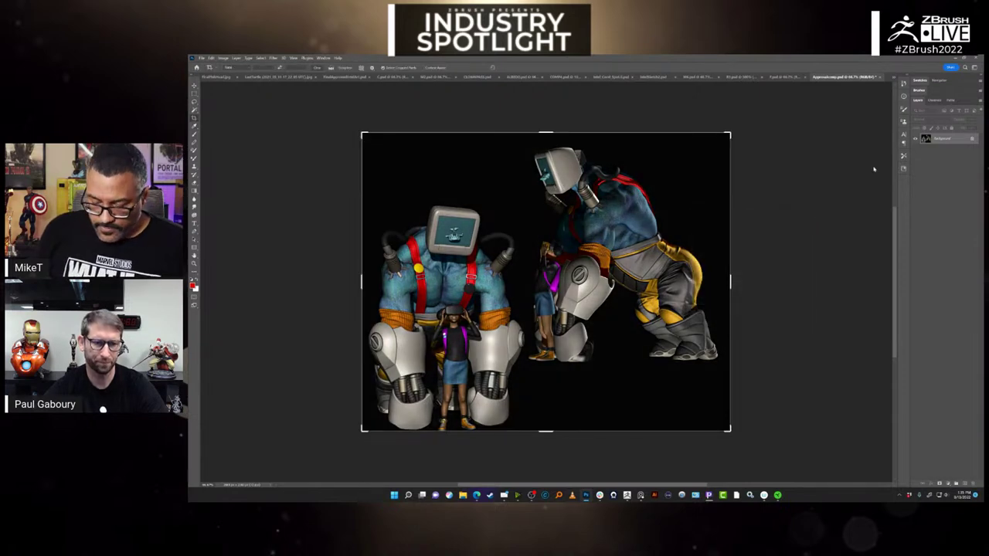
- Leave the crop, add a new layer above the background, and reduce the Brush size for markup
{"action": "key", "text": "ctrl+0"}
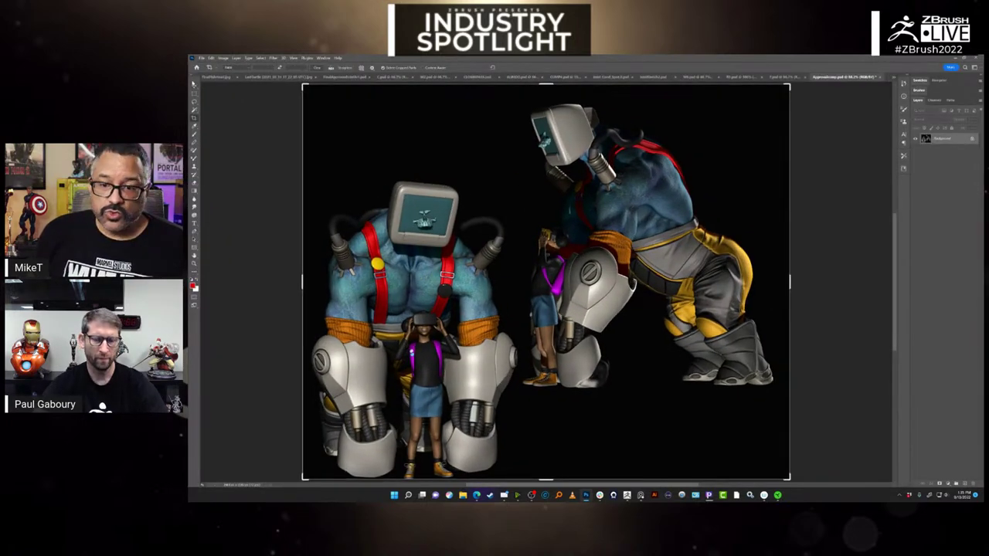
{"action": "left_click", "coordinate": [194, 86]}
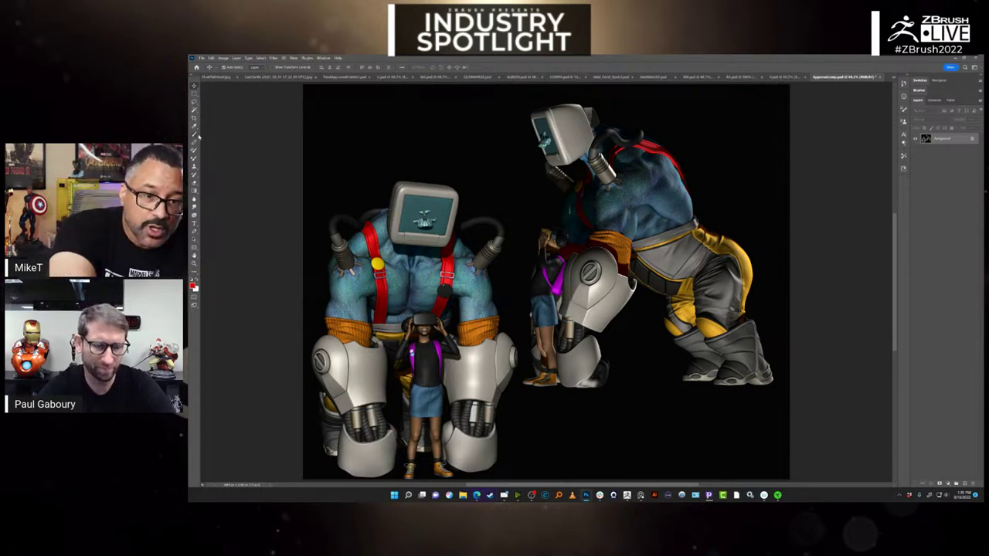
{"action": "key", "text": "b"}
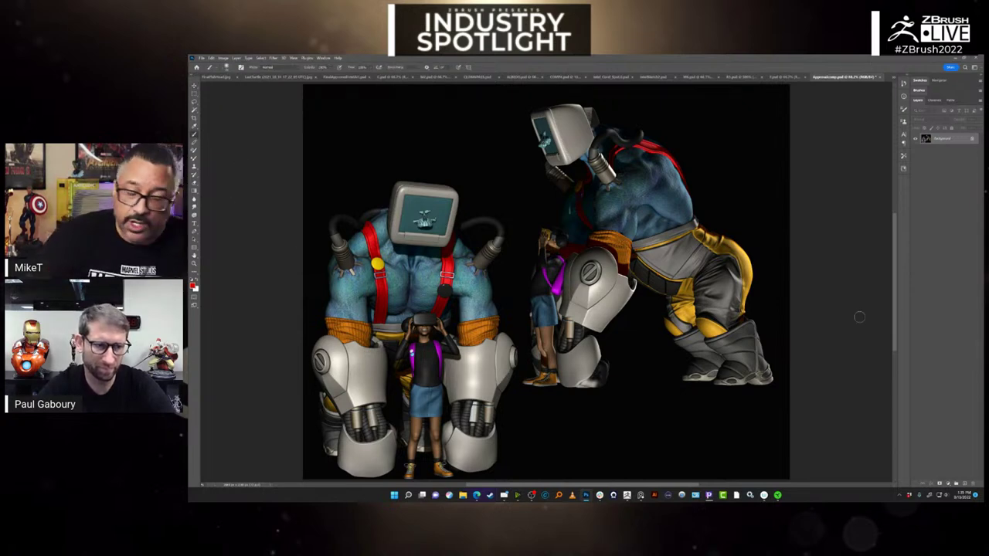
{"action": "left_click", "coordinate": [966, 484]}
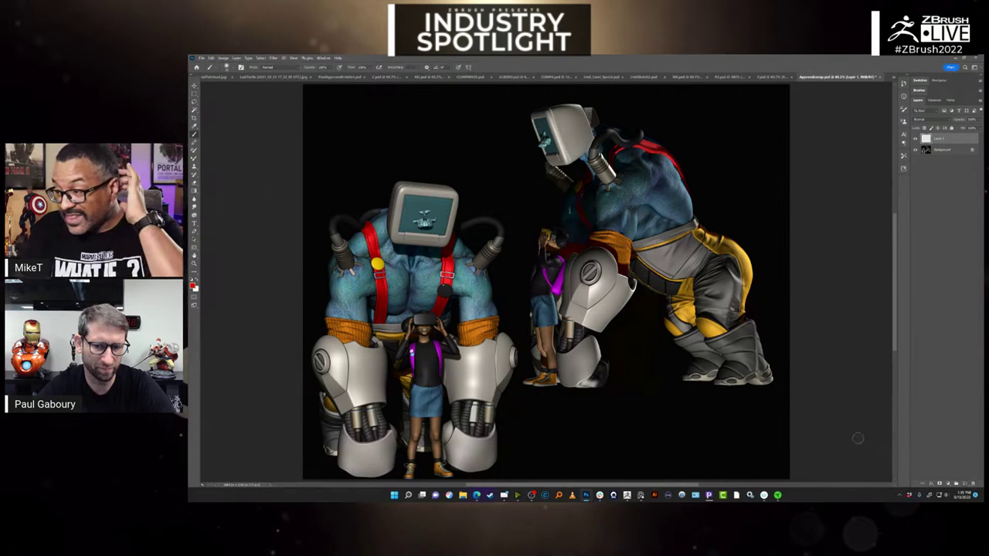
{"action": "right_click", "coordinate": [670, 396]}
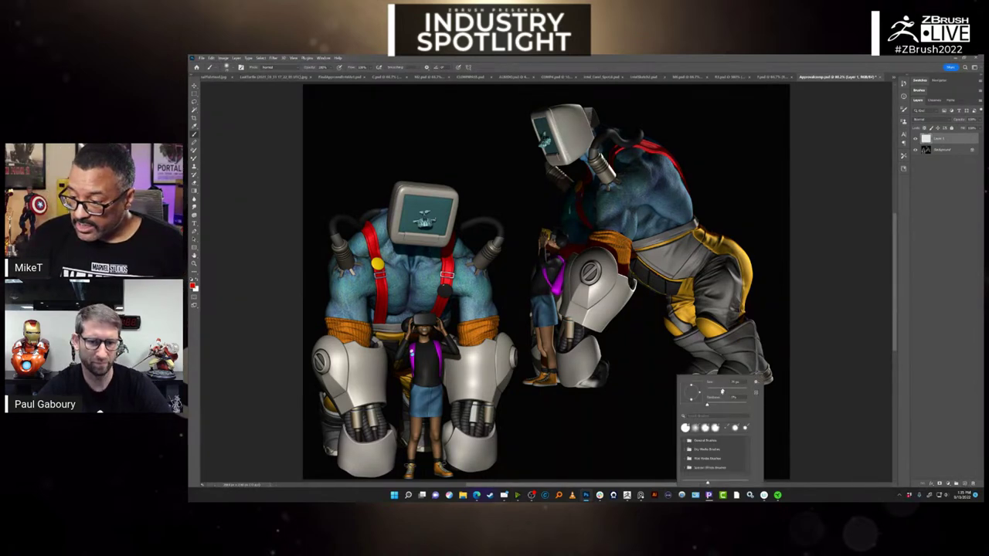
{"action": "left_click_drag", "start_coordinate": [723, 393], "coordinate": [712, 396]}
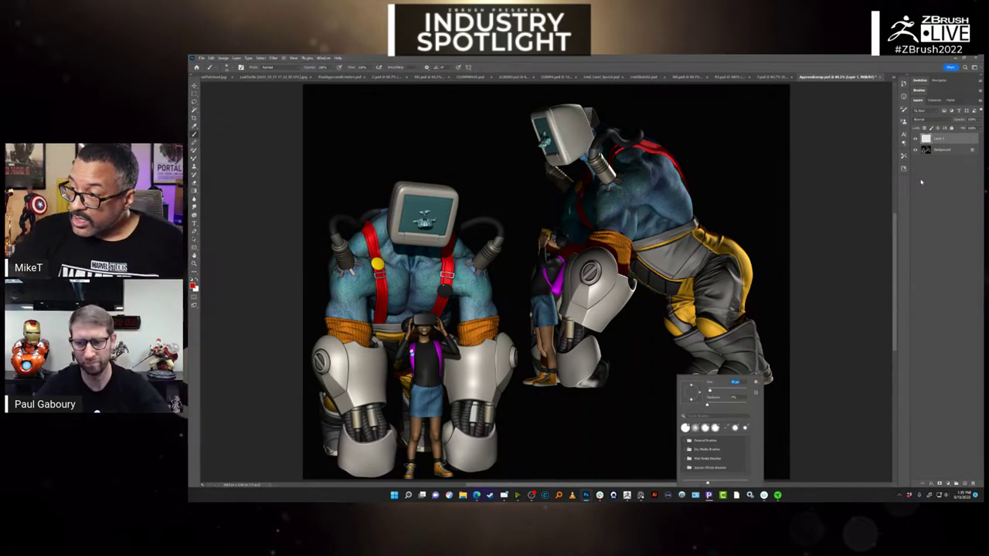
- Reset the default colours and set the foreground colour to a bright saturated red
{"action": "left_click", "coordinate": [192, 280]}
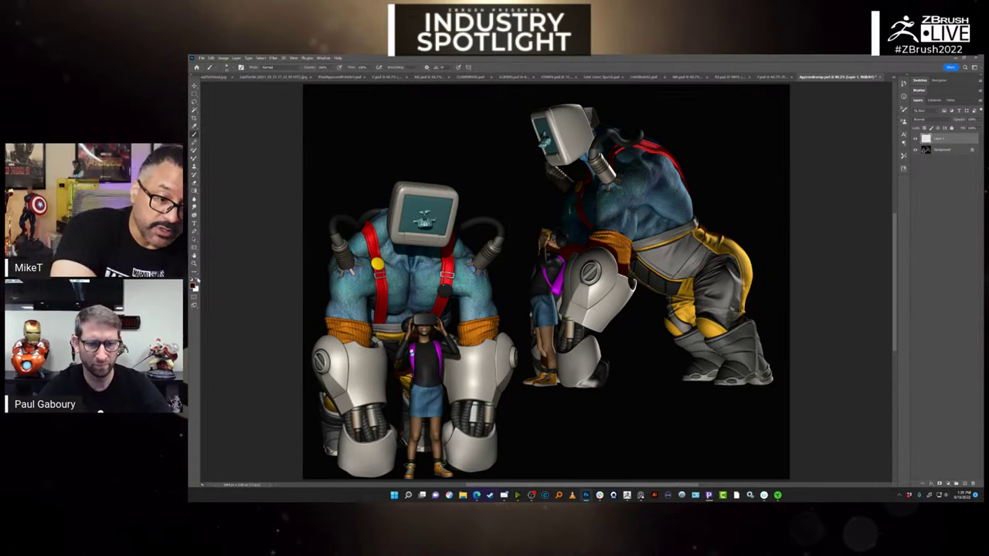
{"action": "left_click", "coordinate": [194, 287]}
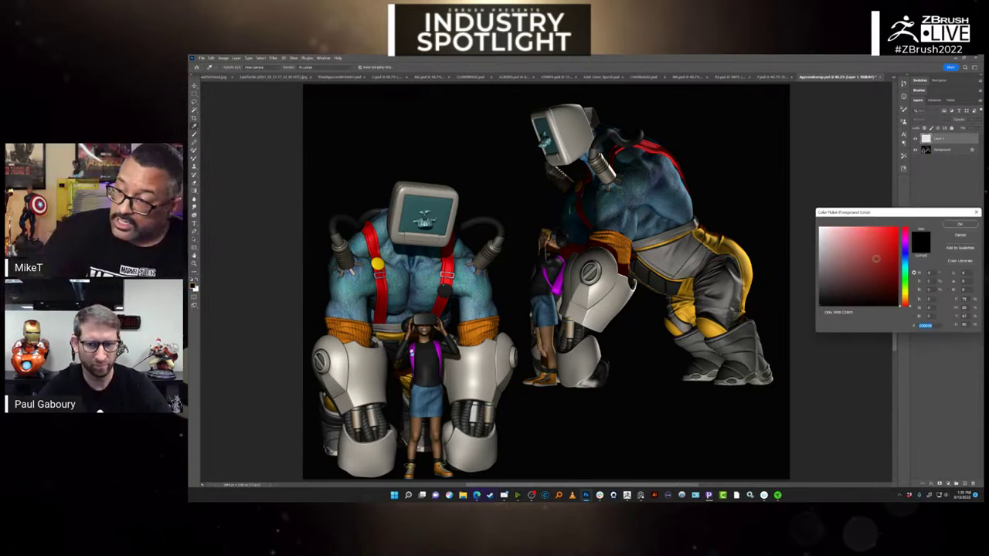
{"action": "left_click", "coordinate": [892, 236]}
{"action": "key", "text": "Return"}
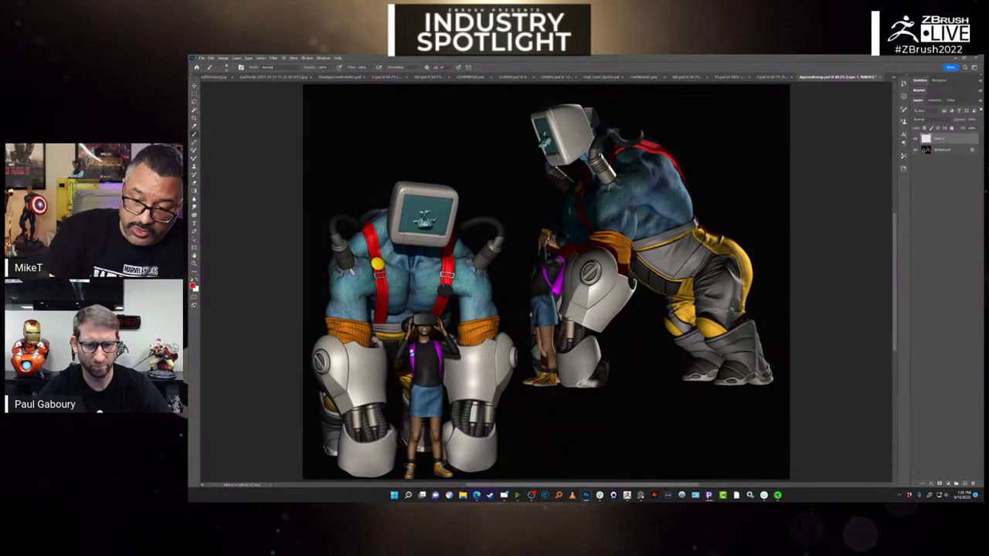
- Handwrite "INTEL" with a small logo scribble beneath it on the front-view robot's forearm beside the girl
{"action": "mouse_move", "coordinate": [457, 361]}
{"action": "left_mouse_down"}
{"action": "mouse_move", "coordinate": [465, 376]}
{"action": "mouse_move", "coordinate": [477, 363]}
{"action": "left_mouse_up"}
{"action": "mouse_move", "coordinate": [466, 358]}
{"action": "left_mouse_down"}
{"action": "mouse_move", "coordinate": [479, 347]}
{"action": "mouse_move", "coordinate": [484, 356]}
{"action": "left_mouse_up"}
{"action": "left_click_drag", "start_coordinate": [476, 353], "coordinate": [490, 352]}
{"action": "mouse_move", "coordinate": [472, 386]}
{"action": "left_mouse_down"}
{"action": "mouse_move", "coordinate": [494, 376]}
{"action": "mouse_move", "coordinate": [473, 378]}
{"action": "mouse_move", "coordinate": [504, 352]}
{"action": "left_mouse_up"}
- Draw an arrow to the forearm and handwrite the note "ADD LOGOS RACE INSP." in the black area below it
{"action": "left_click_drag", "start_coordinate": [554, 436], "coordinate": [512, 400]}
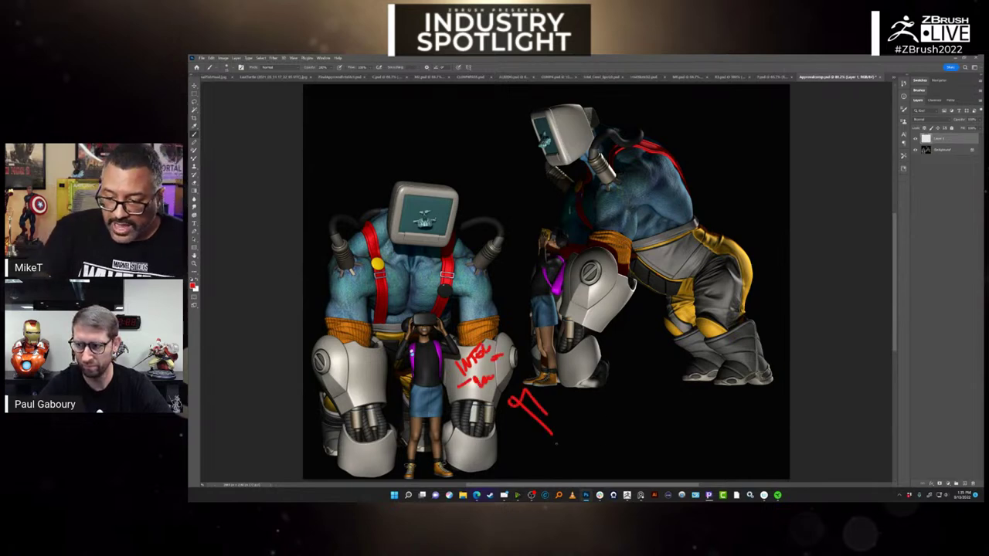
{"action": "mouse_move", "coordinate": [555, 452]}
{"action": "left_mouse_down"}
{"action": "mouse_move", "coordinate": [573, 427]}
{"action": "mouse_move", "coordinate": [572, 464]}
{"action": "mouse_move", "coordinate": [589, 442]}
{"action": "left_mouse_up"}
{"action": "left_click_drag", "start_coordinate": [592, 443], "coordinate": [600, 437]}
{"action": "left_click_drag", "start_coordinate": [605, 422], "coordinate": [607, 427]}
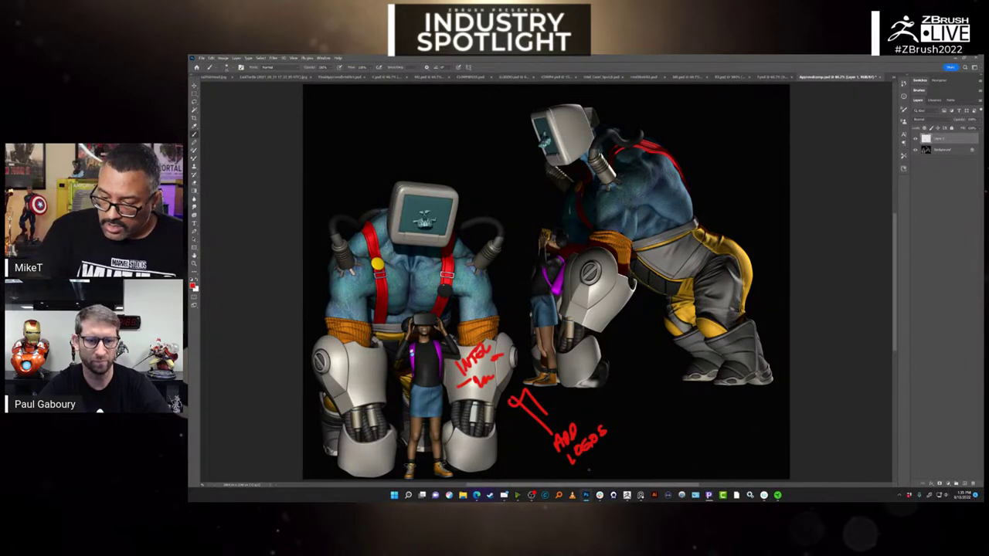
{"action": "mouse_move", "coordinate": [578, 474]}
{"action": "left_mouse_down"}
{"action": "mouse_move", "coordinate": [605, 452]}
{"action": "mouse_move", "coordinate": [616, 458]}
{"action": "mouse_move", "coordinate": [635, 445]}
{"action": "left_mouse_up"}
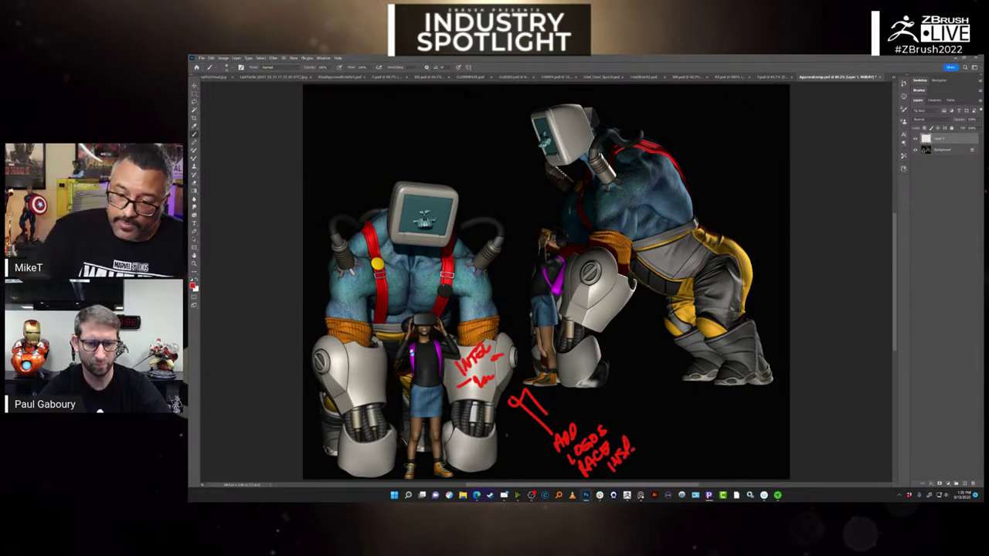
- Draw a second arrow towards the forearm's lower pistons and handwrite a short note at its tail, beside "ADD"
{"action": "mouse_move", "coordinate": [498, 401]}
{"action": "left_mouse_down"}
{"action": "mouse_move", "coordinate": [523, 445]}
{"action": "mouse_move", "coordinate": [511, 416]}
{"action": "left_mouse_up"}
{"action": "left_click_drag", "start_coordinate": [523, 461], "coordinate": [531, 473]}
{"action": "left_click_drag", "start_coordinate": [520, 459], "coordinate": [540, 463]}
{"action": "left_click_drag", "start_coordinate": [536, 450], "coordinate": [549, 442]}
{"action": "left_click_drag", "start_coordinate": [545, 452], "coordinate": [555, 439]}
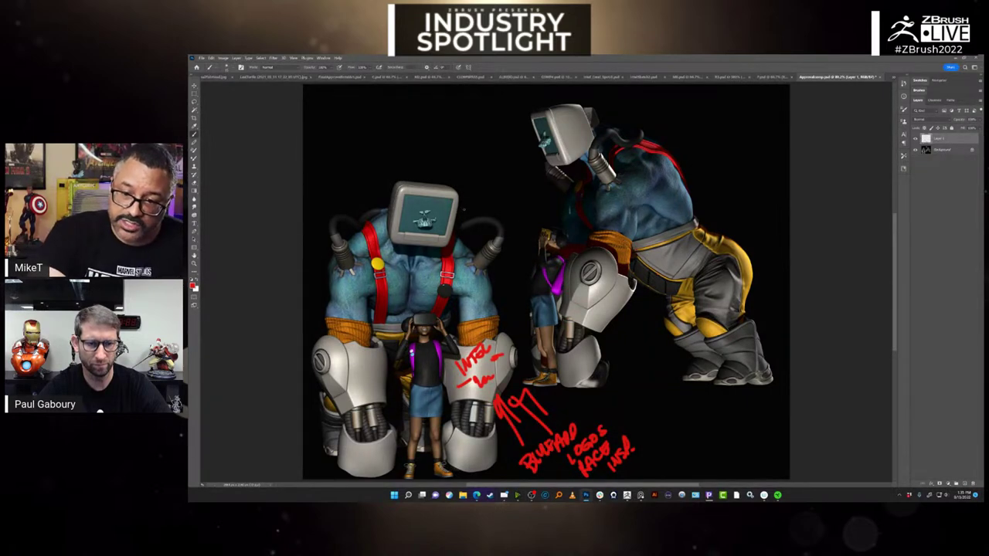
- Draw a leader line from the front-view TV screen and handwrite "CRT" with a "1/2" note beneath it
{"action": "mouse_move", "coordinate": [445, 204]}
{"action": "left_mouse_down"}
{"action": "mouse_move", "coordinate": [470, 152]}
{"action": "mouse_move", "coordinate": [506, 117]}
{"action": "mouse_move", "coordinate": [511, 126]}
{"action": "left_mouse_up"}
{"action": "left_click_drag", "start_coordinate": [495, 114], "coordinate": [516, 104]}
{"action": "left_click_drag", "start_coordinate": [506, 108], "coordinate": [502, 122]}
{"action": "left_click_drag", "start_coordinate": [471, 173], "coordinate": [479, 183]}
{"action": "mouse_move", "coordinate": [476, 183]}
{"action": "left_mouse_down"}
{"action": "mouse_move", "coordinate": [490, 171]}
{"action": "mouse_move", "coordinate": [497, 184]}
{"action": "left_mouse_up"}
{"action": "left_click_drag", "start_coordinate": [491, 167], "coordinate": [527, 136]}
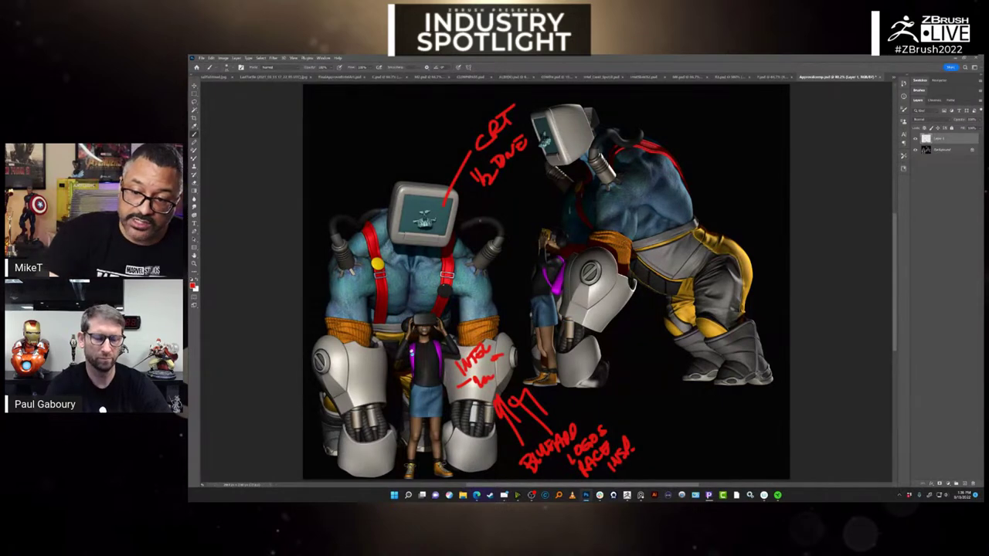
- Reduce the brush size and sketch red zigzag hatching along both shoulder hoses of the front-view robot
{"action": "right_click", "coordinate": [487, 232]}
{"action": "left_click_drag", "start_coordinate": [516, 244], "coordinate": [514, 244]}
{"action": "left_click", "coordinate": [474, 222]}
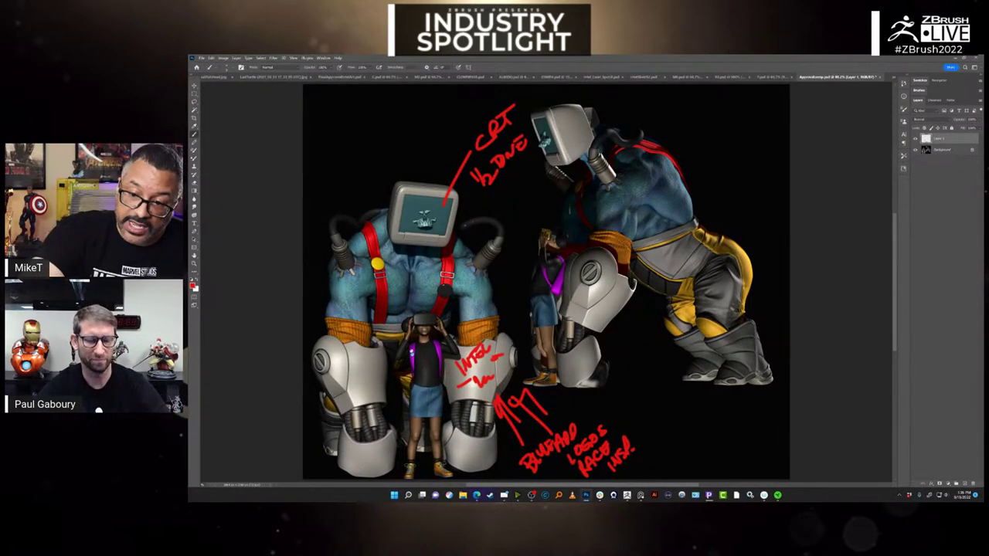
{"action": "mouse_move", "coordinate": [461, 228]}
{"action": "left_mouse_down"}
{"action": "mouse_move", "coordinate": [481, 220]}
{"action": "mouse_move", "coordinate": [505, 230]}
{"action": "mouse_move", "coordinate": [471, 216]}
{"action": "mouse_move", "coordinate": [485, 215]}
{"action": "mouse_move", "coordinate": [506, 228]}
{"action": "left_mouse_up"}
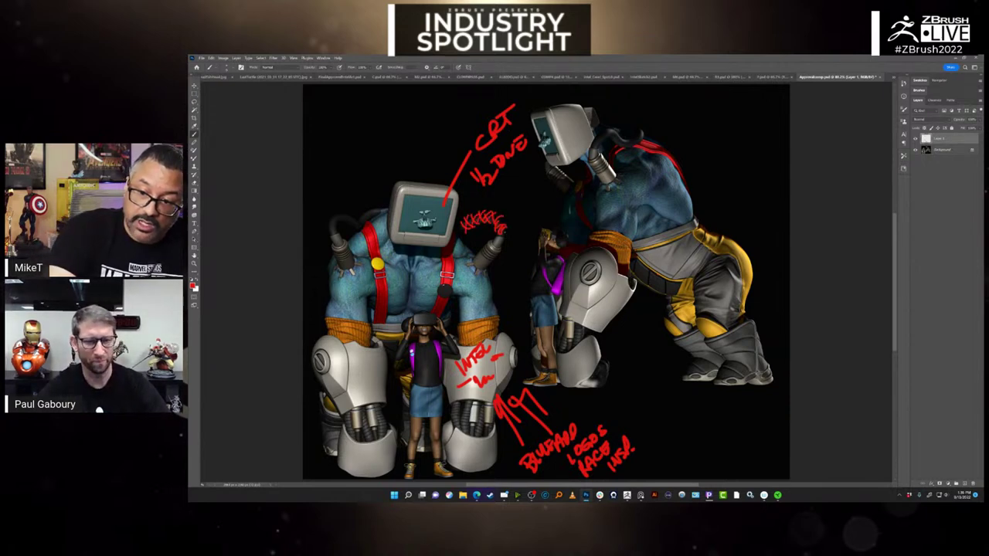
{"action": "mouse_move", "coordinate": [329, 232]}
{"action": "left_mouse_down"}
{"action": "mouse_move", "coordinate": [355, 206]}
{"action": "mouse_move", "coordinate": [340, 220]}
{"action": "mouse_move", "coordinate": [377, 205]}
{"action": "left_mouse_up"}
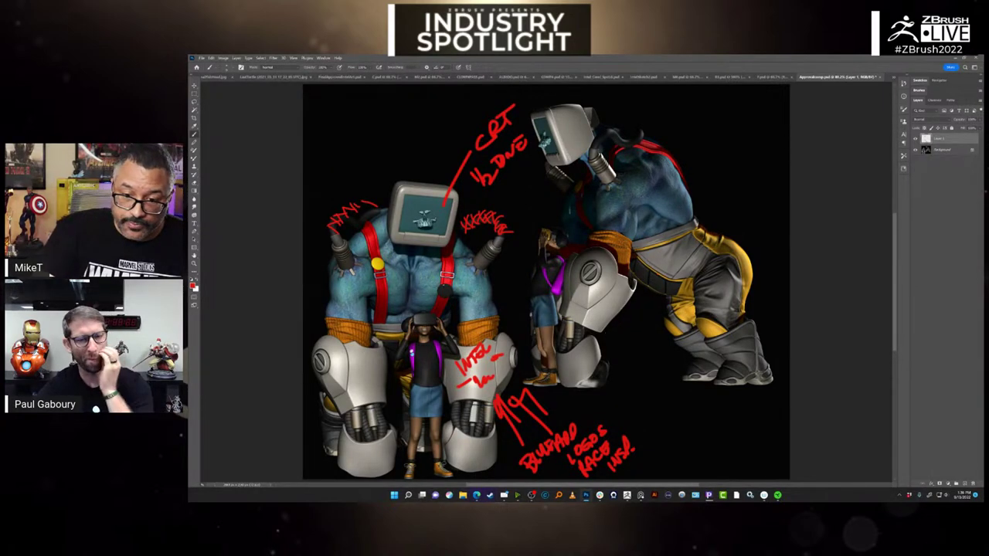
- Scribble logo placeholders on the two suspender badges and on the front of the girl's shirt
{"action": "left_click_drag", "start_coordinate": [375, 260], "coordinate": [381, 268]}
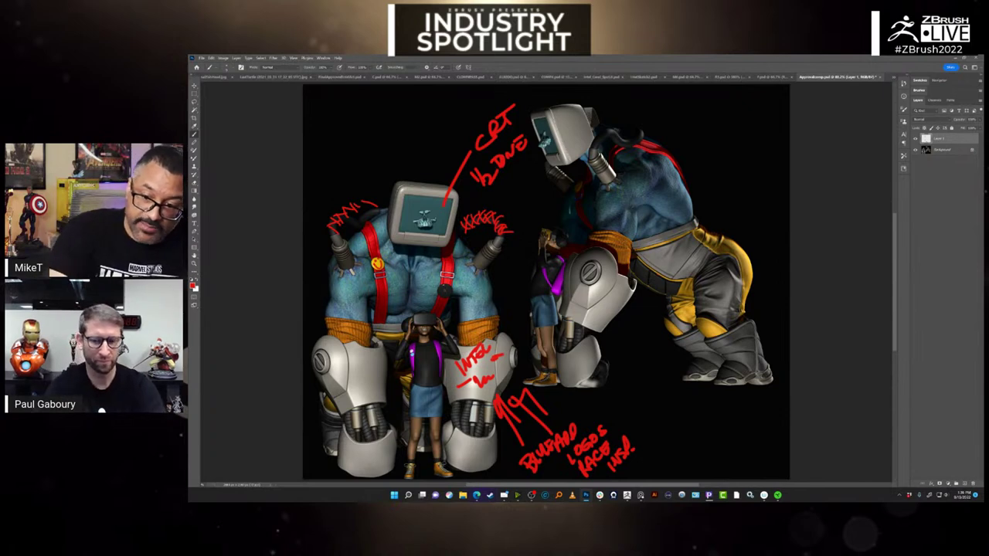
{"action": "left_click_drag", "start_coordinate": [443, 285], "coordinate": [454, 294]}
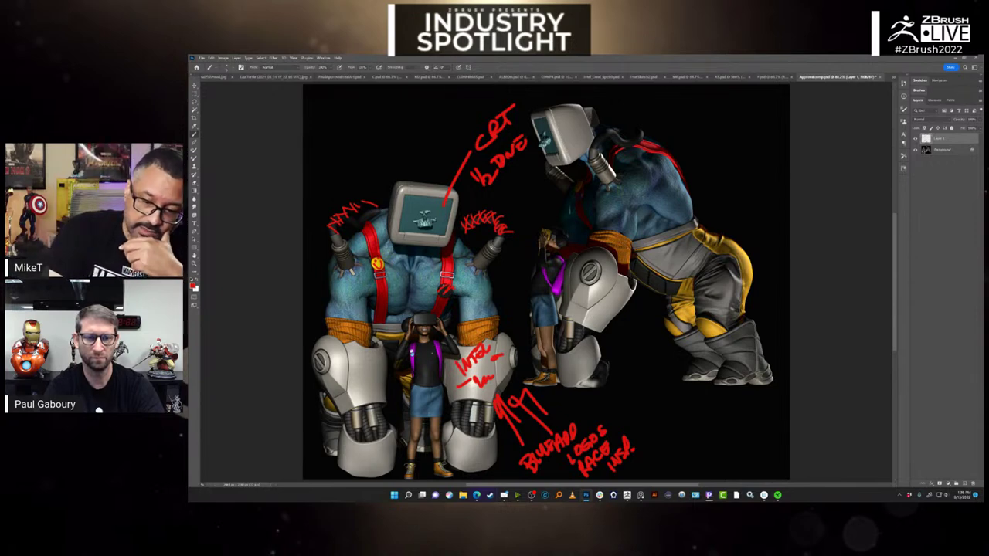
{"action": "left_click_drag", "start_coordinate": [420, 346], "coordinate": [438, 362]}
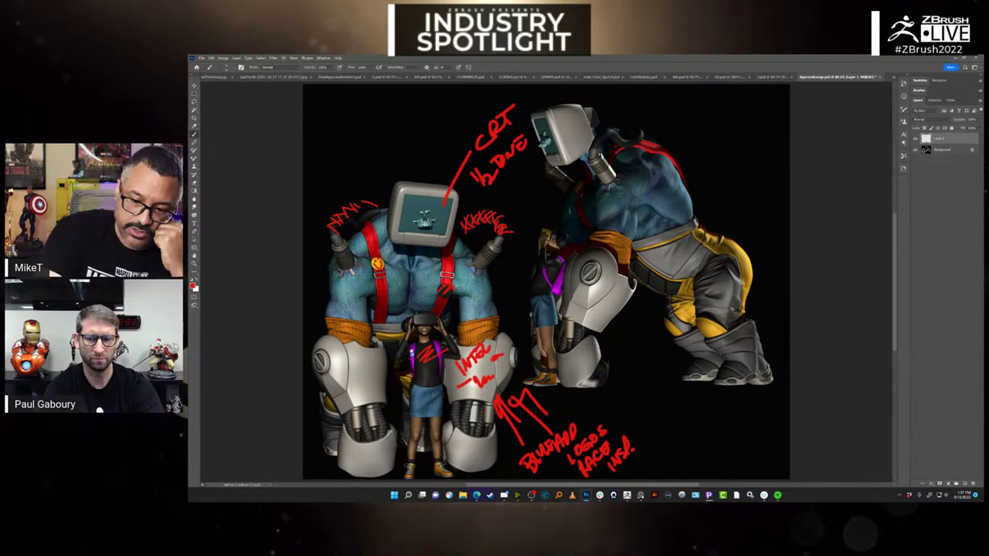
- Sketch a pair of antennae on the girl's VR headset and a squiggly pair on the front-view robot's TV head
{"action": "left_click_drag", "start_coordinate": [419, 300], "coordinate": [414, 315]}
{"action": "left_click_drag", "start_coordinate": [435, 295], "coordinate": [431, 315]}
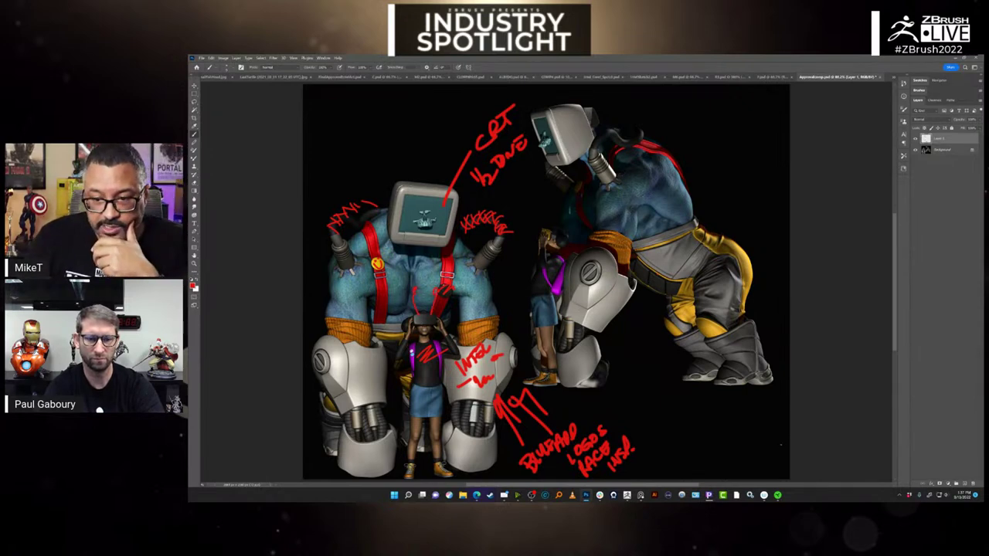
{"action": "mouse_move", "coordinate": [395, 163]}
{"action": "left_mouse_down"}
{"action": "mouse_move", "coordinate": [405, 187]}
{"action": "mouse_move", "coordinate": [390, 157]}
{"action": "left_mouse_up"}
{"action": "left_click_drag", "start_coordinate": [438, 184], "coordinate": [446, 172]}
{"action": "left_click_drag", "start_coordinate": [454, 152], "coordinate": [457, 150]}
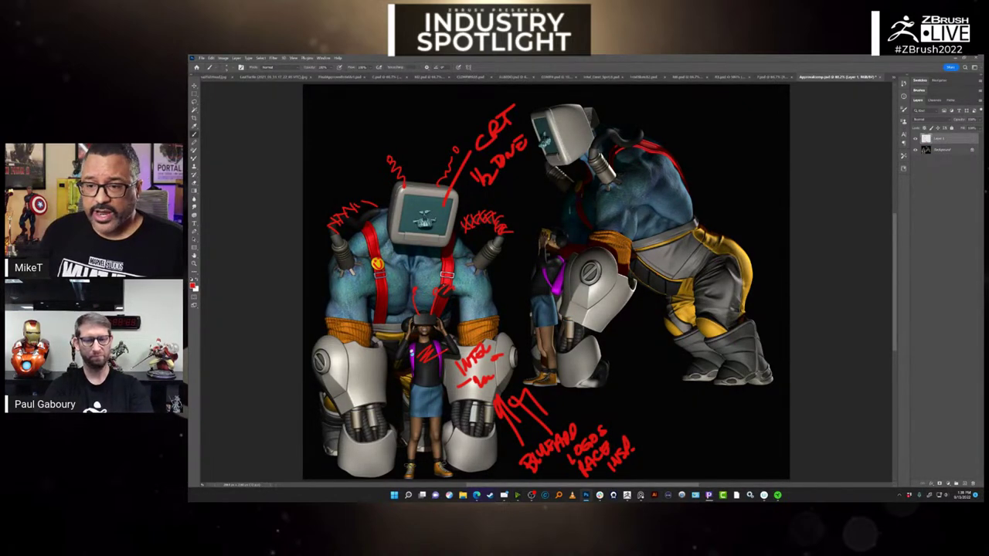
- Try a Save for Web export of the annotated comp as a JPEG at quality 75, inspecting the robot in the preview
{"action": "left_click", "coordinate": [202, 58]}
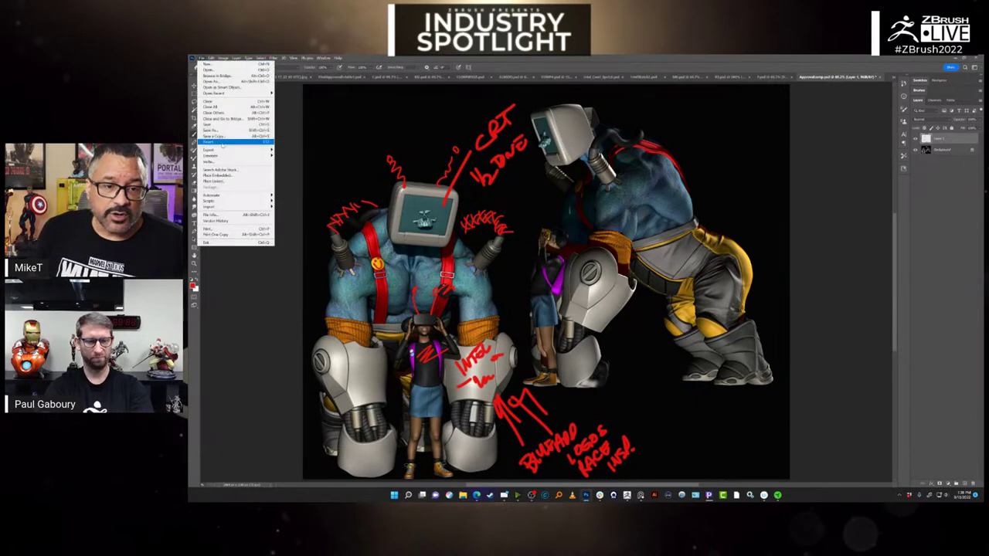
{"action": "mouse_move", "coordinate": [224, 149]}
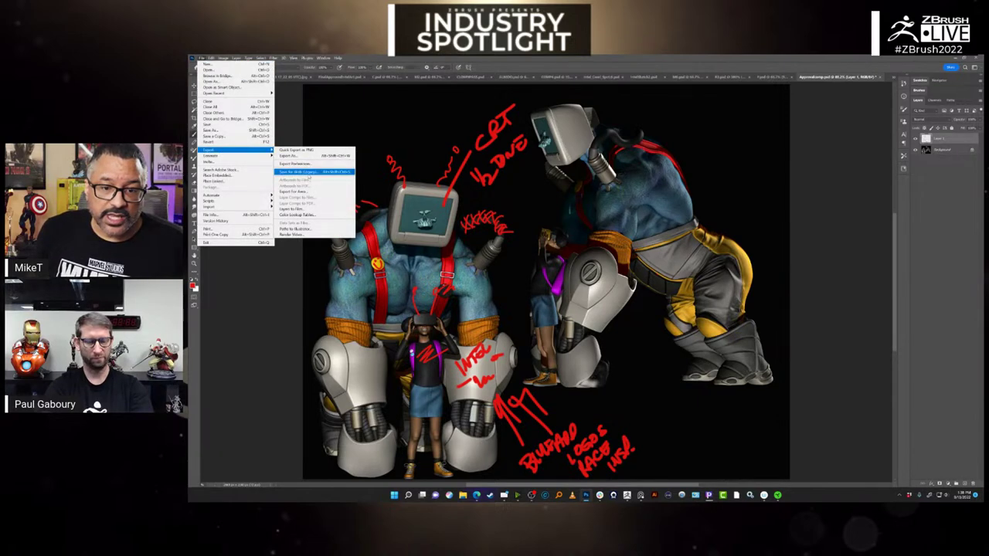
{"action": "left_click", "coordinate": [309, 174]}
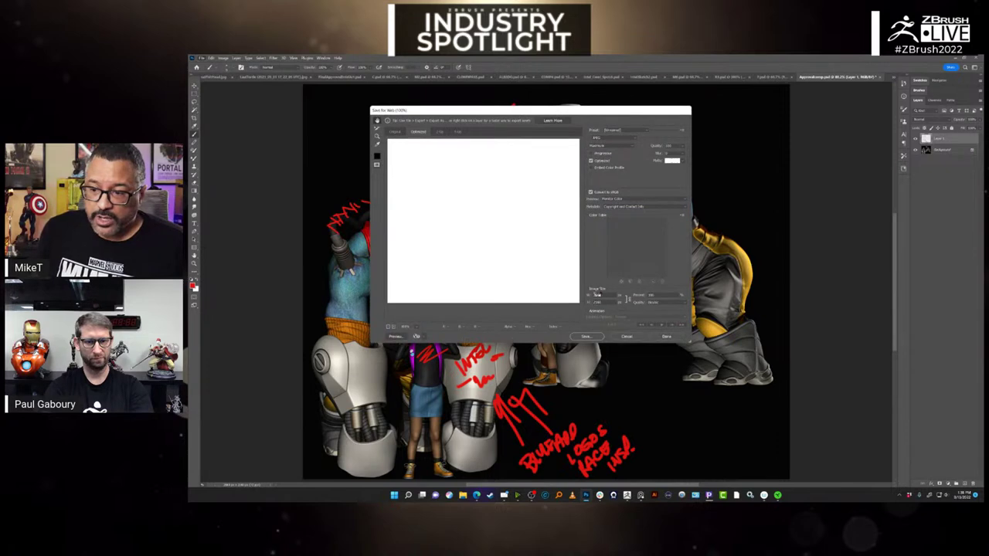
{"action": "left_click_drag", "start_coordinate": [538, 268], "coordinate": [471, 199]}
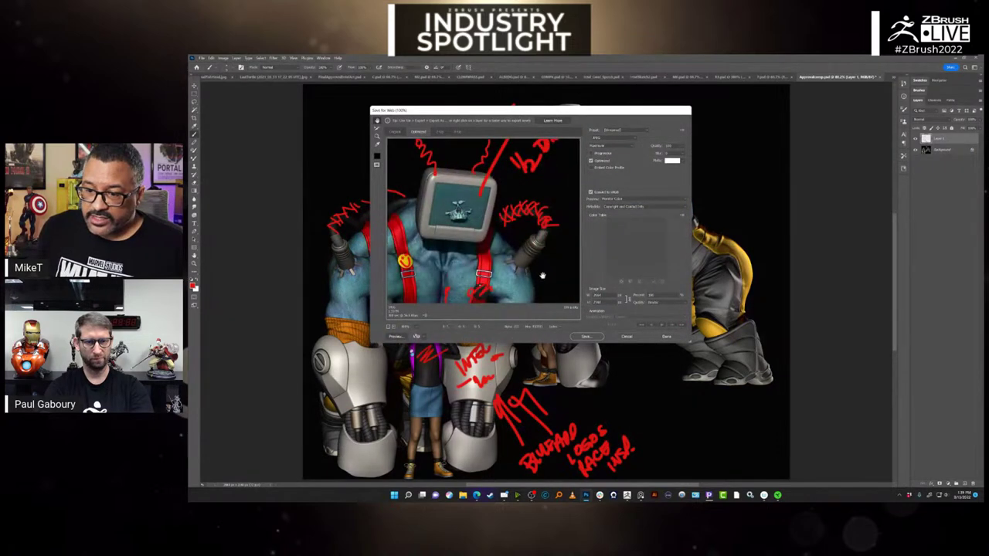
{"action": "left_click_drag", "start_coordinate": [543, 277], "coordinate": [560, 251]}
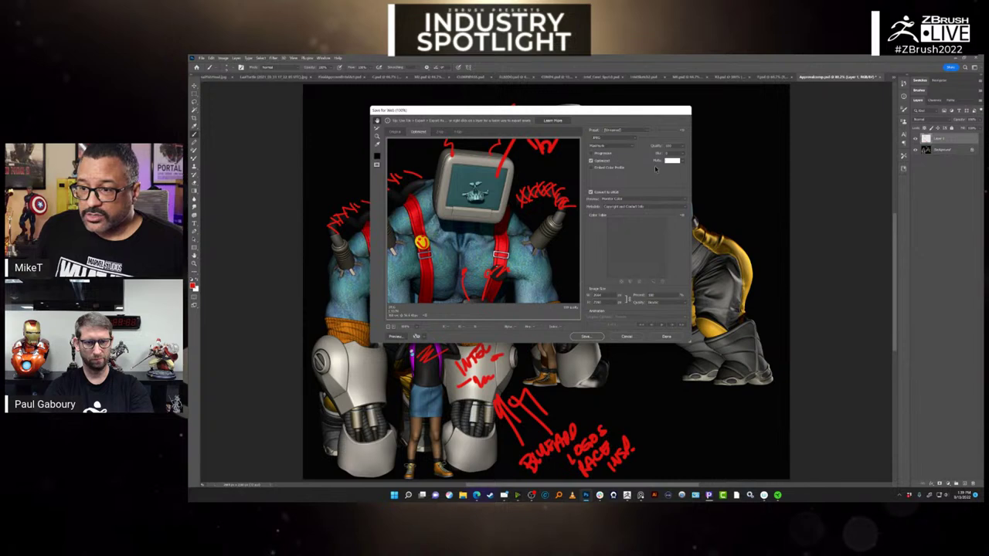
{"action": "left_click", "coordinate": [684, 147]}
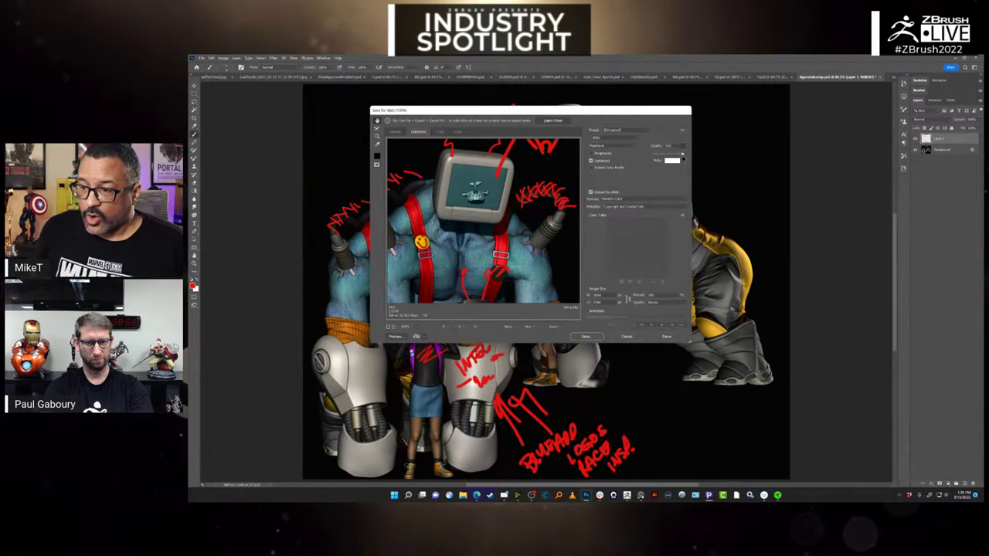
{"action": "left_click", "coordinate": [676, 159]}
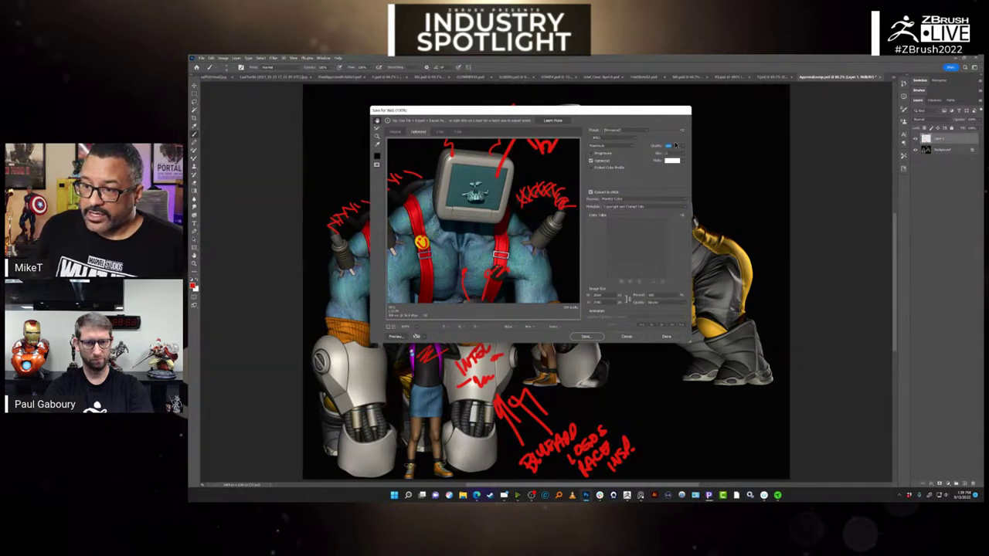
{"action": "type", "text": "75"}
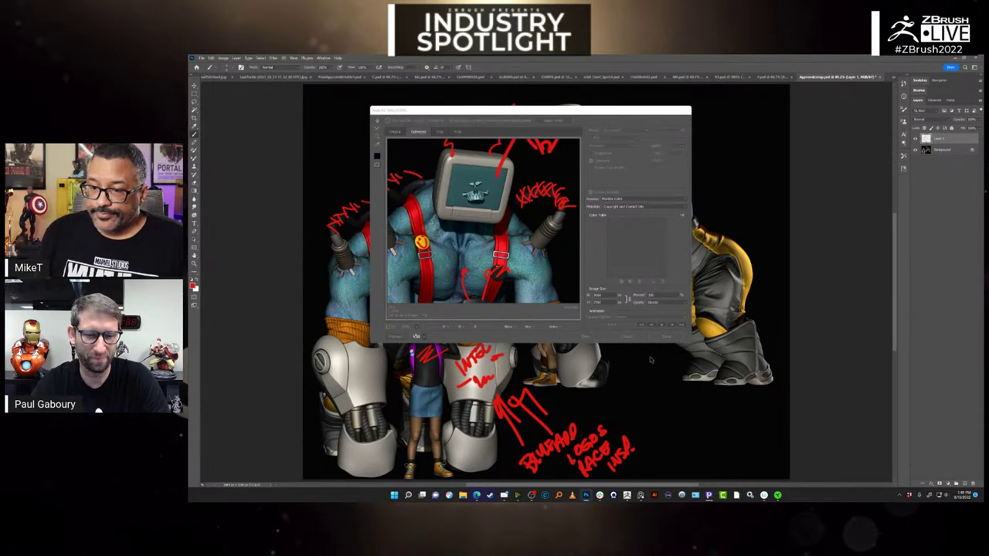
{"action": "left_click", "coordinate": [627, 337]}
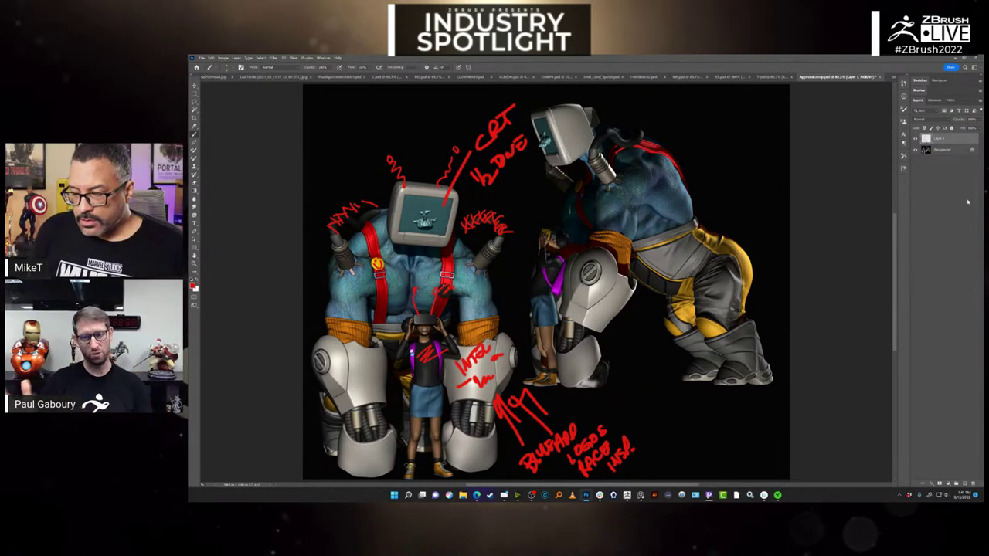
- Switch to ZBrush and examine the document's size, zoom and Antialiased Half Size options
{"action": "left_click", "coordinate": [626, 495]}
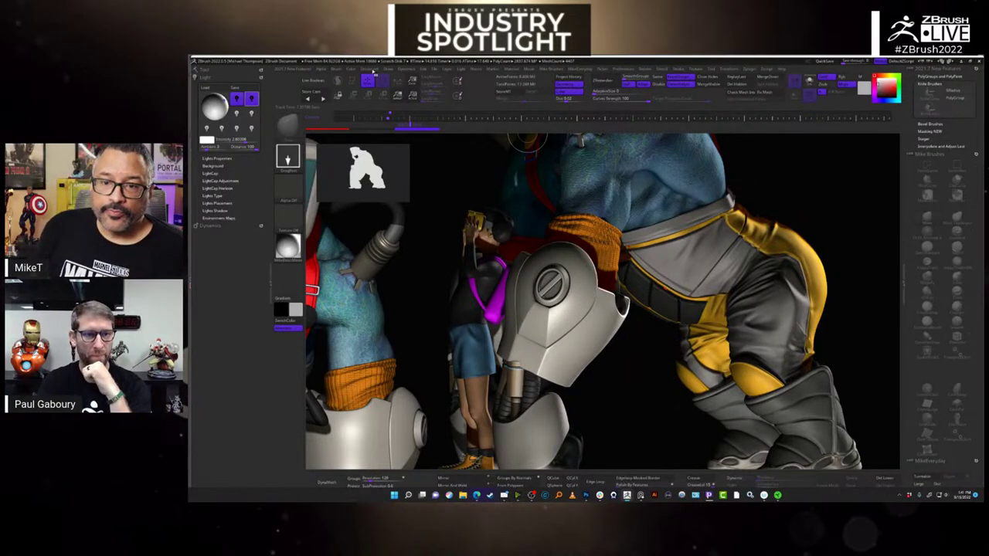
{"action": "left_click", "coordinate": [377, 70]}
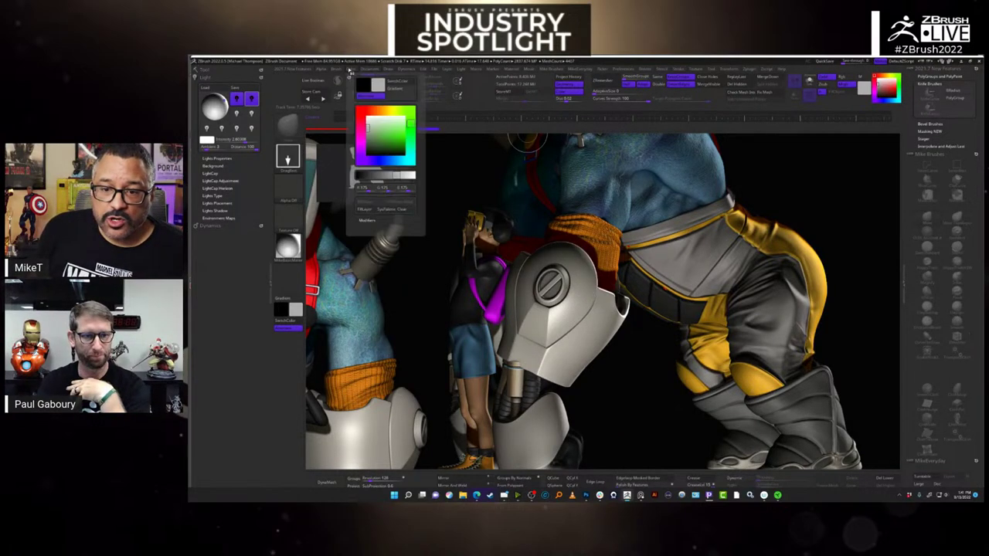
{"action": "left_click", "coordinate": [374, 70]}
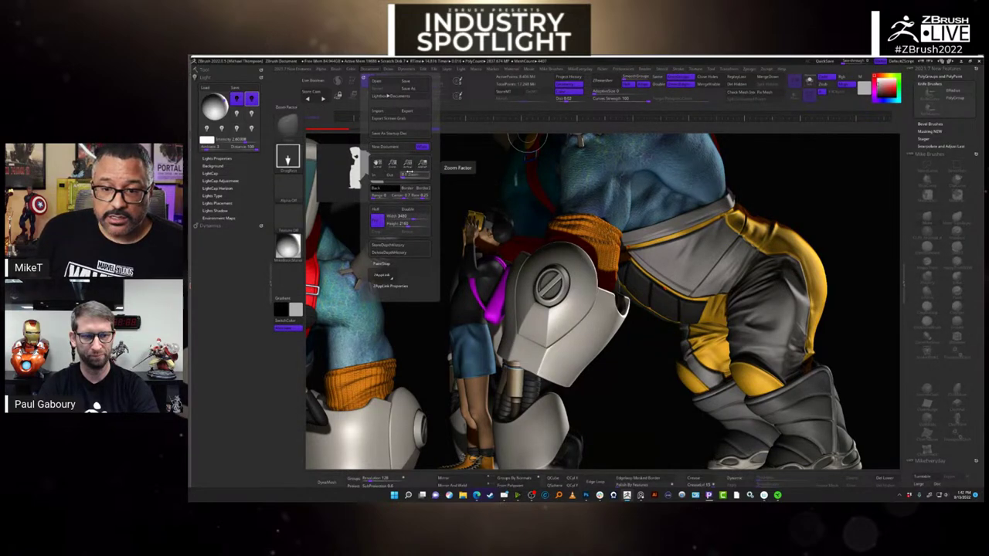
{"action": "left_click", "coordinate": [389, 69]}
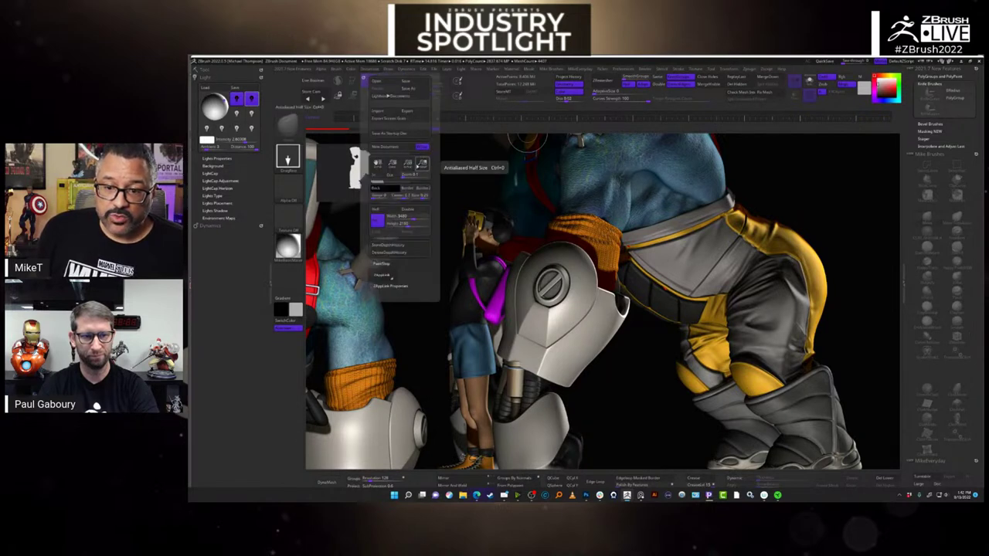
- View the whole two-robot document at Antialiased Half Size
{"action": "left_click", "coordinate": [422, 164]}
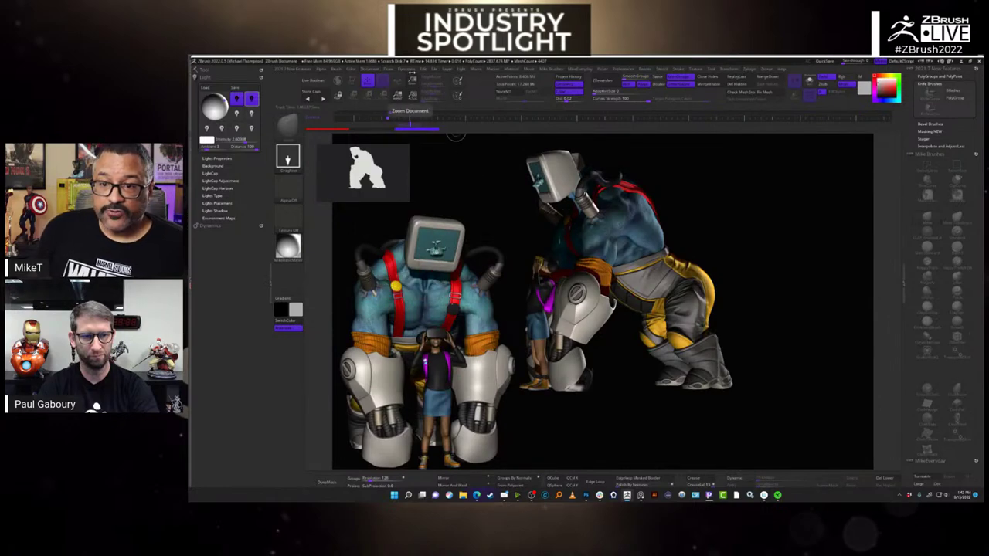
{"action": "left_click", "coordinate": [409, 70]}
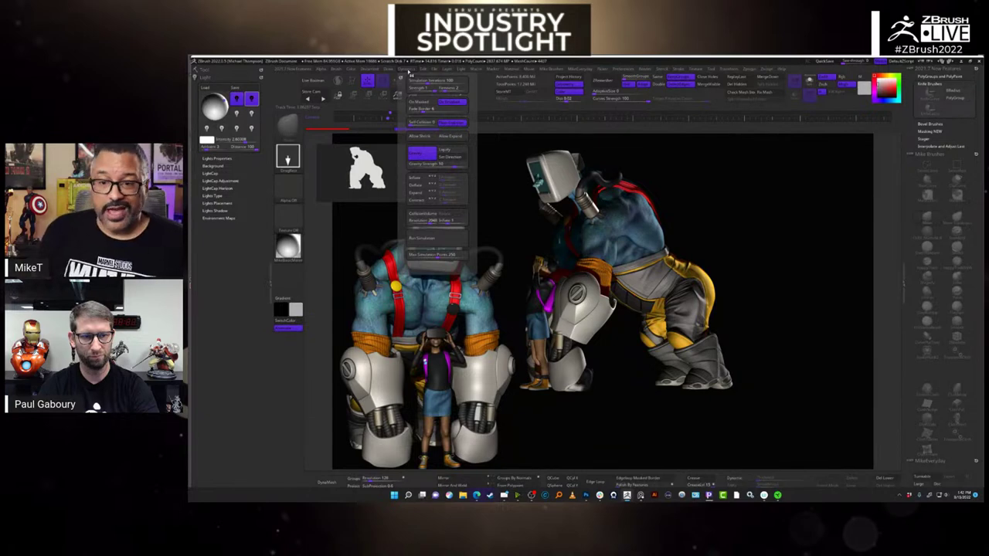
{"action": "left_click", "coordinate": [396, 71]}
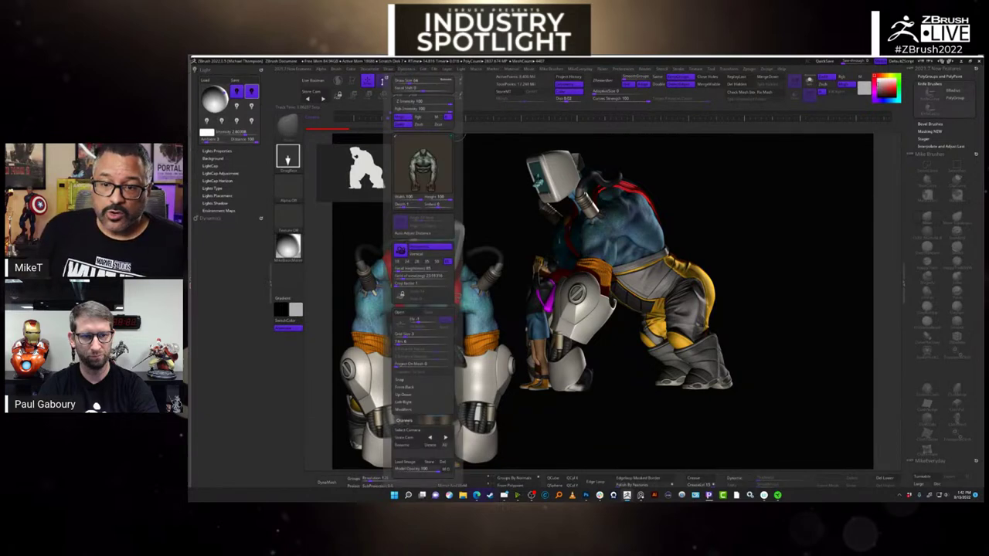
{"action": "left_click", "coordinate": [369, 71]}
{"action": "left_click", "coordinate": [396, 71]}
{"action": "left_click", "coordinate": [437, 72]}
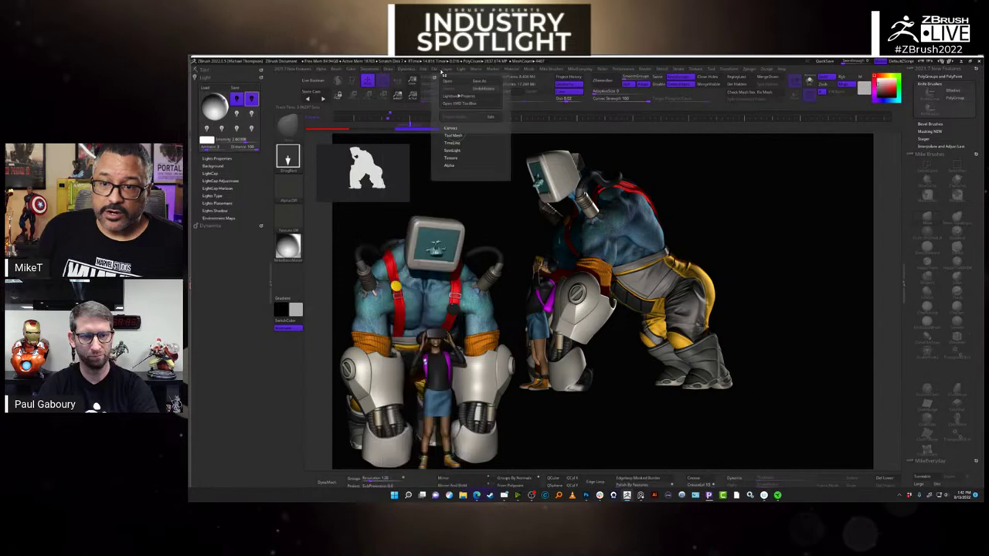
- Delete the canvas layer holding the side-view robot and clear the layer holding the front view
{"action": "left_click", "coordinate": [447, 71]}
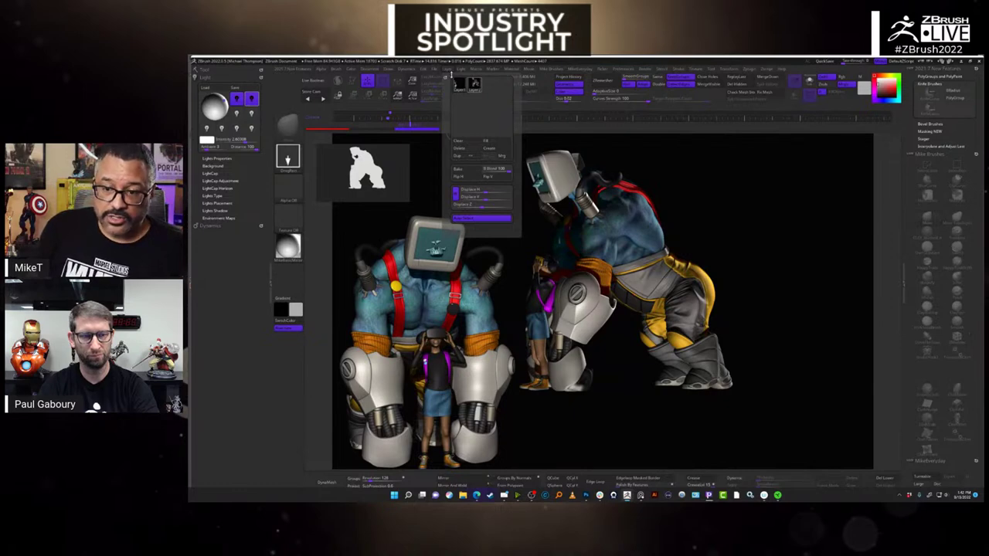
{"action": "mouse_move", "coordinate": [474, 89]}
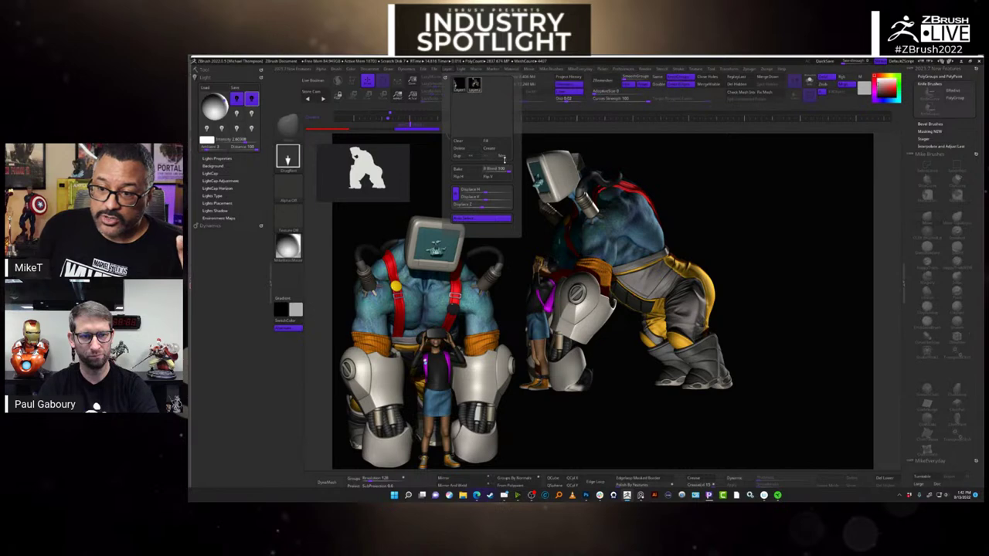
{"action": "left_click", "coordinate": [466, 152]}
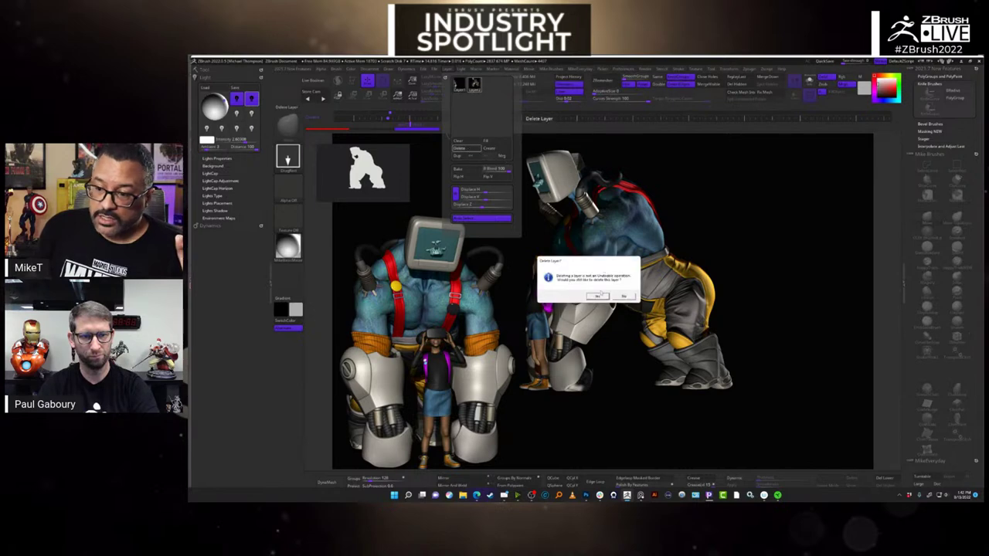
{"action": "left_click", "coordinate": [605, 297]}
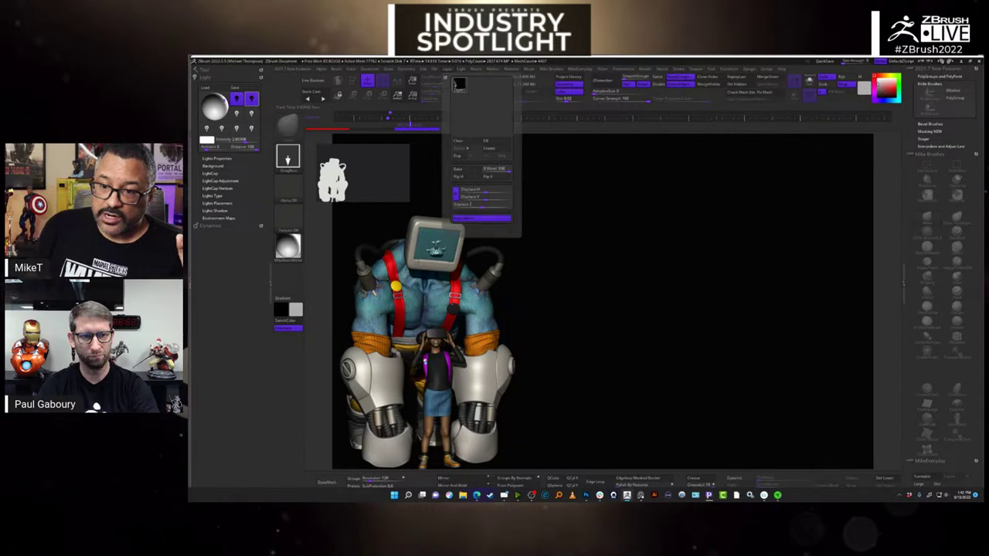
{"action": "left_click", "coordinate": [465, 143]}
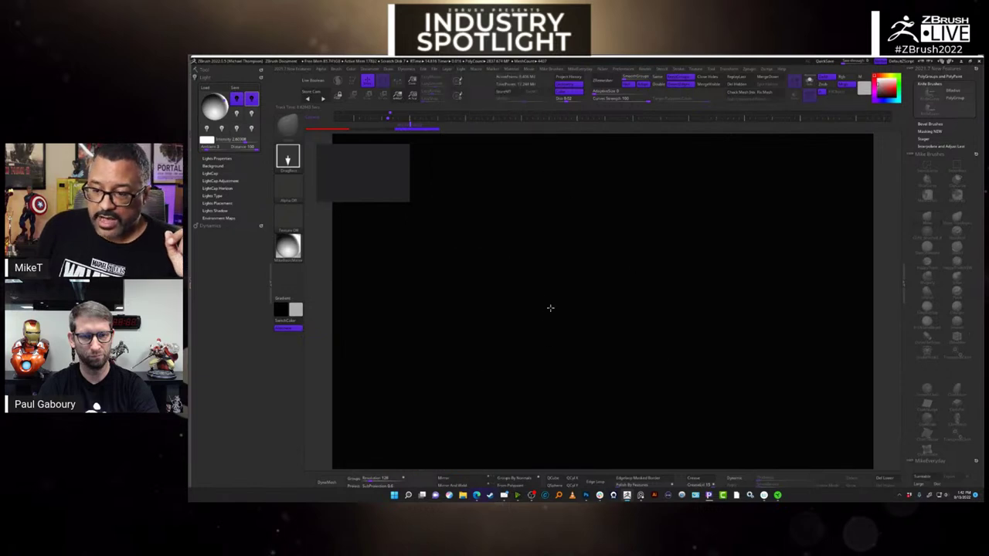
- Draw the robot model on the empty canvas, enter Edit mode and frame it facing front
{"action": "left_click_drag", "start_coordinate": [551, 309], "coordinate": [569, 485]}
{"action": "key", "text": "t"}
{"action": "key", "text": "f"}
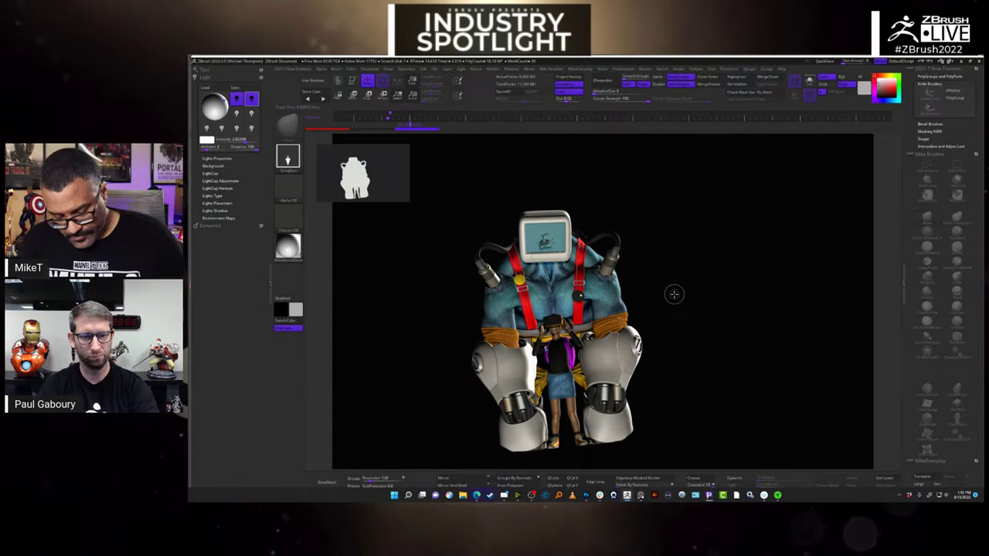
{"action": "left_click_drag", "start_coordinate": [716, 318], "coordinate": [707, 322]}
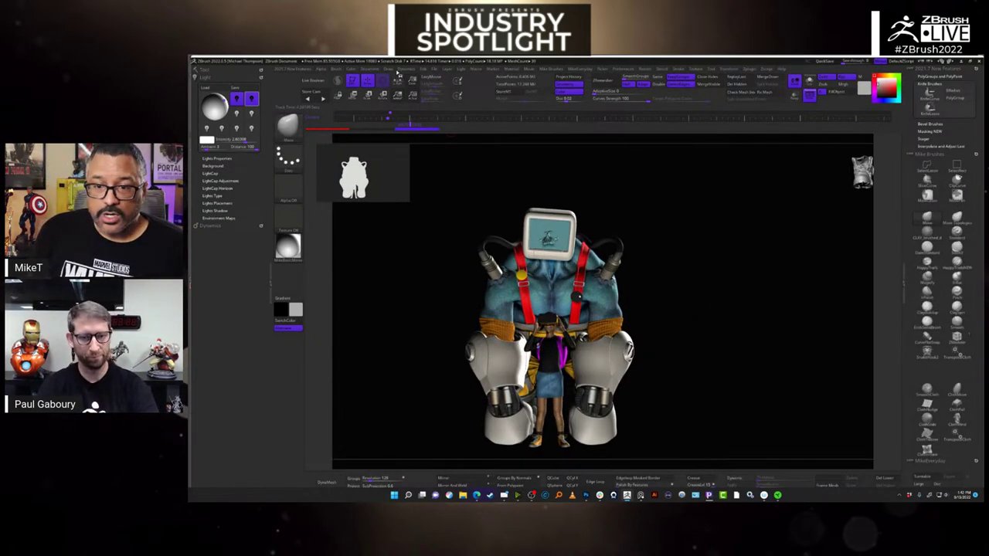
- Change the document's background colour to the interface's dark gray
{"action": "left_click", "coordinate": [404, 71]}
{"action": "mouse_move", "coordinate": [374, 71]}
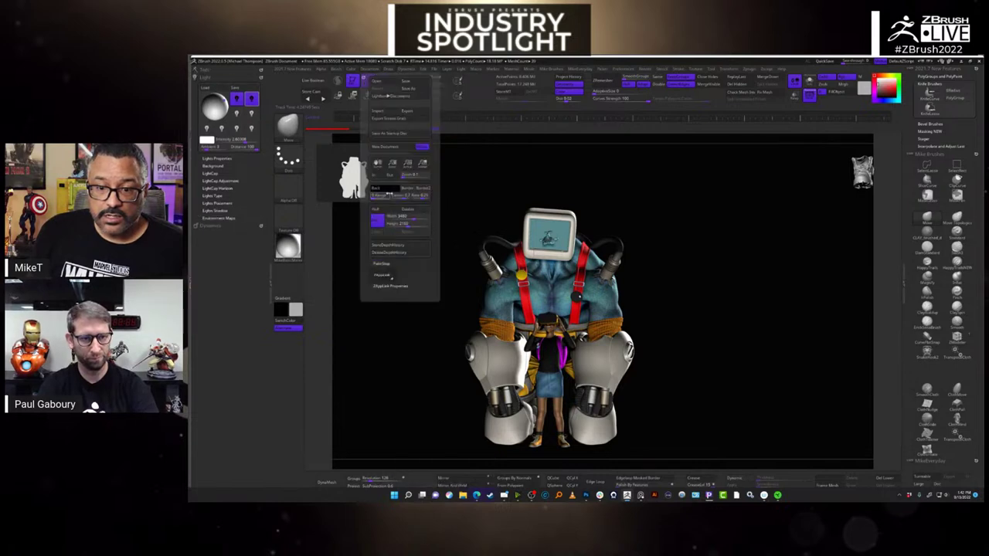
{"action": "left_click", "coordinate": [390, 190]}
{"action": "left_click_drag", "start_coordinate": [391, 190], "coordinate": [388, 182]}
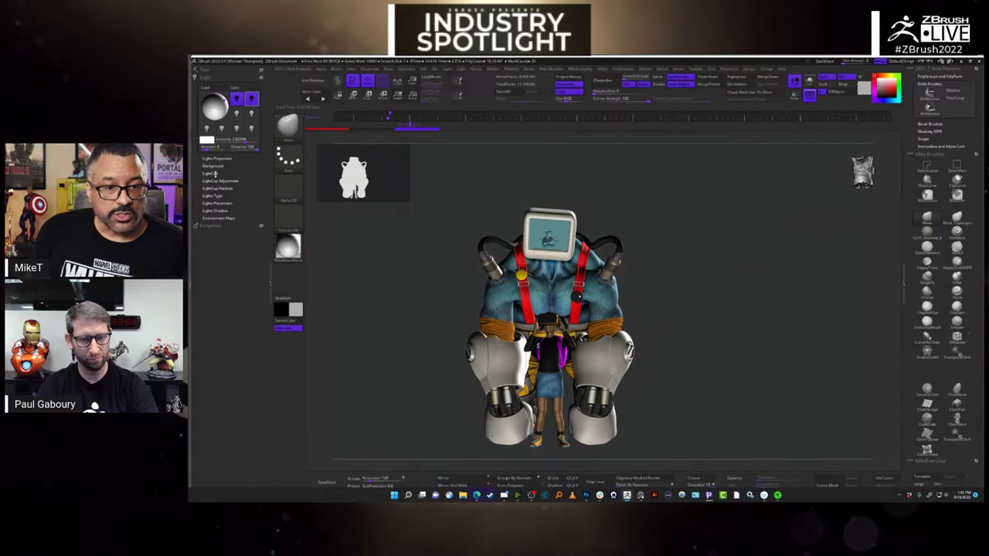
- Switch off polypaint on all of the model's subtools and select the Move brush
{"action": "left_click", "coordinate": [205, 70]}
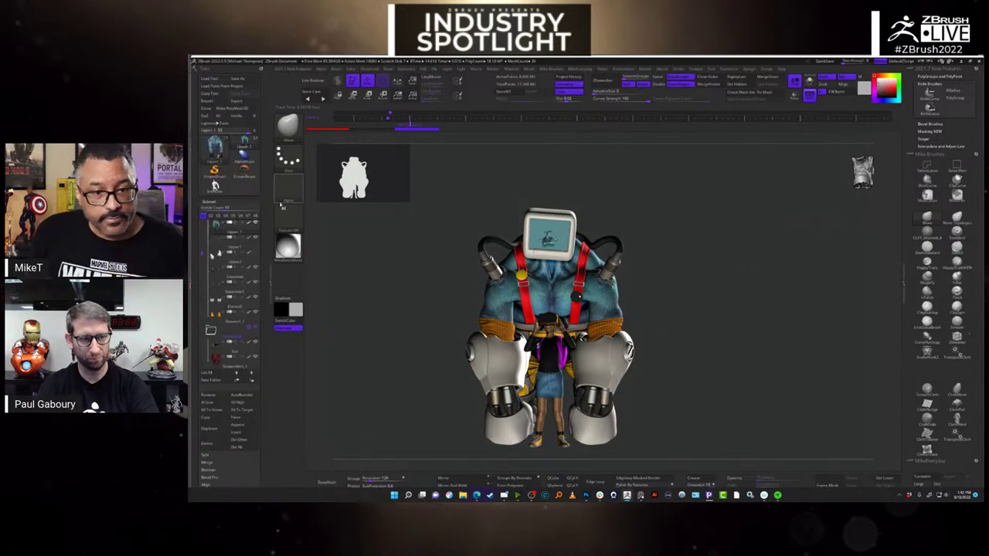
{"action": "left_click", "coordinate": [249, 238], "text": "shift"}
{"action": "key", "text": "b"}
{"action": "key", "text": "m"}
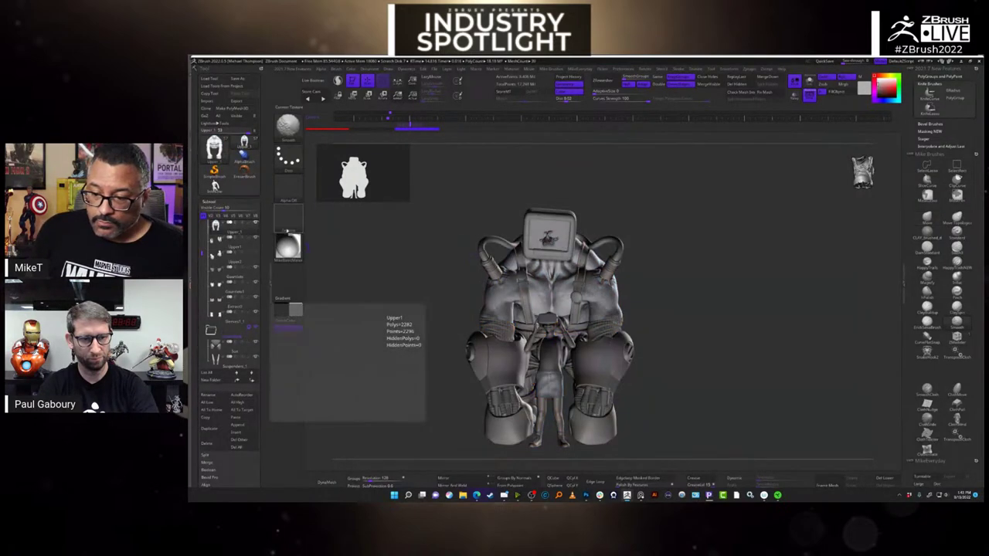
{"action": "key", "text": "v"}
{"action": "mouse_move", "coordinate": [689, 346]}
{"action": "left_mouse_down", "text": "alt"}
{"action": "mouse_move", "coordinate": [690, 356]}
{"action": "mouse_move", "coordinate": [712, 364]}
{"action": "mouse_move", "coordinate": [700, 370]}
{"action": "mouse_move", "coordinate": [706, 384]}
{"action": "mouse_move", "coordinate": [709, 361]}
{"action": "left_mouse_up", "text": "alt"}
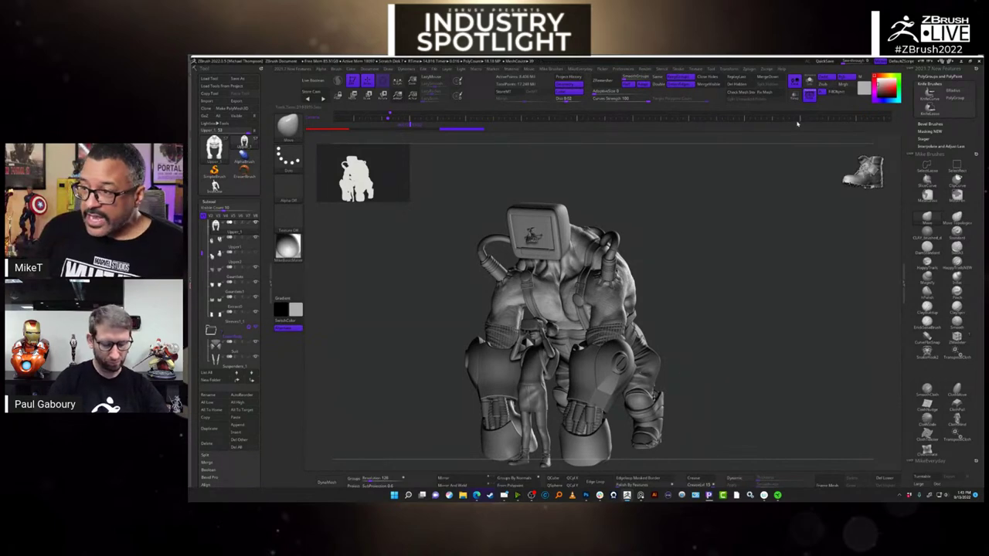
- Select the robot's upper gauntlet subtool and isolate the pair in Solo mode
{"action": "mouse_move", "coordinate": [686, 372]}
{"action": "left_mouse_down"}
{"action": "mouse_move", "coordinate": [781, 357]}
{"action": "mouse_move", "coordinate": [740, 343]}
{"action": "mouse_move", "coordinate": [742, 327]}
{"action": "mouse_move", "coordinate": [751, 344]}
{"action": "mouse_move", "coordinate": [780, 267]}
{"action": "left_mouse_up"}
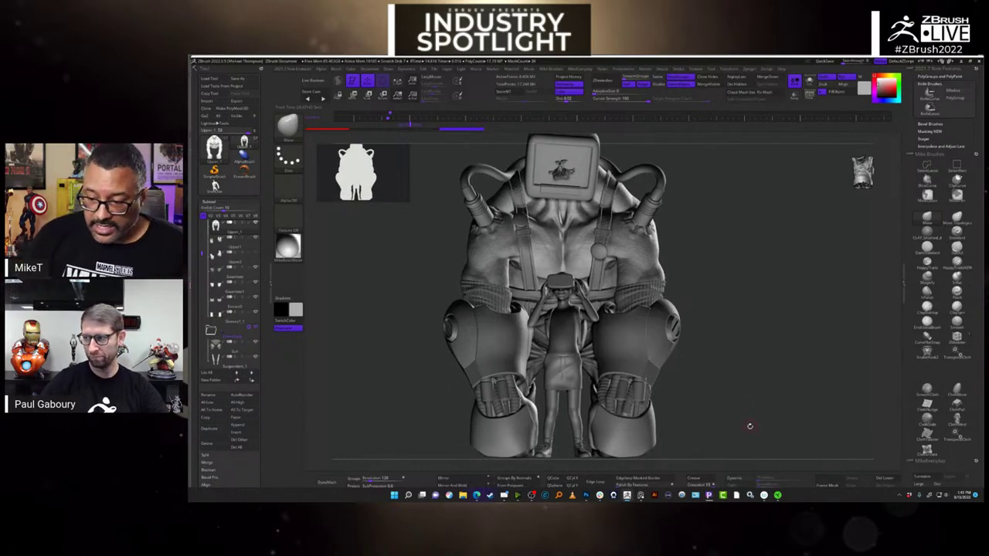
{"action": "left_click_drag", "start_coordinate": [750, 427], "coordinate": [761, 401]}
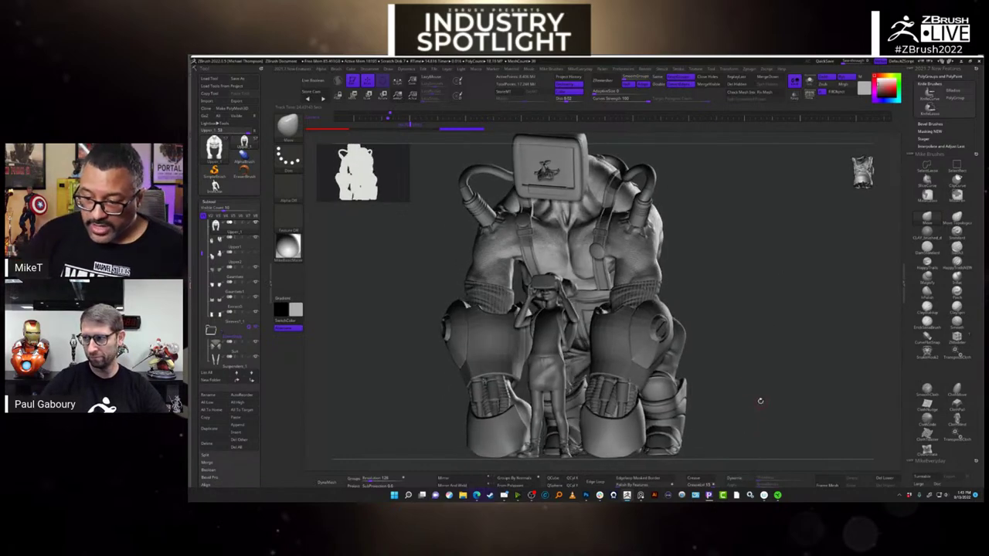
{"action": "left_click", "coordinate": [641, 376], "text": "alt"}
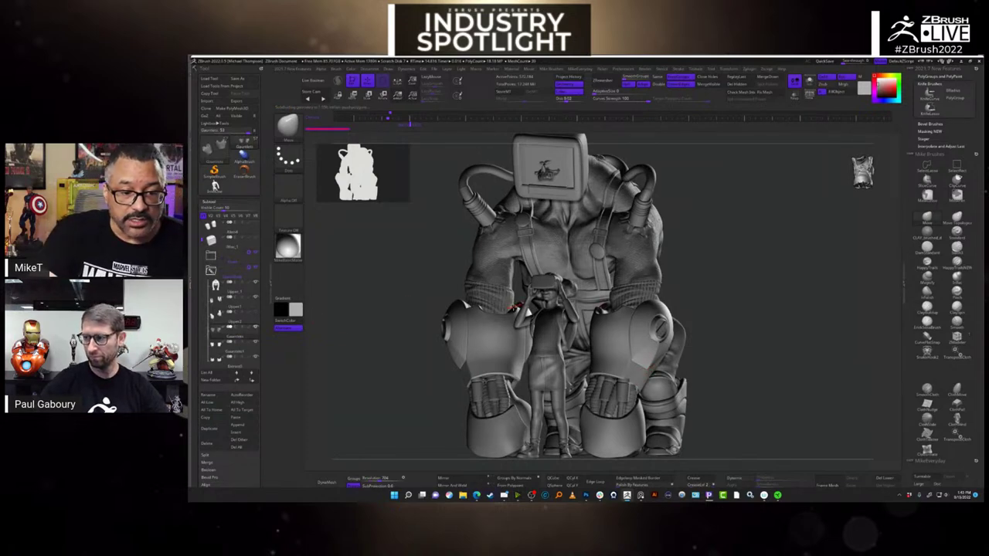
{"action": "left_click", "coordinate": [809, 80]}
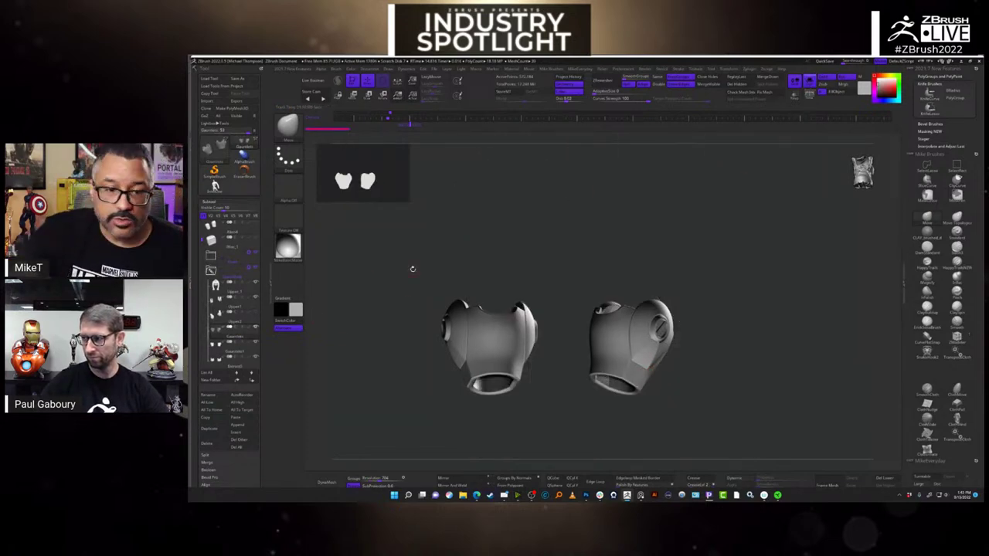
- Turn off the second light and aim the remaining light at the gauntlets from the front
{"action": "left_click", "coordinate": [218, 201]}
{"action": "left_click", "coordinate": [216, 415]}
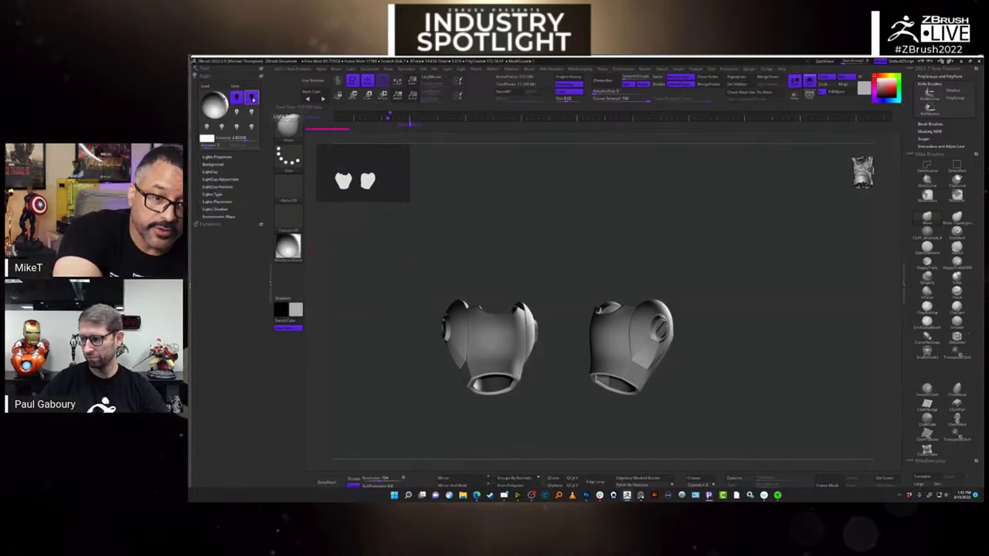
{"action": "left_click", "coordinate": [251, 97]}
{"action": "left_click_drag", "start_coordinate": [214, 111], "coordinate": [215, 103]}
{"action": "left_click_drag", "start_coordinate": [753, 394], "coordinate": [785, 418], "text": "alt"}
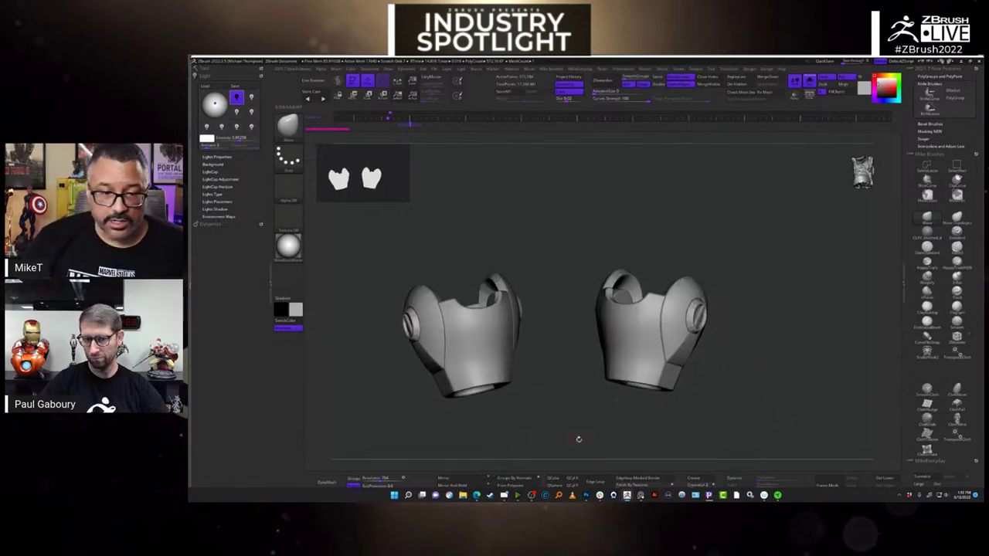
- Select the low-poly forearm block subtool above the gauntlets in the subtool list
{"action": "left_click", "coordinate": [209, 68]}
{"action": "left_click", "coordinate": [208, 201]}
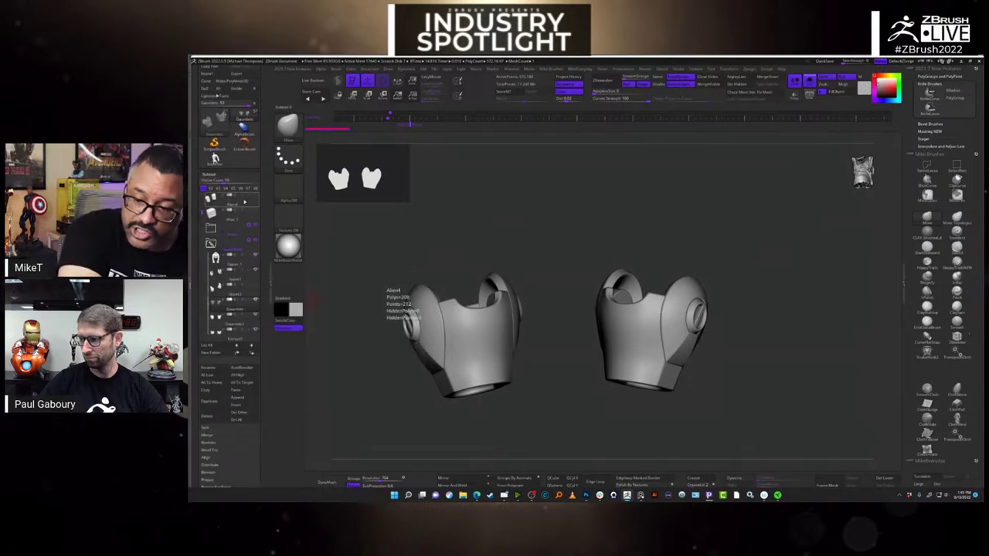
{"action": "left_click", "coordinate": [244, 202]}
{"action": "left_click_drag", "start_coordinate": [778, 365], "coordinate": [813, 397]}
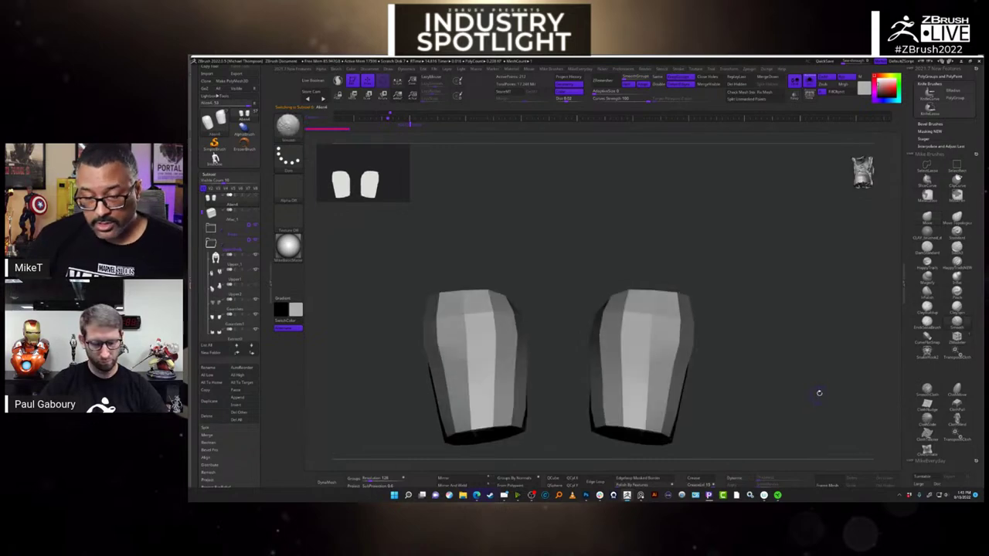
- Duplicate the forearm block subtool and reinitialize the copy as an upright QCyl cylinder with PolyFrame shown
{"action": "left_click", "coordinate": [221, 402]}
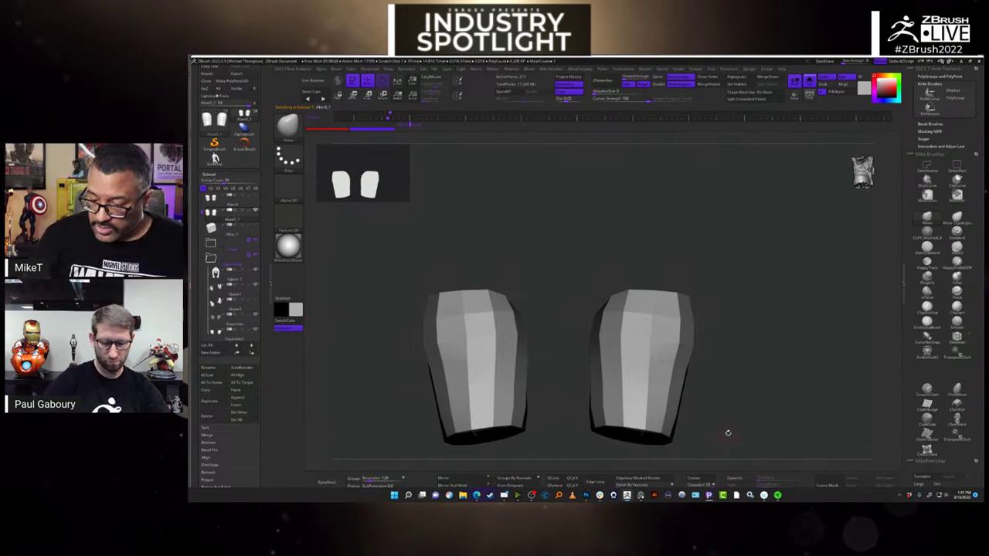
{"action": "left_click", "coordinate": [575, 486]}
{"action": "left_click_drag", "start_coordinate": [717, 398], "coordinate": [740, 434], "text": "alt"}
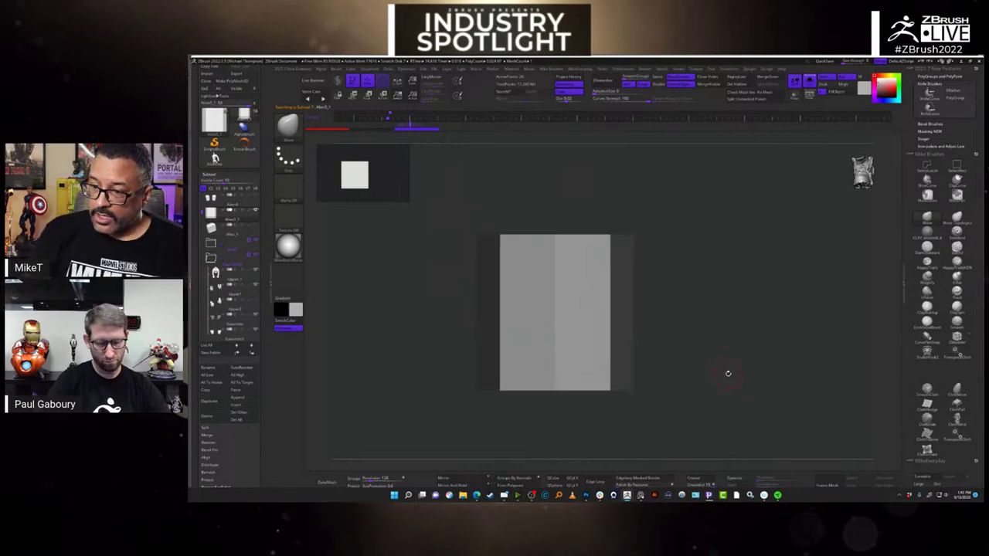
{"action": "key", "text": "space"}
{"action": "left_click", "coordinate": [722, 454]}
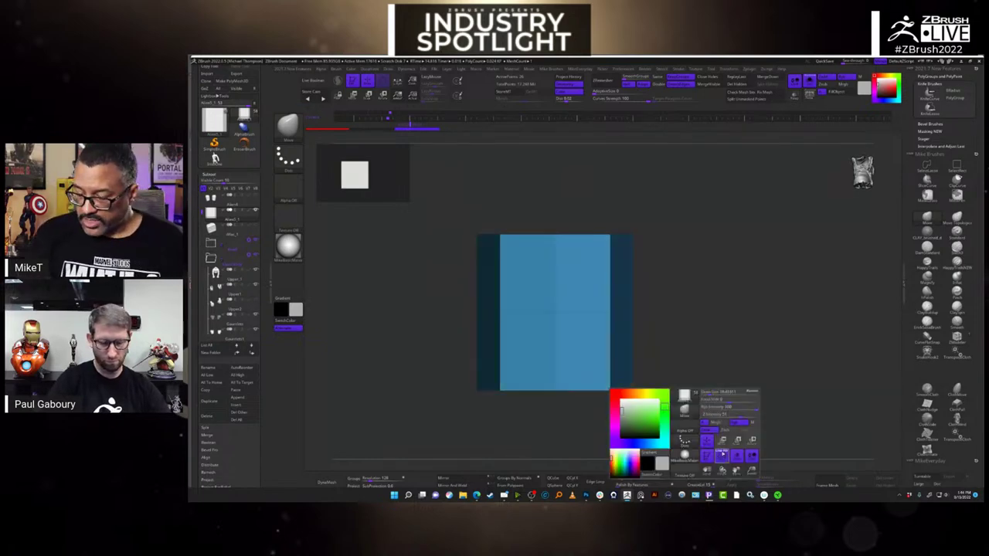
{"action": "left_click_drag", "start_coordinate": [741, 376], "coordinate": [742, 374]}
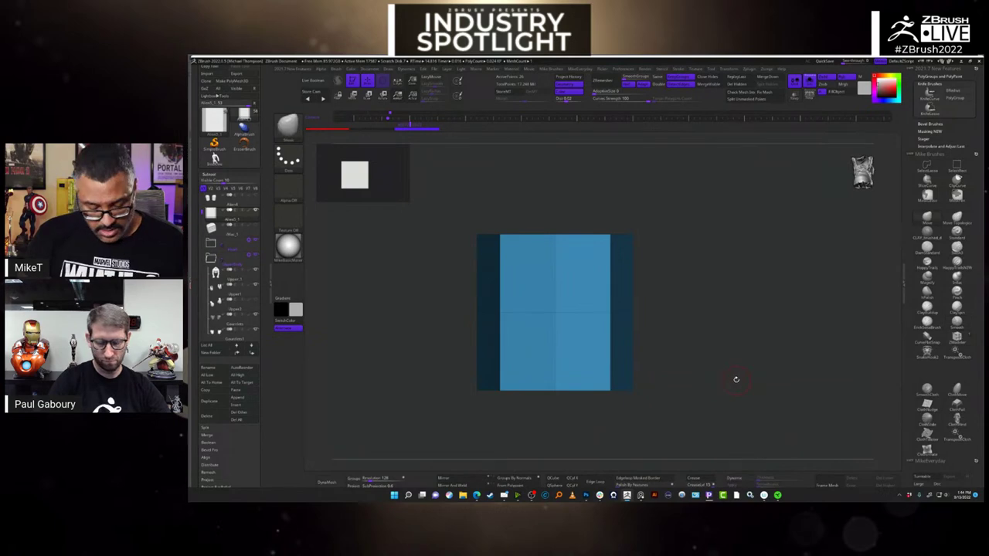
- Place the Gizmo on the cylinder's top cap and stretch the cylinder taller
{"action": "key", "text": "w"}
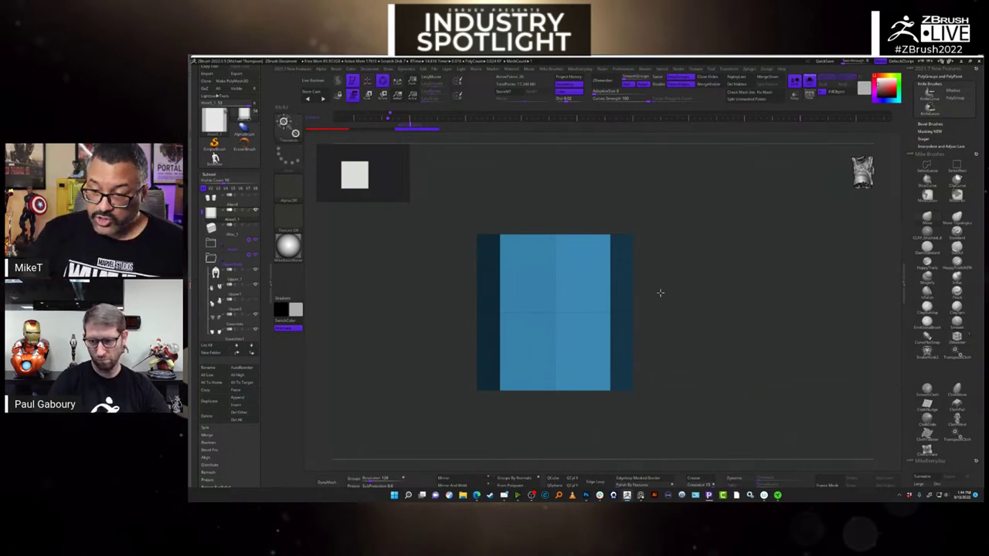
{"action": "left_click_drag", "start_coordinate": [660, 293], "coordinate": [545, 303]}
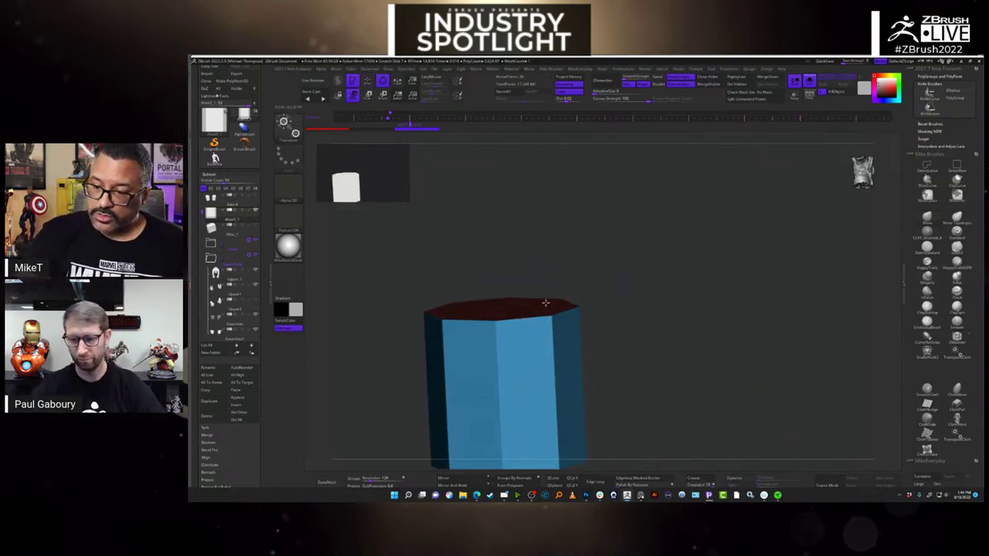
{"action": "left_click", "coordinate": [501, 309], "text": "alt"}
{"action": "mouse_move", "coordinate": [685, 307]}
{"action": "left_mouse_down", "text": "shift"}
{"action": "mouse_move", "coordinate": [691, 315]}
{"action": "mouse_move", "coordinate": [738, 282]}
{"action": "mouse_move", "coordinate": [708, 254]}
{"action": "mouse_move", "coordinate": [706, 219]}
{"action": "left_mouse_up", "text": "shift"}
{"action": "key", "text": "q"}
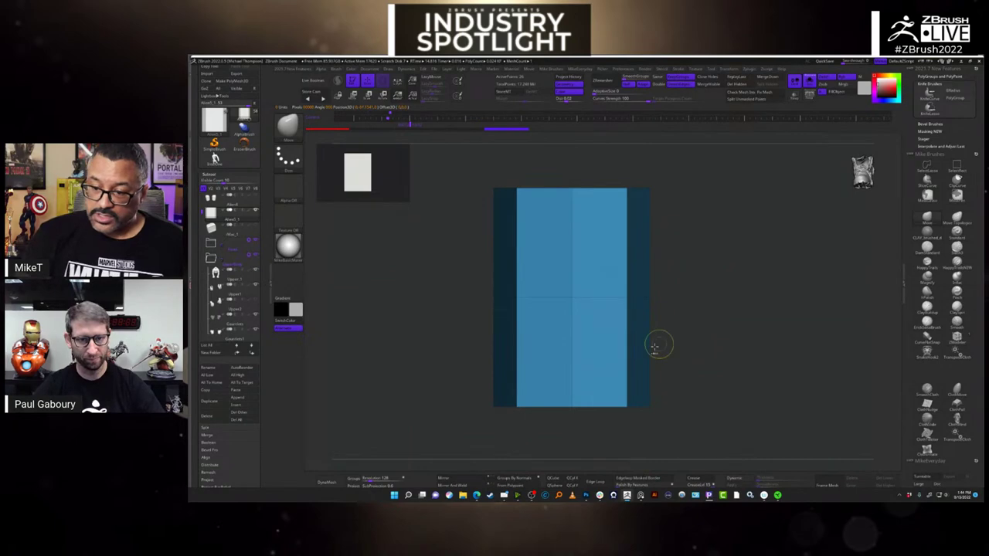
- Mask the cylinder's lower half and scale its top outward into a wide flare
{"action": "mouse_move", "coordinate": [456, 450]}
{"action": "left_mouse_down", "text": "ctrl+shift"}
{"action": "mouse_move", "coordinate": [456, 308]}
{"action": "mouse_move", "coordinate": [685, 269]}
{"action": "mouse_move", "coordinate": [751, 296]}
{"action": "left_mouse_up", "text": "ctrl+shift"}
{"action": "key", "text": "w"}
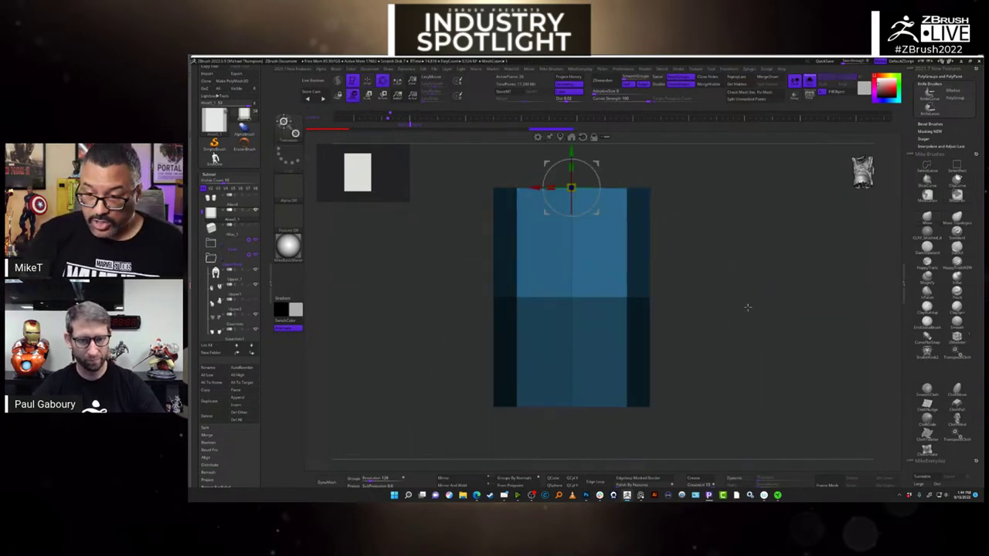
{"action": "left_click_drag", "start_coordinate": [681, 210], "coordinate": [657, 217]}
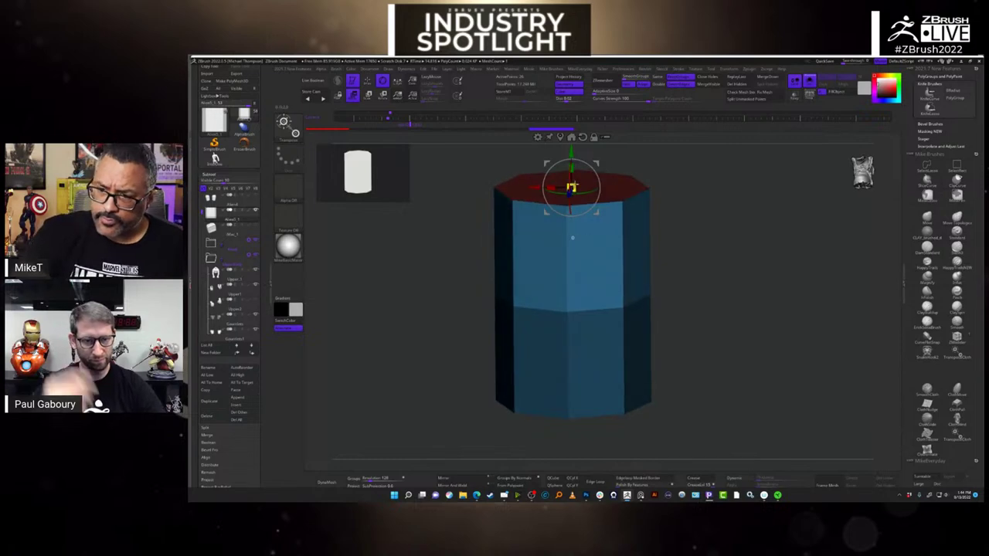
{"action": "left_click_drag", "start_coordinate": [574, 185], "coordinate": [636, 185]}
- Insert an edge loop around the middle of the flare with ZModeler and mask everything below it
{"action": "mouse_move", "coordinate": [728, 250]}
{"action": "left_mouse_down", "text": "alt"}
{"action": "mouse_move", "coordinate": [716, 347]}
{"action": "mouse_move", "coordinate": [739, 323]}
{"action": "mouse_move", "coordinate": [731, 337]}
{"action": "left_mouse_up", "text": "alt"}
{"action": "key", "text": "q"}
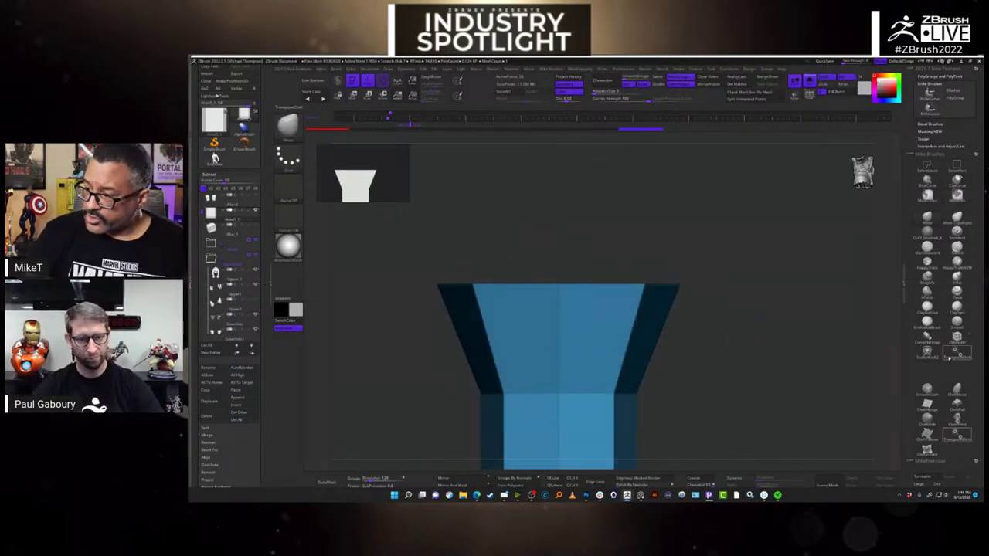
{"action": "left_click", "coordinate": [955, 354]}
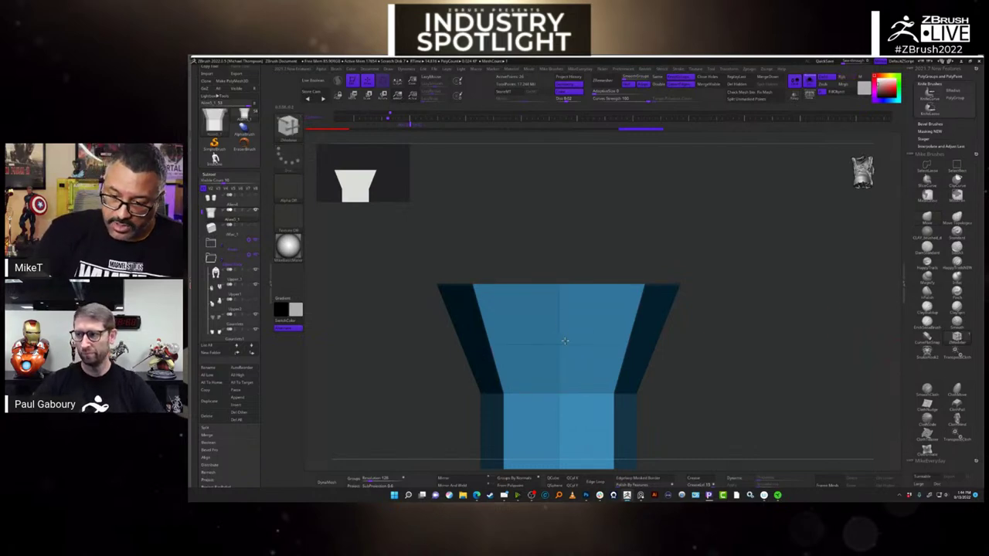
{"action": "mouse_move", "coordinate": [400, 245]}
{"action": "left_mouse_down", "text": "ctrl"}
{"action": "mouse_move", "coordinate": [430, 278]}
{"action": "mouse_move", "coordinate": [762, 292]}
{"action": "mouse_move", "coordinate": [767, 343]}
{"action": "left_mouse_up", "text": "ctrl"}
{"action": "left_click", "coordinate": [781, 345], "text": "ctrl"}
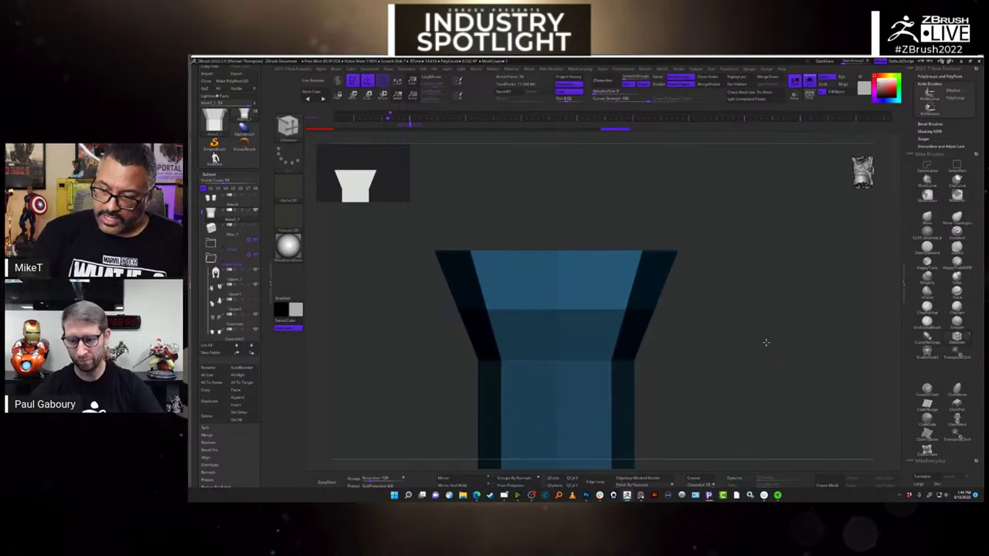
- Scale the top ring inward and raise it into a nearly upright collar, adding an edge loop near its upper rim
{"action": "key", "text": "w"}
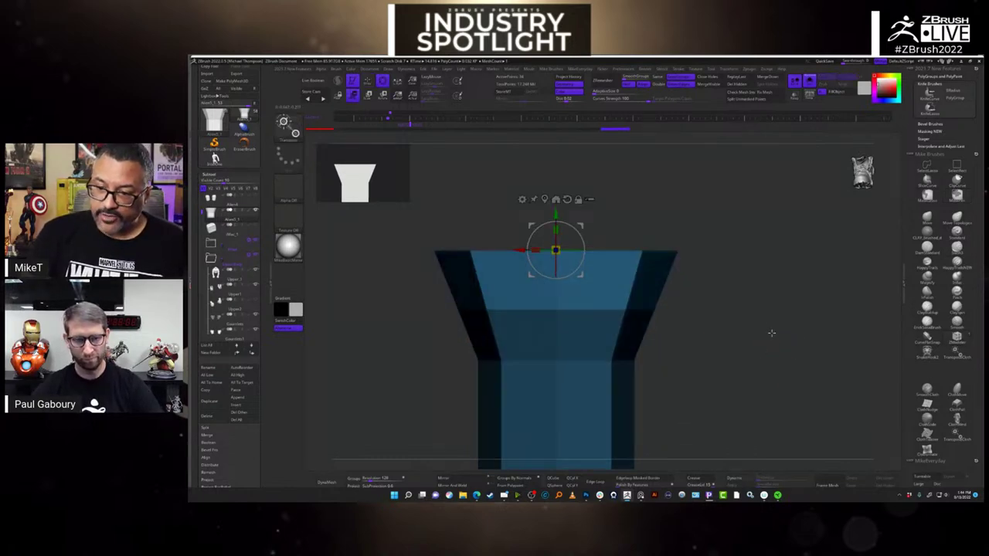
{"action": "left_click_drag", "start_coordinate": [558, 250], "coordinate": [538, 250]}
{"action": "mouse_move", "coordinate": [557, 216]}
{"action": "left_mouse_down"}
{"action": "mouse_move", "coordinate": [558, 171]}
{"action": "mouse_move", "coordinate": [560, 200]}
{"action": "left_mouse_up"}
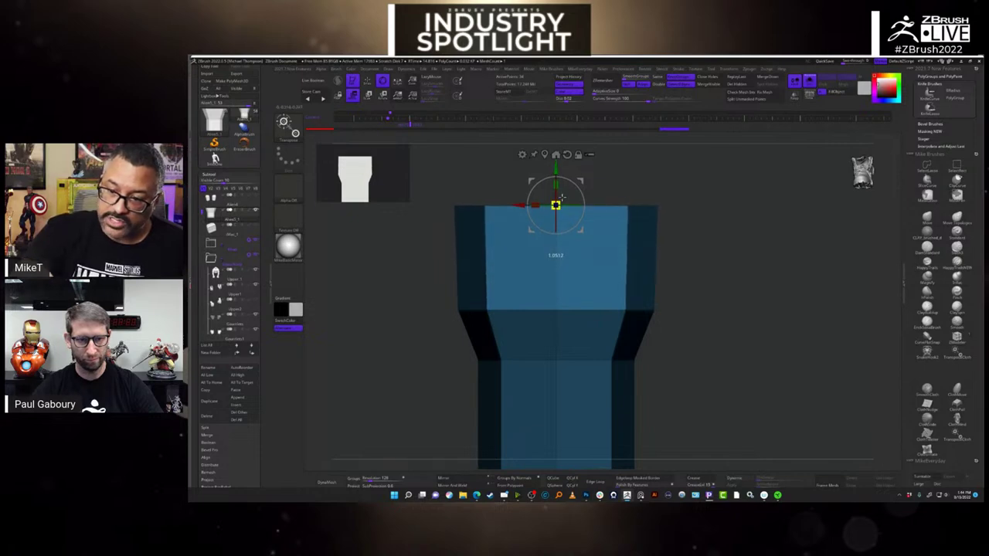
{"action": "key", "text": "q"}
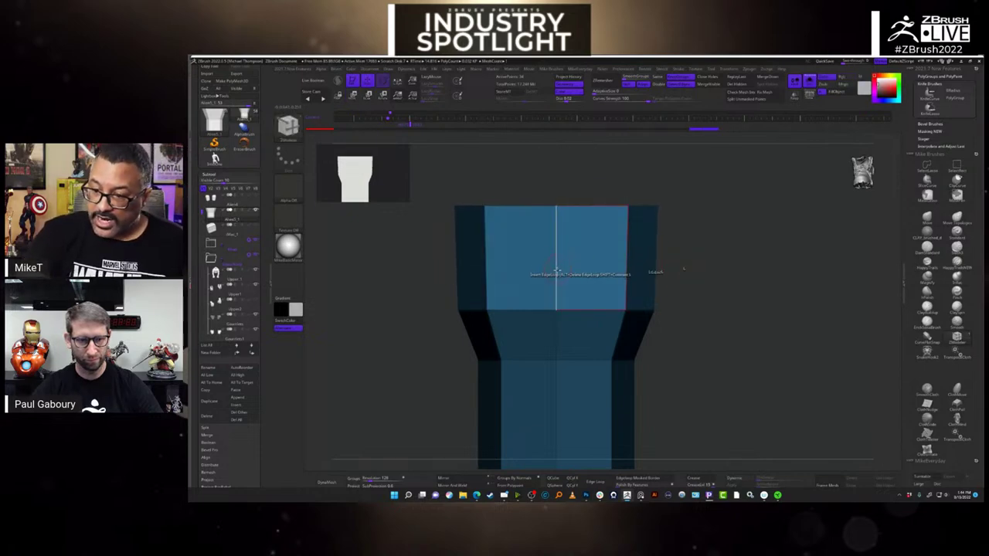
{"action": "left_click_drag", "start_coordinate": [557, 274], "coordinate": [559, 244]}
{"action": "mouse_move", "coordinate": [424, 185]}
{"action": "left_mouse_down", "text": "ctrl"}
{"action": "mouse_move", "coordinate": [596, 186]}
{"action": "mouse_move", "coordinate": [552, 207]}
{"action": "left_mouse_up", "text": "ctrl"}
{"action": "key", "text": "w"}
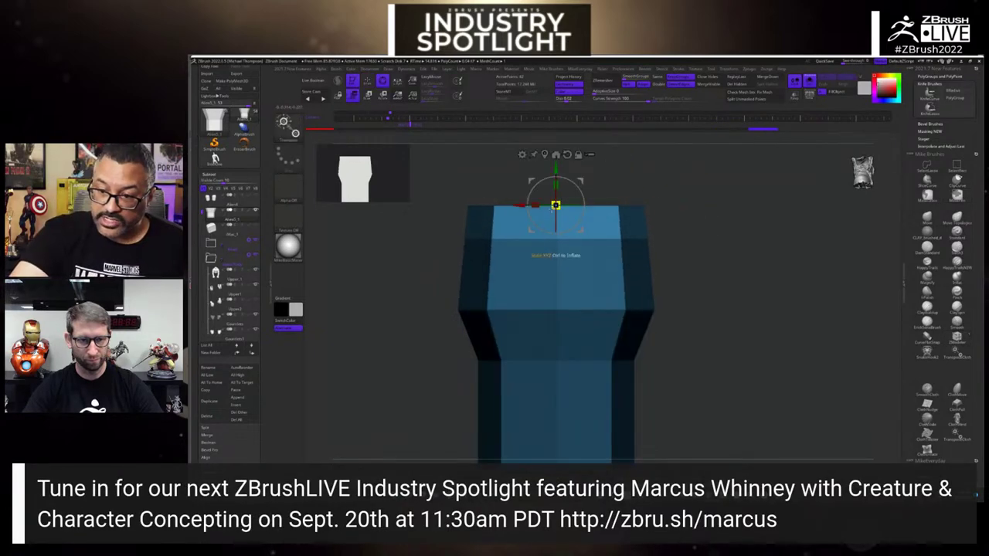
{"action": "key", "text": "ctrl+z"}
{"action": "left_click_drag", "start_coordinate": [716, 261], "coordinate": [728, 272], "text": "ctrl"}
- Mask everything below the topmost edge loop and scale the upper rim inward to form a chamfered shoulder
{"action": "left_click_drag", "start_coordinate": [423, 176], "coordinate": [733, 217], "text": "ctrl"}
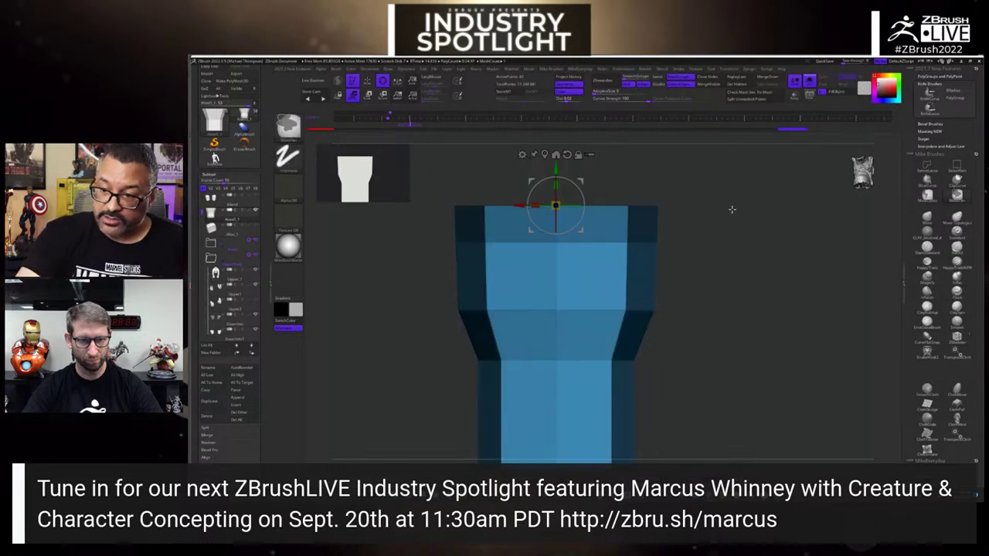
{"action": "left_click", "coordinate": [737, 216], "text": "ctrl"}
{"action": "left_click_drag", "start_coordinate": [555, 206], "coordinate": [550, 212]}
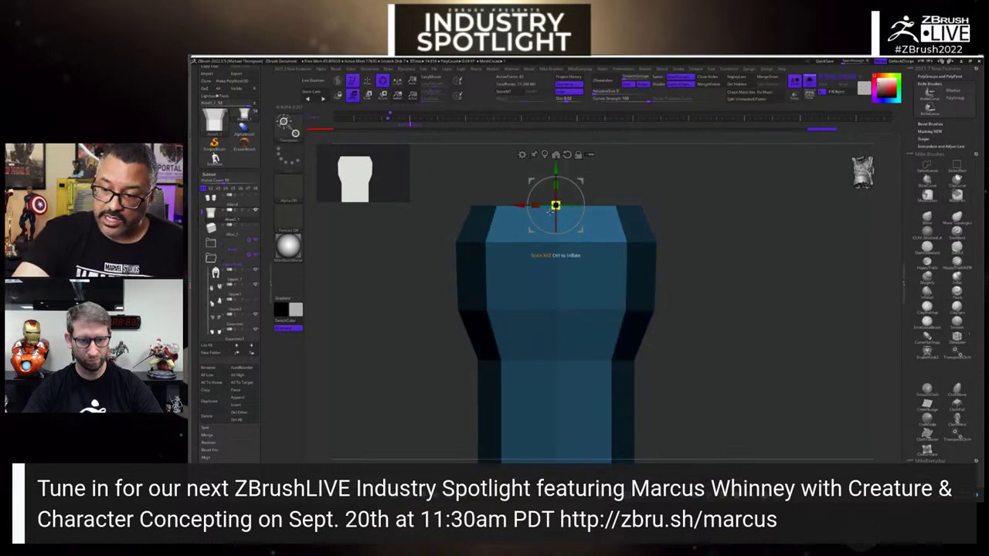
- Mask the upper part of the form and scale its lower end inward to taper it
{"action": "left_click_drag", "start_coordinate": [728, 328], "coordinate": [680, 379], "text": "alt"}
{"action": "left_click_drag", "start_coordinate": [490, 367], "coordinate": [657, 306], "text": "ctrl"}
{"action": "left_click", "coordinate": [711, 332], "text": "ctrl"}
{"action": "left_click_drag", "start_coordinate": [561, 182], "coordinate": [561, 286]}
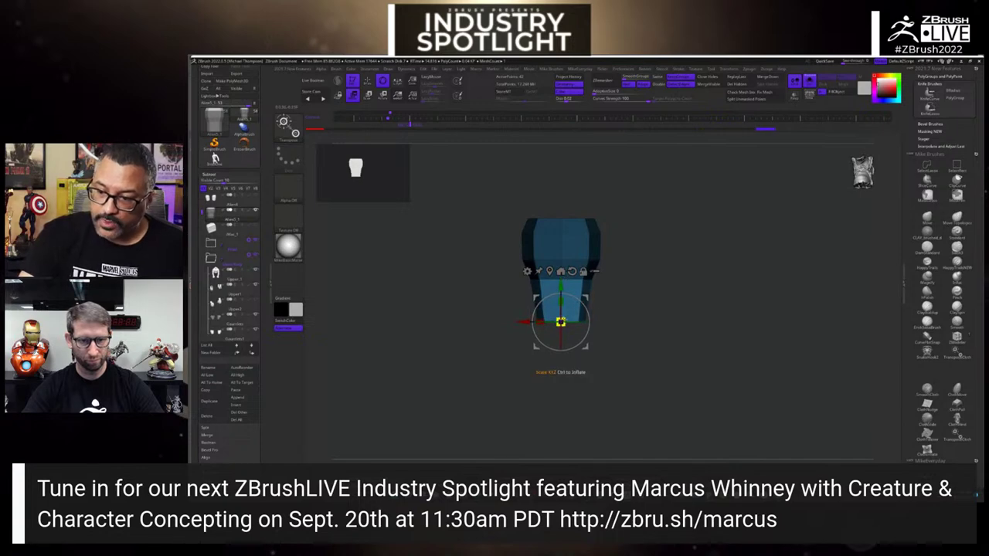
- Inset the end caps using the ZModeler Inset polygon action with the Polygroup All target
{"action": "key", "text": "q"}
{"action": "left_click_drag", "start_coordinate": [642, 392], "coordinate": [665, 380], "text": "ctrl"}
{"action": "mouse_move", "coordinate": [665, 381]}
{"action": "left_mouse_down", "text": "alt"}
{"action": "mouse_move", "coordinate": [684, 419]}
{"action": "mouse_move", "coordinate": [793, 381]}
{"action": "mouse_move", "coordinate": [752, 407]}
{"action": "mouse_move", "coordinate": [752, 371]}
{"action": "mouse_move", "coordinate": [764, 372]}
{"action": "mouse_move", "coordinate": [726, 361]}
{"action": "mouse_move", "coordinate": [726, 400]}
{"action": "mouse_move", "coordinate": [751, 380]}
{"action": "mouse_move", "coordinate": [737, 359]}
{"action": "mouse_move", "coordinate": [744, 353]}
{"action": "mouse_move", "coordinate": [649, 375]}
{"action": "mouse_move", "coordinate": [708, 364]}
{"action": "mouse_move", "coordinate": [611, 364]}
{"action": "left_mouse_up", "text": "alt"}
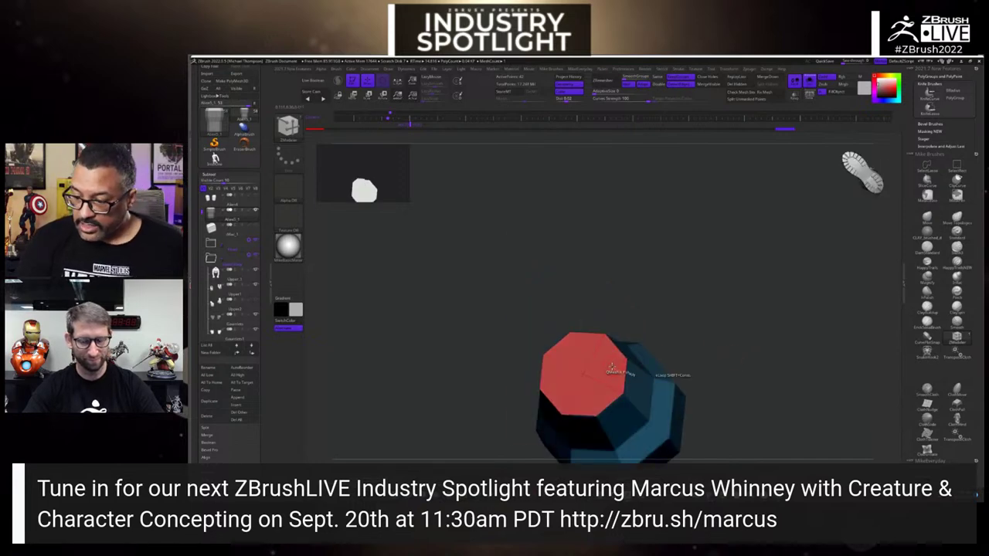
{"action": "key", "text": "space"}
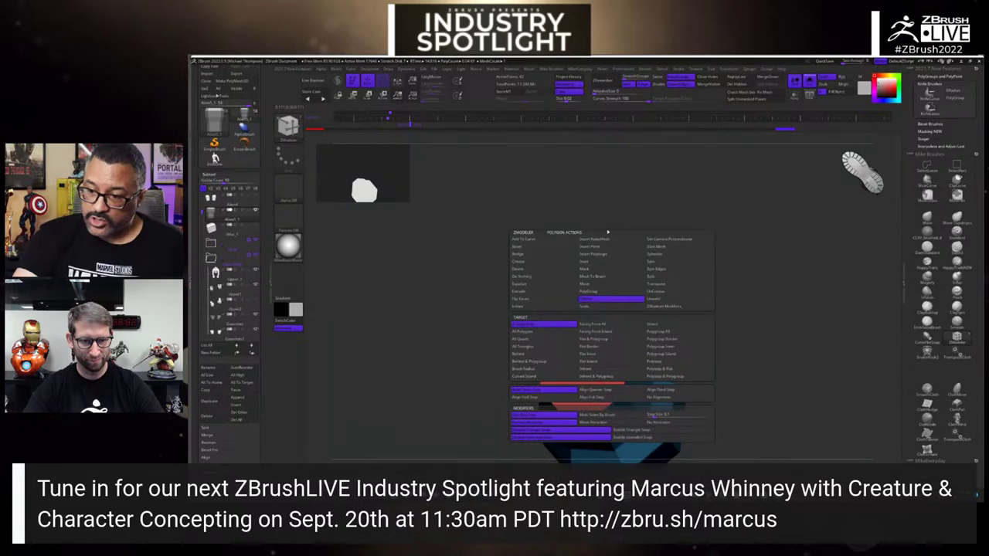
{"action": "left_click", "coordinate": [609, 262]}
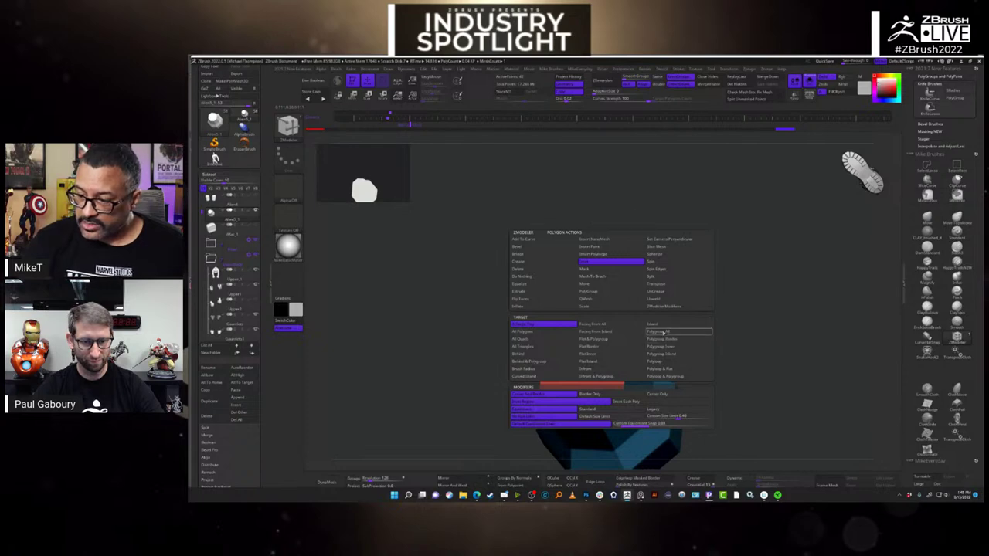
{"action": "left_click", "coordinate": [669, 332]}
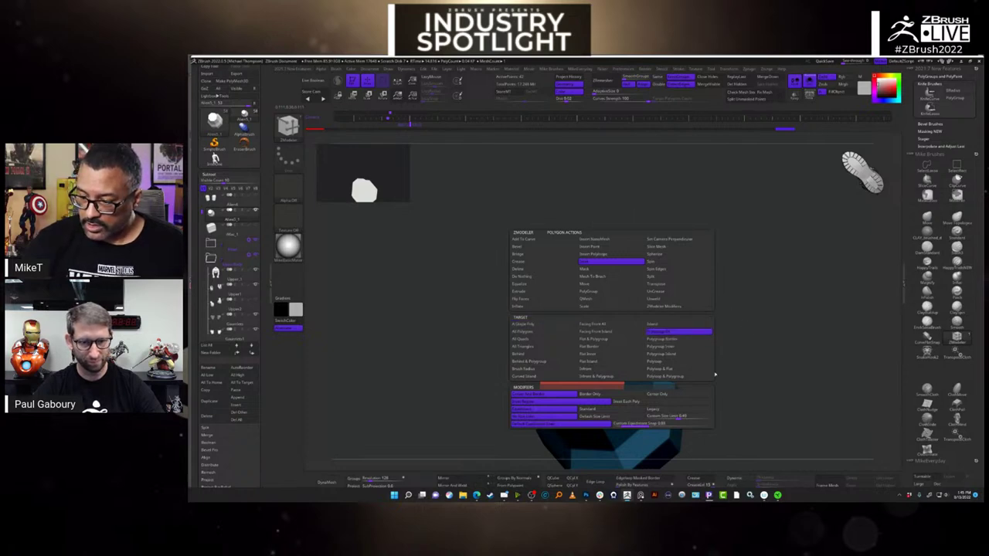
{"action": "key", "text": "space"}
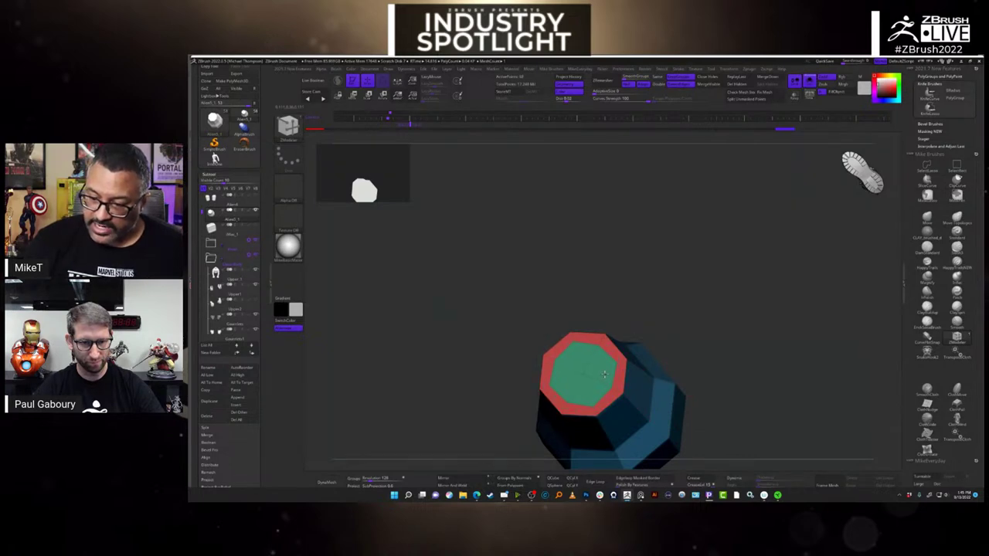
- Extrude the inset cap faces inward with the Polygroup All target to hollow out a recess
{"action": "left_click_drag", "start_coordinate": [696, 387], "coordinate": [726, 350]}
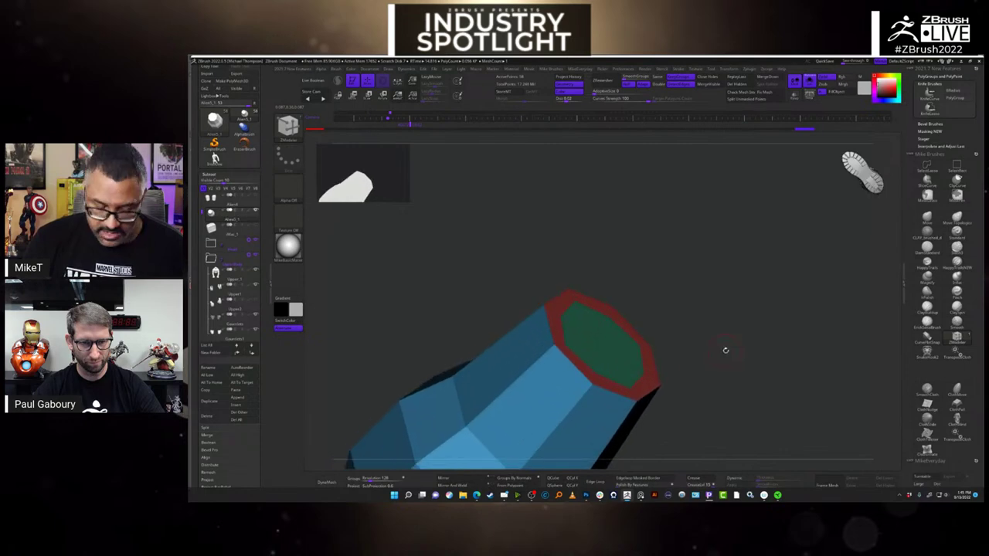
{"action": "key", "text": "w"}
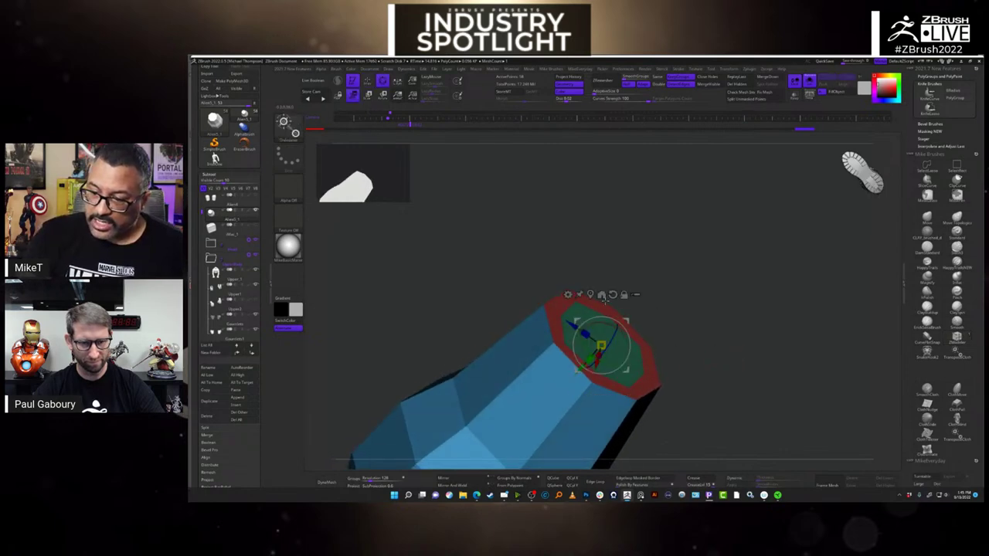
{"action": "key", "text": "q"}
{"action": "left_click_drag", "start_coordinate": [673, 338], "coordinate": [628, 349]}
{"action": "key", "text": "space"}
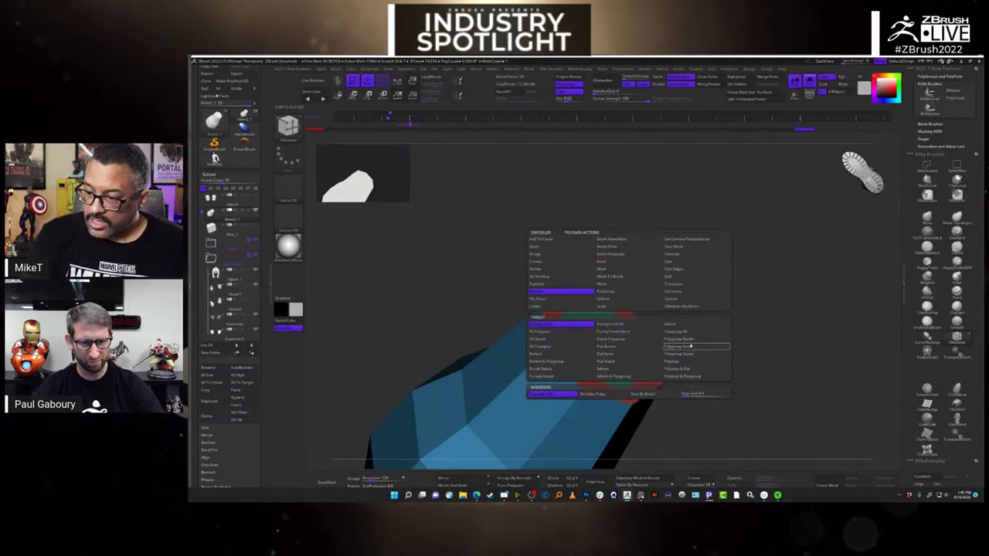
{"action": "left_click", "coordinate": [680, 331]}
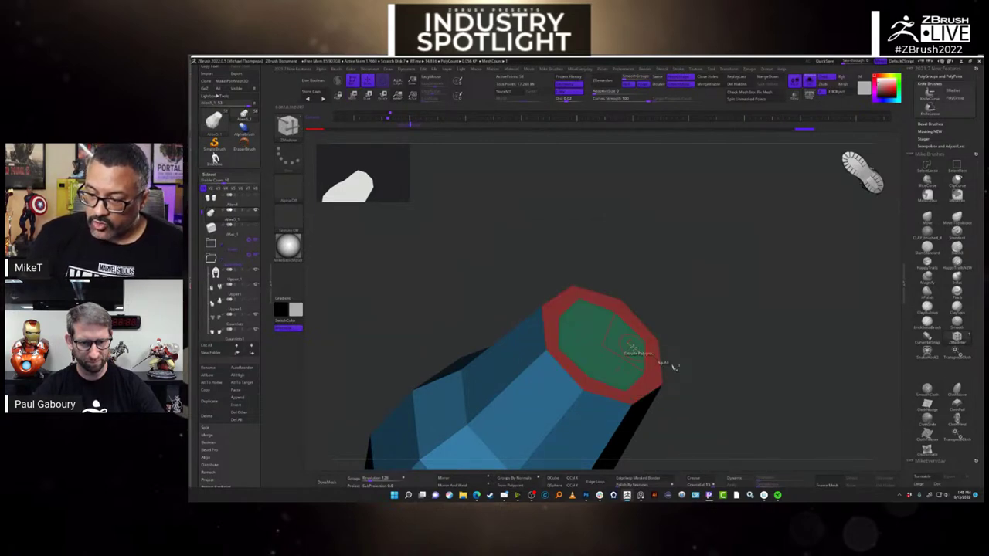
{"action": "left_click_drag", "start_coordinate": [630, 342], "coordinate": [615, 357]}
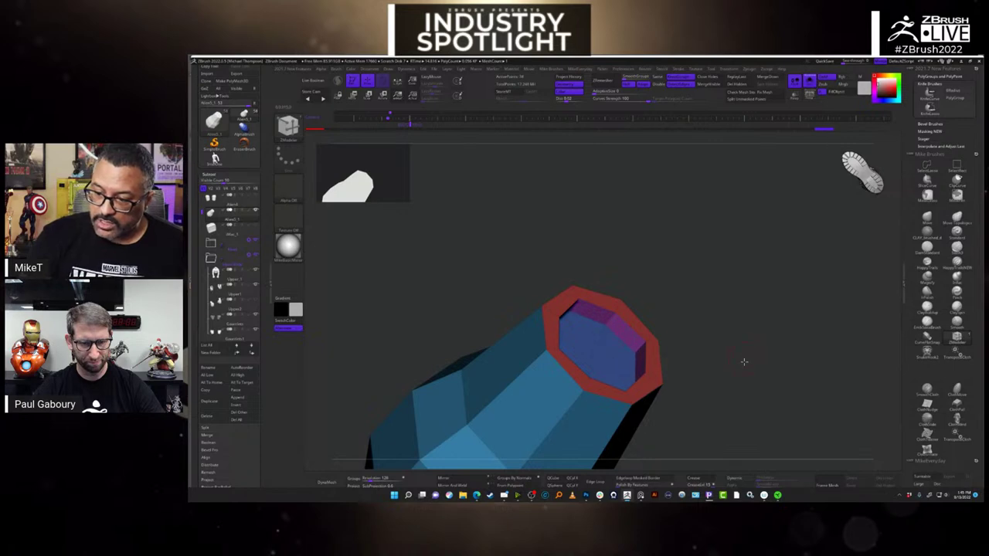
- Bevel the edge loop around the recess's inner rim at the narrow end using the ZModeler Bevel edge action
{"action": "left_click_drag", "start_coordinate": [745, 361], "coordinate": [839, 357]}
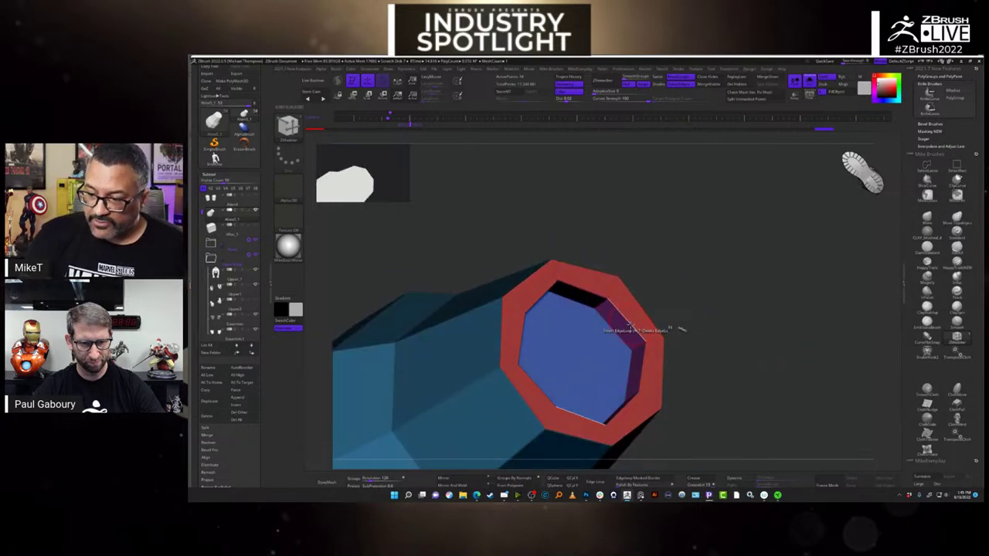
{"action": "key", "text": "space"}
{"action": "left_click", "coordinate": [561, 307]}
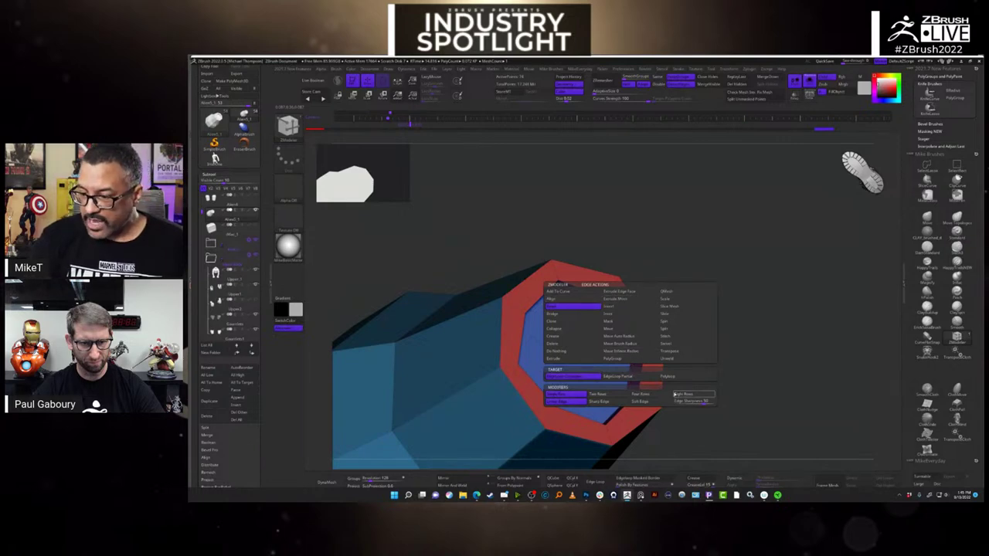
{"action": "left_click", "coordinate": [674, 394]}
{"action": "left_click", "coordinate": [631, 329]}
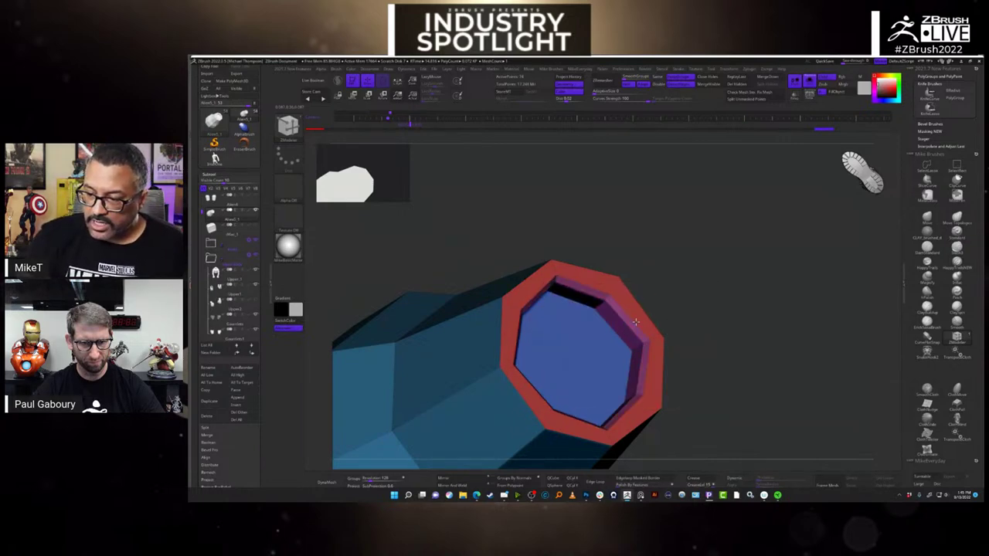
- Bevel the outer and inner rim edge loops at the wide end of the form
{"action": "left_click_drag", "start_coordinate": [724, 304], "coordinate": [653, 326]}
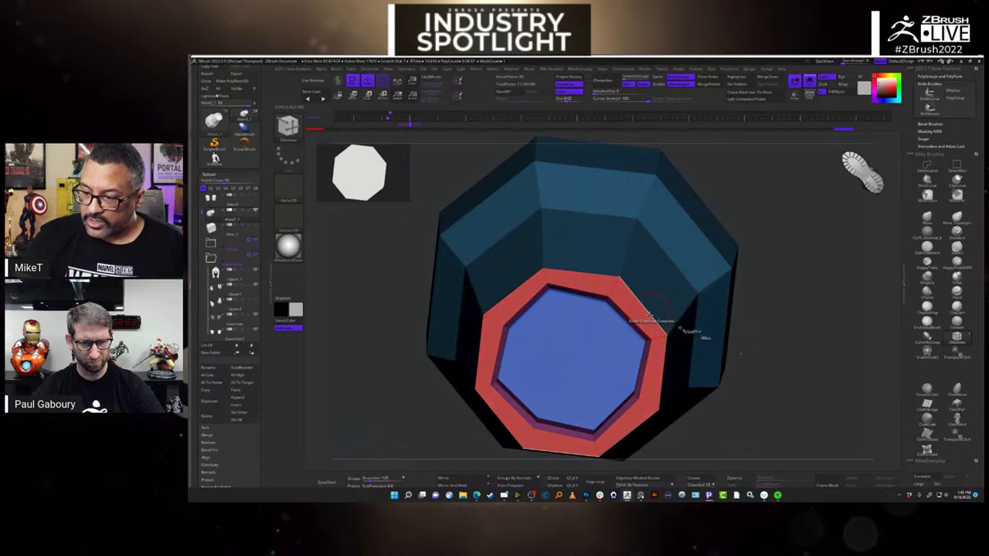
{"action": "left_click_drag", "start_coordinate": [815, 368], "coordinate": [696, 374]}
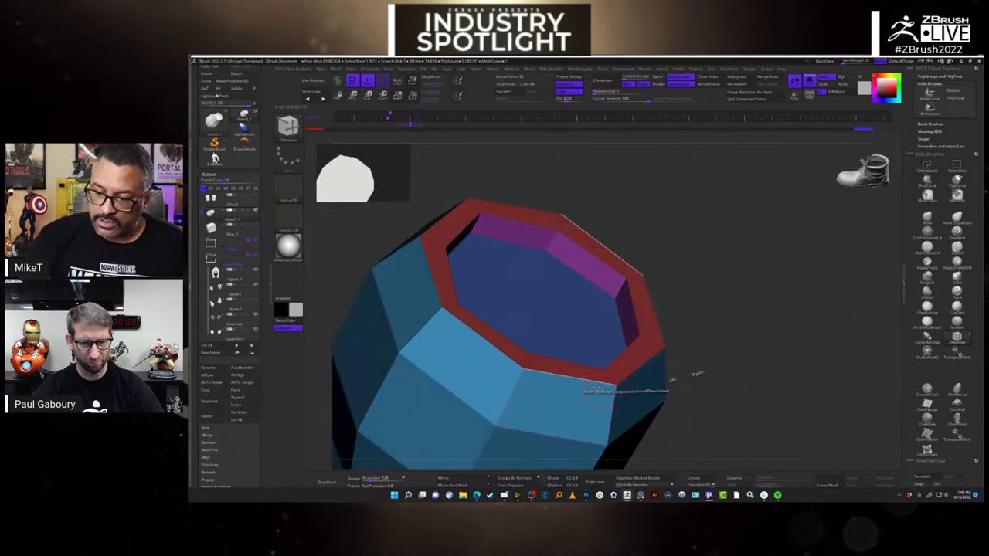
{"action": "left_click", "coordinate": [596, 386]}
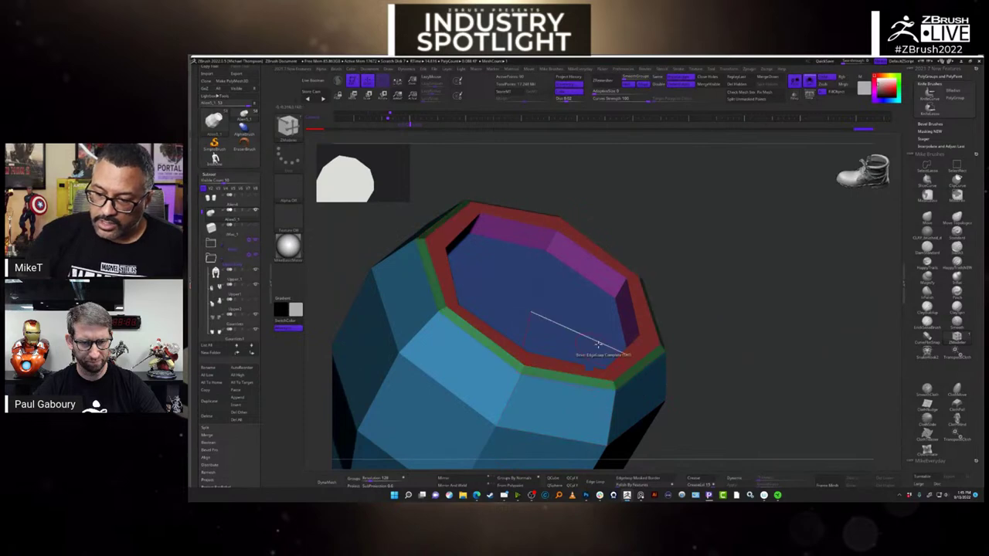
{"action": "left_click", "coordinate": [609, 263]}
- Turn on Dynamic Subdivision to preview the gauntlet form with smooth surfaces
{"action": "left_click_drag", "start_coordinate": [767, 372], "coordinate": [697, 364]}
{"action": "left_click", "coordinate": [739, 479]}
{"action": "left_click_drag", "start_coordinate": [770, 418], "coordinate": [798, 412]}
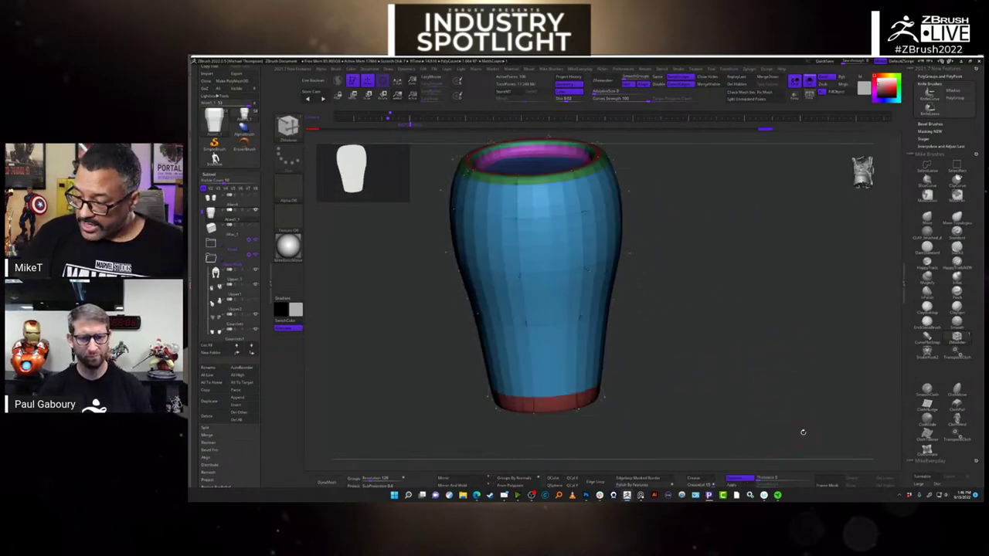
{"action": "key", "text": "p"}
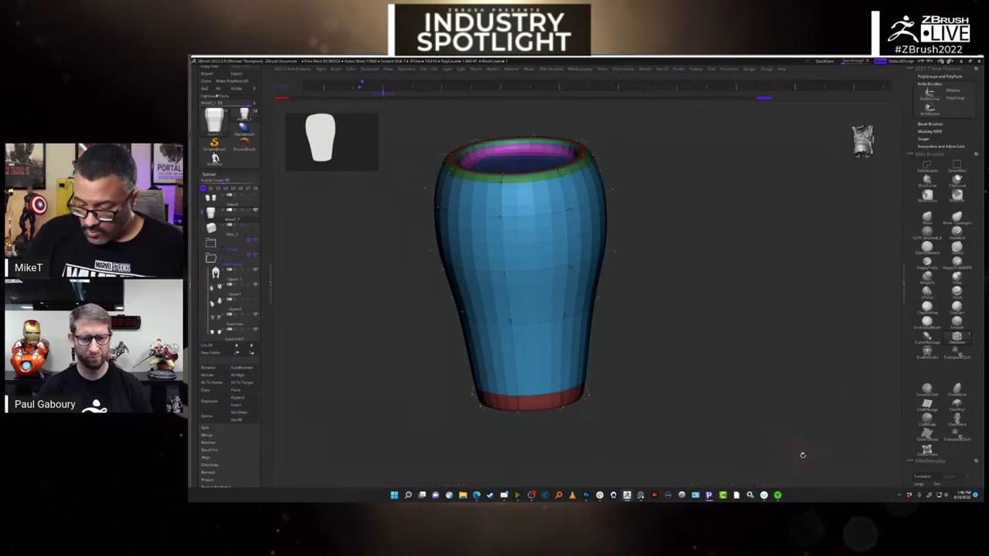
{"action": "key", "text": "p"}
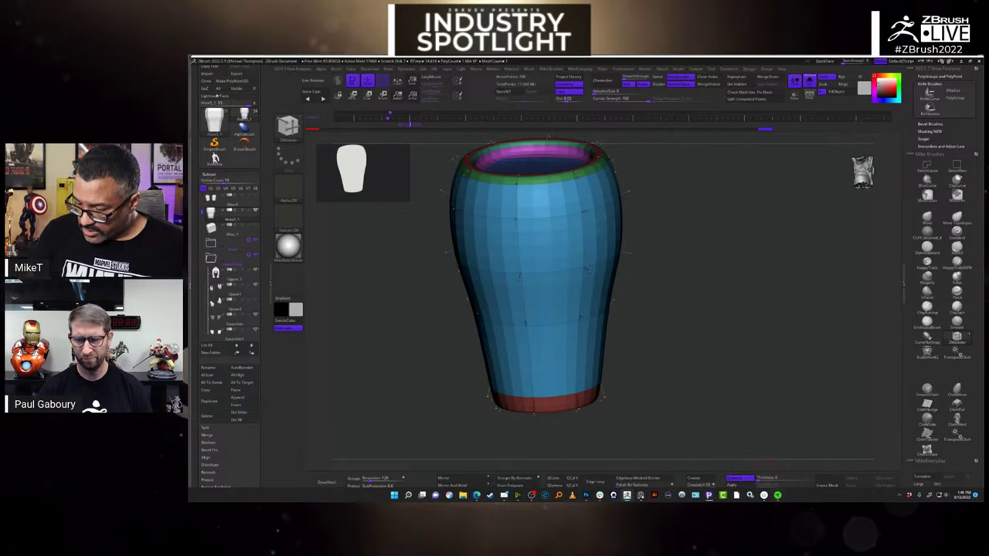
{"action": "mouse_move", "coordinate": [778, 495]}
{"action": "left_click", "coordinate": [798, 444]}
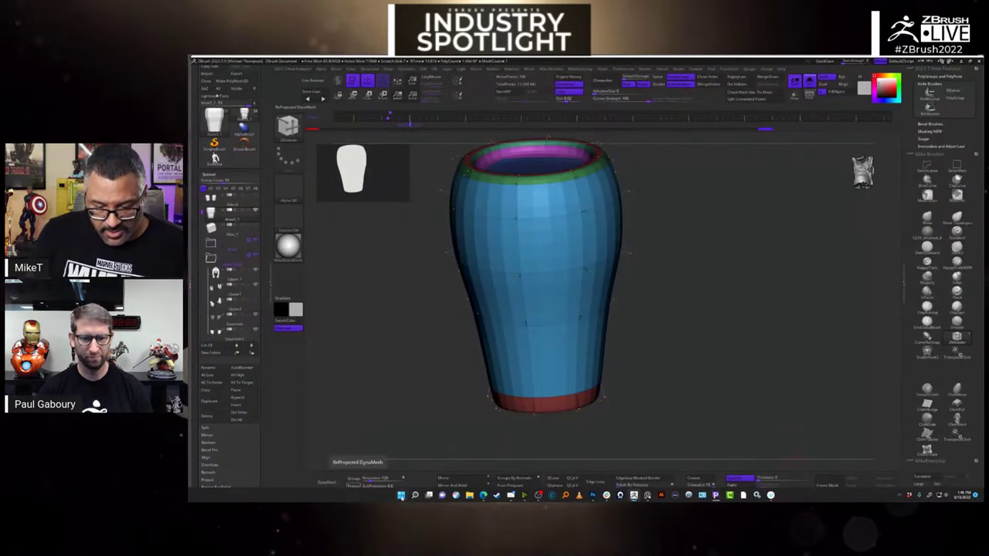
- Switch the Task view taskbar item off and back on in the Windows taskbar settings, and minimize Settings
{"action": "left_click", "coordinate": [401, 497]}
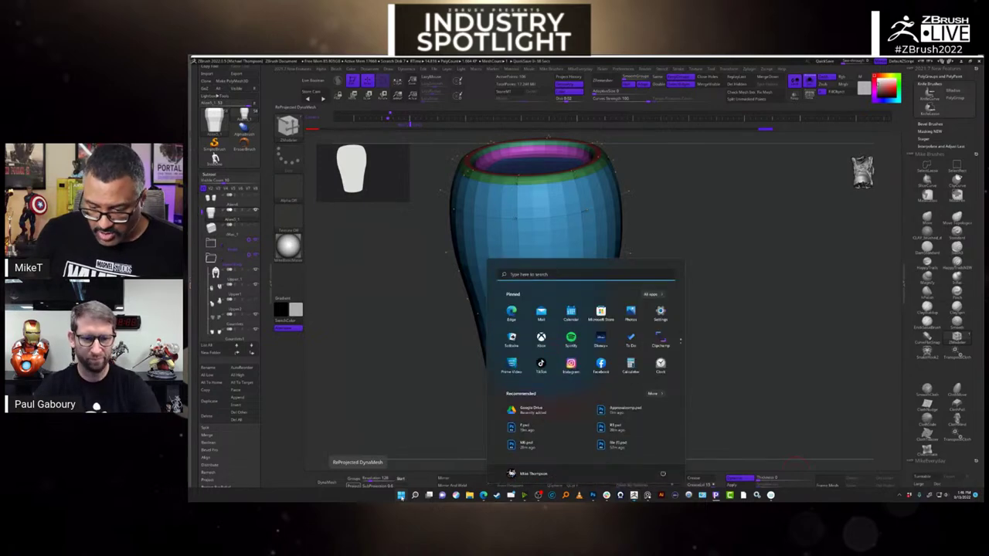
{"action": "left_click", "coordinate": [401, 496]}
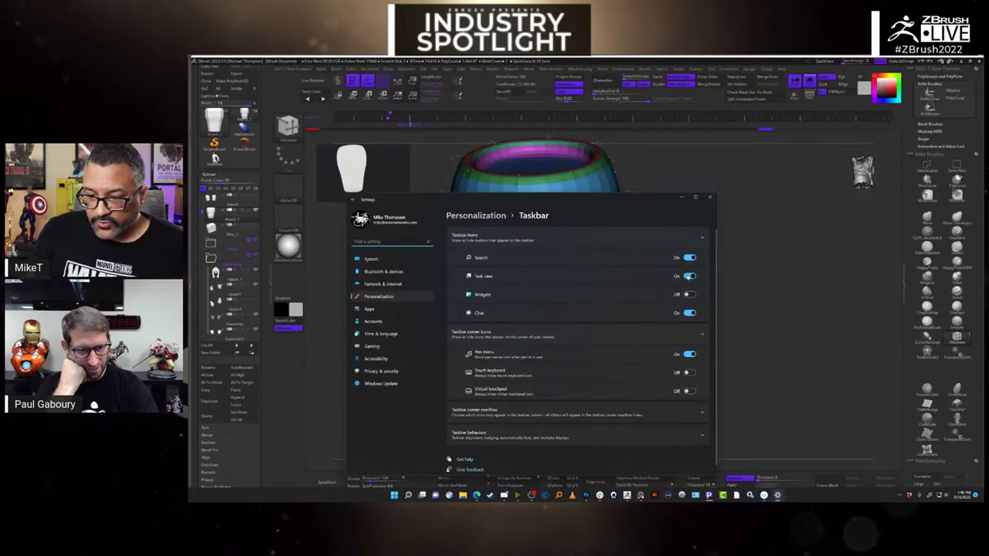
{"action": "left_click", "coordinate": [689, 276]}
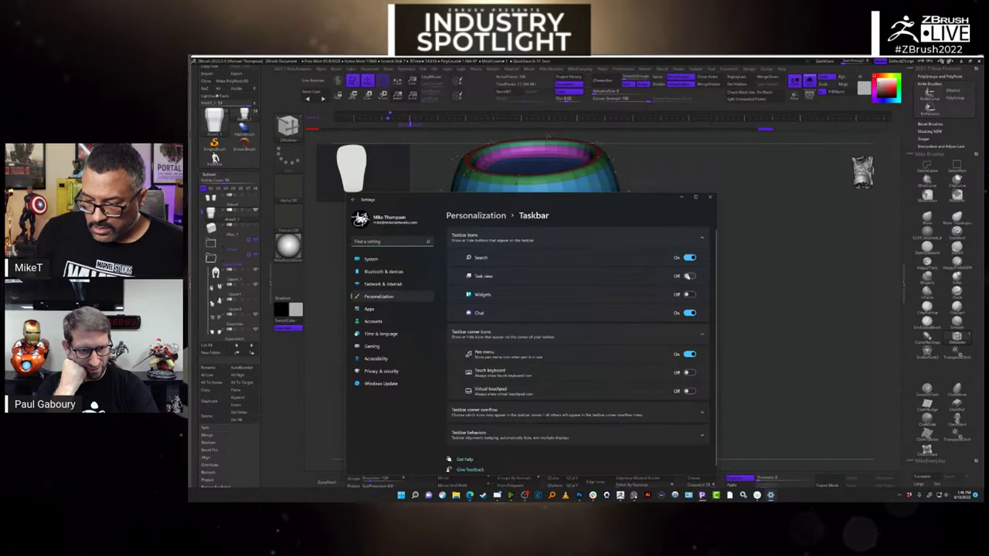
{"action": "left_click", "coordinate": [689, 276]}
{"action": "scroll", "coordinate": [529, 432], "scroll_direction": "down", "scroll_amount": 1}
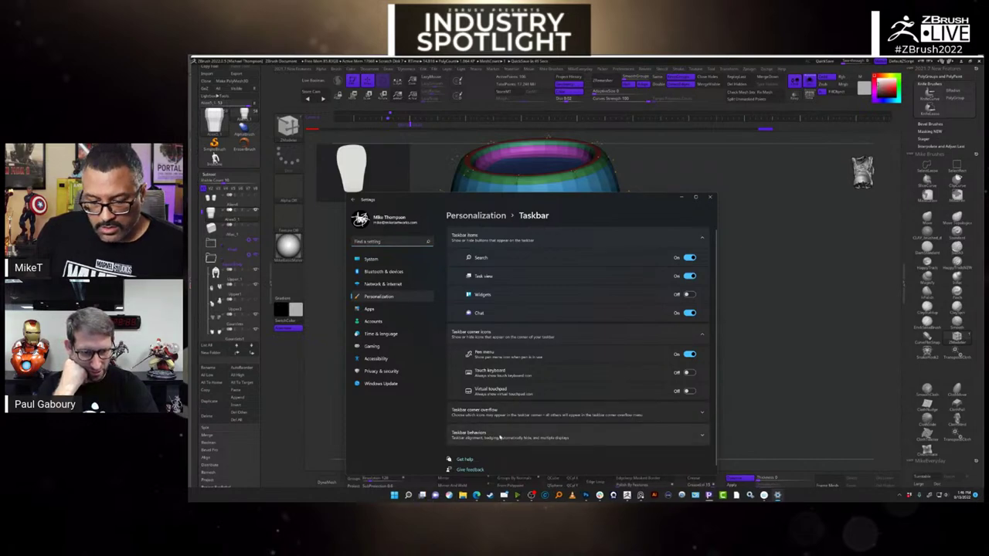
{"action": "scroll", "coordinate": [542, 276], "scroll_direction": "up", "scroll_amount": 1}
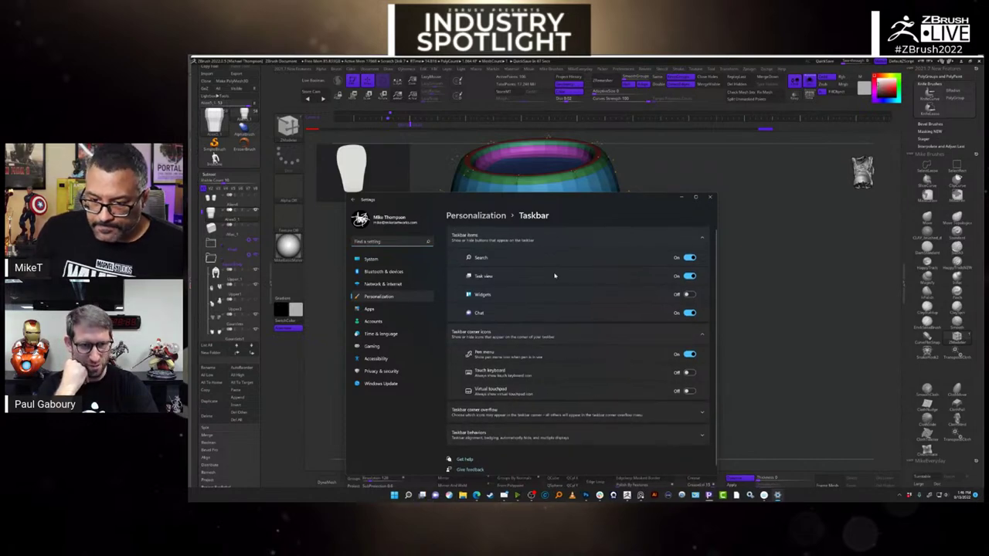
{"action": "left_click", "coordinate": [682, 199]}
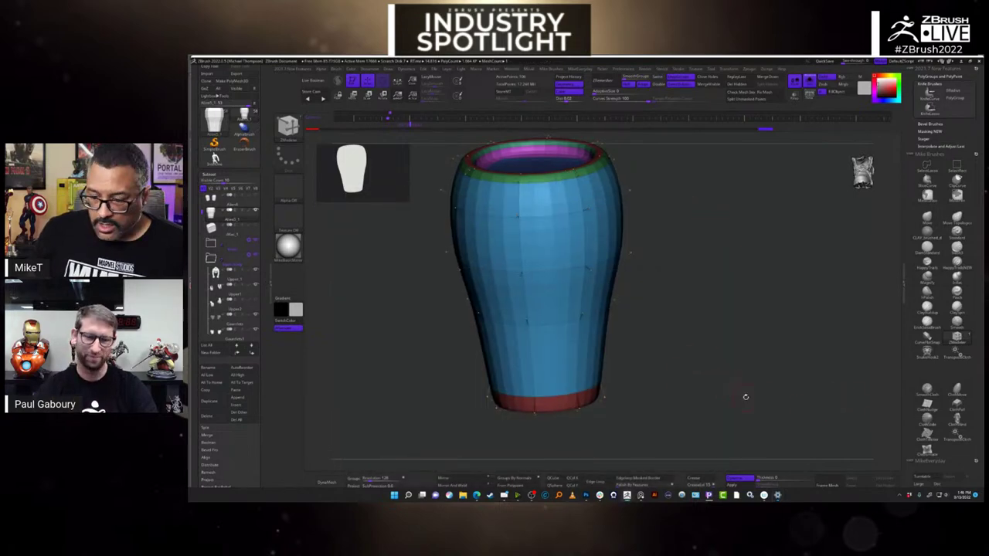
- Switch to the marked-up robot approval comp in Photoshop to view it, and return to ZBrush
{"action": "key", "text": "super+Tab"}
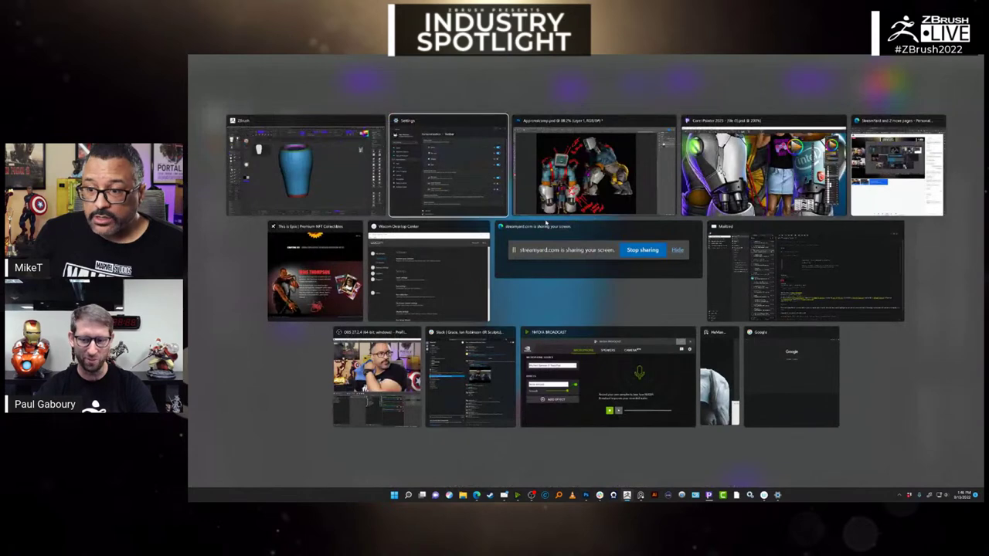
{"action": "left_click", "coordinate": [483, 196]}
{"action": "left_click", "coordinate": [770, 253]}
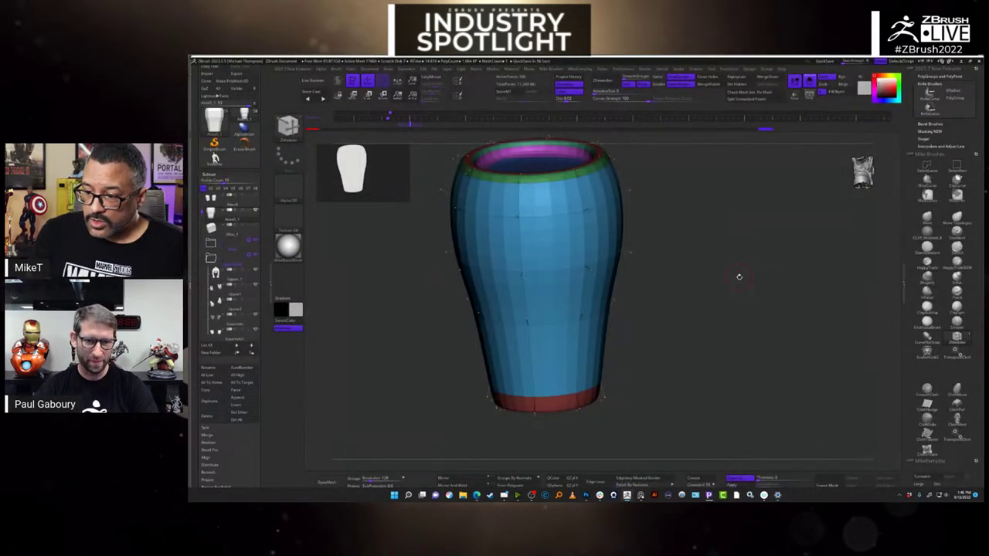
{"action": "key", "text": "super+Tab"}
{"action": "left_click", "coordinate": [593, 164]}
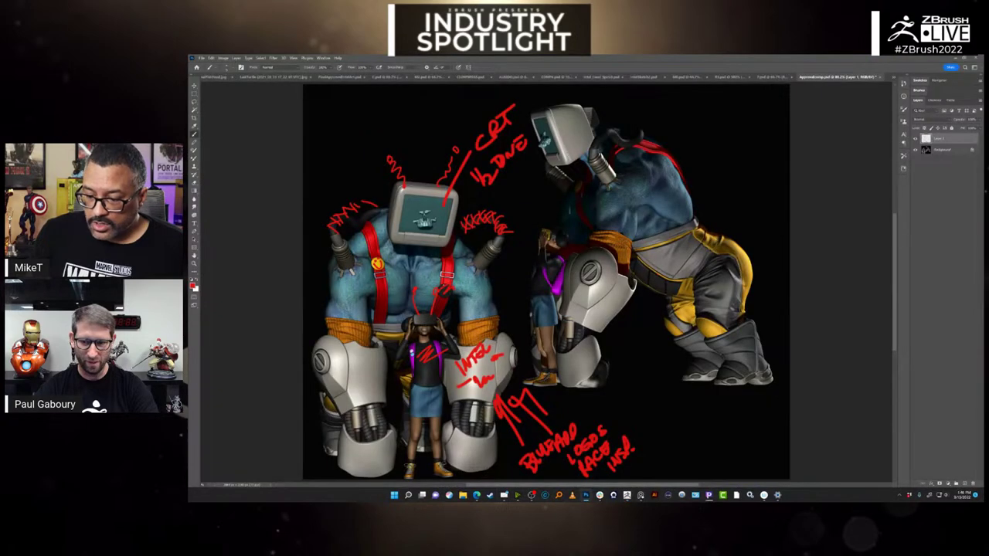
{"action": "key", "text": "super+Tab"}
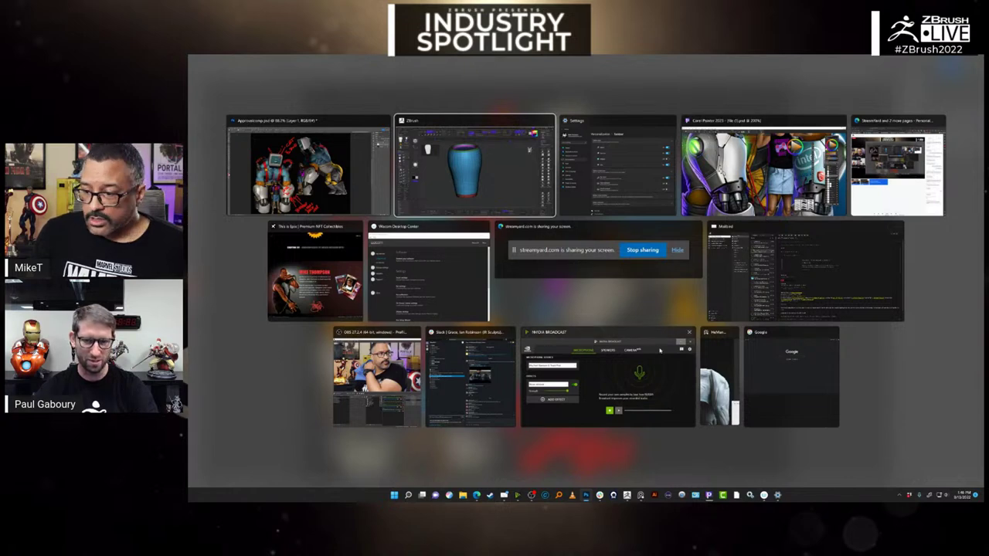
{"action": "key", "text": "Return"}
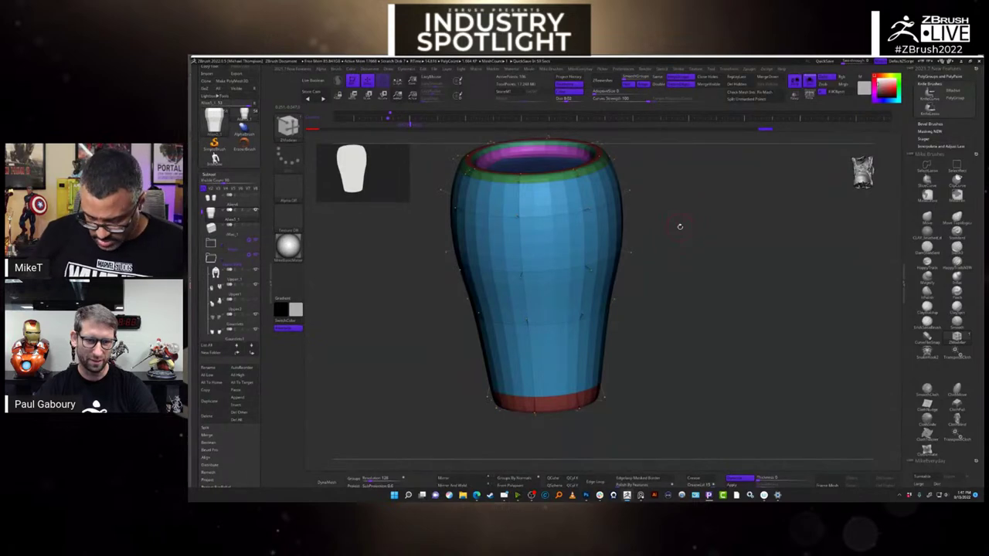
- Return from the open-window overview to ZBrush and expand its window to cover the taskbar
{"action": "key", "text": "alt+Tab"}
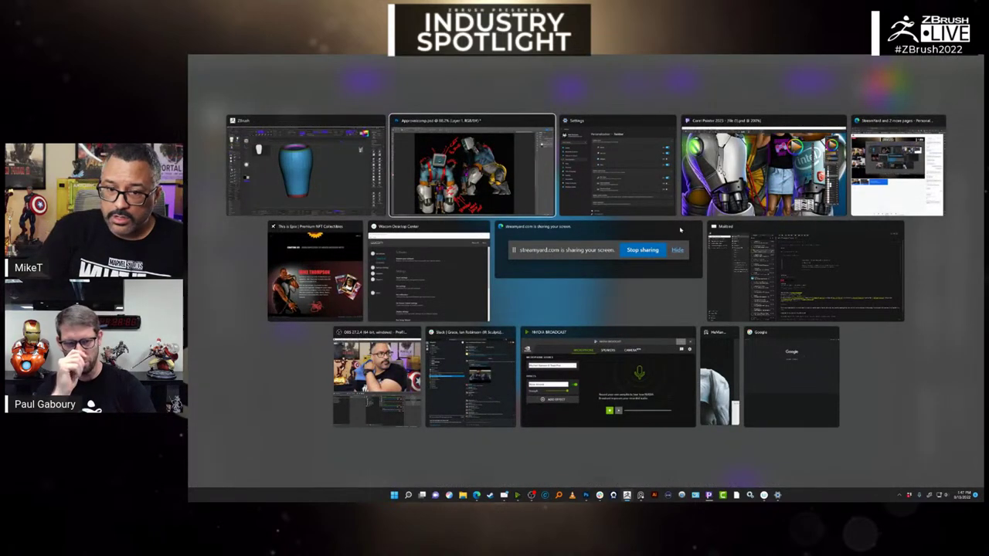
{"action": "key", "text": "Tab"}
{"action": "key", "text": "Tab"}
{"action": "key", "text": "Tab"}
{"action": "key", "text": "Tab"}
{"action": "key", "text": "Tab"}
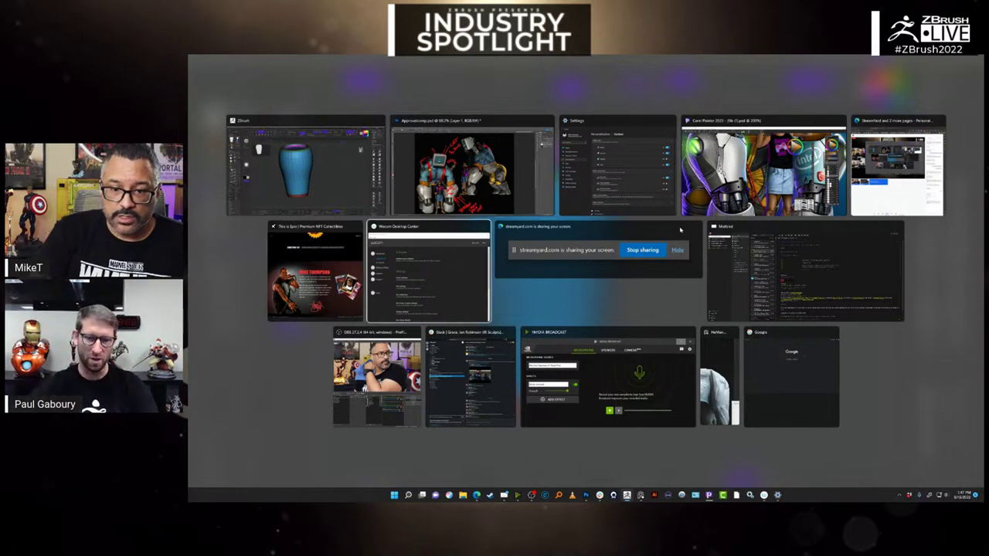
{"action": "left_click", "coordinate": [334, 184]}
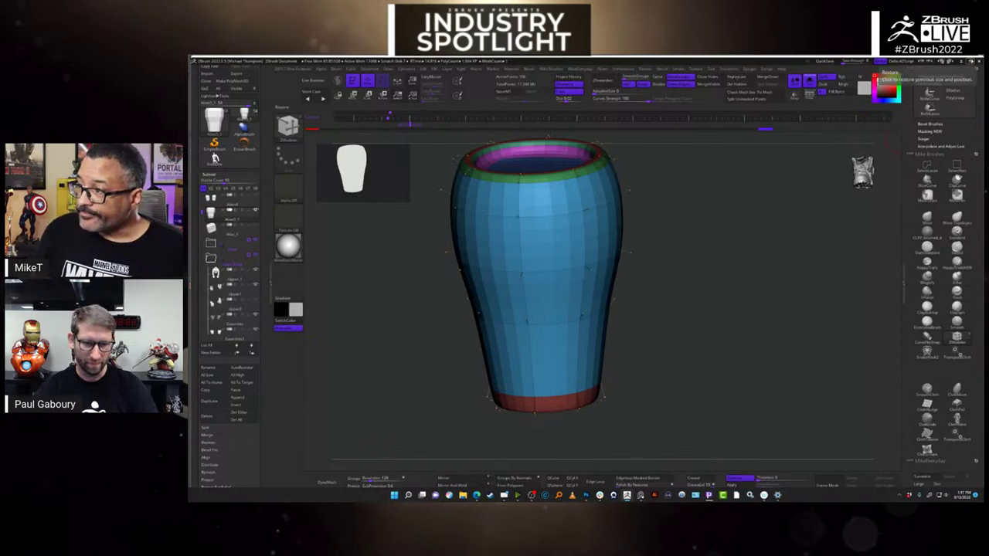
{"action": "left_click", "coordinate": [967, 60]}
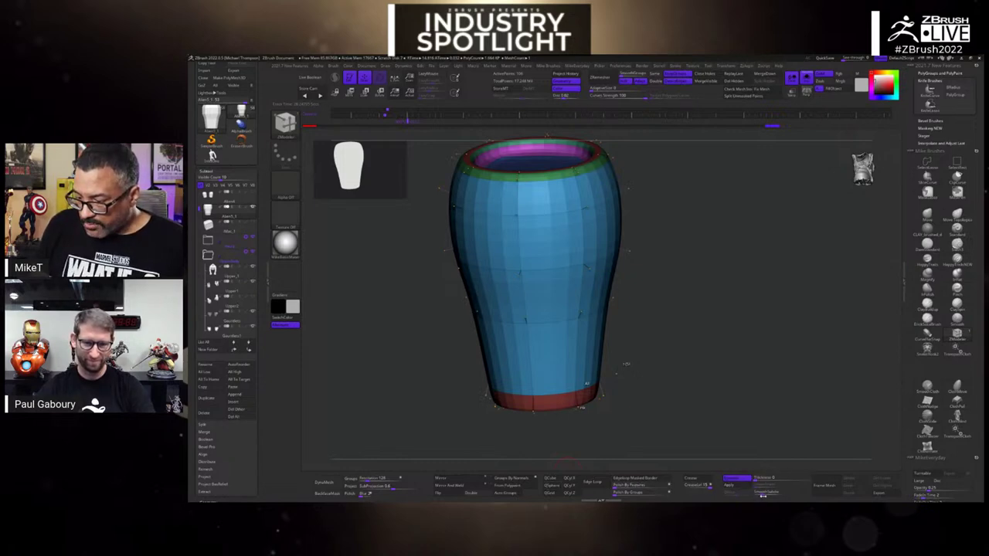
- Raise the gauntlet form's SmoothSubdiv level and hide the PolyFrame to inspect the smoothed surface
{"action": "left_click_drag", "start_coordinate": [763, 494], "coordinate": [771, 495]}
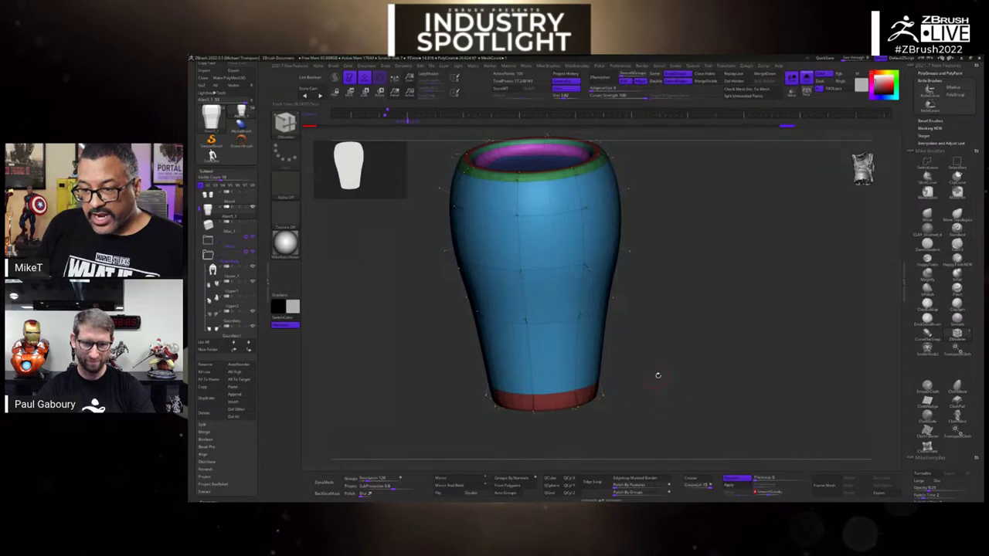
{"action": "key", "text": "space"}
{"action": "left_click", "coordinate": [711, 445]}
{"action": "left_click_drag", "start_coordinate": [682, 397], "coordinate": [608, 216]}
{"action": "left_click_drag", "start_coordinate": [772, 412], "coordinate": [803, 440]}
{"action": "left_click", "coordinate": [697, 479]}
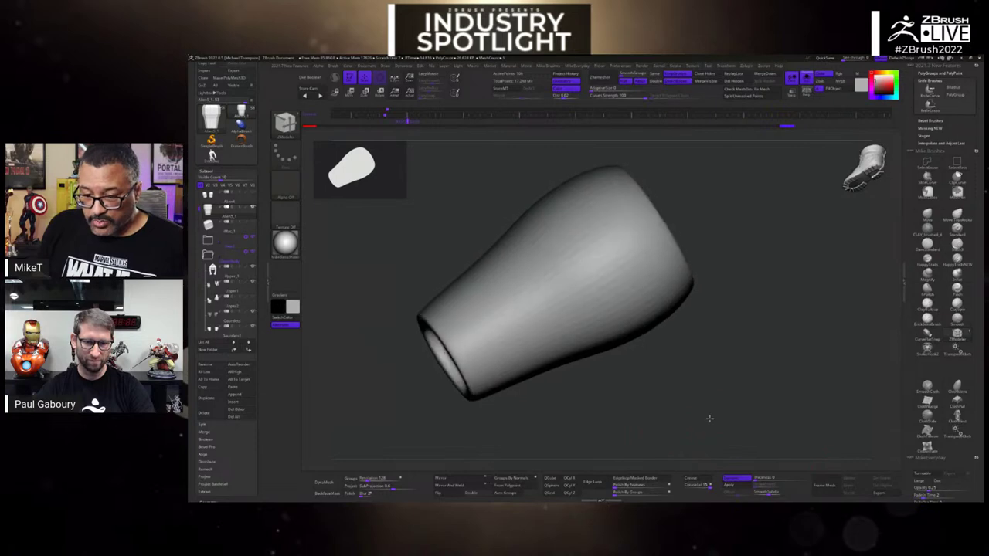
- Turn off Dynamic Subdivision and show the PolyFrame to expose the polygroups around the wide-end recess
{"action": "left_click", "coordinate": [738, 480]}
{"action": "left_click_drag", "start_coordinate": [748, 384], "coordinate": [715, 434]}
{"action": "key", "text": "space"}
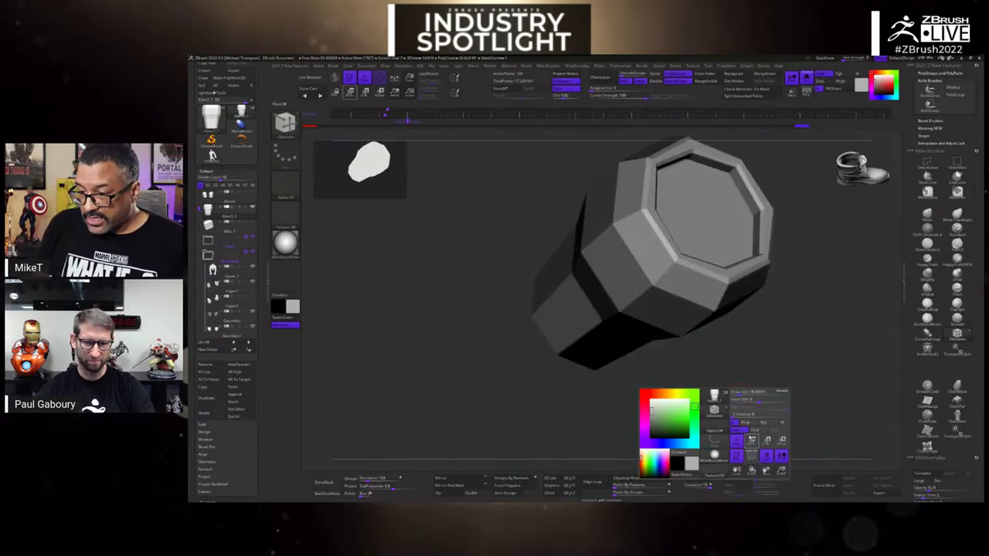
{"action": "left_click", "coordinate": [752, 460]}
{"action": "left_click_drag", "start_coordinate": [814, 352], "coordinate": [816, 385], "text": "alt"}
{"action": "right_click_drag", "start_coordinate": [800, 334], "coordinate": [771, 353]}
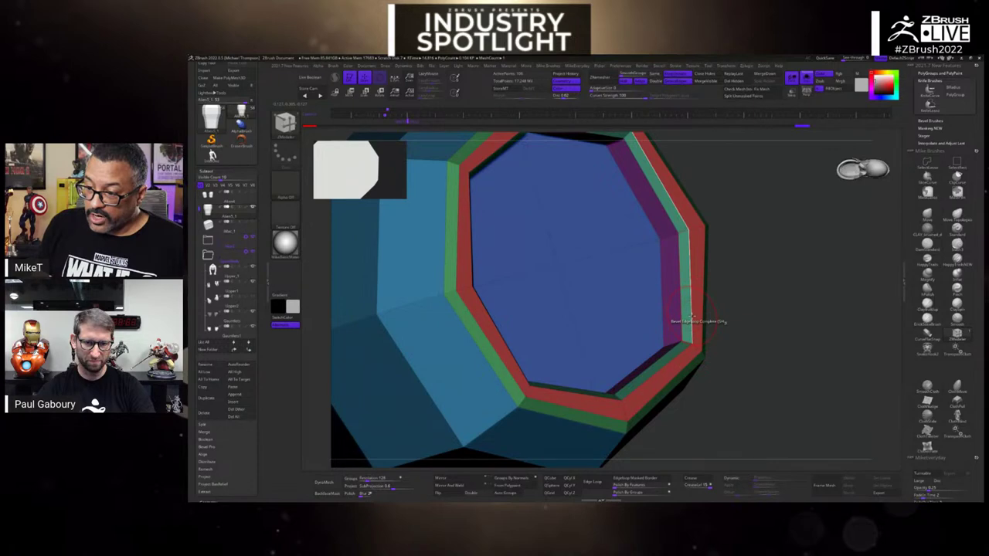
- Crease the rim edge loops of the gauntlet form using ZModeler's Crease edge action with the EdgeLoop Complete target
{"action": "key", "text": "space"}
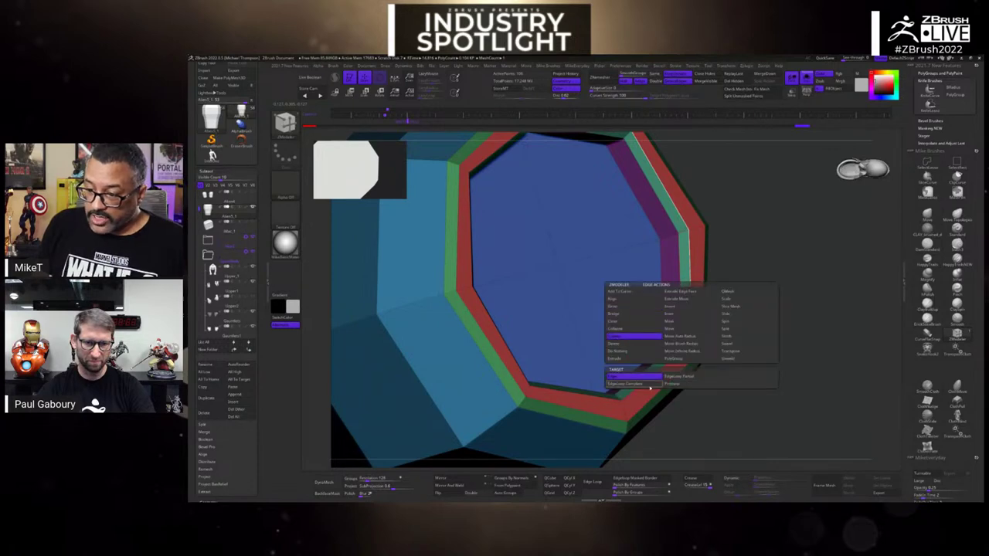
{"action": "left_click", "coordinate": [650, 384]}
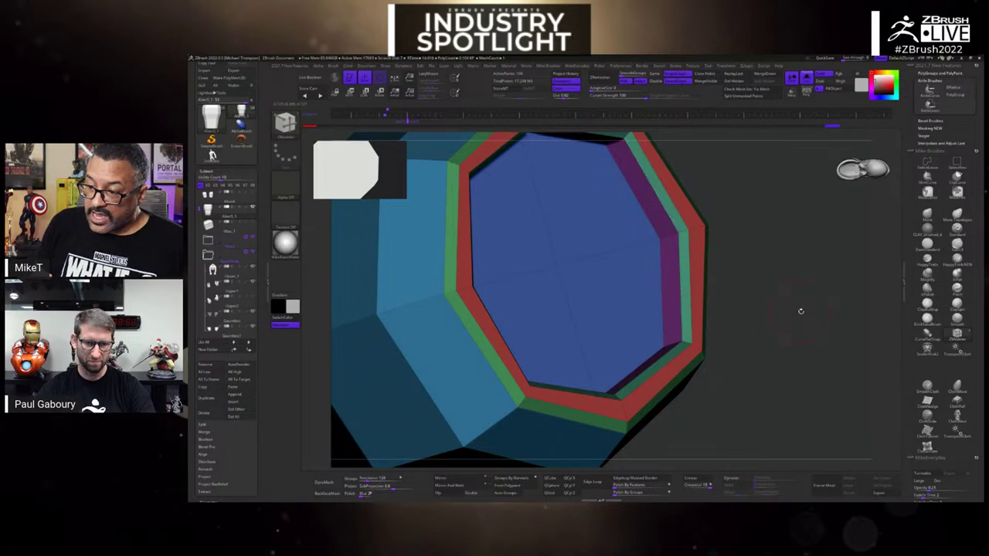
{"action": "left_click_drag", "start_coordinate": [801, 311], "coordinate": [680, 294]}
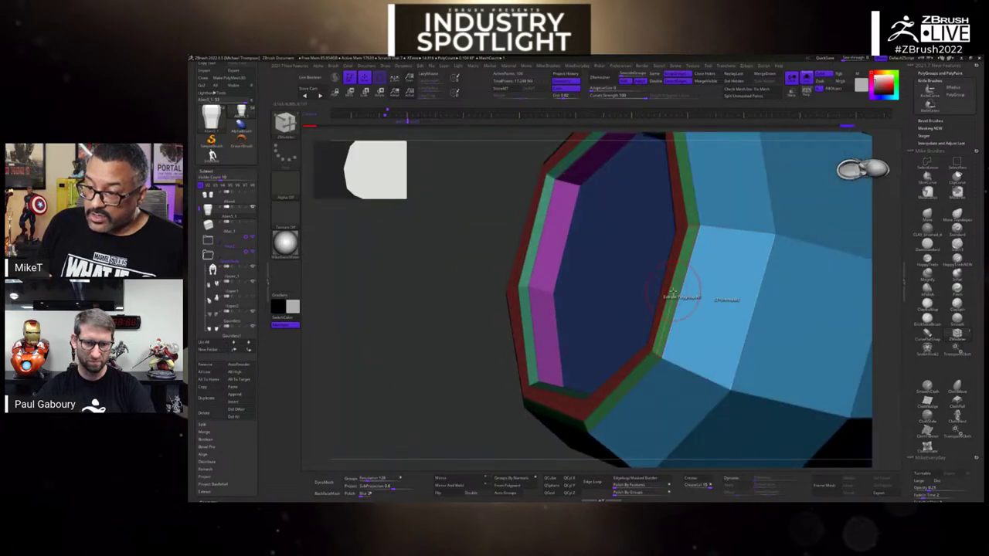
{"action": "left_click_drag", "start_coordinate": [461, 395], "coordinate": [335, 380]}
{"action": "left_click_drag", "start_coordinate": [596, 376], "coordinate": [647, 392], "text": "alt"}
{"action": "left_click_drag", "start_coordinate": [796, 400], "coordinate": [736, 340]}
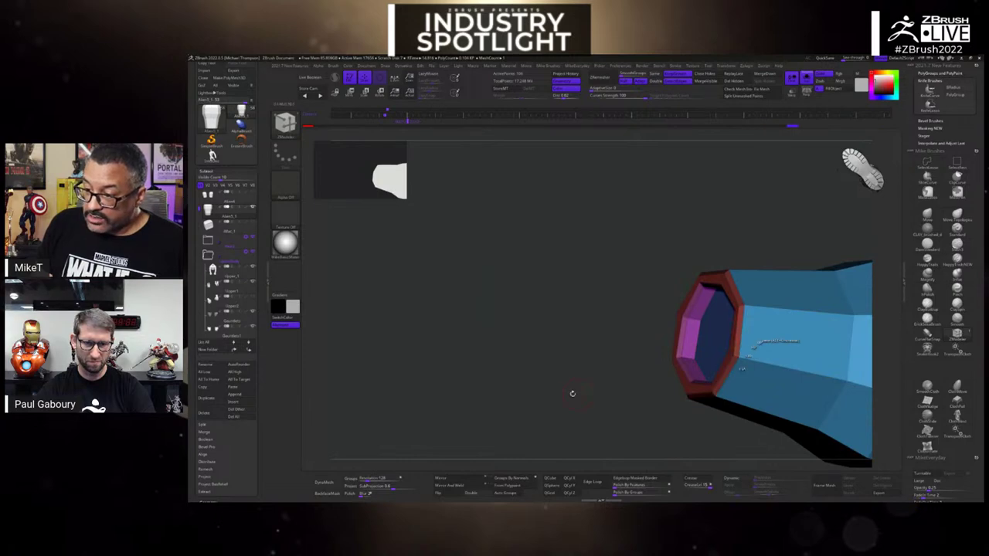
{"action": "left_click_drag", "start_coordinate": [572, 394], "coordinate": [601, 409]}
{"action": "left_click_drag", "start_coordinate": [748, 378], "coordinate": [700, 371], "text": "alt"}
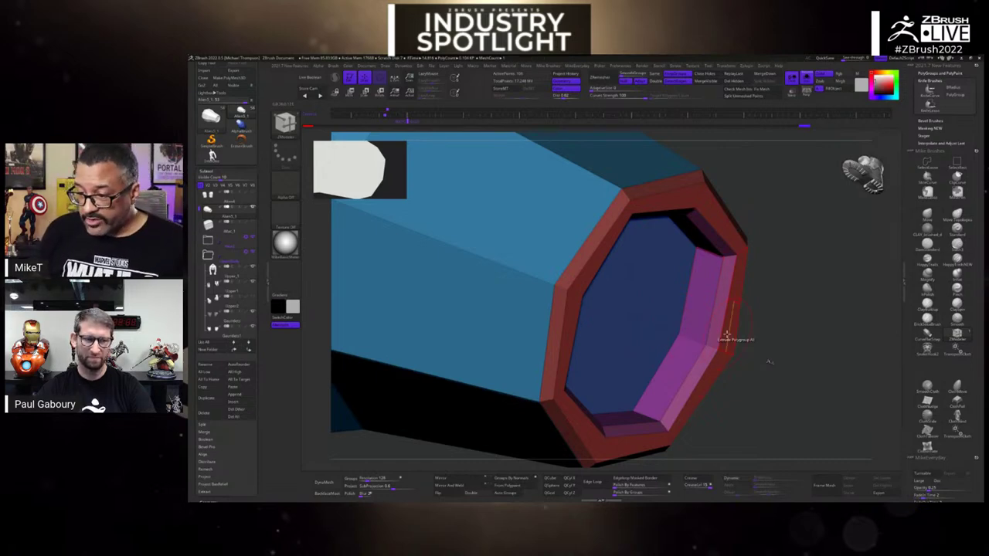
- Insert supporting edge loops around the gauntlet form's rims with ZModeler's Insert EdgeLoop action
{"action": "key", "text": "space"}
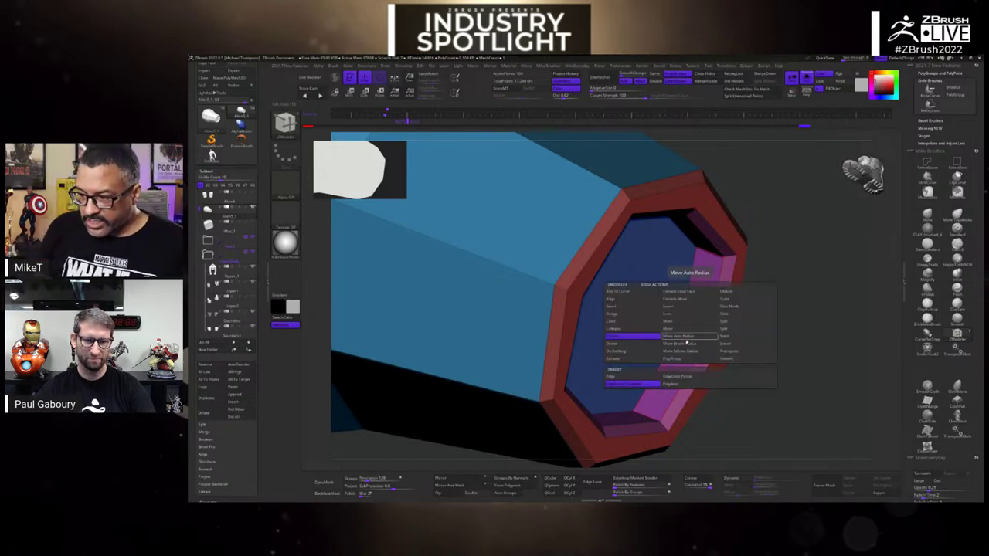
{"action": "left_click", "coordinate": [632, 307]}
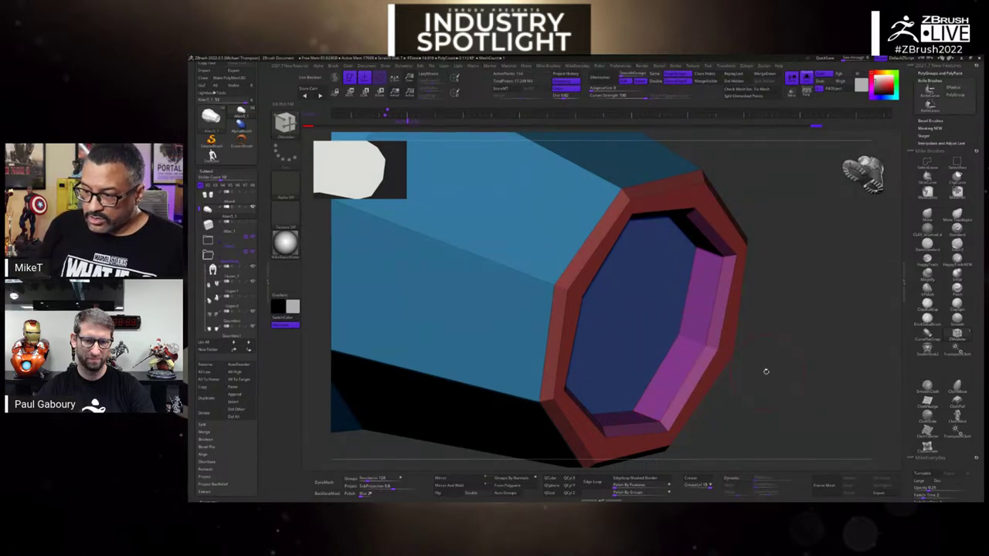
{"action": "left_click_drag", "start_coordinate": [805, 366], "coordinate": [752, 371]}
{"action": "left_click_drag", "start_coordinate": [822, 367], "coordinate": [569, 341]}
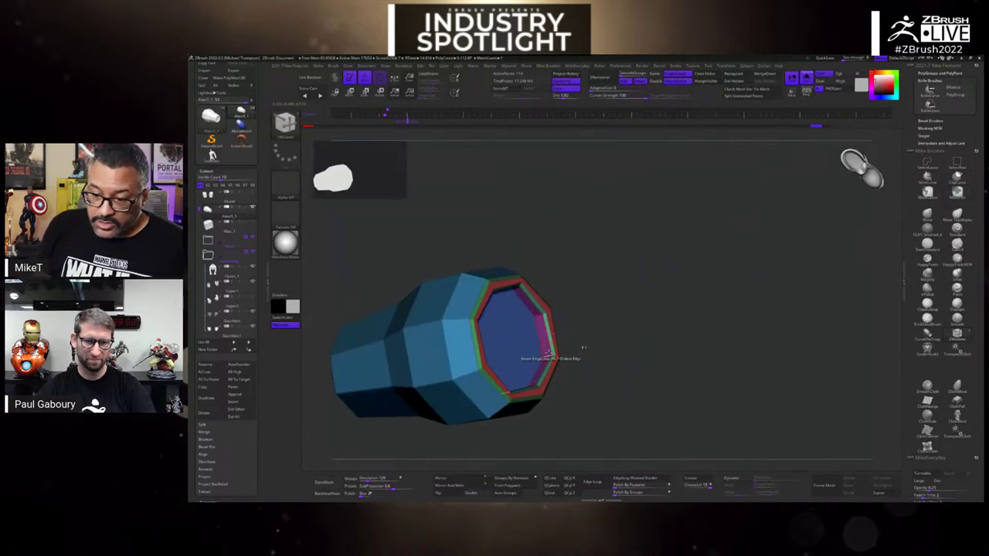
- Turn on Dynamic Subdivision and hide the PolyFrame on the gauntlet form
{"action": "left_click", "coordinate": [738, 478]}
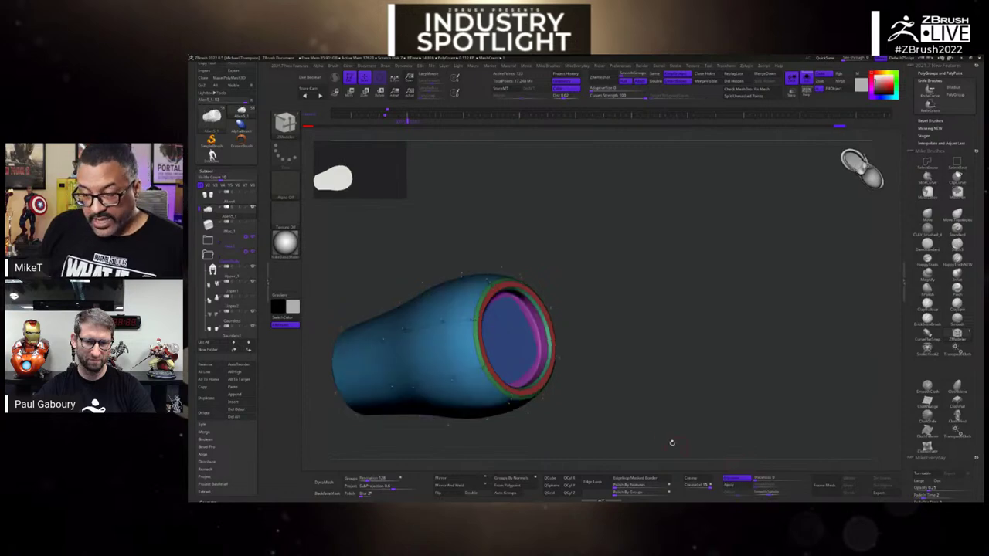
{"action": "left_click_drag", "start_coordinate": [657, 424], "coordinate": [686, 364], "text": "alt"}
{"action": "key", "text": "space"}
{"action": "left_click", "coordinate": [710, 431]}
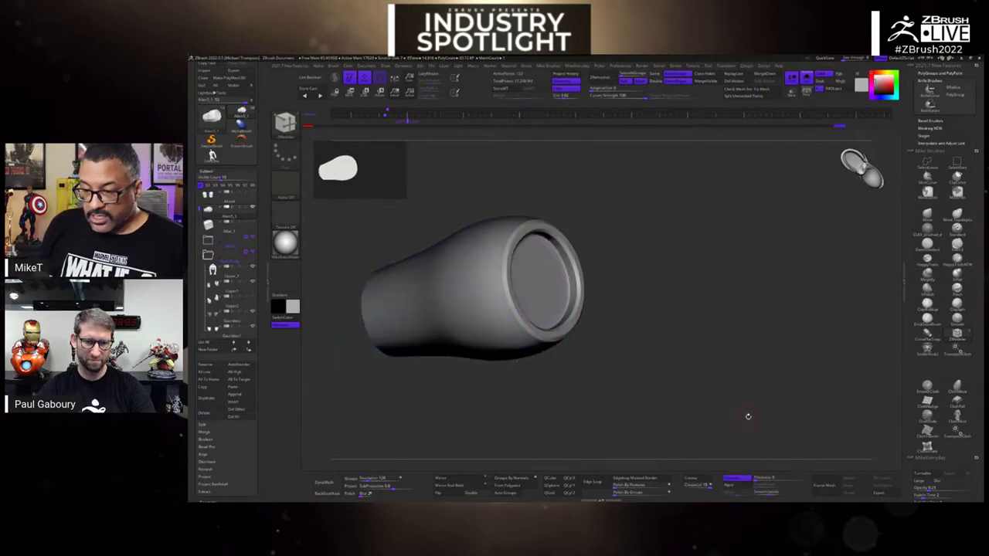
- Compare the gauntlet form in an upright side view with Dynamic Subdivision off and on
{"action": "left_click_drag", "start_coordinate": [747, 415], "coordinate": [709, 398]}
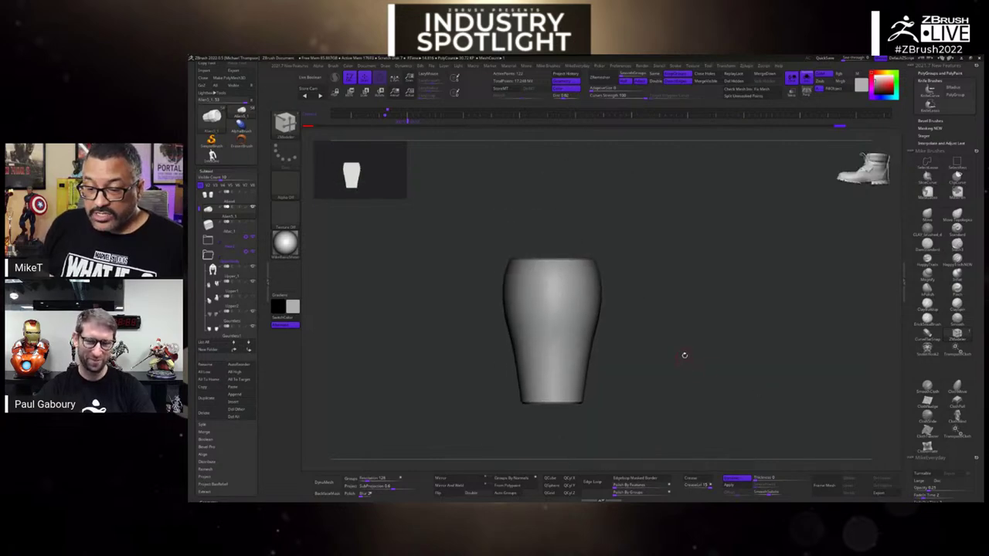
{"action": "left_click_drag", "start_coordinate": [684, 354], "coordinate": [708, 355]}
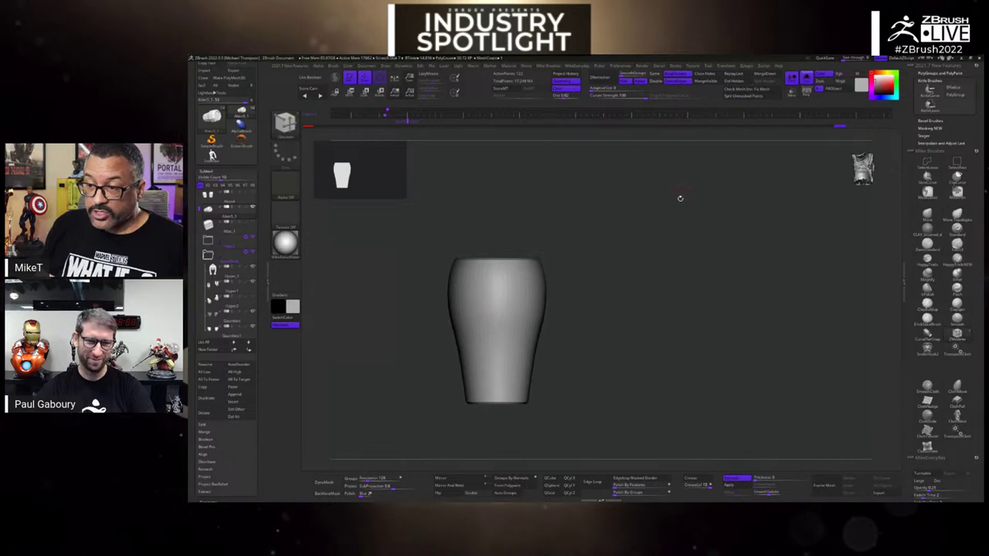
{"action": "left_click", "coordinate": [740, 482]}
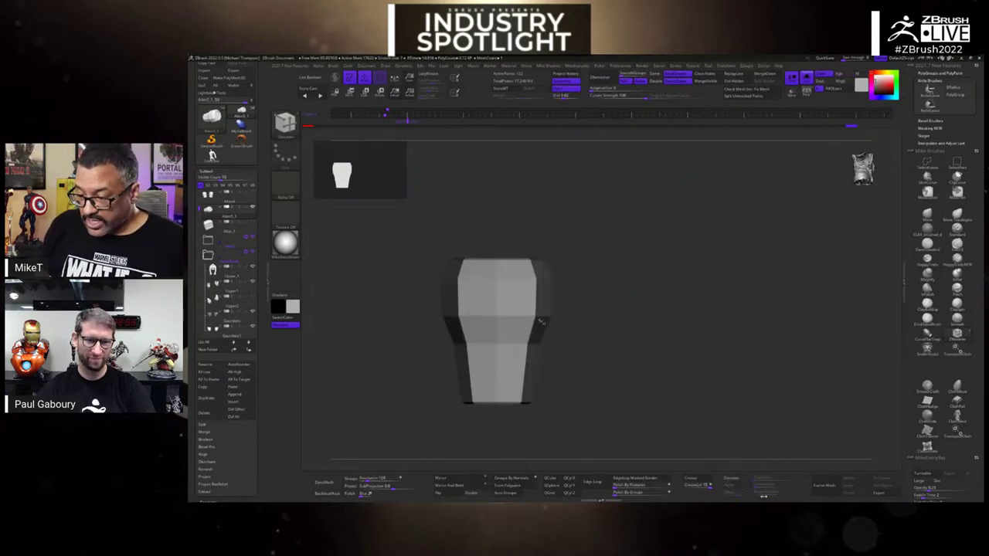
{"action": "left_click", "coordinate": [738, 479]}
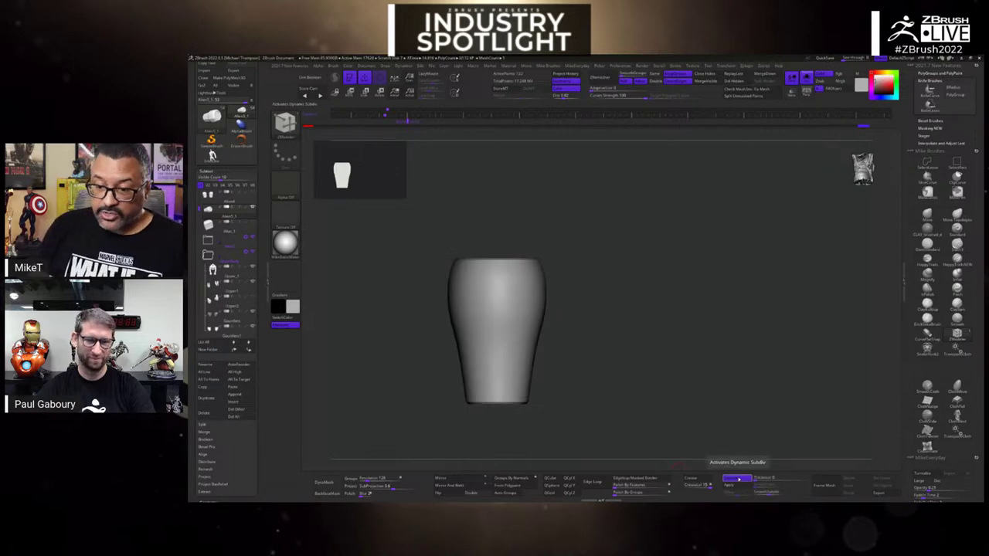
{"action": "left_click_drag", "start_coordinate": [704, 401], "coordinate": [724, 415], "text": "alt"}
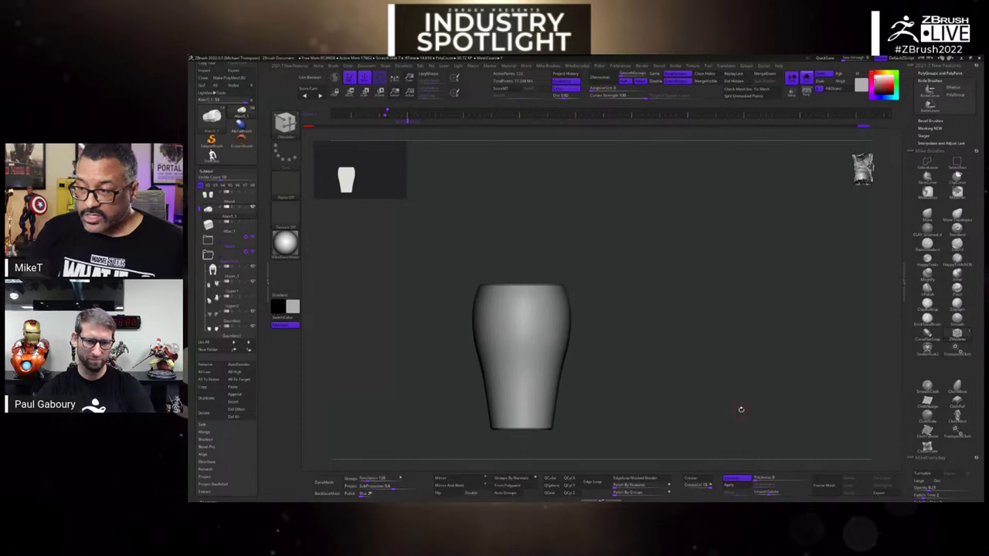
- Bulge only the outer side of the gauntlet form's upper half outward with the Move brush
{"action": "left_click", "coordinate": [923, 218]}
{"action": "key", "text": "s"}
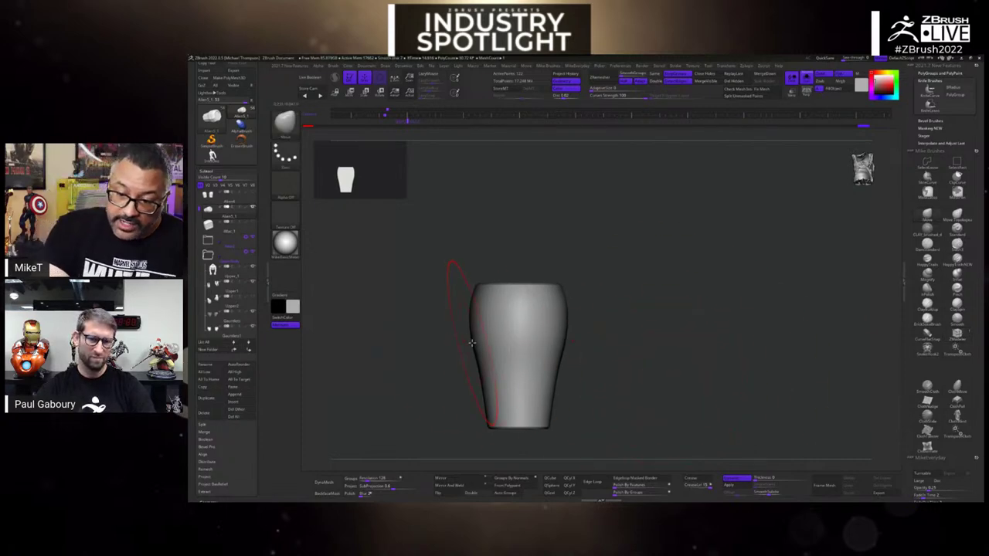
{"action": "left_click_drag", "start_coordinate": [471, 343], "coordinate": [448, 340]}
{"action": "key", "text": "s"}
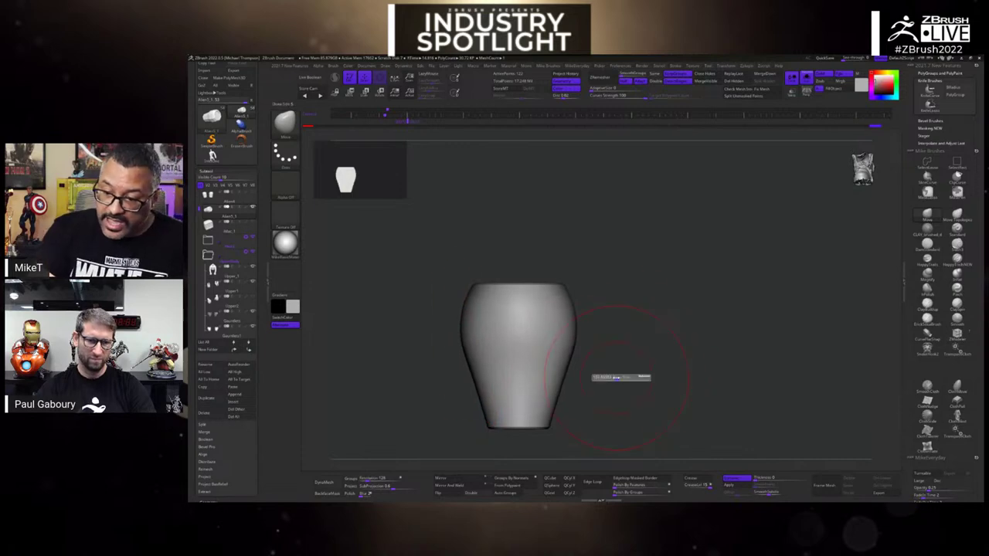
{"action": "left_click_drag", "start_coordinate": [624, 348], "coordinate": [583, 347]}
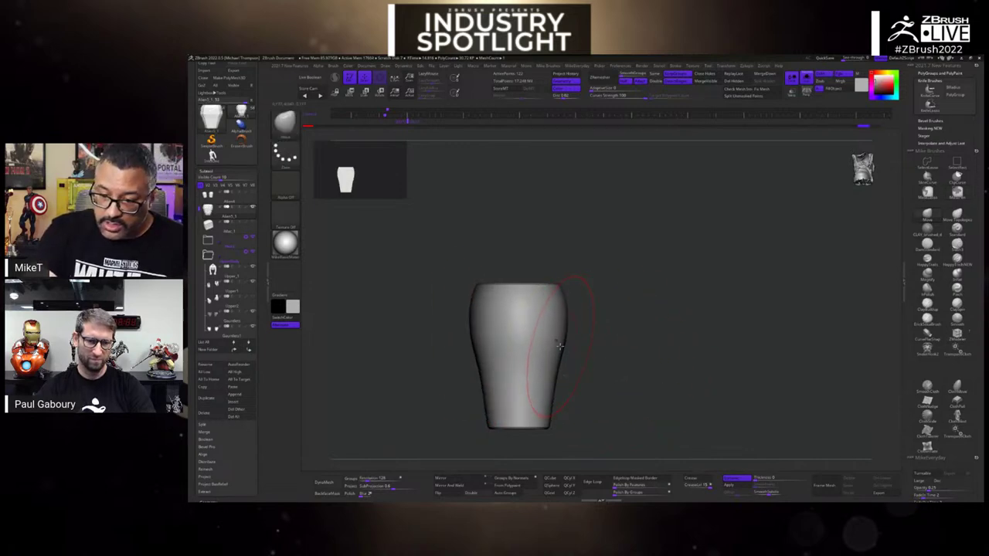
{"action": "left_click_drag", "start_coordinate": [473, 346], "coordinate": [440, 339]}
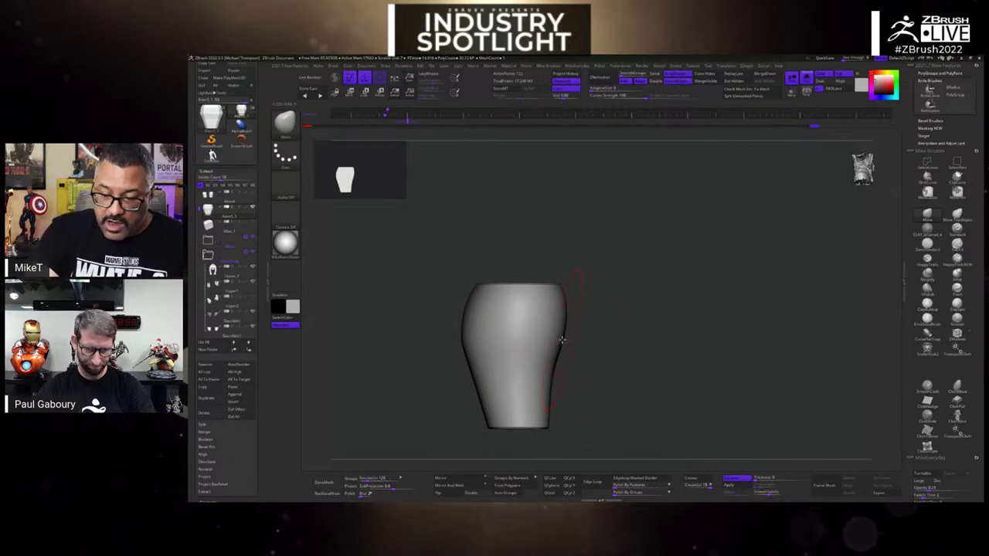
{"action": "key", "text": "s"}
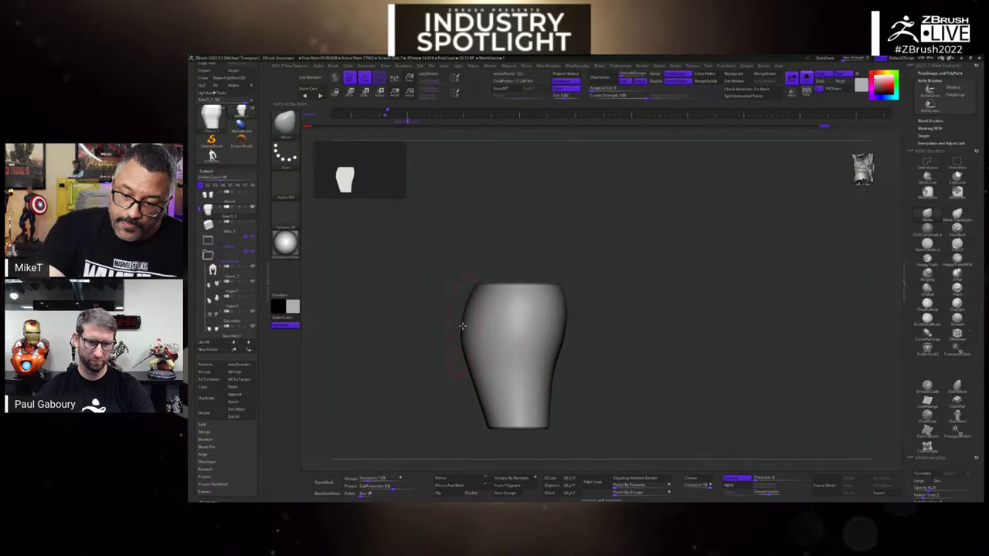
{"action": "mouse_move", "coordinate": [681, 406]}
{"action": "left_mouse_down"}
{"action": "mouse_move", "coordinate": [714, 428]}
{"action": "mouse_move", "coordinate": [681, 422]}
{"action": "left_mouse_up"}
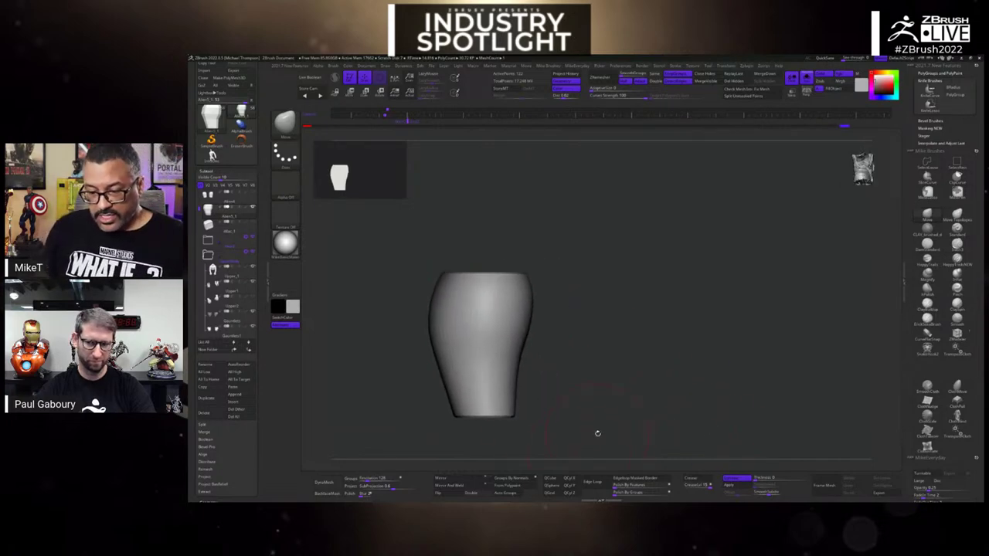
- Reposition the gauntlet form off-centre with the gizmo and duplicate it across the model using Mirror And Weld
{"action": "key", "text": "w"}
{"action": "left_click_drag", "start_coordinate": [622, 403], "coordinate": [726, 397], "text": "alt"}
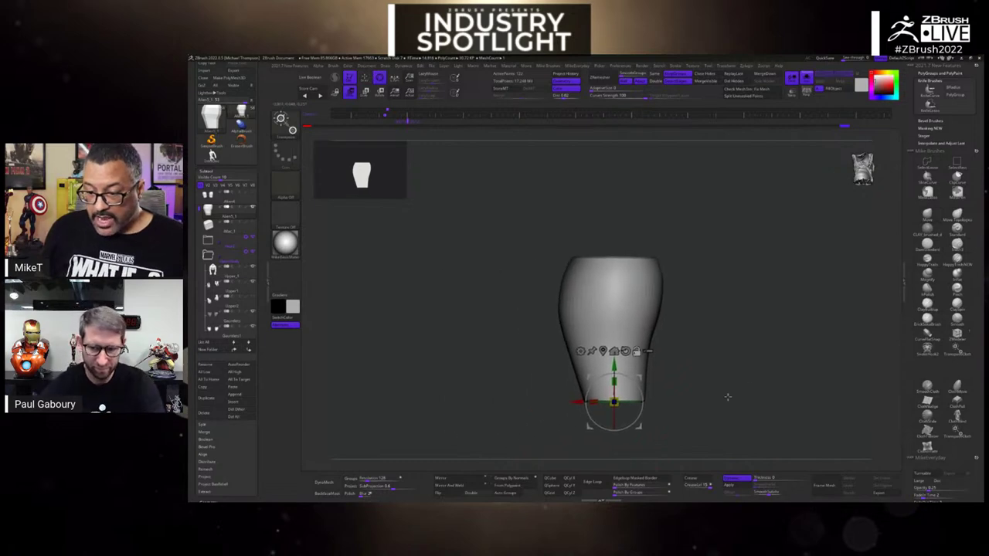
{"action": "left_click_drag", "start_coordinate": [585, 405], "coordinate": [395, 392]}
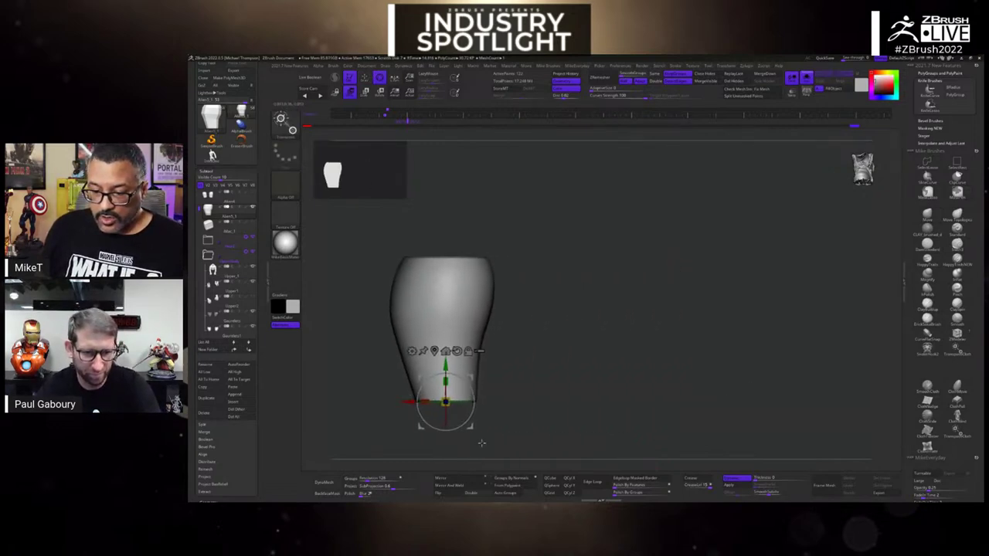
{"action": "left_click", "coordinate": [456, 487]}
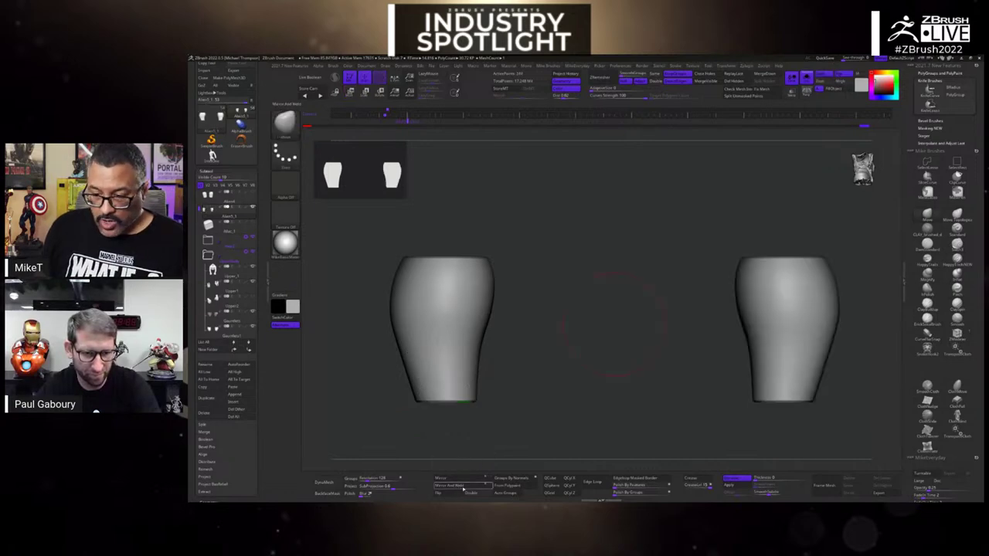
- Bring the two mirrored gauntlet forms closer together along the X axis
{"action": "key", "text": "f"}
{"action": "left_click_drag", "start_coordinate": [669, 406], "coordinate": [693, 417], "text": "alt"}
{"action": "key", "text": "w"}
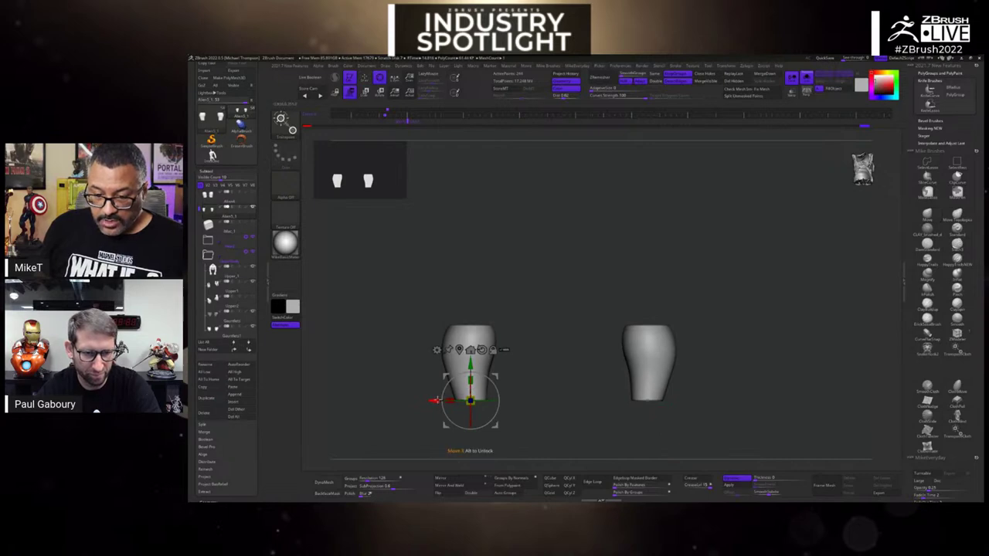
{"action": "left_click_drag", "start_coordinate": [436, 401], "coordinate": [475, 402]}
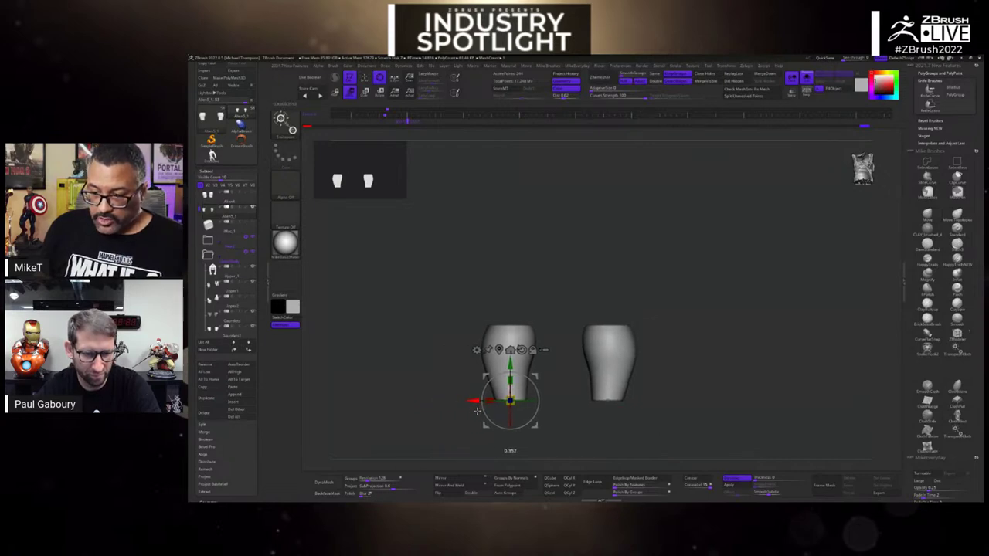
{"action": "key", "text": "q"}
- Examine the robot's gauntlets in the Photoshop approval comp, then return to ZBrush
{"action": "key", "text": "super"}
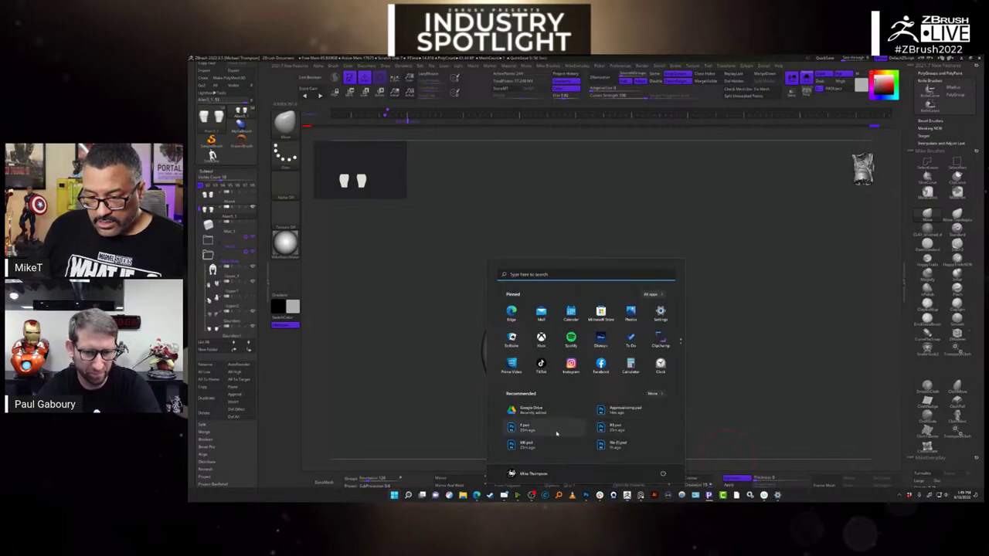
{"action": "left_click", "coordinate": [616, 418]}
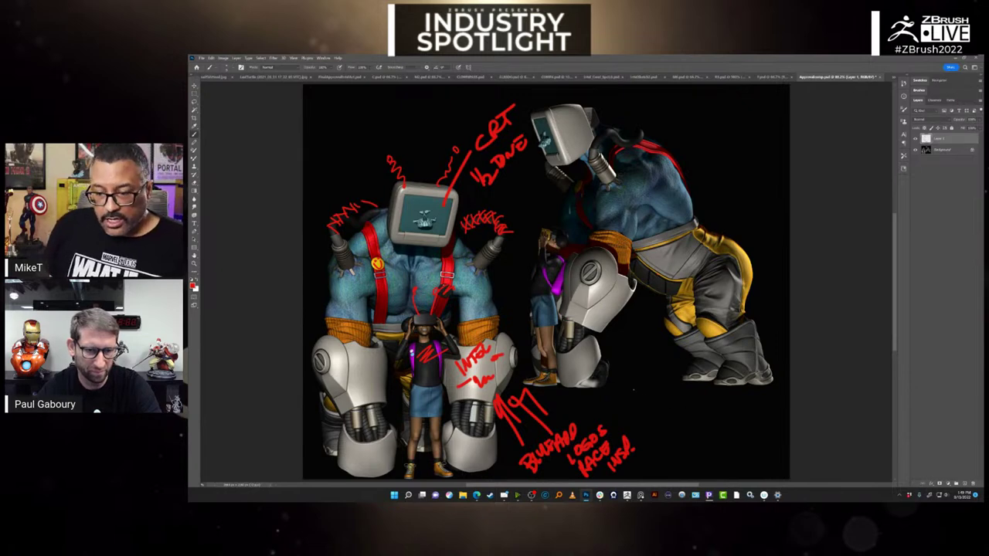
{"action": "left_click", "coordinate": [630, 495]}
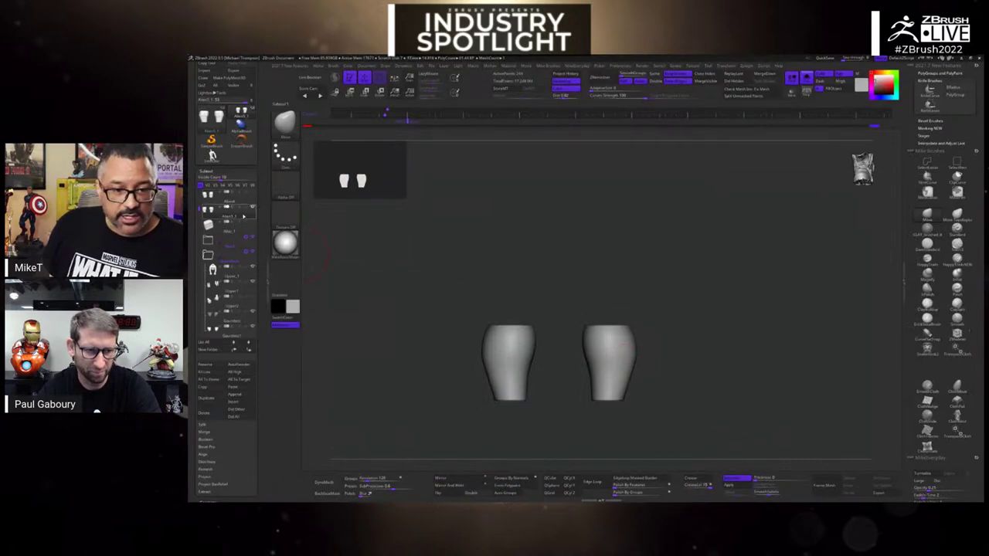
- Duplicate the gauntlet subtool, replace the copy with a QCube, and turn Dynamic Subdivision off and the PolyFrame on
{"action": "left_click", "coordinate": [208, 398]}
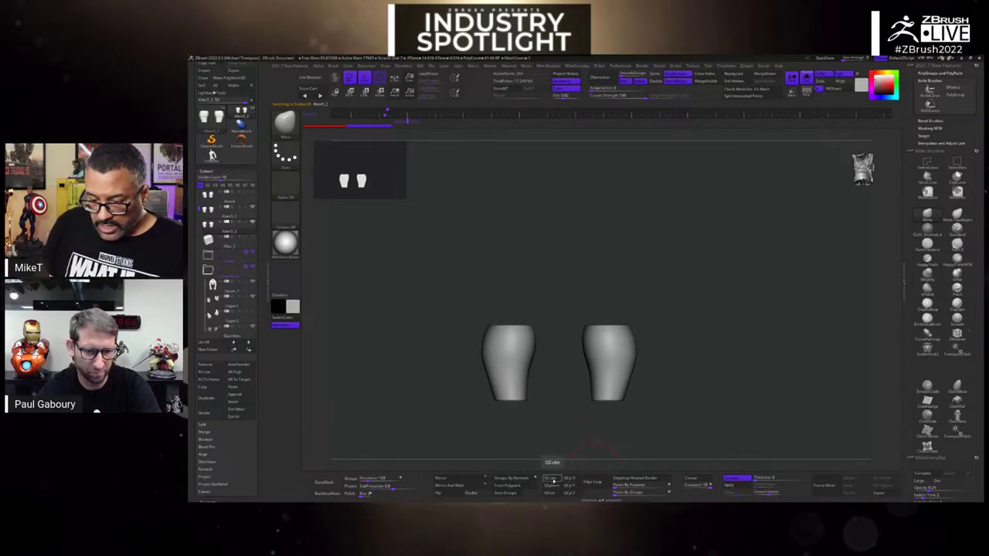
{"action": "left_click", "coordinate": [570, 485]}
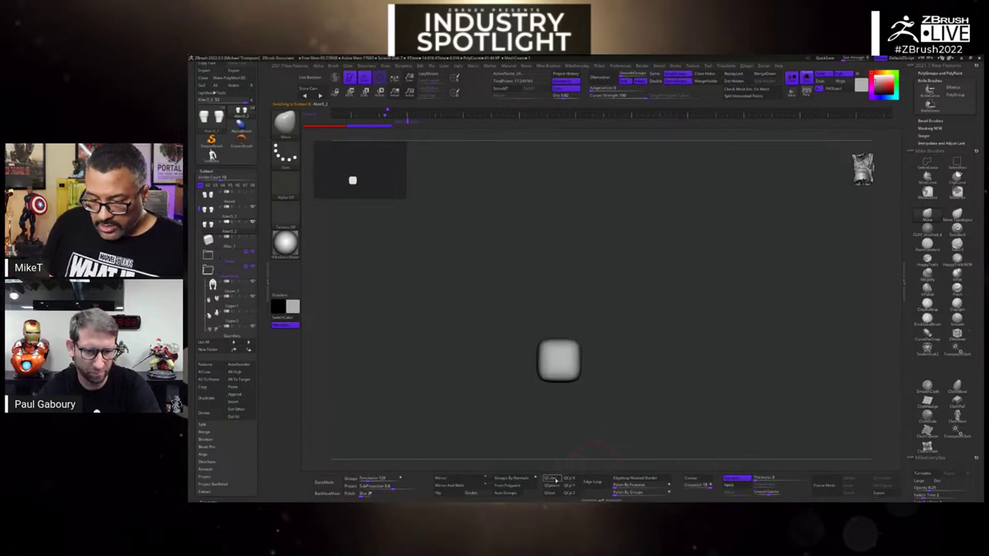
{"action": "left_click", "coordinate": [741, 479]}
{"action": "mouse_move", "coordinate": [812, 416]}
{"action": "left_mouse_down"}
{"action": "mouse_move", "coordinate": [680, 408]}
{"action": "mouse_move", "coordinate": [735, 380]}
{"action": "mouse_move", "coordinate": [752, 391]}
{"action": "mouse_move", "coordinate": [744, 366]}
{"action": "mouse_move", "coordinate": [729, 368]}
{"action": "mouse_move", "coordinate": [758, 371]}
{"action": "left_mouse_up"}
{"action": "key", "text": "space"}
{"action": "left_click", "coordinate": [680, 456]}
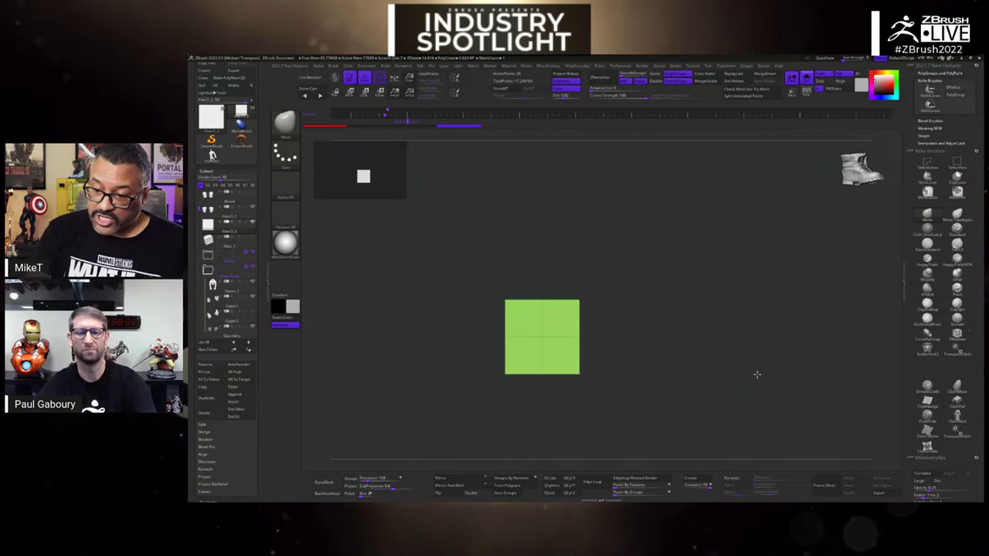
- Reduce the cube to one flat square face as the starting shape of the armour plate
{"action": "left_click_drag", "start_coordinate": [481, 266], "coordinate": [570, 403], "text": "ctrl+alt+shift"}
{"action": "left_click_drag", "start_coordinate": [702, 398], "coordinate": [764, 410]}
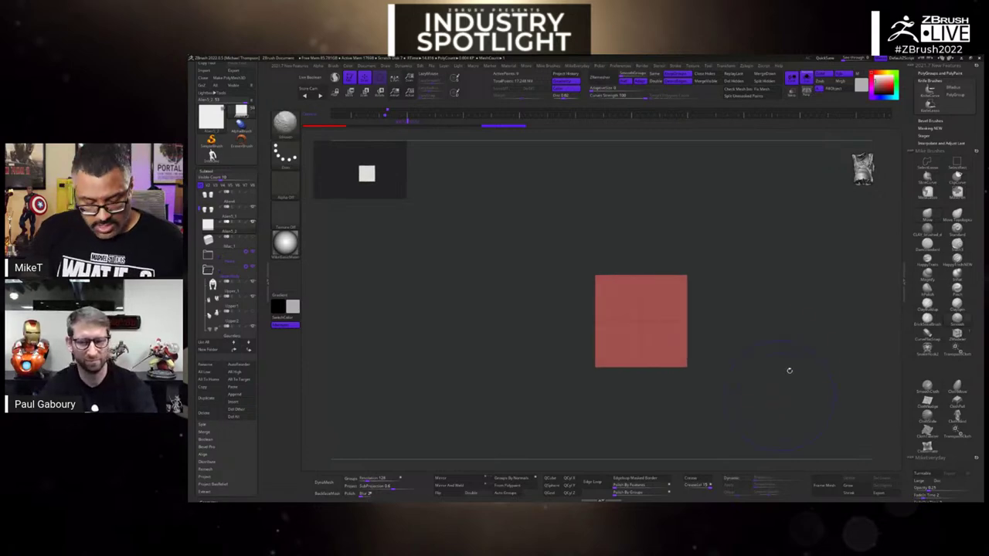
{"action": "left_click_drag", "start_coordinate": [867, 265], "coordinate": [793, 321], "text": "alt"}
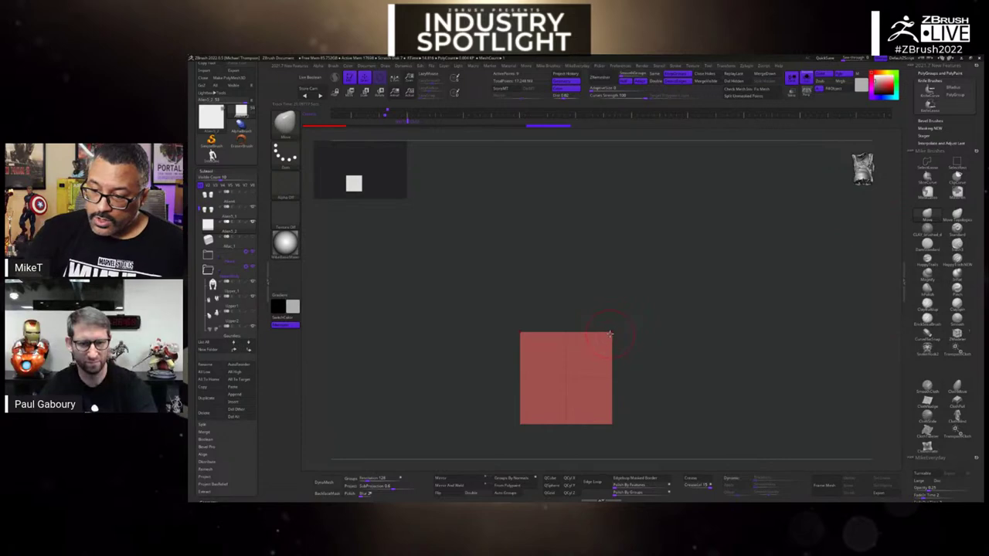
- Pull the flat face's corners inward and its upper and lower midpoints outward into an elongated pointed outline with the Move brush
{"action": "left_click_drag", "start_coordinate": [611, 332], "coordinate": [581, 289]}
{"action": "left_click_drag", "start_coordinate": [567, 326], "coordinate": [564, 280]}
{"action": "left_click_drag", "start_coordinate": [611, 422], "coordinate": [568, 468]}
{"action": "left_click_drag", "start_coordinate": [646, 392], "coordinate": [664, 343], "text": "alt"}
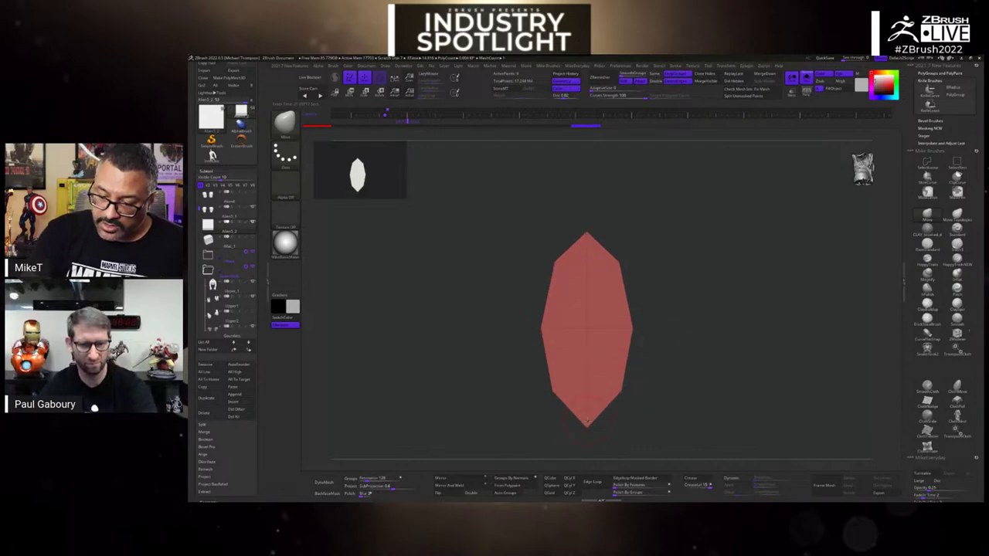
- Blunt the plate's lower point, widen its shoulders and narrow its lower end with the Move brush
{"action": "left_click_drag", "start_coordinate": [587, 422], "coordinate": [588, 397]}
{"action": "mouse_move", "coordinate": [630, 329]}
{"action": "left_mouse_down"}
{"action": "mouse_move", "coordinate": [641, 276]}
{"action": "mouse_move", "coordinate": [626, 285]}
{"action": "mouse_move", "coordinate": [629, 257]}
{"action": "mouse_move", "coordinate": [640, 322]}
{"action": "left_mouse_up"}
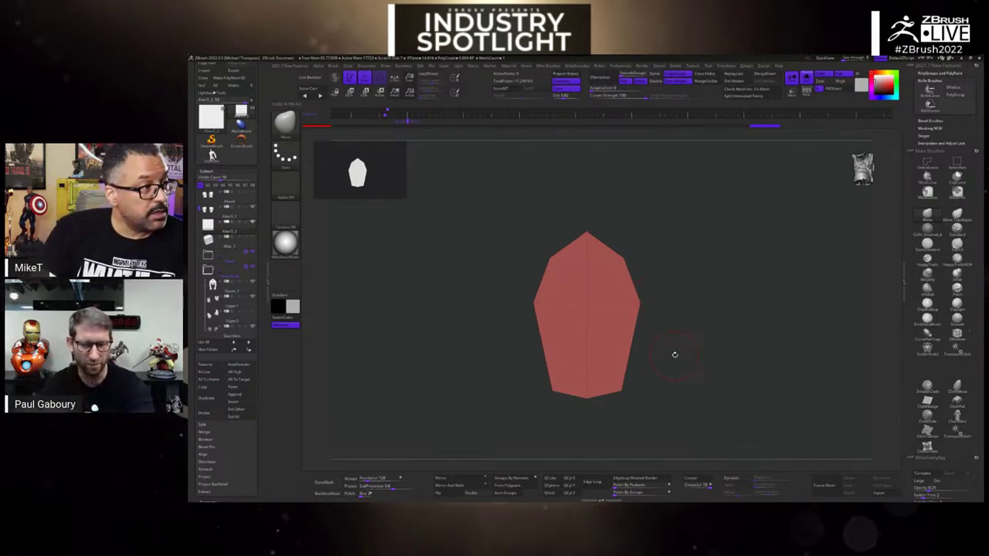
{"action": "mouse_move", "coordinate": [675, 354]}
{"action": "left_mouse_down"}
{"action": "mouse_move", "coordinate": [712, 353]}
{"action": "mouse_move", "coordinate": [671, 363]}
{"action": "mouse_move", "coordinate": [680, 355]}
{"action": "mouse_move", "coordinate": [670, 352]}
{"action": "left_mouse_up"}
{"action": "mouse_move", "coordinate": [587, 398]}
{"action": "left_mouse_down"}
{"action": "mouse_move", "coordinate": [587, 389]}
{"action": "mouse_move", "coordinate": [616, 404]}
{"action": "mouse_move", "coordinate": [589, 396]}
{"action": "mouse_move", "coordinate": [585, 405]}
{"action": "left_mouse_up"}
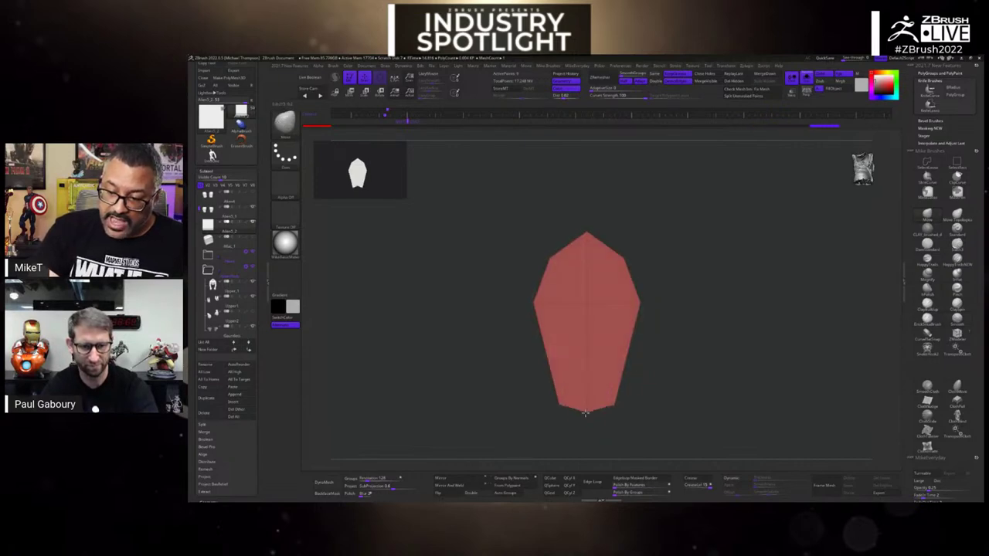
- Thicken the flat plate with ZModeler and add a narrow border band around its front face
{"action": "left_click_drag", "start_coordinate": [654, 402], "coordinate": [687, 400]}
{"action": "key", "text": "w"}
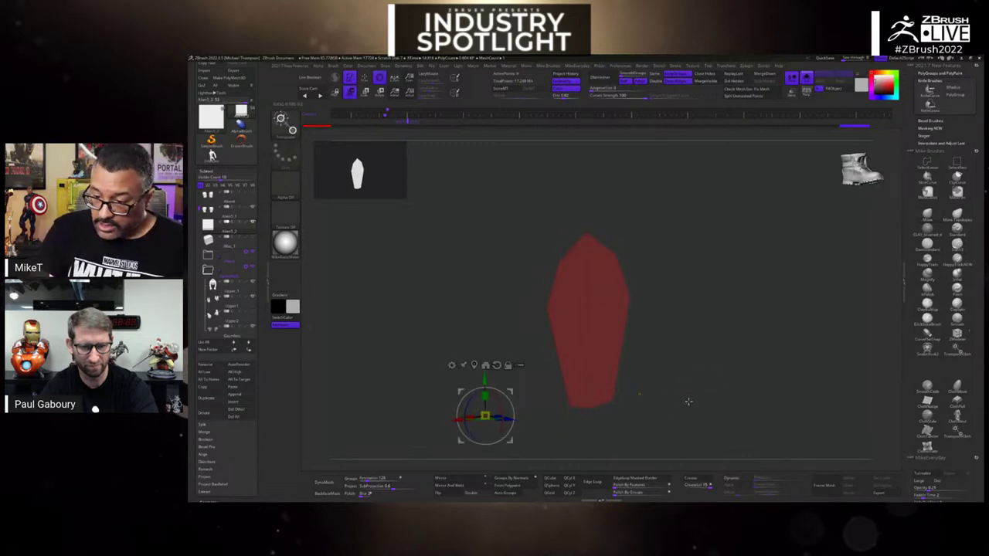
{"action": "key", "text": "q"}
{"action": "left_click", "coordinate": [958, 334]}
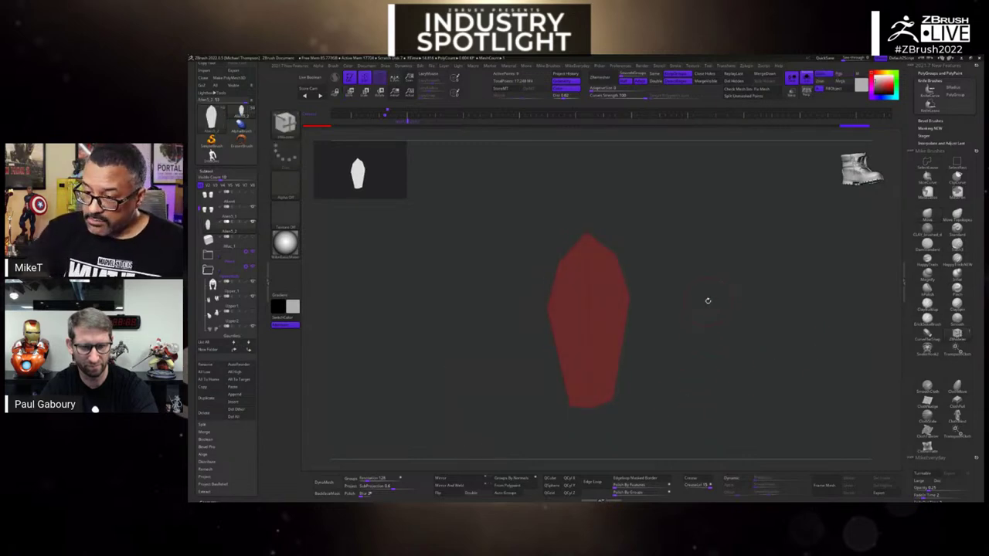
{"action": "left_click_drag", "start_coordinate": [708, 301], "coordinate": [683, 309]}
{"action": "left_click_drag", "start_coordinate": [593, 345], "coordinate": [636, 362]}
{"action": "left_click_drag", "start_coordinate": [761, 384], "coordinate": [723, 382]}
{"action": "left_click_drag", "start_coordinate": [665, 360], "coordinate": [620, 343]}
{"action": "left_click_drag", "start_coordinate": [710, 348], "coordinate": [646, 354]}
- Slide the edge loop around the plate's front face with ZModeler's Slide edge action
{"action": "key", "text": "space"}
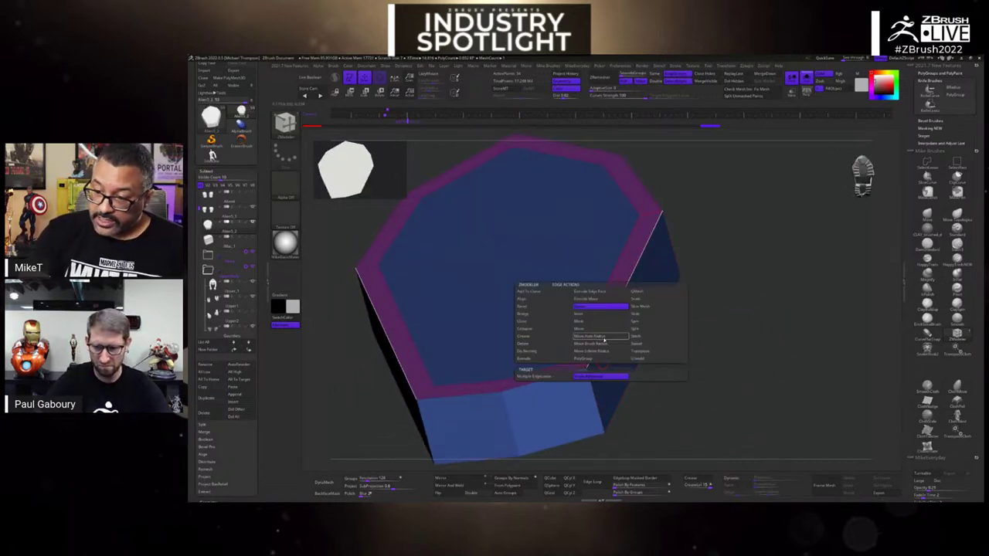
{"action": "left_click", "coordinate": [648, 315]}
{"action": "left_click", "coordinate": [611, 376]}
{"action": "left_click_drag", "start_coordinate": [616, 312], "coordinate": [626, 293]}
- Insert supporting edge loops around the plate's front face with ZModeler's Insert action, previewing the shape with Dynamic Subdivision
{"action": "key", "text": "space"}
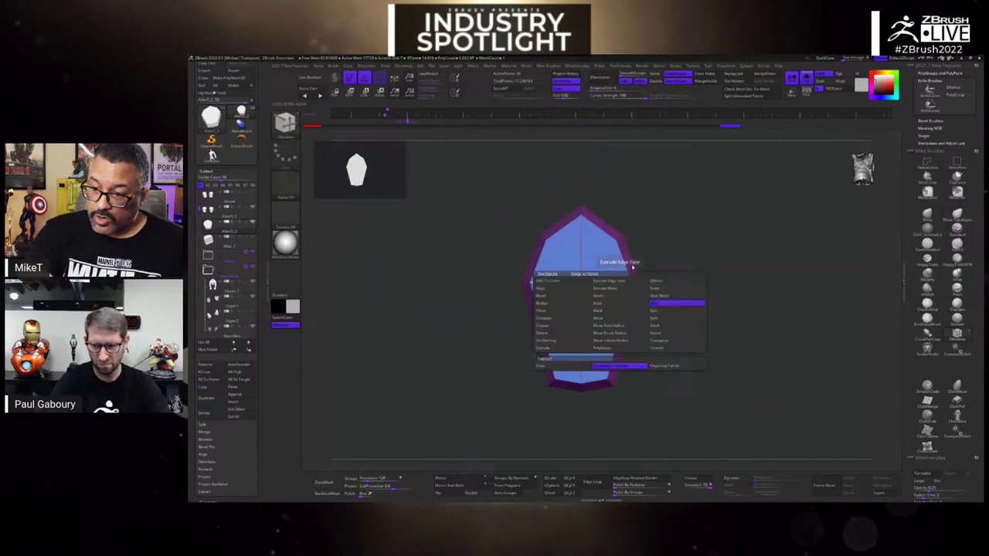
{"action": "left_click", "coordinate": [607, 295]}
{"action": "left_click", "coordinate": [623, 283]}
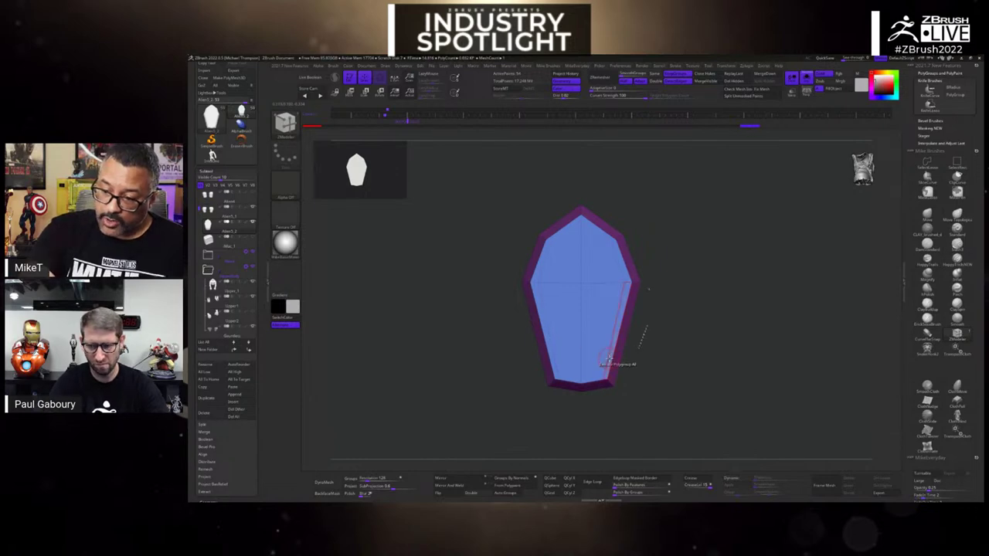
{"action": "left_click", "coordinate": [734, 478]}
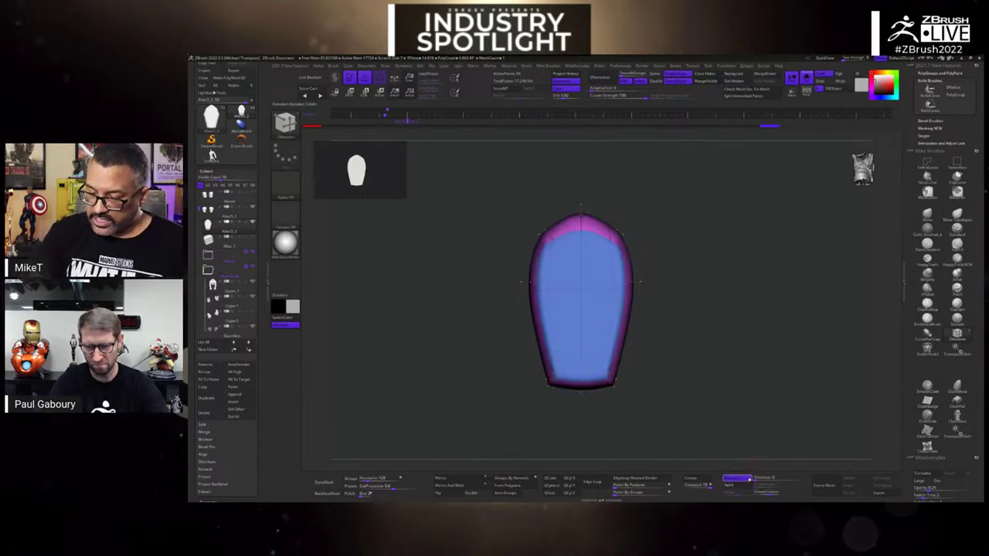
{"action": "mouse_move", "coordinate": [762, 419]}
{"action": "left_mouse_down"}
{"action": "mouse_move", "coordinate": [731, 422]}
{"action": "mouse_move", "coordinate": [770, 419]}
{"action": "mouse_move", "coordinate": [750, 419]}
{"action": "left_mouse_up"}
{"action": "left_click", "coordinate": [734, 479]}
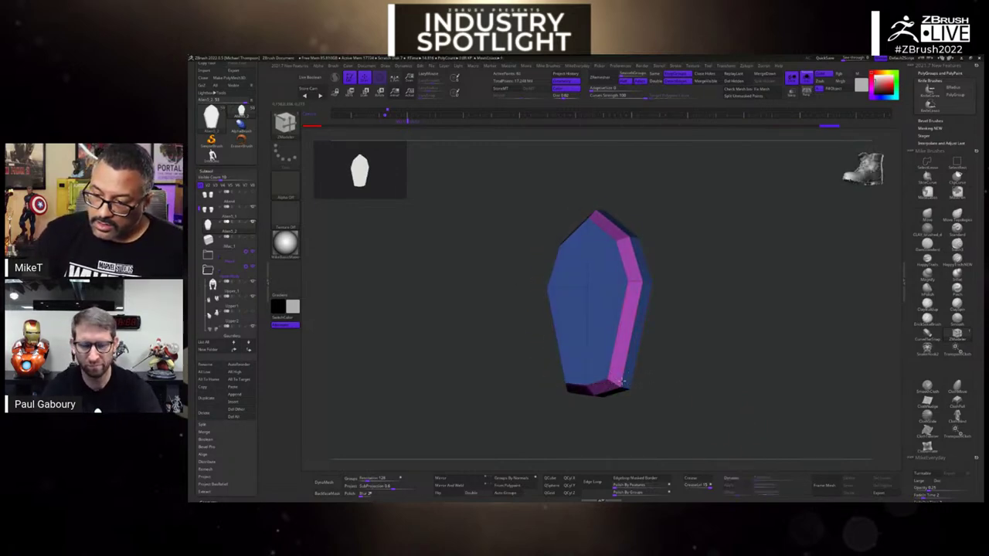
- Turn on Dynamic Subdivision for the armour plate and hide its PolyFrame
{"action": "left_click", "coordinate": [734, 478]}
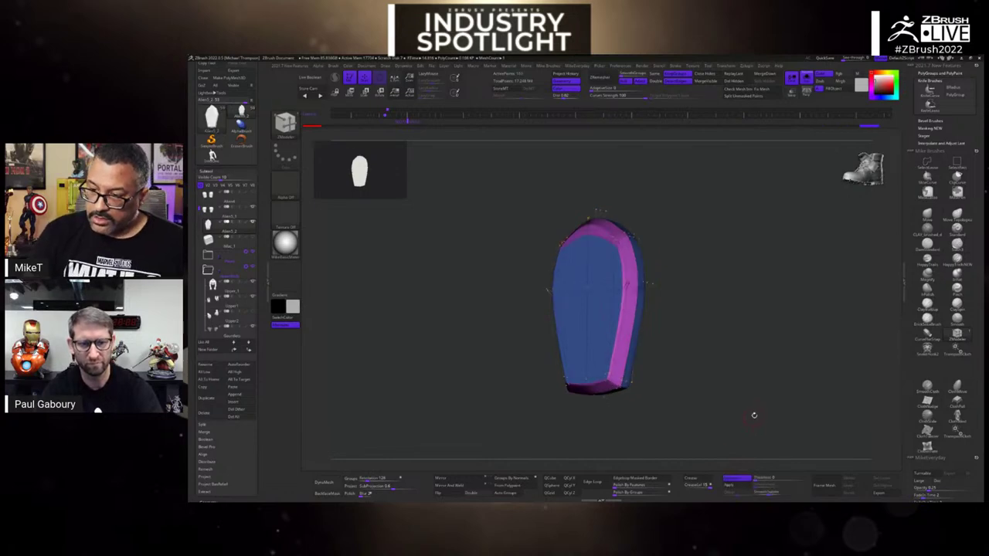
{"action": "mouse_move", "coordinate": [754, 414]}
{"action": "left_mouse_down"}
{"action": "mouse_move", "coordinate": [766, 415]}
{"action": "mouse_move", "coordinate": [773, 432]}
{"action": "mouse_move", "coordinate": [817, 419]}
{"action": "left_mouse_up"}
{"action": "right_click", "coordinate": [775, 437]}
{"action": "left_click", "coordinate": [775, 455]}
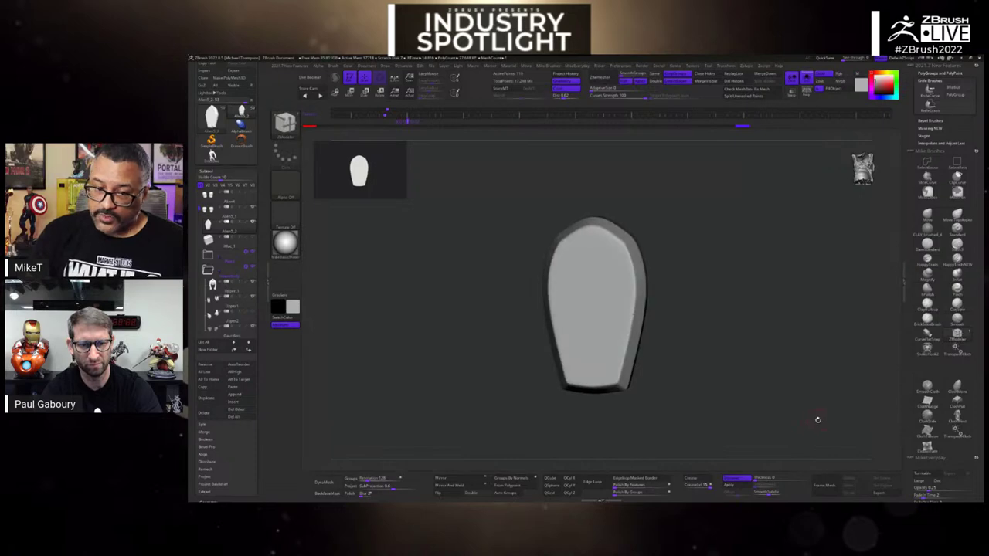
- Turn off Solo mode and view the armour plate together with the whole robot from the front
{"action": "left_click", "coordinate": [806, 78]}
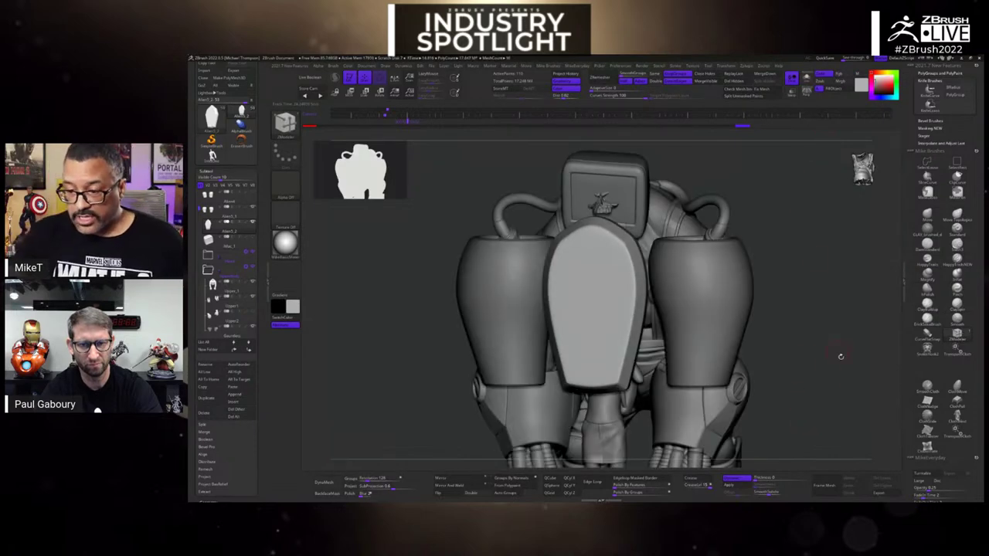
{"action": "left_click_drag", "start_coordinate": [855, 386], "coordinate": [826, 390]}
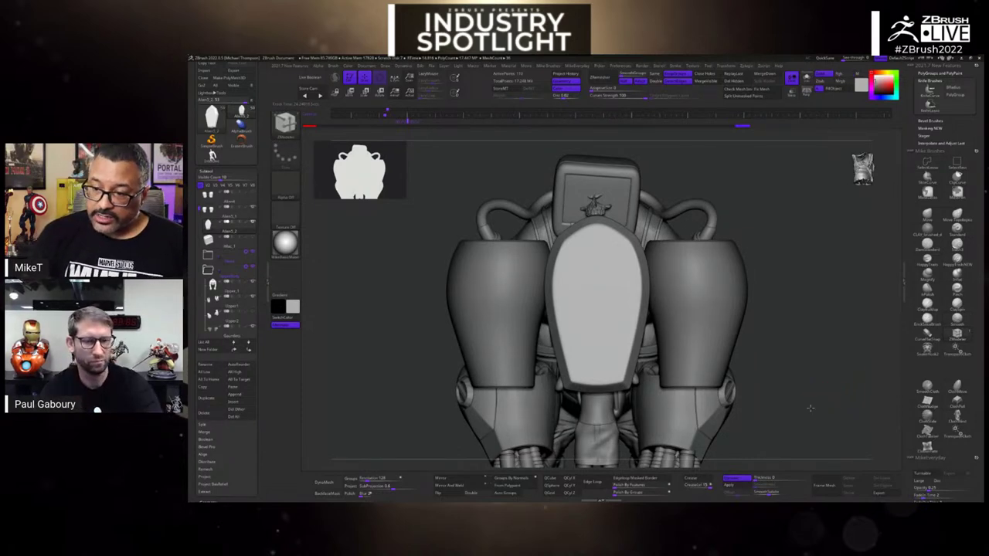
{"action": "mouse_move", "coordinate": [812, 401]}
{"action": "left_mouse_down"}
{"action": "mouse_move", "coordinate": [820, 408]}
{"action": "mouse_move", "coordinate": [810, 403]}
{"action": "left_mouse_up"}
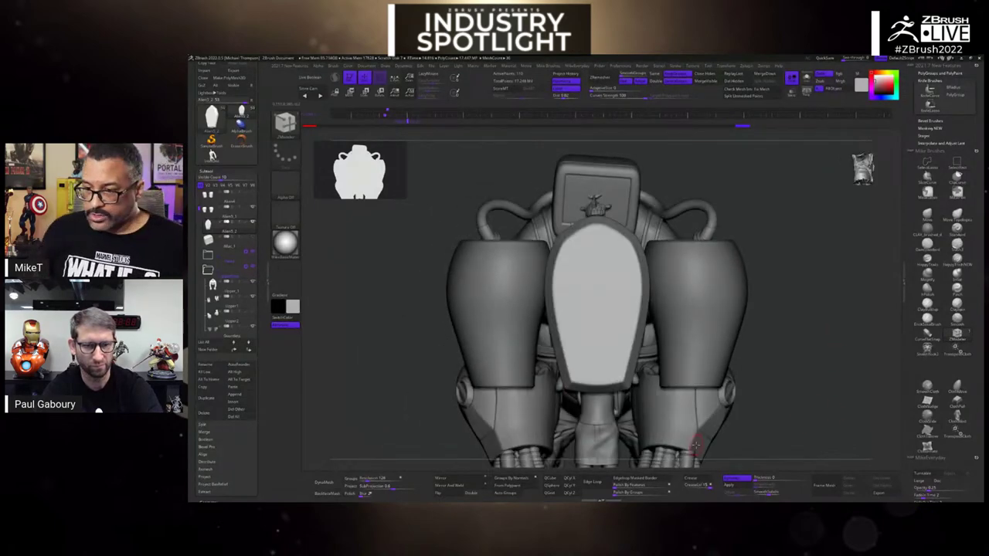
- Switch to Photoshop and bring up the final approved artwork of the robot with the girl in the VR headset
{"action": "key", "text": "super"}
{"action": "mouse_move", "coordinate": [627, 498]}
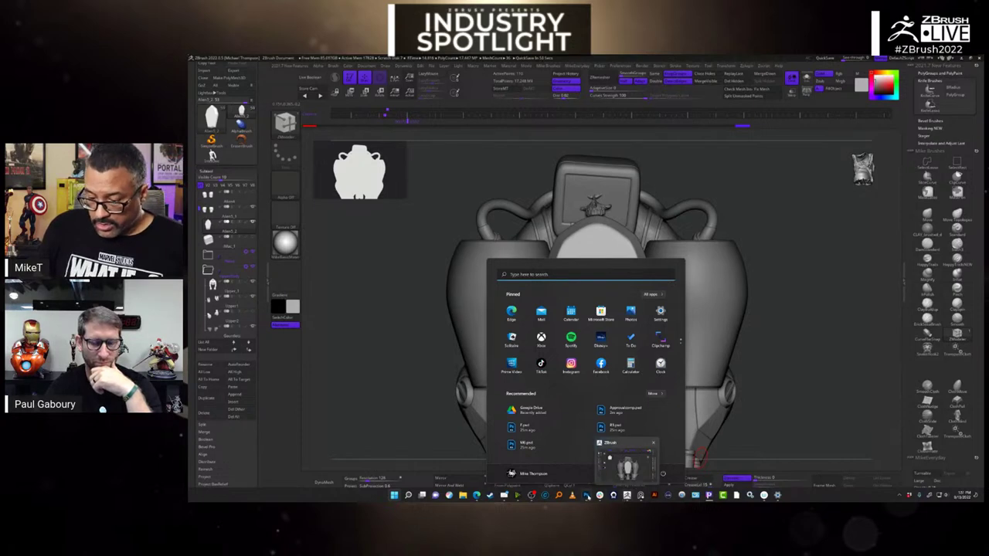
{"action": "left_click", "coordinate": [626, 463]}
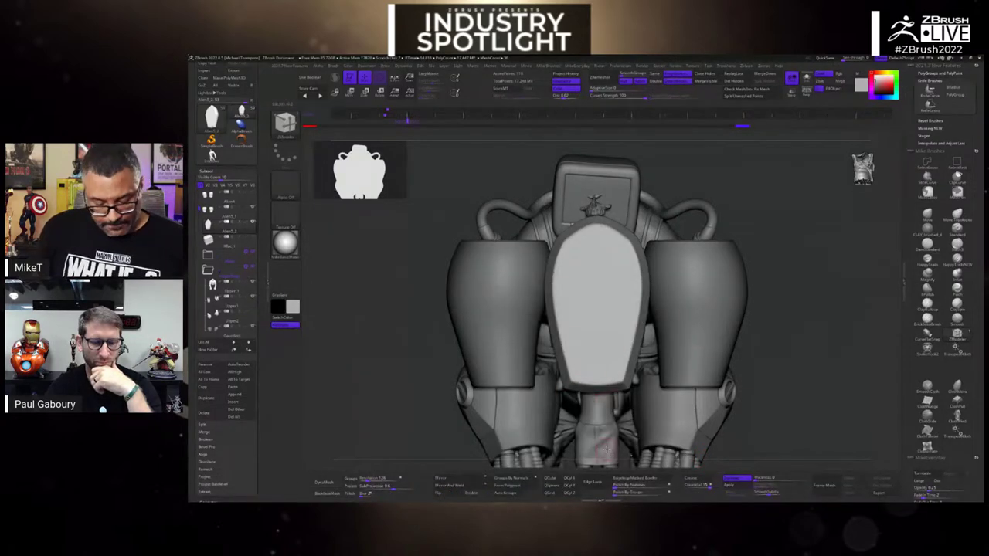
{"action": "key", "text": "alt+Tab"}
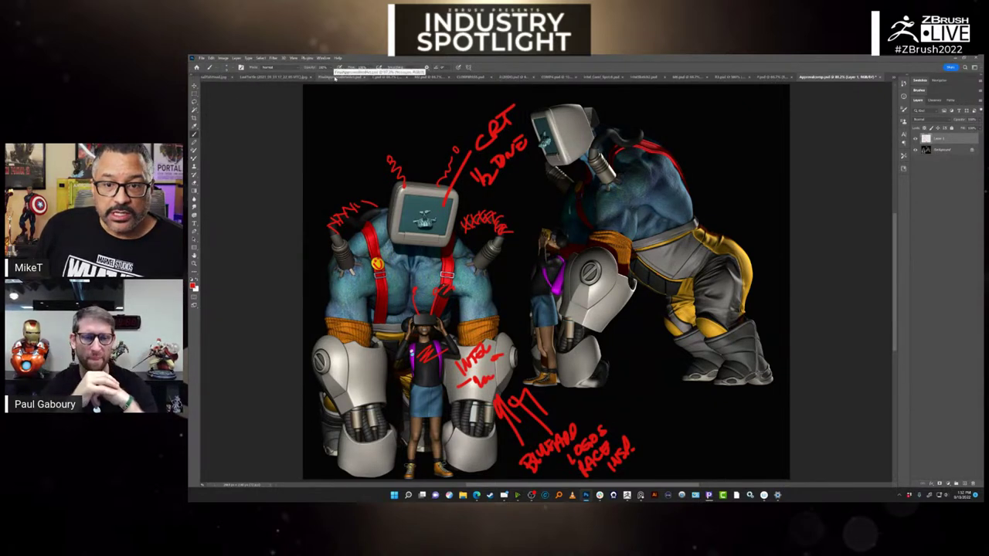
{"action": "left_click", "coordinate": [379, 77]}
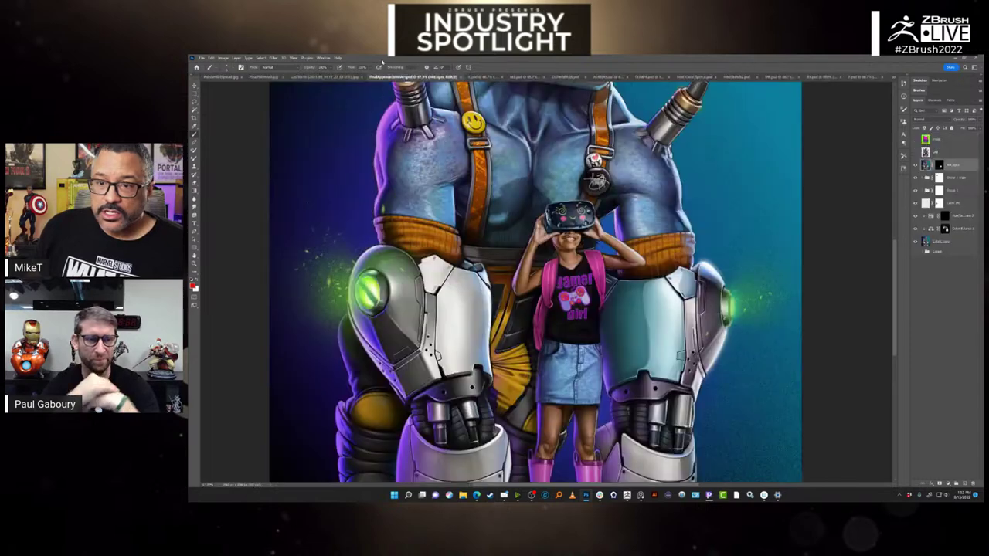
- Show the fishbowl-headed creature artwork, followed by the running woman with the robotic arm
{"action": "left_click", "coordinate": [324, 58]}
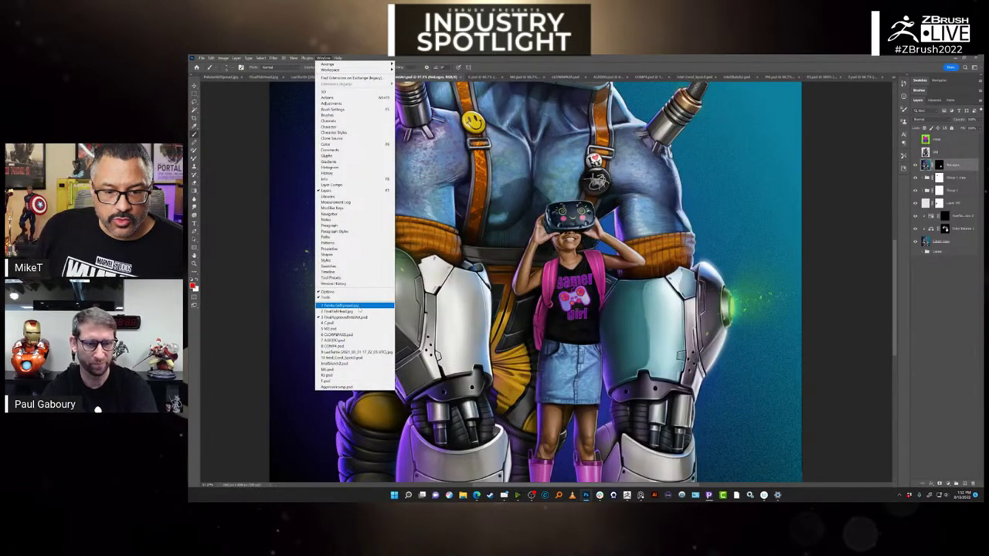
{"action": "left_click", "coordinate": [344, 311]}
{"action": "left_click", "coordinate": [330, 59]}
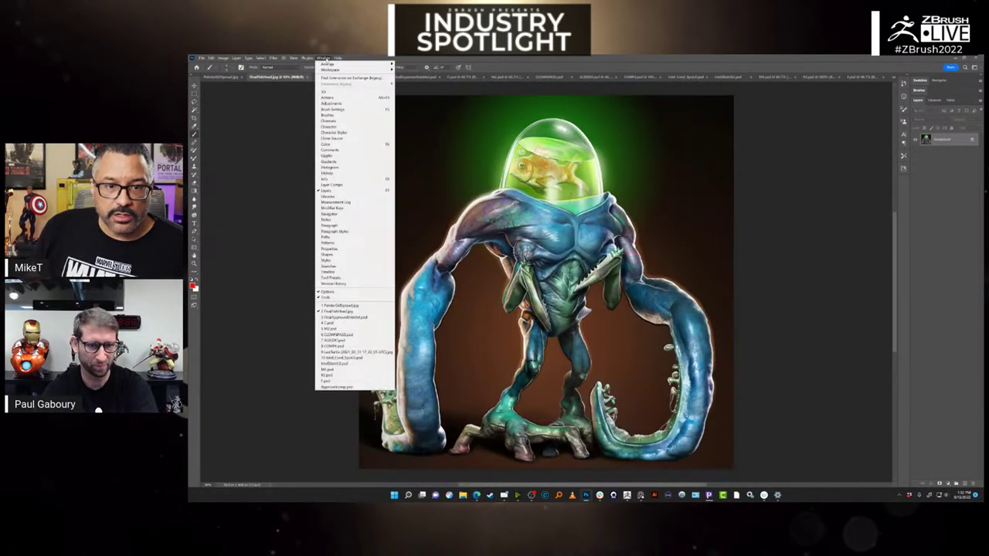
{"action": "left_click", "coordinate": [224, 79]}
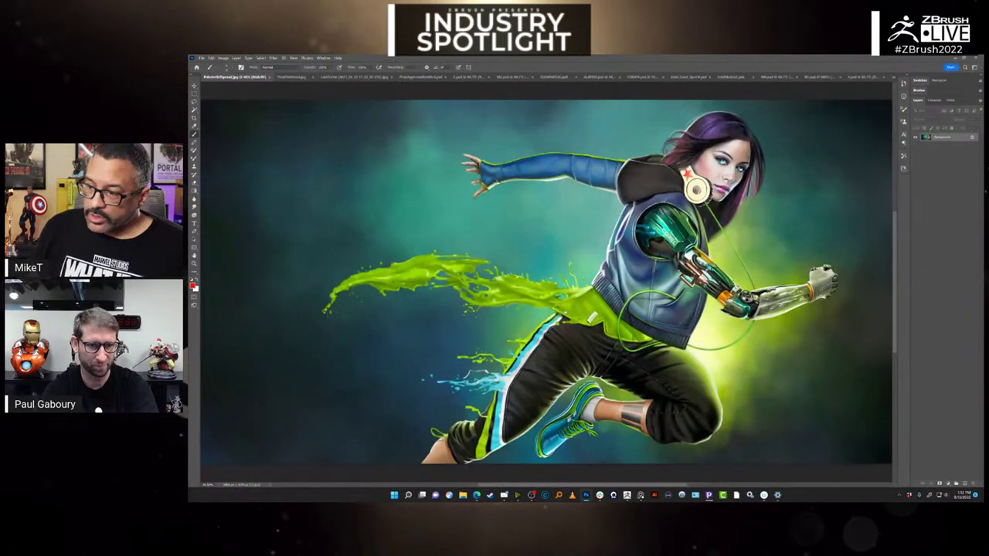
- Examine the running woman's robotic arm and transparent forearm up close with the Zoom tool, comparing them with the wider figure
{"action": "left_click", "coordinate": [194, 264]}
{"action": "left_click", "coordinate": [728, 290]}
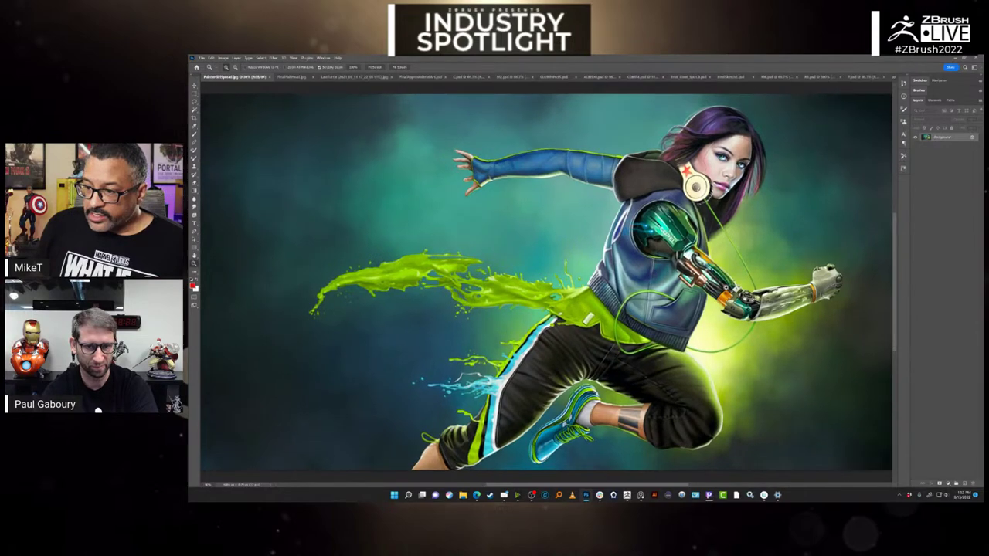
{"action": "left_click", "coordinate": [728, 292]}
{"action": "left_click", "coordinate": [731, 294]}
{"action": "left_click_drag", "start_coordinate": [812, 334], "coordinate": [585, 361]}
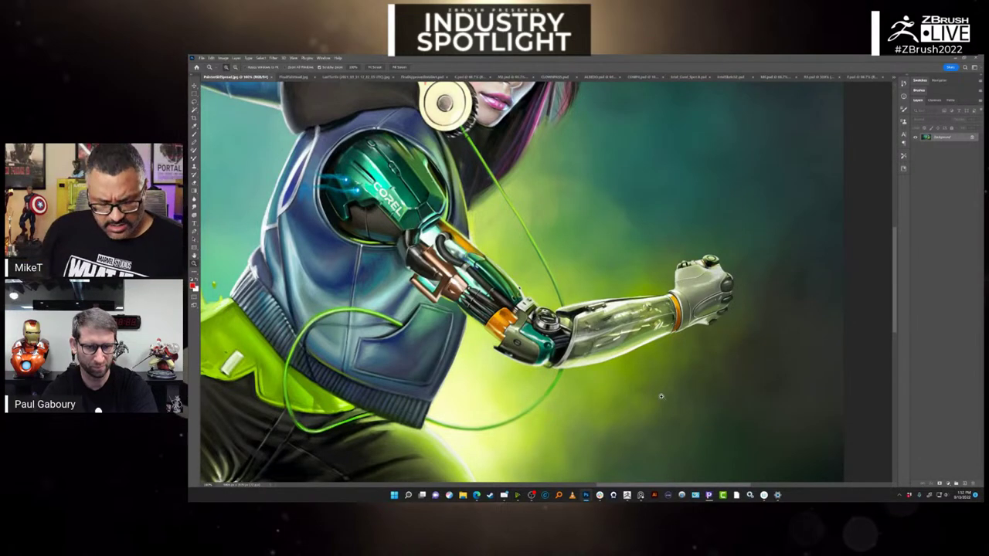
{"action": "left_click_drag", "start_coordinate": [627, 416], "coordinate": [671, 368]}
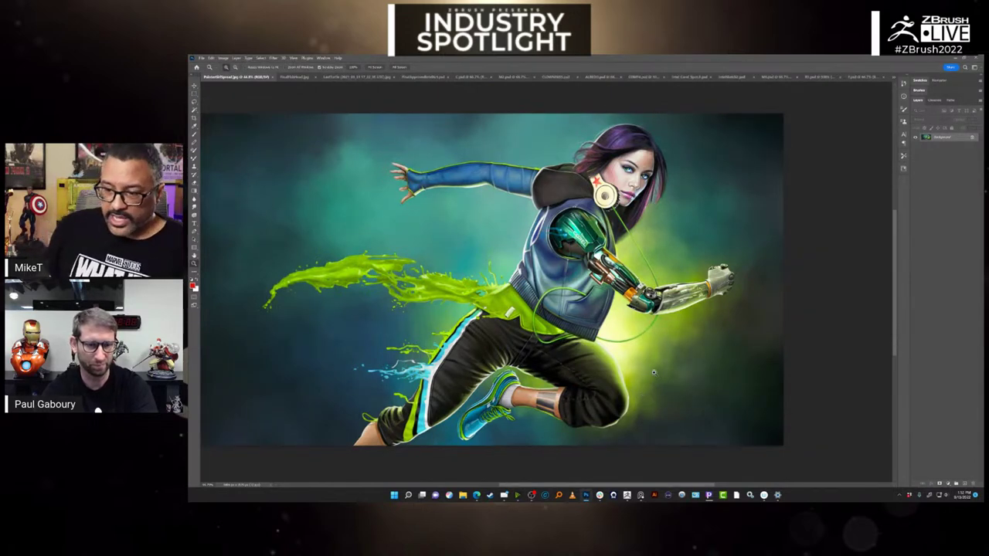
{"action": "left_click", "coordinate": [609, 268]}
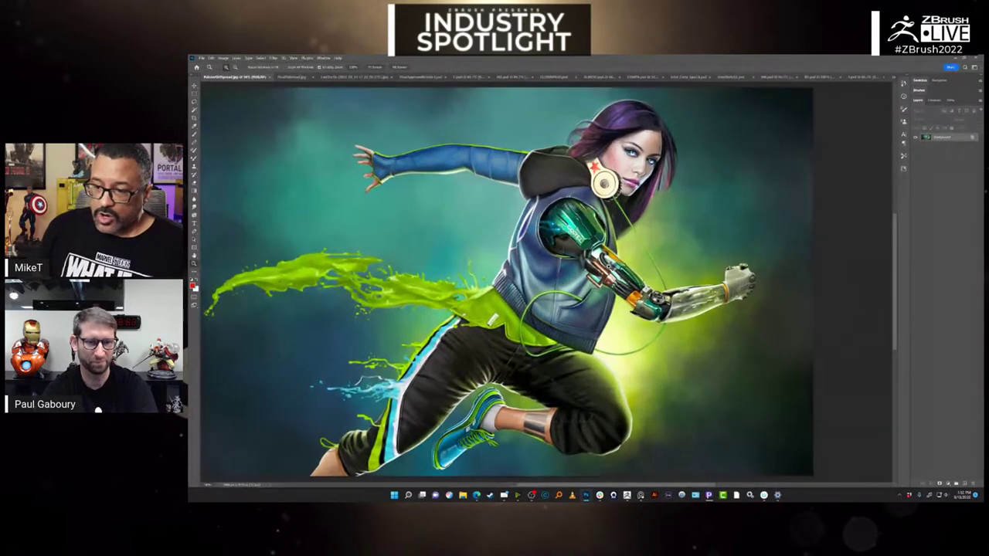
{"action": "scroll", "coordinate": [609, 267], "scroll_direction": "up", "scroll_amount": 2, "text": "alt"}
{"action": "scroll", "coordinate": [681, 313], "scroll_direction": "up", "scroll_amount": 2, "text": "alt"}
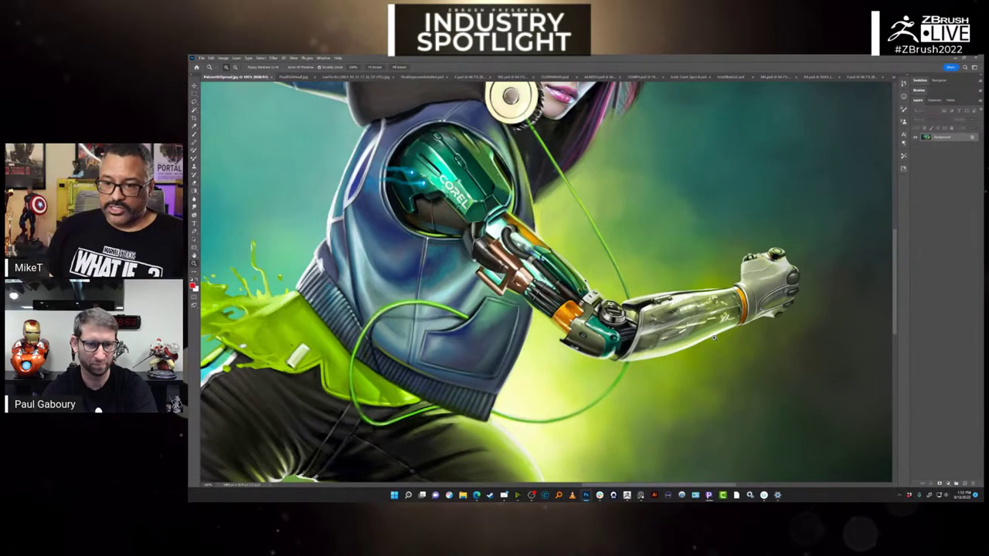
{"action": "scroll", "coordinate": [708, 357], "scroll_direction": "down", "scroll_amount": 5, "text": "alt"}
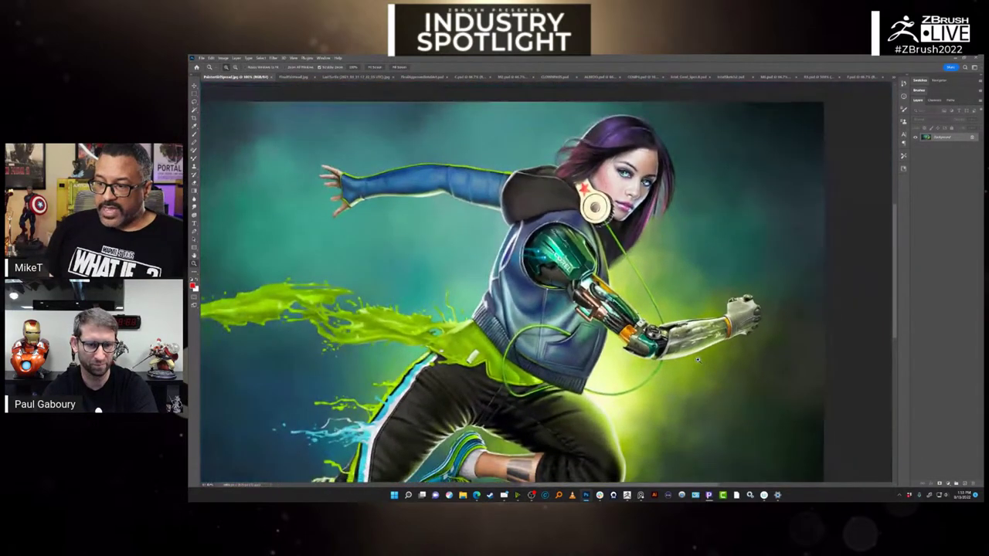
{"action": "scroll", "coordinate": [740, 356], "scroll_direction": "up", "scroll_amount": 3, "text": "alt"}
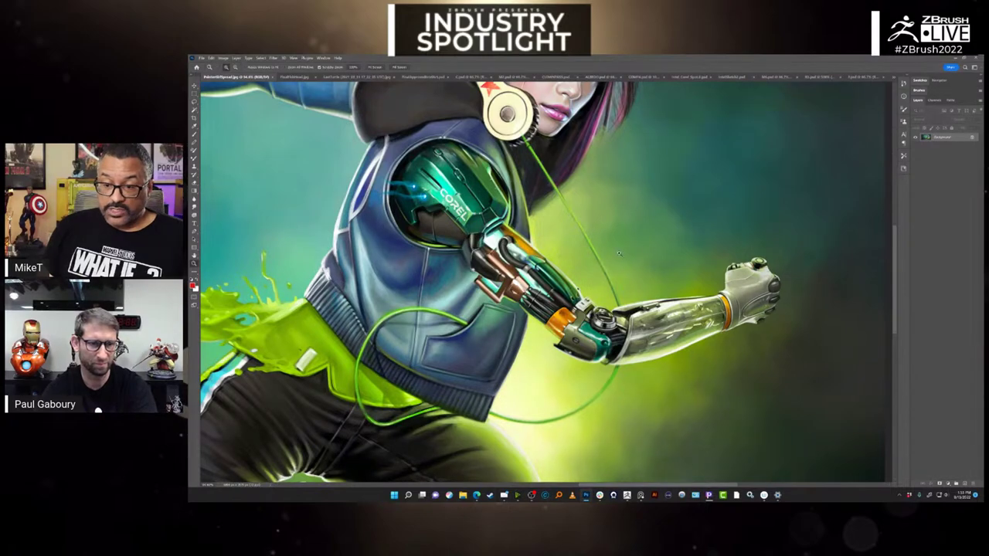
{"action": "scroll", "coordinate": [648, 371], "scroll_direction": "down", "scroll_amount": 5, "text": "alt"}
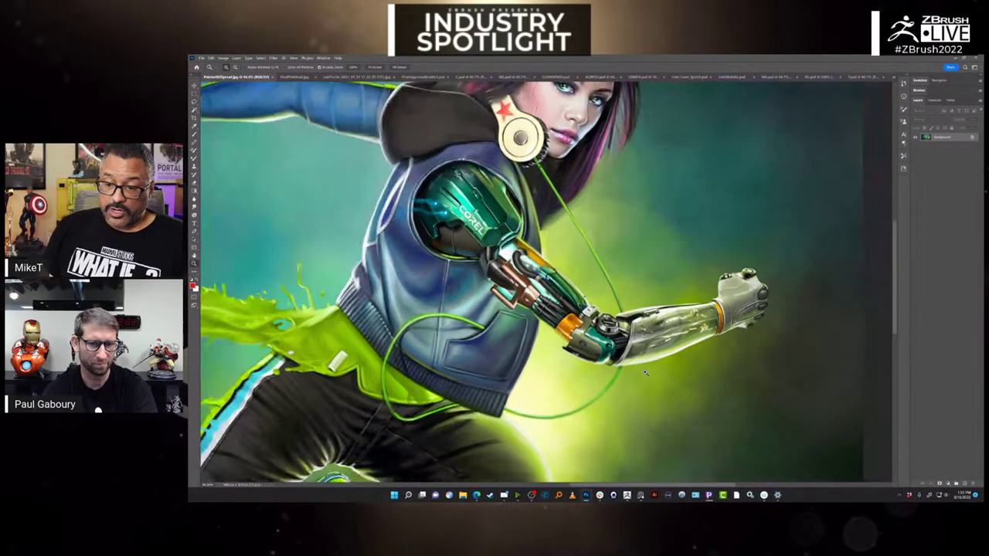
{"action": "scroll", "coordinate": [642, 375], "scroll_direction": "down", "scroll_amount": 2, "text": "alt"}
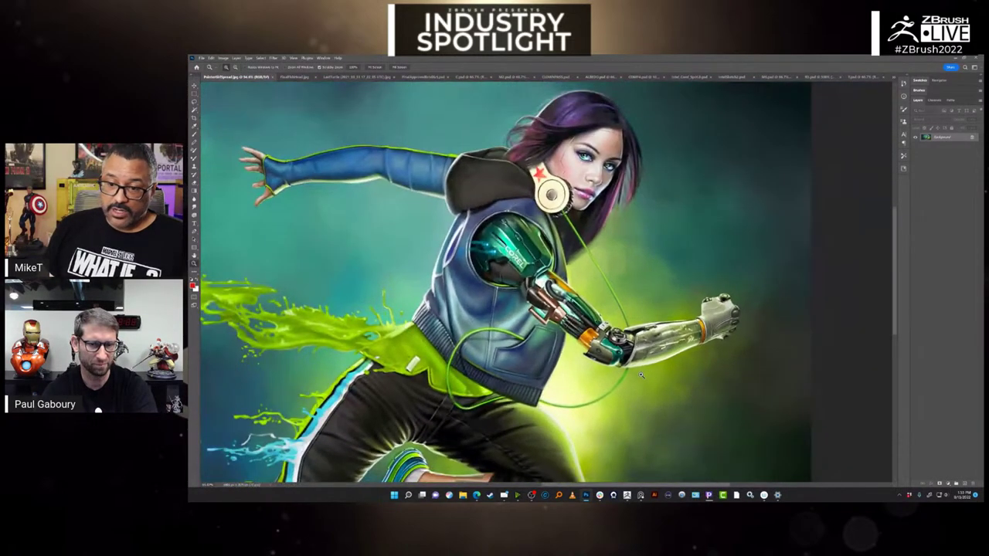
{"action": "scroll", "coordinate": [673, 419], "scroll_direction": "up", "scroll_amount": 5, "text": "alt"}
{"action": "scroll", "coordinate": [667, 390], "scroll_direction": "down", "scroll_amount": 4, "text": "alt"}
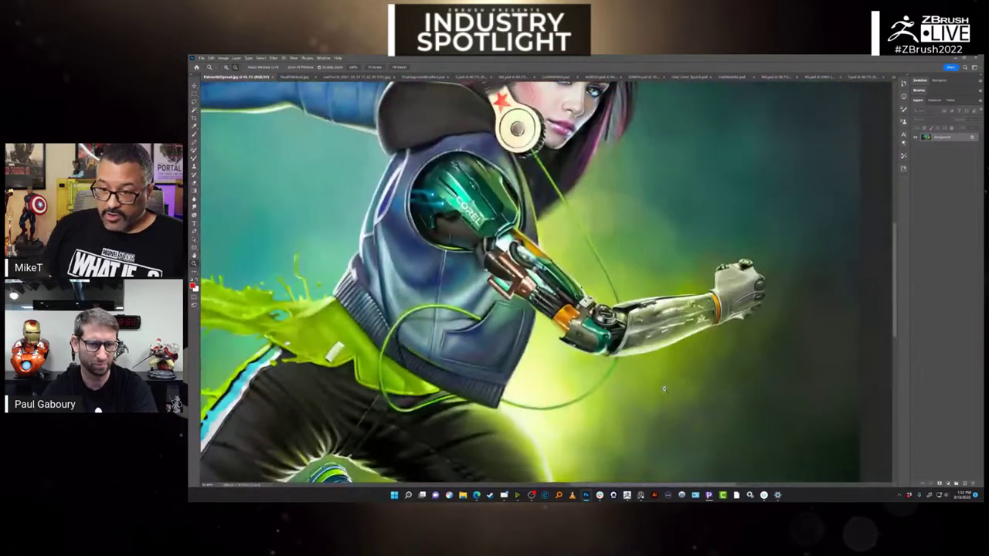
- Inspect the running woman's vest, green paint splash and legs, finishing with the whole image fitted to the window
{"action": "left_click_drag", "start_coordinate": [622, 377], "coordinate": [712, 334]}
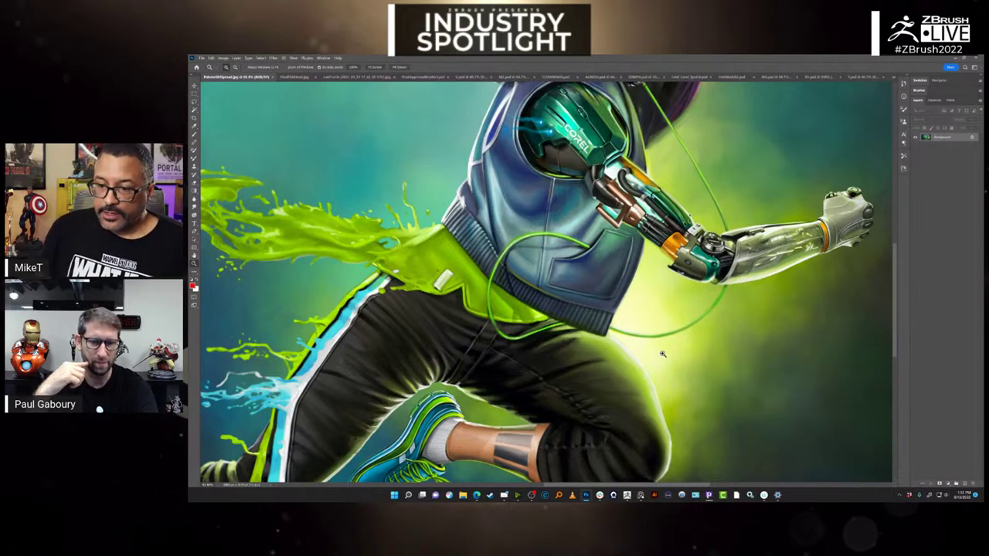
{"action": "scroll", "coordinate": [662, 354], "scroll_direction": "down", "scroll_amount": 1}
{"action": "scroll", "coordinate": [663, 354], "scroll_direction": "up", "scroll_amount": 2}
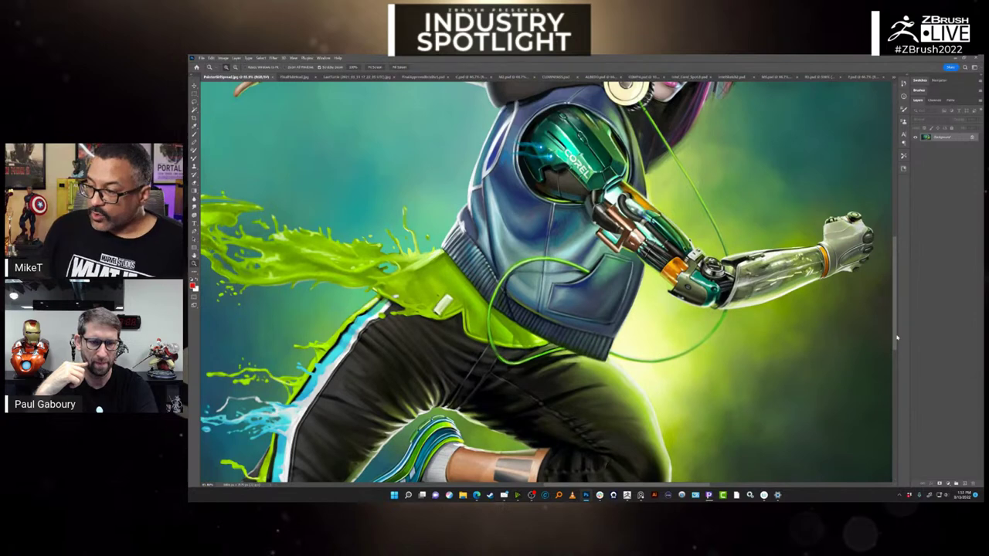
{"action": "scroll", "coordinate": [866, 305], "scroll_direction": "up", "scroll_amount": 5}
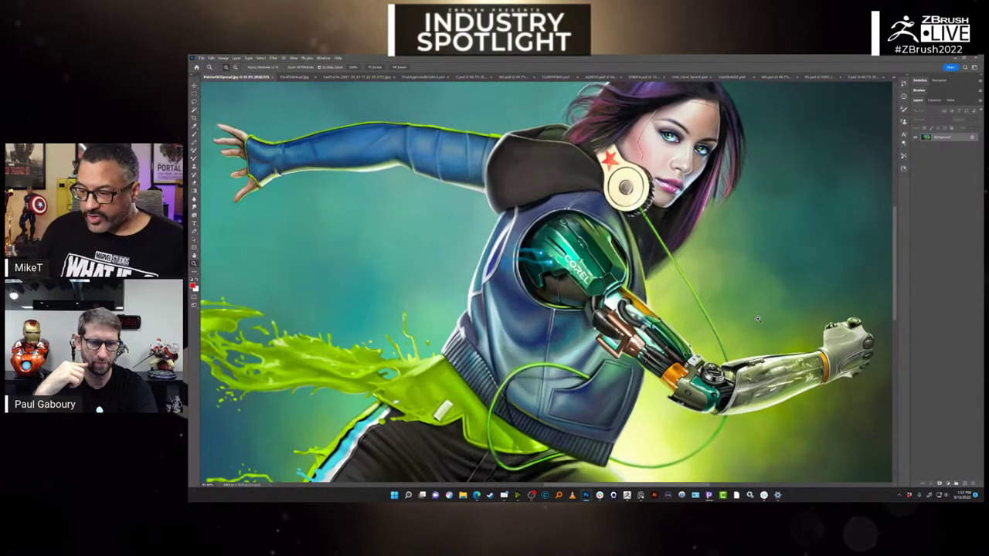
{"action": "left_click_drag", "start_coordinate": [758, 319], "coordinate": [746, 320]}
{"action": "left_click_drag", "start_coordinate": [708, 366], "coordinate": [626, 301]}
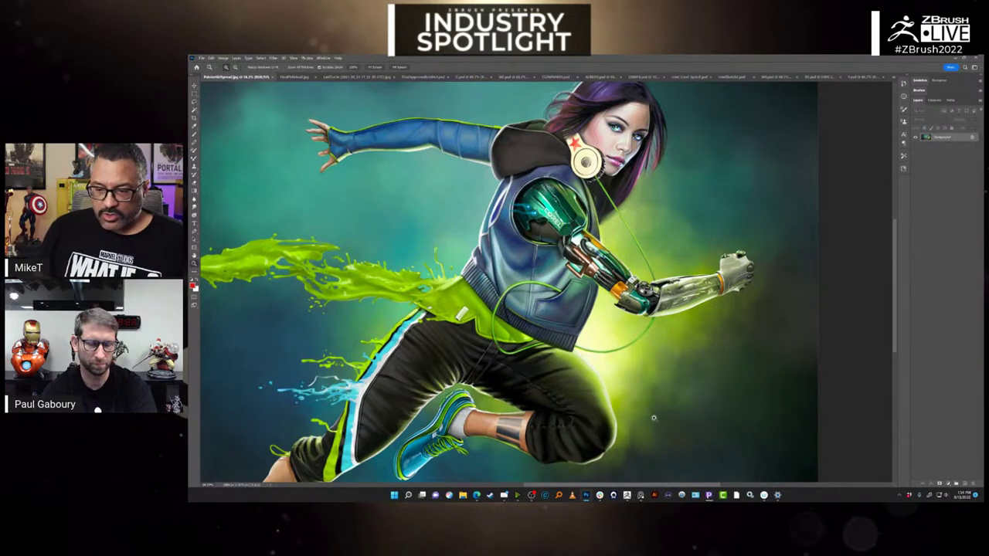
{"action": "mouse_move", "coordinate": [654, 418]}
{"action": "left_mouse_down"}
{"action": "mouse_move", "coordinate": [633, 418]}
{"action": "mouse_move", "coordinate": [642, 420]}
{"action": "left_mouse_up"}
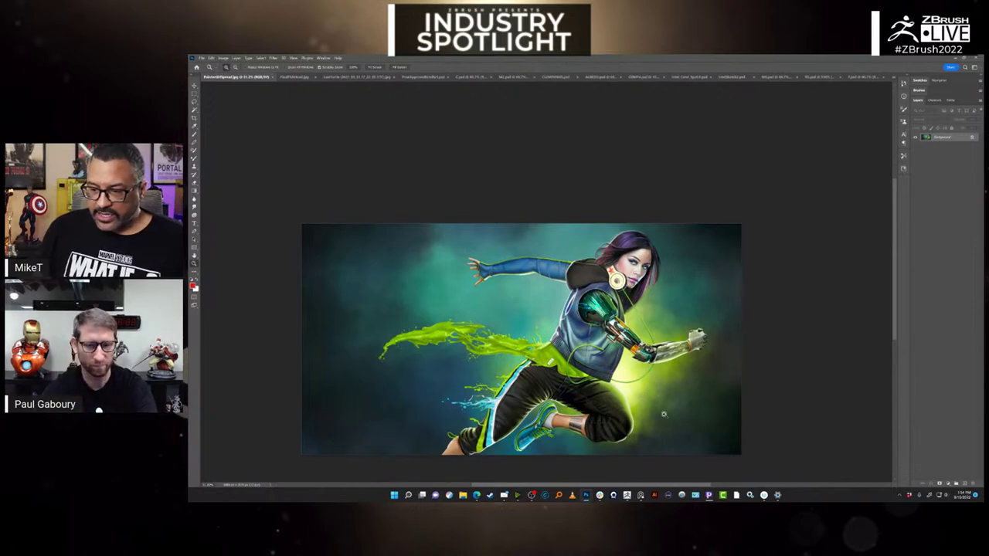
{"action": "scroll", "coordinate": [699, 376], "scroll_direction": "up", "scroll_amount": 2, "text": "alt"}
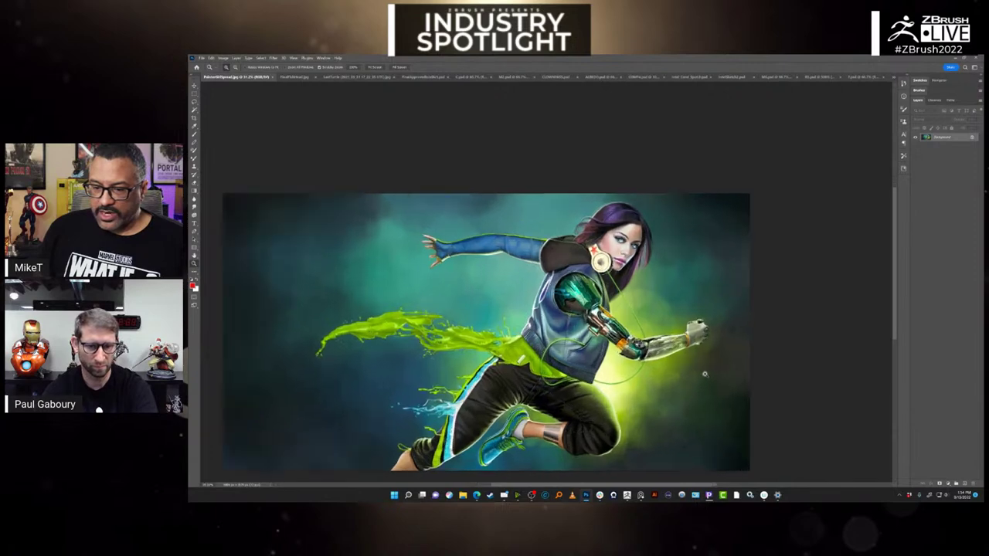
{"action": "left_click_drag", "start_coordinate": [601, 380], "coordinate": [662, 347]}
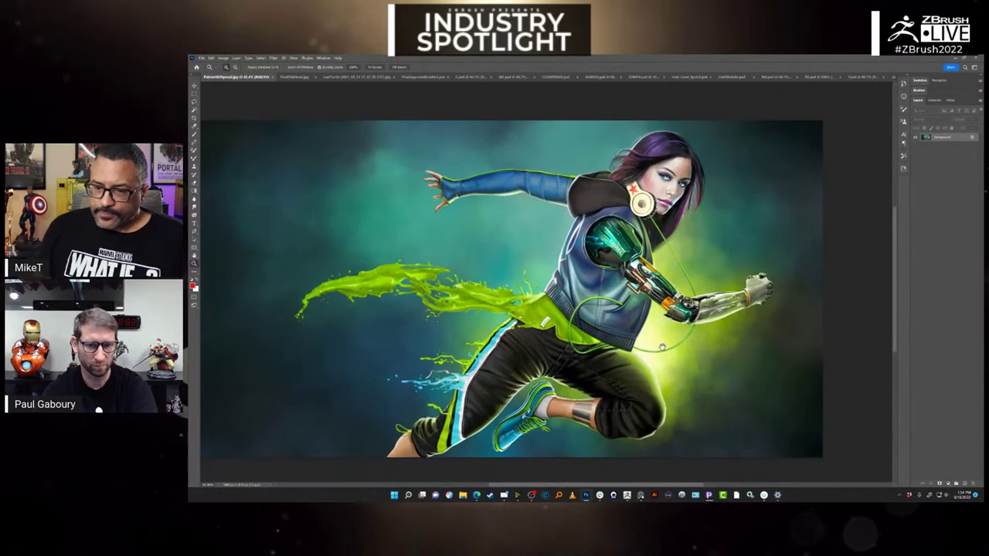
{"action": "scroll", "coordinate": [658, 360], "scroll_direction": "up", "scroll_amount": 4, "text": "alt"}
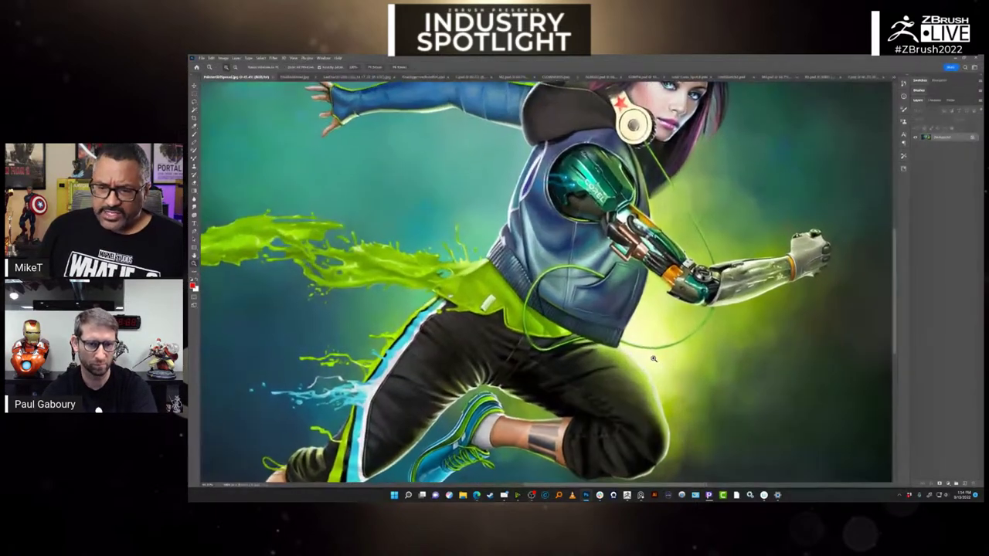
{"action": "scroll", "coordinate": [648, 361], "scroll_direction": "down", "scroll_amount": 1, "text": "alt"}
{"action": "scroll", "coordinate": [632, 365], "scroll_direction": "up", "scroll_amount": 3, "text": "alt"}
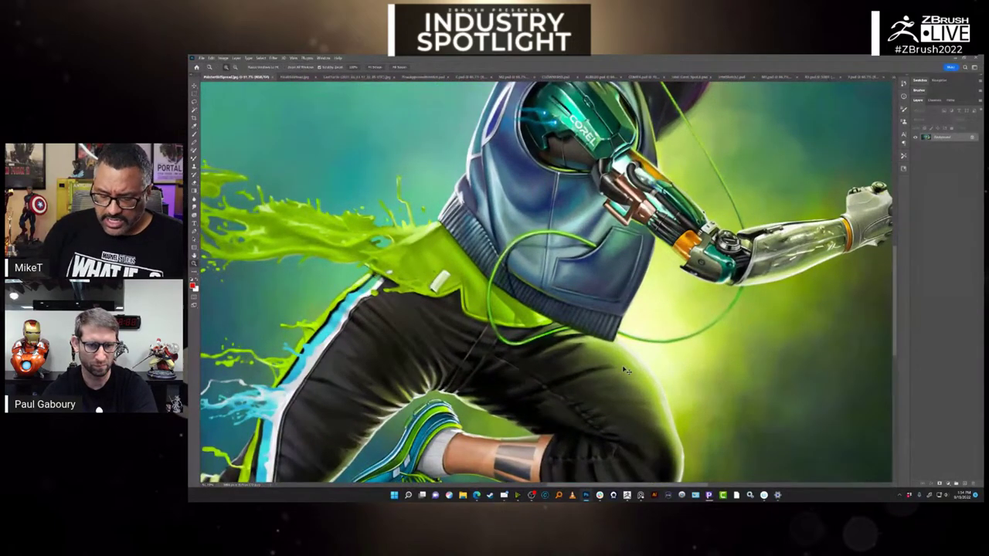
{"action": "key", "text": "ctrl+0"}
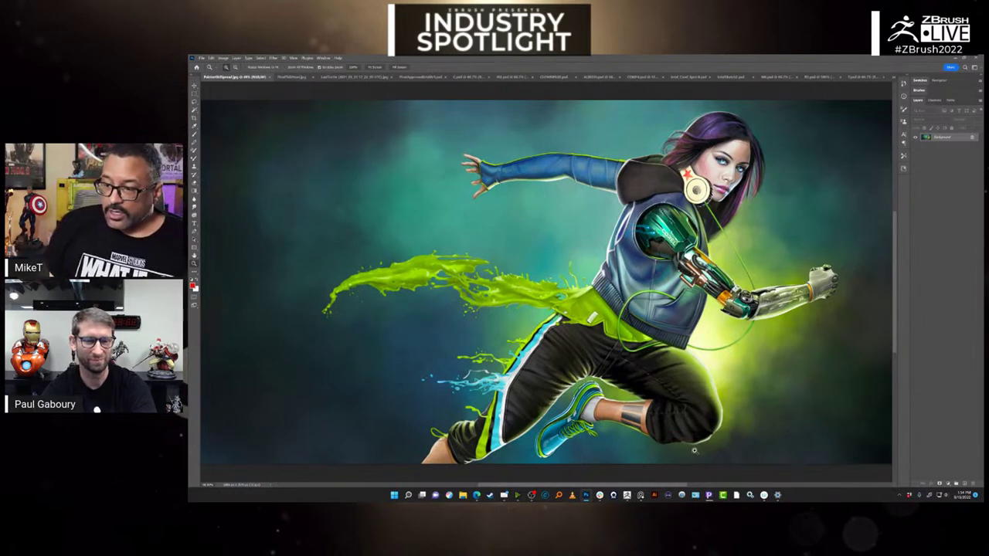
- Switch to ZBrush, make the low-poly body base mesh the active tool, and view it from the side and front
{"action": "left_click", "coordinate": [627, 496]}
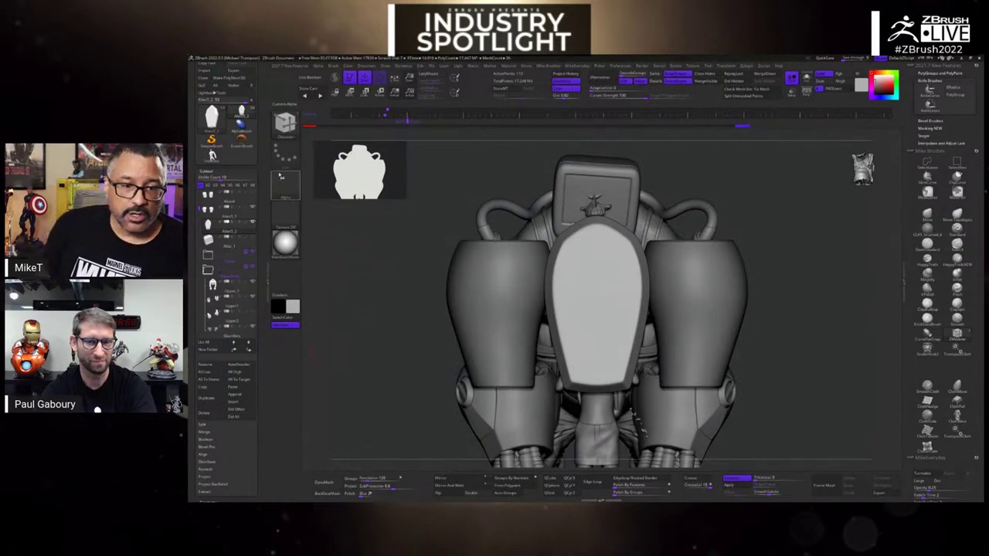
{"action": "left_click", "coordinate": [213, 154]}
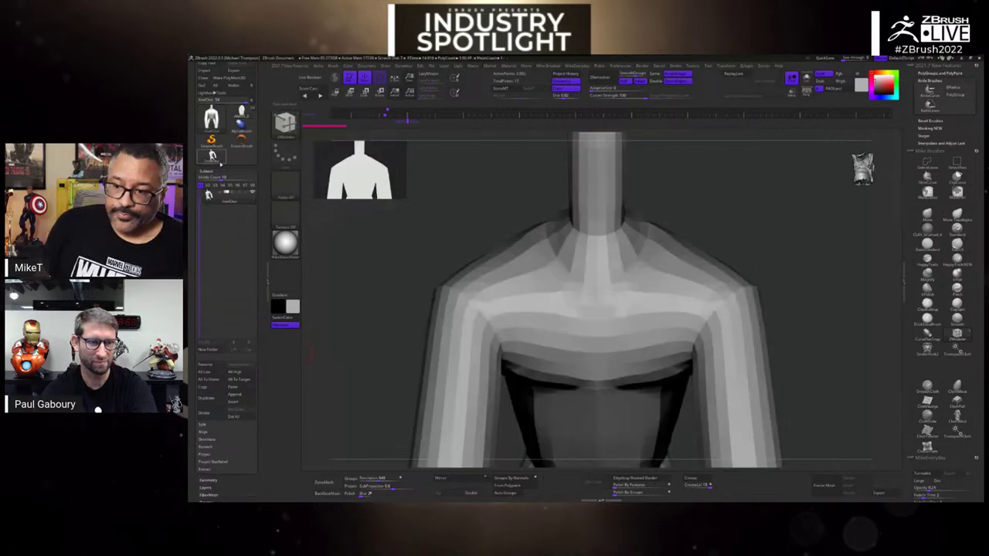
{"action": "key", "text": "f"}
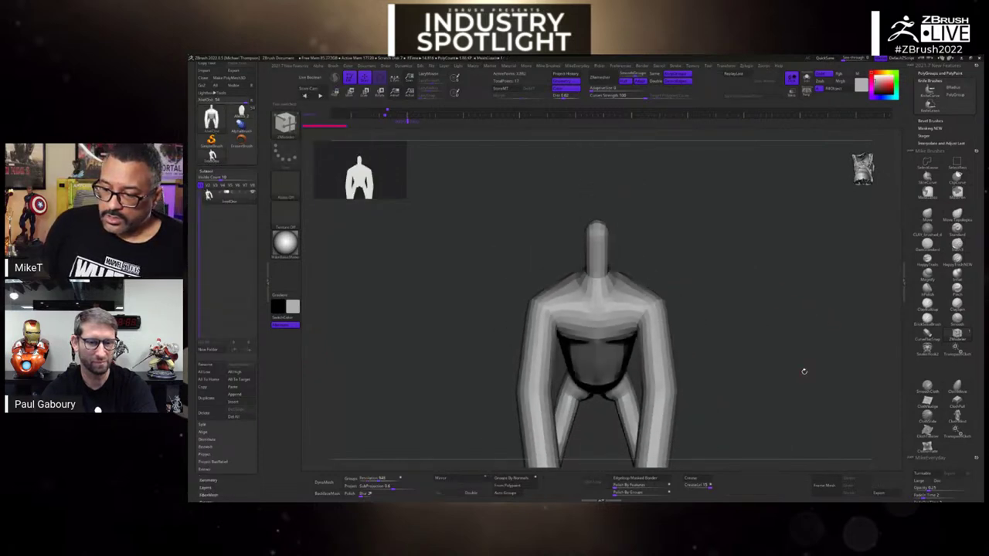
{"action": "left_click_drag", "start_coordinate": [803, 371], "coordinate": [807, 340]}
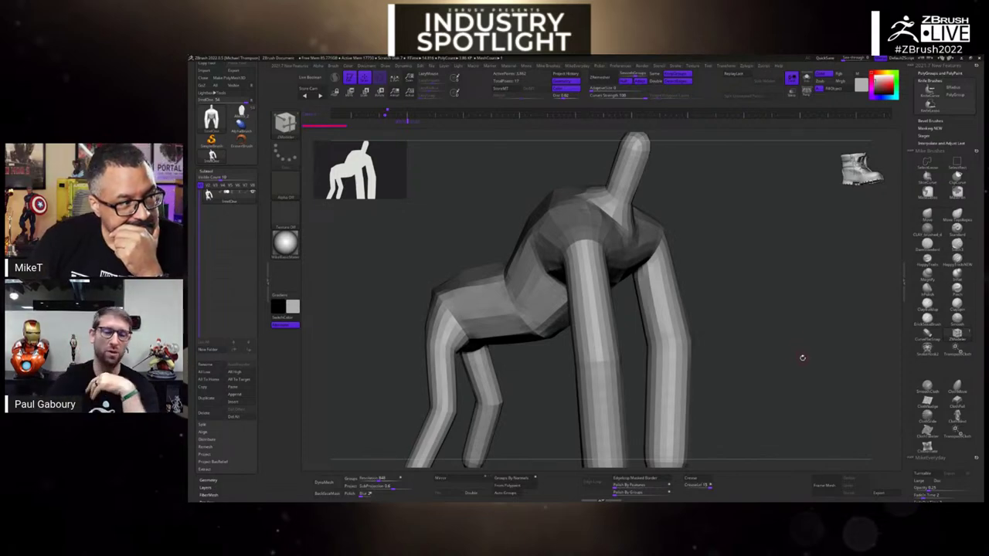
{"action": "mouse_move", "coordinate": [801, 358]}
{"action": "left_mouse_down"}
{"action": "mouse_move", "coordinate": [777, 369]}
{"action": "mouse_move", "coordinate": [766, 360]}
{"action": "mouse_move", "coordinate": [769, 378]}
{"action": "mouse_move", "coordinate": [807, 395]}
{"action": "left_mouse_up"}
{"action": "left_click_drag", "start_coordinate": [261, 102], "coordinate": [260, 104]}
{"action": "scroll", "coordinate": [260, 103], "scroll_direction": "up", "scroll_amount": 3}
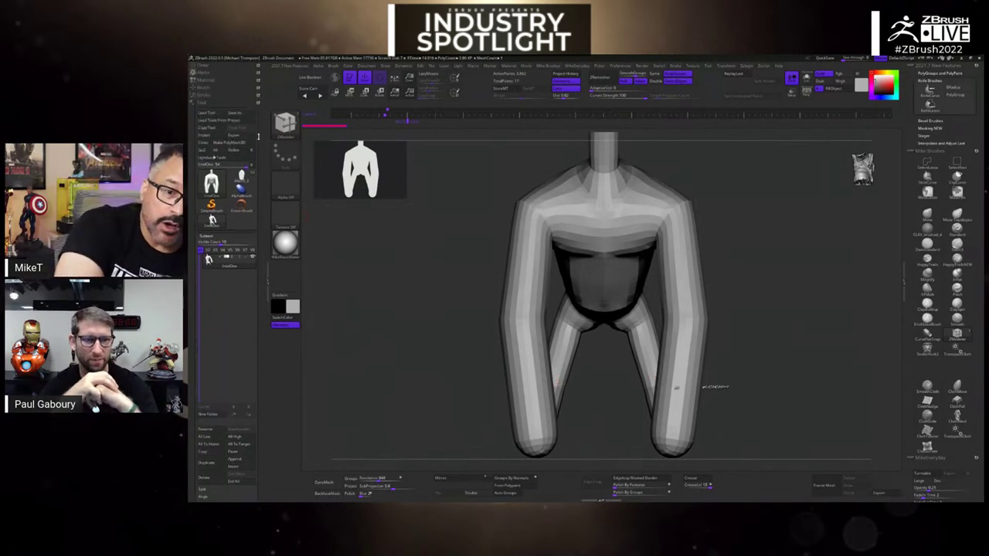
{"action": "left_click", "coordinate": [246, 113]}
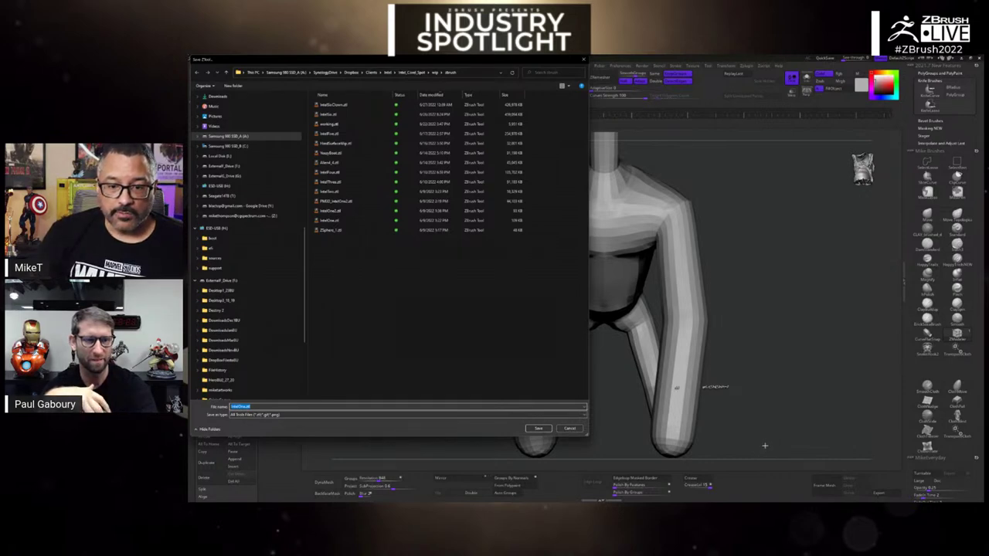
{"action": "left_click", "coordinate": [332, 210]}
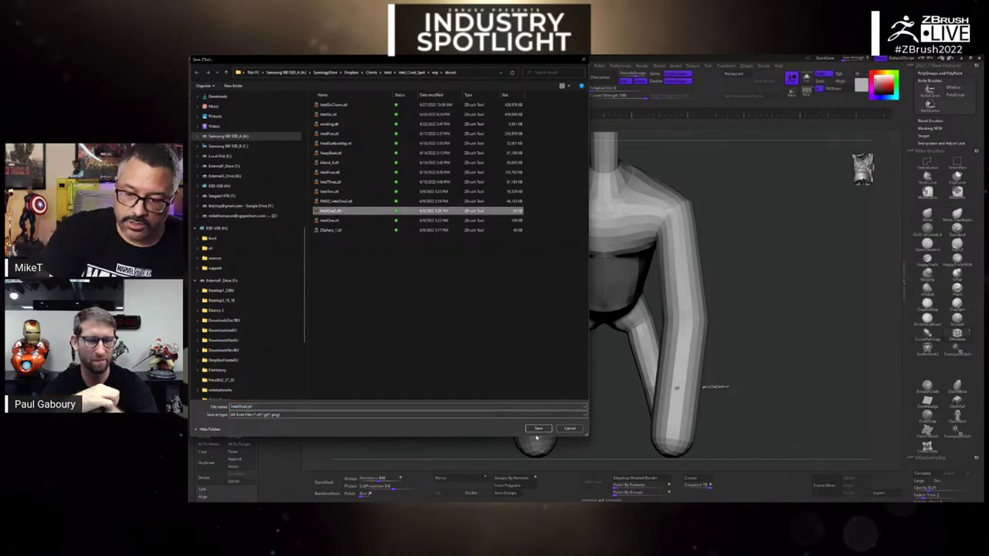
{"action": "left_click", "coordinate": [539, 428]}
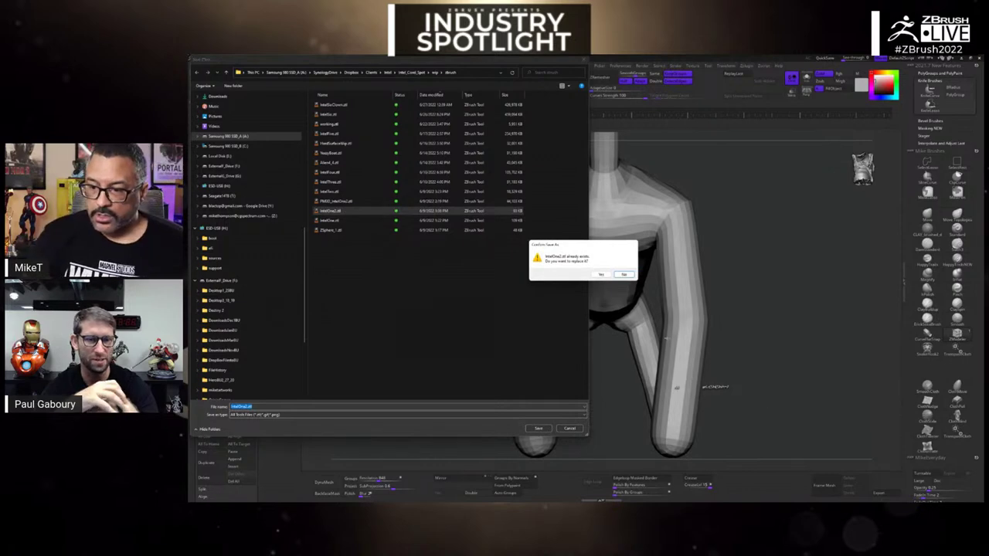
{"action": "left_click", "coordinate": [623, 276]}
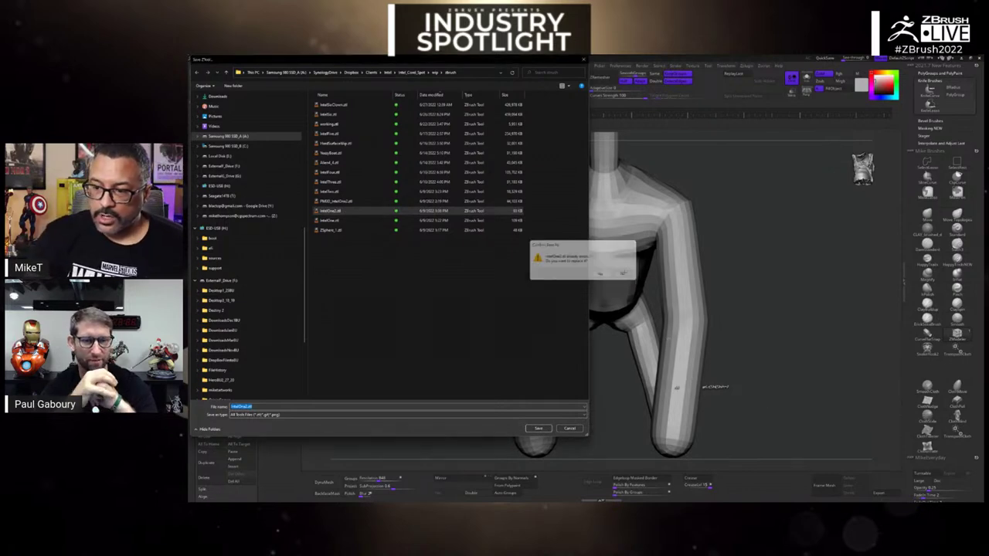
{"action": "left_click", "coordinate": [571, 429]}
- Load IntelOne2.ztl from the project's zbrush folder and view the box-headed base mesh from a three-quarter angle
{"action": "left_click", "coordinate": [208, 113]}
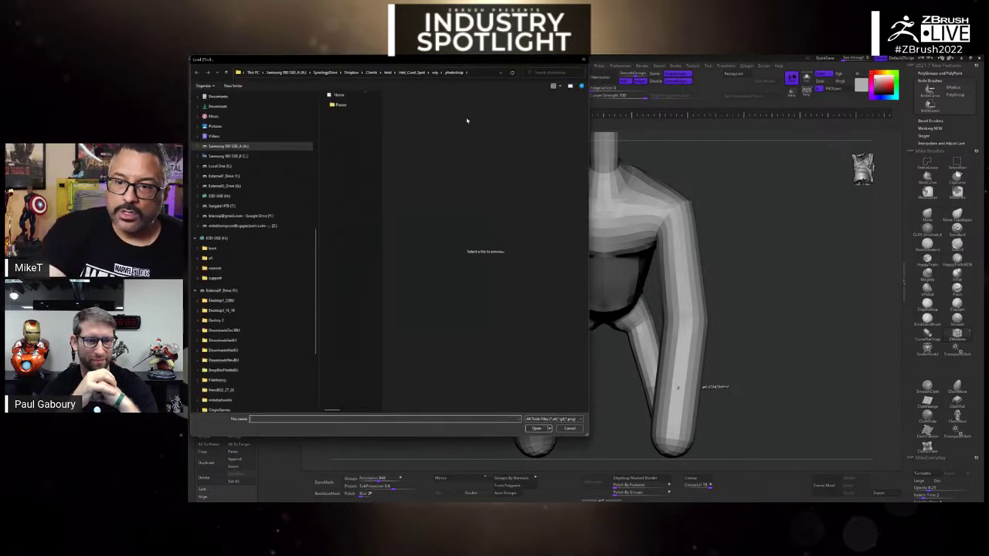
{"action": "left_click", "coordinate": [435, 73]}
{"action": "left_click", "coordinate": [358, 144]}
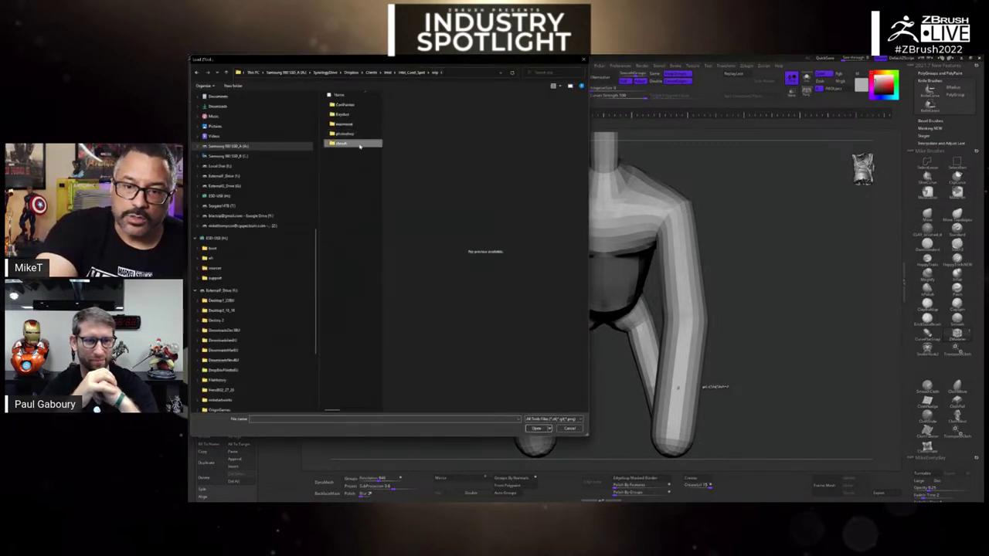
{"action": "double_click", "coordinate": [364, 145]}
{"action": "left_click", "coordinate": [352, 211]}
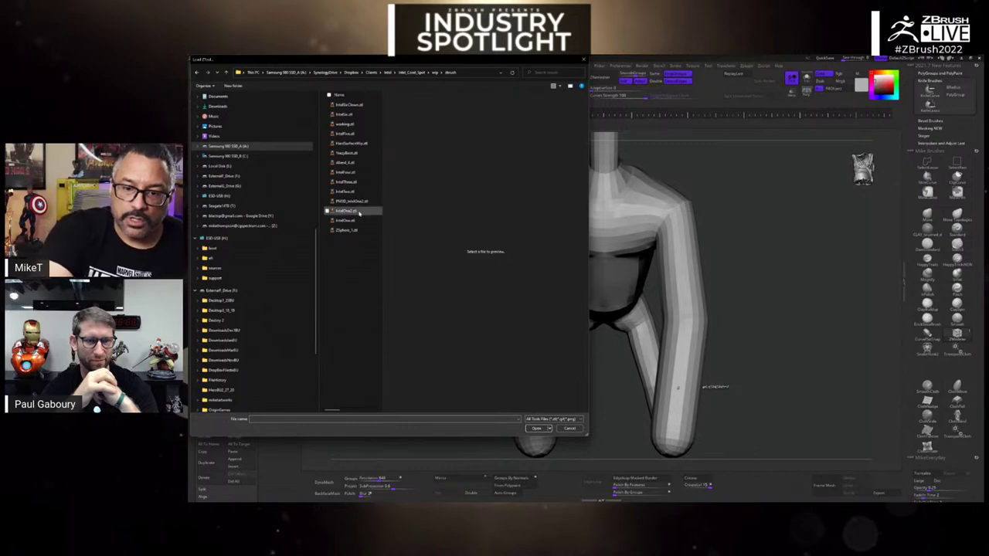
{"action": "left_click", "coordinate": [539, 429]}
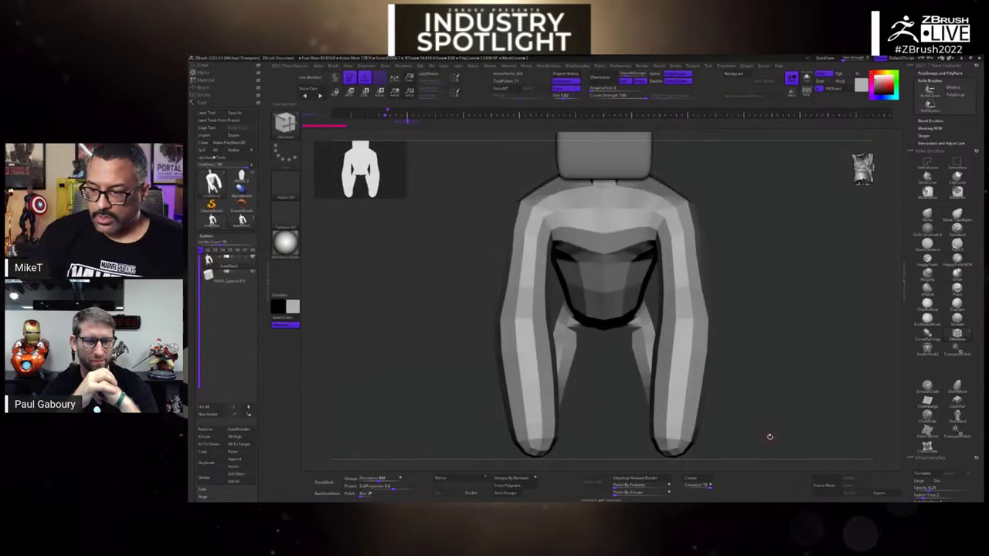
{"action": "left_click_drag", "start_coordinate": [770, 438], "coordinate": [570, 404]}
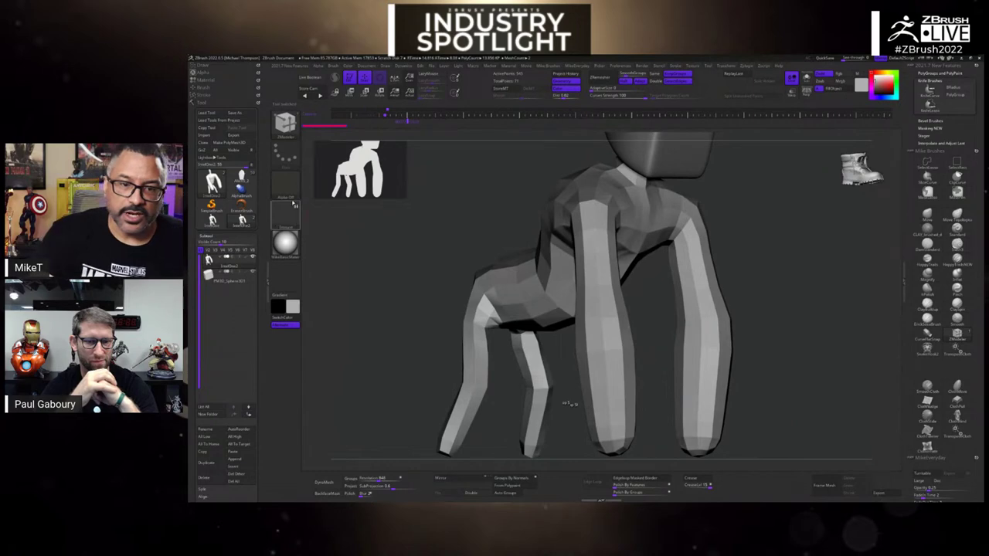
- Load IntelTwo.ztl and view the muscular TV-headed creature beside the human figure from the side
{"action": "left_click", "coordinate": [211, 113]}
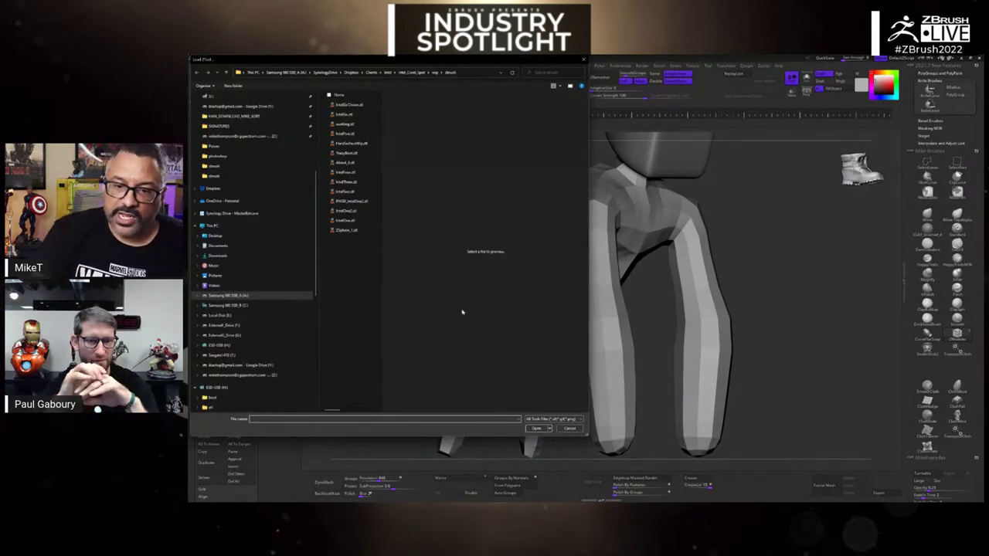
{"action": "left_click", "coordinate": [359, 191]}
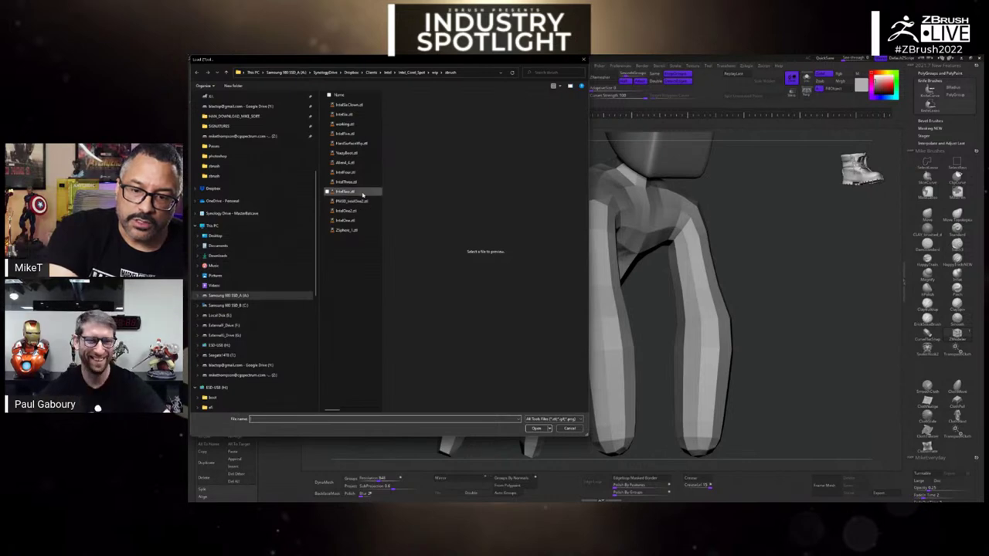
{"action": "left_click", "coordinate": [537, 428]}
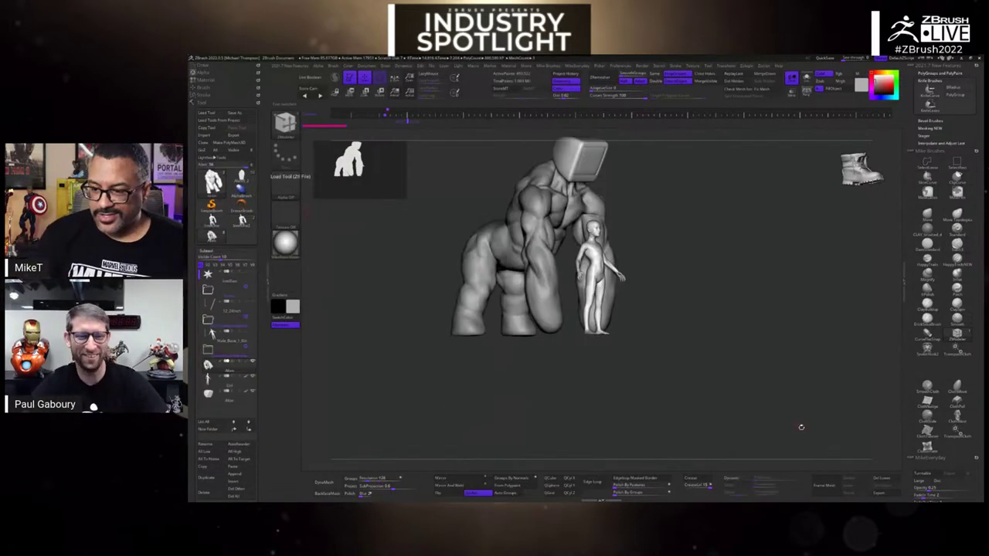
{"action": "left_click_drag", "start_coordinate": [799, 429], "coordinate": [842, 410]}
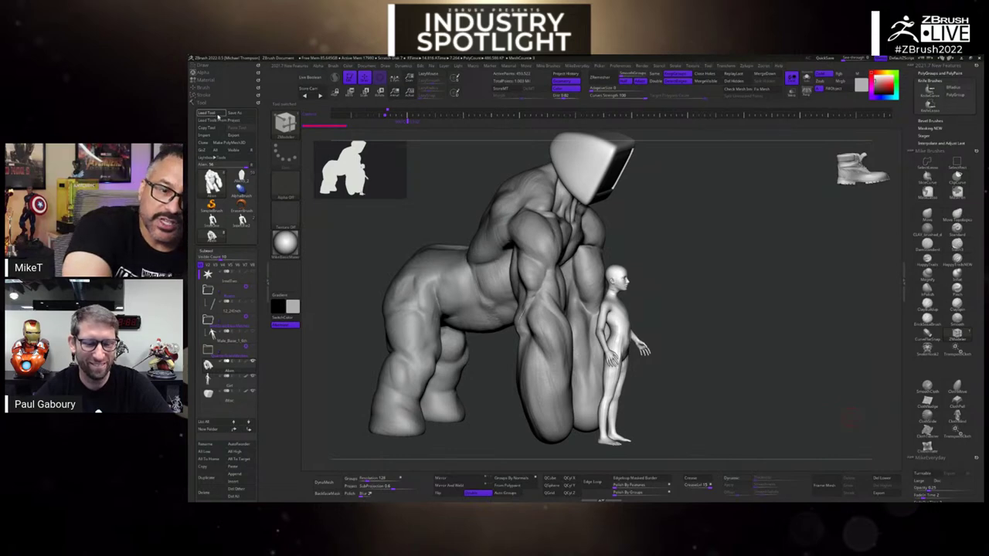
- Load IntelThree.ztl and view the torso with its blocked-in chest armour up close
{"action": "left_click", "coordinate": [209, 113]}
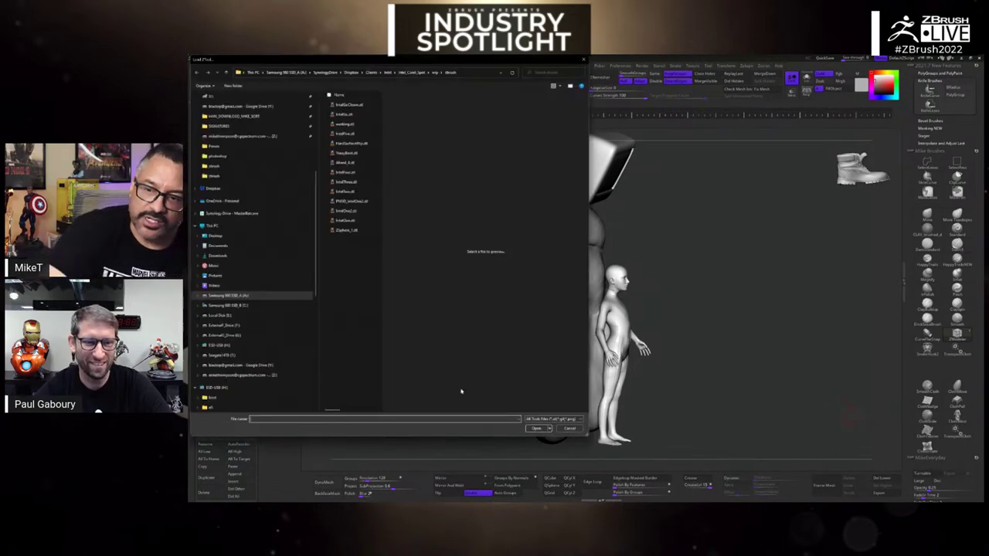
{"action": "left_click", "coordinate": [360, 183]}
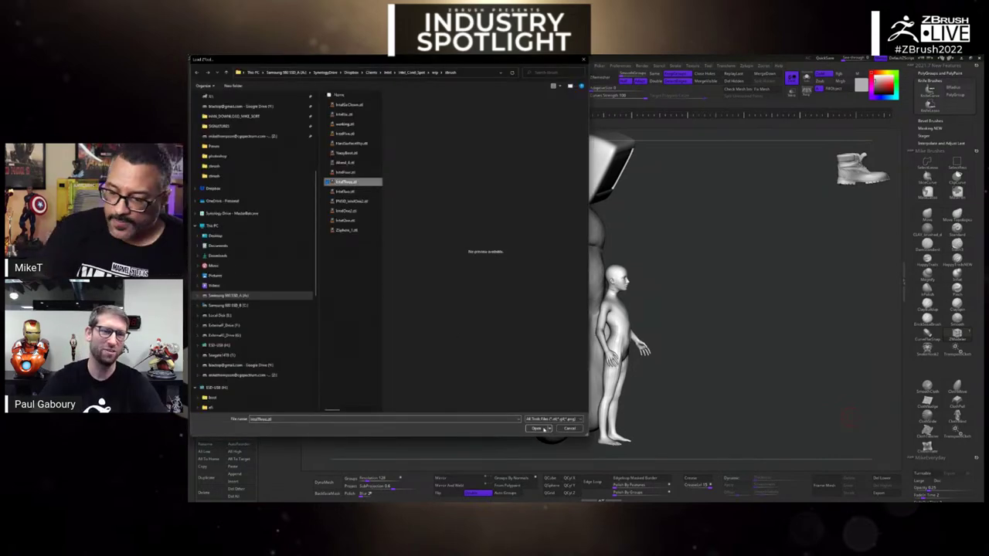
{"action": "left_click", "coordinate": [545, 429]}
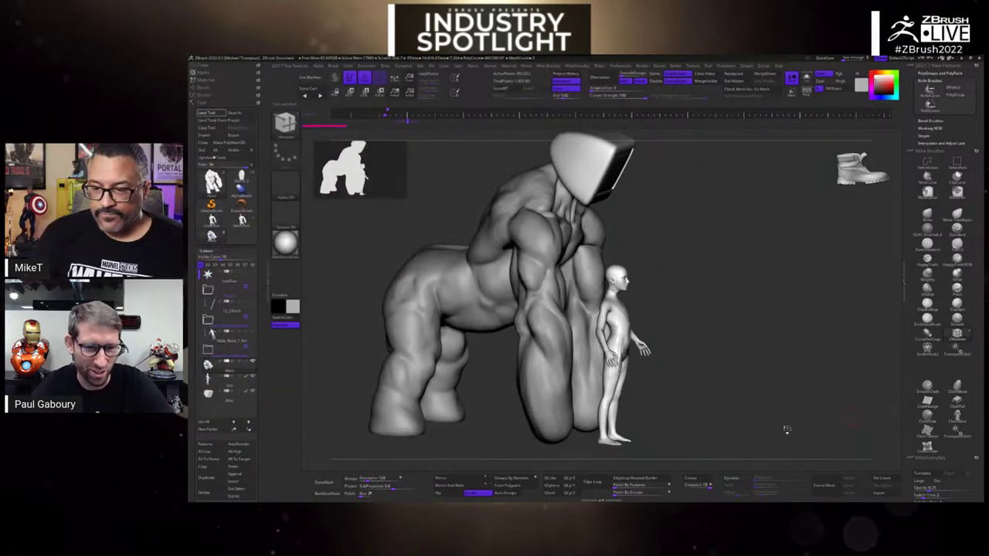
{"action": "left_click_drag", "start_coordinate": [795, 427], "coordinate": [759, 398]}
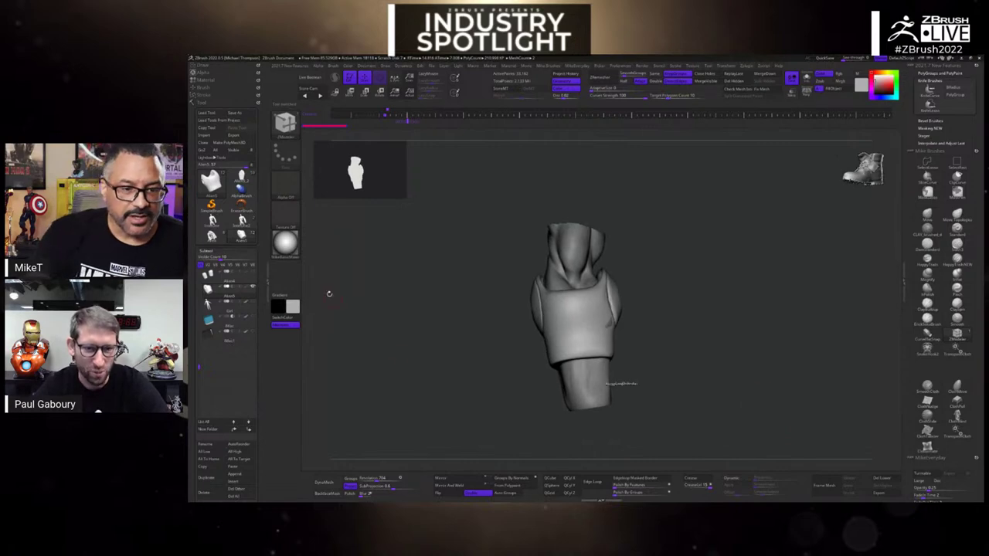
{"action": "left_click", "coordinate": [201, 114]}
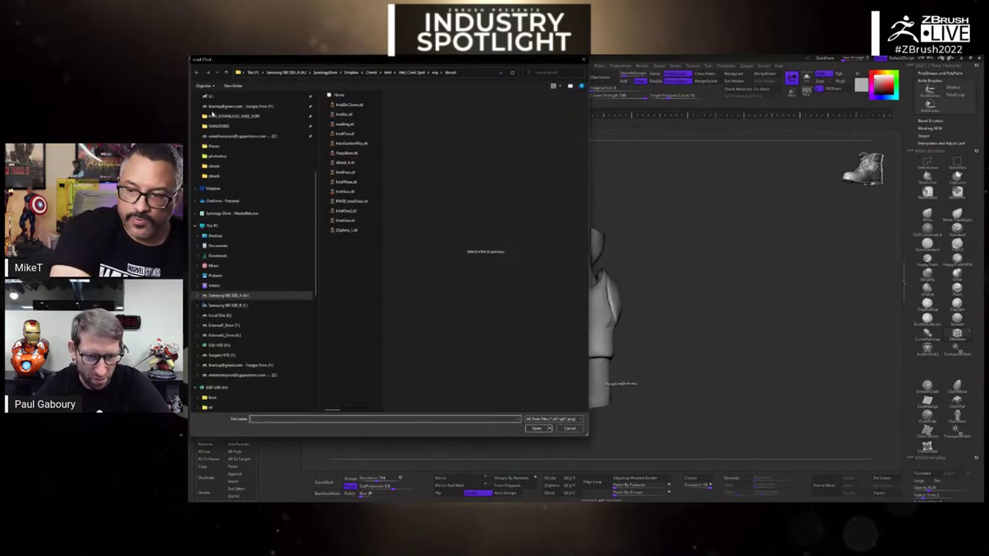
{"action": "left_click", "coordinate": [570, 429]}
{"action": "mouse_move", "coordinate": [718, 419]}
{"action": "left_mouse_down"}
{"action": "mouse_move", "coordinate": [691, 401]}
{"action": "mouse_move", "coordinate": [687, 330]}
{"action": "mouse_move", "coordinate": [703, 387]}
{"action": "mouse_move", "coordinate": [721, 383]}
{"action": "mouse_move", "coordinate": [713, 396]}
{"action": "mouse_move", "coordinate": [696, 371]}
{"action": "mouse_move", "coordinate": [730, 351]}
{"action": "left_mouse_up"}
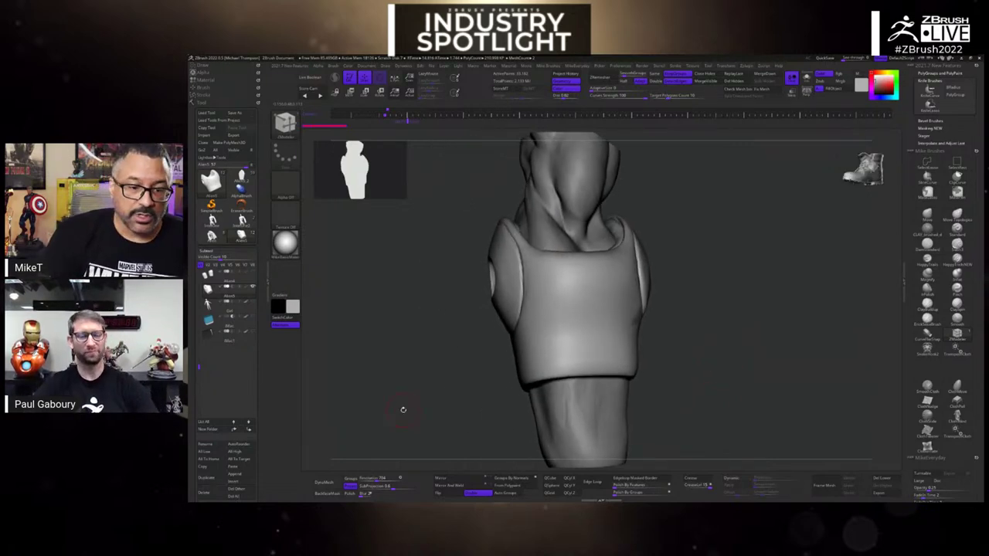
- Load HeManMTU11.ztl from the zbrush folder of the HeManMTU project
{"action": "mouse_move", "coordinate": [277, 247]}
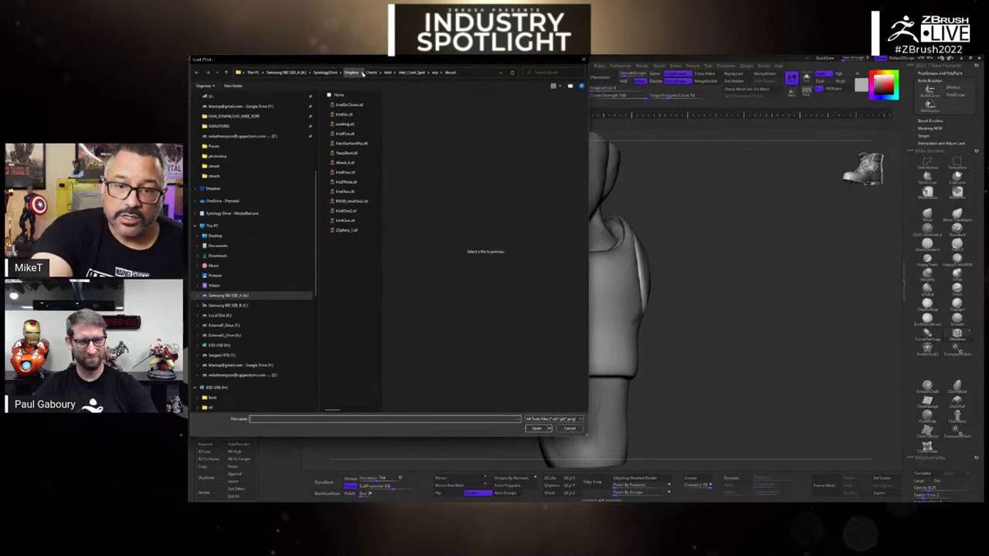
{"action": "left_click", "coordinate": [254, 177]}
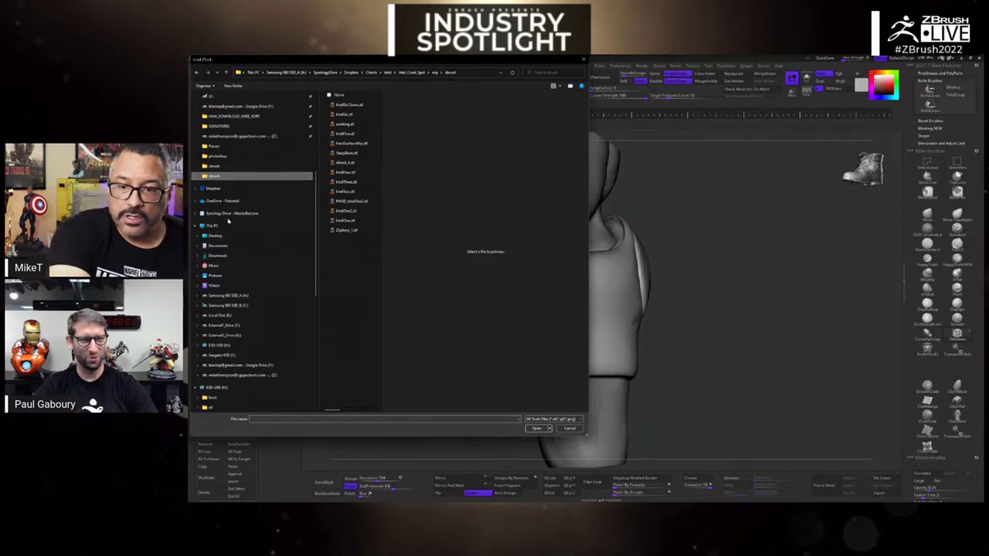
{"action": "left_click", "coordinate": [249, 168]}
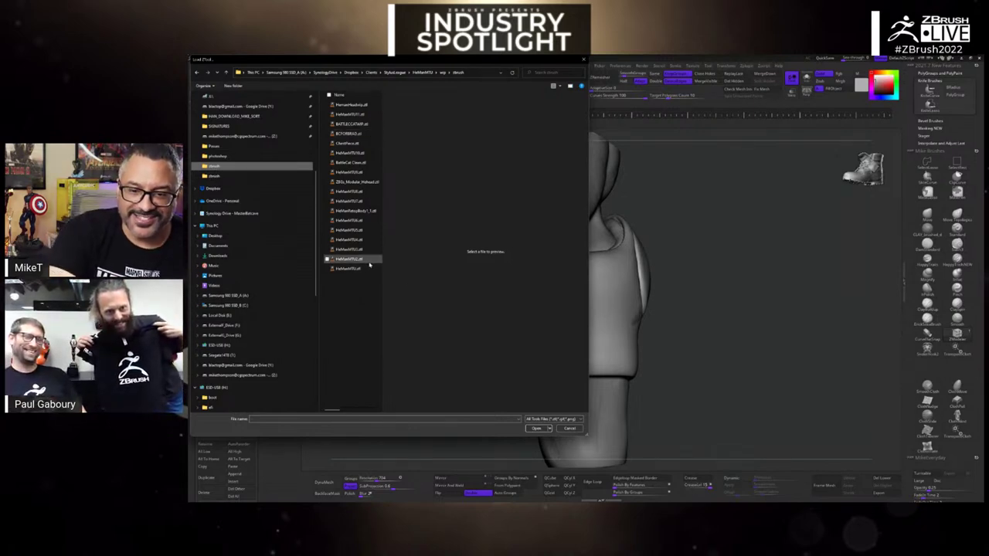
{"action": "left_click", "coordinate": [351, 115]}
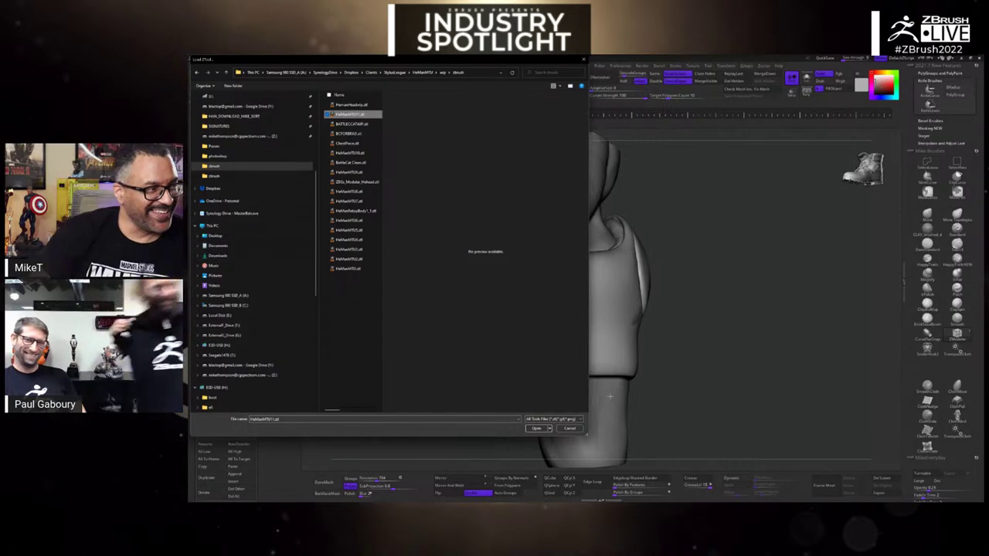
{"action": "left_click", "coordinate": [538, 428]}
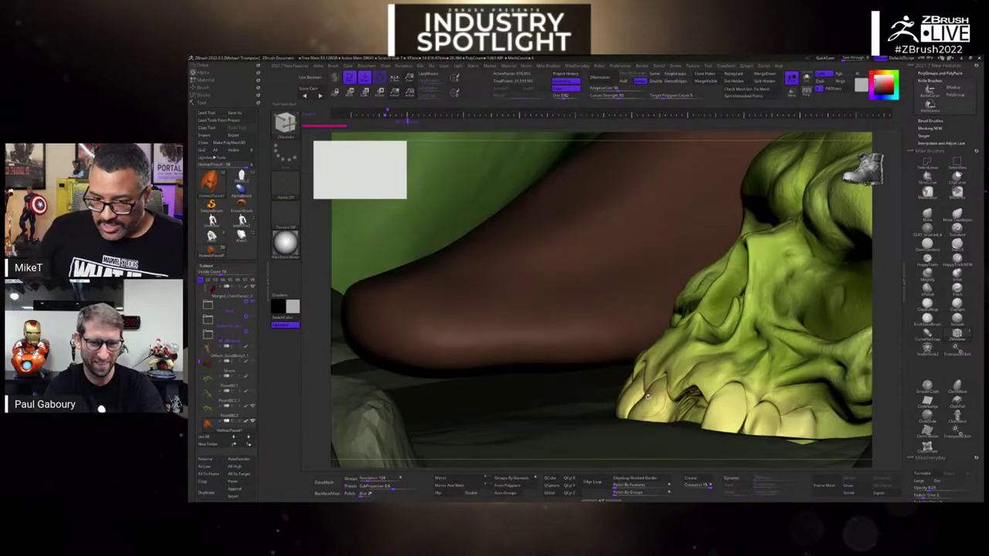
- Frame the He-Man and Battle Cat statue and inspect it from the front and a three-quarter angle
{"action": "mouse_move", "coordinate": [890, 338]}
{"action": "left_mouse_down"}
{"action": "mouse_move", "coordinate": [858, 340]}
{"action": "mouse_move", "coordinate": [822, 299]}
{"action": "mouse_move", "coordinate": [761, 386]}
{"action": "mouse_move", "coordinate": [765, 451]}
{"action": "mouse_move", "coordinate": [732, 429]}
{"action": "mouse_move", "coordinate": [758, 413]}
{"action": "left_mouse_up"}
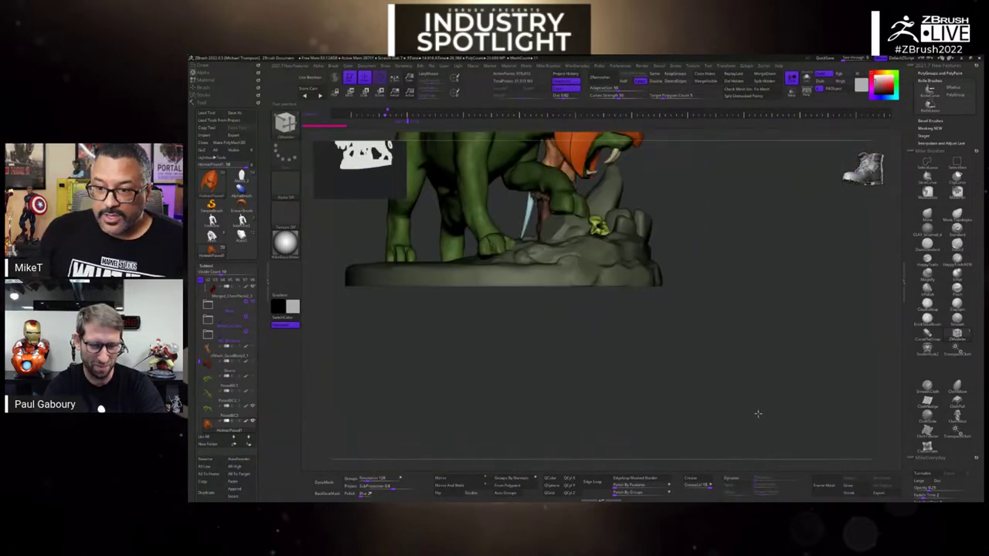
{"action": "left_click_drag", "start_coordinate": [742, 288], "coordinate": [768, 433]}
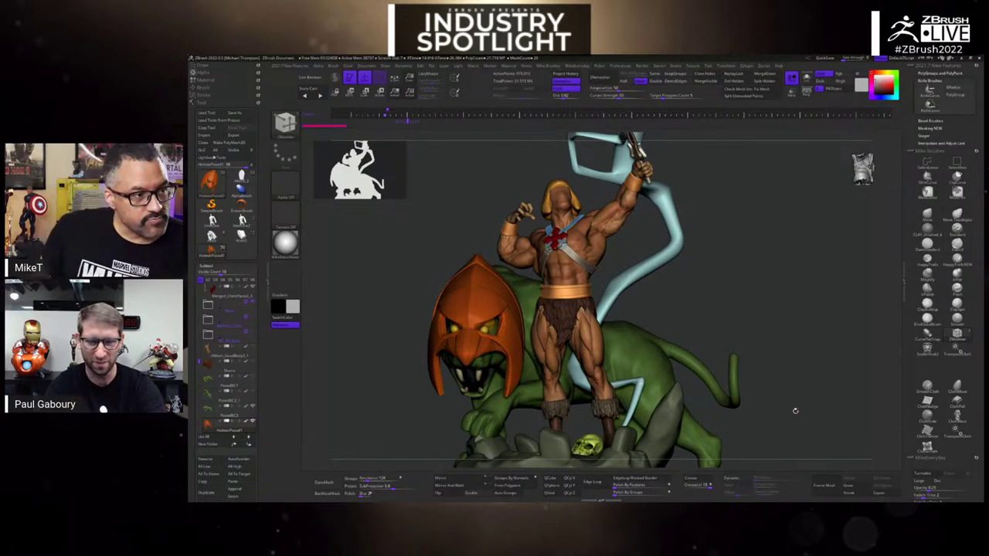
{"action": "left_click_drag", "start_coordinate": [803, 305], "coordinate": [803, 311]}
{"action": "mouse_move", "coordinate": [810, 301]}
{"action": "left_mouse_down", "text": "alt"}
{"action": "mouse_move", "coordinate": [797, 268]}
{"action": "mouse_move", "coordinate": [798, 285]}
{"action": "mouse_move", "coordinate": [728, 268]}
{"action": "mouse_move", "coordinate": [672, 271]}
{"action": "left_mouse_up", "text": "alt"}
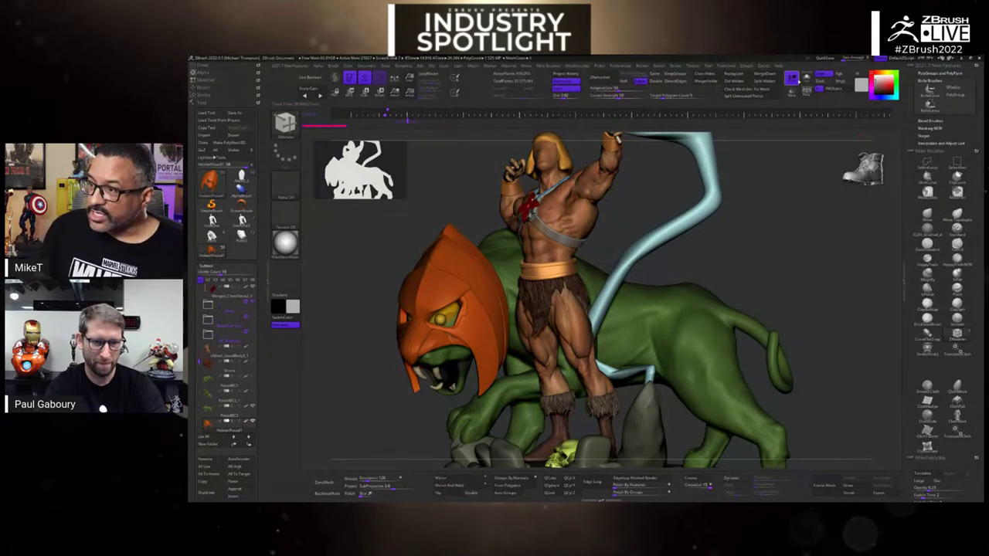
- Isolate Battle Cat's orange helmet with Solo and inspect its panels, eye opening and overall shape
{"action": "left_click", "coordinate": [806, 80]}
{"action": "left_click_drag", "start_coordinate": [636, 312], "coordinate": [783, 385]}
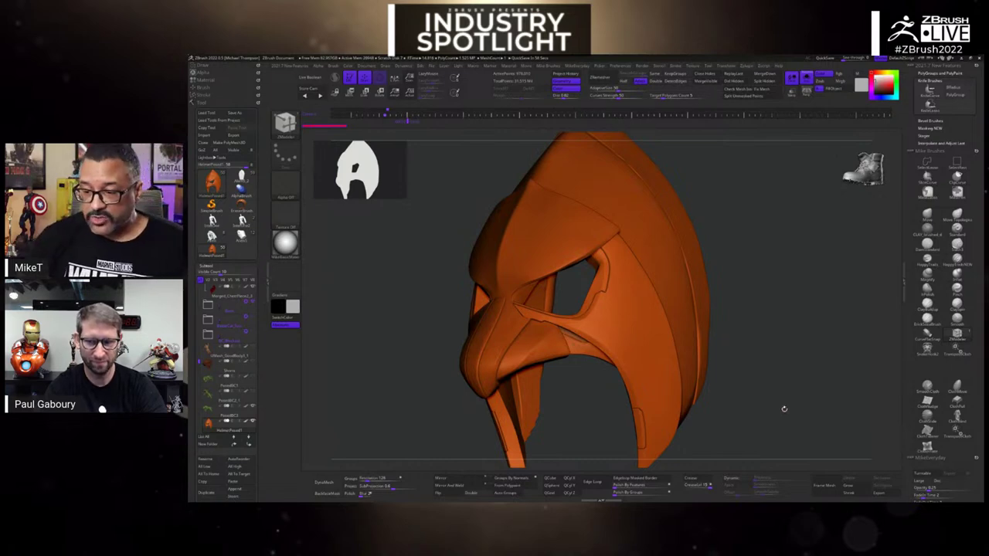
{"action": "mouse_move", "coordinate": [785, 408]}
{"action": "left_mouse_down"}
{"action": "mouse_move", "coordinate": [792, 411]}
{"action": "mouse_move", "coordinate": [780, 409]}
{"action": "mouse_move", "coordinate": [791, 406]}
{"action": "mouse_move", "coordinate": [785, 418]}
{"action": "mouse_move", "coordinate": [795, 408]}
{"action": "mouse_move", "coordinate": [790, 418]}
{"action": "left_mouse_up"}
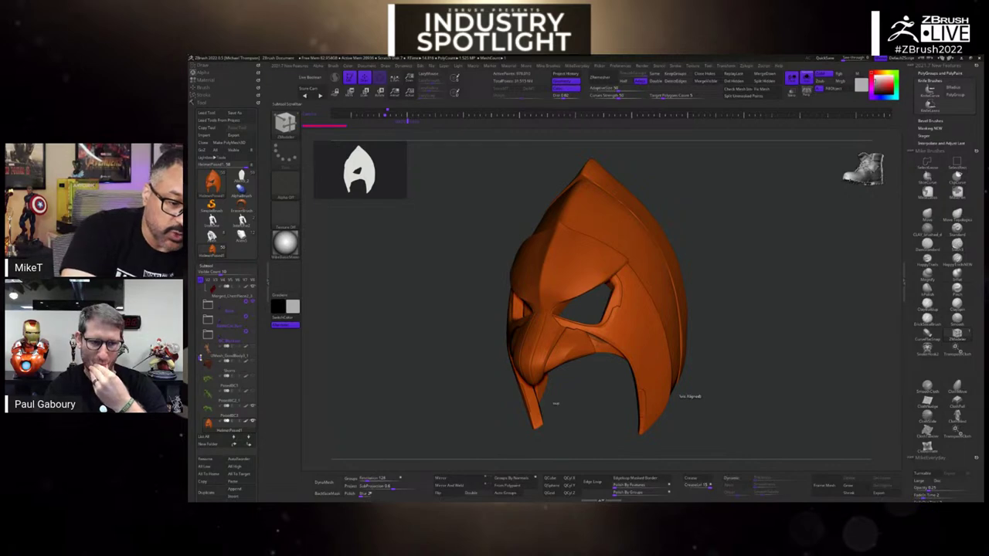
{"action": "left_click_drag", "start_coordinate": [200, 360], "coordinate": [202, 319]}
- Load BATTLECCATWIP.ztl from the same zbrush folder
{"action": "left_click", "coordinate": [209, 112]}
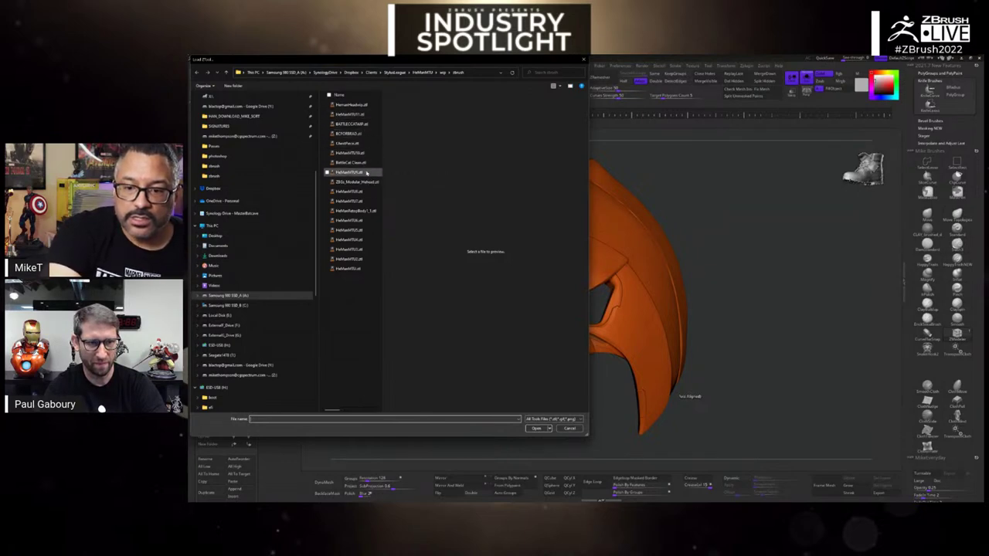
{"action": "left_click", "coordinate": [367, 125]}
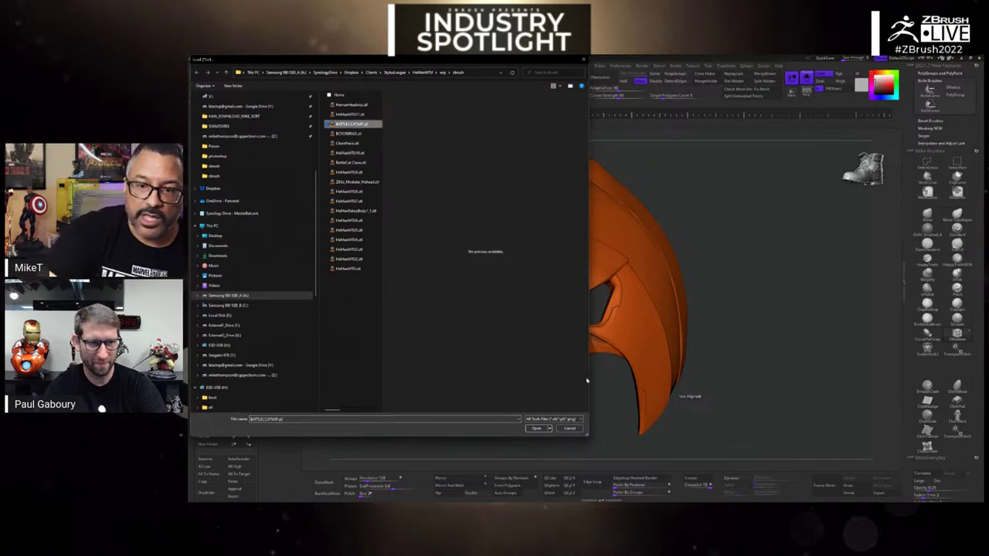
{"action": "left_click", "coordinate": [544, 428]}
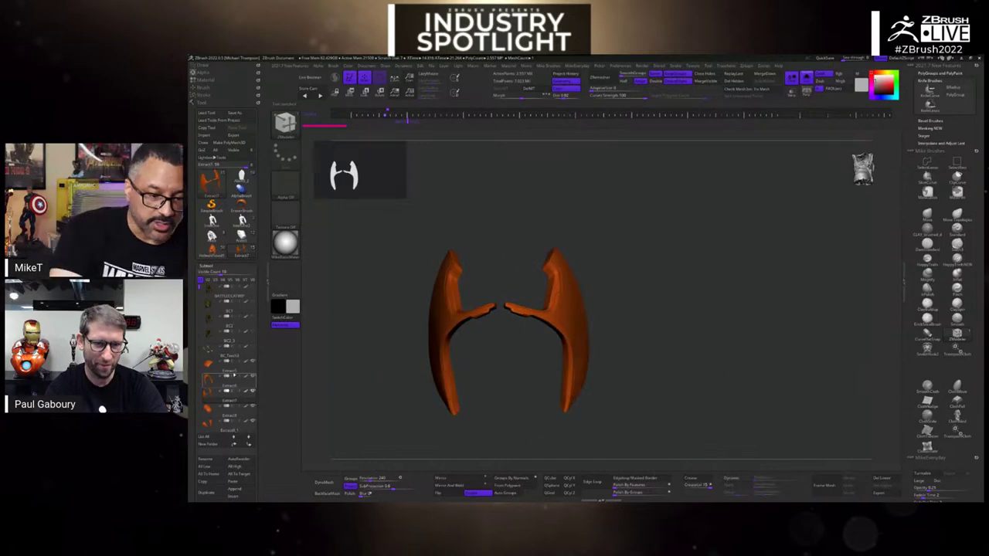
- Turn off Solo to show the whole helmet from a three-quarter angle, and select the Extract4 subtool
{"action": "left_click", "coordinate": [807, 78]}
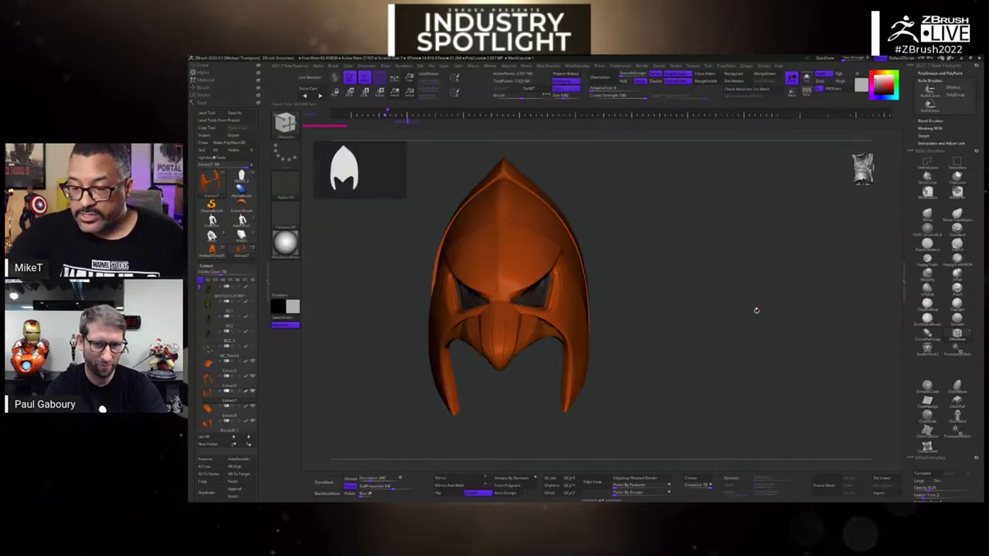
{"action": "left_click_drag", "start_coordinate": [736, 401], "coordinate": [517, 432]}
{"action": "left_click_drag", "start_coordinate": [199, 288], "coordinate": [194, 356]}
{"action": "left_click", "coordinate": [249, 398]}
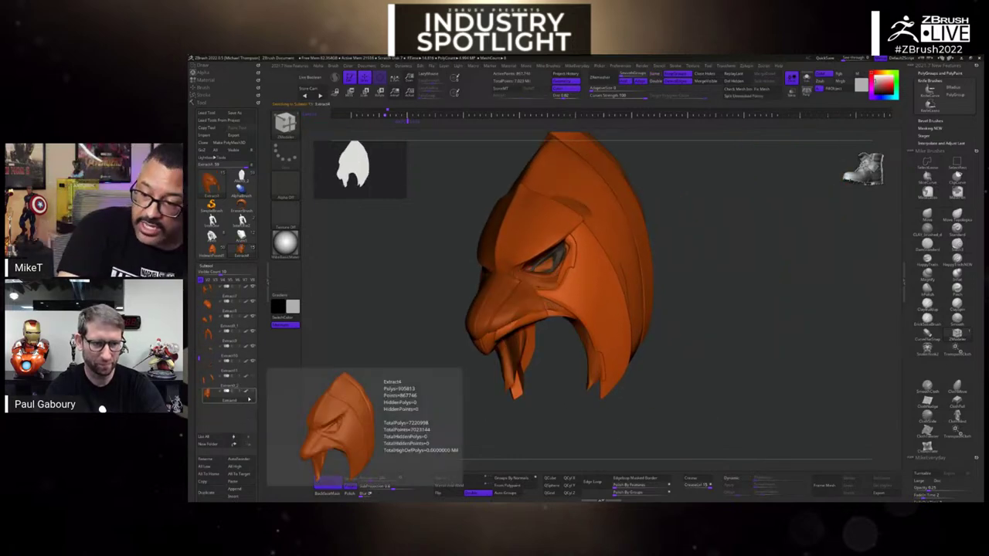
- Isolate the Extract4 helmet with Solo and inspect its front, eye area and side panel lines up close
{"action": "left_click", "coordinate": [806, 79]}
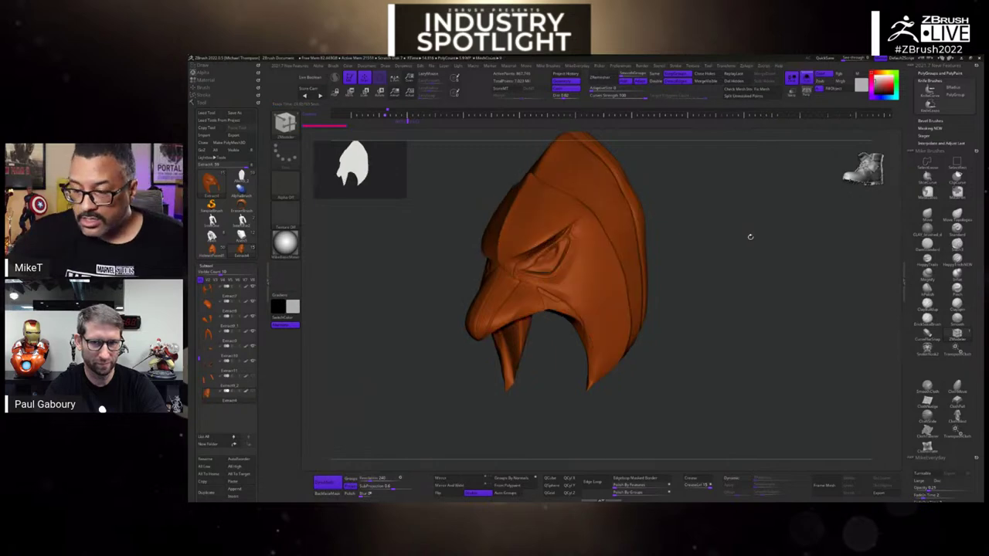
{"action": "left_click_drag", "start_coordinate": [720, 321], "coordinate": [629, 349]}
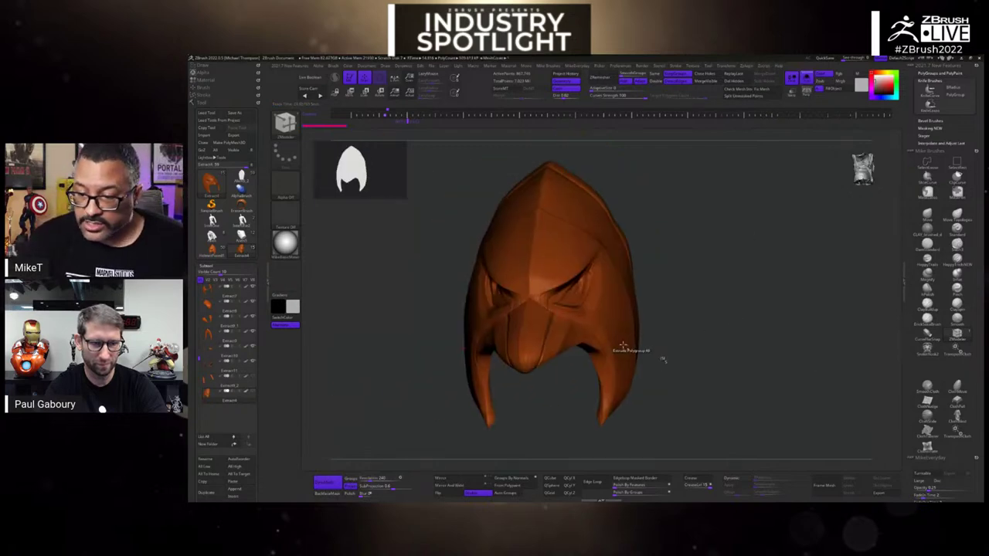
{"action": "left_click_drag", "start_coordinate": [776, 374], "coordinate": [744, 383]}
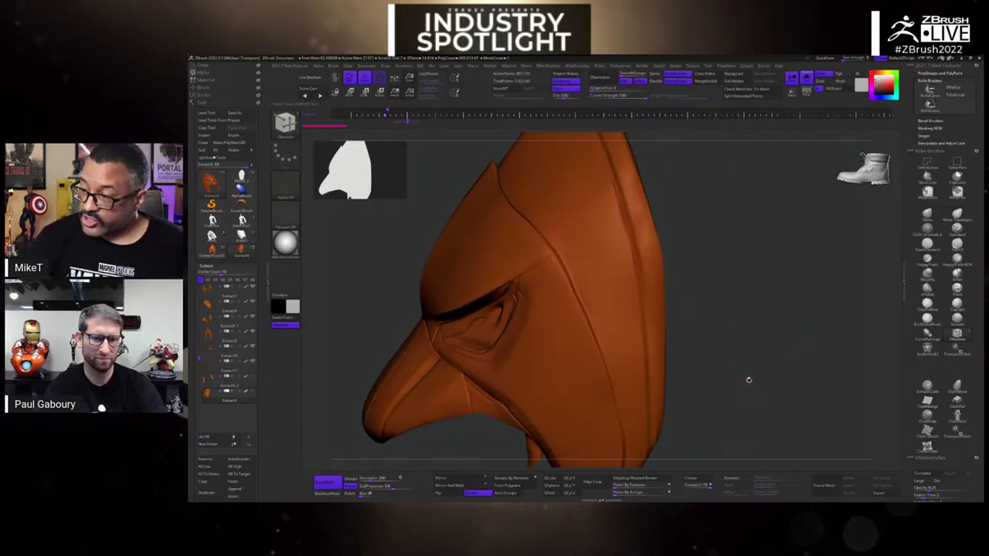
- Carve a trial groove down the helmet's side, in front of the rear panel line, with the DamStandard brush
{"action": "left_click", "coordinate": [928, 226]}
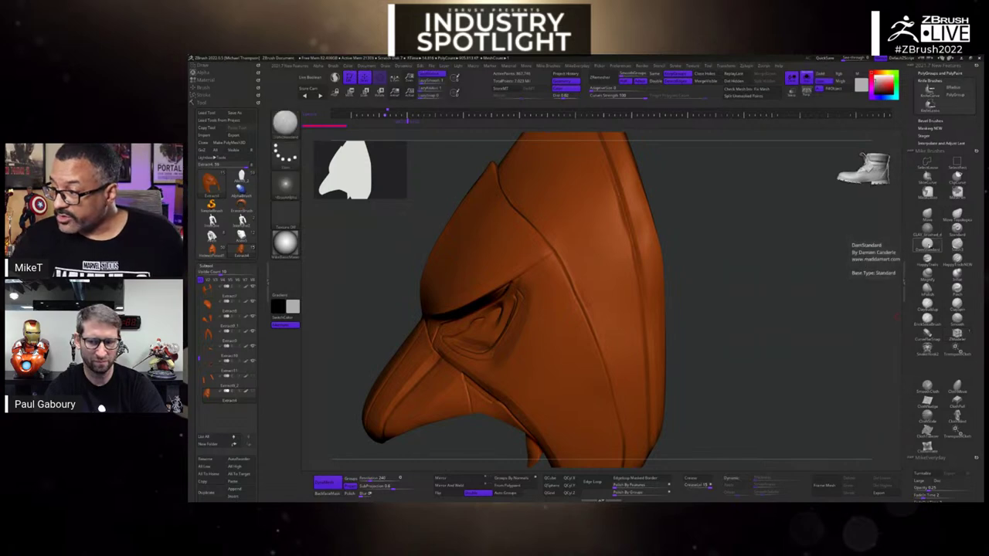
{"action": "left_click_drag", "start_coordinate": [593, 218], "coordinate": [642, 392]}
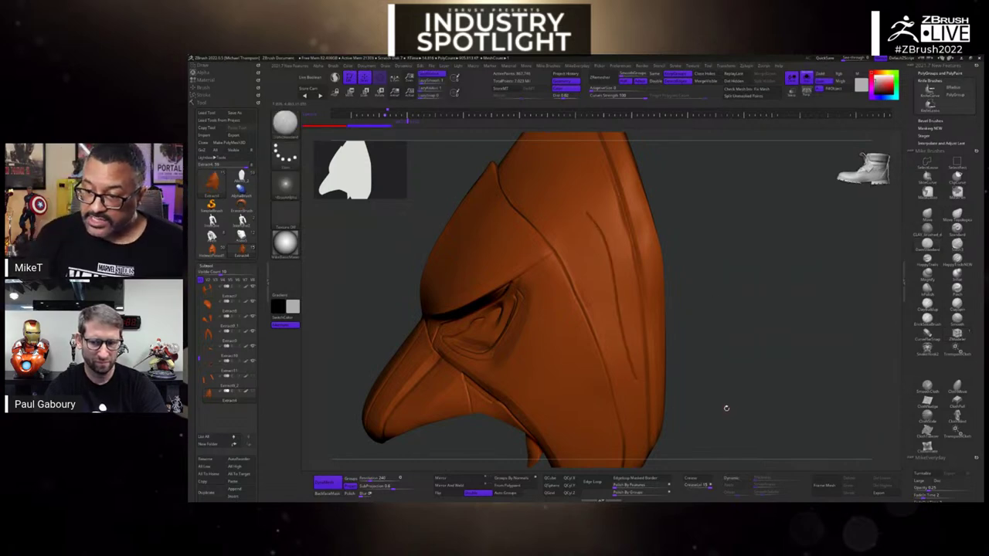
- Display the helmet's polygroups and isolate the red group along the top of the beak
{"action": "mouse_move", "coordinate": [727, 408]}
{"action": "left_mouse_down"}
{"action": "mouse_move", "coordinate": [760, 371]}
{"action": "mouse_move", "coordinate": [780, 379]}
{"action": "mouse_move", "coordinate": [752, 380]}
{"action": "mouse_move", "coordinate": [736, 403]}
{"action": "mouse_move", "coordinate": [754, 384]}
{"action": "mouse_move", "coordinate": [768, 392]}
{"action": "mouse_move", "coordinate": [748, 388]}
{"action": "left_mouse_up"}
{"action": "key", "text": "space"}
{"action": "left_click", "coordinate": [748, 457]}
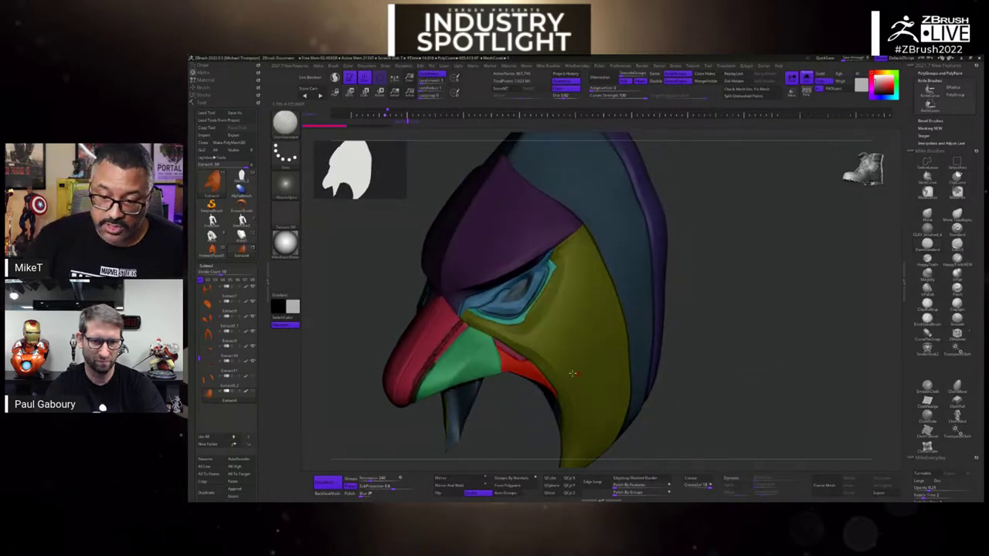
{"action": "left_click", "coordinate": [456, 329], "text": "ctrl+shift"}
{"action": "left_click_drag", "start_coordinate": [654, 386], "coordinate": [731, 395]}
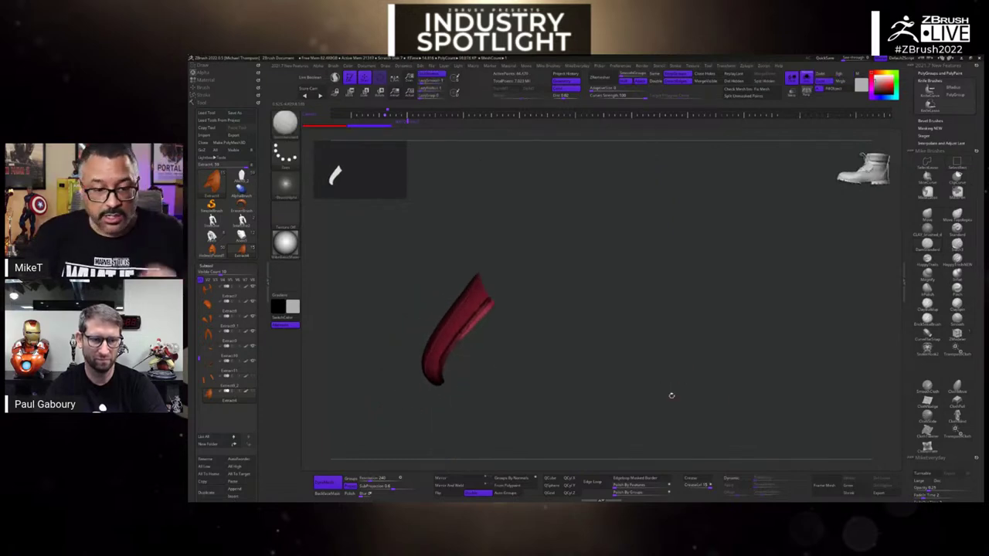
- Select the extracted beak ridge subtool, turn off its polygroup display, and inspect the finished piece from a three-quarter angle
{"action": "left_click_drag", "start_coordinate": [490, 353], "coordinate": [658, 336]}
{"action": "left_click", "coordinate": [247, 308]}
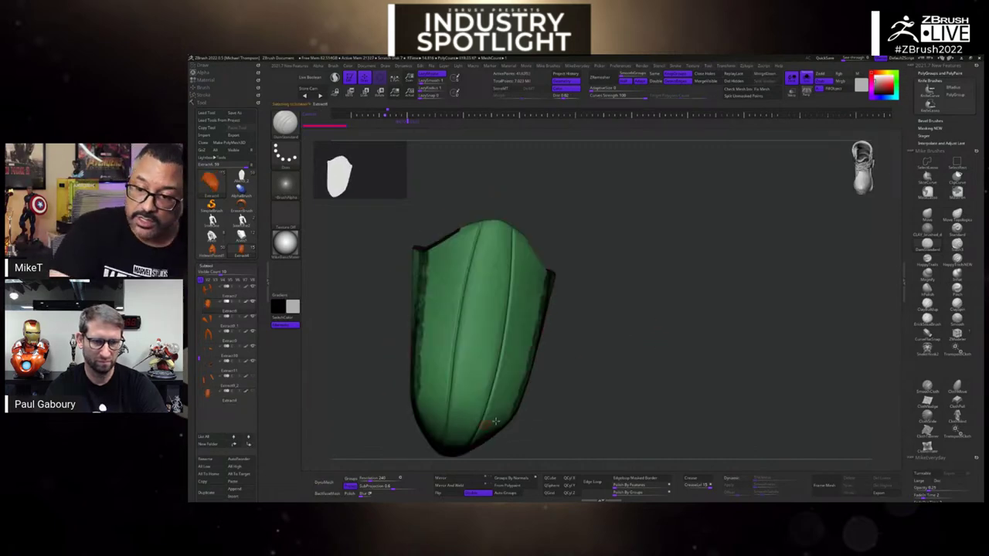
{"action": "left_click_drag", "start_coordinate": [745, 400], "coordinate": [788, 394]}
{"action": "key", "text": "space"}
{"action": "left_click", "coordinate": [748, 456]}
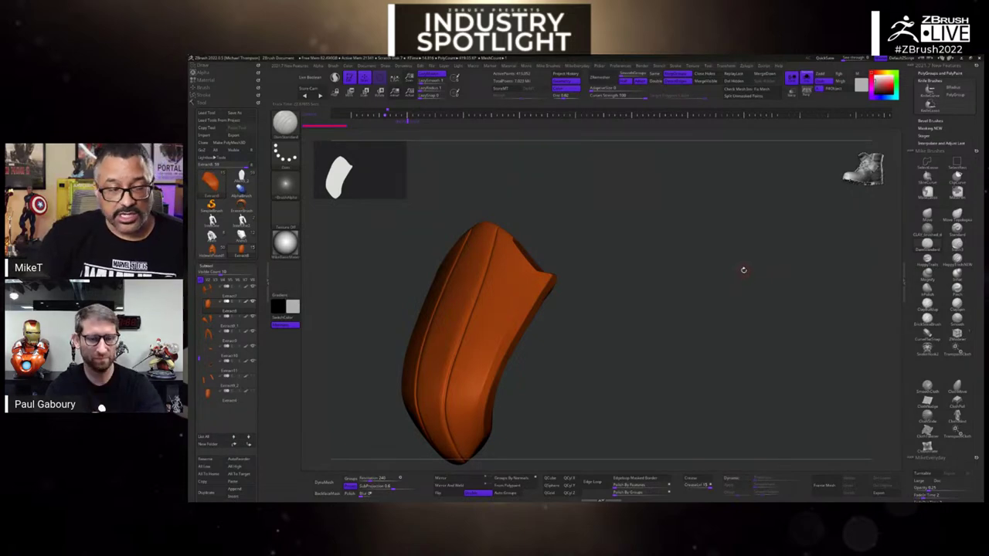
{"action": "mouse_move", "coordinate": [753, 393]}
{"action": "left_mouse_down"}
{"action": "mouse_move", "coordinate": [744, 404]}
{"action": "mouse_move", "coordinate": [771, 394]}
{"action": "left_mouse_up"}
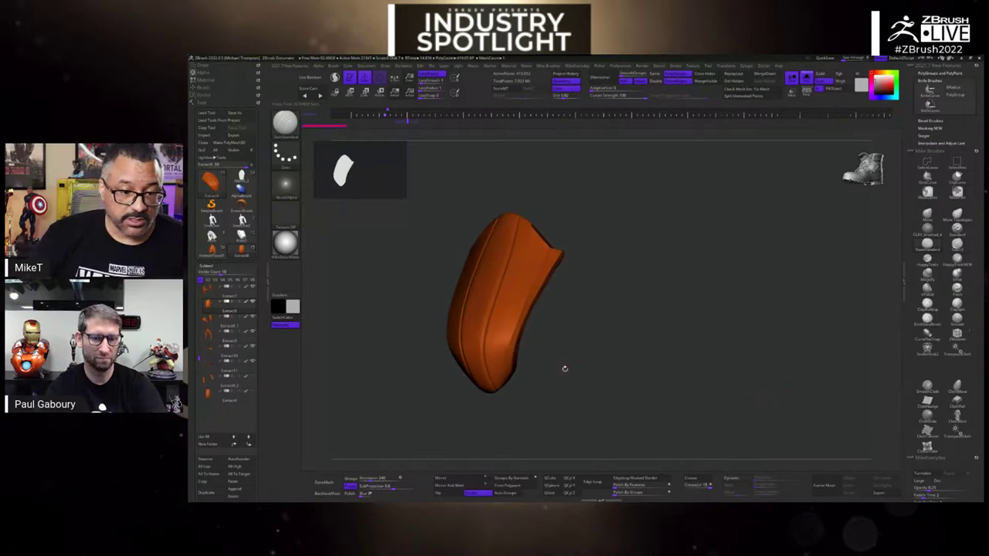
- Turn off Solo to show the whole assembled helmet and examine how its panels fit together from three-quarter angles
{"action": "left_click", "coordinate": [809, 82]}
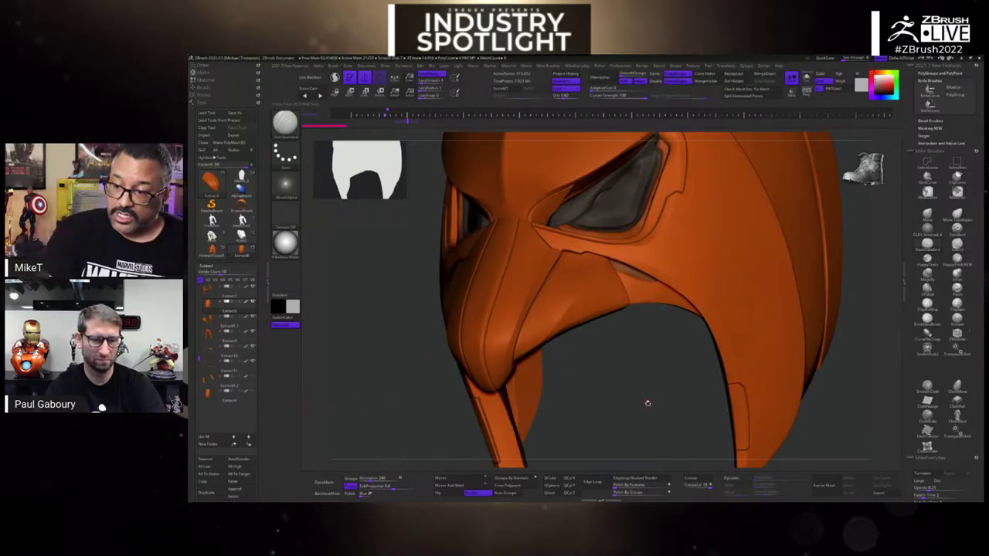
{"action": "left_click_drag", "start_coordinate": [648, 404], "coordinate": [797, 411], "text": "alt"}
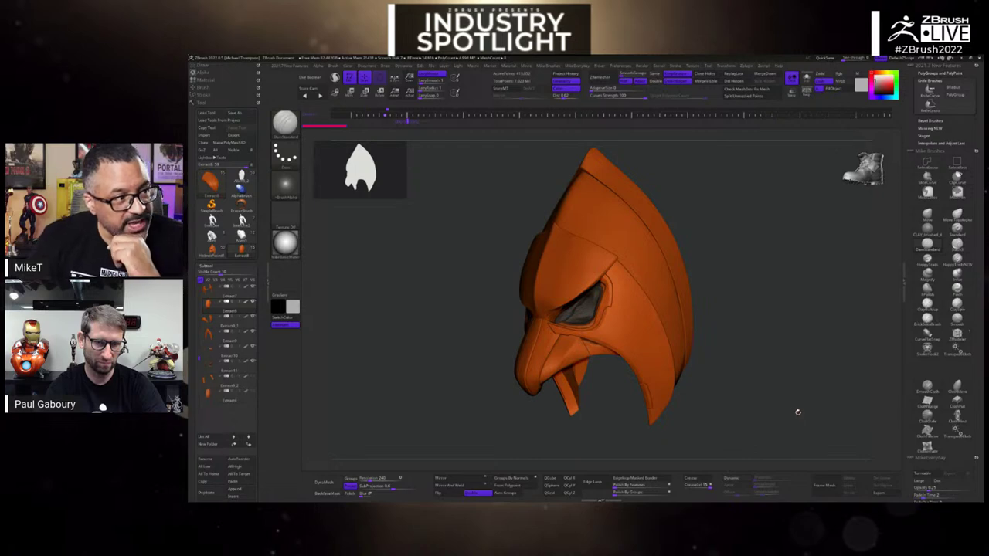
{"action": "left_click_drag", "start_coordinate": [798, 412], "coordinate": [798, 414]}
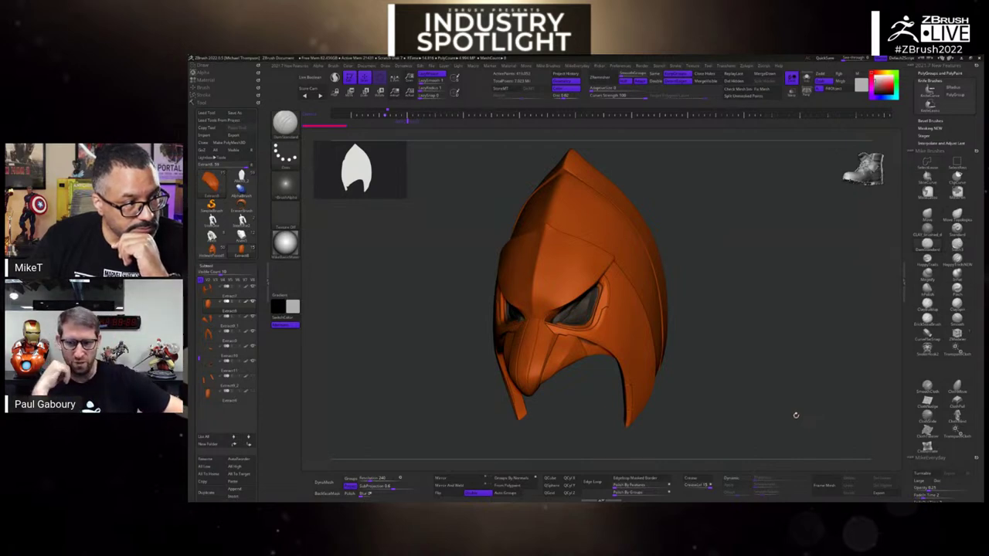
{"action": "left_click_drag", "start_coordinate": [798, 414], "coordinate": [793, 410]}
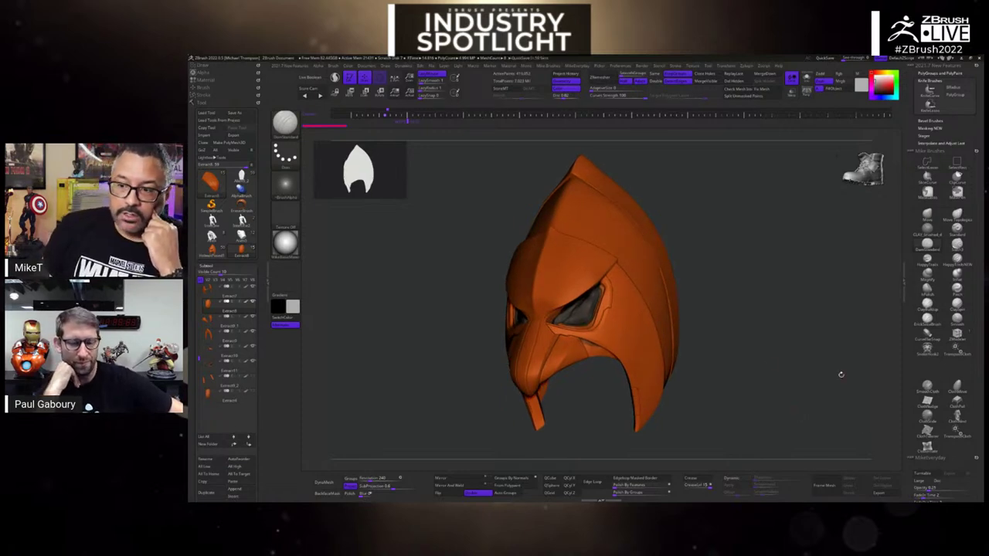
{"action": "left_click_drag", "start_coordinate": [752, 341], "coordinate": [749, 345]}
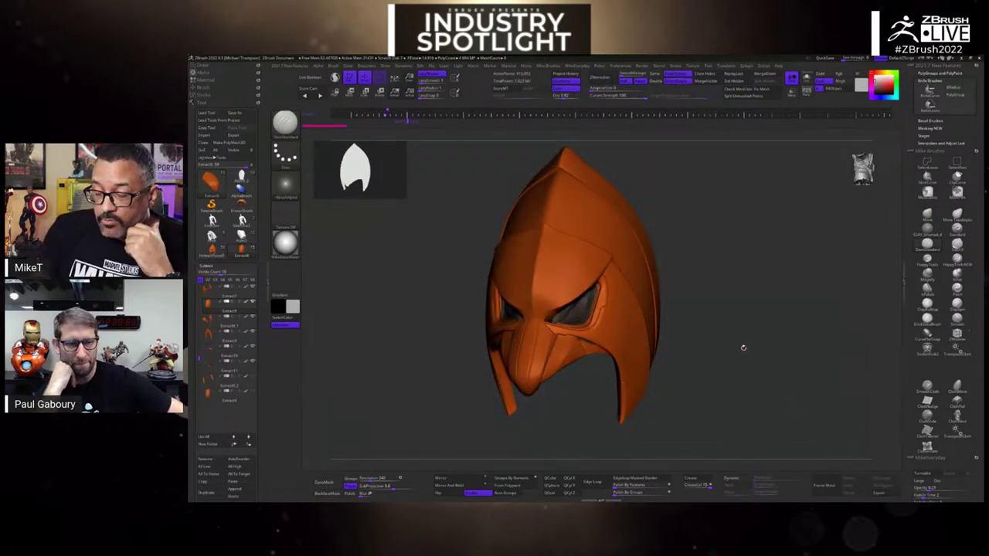
{"action": "left_click_drag", "start_coordinate": [728, 288], "coordinate": [730, 286]}
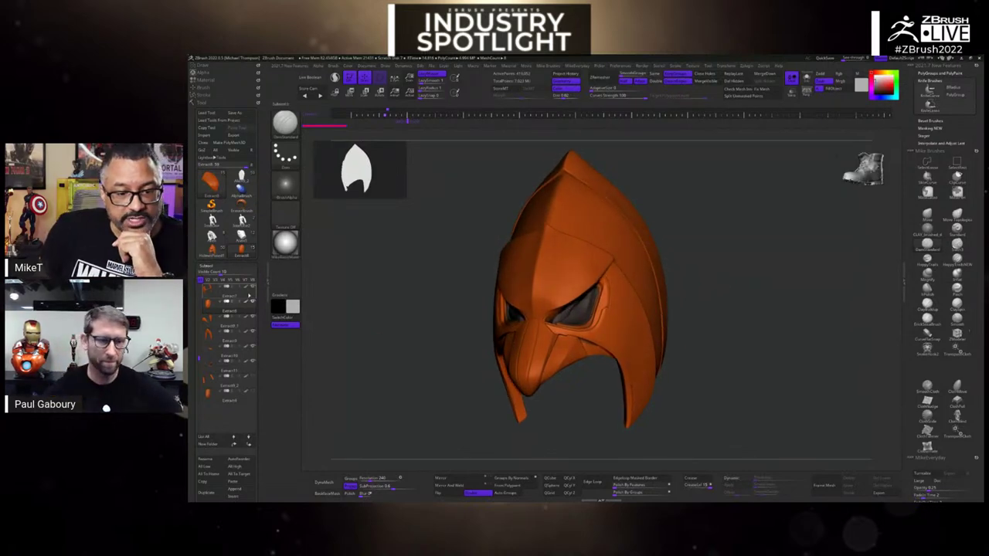
{"action": "mouse_move", "coordinate": [213, 235]}
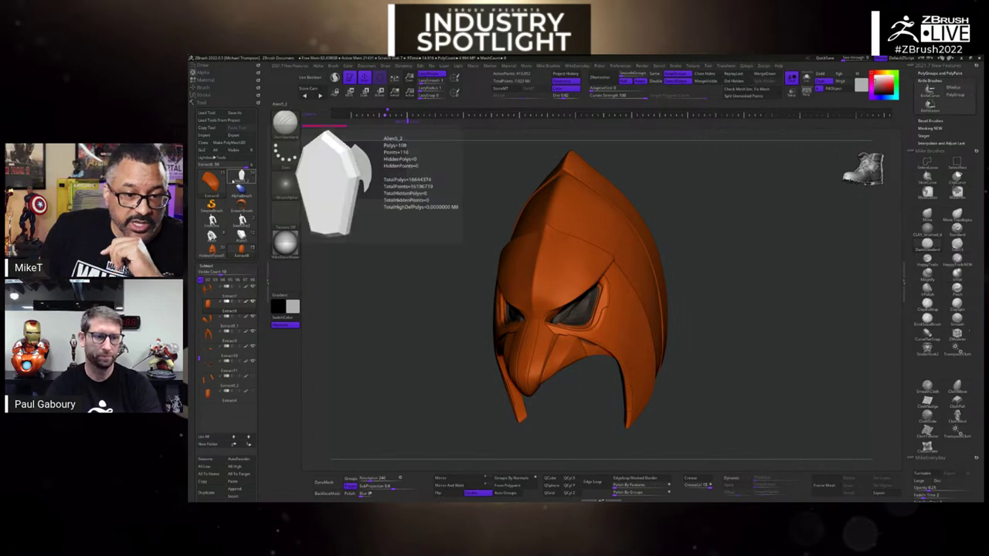
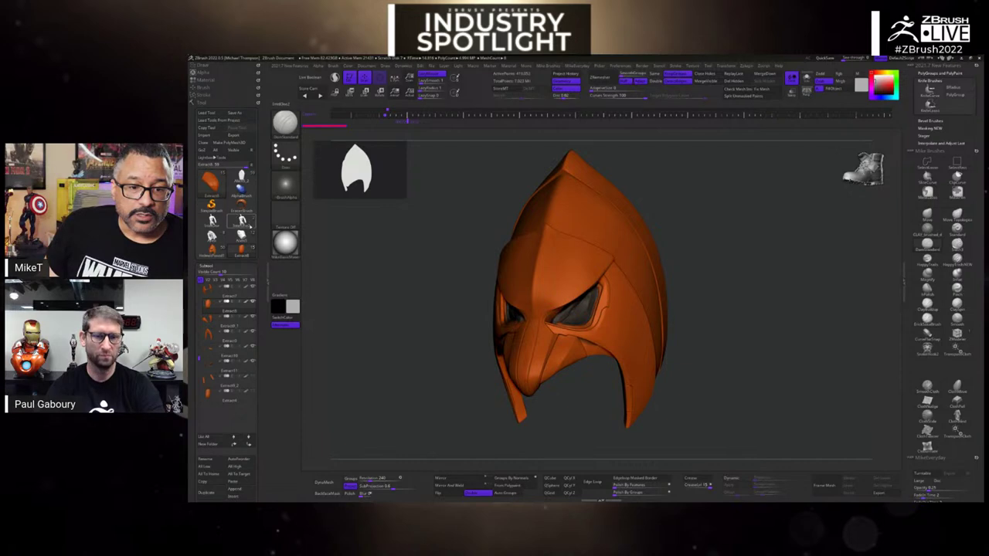
- Frame the helmet's eyes and beak up close and choose the Chisel brush with its first brush tip
{"action": "mouse_move", "coordinate": [242, 247]}
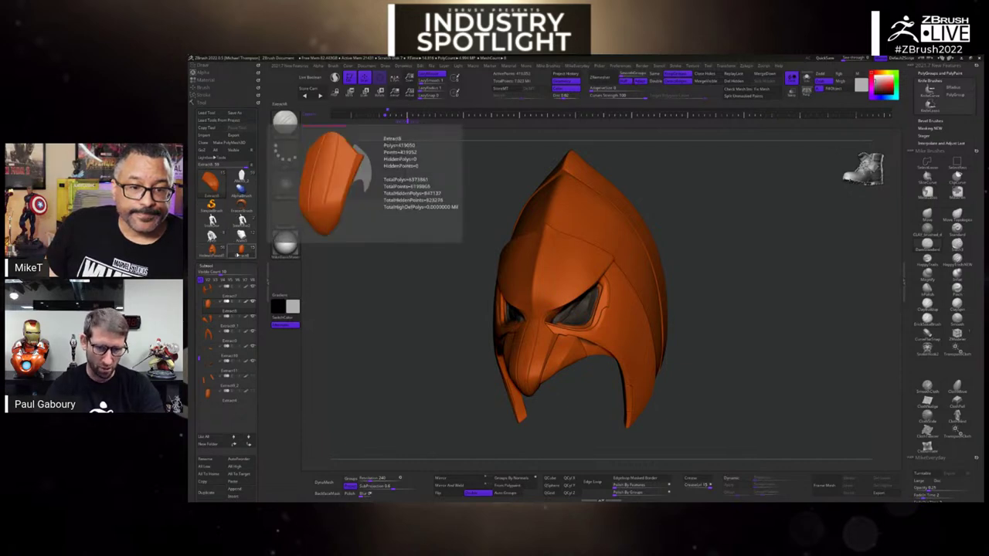
{"action": "left_click_drag", "start_coordinate": [742, 338], "coordinate": [625, 421]}
{"action": "key", "text": "b"}
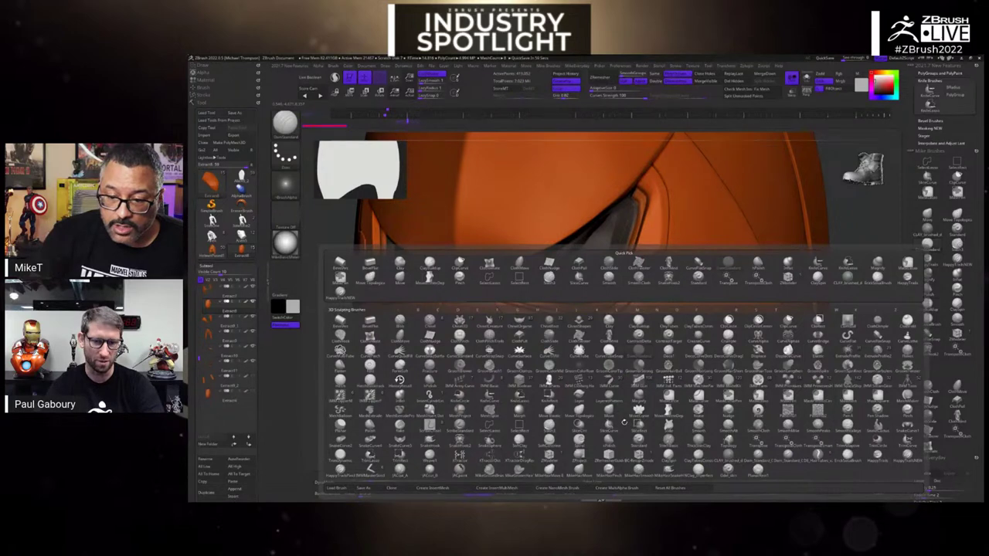
{"action": "left_click", "coordinate": [428, 318]}
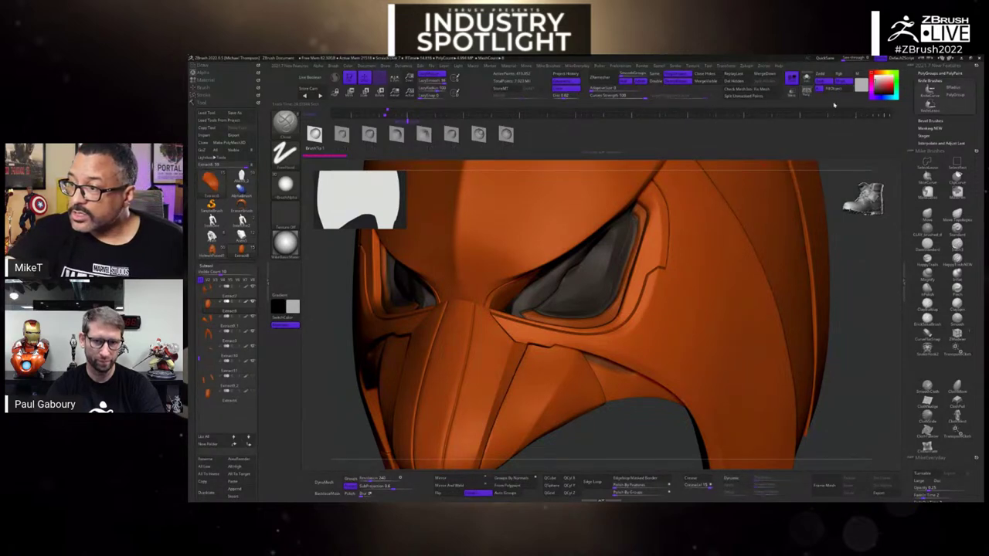
- Isolate the beak ridge piece in Solo and store a morph target of its current shape
{"action": "left_click", "coordinate": [806, 77]}
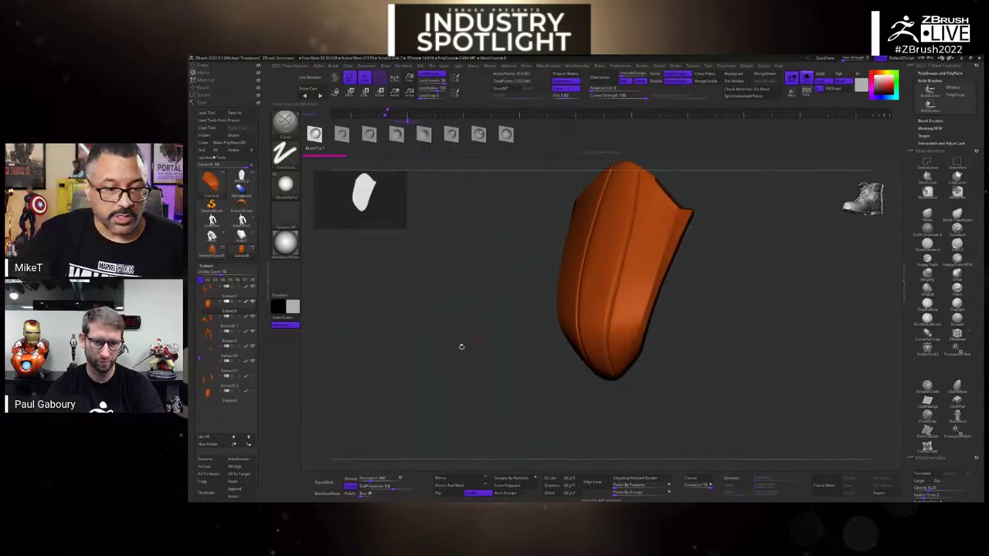
{"action": "left_click_drag", "start_coordinate": [257, 372], "coordinate": [249, 291]}
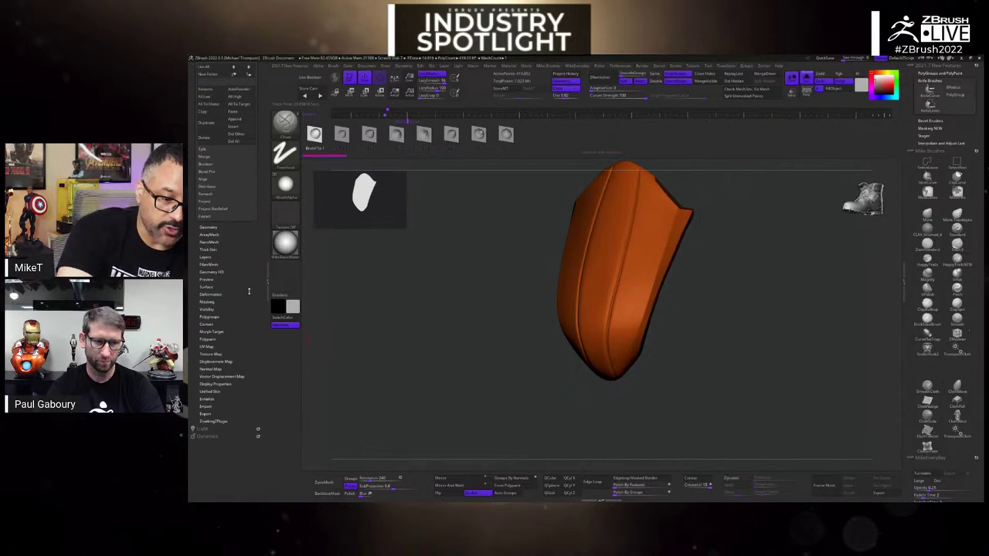
{"action": "left_click", "coordinate": [214, 331]}
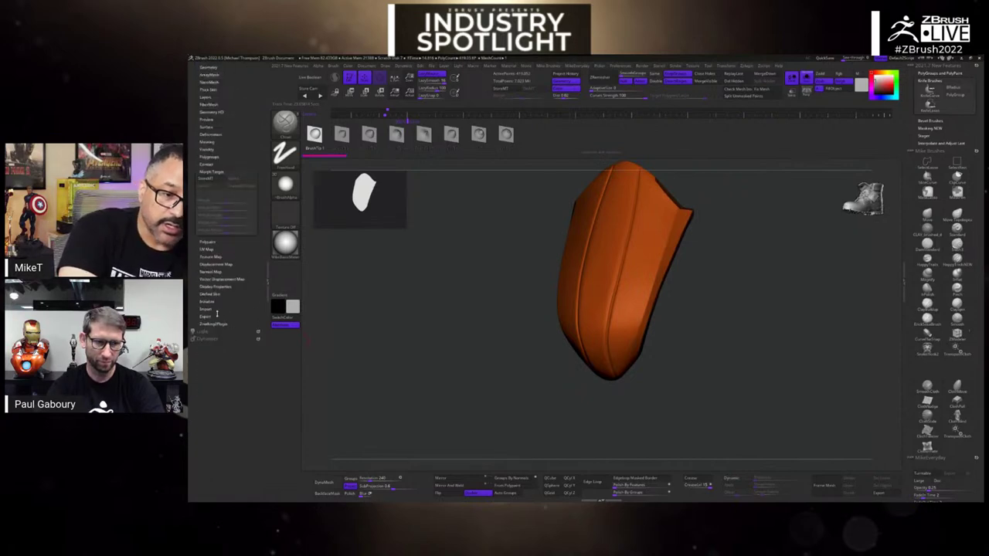
{"action": "left_click", "coordinate": [216, 178]}
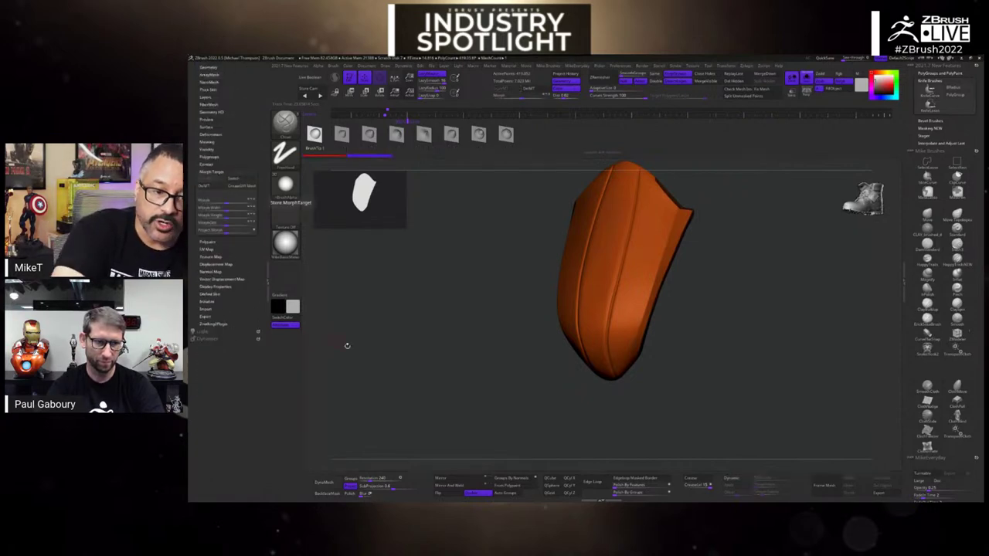
- Try painting a freehand mask stroke between the seam lines on the beak ridge's upper half, and undo it
{"action": "left_click_drag", "start_coordinate": [714, 362], "coordinate": [726, 338]}
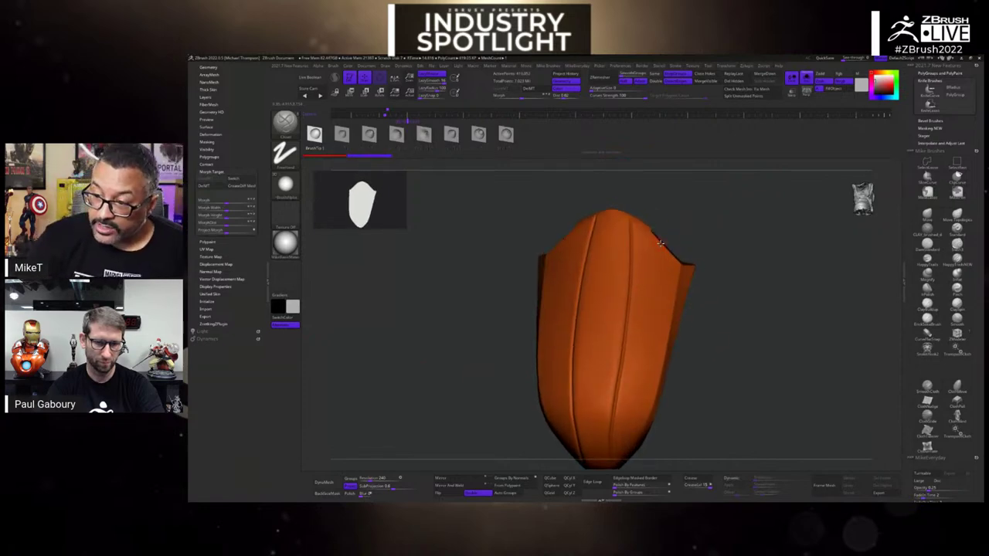
{"action": "key", "text": "space"}
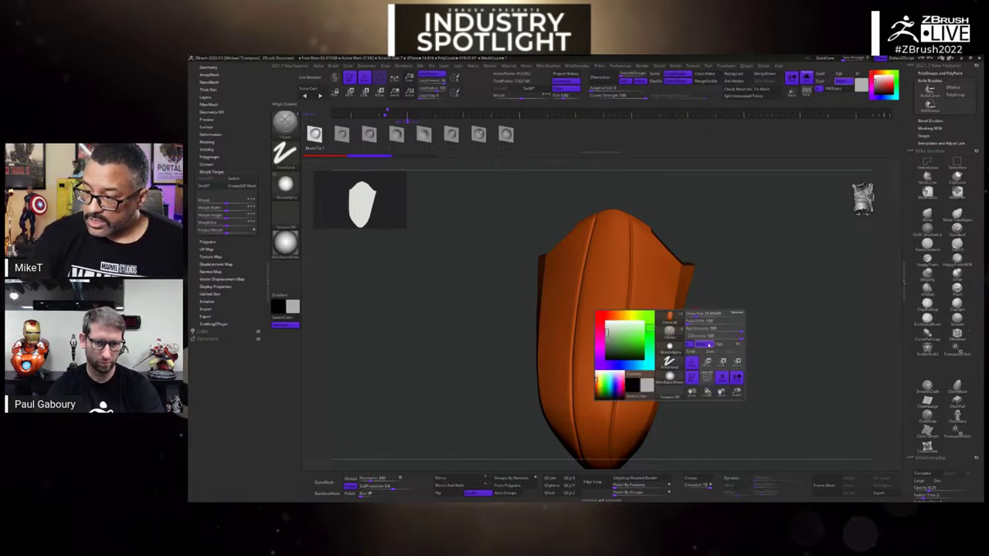
{"action": "key", "text": "s"}
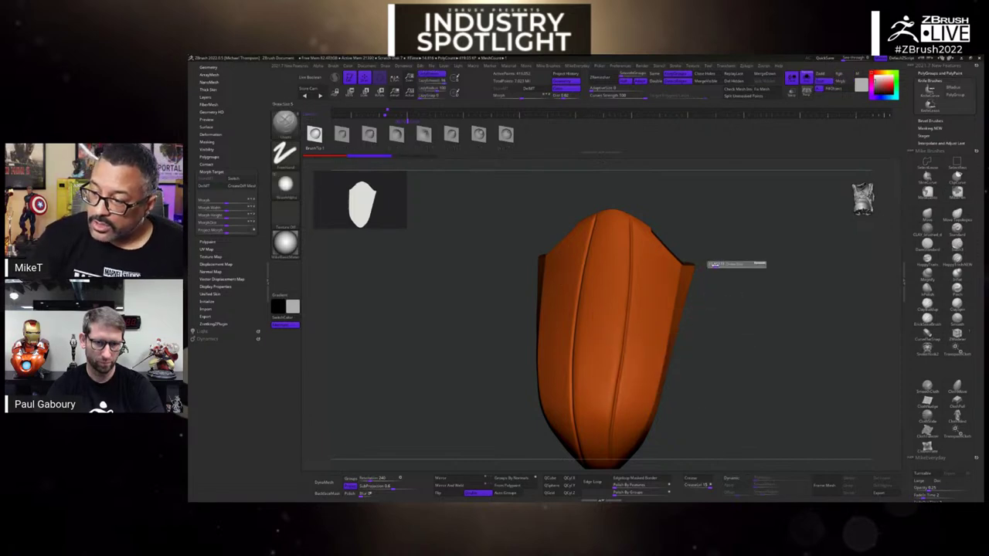
{"action": "left_click_drag", "start_coordinate": [725, 282], "coordinate": [695, 230]}
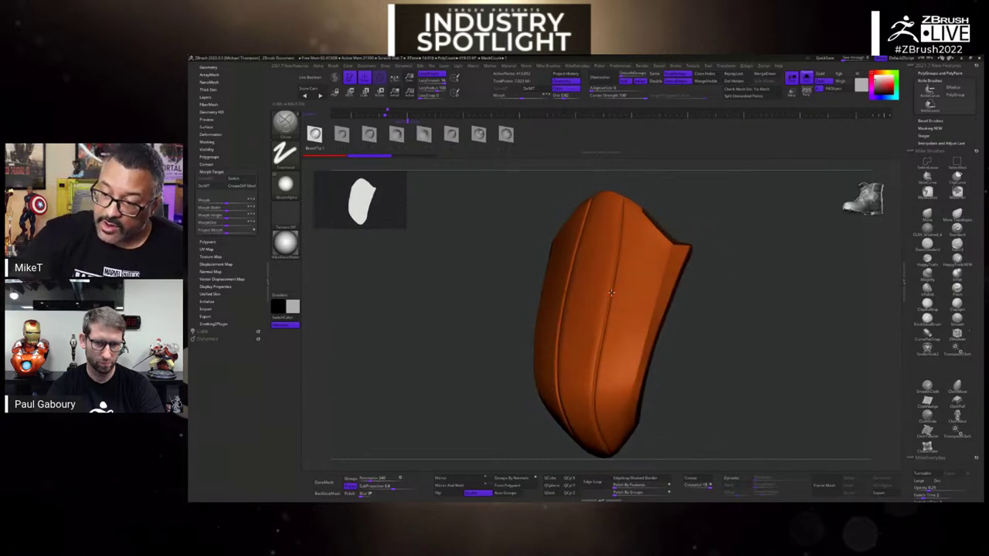
{"action": "key", "text": "ctrl+z"}
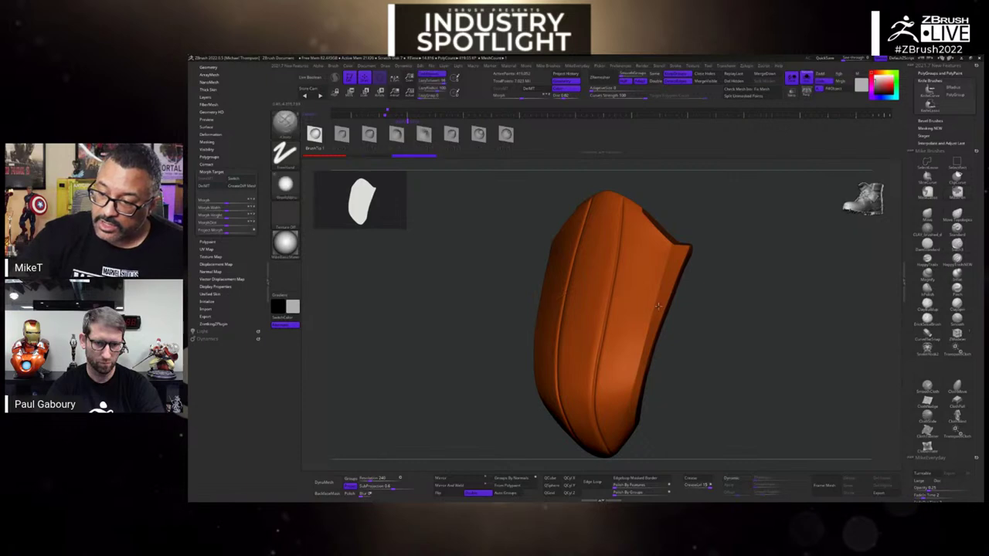
{"action": "left_click_drag", "start_coordinate": [696, 305], "coordinate": [702, 312]}
{"action": "left_click_drag", "start_coordinate": [606, 318], "coordinate": [584, 274], "text": "ctrl"}
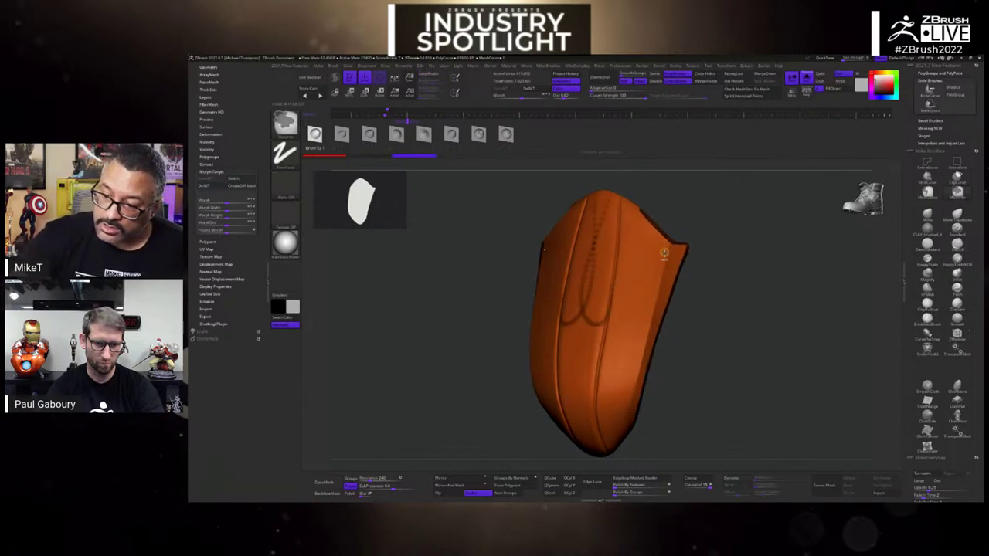
{"action": "key", "text": "ctrl+z"}
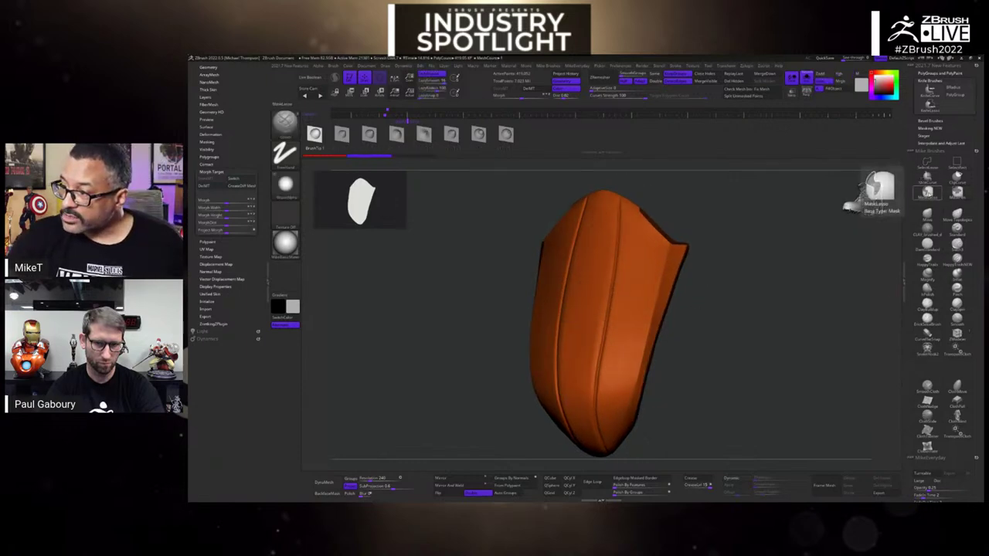
- Mask two mirrored teardrop areas between the beak ridge's seam lines with the MaskLasso brush
{"action": "left_click", "coordinate": [928, 194]}
{"action": "left_click_drag", "start_coordinate": [611, 292], "coordinate": [604, 224], "text": "ctrl"}
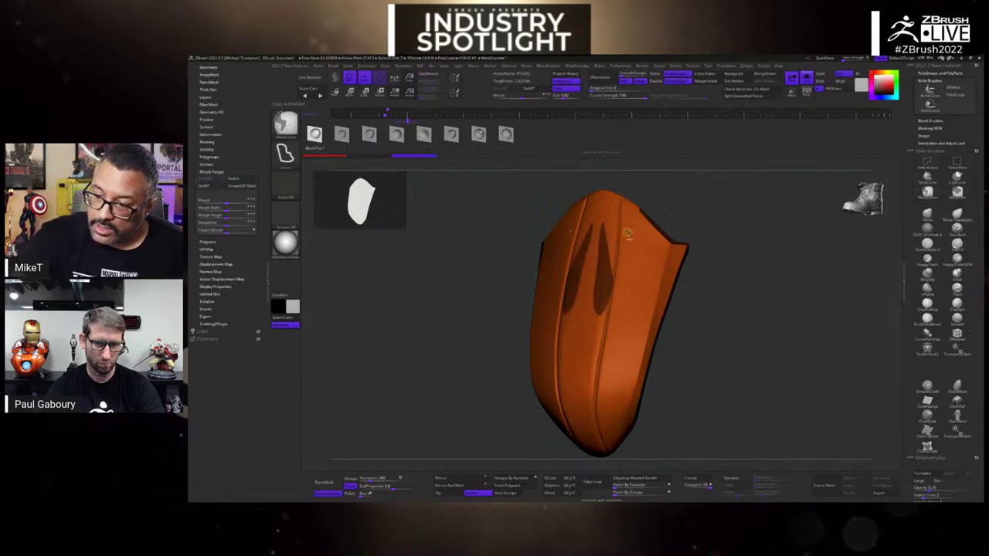
{"action": "left_click_drag", "start_coordinate": [726, 323], "coordinate": [724, 321]}
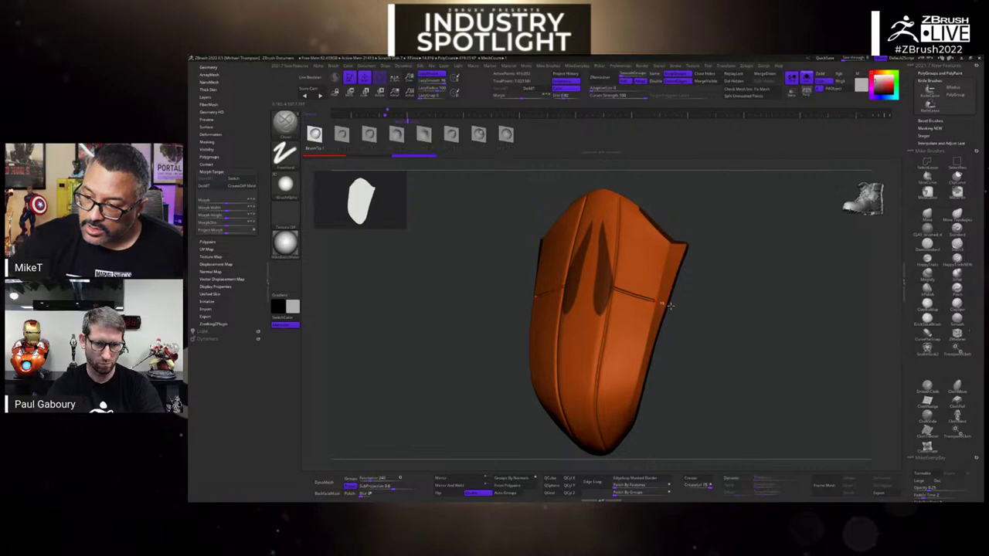
- Carve a mirrored panel groove from the beak ridge's long seam out over its side with the Chisel brush
{"action": "mouse_move", "coordinate": [679, 309]}
{"action": "left_mouse_down"}
{"action": "mouse_move", "coordinate": [762, 343]}
{"action": "mouse_move", "coordinate": [740, 349]}
{"action": "left_mouse_up"}
{"action": "key", "text": "s"}
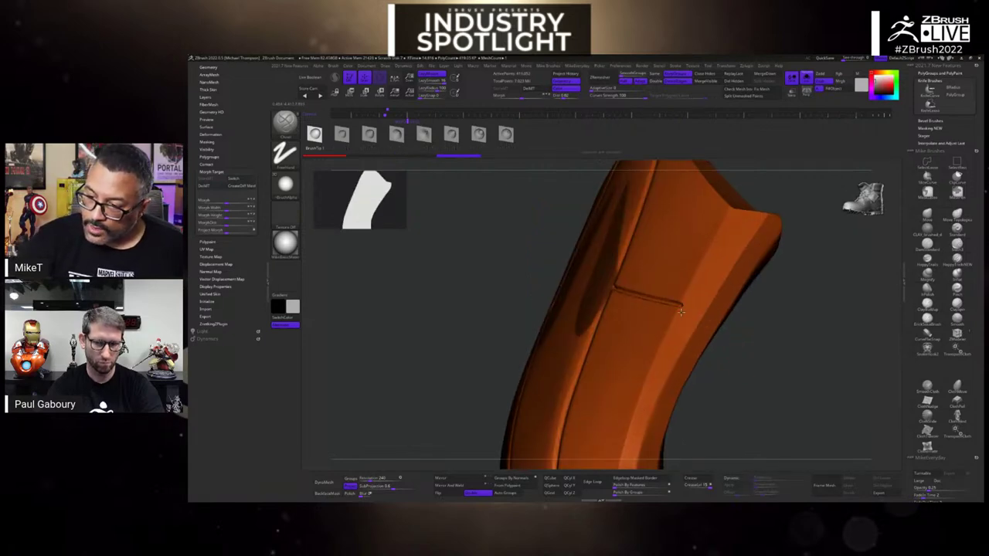
{"action": "mouse_move", "coordinate": [681, 311]}
{"action": "left_mouse_down"}
{"action": "mouse_move", "coordinate": [684, 361]}
{"action": "mouse_move", "coordinate": [734, 372]}
{"action": "left_mouse_up"}
{"action": "left_click_drag", "start_coordinate": [793, 407], "coordinate": [782, 395], "text": "alt"}
{"action": "mouse_move", "coordinate": [782, 395]}
{"action": "left_mouse_down"}
{"action": "mouse_move", "coordinate": [819, 388]}
{"action": "mouse_move", "coordinate": [820, 403]}
{"action": "mouse_move", "coordinate": [855, 384]}
{"action": "mouse_move", "coordinate": [808, 370]}
{"action": "left_mouse_up"}
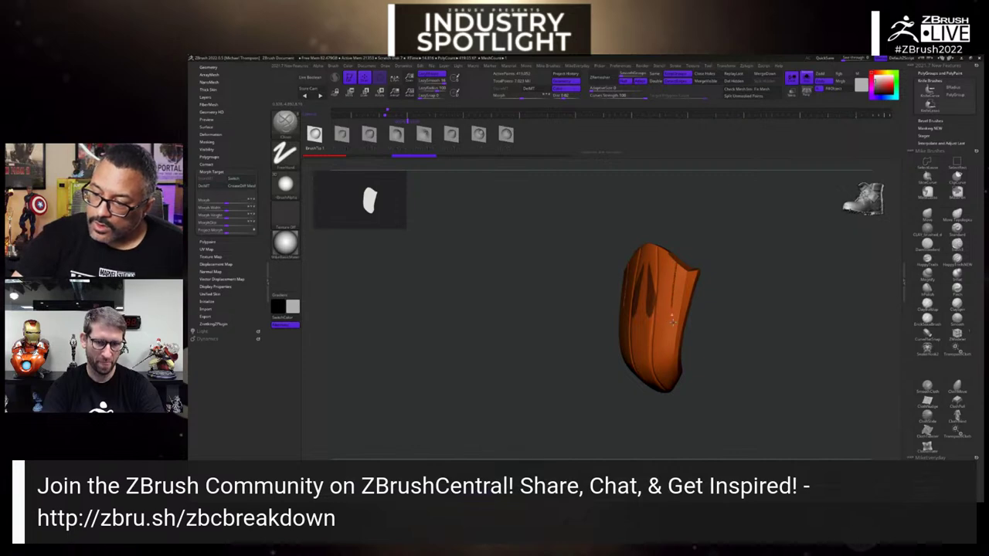
{"action": "left_click_drag", "start_coordinate": [689, 332], "coordinate": [703, 320]}
{"action": "mouse_move", "coordinate": [790, 385]}
{"action": "left_mouse_down"}
{"action": "mouse_move", "coordinate": [859, 422]}
{"action": "mouse_move", "coordinate": [835, 306]}
{"action": "left_mouse_up"}
- Turn off Solo to show the whole helmet and switch the beak ridge with its stored morph target
{"action": "left_click", "coordinate": [806, 78]}
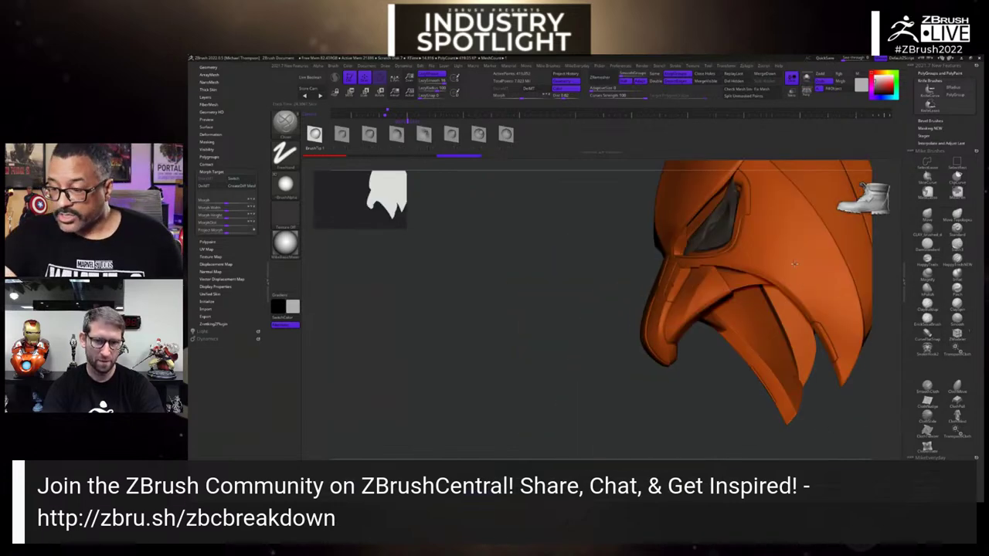
{"action": "left_click_drag", "start_coordinate": [835, 421], "coordinate": [703, 340]}
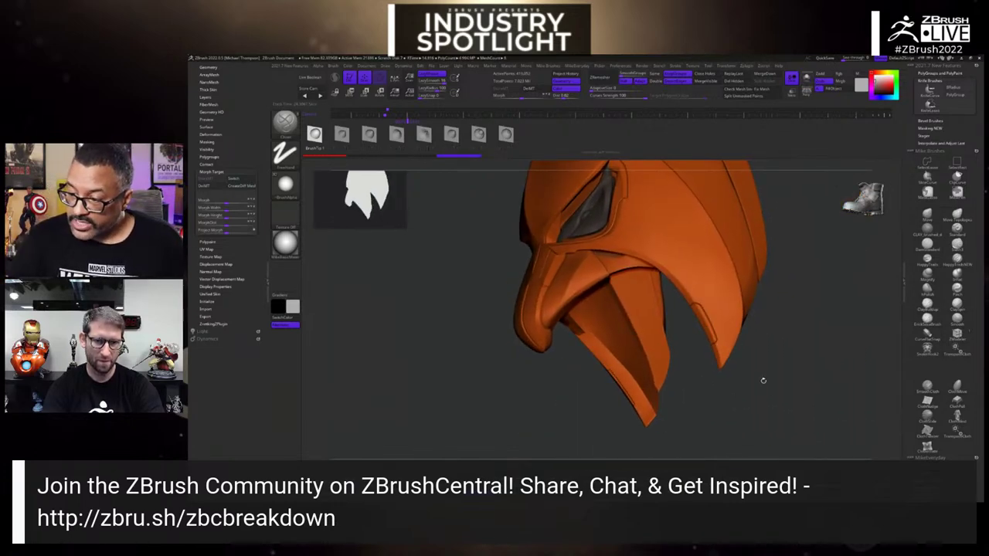
{"action": "left_click_drag", "start_coordinate": [770, 392], "coordinate": [834, 403]}
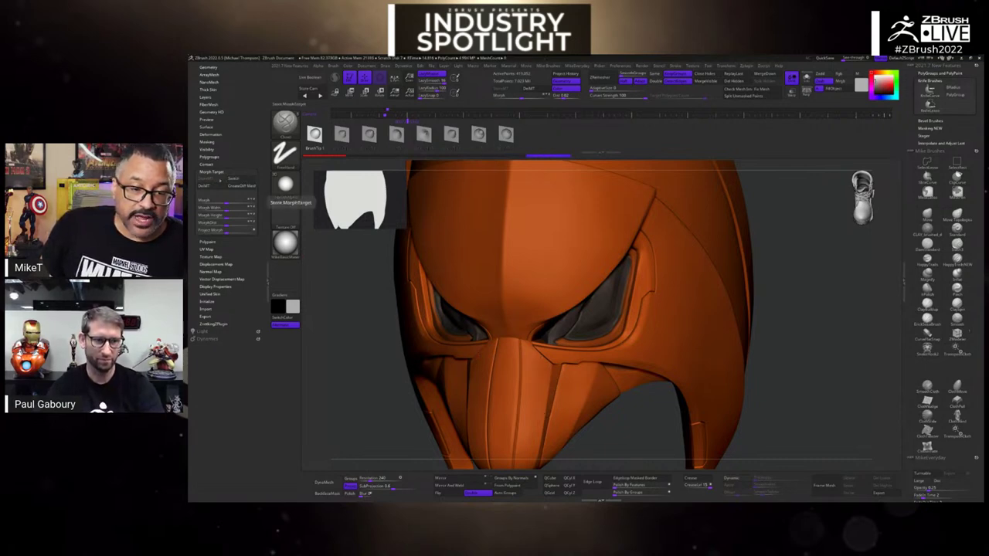
{"action": "left_click", "coordinate": [233, 178]}
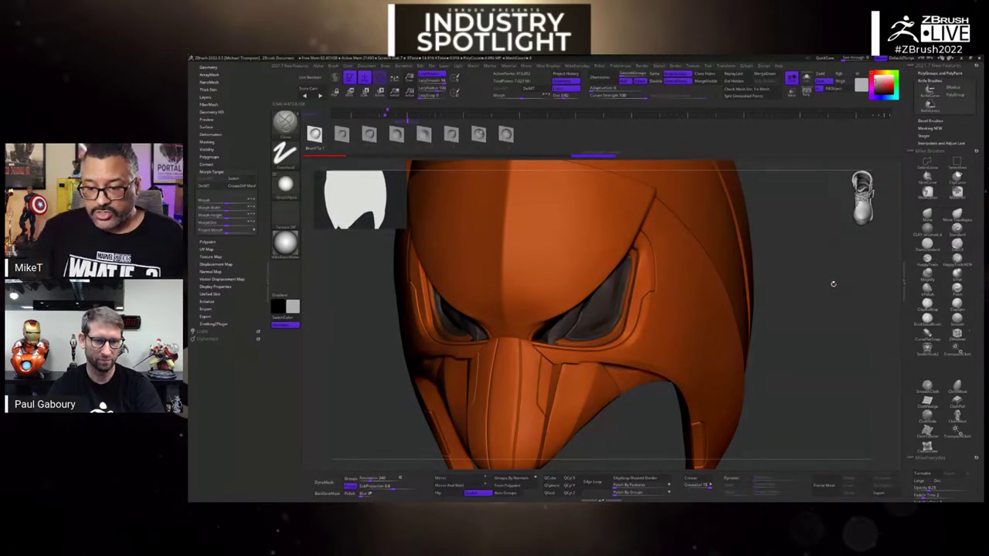
{"action": "left_click_drag", "start_coordinate": [824, 413], "coordinate": [801, 358]}
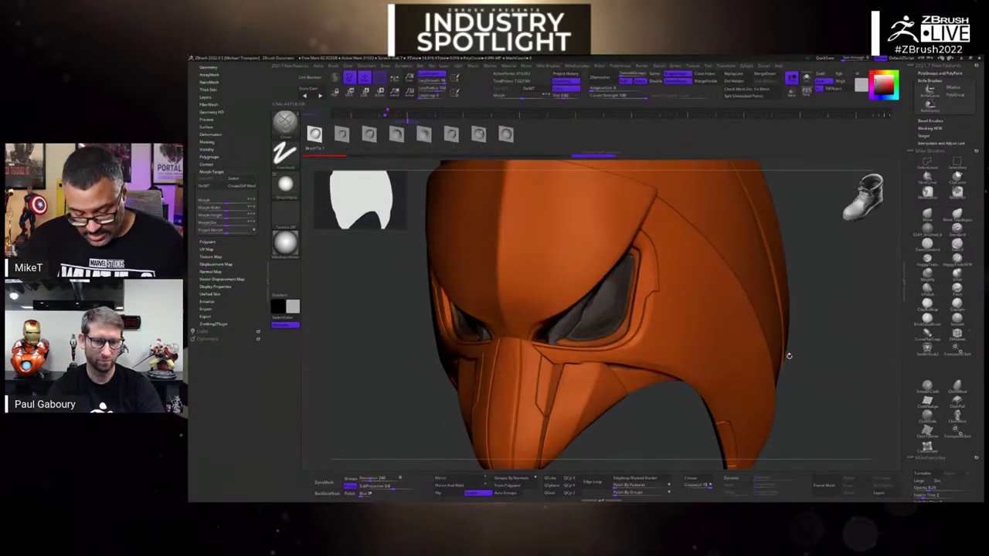
- Try the Morph brush with its Rgb channel off to restore the original surface over the beak groove's lower end, and undo the stroke
{"action": "key", "text": "b"}
{"action": "key", "text": "m"}
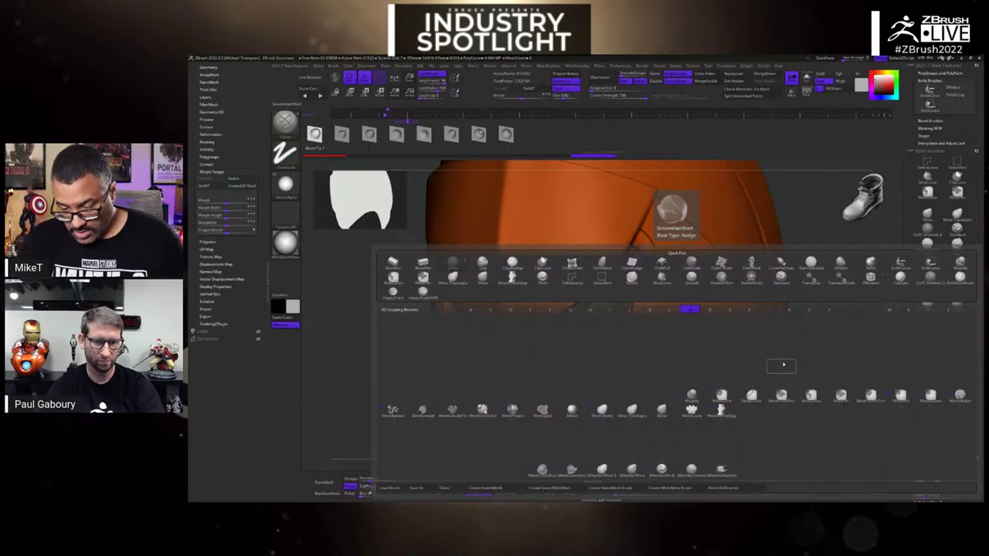
{"action": "left_click", "coordinate": [578, 413]}
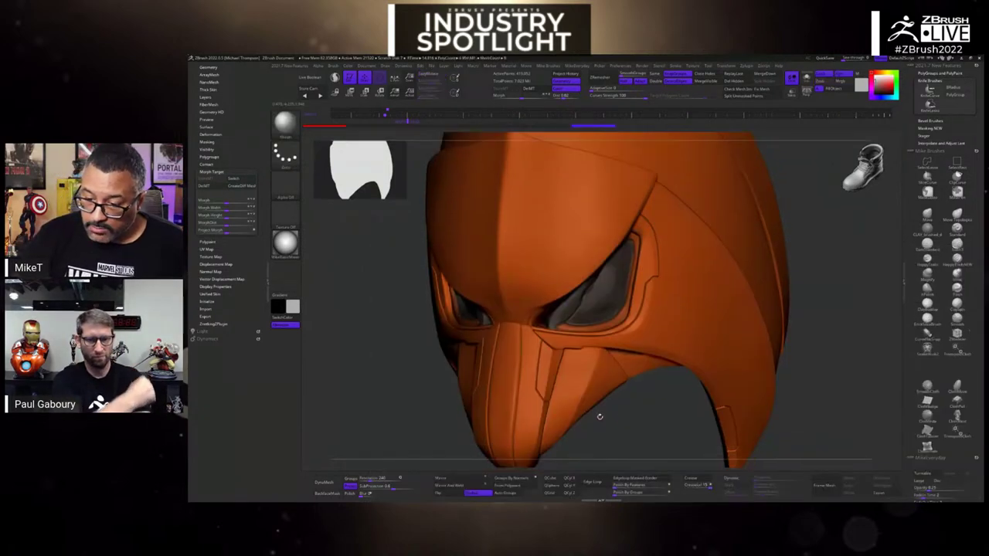
{"action": "left_click_drag", "start_coordinate": [606, 420], "coordinate": [541, 396]}
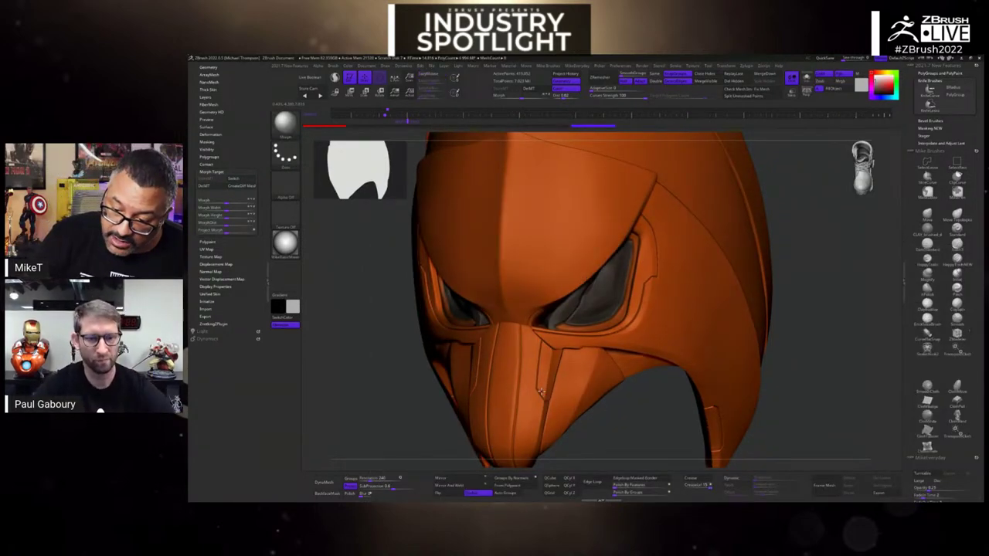
{"action": "key", "text": "space"}
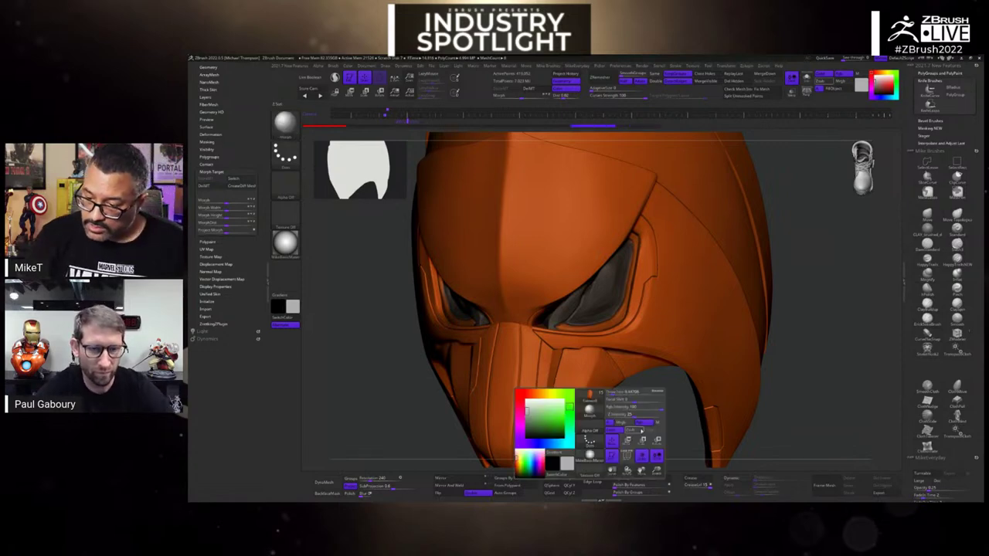
{"action": "left_click", "coordinate": [642, 423]}
{"action": "key", "text": "s"}
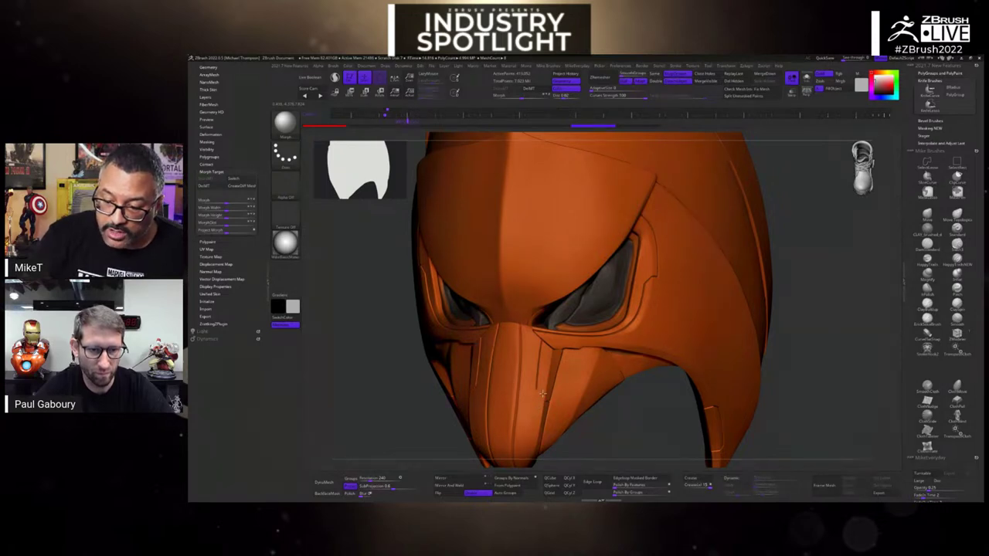
{"action": "left_click_drag", "start_coordinate": [637, 456], "coordinate": [840, 397]}
{"action": "key", "text": "ctrl+z"}
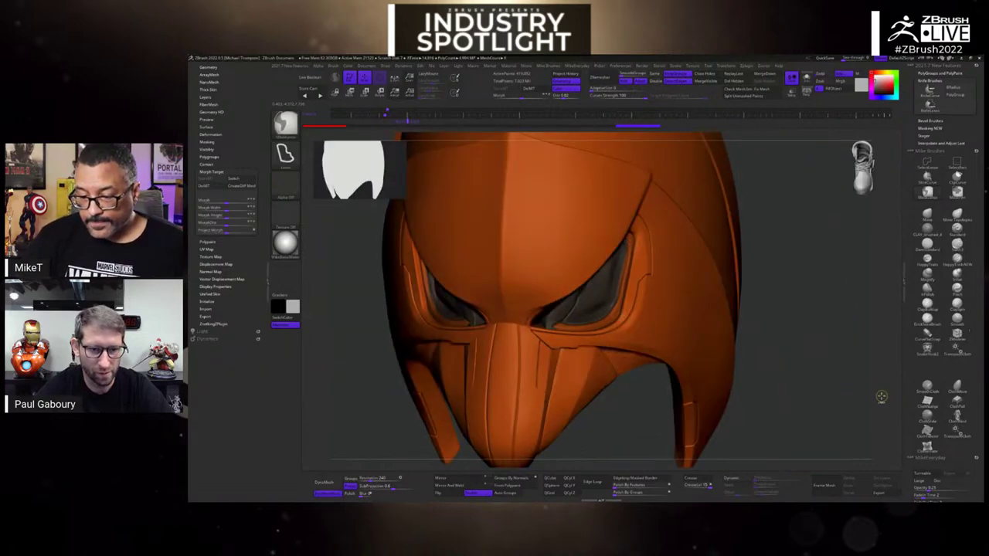
- Switch from the extracted-pieces tool to the helmet tool that includes the full character, and suppress the morph-target note until the next restart
{"action": "left_click_drag", "start_coordinate": [879, 400], "coordinate": [824, 338]}
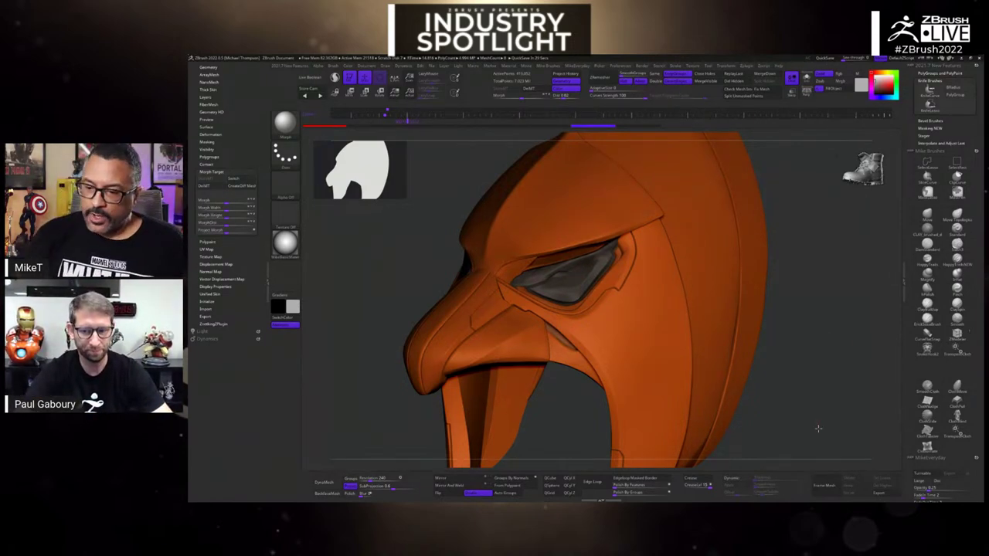
{"action": "mouse_move", "coordinate": [818, 428]}
{"action": "left_mouse_down"}
{"action": "mouse_move", "coordinate": [830, 432]}
{"action": "mouse_move", "coordinate": [819, 433]}
{"action": "left_mouse_up"}
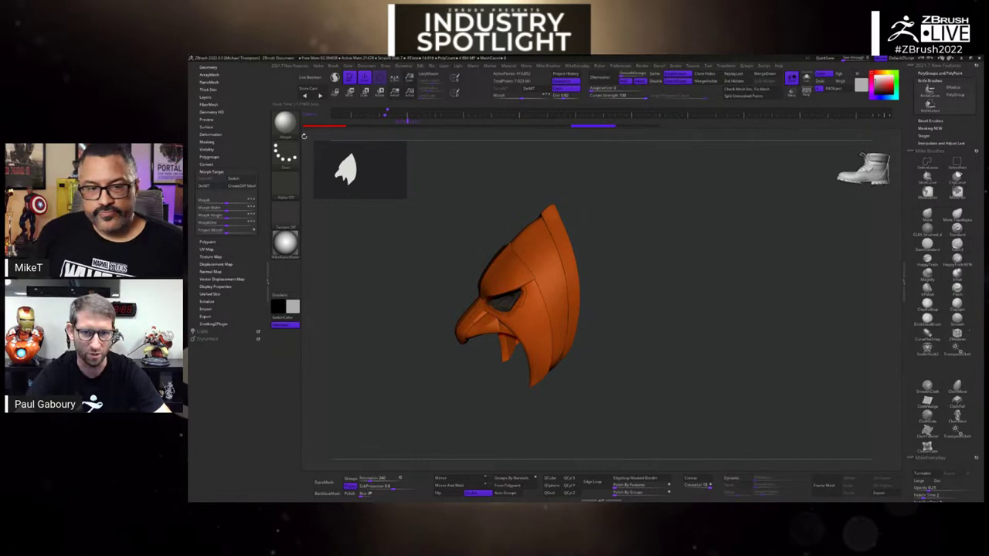
{"action": "left_click", "coordinate": [209, 67]}
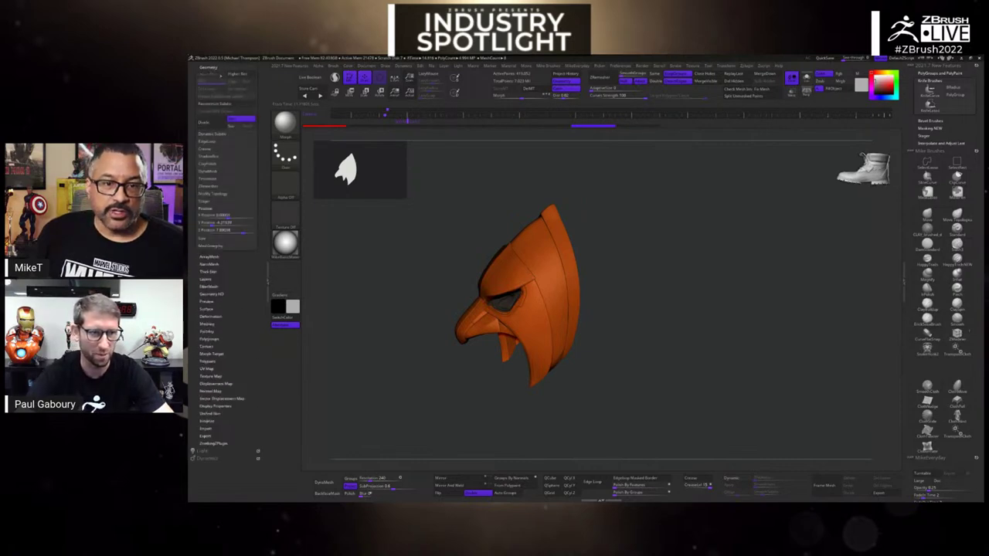
{"action": "left_click_drag", "start_coordinate": [265, 160], "coordinate": [265, 366]}
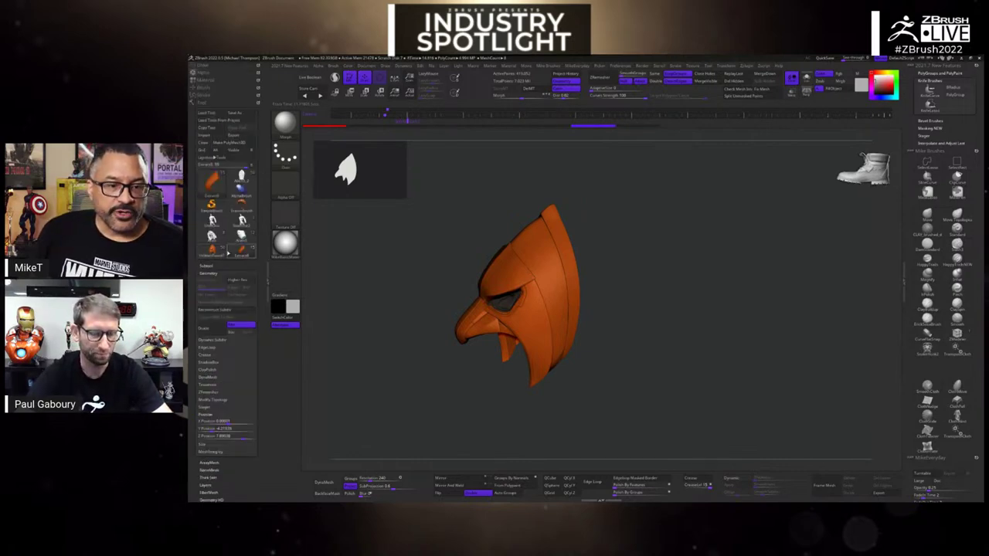
{"action": "left_click", "coordinate": [220, 251]}
{"action": "left_click_drag", "start_coordinate": [743, 338], "coordinate": [662, 345]}
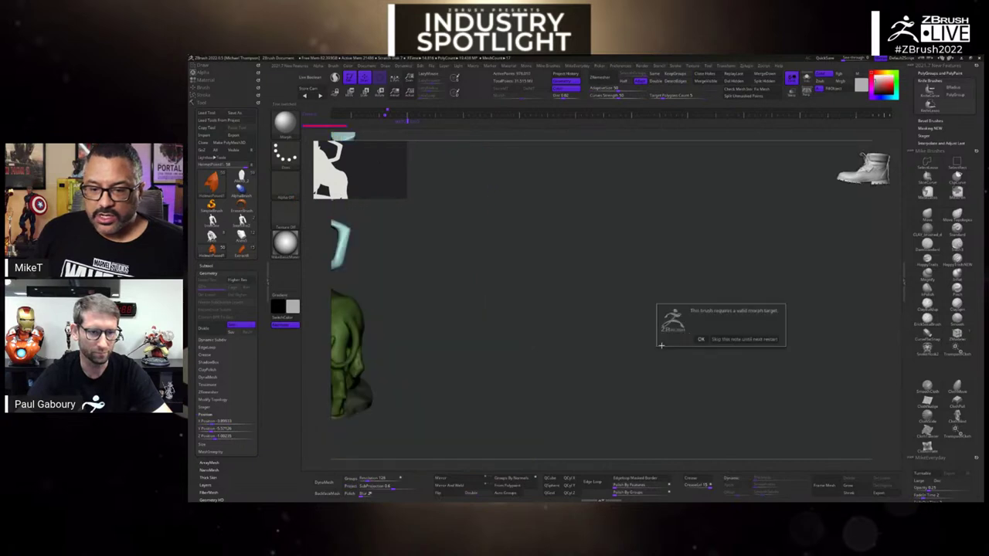
{"action": "left_click", "coordinate": [724, 340]}
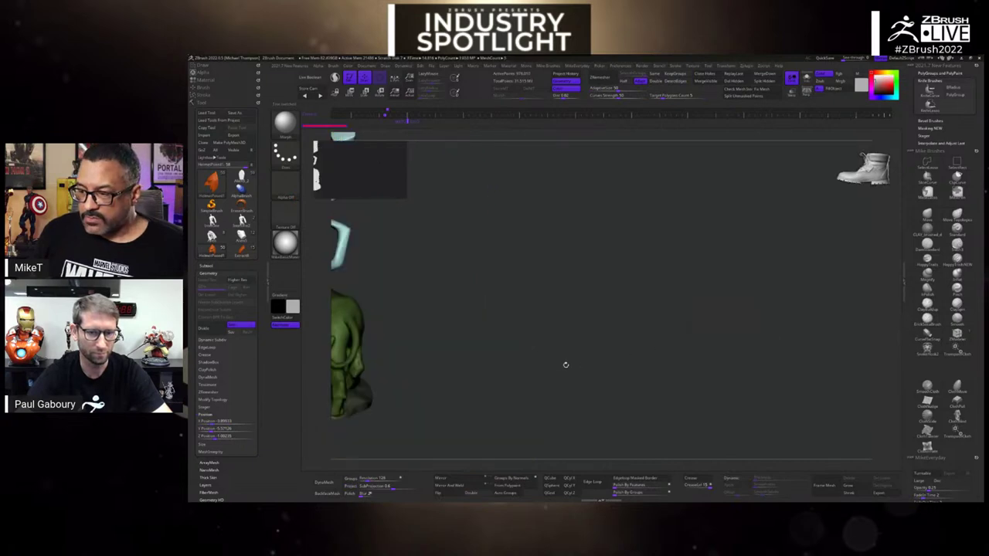
- Frame the full statue and hide the subtool folder containing the rock base and lightning bolt
{"action": "left_click_drag", "start_coordinate": [565, 364], "coordinate": [598, 371]}
{"action": "left_click_drag", "start_coordinate": [483, 362], "coordinate": [650, 319]}
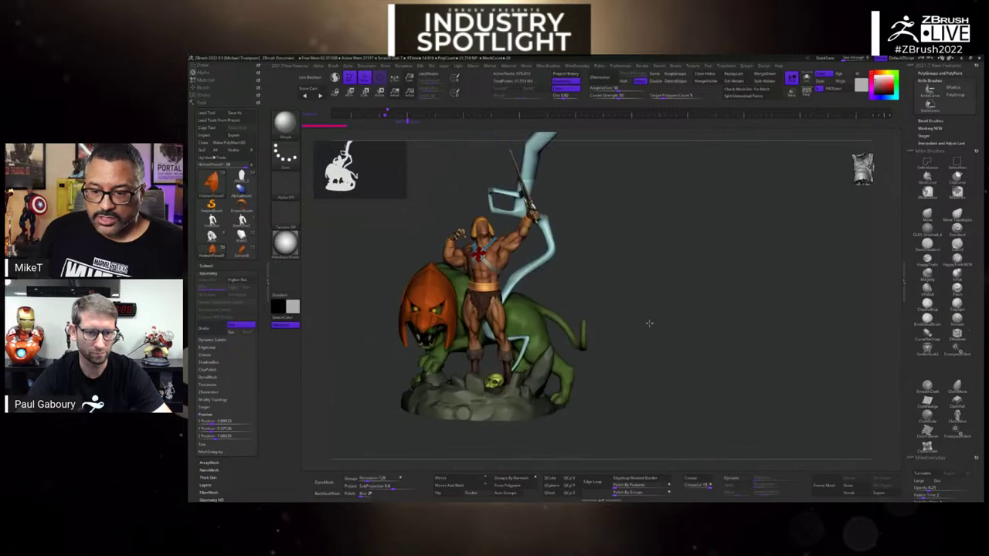
{"action": "key", "text": "f"}
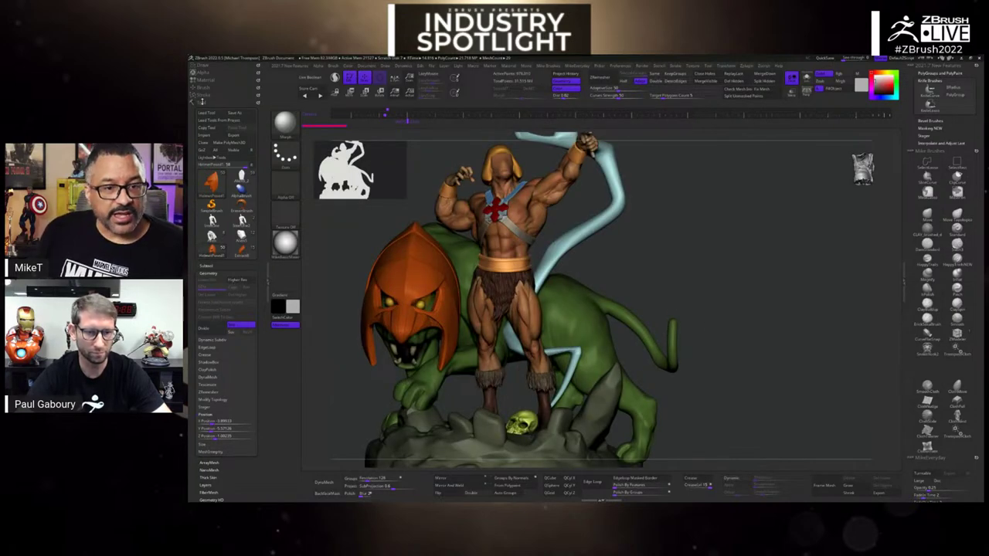
{"action": "left_click", "coordinate": [201, 101]}
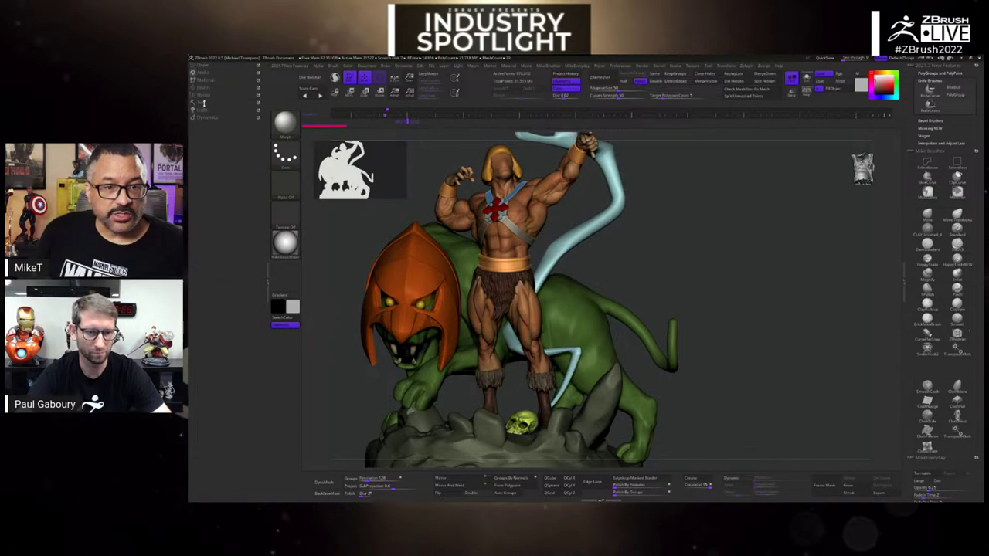
{"action": "left_click", "coordinate": [203, 103]}
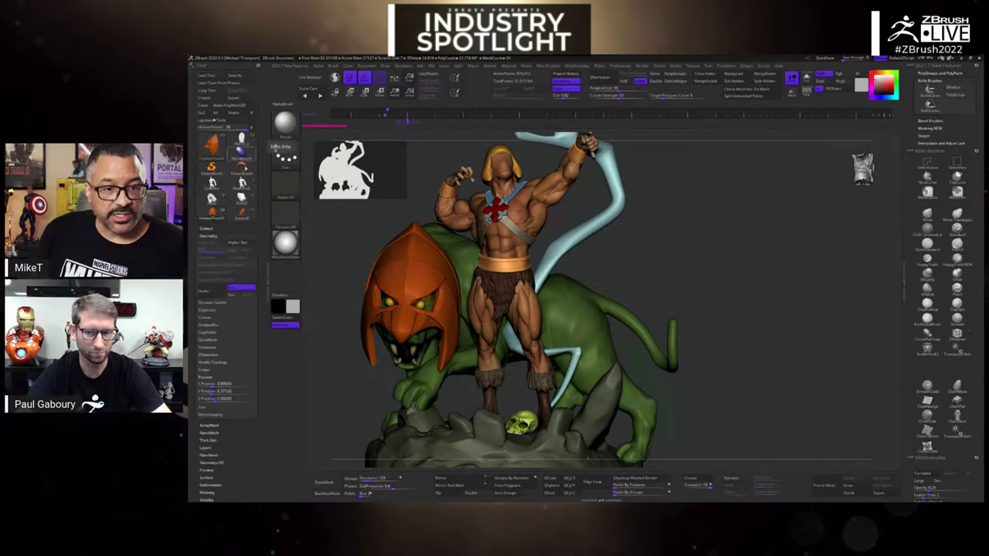
{"action": "left_click", "coordinate": [207, 229]}
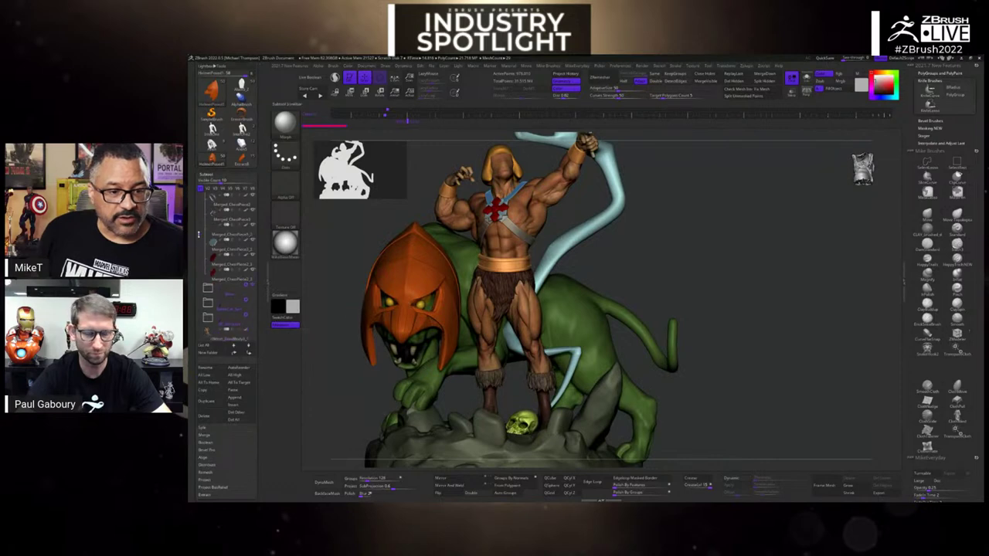
{"action": "left_click_drag", "start_coordinate": [198, 234], "coordinate": [198, 247]}
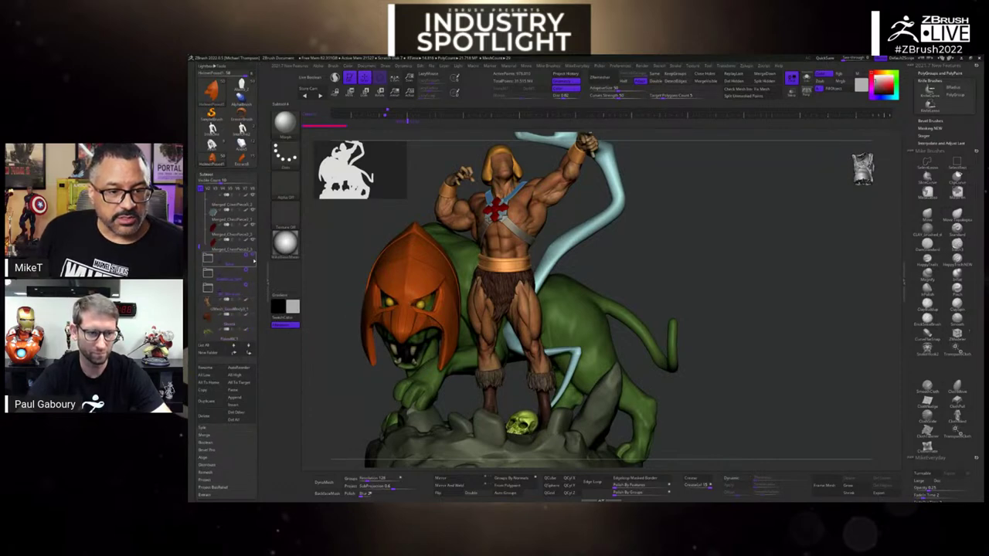
{"action": "left_click", "coordinate": [252, 257]}
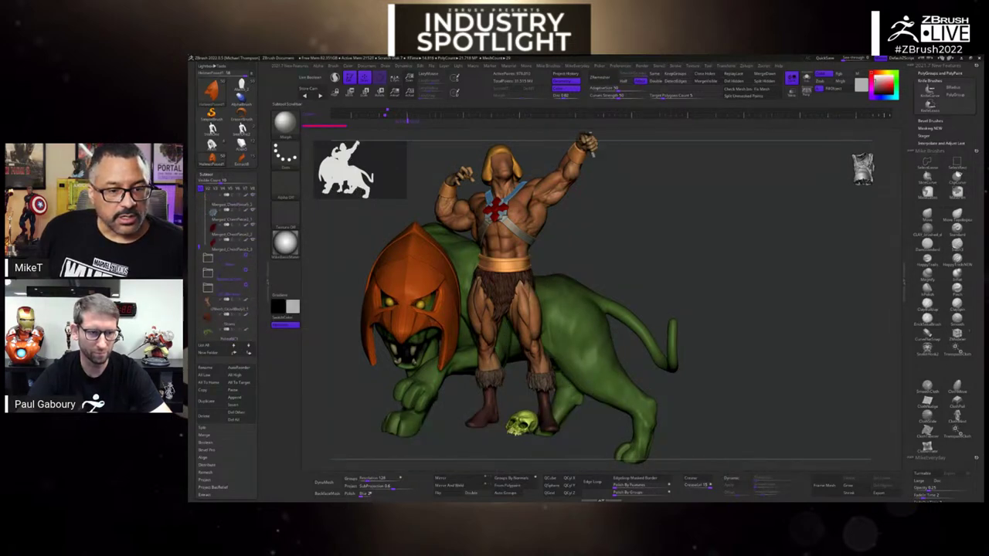
- Hide the green cat's body parts, eyes, teeth and helmet, and make the muscular figure's body the active subtool
{"action": "left_click_drag", "start_coordinate": [198, 247], "coordinate": [197, 279]}
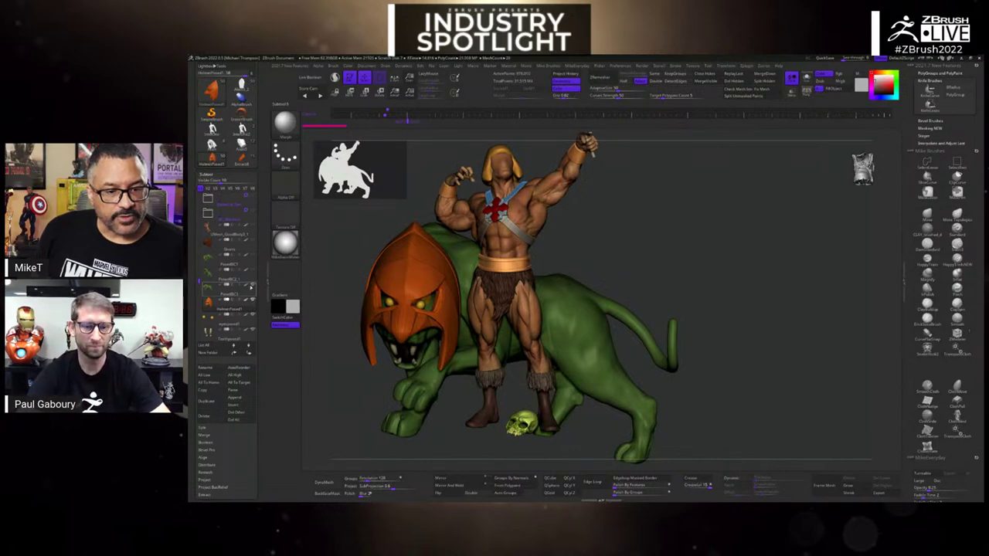
{"action": "left_click_drag", "start_coordinate": [252, 287], "coordinate": [254, 332]}
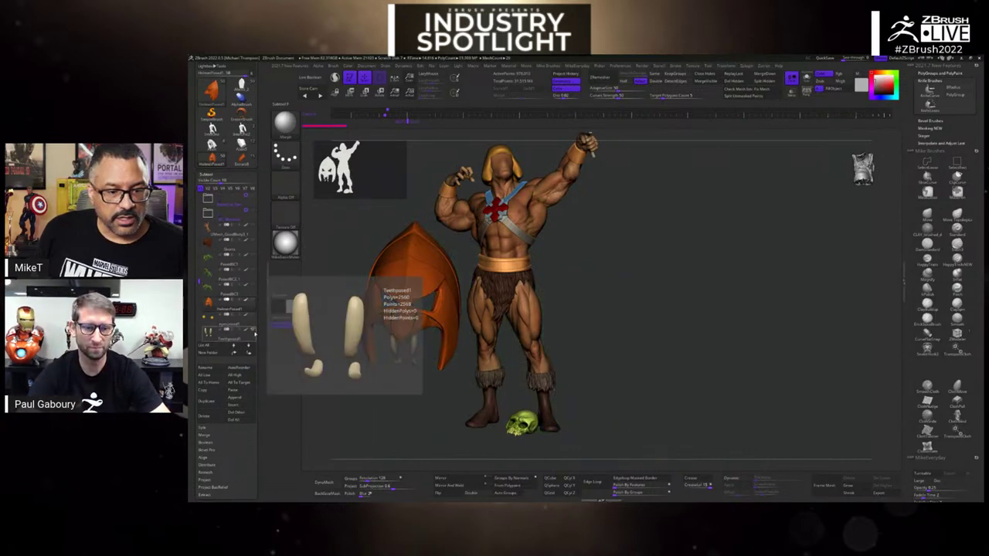
{"action": "left_click", "coordinate": [505, 249], "text": "alt"}
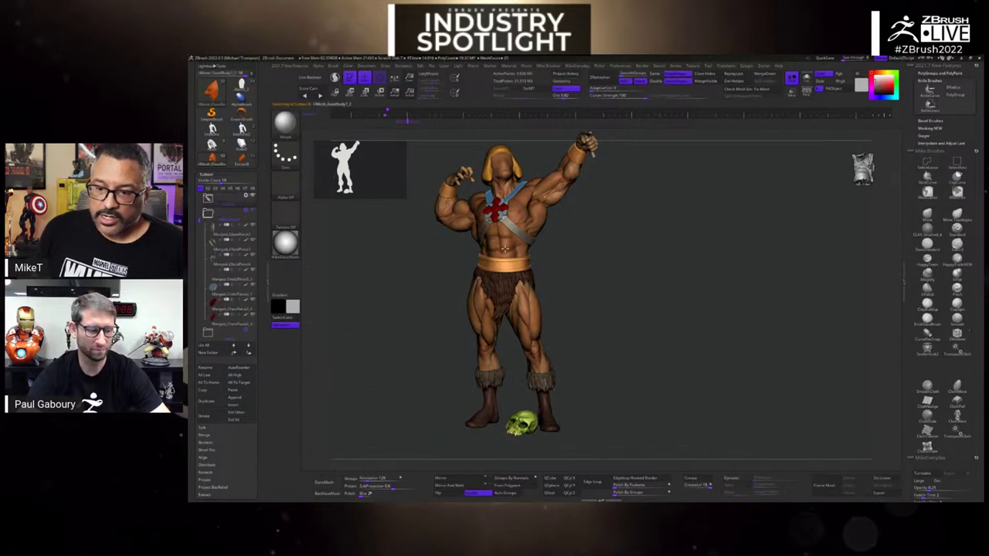
- Turn off the polypaint colour display on the figure's subtools to show the sculpt in plain grey
{"action": "left_click_drag", "start_coordinate": [607, 291], "coordinate": [695, 299], "text": "alt"}
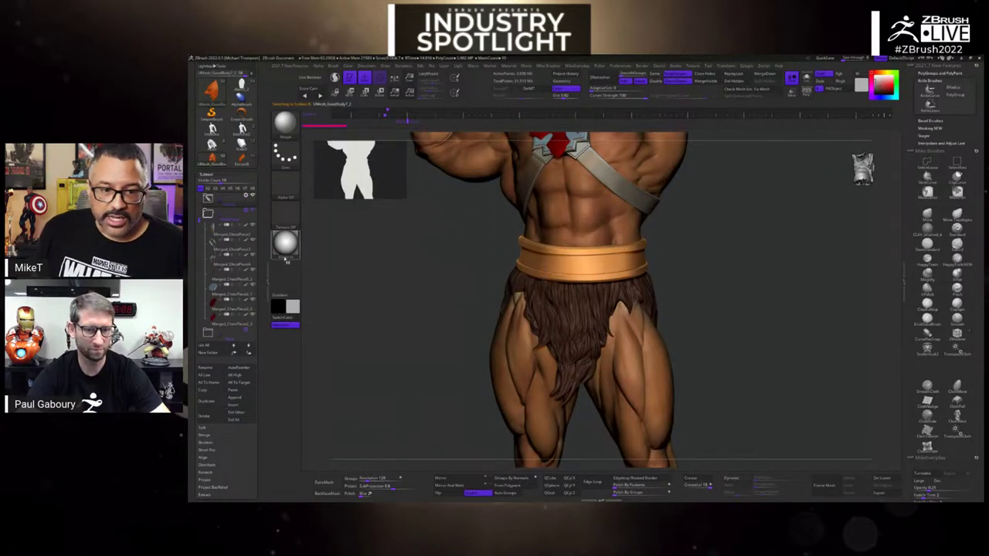
{"action": "left_click", "coordinate": [246, 255], "text": "shift"}
{"action": "left_click_drag", "start_coordinate": [749, 337], "coordinate": [728, 331], "text": "alt"}
{"action": "left_click_drag", "start_coordinate": [757, 362], "coordinate": [782, 340], "text": "alt"}
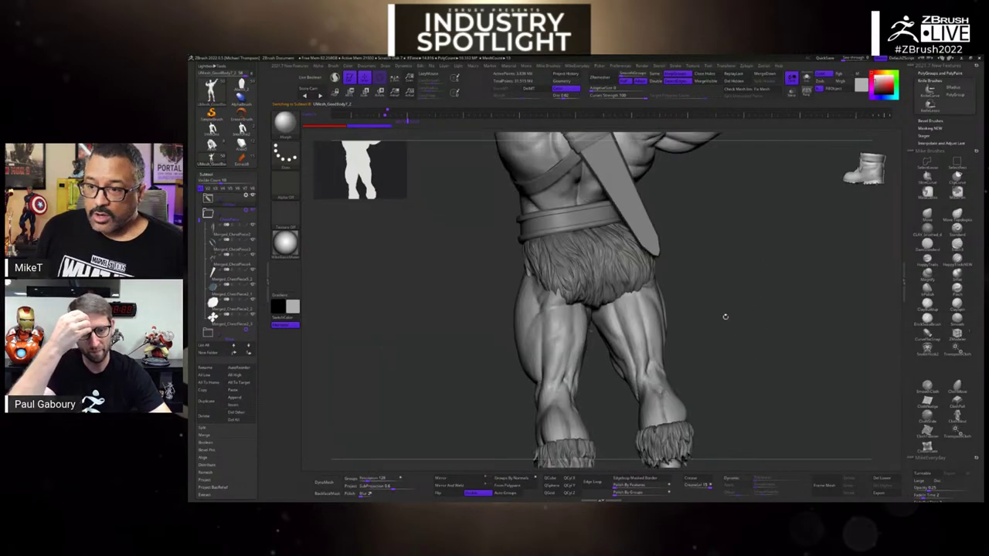
{"action": "left_click_drag", "start_coordinate": [726, 318], "coordinate": [441, 402]}
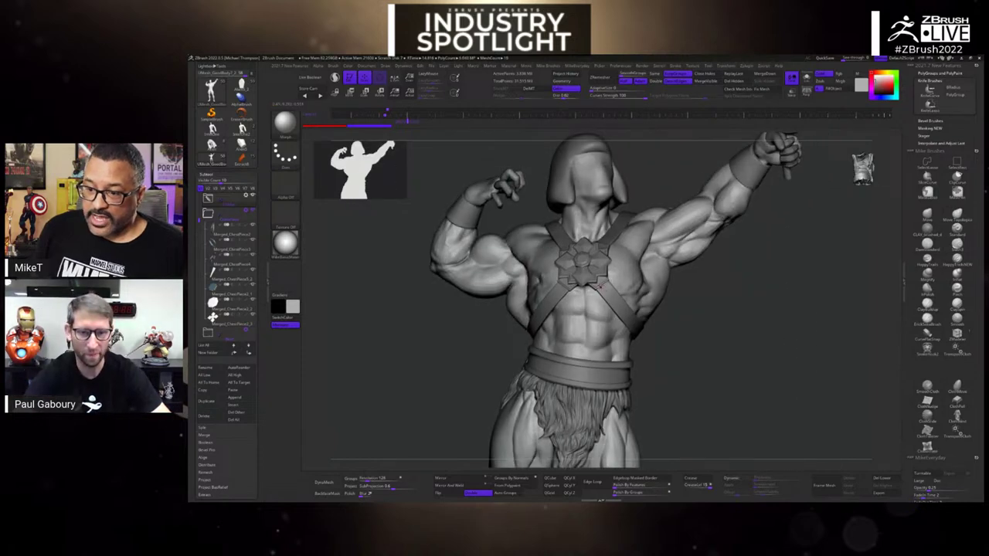
- Select the chest strap subtool and examine the straps and cross emblem up close from different angles
{"action": "left_click", "coordinate": [600, 287], "text": "alt"}
{"action": "left_click_drag", "start_coordinate": [693, 344], "coordinate": [795, 403], "text": "alt"}
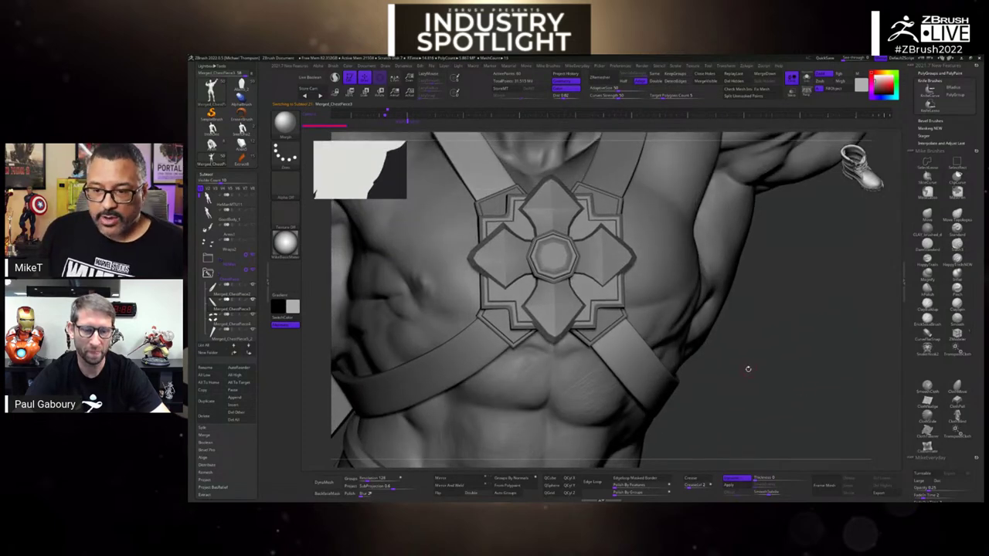
{"action": "left_click_drag", "start_coordinate": [748, 370], "coordinate": [667, 419], "text": "shift"}
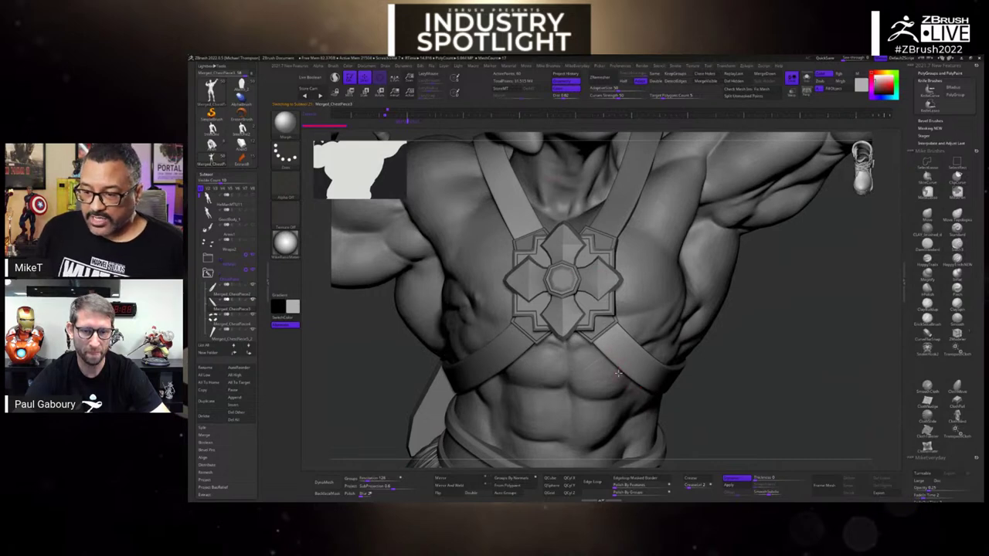
{"action": "left_click_drag", "start_coordinate": [771, 347], "coordinate": [779, 313]}
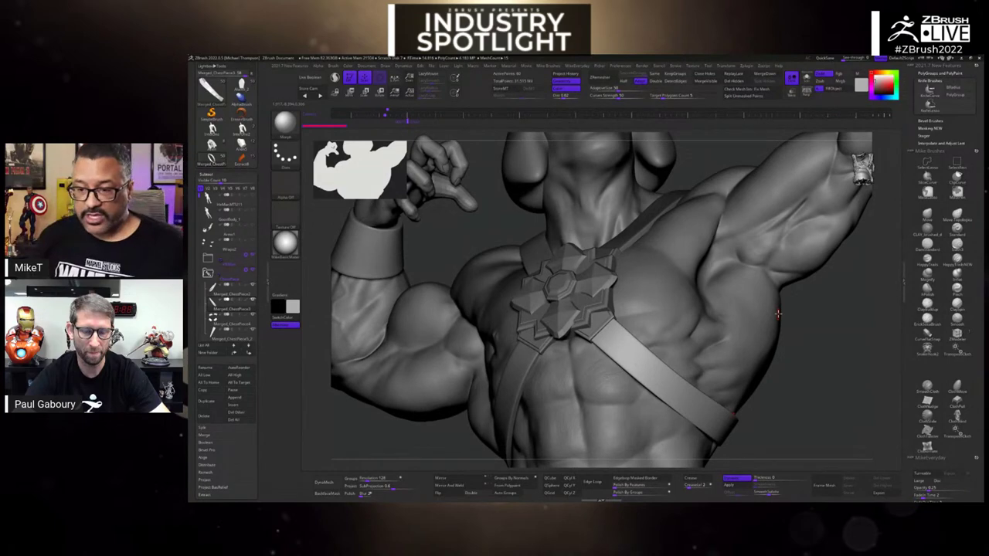
- Snapshot the figure onto the canvas so that front, side and back views stand next to each other
{"action": "left_click_drag", "start_coordinate": [822, 419], "coordinate": [734, 384], "text": "alt"}
{"action": "left_click_drag", "start_coordinate": [867, 371], "coordinate": [899, 376]}
{"action": "left_click_drag", "start_coordinate": [821, 373], "coordinate": [695, 364], "text": "alt"}
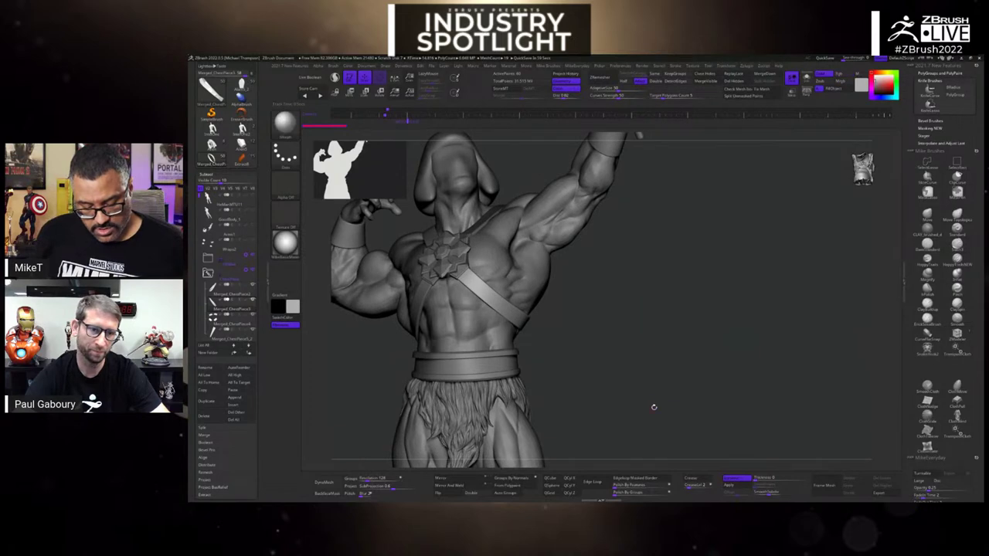
{"action": "key", "text": "shift+s"}
{"action": "left_click_drag", "start_coordinate": [655, 407], "coordinate": [821, 391], "text": "alt"}
{"action": "left_click_drag", "start_coordinate": [821, 391], "coordinate": [751, 393]}
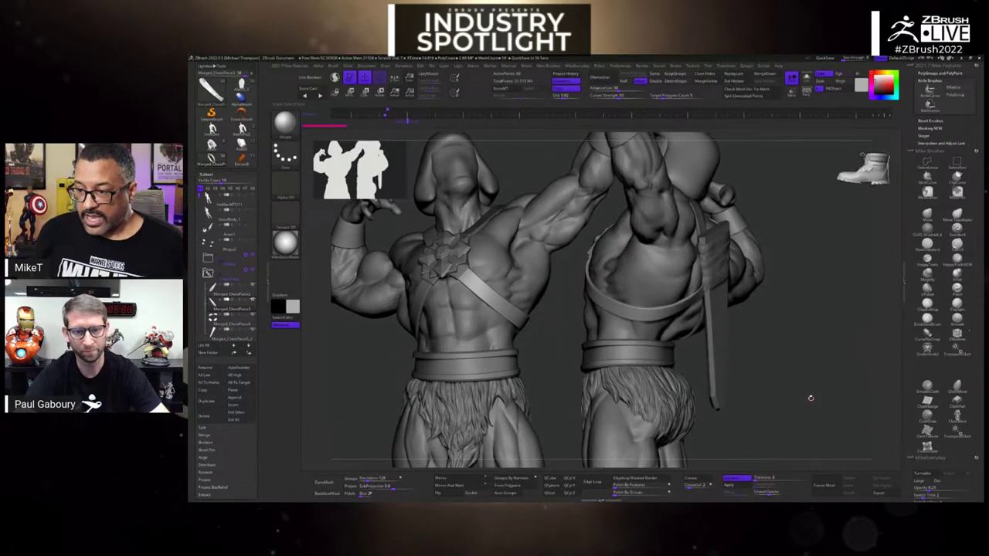
{"action": "left_click_drag", "start_coordinate": [810, 398], "coordinate": [935, 410], "text": "alt"}
{"action": "key", "text": "shift+s"}
{"action": "left_click_drag", "start_coordinate": [898, 437], "coordinate": [912, 417]}
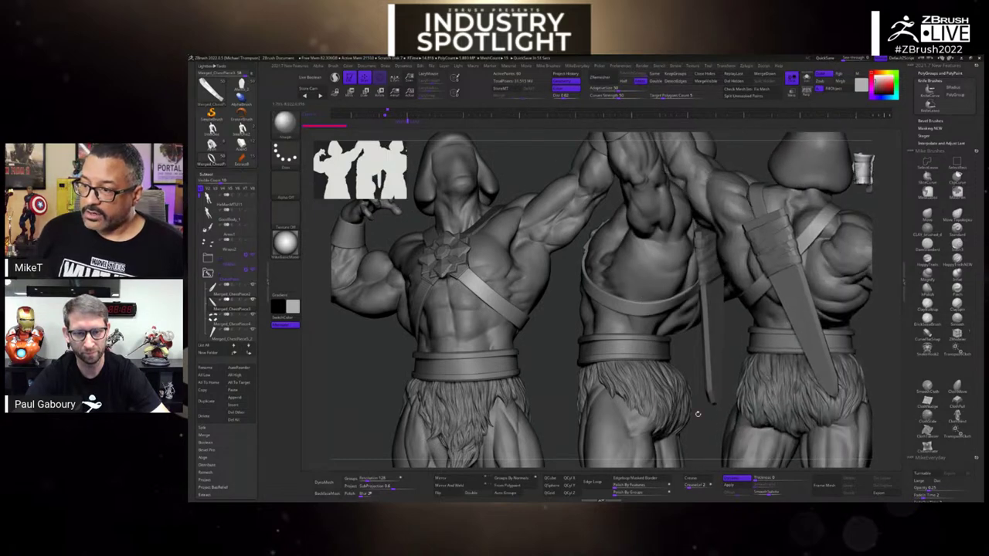
- Export the canvas with the three views to the Desktop as the Photoshop file sketch.psd
{"action": "left_click", "coordinate": [372, 67]}
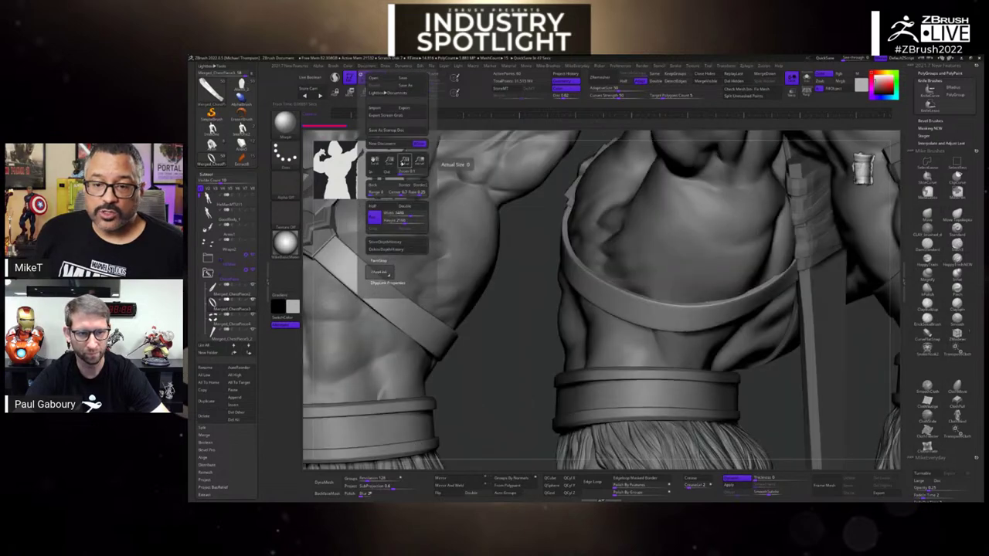
{"action": "left_click", "coordinate": [403, 107]}
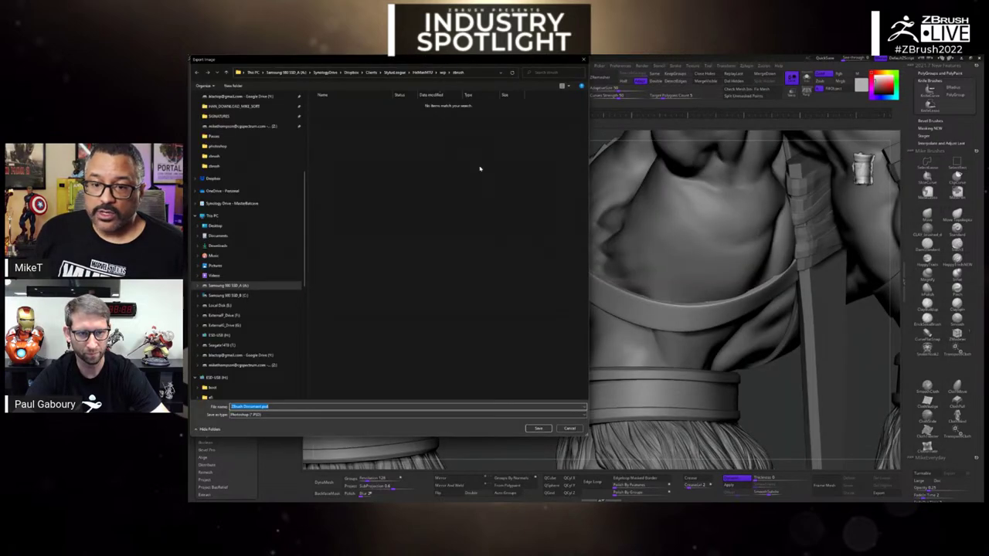
{"action": "left_click", "coordinate": [214, 226]}
{"action": "left_click", "coordinate": [265, 406]}
{"action": "left_click_drag", "start_coordinate": [263, 407], "coordinate": [230, 405]}
{"action": "type", "text": "sketch"}
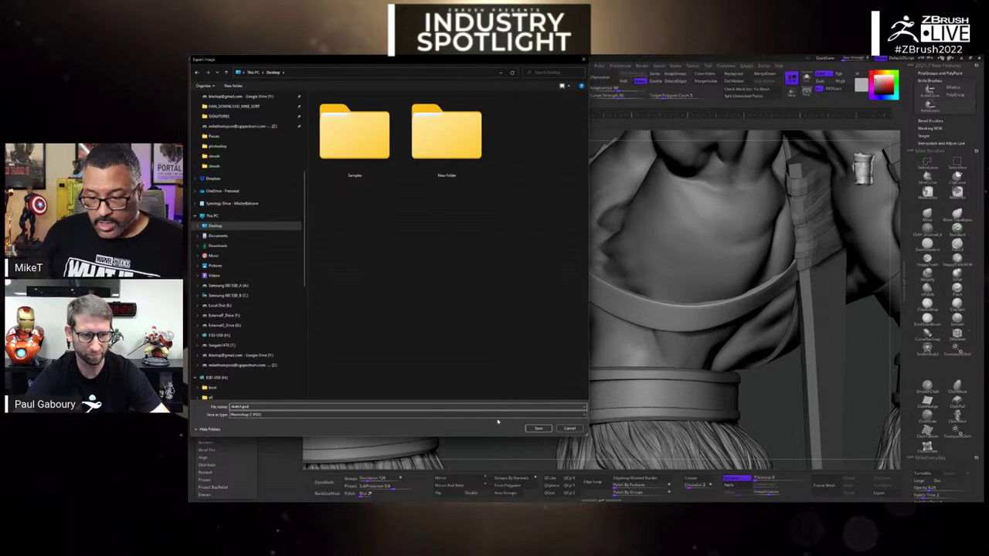
{"action": "left_click", "coordinate": [539, 428]}
- Switch to Photoshop and open the recently exported sketch.psd
{"action": "key", "text": "super"}
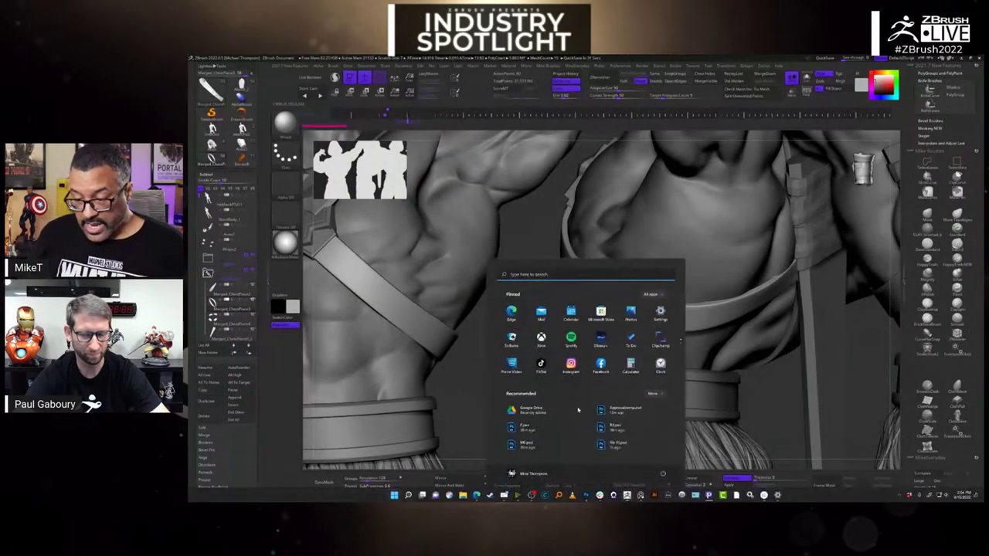
{"action": "mouse_move", "coordinate": [587, 497]}
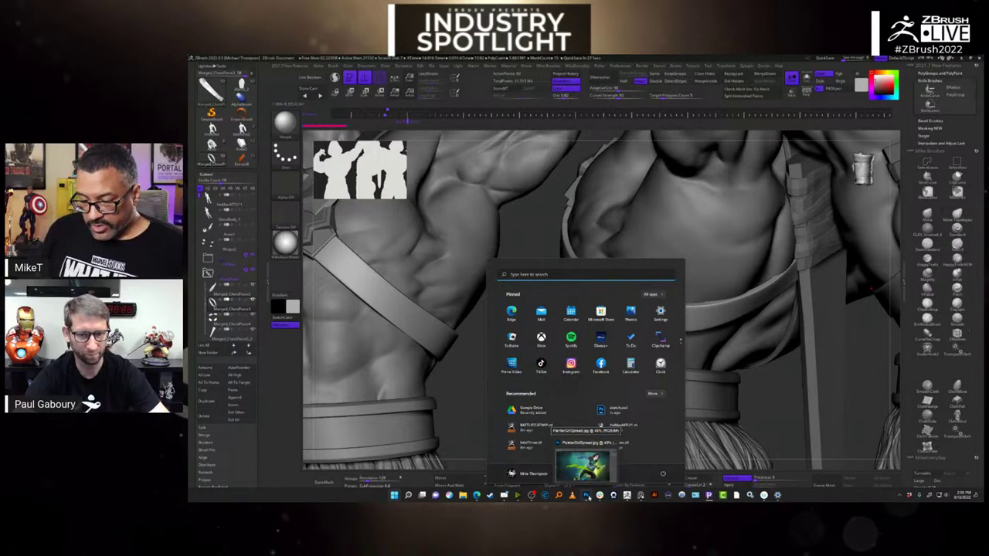
{"action": "left_click", "coordinate": [588, 498]}
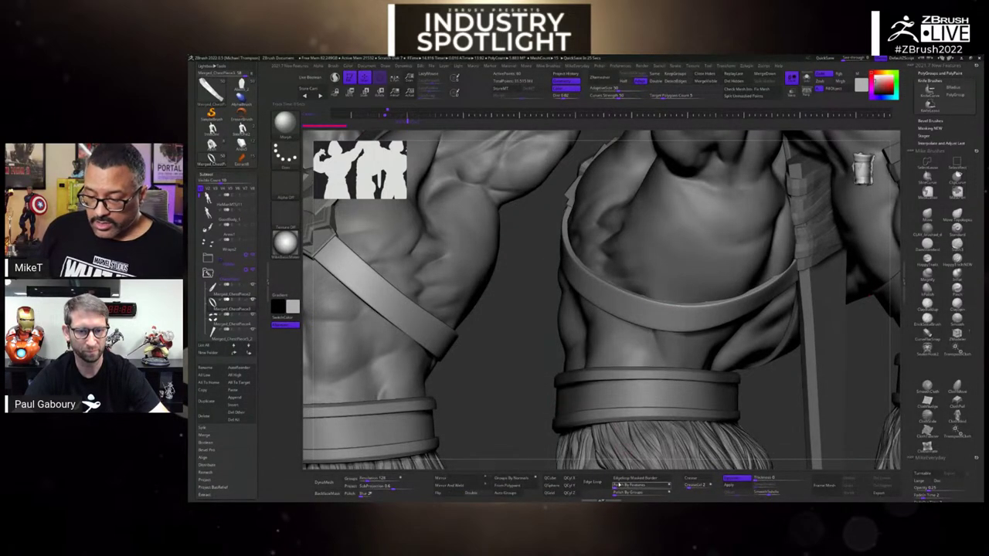
{"action": "key", "text": "super"}
{"action": "left_click", "coordinate": [620, 412]}
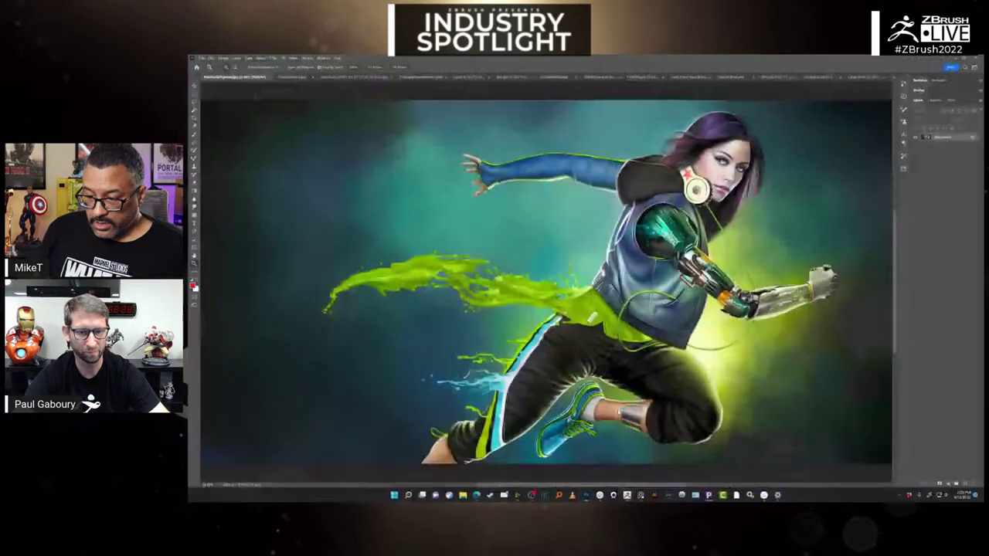
{"action": "left_click", "coordinate": [614, 77]}
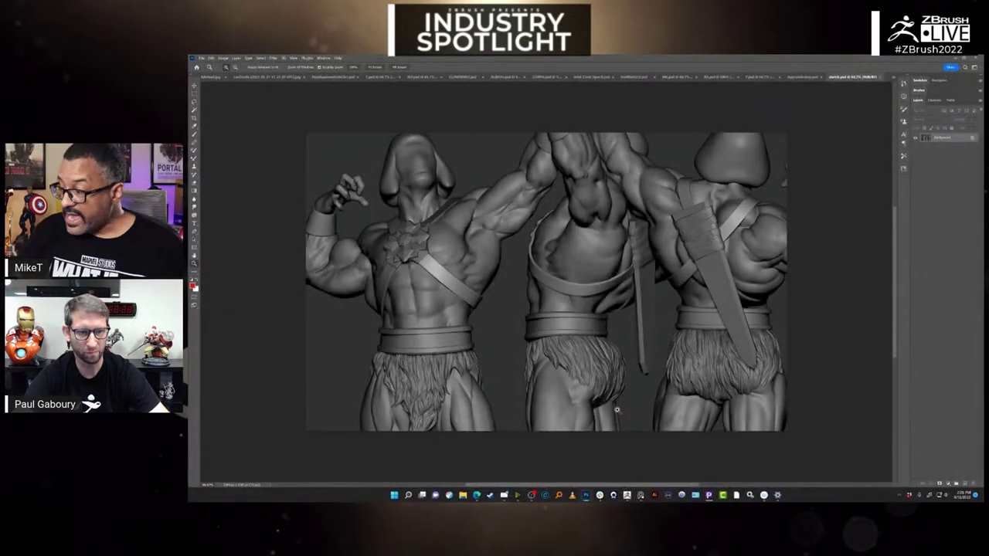
- Add a new layer and sketch black segmented plates along the front view's chest straps with the Brush tool
{"action": "left_click", "coordinate": [964, 484]}
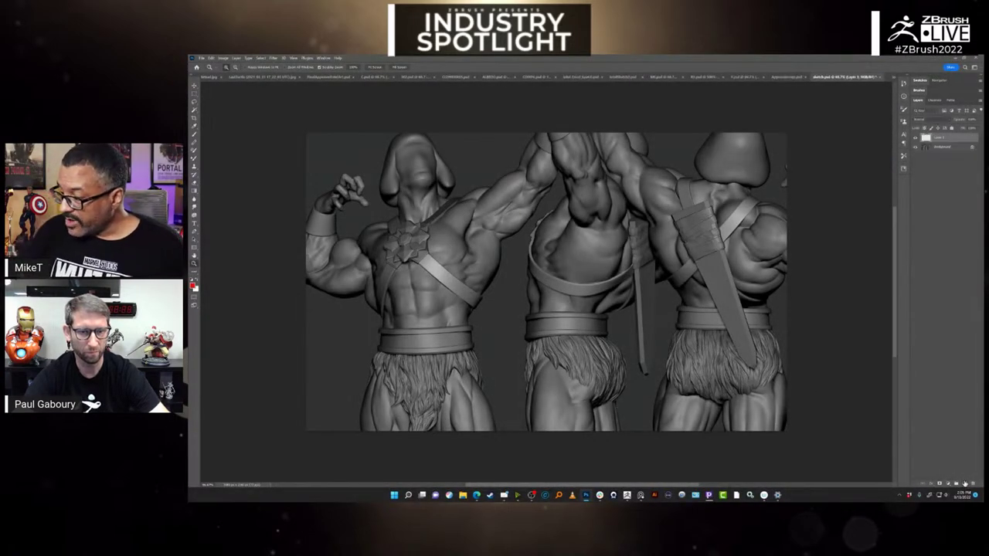
{"action": "key", "text": "b"}
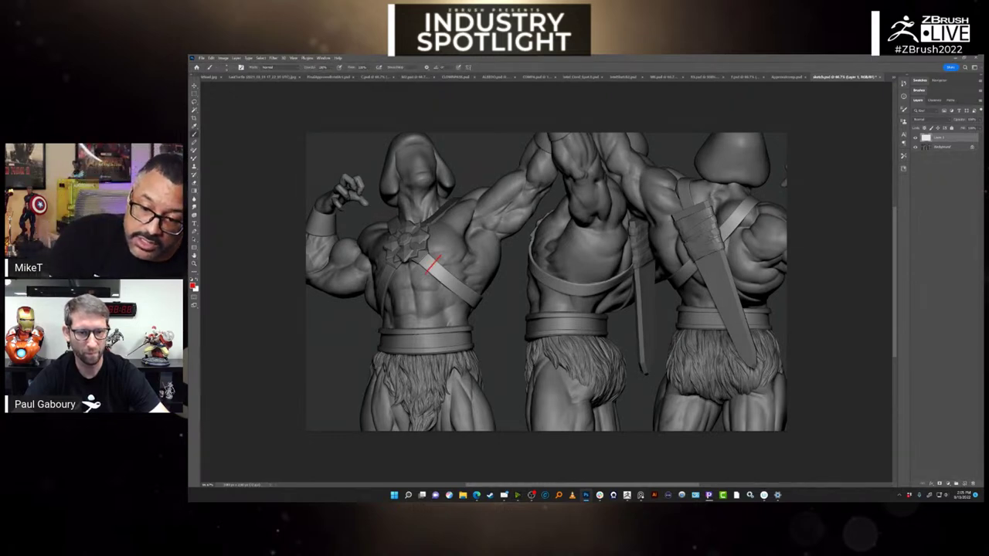
{"action": "key", "text": "ctrl+z"}
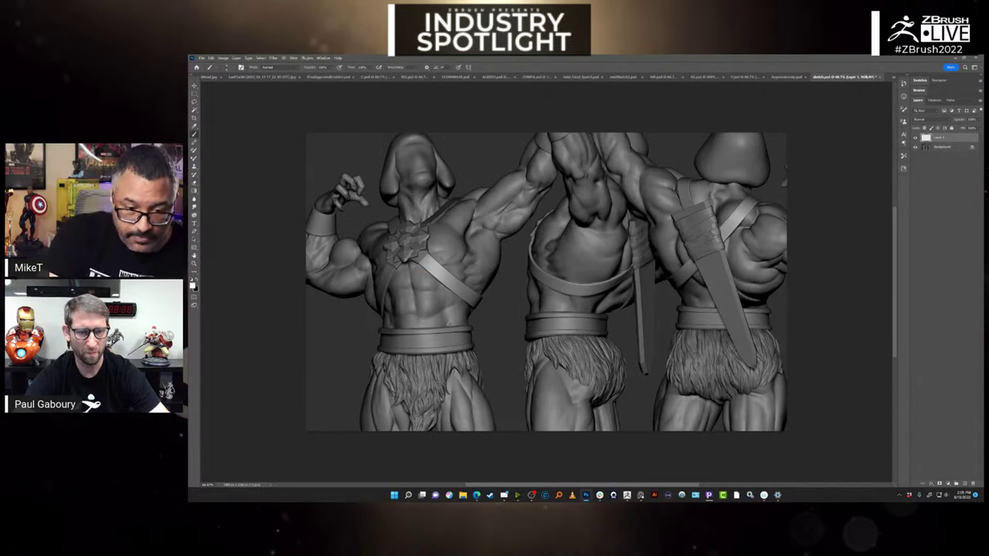
{"action": "key", "text": "x"}
{"action": "mouse_move", "coordinate": [418, 265]}
{"action": "left_mouse_down"}
{"action": "mouse_move", "coordinate": [431, 265]}
{"action": "mouse_move", "coordinate": [430, 249]}
{"action": "mouse_move", "coordinate": [453, 264]}
{"action": "left_mouse_up"}
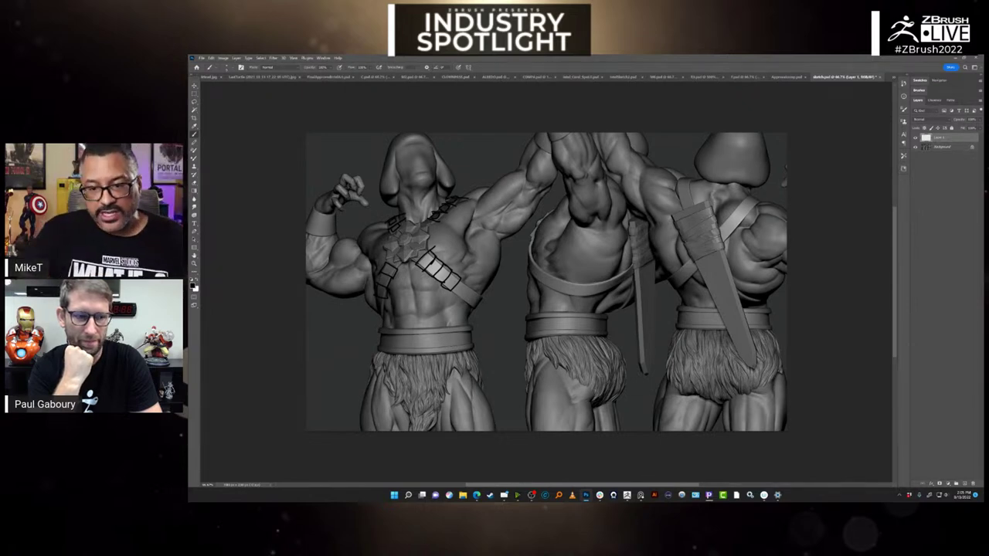
- Compare the straps with the sketch layer hidden and shown, and draw details on the wrist bracer and a buckle on the belt
{"action": "left_click", "coordinate": [915, 137]}
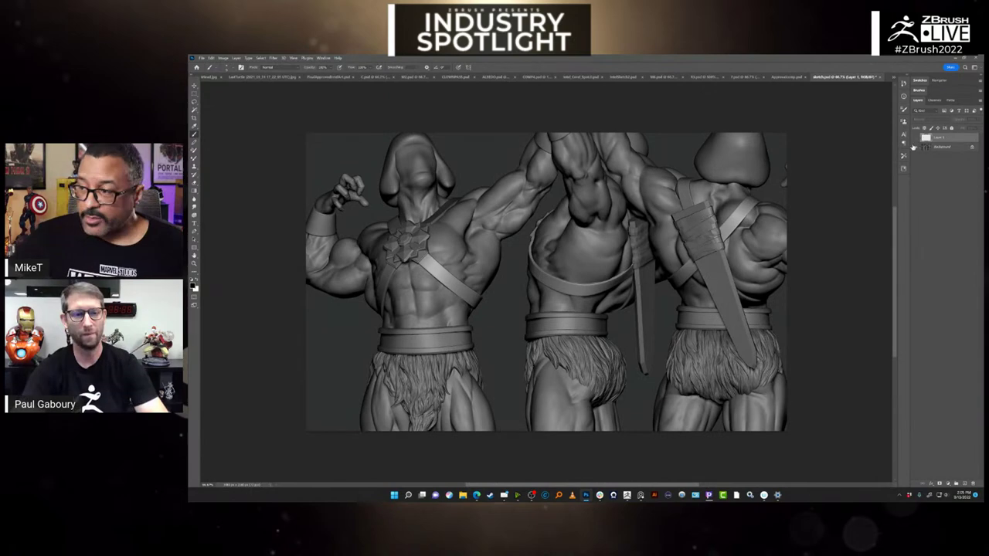
{"action": "left_click", "coordinate": [916, 138]}
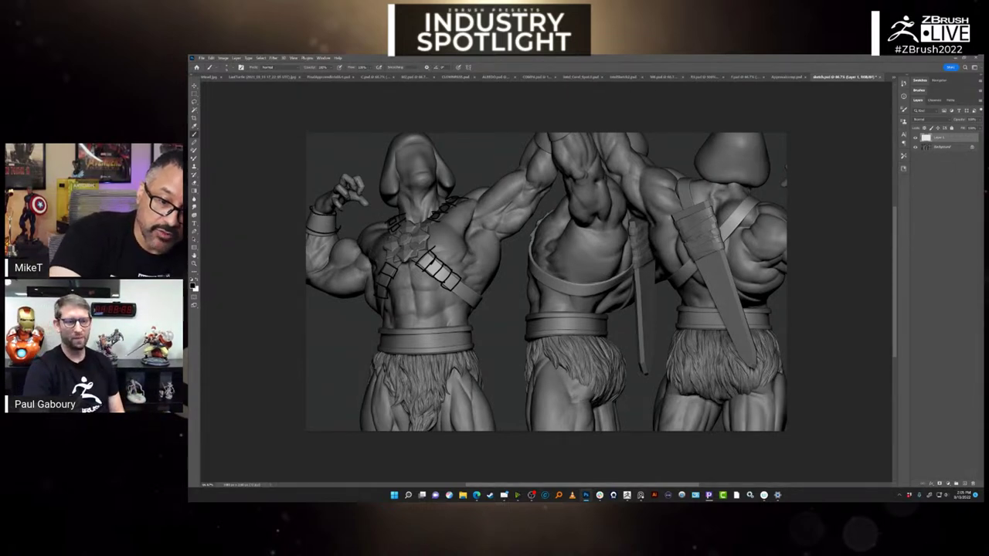
{"action": "mouse_move", "coordinate": [314, 215]}
{"action": "left_mouse_down"}
{"action": "mouse_move", "coordinate": [313, 228]}
{"action": "mouse_move", "coordinate": [323, 223]}
{"action": "left_mouse_up"}
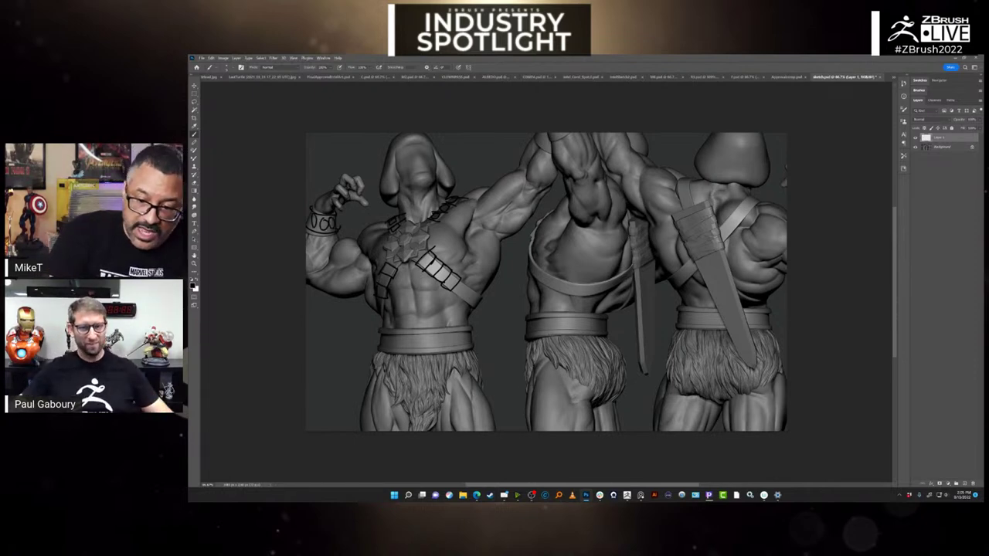
{"action": "mouse_move", "coordinate": [410, 335]}
{"action": "left_mouse_down"}
{"action": "mouse_move", "coordinate": [410, 353]}
{"action": "mouse_move", "coordinate": [424, 353]}
{"action": "left_mouse_up"}
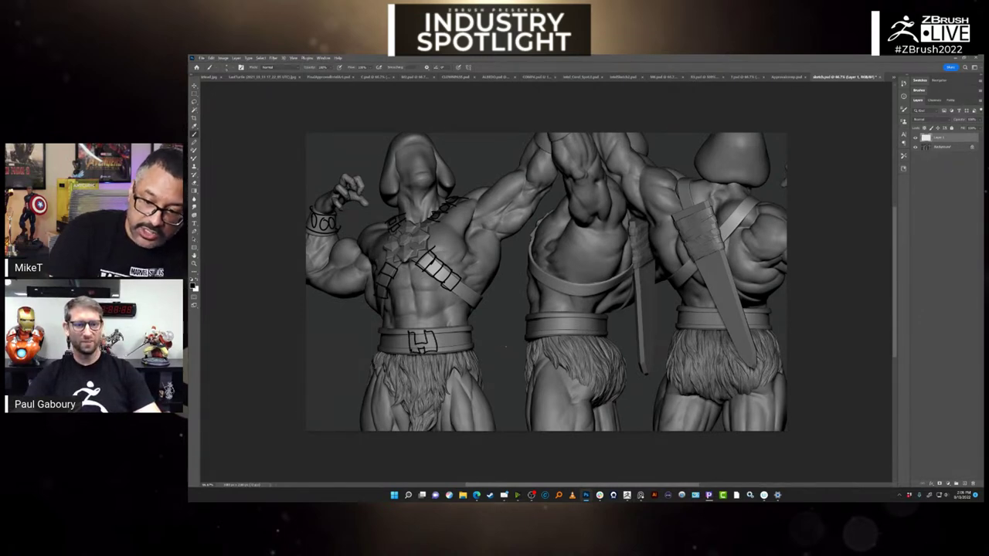
- Sketch jagged strap and fringe details in black along the sword sheath in the side view
{"action": "left_click_drag", "start_coordinate": [518, 397], "coordinate": [544, 375]}
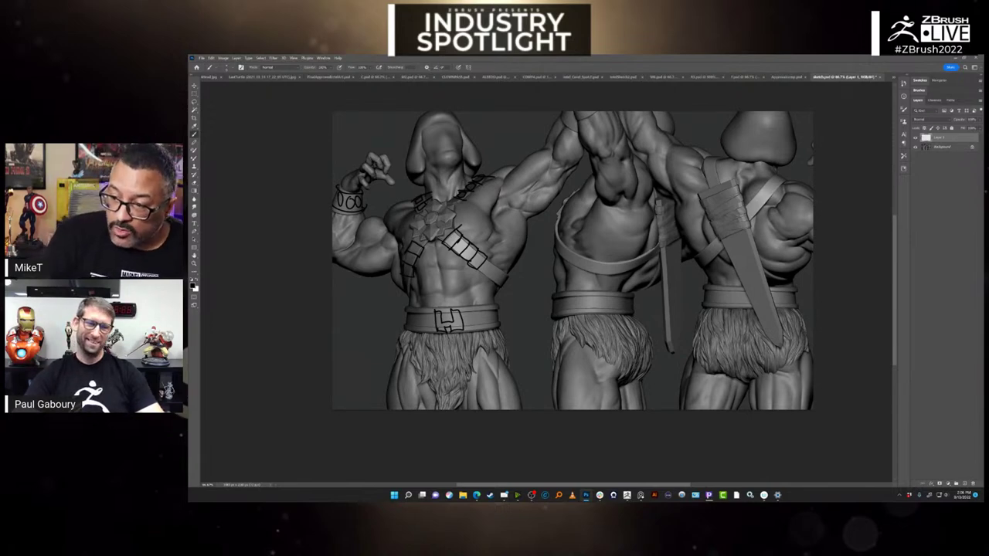
{"action": "left_click_drag", "start_coordinate": [663, 262], "coordinate": [681, 246]}
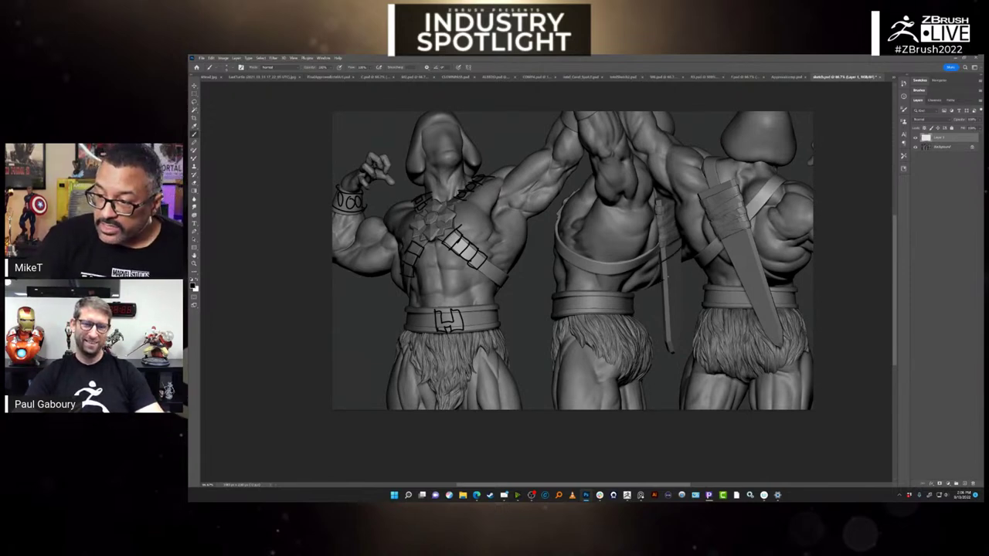
{"action": "mouse_move", "coordinate": [662, 280]}
{"action": "left_mouse_down"}
{"action": "mouse_move", "coordinate": [686, 262]}
{"action": "mouse_move", "coordinate": [691, 297]}
{"action": "left_mouse_up"}
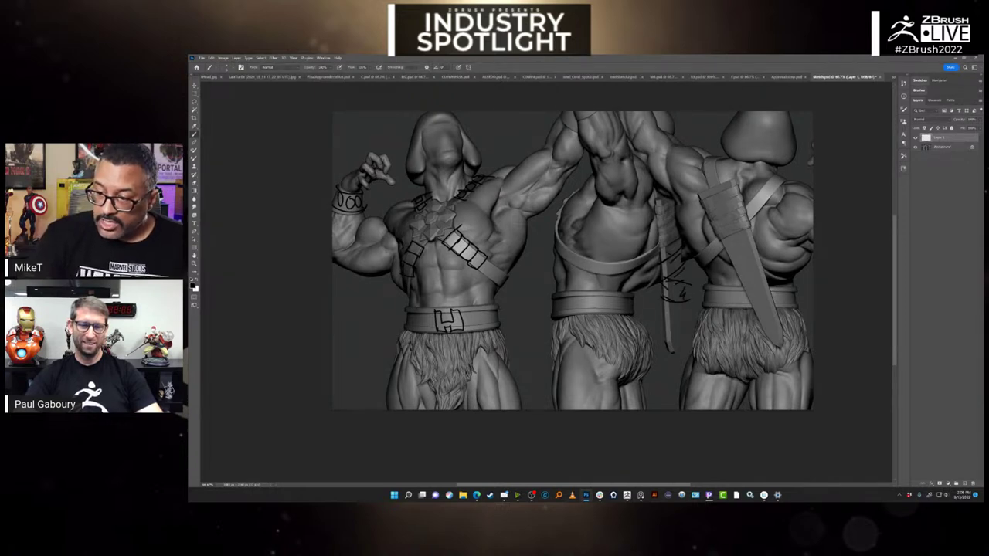
{"action": "left_click_drag", "start_coordinate": [682, 306], "coordinate": [663, 327]}
{"action": "left_click_drag", "start_coordinate": [680, 332], "coordinate": [665, 367]}
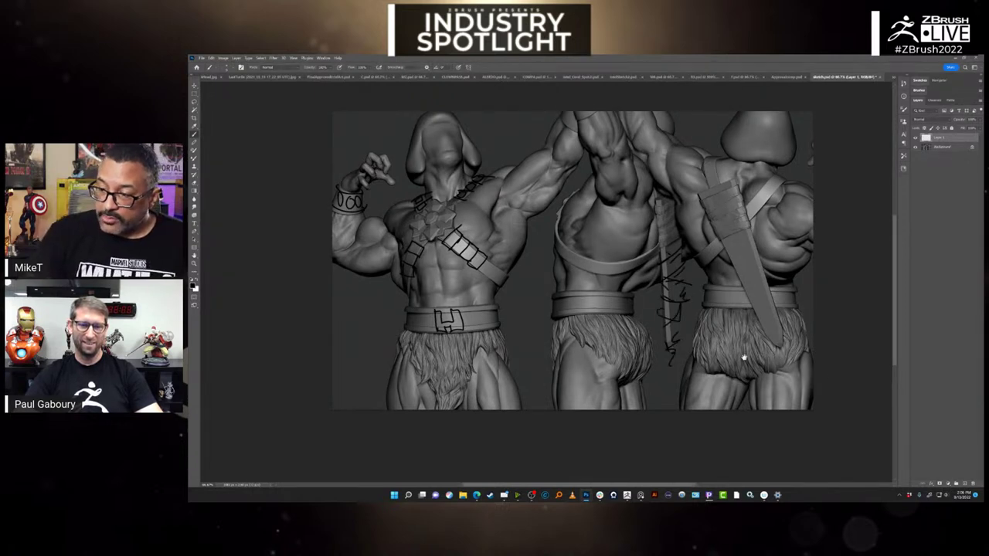
- Sketch loose black hair strands over the crown and down both sides of the front view's head
{"action": "left_click_drag", "start_coordinate": [744, 357], "coordinate": [672, 368]}
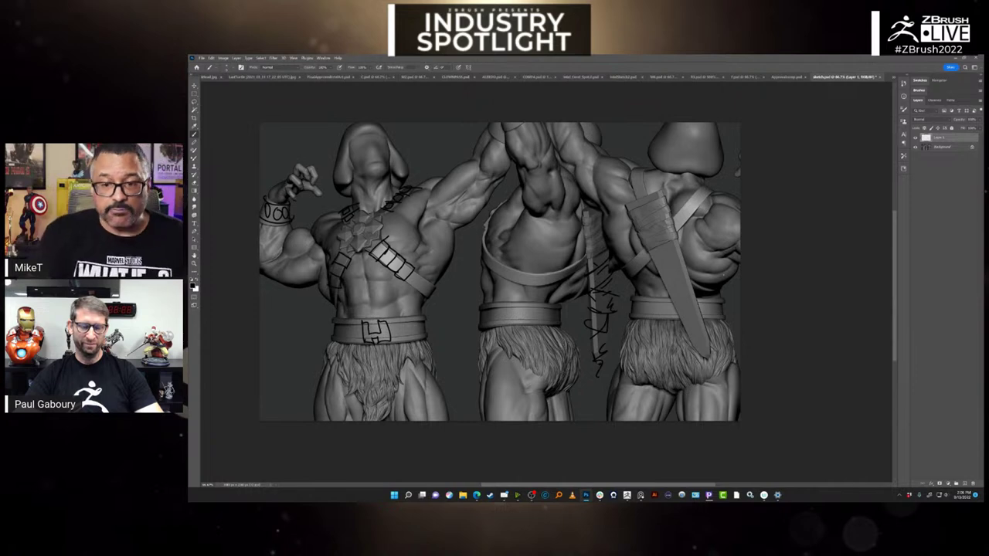
{"action": "left_click_drag", "start_coordinate": [377, 123], "coordinate": [399, 136]}
{"action": "left_click_drag", "start_coordinate": [390, 142], "coordinate": [418, 182]}
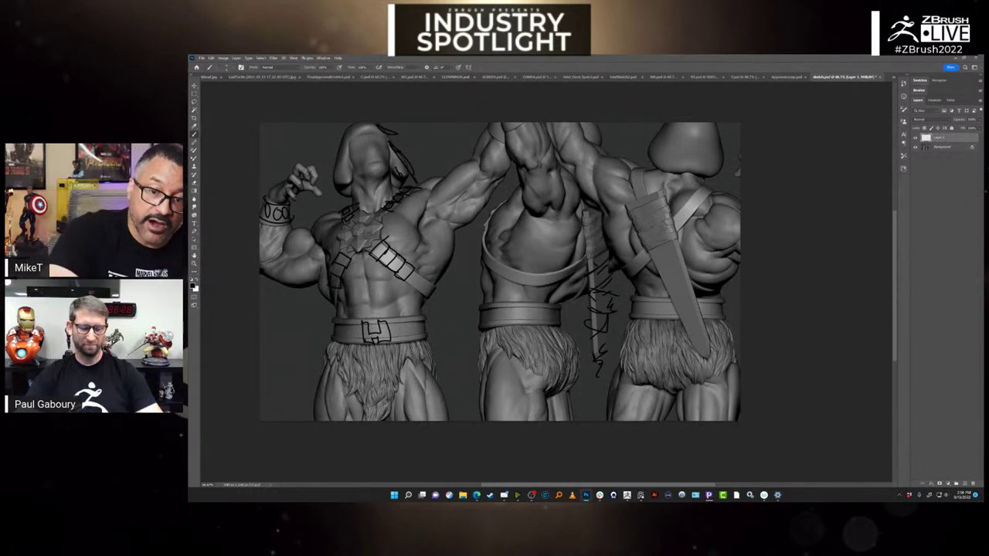
{"action": "mouse_move", "coordinate": [365, 131]}
{"action": "left_mouse_down"}
{"action": "mouse_move", "coordinate": [340, 141]}
{"action": "mouse_move", "coordinate": [330, 190]}
{"action": "left_mouse_up"}
{"action": "left_click_drag", "start_coordinate": [346, 159], "coordinate": [348, 185]}
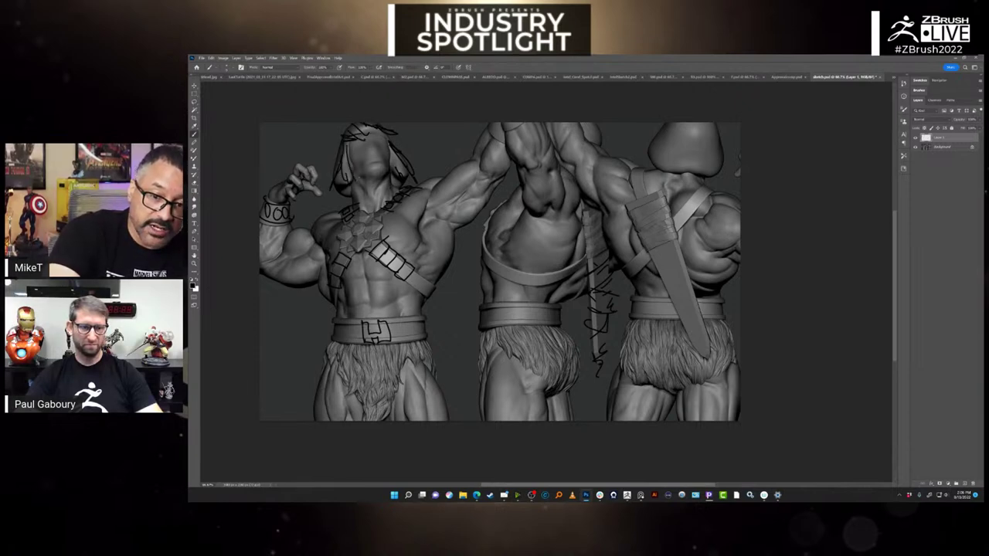
{"action": "mouse_move", "coordinate": [342, 138]}
{"action": "left_mouse_down"}
{"action": "mouse_move", "coordinate": [334, 181]}
{"action": "mouse_move", "coordinate": [347, 167]}
{"action": "left_mouse_up"}
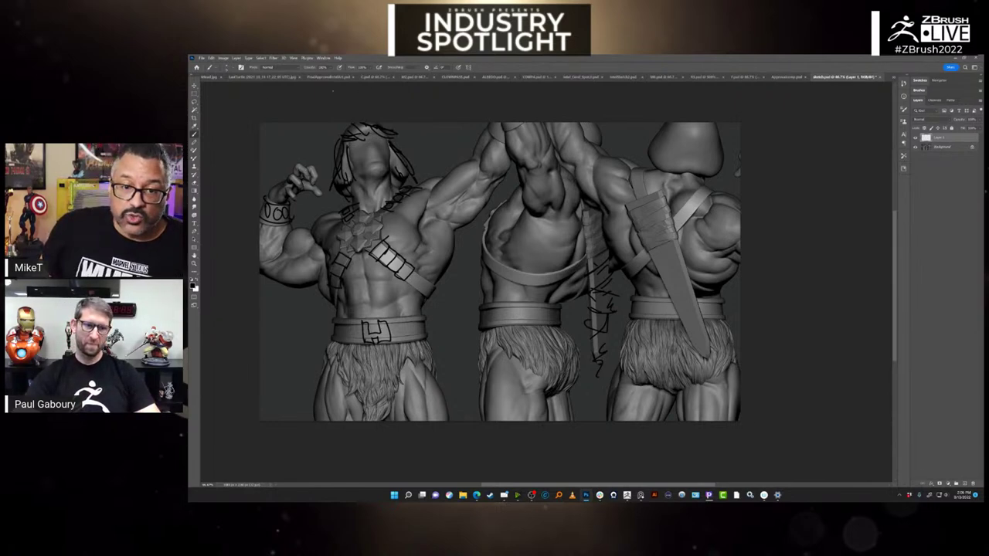
- Browse the file-opening dialog through the zbrush folders to the client folder that contains the SL_Project folders
{"action": "left_click", "coordinate": [202, 59]}
{"action": "left_click", "coordinate": [212, 74]}
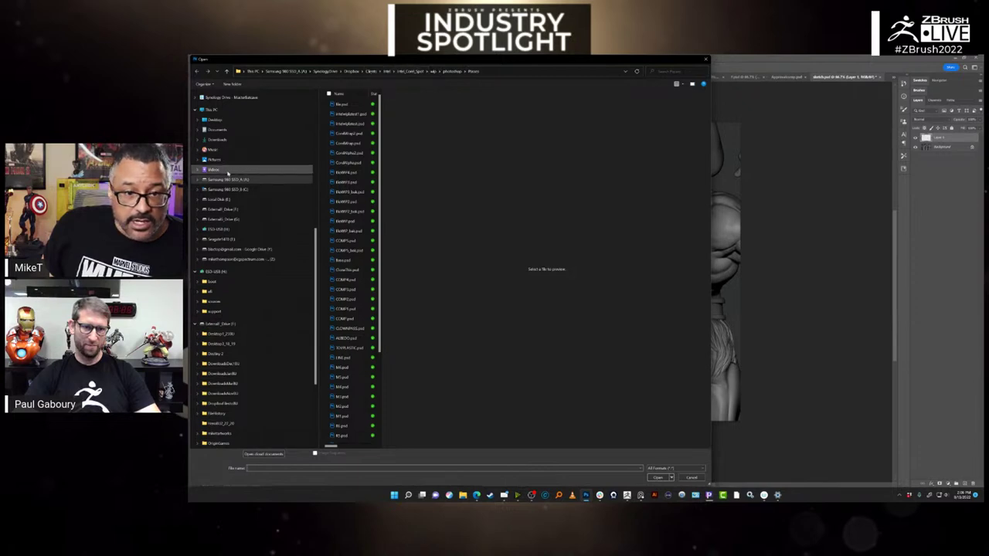
{"action": "scroll", "coordinate": [236, 194], "scroll_direction": "up", "scroll_amount": 2}
{"action": "scroll", "coordinate": [262, 263], "scroll_direction": "up", "scroll_amount": 3}
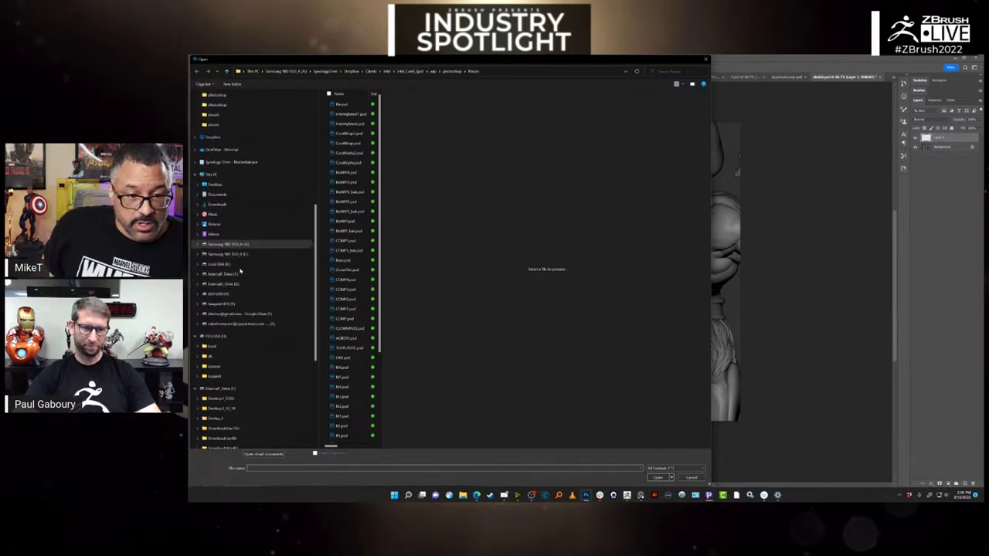
{"action": "scroll", "coordinate": [247, 270], "scroll_direction": "up", "scroll_amount": 3}
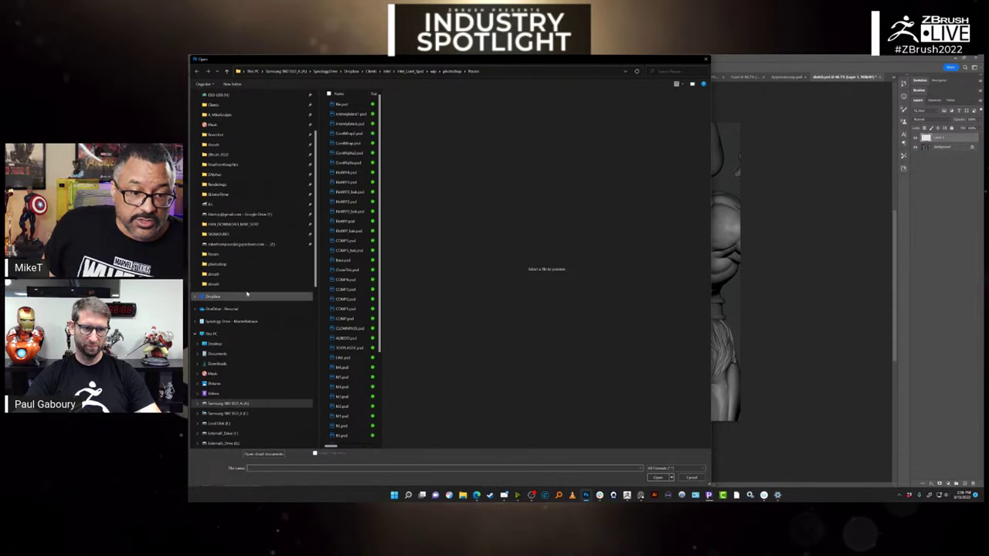
{"action": "left_click", "coordinate": [229, 283]}
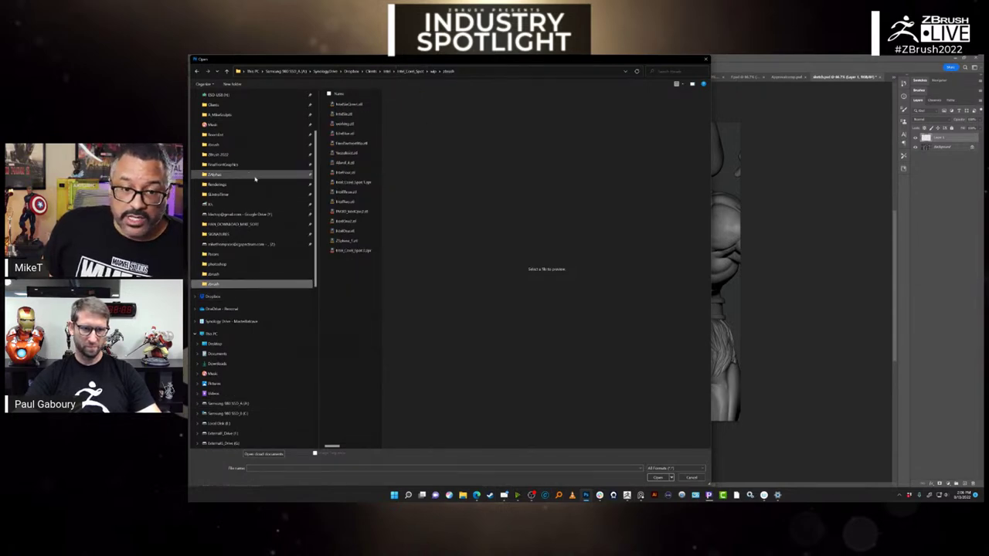
{"action": "left_click", "coordinate": [231, 274]}
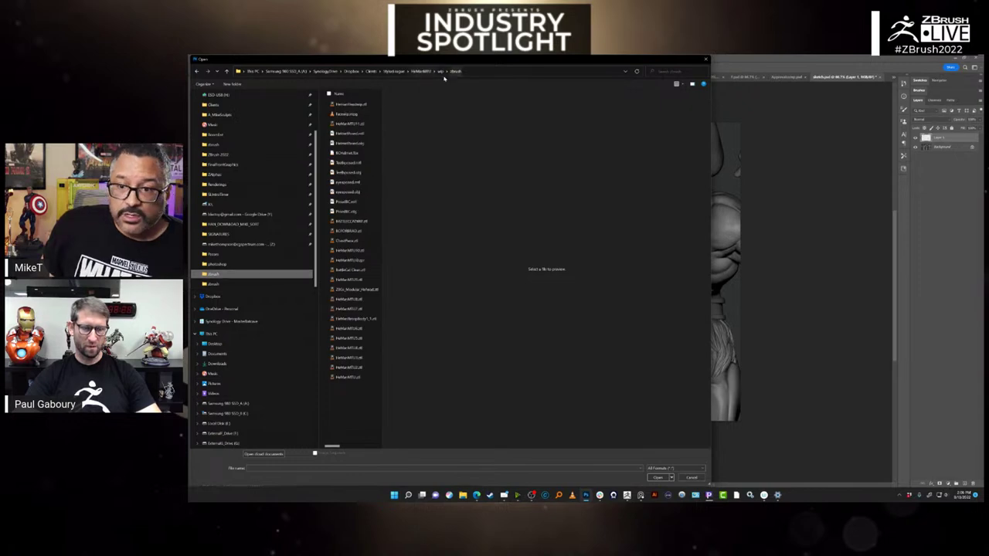
{"action": "left_click", "coordinate": [393, 72]}
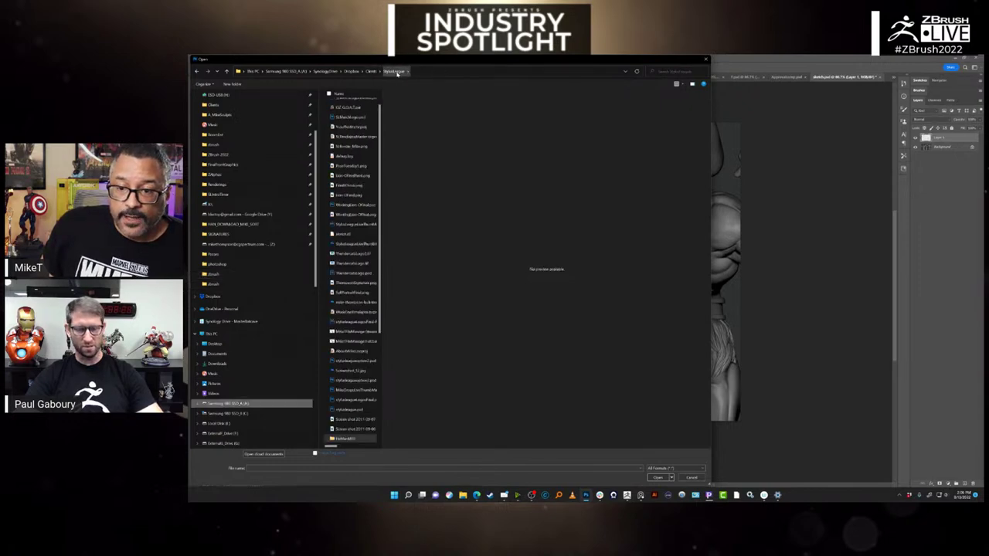
- Open the first Aug PSD from SL_Project_1's wip/photoshop folder, view its coloured figure turnaround, and return to sketch.psd
{"action": "scroll", "coordinate": [348, 334], "scroll_direction": "down", "scroll_amount": 3}
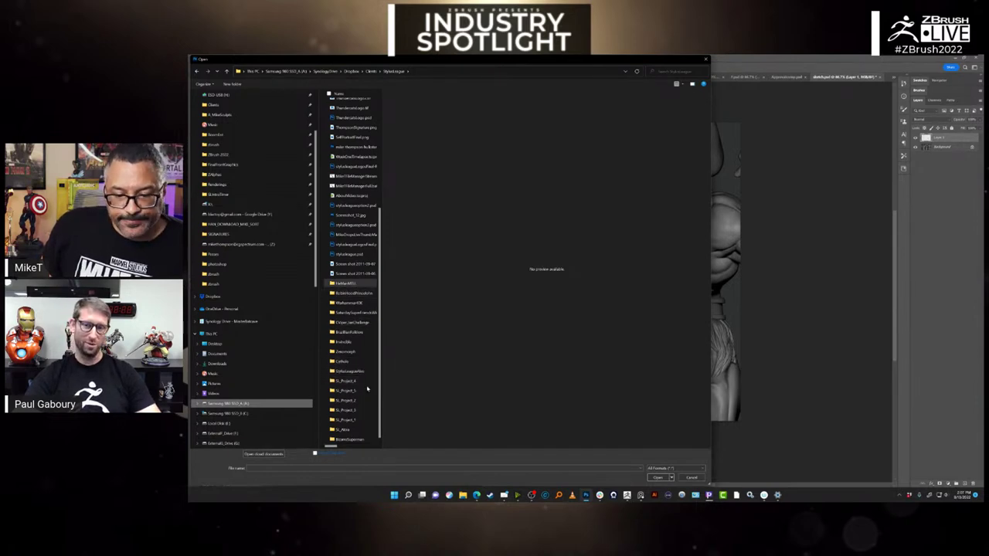
{"action": "double_click", "coordinate": [350, 420]}
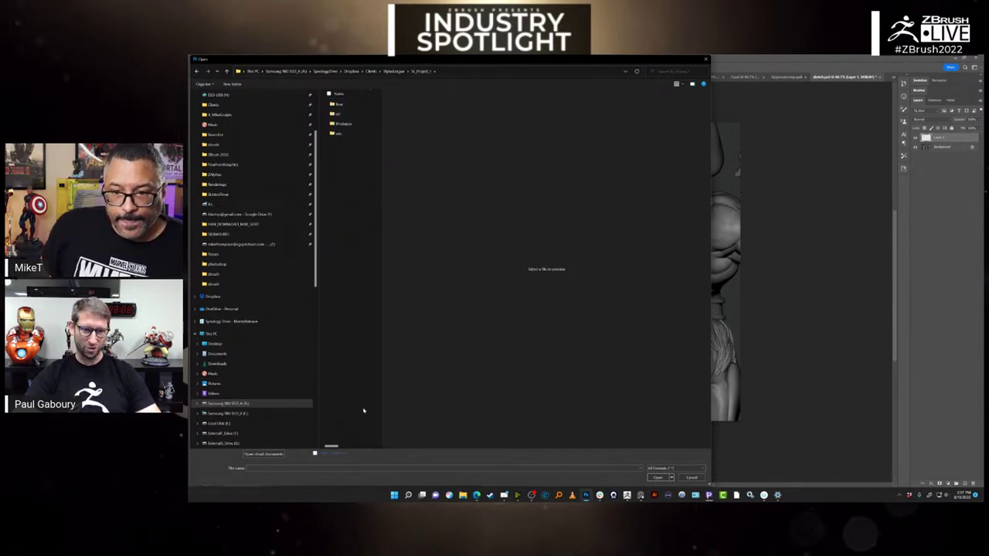
{"action": "double_click", "coordinate": [345, 134]}
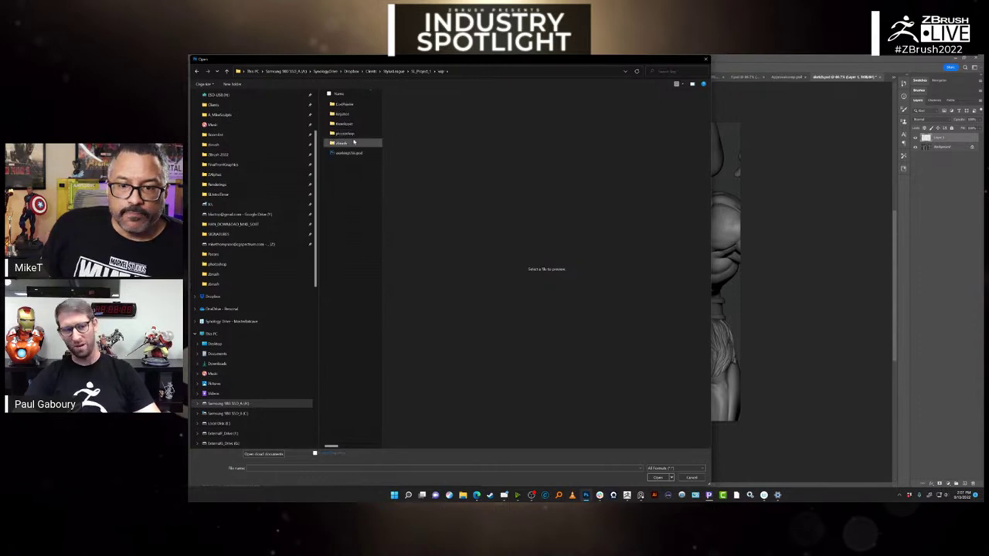
{"action": "double_click", "coordinate": [347, 135]}
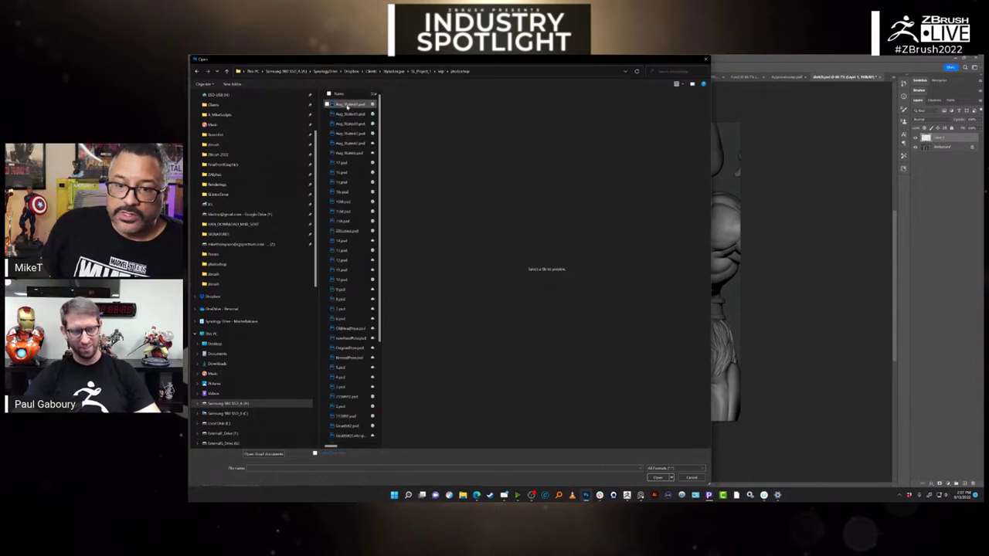
{"action": "double_click", "coordinate": [348, 105]}
{"action": "key", "text": "ctrl+Tab"}
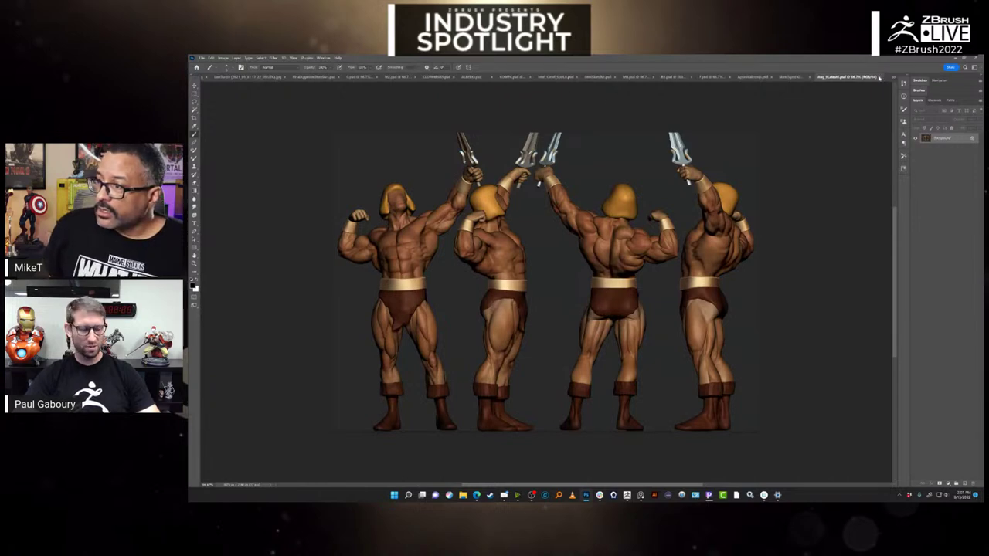
{"action": "key", "text": "ctrl+Tab"}
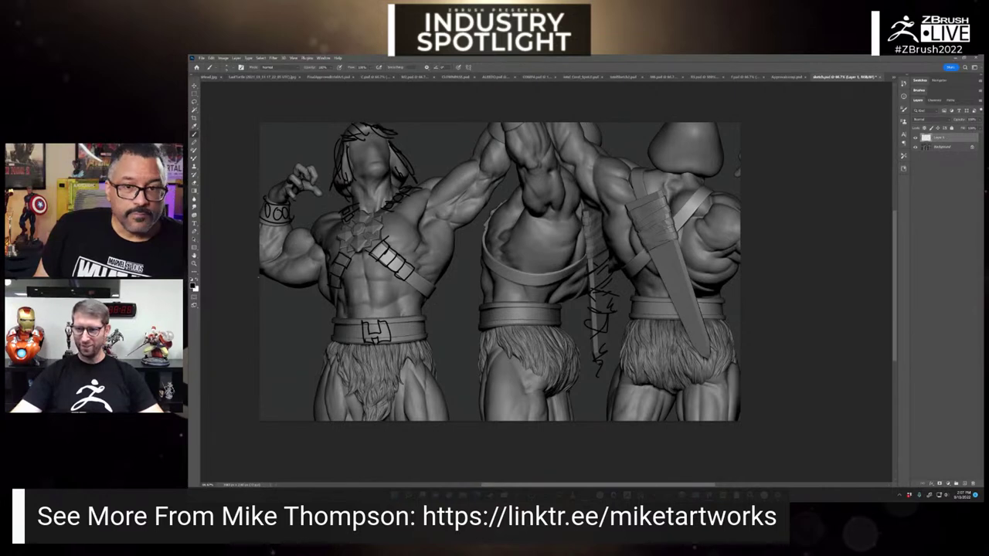
{"action": "left_click", "coordinate": [202, 59]}
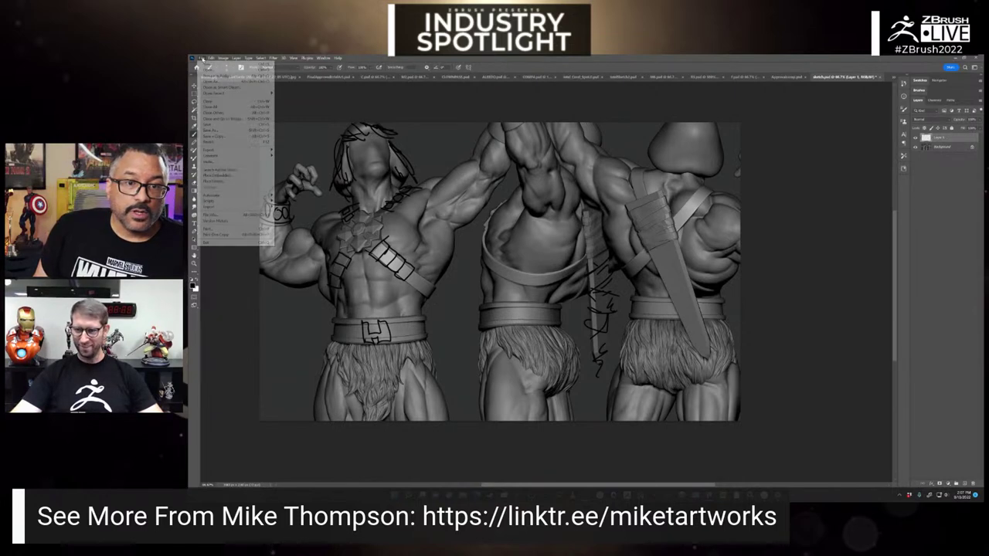
{"action": "left_click", "coordinate": [210, 68]}
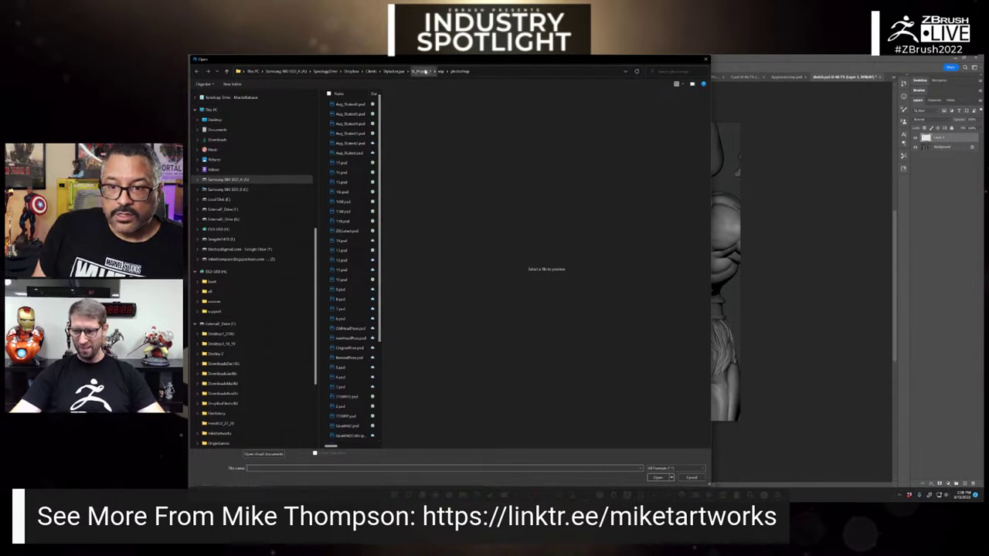
{"action": "left_click", "coordinate": [395, 71]}
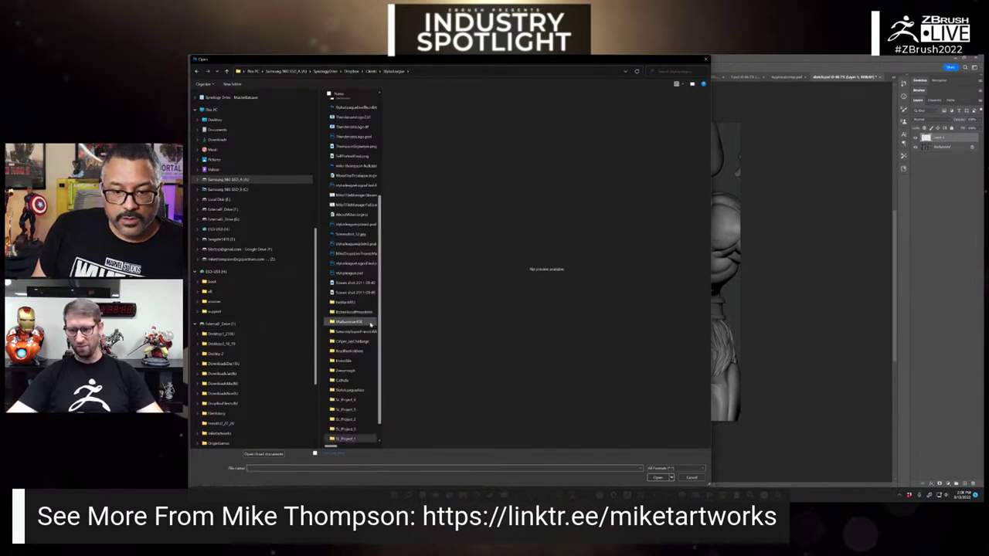
{"action": "scroll", "coordinate": [362, 371], "scroll_direction": "down", "scroll_amount": 3}
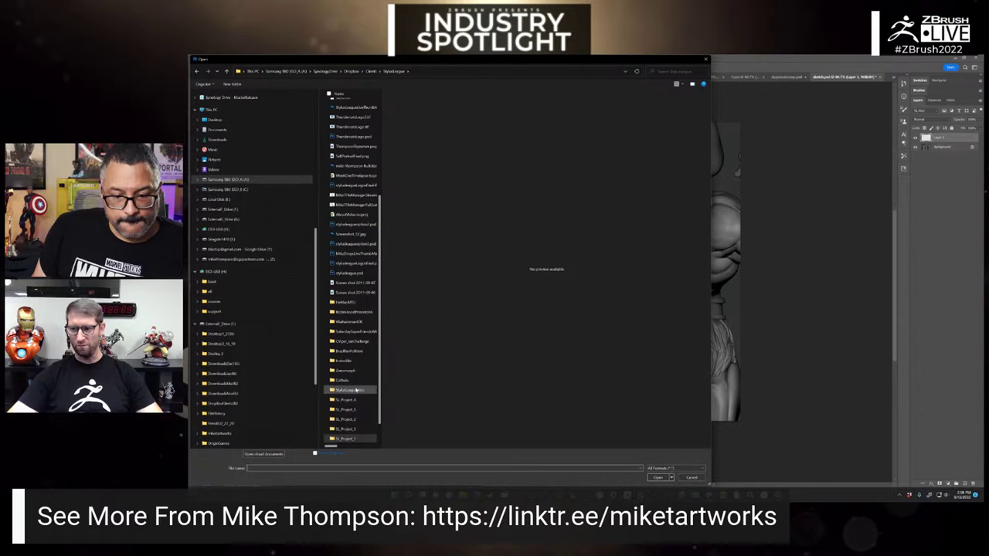
{"action": "scroll", "coordinate": [368, 386], "scroll_direction": "down", "scroll_amount": 1}
{"action": "scroll", "coordinate": [356, 390], "scroll_direction": "up", "scroll_amount": 3}
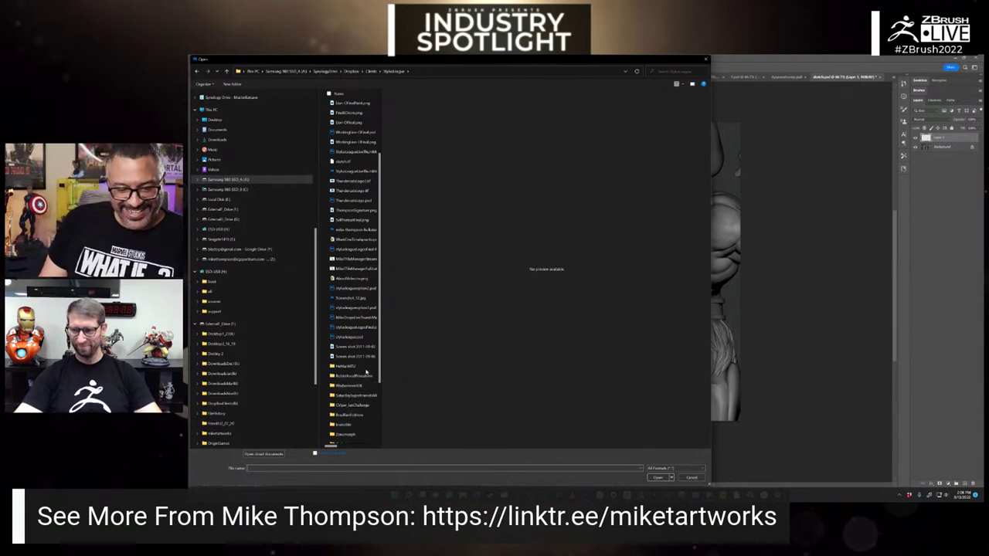
{"action": "left_click", "coordinate": [692, 477]}
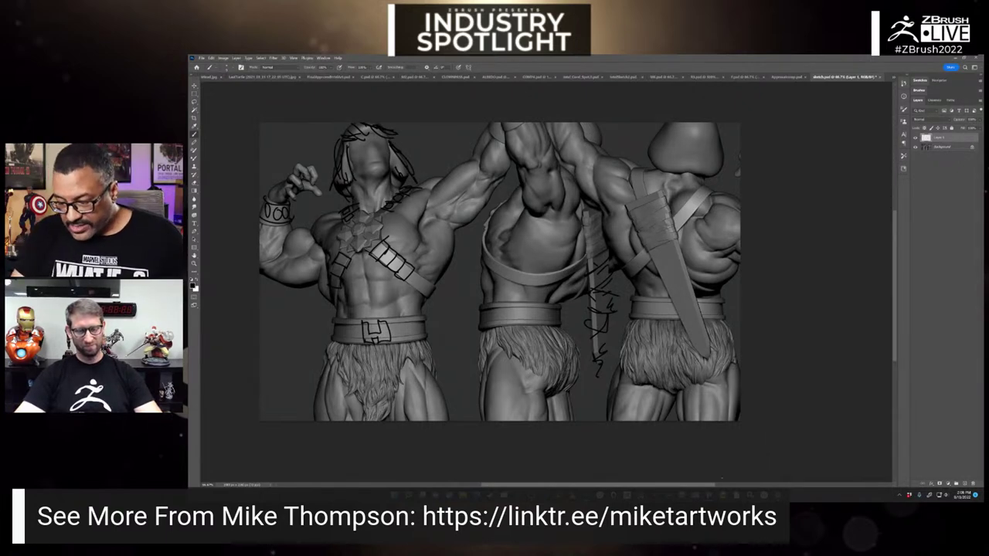
- Switch to ZBrush, set the document zoom to AAHalf, and clear the extra figure copies from the canvas
{"action": "left_click", "coordinate": [627, 496]}
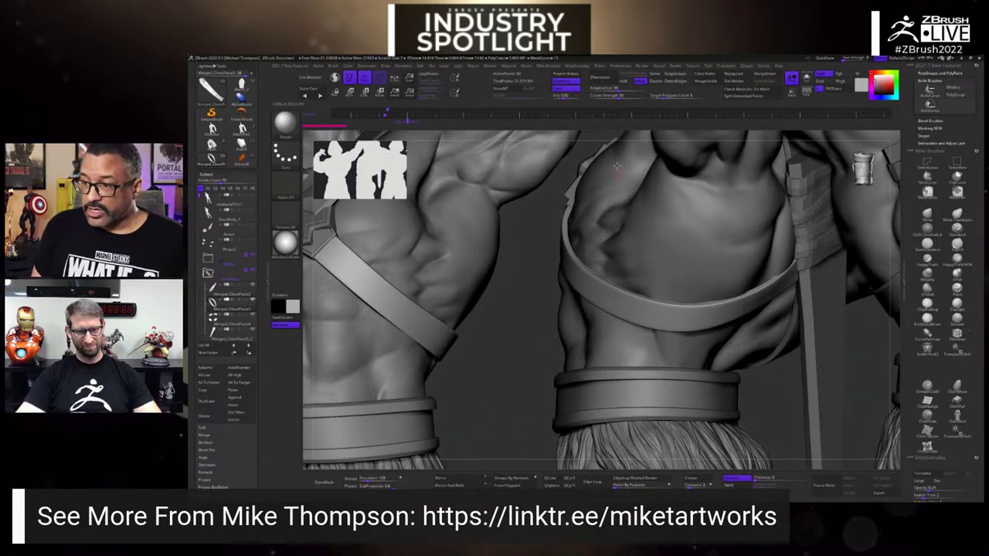
{"action": "left_click", "coordinate": [374, 66]}
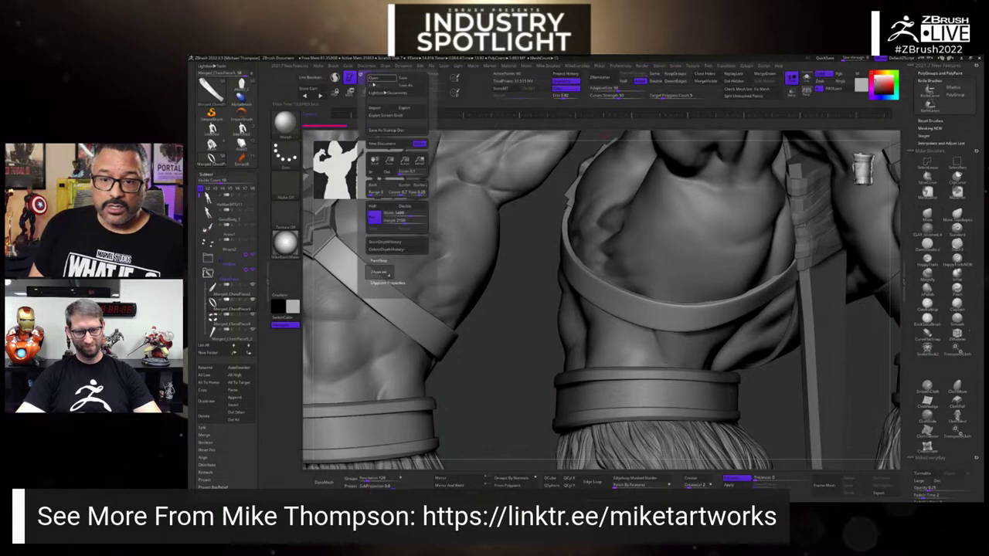
{"action": "left_click", "coordinate": [420, 162]}
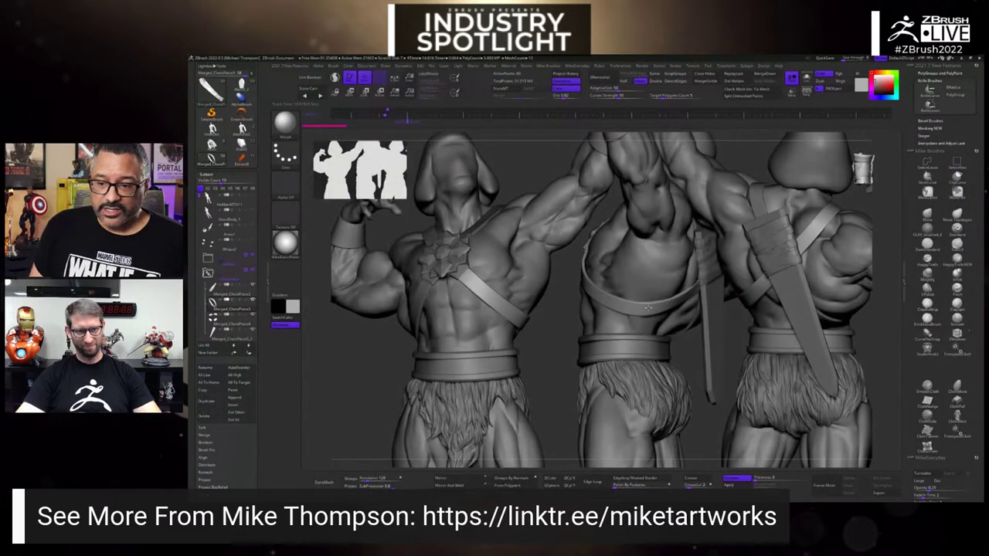
{"action": "right_click", "coordinate": [559, 407]}
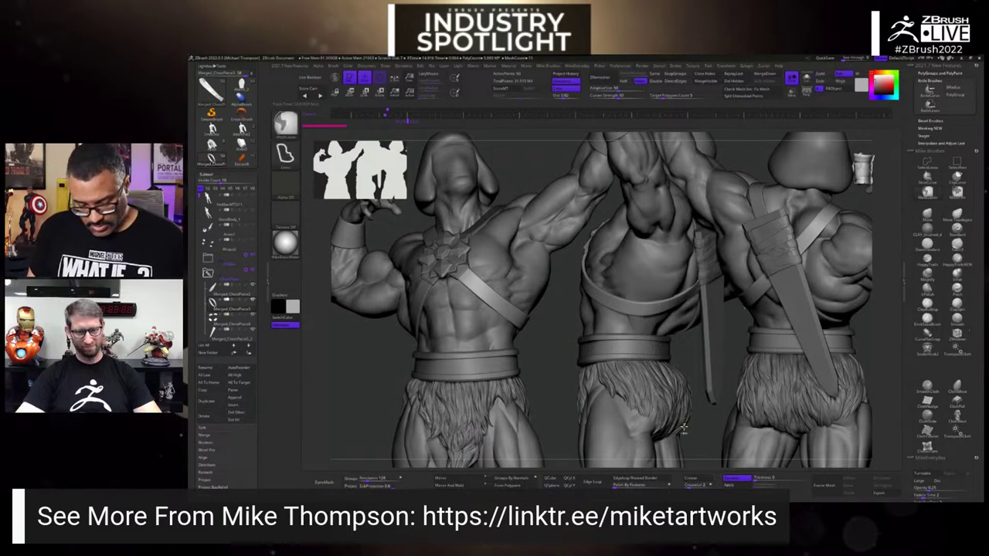
{"action": "key", "text": "ctrl+n"}
{"action": "left_click_drag", "start_coordinate": [687, 395], "coordinate": [492, 247], "text": "alt"}
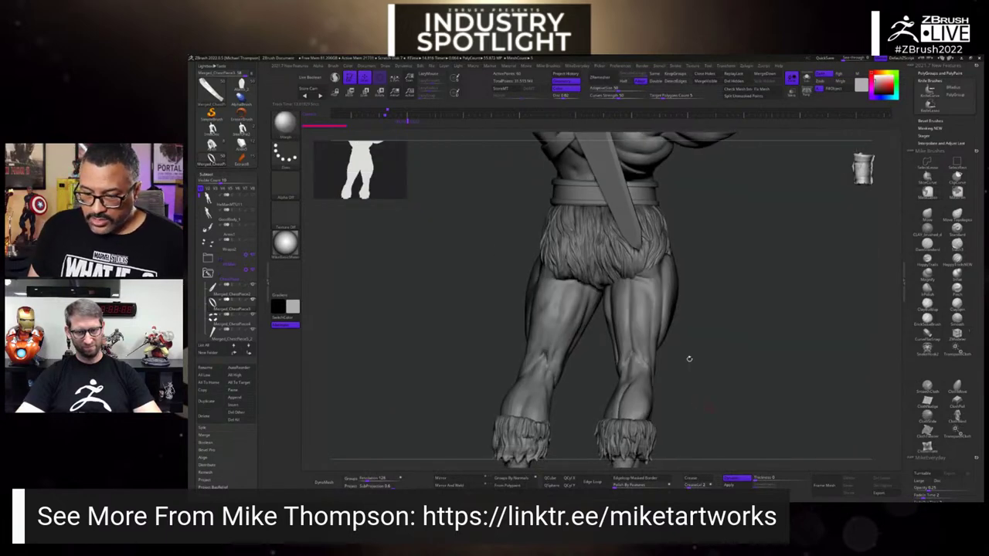
- Select the fur boot cuffs subtool and isolate it with Solo
{"action": "left_click_drag", "start_coordinate": [690, 358], "coordinate": [607, 392], "text": "alt"}
{"action": "left_click", "coordinate": [522, 354], "text": "alt"}
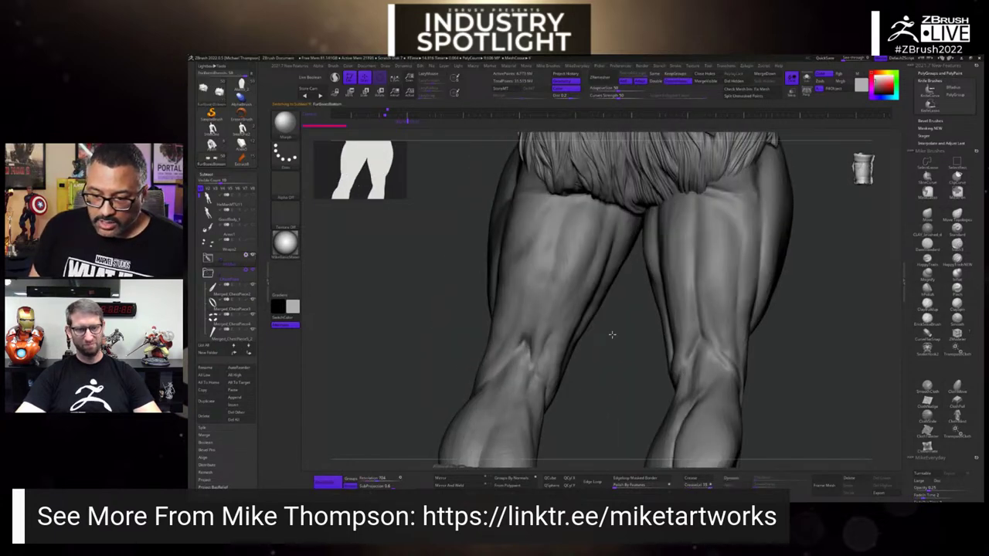
{"action": "left_click_drag", "start_coordinate": [612, 334], "coordinate": [561, 344], "text": "alt"}
{"action": "left_click", "coordinate": [806, 78]}
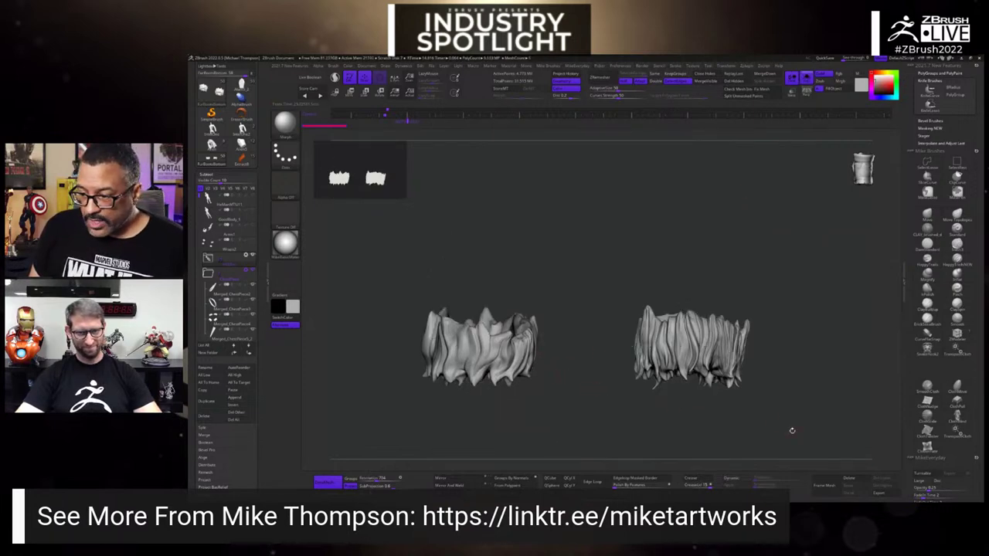
- Carve fine strand grooves into the more detailed fur boot cuff with the DamStandard brush at an adjusted draw size
{"action": "left_click_drag", "start_coordinate": [761, 378], "coordinate": [724, 418]}
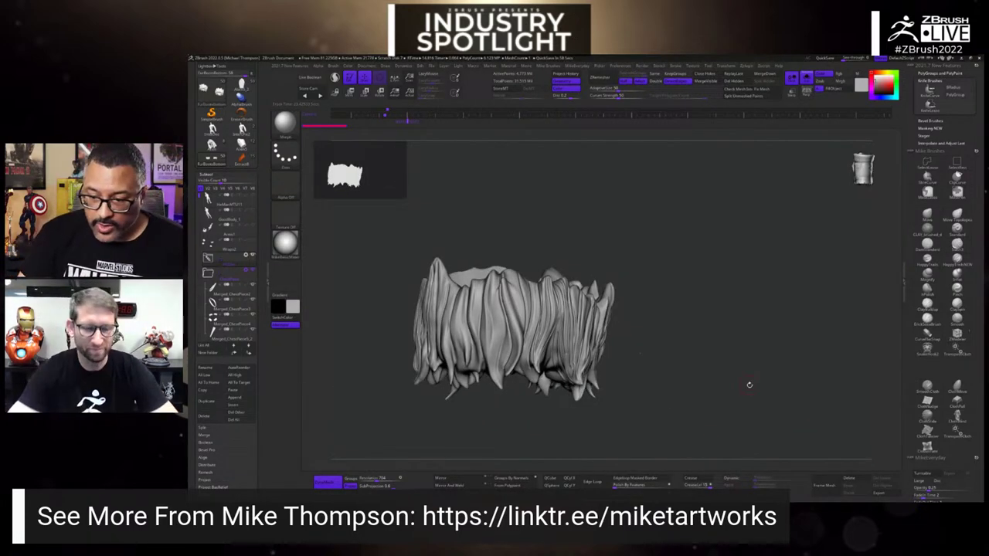
{"action": "mouse_move", "coordinate": [749, 384]}
{"action": "left_mouse_down"}
{"action": "mouse_move", "coordinate": [741, 387]}
{"action": "mouse_move", "coordinate": [751, 386]}
{"action": "left_mouse_up"}
{"action": "left_click", "coordinate": [927, 245]}
{"action": "key", "text": "s"}
{"action": "left_click", "coordinate": [676, 363]}
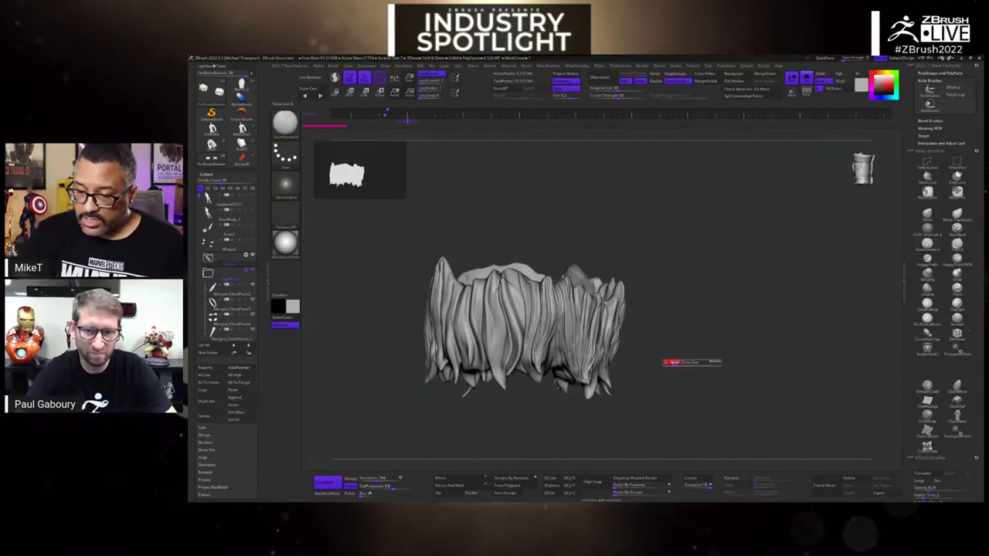
{"action": "left_click_drag", "start_coordinate": [674, 363], "coordinate": [608, 335]}
{"action": "key", "text": "s"}
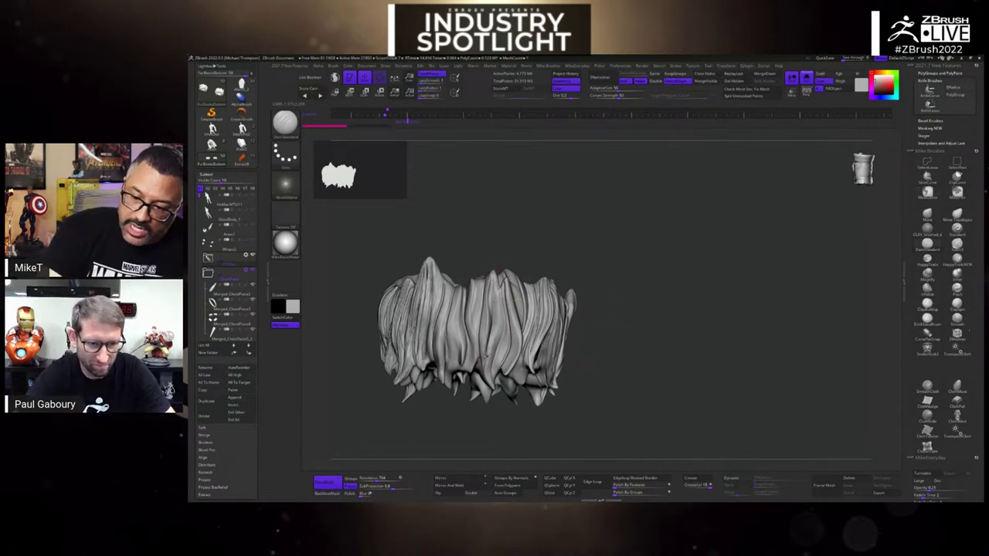
{"action": "left_click_drag", "start_coordinate": [683, 381], "coordinate": [752, 400]}
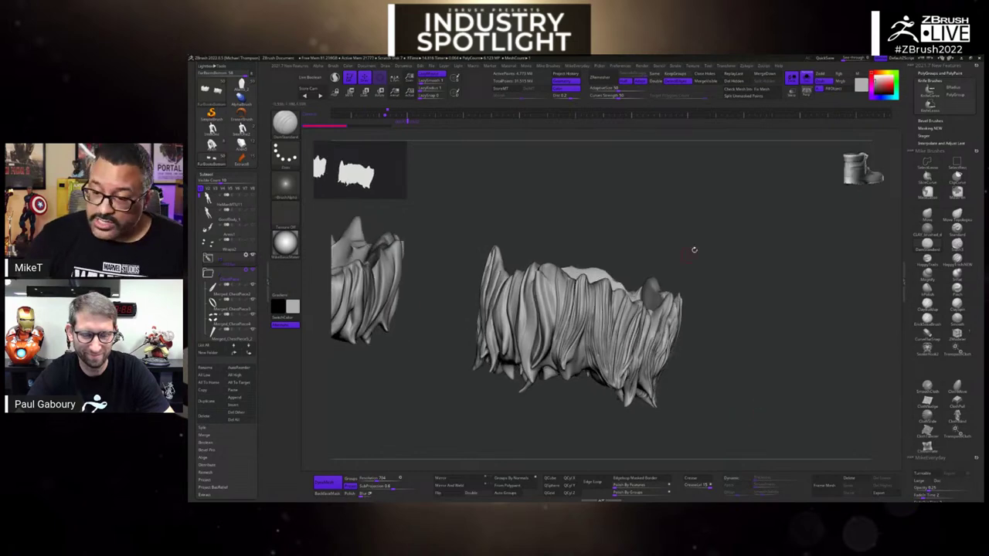
- Hide the other boot cuff so only the more detailed one stays visible, and turn on Sculptris Pro
{"action": "left_click_drag", "start_coordinate": [694, 249], "coordinate": [739, 252]}
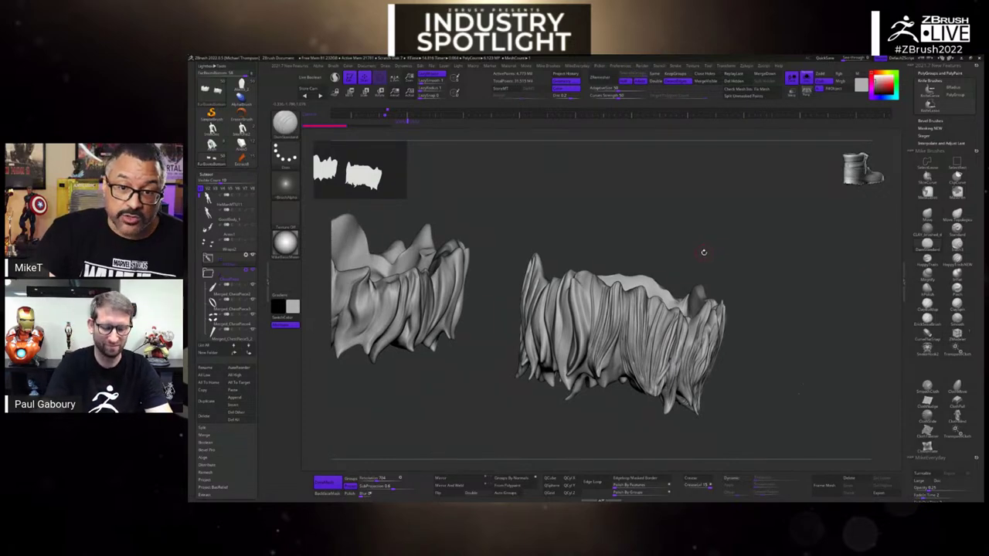
{"action": "mouse_move", "coordinate": [788, 344]}
{"action": "left_mouse_down"}
{"action": "mouse_move", "coordinate": [792, 354]}
{"action": "mouse_move", "coordinate": [781, 352]}
{"action": "left_mouse_up"}
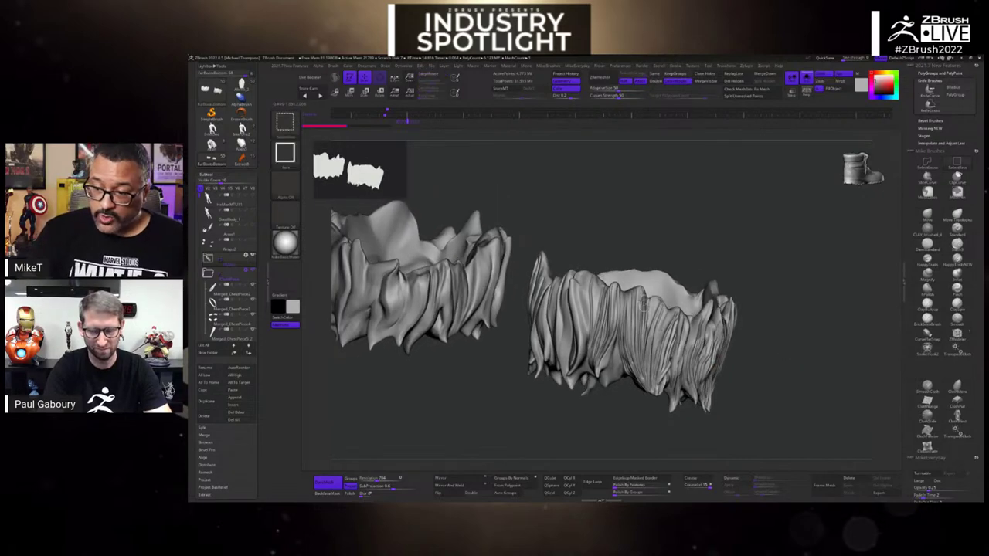
{"action": "mouse_move", "coordinate": [529, 232]}
{"action": "left_mouse_down", "text": "ctrl+shift"}
{"action": "mouse_move", "coordinate": [531, 412]}
{"action": "mouse_move", "coordinate": [649, 432]}
{"action": "mouse_move", "coordinate": [624, 433]}
{"action": "mouse_move", "coordinate": [682, 433]}
{"action": "mouse_move", "coordinate": [719, 408]}
{"action": "left_mouse_up", "text": "ctrl+shift"}
{"action": "left_click", "coordinate": [334, 78]}
{"action": "left_click_drag", "start_coordinate": [723, 360], "coordinate": [723, 351]}
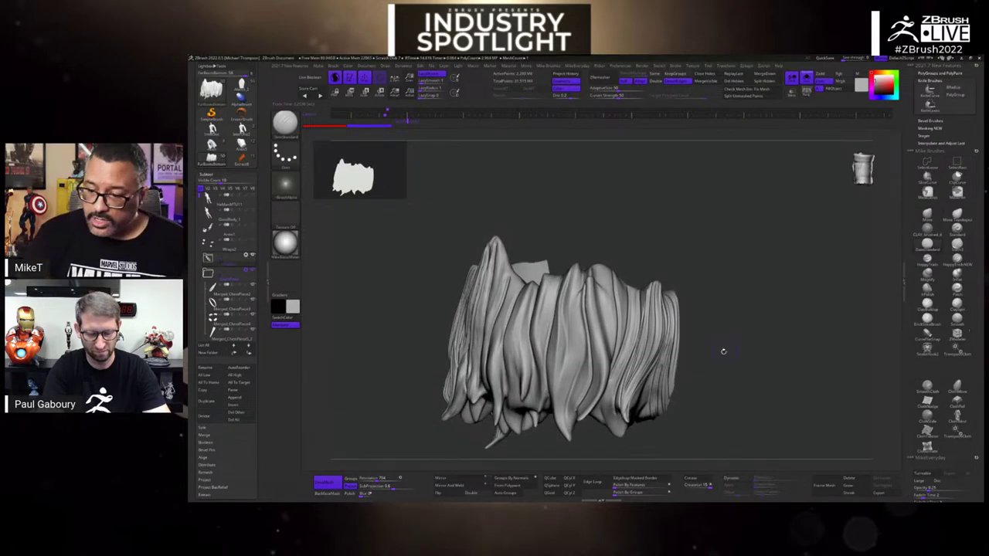
- Carve a groove down the cuff's middle locks with DamStandard, check the fur on the full leg, and isolate it again
{"action": "left_click_drag", "start_coordinate": [796, 365], "coordinate": [724, 359]}
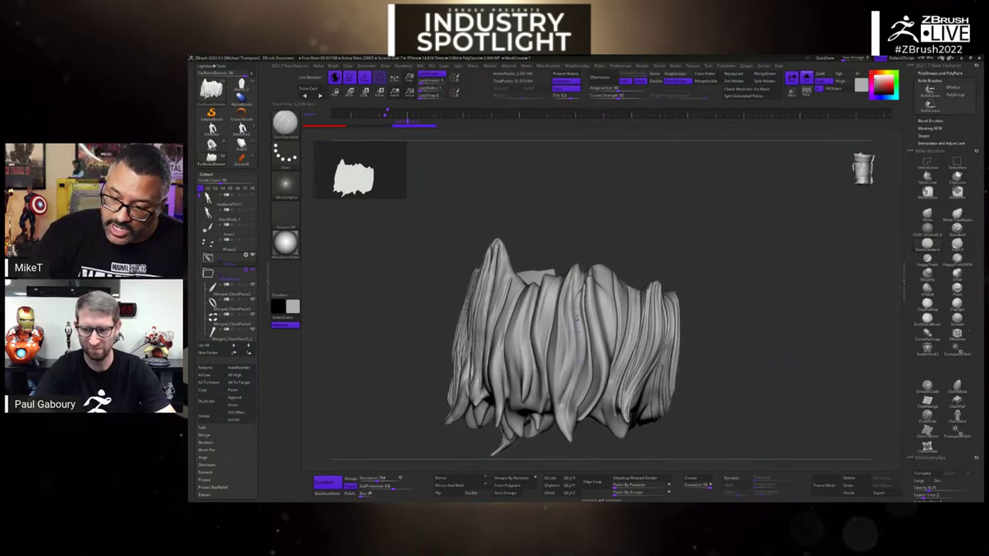
{"action": "left_click_drag", "start_coordinate": [576, 355], "coordinate": [569, 391]}
{"action": "mouse_move", "coordinate": [745, 380]}
{"action": "left_mouse_down"}
{"action": "mouse_move", "coordinate": [760, 384]}
{"action": "mouse_move", "coordinate": [749, 388]}
{"action": "mouse_move", "coordinate": [786, 381]}
{"action": "mouse_move", "coordinate": [762, 389]}
{"action": "mouse_move", "coordinate": [772, 353]}
{"action": "left_mouse_up"}
{"action": "left_click", "coordinate": [806, 79]}
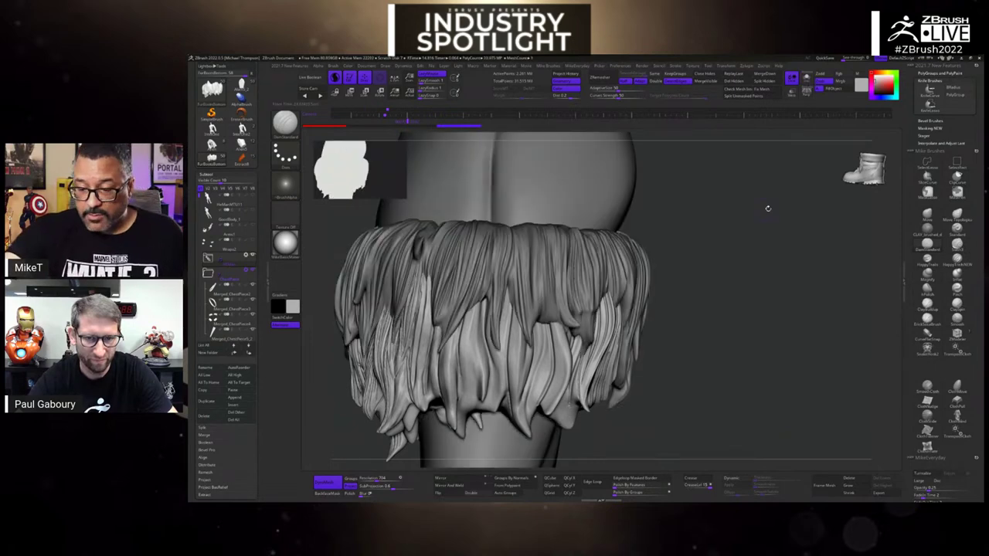
{"action": "mouse_move", "coordinate": [777, 397]}
{"action": "left_mouse_down"}
{"action": "mouse_move", "coordinate": [765, 408]}
{"action": "mouse_move", "coordinate": [792, 395]}
{"action": "mouse_move", "coordinate": [745, 404]}
{"action": "mouse_move", "coordinate": [694, 373]}
{"action": "mouse_move", "coordinate": [803, 367]}
{"action": "mouse_move", "coordinate": [765, 364]}
{"action": "left_mouse_up"}
{"action": "left_click", "coordinate": [806, 80]}
{"action": "key", "text": "s"}
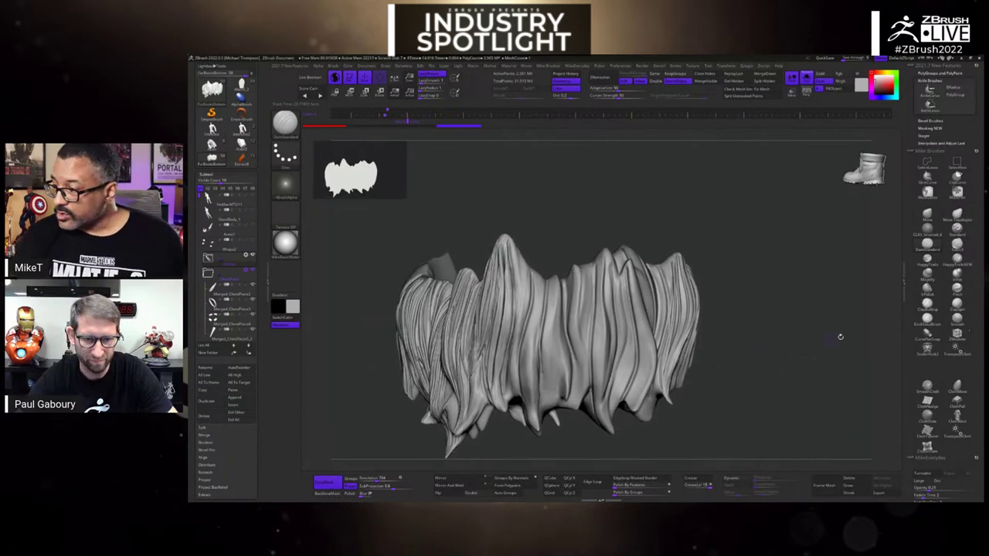
- Carve thin strand lines down the locks at the cuff's middle with the HappyTrails brush, adjusting the draw size between strokes
{"action": "left_click", "coordinate": [959, 246]}
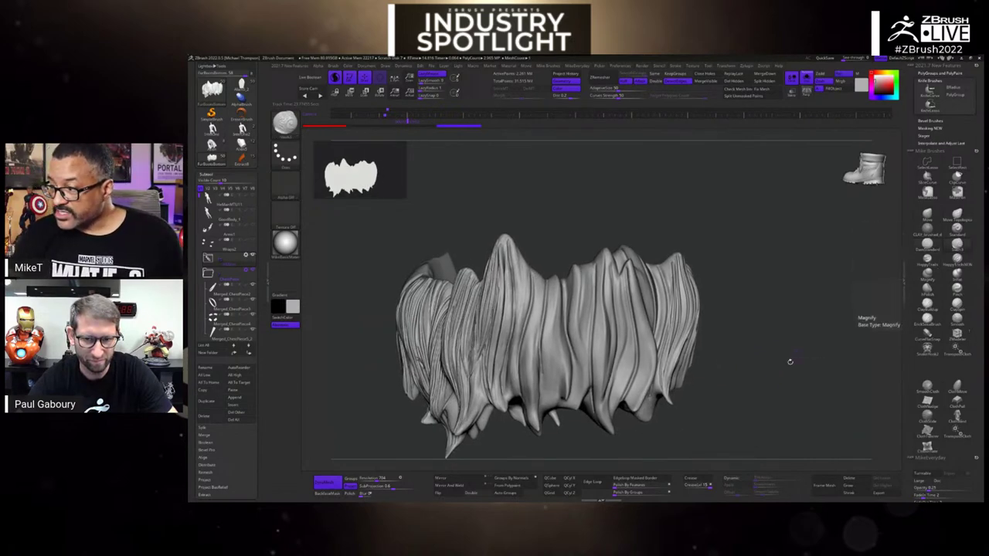
{"action": "left_click_drag", "start_coordinate": [768, 377], "coordinate": [775, 380]}
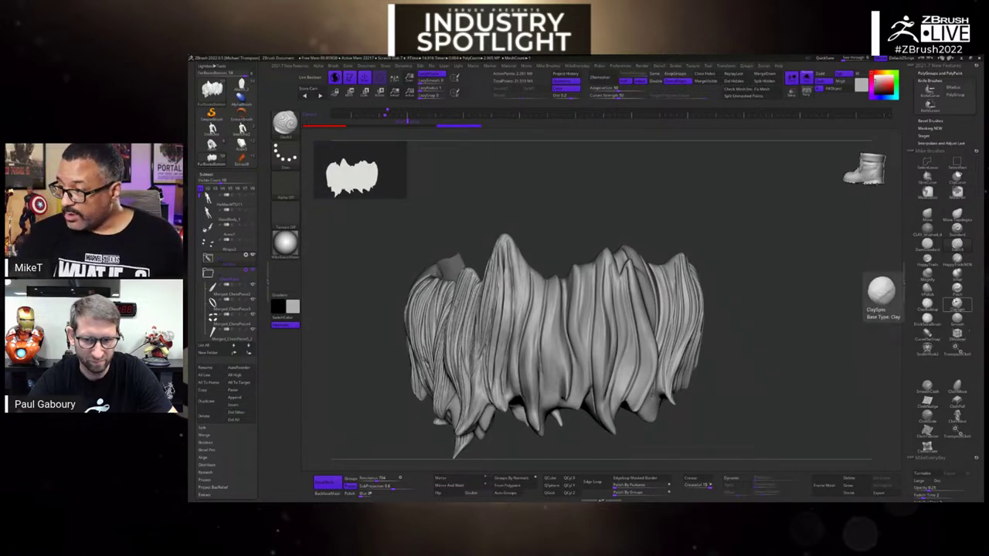
{"action": "left_click", "coordinate": [927, 263]}
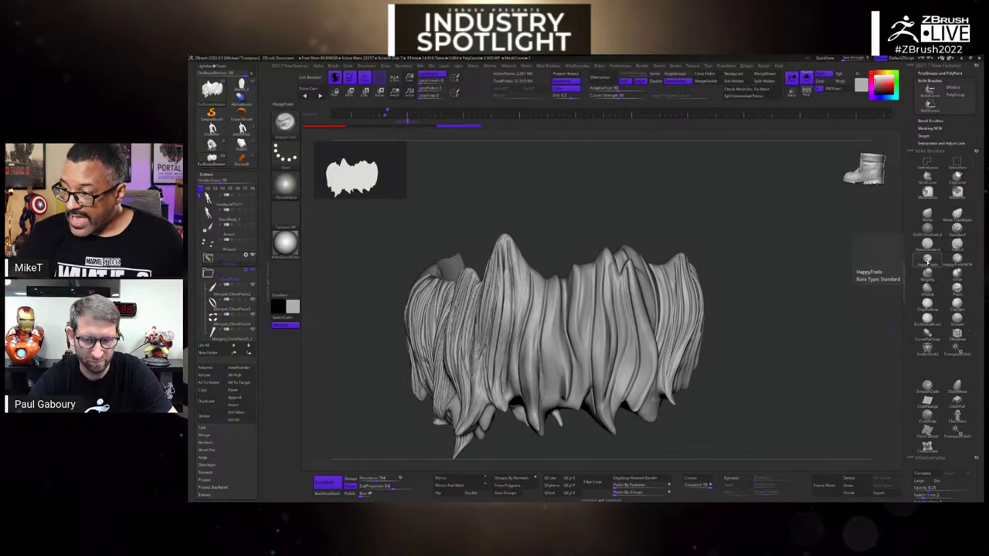
{"action": "left_click_drag", "start_coordinate": [720, 401], "coordinate": [734, 402]}
{"action": "key", "text": "s"}
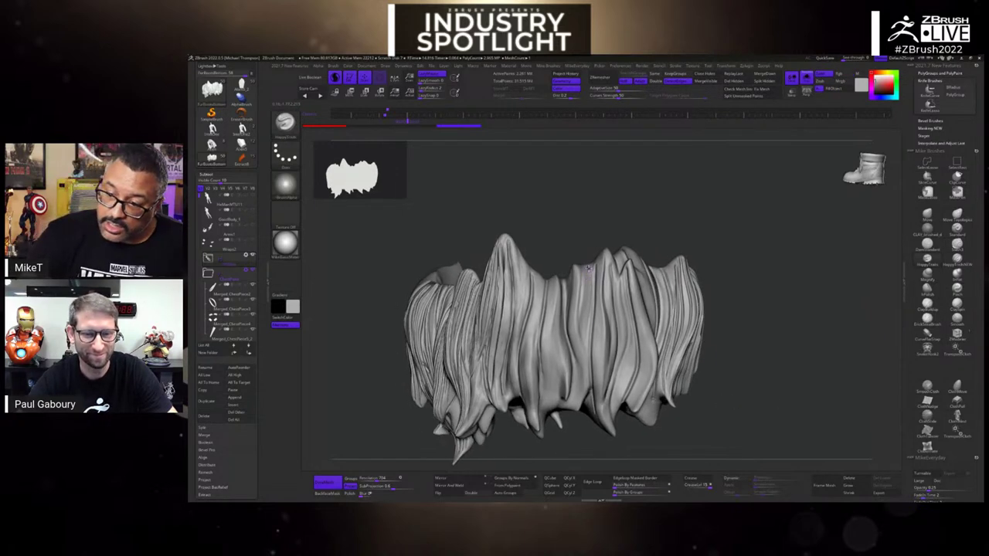
{"action": "left_click_drag", "start_coordinate": [589, 267], "coordinate": [581, 368]}
{"action": "key", "text": "s"}
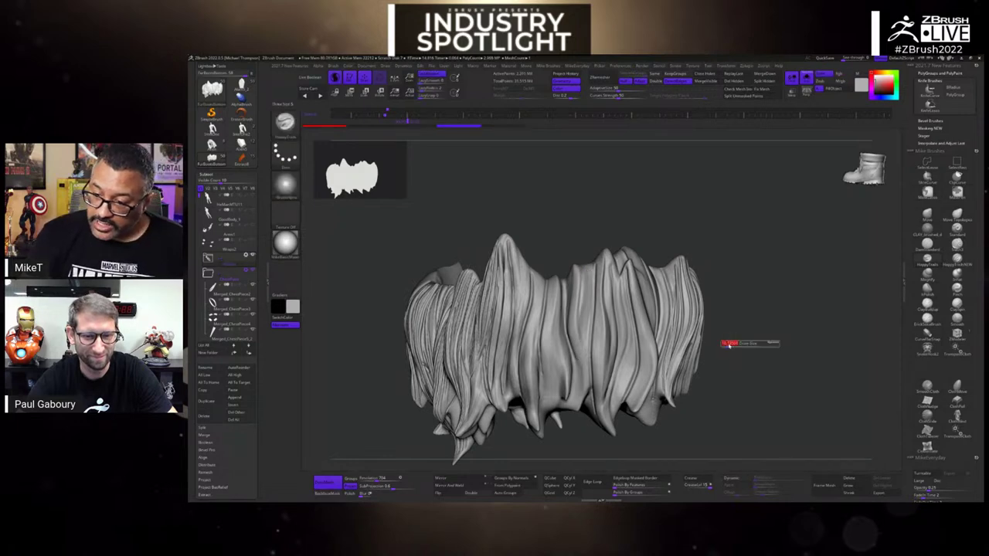
{"action": "left_click_drag", "start_coordinate": [587, 266], "coordinate": [581, 377]}
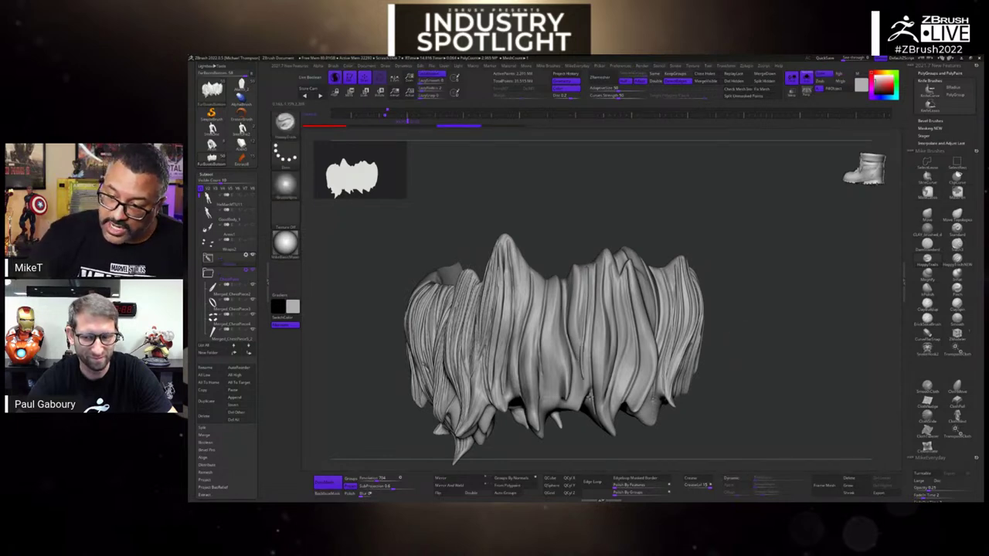
{"action": "left_click_drag", "start_coordinate": [764, 347], "coordinate": [775, 346]}
{"action": "left_click_drag", "start_coordinate": [583, 267], "coordinate": [599, 364]}
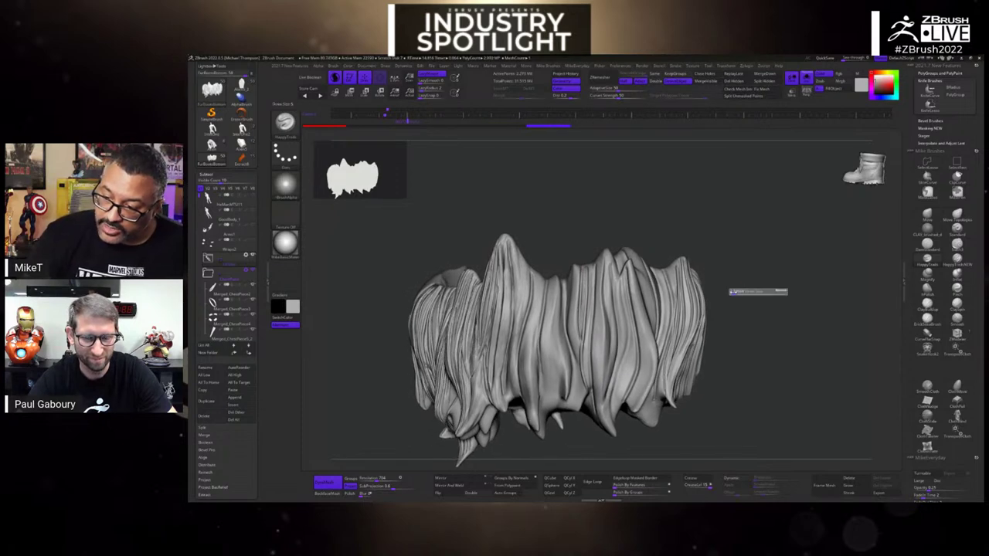
- Unhide the second boot cuff and turn off Solo to show both cuffs on the legs
{"action": "mouse_move", "coordinate": [773, 337]}
{"action": "left_mouse_down"}
{"action": "mouse_move", "coordinate": [801, 349]}
{"action": "mouse_move", "coordinate": [720, 373]}
{"action": "mouse_move", "coordinate": [780, 360]}
{"action": "mouse_move", "coordinate": [780, 371]}
{"action": "mouse_move", "coordinate": [790, 377]}
{"action": "mouse_move", "coordinate": [790, 362]}
{"action": "mouse_move", "coordinate": [829, 394]}
{"action": "mouse_move", "coordinate": [802, 429]}
{"action": "mouse_move", "coordinate": [803, 410]}
{"action": "mouse_move", "coordinate": [742, 427]}
{"action": "mouse_move", "coordinate": [779, 425]}
{"action": "mouse_move", "coordinate": [705, 432]}
{"action": "left_mouse_up"}
{"action": "key", "text": "ctrl+shift"}
{"action": "left_click", "coordinate": [789, 371], "text": "ctrl+shift"}
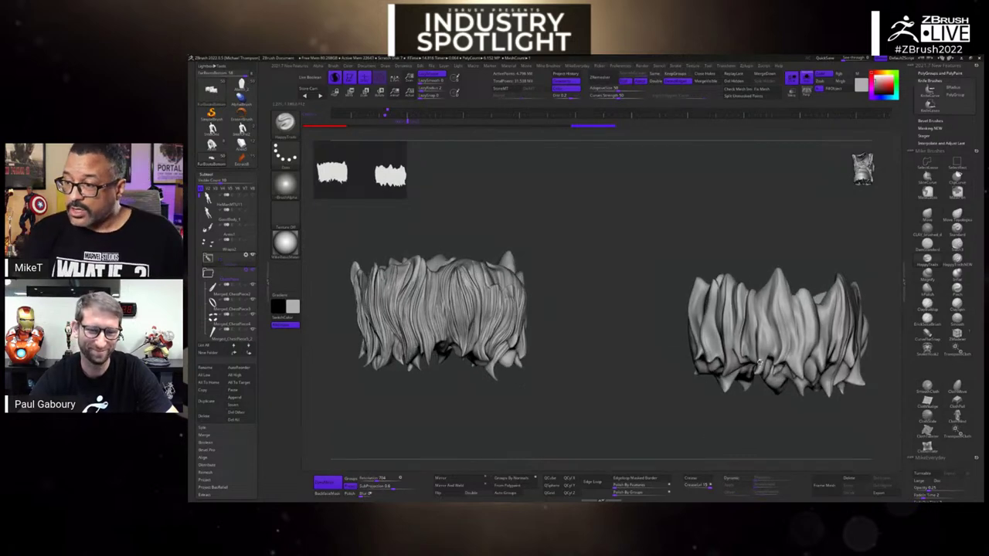
{"action": "left_click", "coordinate": [807, 78]}
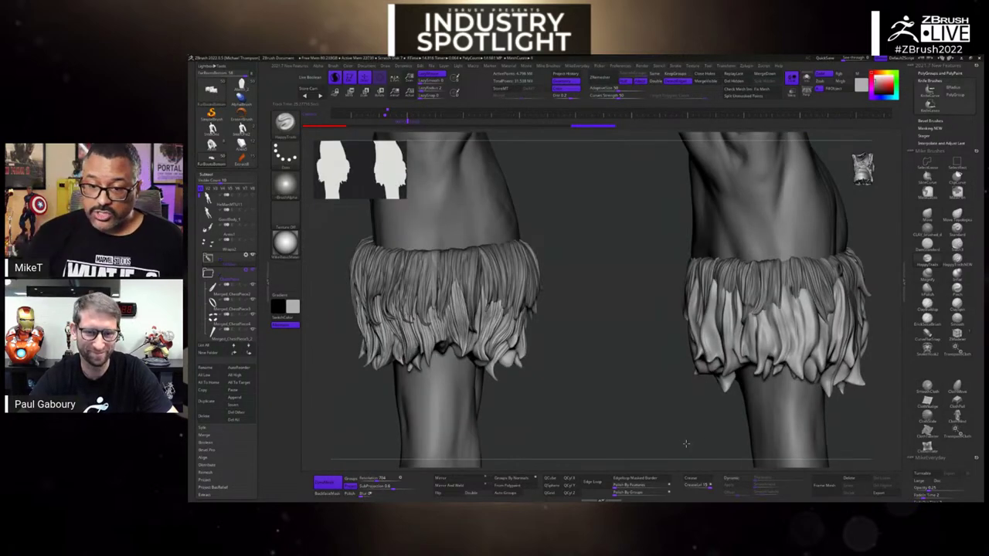
- Adjust the shape of the fur cuff on the figure's forward leg with the Move brush
{"action": "left_click_drag", "start_coordinate": [677, 430], "coordinate": [765, 348], "text": "alt"}
{"action": "left_click_drag", "start_coordinate": [771, 398], "coordinate": [782, 465], "text": "alt"}
{"action": "left_click_drag", "start_coordinate": [748, 402], "coordinate": [746, 411]}
{"action": "left_click", "coordinate": [927, 217]}
{"action": "key", "text": "s"}
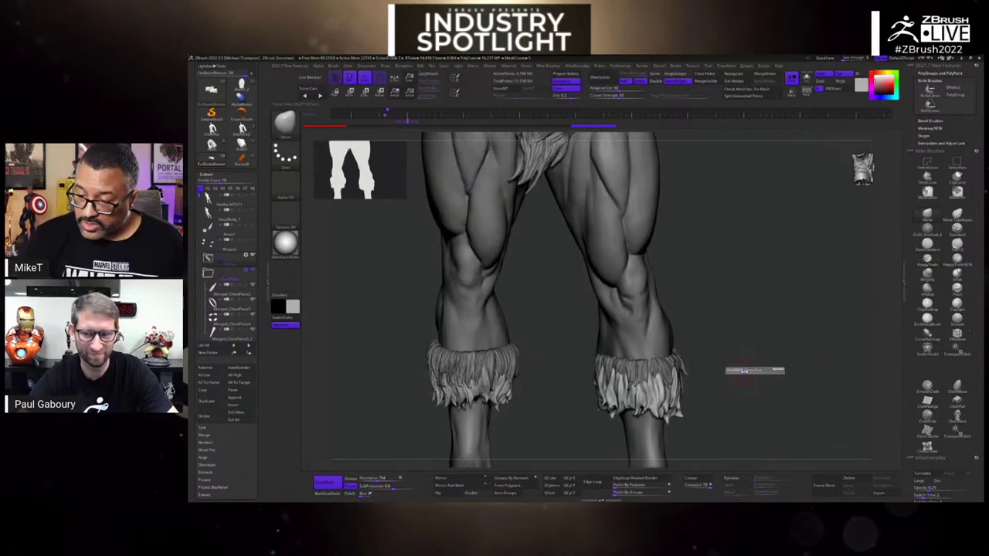
{"action": "mouse_move", "coordinate": [655, 377]}
{"action": "left_mouse_down"}
{"action": "mouse_move", "coordinate": [659, 384]}
{"action": "mouse_move", "coordinate": [615, 382]}
{"action": "left_mouse_up"}
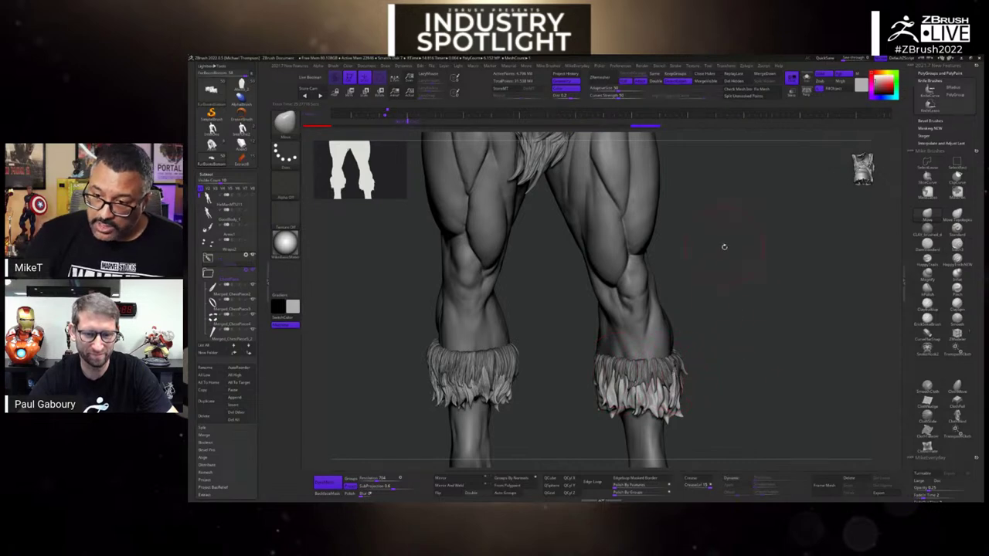
- Examine the fur loincloth below the belt from the front and the back
{"action": "left_click_drag", "start_coordinate": [724, 247], "coordinate": [747, 454], "text": "alt"}
{"action": "left_click_drag", "start_coordinate": [731, 334], "coordinate": [577, 290]}
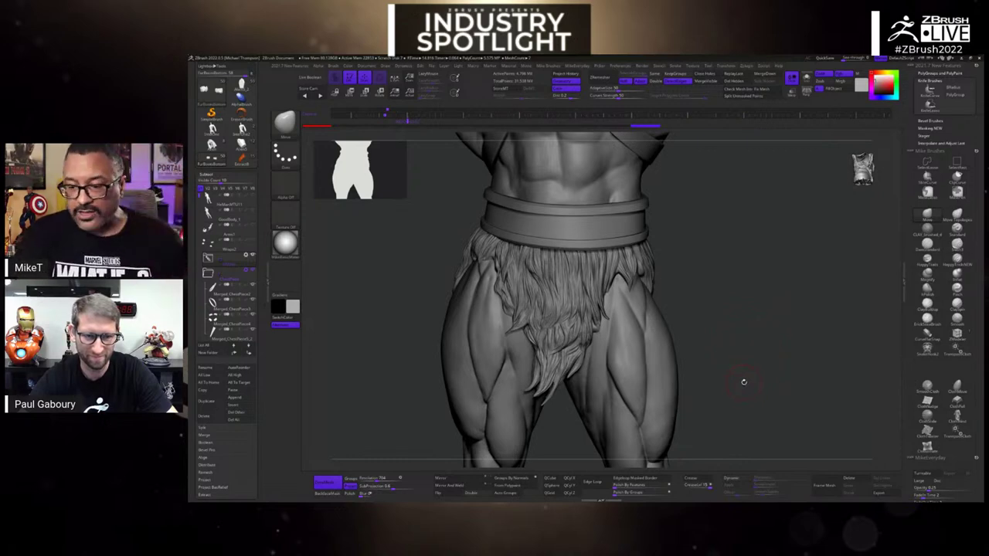
{"action": "mouse_move", "coordinate": [748, 388]}
{"action": "left_mouse_down"}
{"action": "mouse_move", "coordinate": [739, 396]}
{"action": "mouse_move", "coordinate": [757, 392]}
{"action": "mouse_move", "coordinate": [719, 385]}
{"action": "left_mouse_up"}
{"action": "mouse_move", "coordinate": [814, 383]}
{"action": "left_mouse_down", "text": "alt"}
{"action": "mouse_move", "coordinate": [755, 366]}
{"action": "mouse_move", "coordinate": [757, 388]}
{"action": "mouse_move", "coordinate": [739, 392]}
{"action": "mouse_move", "coordinate": [749, 346]}
{"action": "mouse_move", "coordinate": [740, 400]}
{"action": "mouse_move", "coordinate": [777, 351]}
{"action": "mouse_move", "coordinate": [757, 384]}
{"action": "mouse_move", "coordinate": [742, 381]}
{"action": "mouse_move", "coordinate": [749, 384]}
{"action": "left_mouse_up", "text": "alt"}
{"action": "key", "text": "s"}
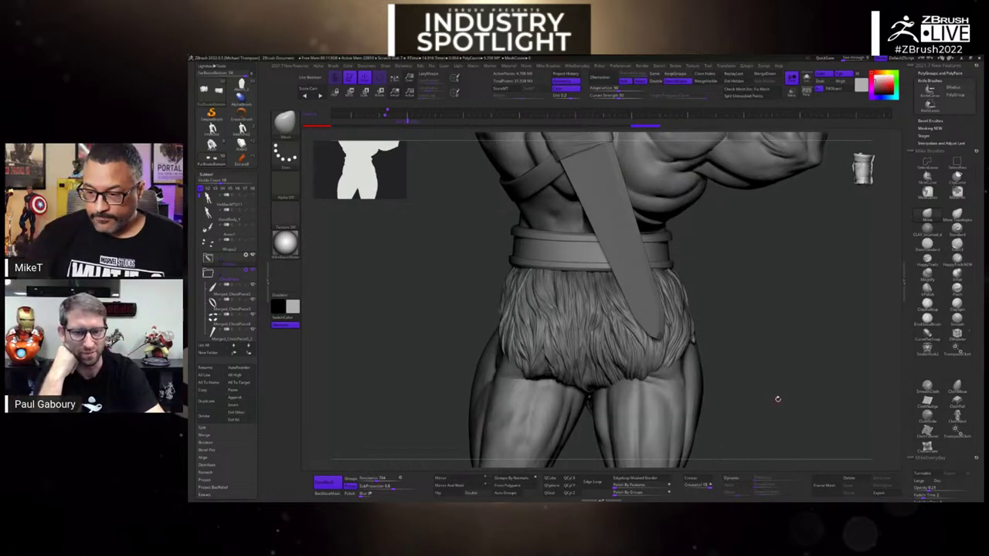
{"action": "left_click_drag", "start_coordinate": [772, 404], "coordinate": [777, 401]}
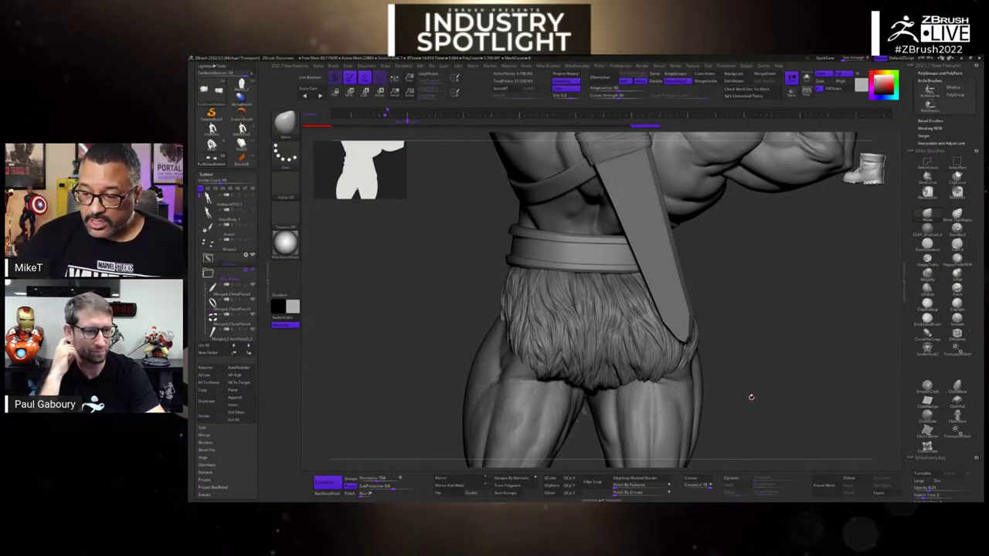
{"action": "left_click_drag", "start_coordinate": [762, 397], "coordinate": [761, 402]}
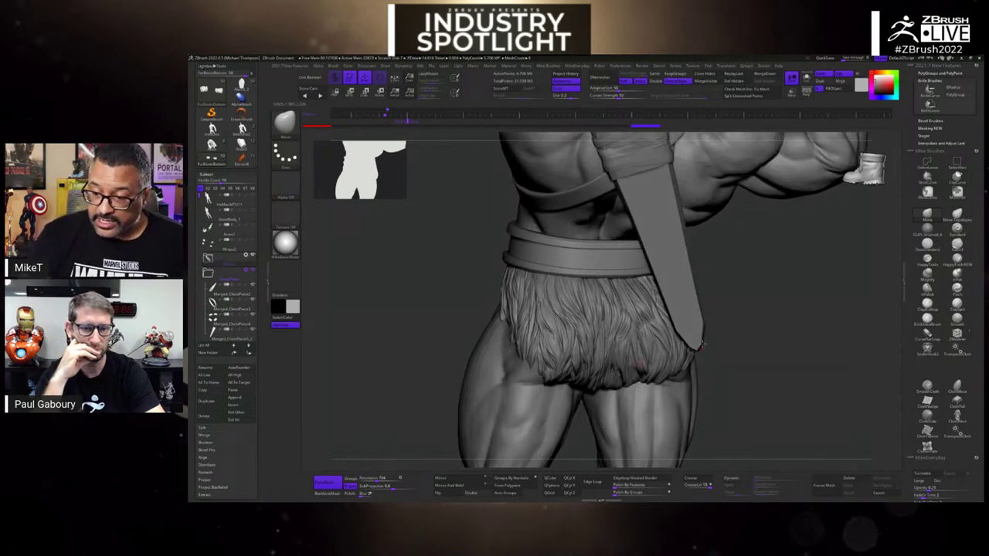
- Select the fur loincloth subtool, isolate it with Solo, and remove its red display colour
{"action": "key", "text": "space"}
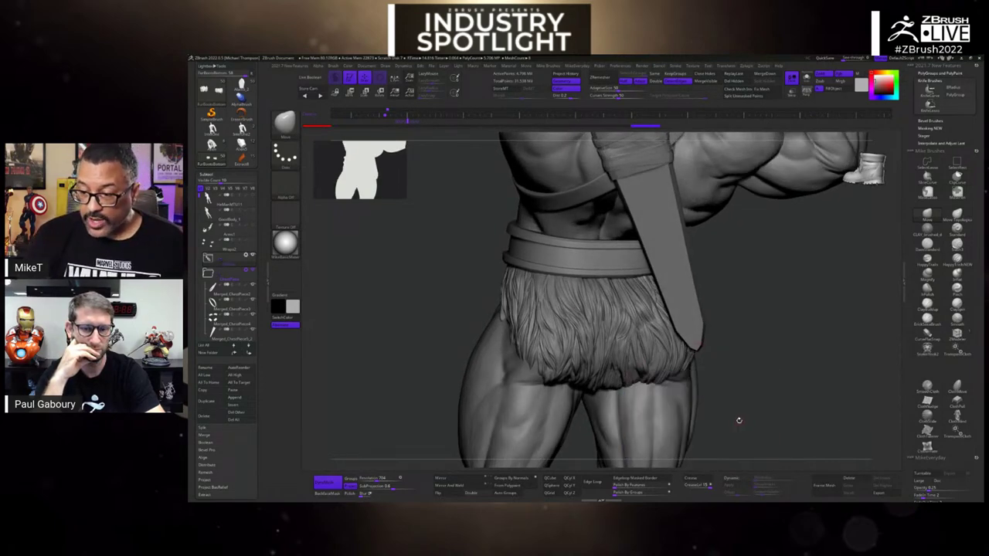
{"action": "left_click", "coordinate": [661, 364], "text": "alt"}
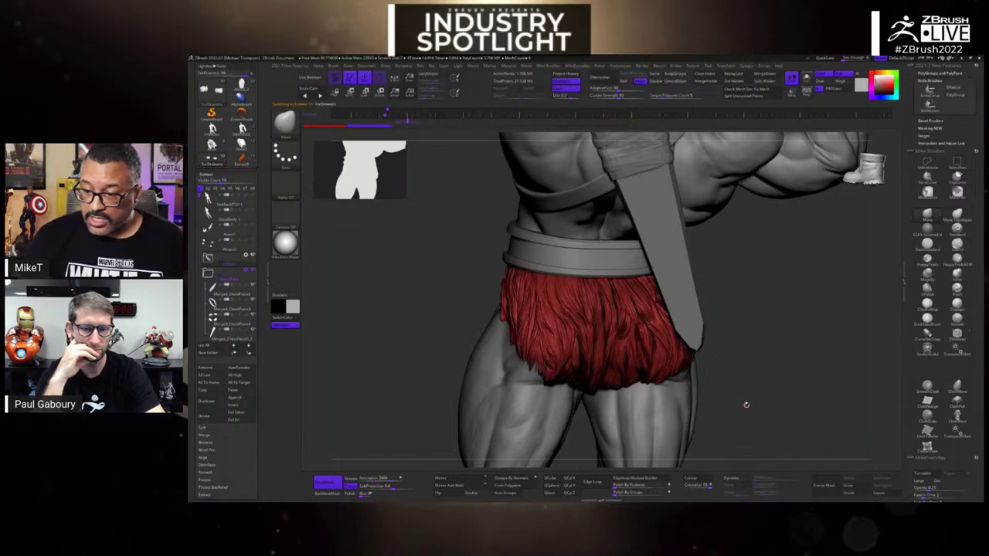
{"action": "left_click_drag", "start_coordinate": [751, 405], "coordinate": [757, 390], "text": "alt"}
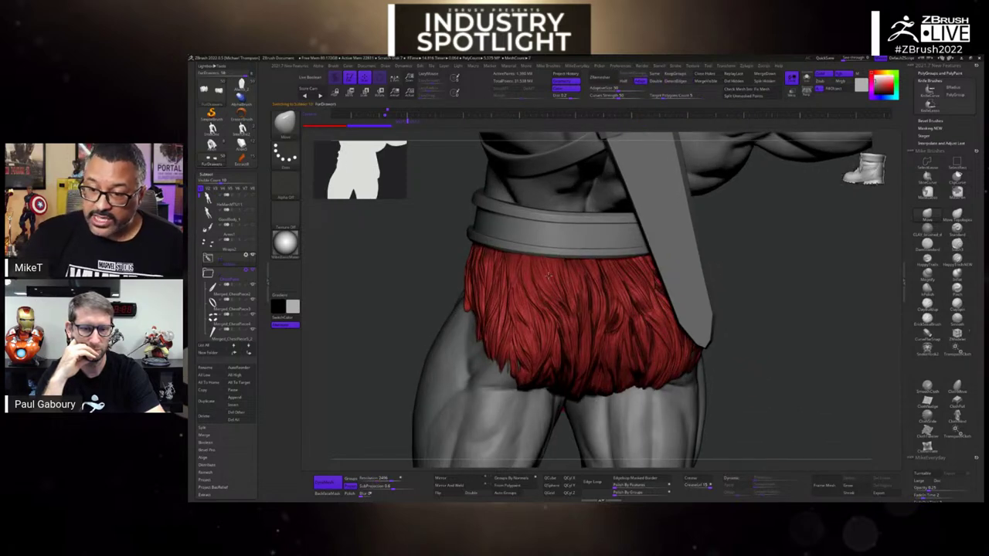
{"action": "left_click", "coordinate": [806, 80]}
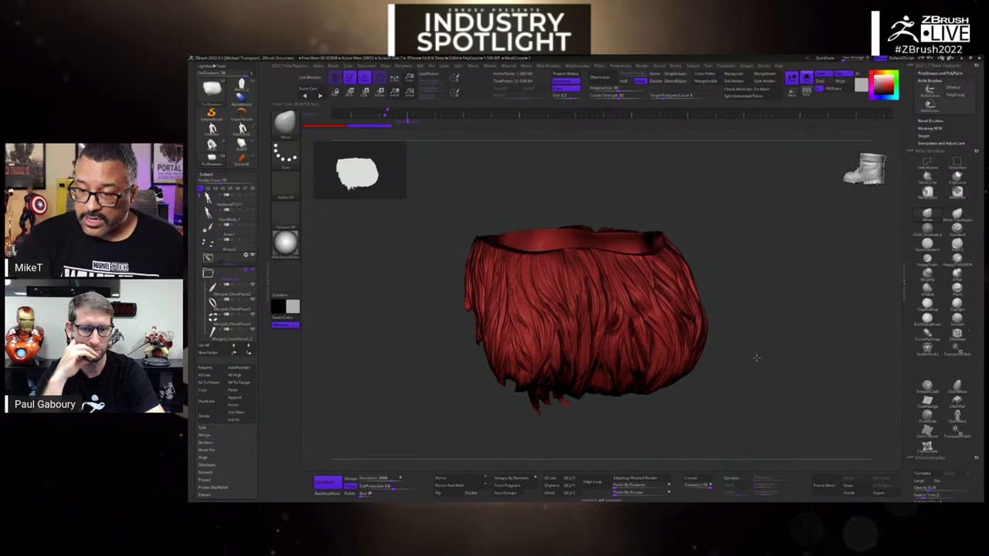
{"action": "key", "text": "space"}
{"action": "left_click", "coordinate": [746, 454]}
{"action": "left_click_drag", "start_coordinate": [762, 397], "coordinate": [763, 385]}
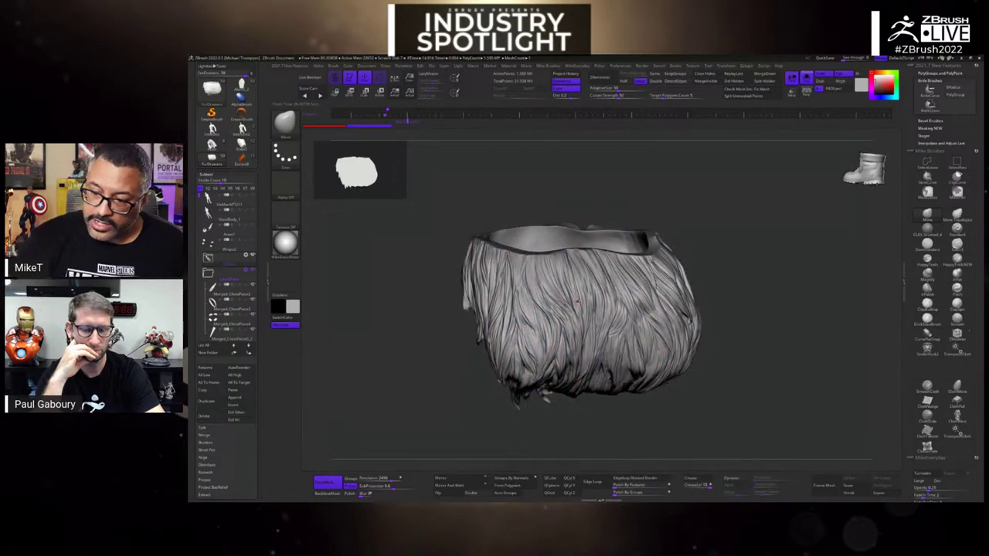
- Mask one curved lock of fur on the loincloth and clear the stray mask inside the waist opening with a lasso
{"action": "mouse_move", "coordinate": [529, 260]}
{"action": "left_mouse_down"}
{"action": "mouse_move", "coordinate": [576, 373]}
{"action": "mouse_move", "coordinate": [530, 252]}
{"action": "left_mouse_up"}
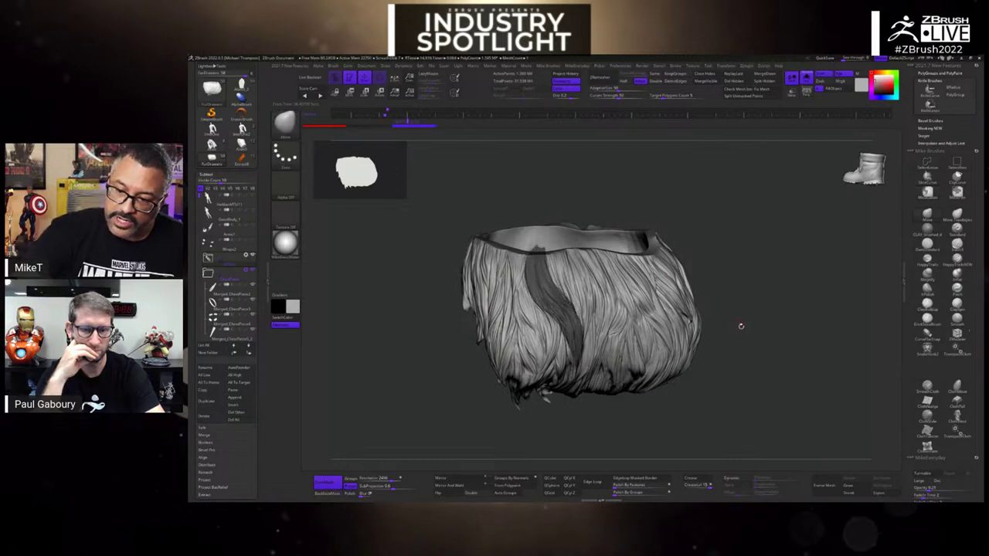
{"action": "mouse_move", "coordinate": [742, 327]}
{"action": "left_mouse_down"}
{"action": "mouse_move", "coordinate": [763, 361]}
{"action": "mouse_move", "coordinate": [754, 396]}
{"action": "left_mouse_up"}
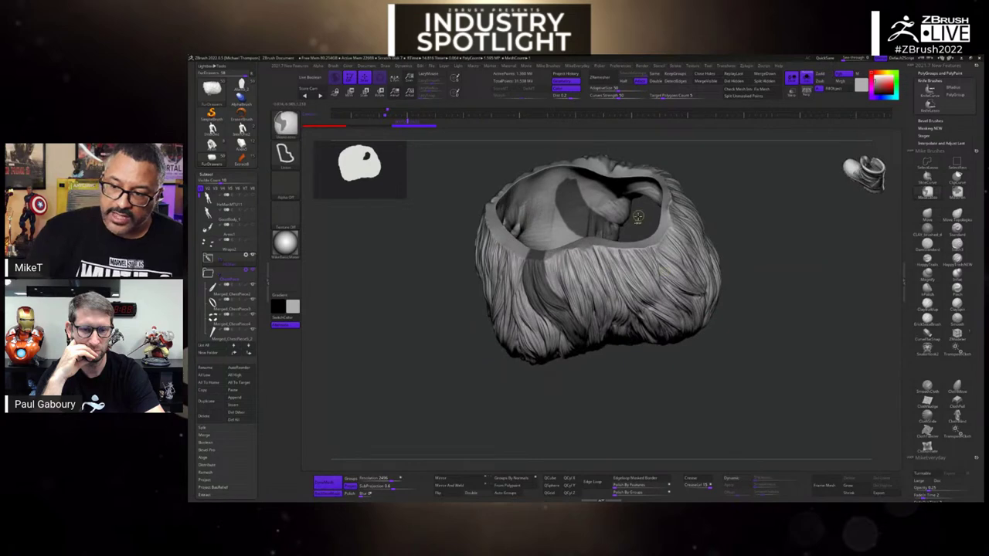
{"action": "left_click_drag", "start_coordinate": [638, 217], "coordinate": [557, 153], "text": "ctrl+alt"}
{"action": "left_click_drag", "start_coordinate": [751, 371], "coordinate": [734, 369], "text": "shift"}
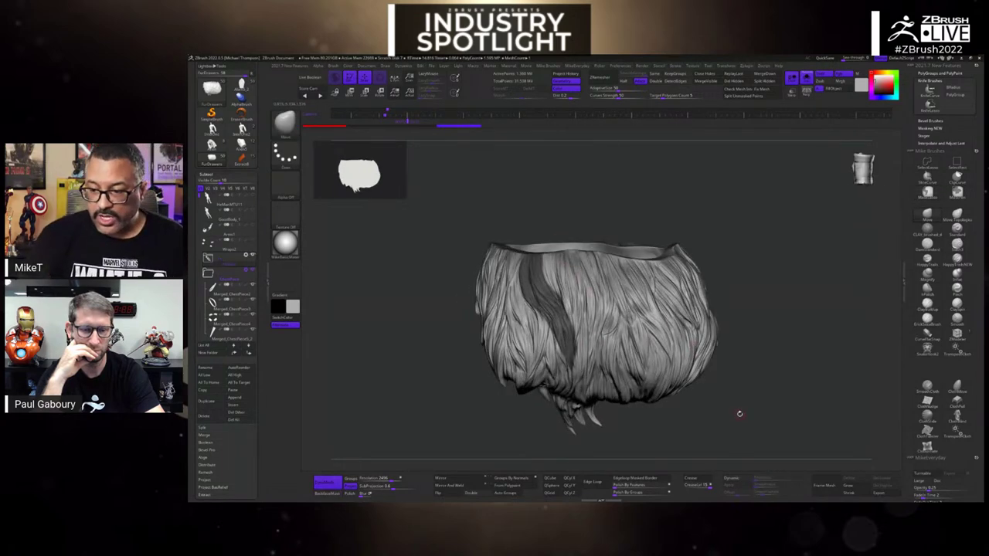
{"action": "left_click_drag", "start_coordinate": [740, 415], "coordinate": [768, 394]}
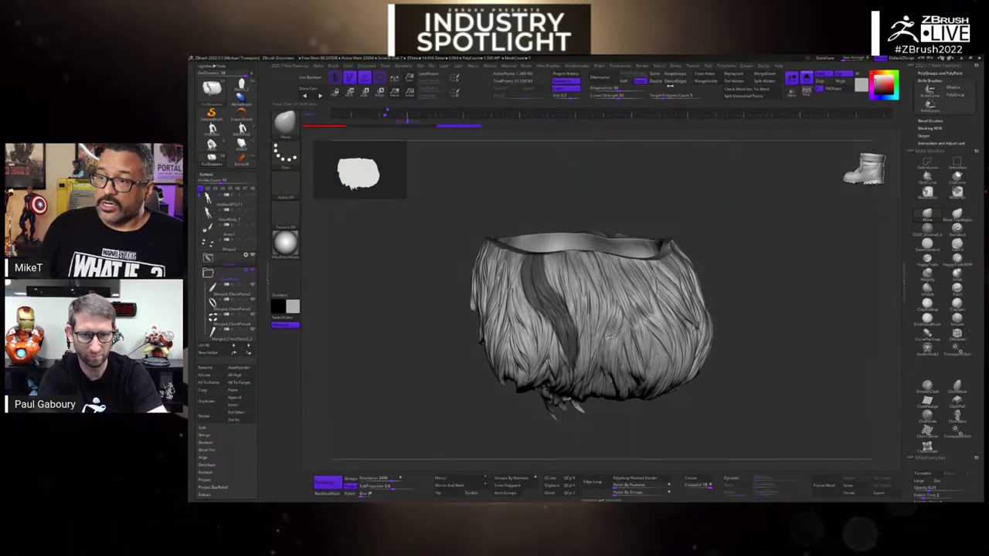
{"action": "left_click_drag", "start_coordinate": [709, 89], "coordinate": [670, 88], "text": "ctrl"}
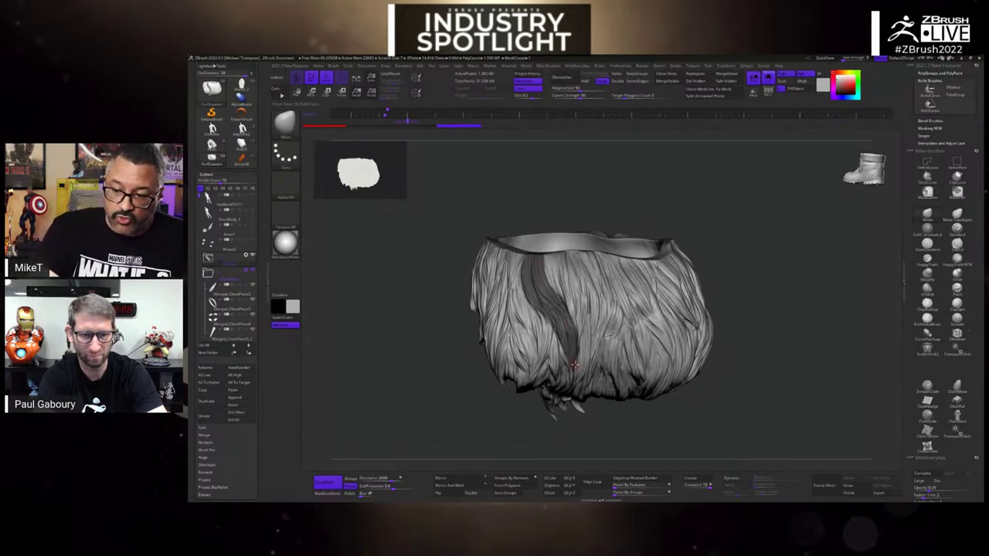
- Check the isolated fur loincloth from several angles and turn off Solo to bring back the whole figure
{"action": "mouse_move", "coordinate": [706, 382]}
{"action": "left_mouse_down"}
{"action": "mouse_move", "coordinate": [729, 411]}
{"action": "mouse_move", "coordinate": [722, 387]}
{"action": "left_mouse_up"}
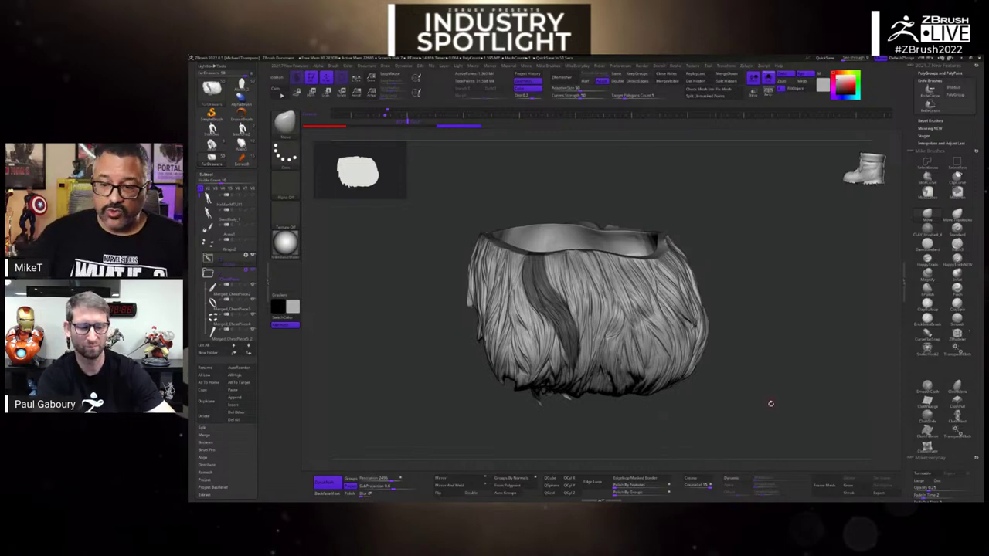
{"action": "mouse_move", "coordinate": [771, 404]}
{"action": "left_mouse_down"}
{"action": "mouse_move", "coordinate": [783, 405]}
{"action": "mouse_move", "coordinate": [774, 415]}
{"action": "mouse_move", "coordinate": [801, 398]}
{"action": "mouse_move", "coordinate": [800, 411]}
{"action": "mouse_move", "coordinate": [793, 391]}
{"action": "mouse_move", "coordinate": [776, 409]}
{"action": "mouse_move", "coordinate": [799, 401]}
{"action": "mouse_move", "coordinate": [768, 395]}
{"action": "mouse_move", "coordinate": [787, 415]}
{"action": "left_mouse_up"}
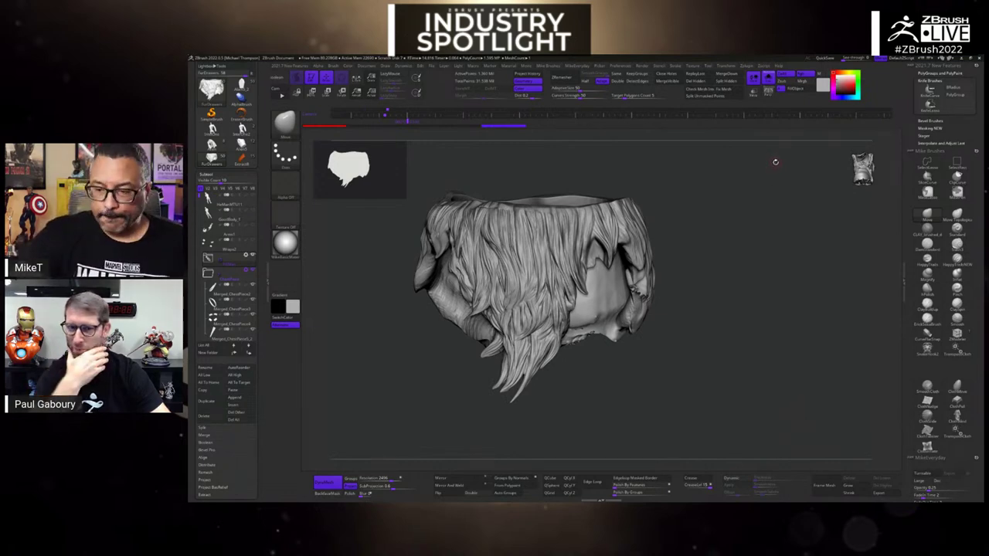
{"action": "left_click", "coordinate": [769, 79]}
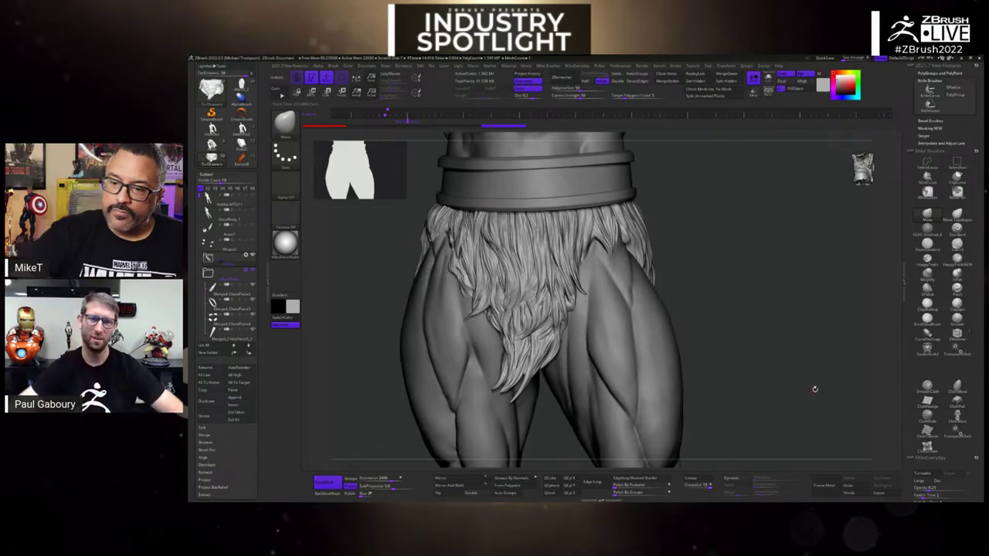
{"action": "left_click_drag", "start_coordinate": [815, 389], "coordinate": [847, 401]}
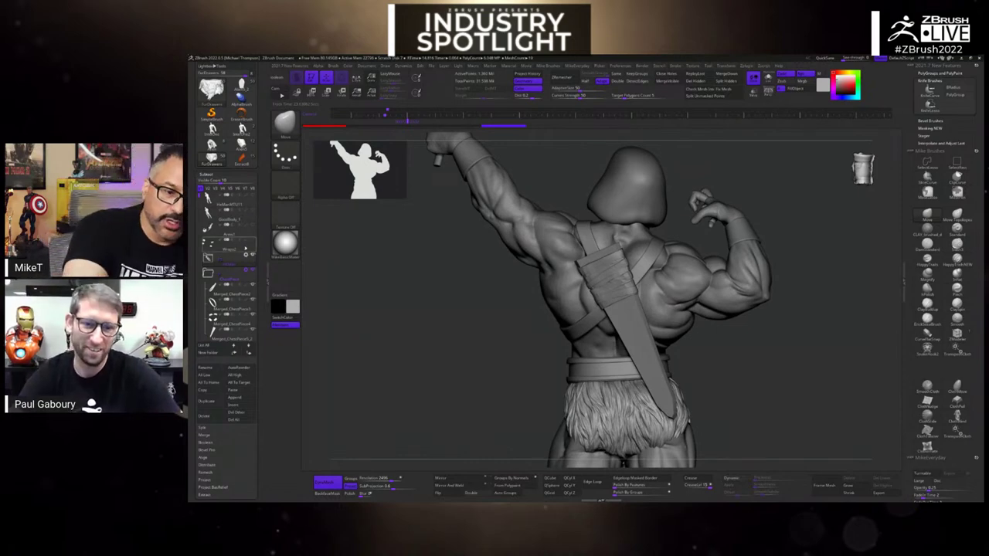
- Collapse the ChestPiece folder and show the hidden folders holding the curved base support and the big cat
{"action": "left_click", "coordinate": [207, 273]}
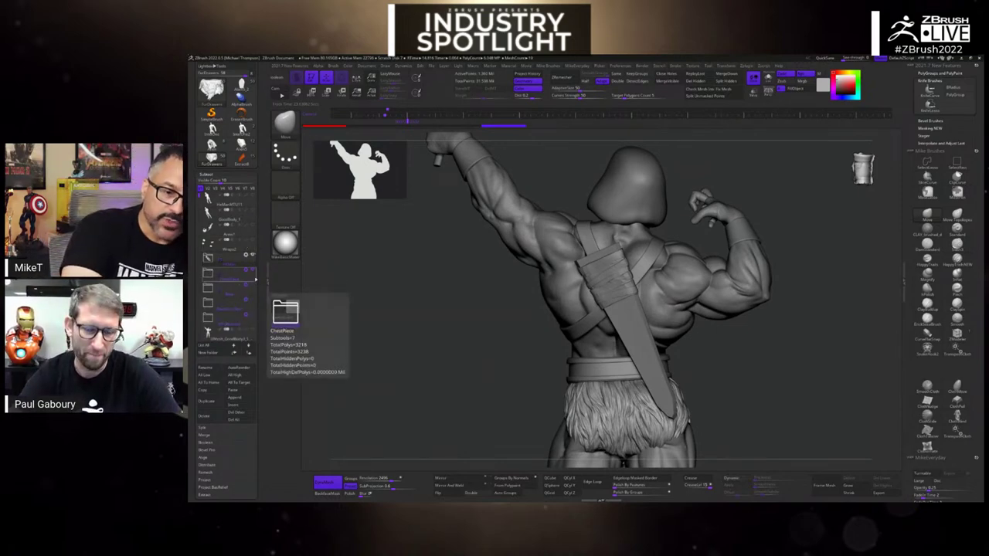
{"action": "left_click", "coordinate": [256, 287]}
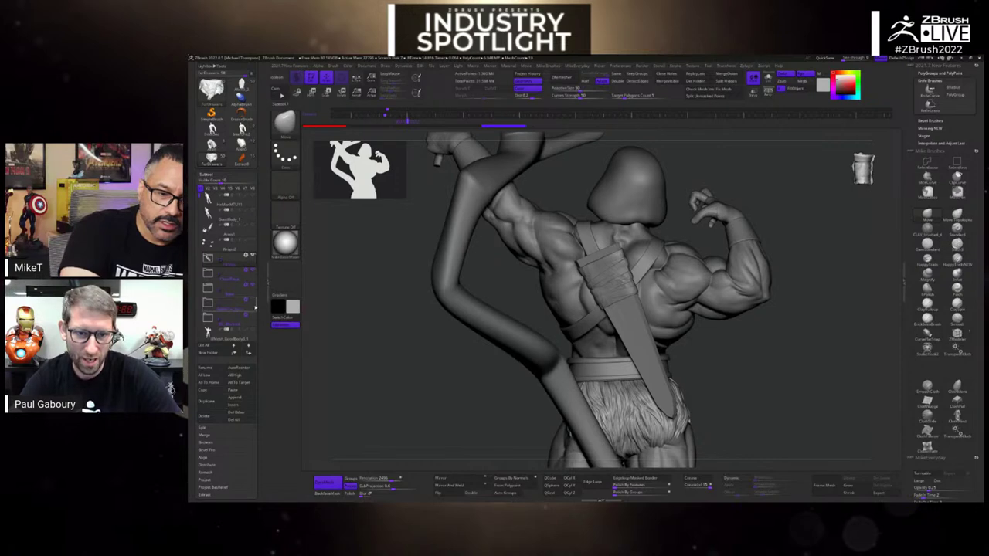
{"action": "left_click", "coordinate": [253, 302]}
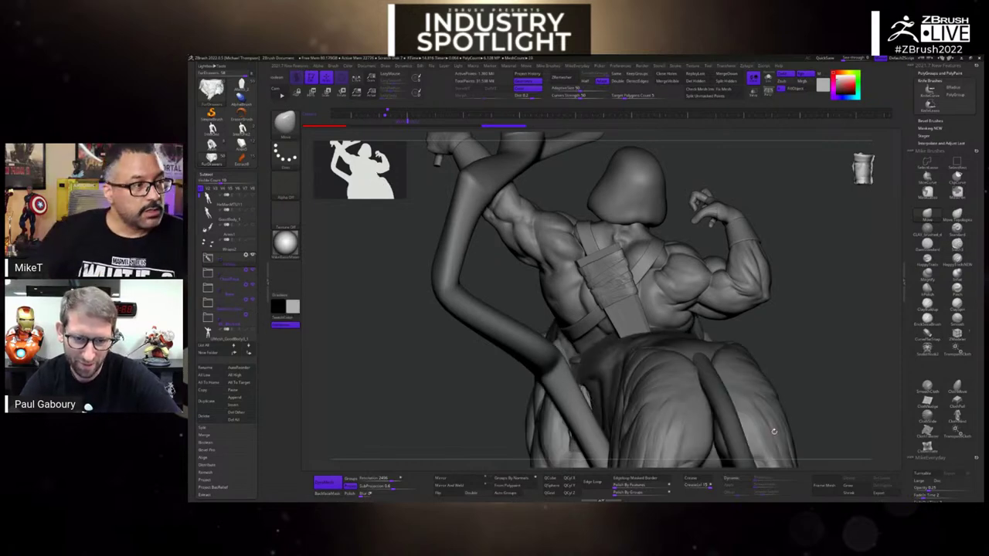
{"action": "left_click_drag", "start_coordinate": [845, 397], "coordinate": [736, 321]}
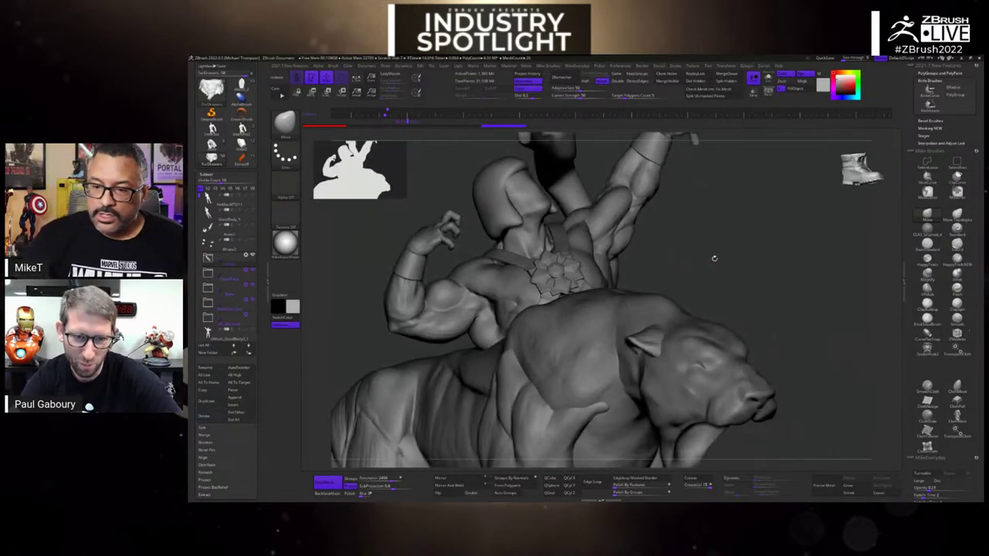
{"action": "left_click_drag", "start_coordinate": [729, 260], "coordinate": [433, 246]}
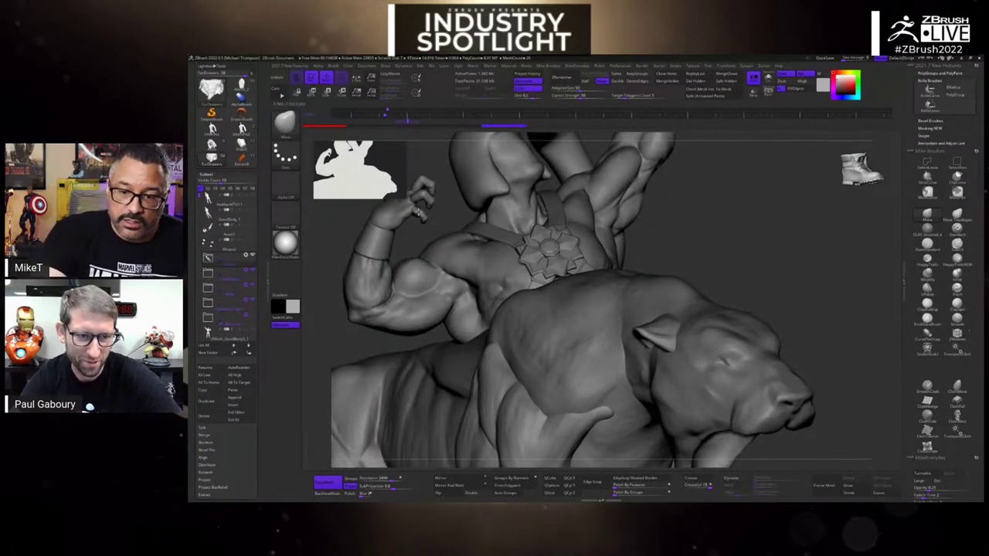
- Select one finger of the figure's open hand and inspect it in Solo before restoring the full model
{"action": "left_click", "coordinate": [418, 213], "text": "alt"}
{"action": "mouse_move", "coordinate": [744, 243]}
{"action": "left_mouse_down", "text": "alt"}
{"action": "mouse_move", "coordinate": [827, 414]}
{"action": "mouse_move", "coordinate": [774, 401]}
{"action": "left_mouse_up", "text": "alt"}
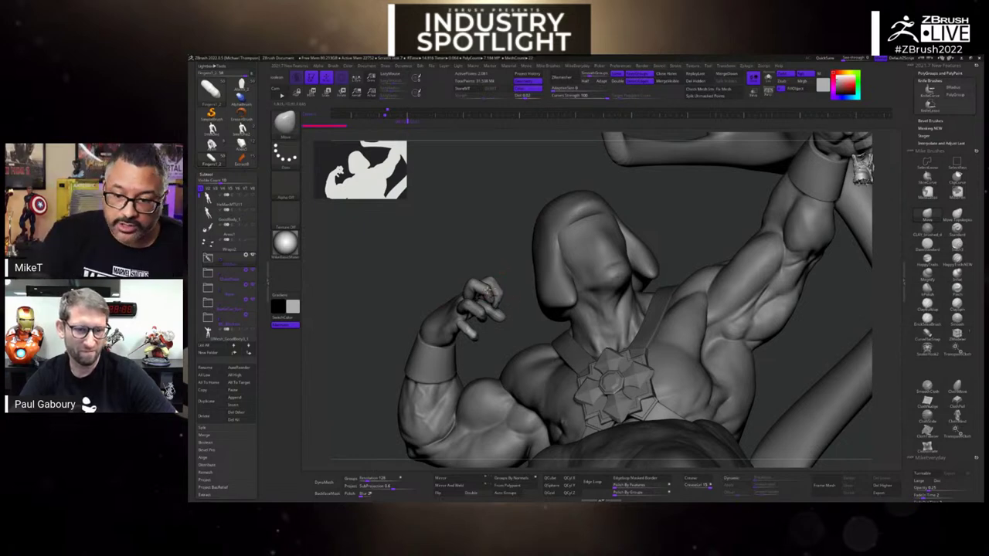
{"action": "left_click", "coordinate": [768, 78]}
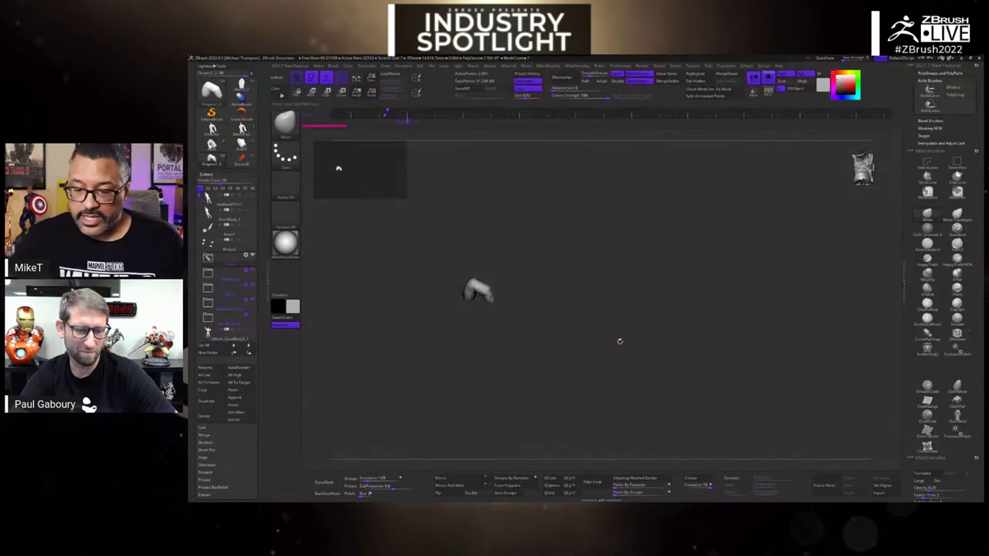
{"action": "left_click_drag", "start_coordinate": [620, 341], "coordinate": [711, 380], "text": "alt"}
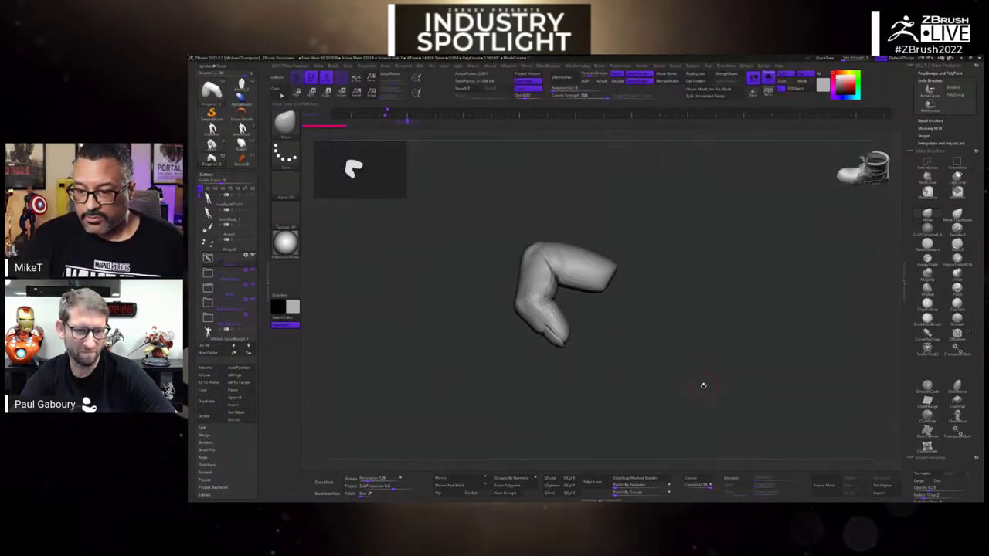
{"action": "left_click_drag", "start_coordinate": [703, 387], "coordinate": [733, 382]}
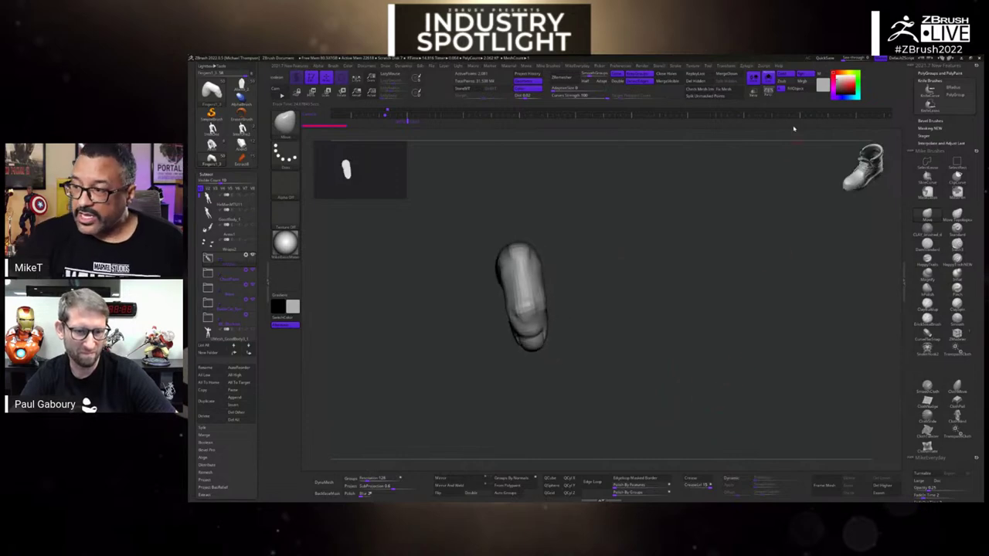
{"action": "left_click", "coordinate": [769, 79]}
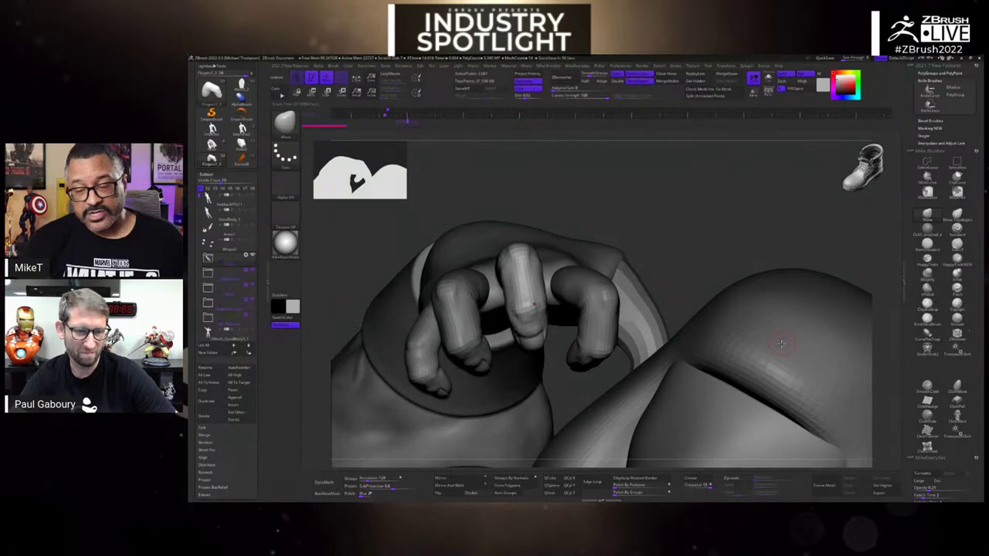
- Review the sword hand and upper figure, and hide the big cat's folder to reveal the full body
{"action": "left_click_drag", "start_coordinate": [784, 236], "coordinate": [757, 252]}
{"action": "mouse_move", "coordinate": [726, 419]}
{"action": "left_mouse_down"}
{"action": "mouse_move", "coordinate": [458, 367]}
{"action": "mouse_move", "coordinate": [683, 340]}
{"action": "mouse_move", "coordinate": [654, 221]}
{"action": "mouse_move", "coordinate": [647, 239]}
{"action": "mouse_move", "coordinate": [634, 226]}
{"action": "mouse_move", "coordinate": [662, 221]}
{"action": "mouse_move", "coordinate": [618, 255]}
{"action": "mouse_move", "coordinate": [614, 228]}
{"action": "mouse_move", "coordinate": [627, 247]}
{"action": "mouse_move", "coordinate": [621, 320]}
{"action": "mouse_move", "coordinate": [621, 299]}
{"action": "mouse_move", "coordinate": [718, 423]}
{"action": "mouse_move", "coordinate": [725, 356]}
{"action": "mouse_move", "coordinate": [696, 426]}
{"action": "mouse_move", "coordinate": [717, 362]}
{"action": "left_mouse_up"}
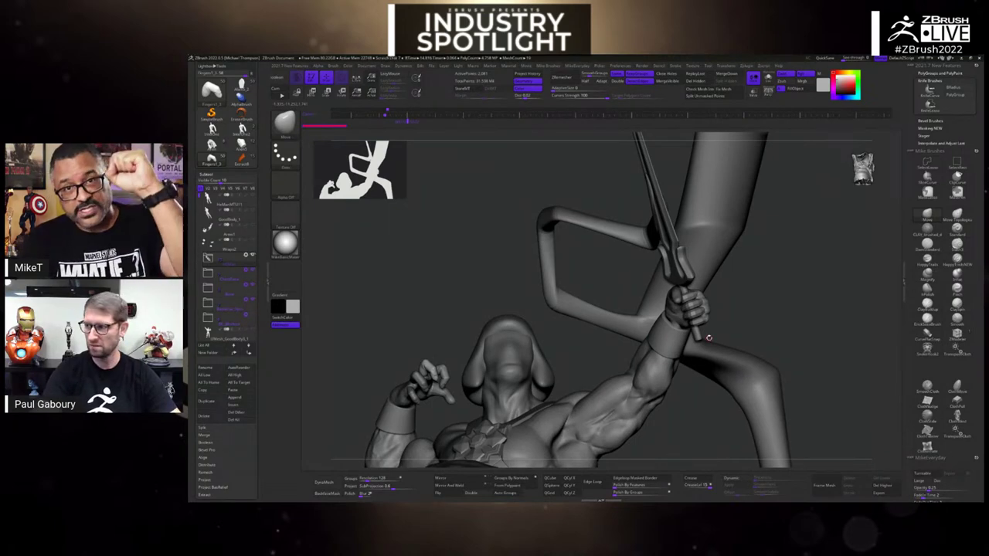
{"action": "left_click_drag", "start_coordinate": [800, 344], "coordinate": [788, 375]}
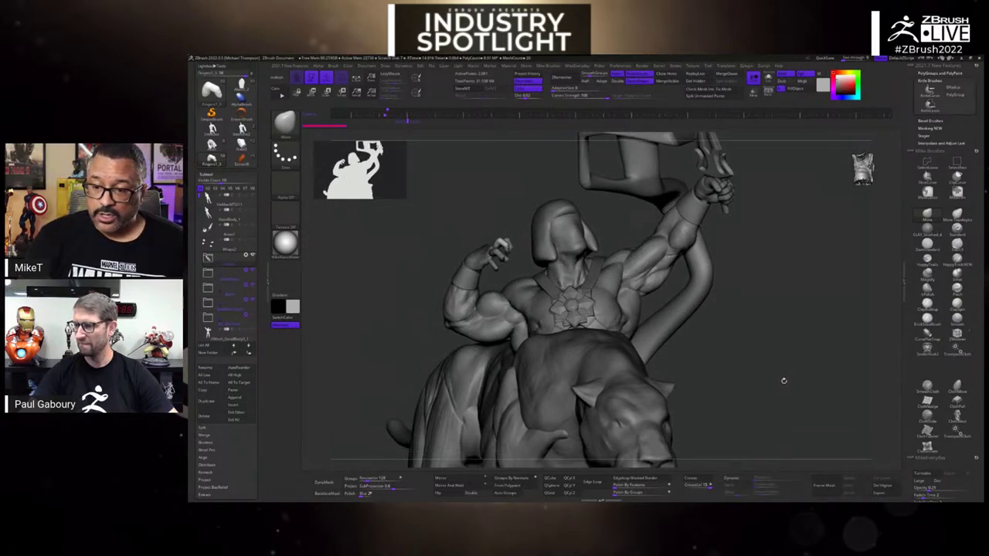
{"action": "mouse_move", "coordinate": [789, 377]}
{"action": "left_mouse_down"}
{"action": "mouse_move", "coordinate": [808, 368]}
{"action": "mouse_move", "coordinate": [807, 380]}
{"action": "left_mouse_up"}
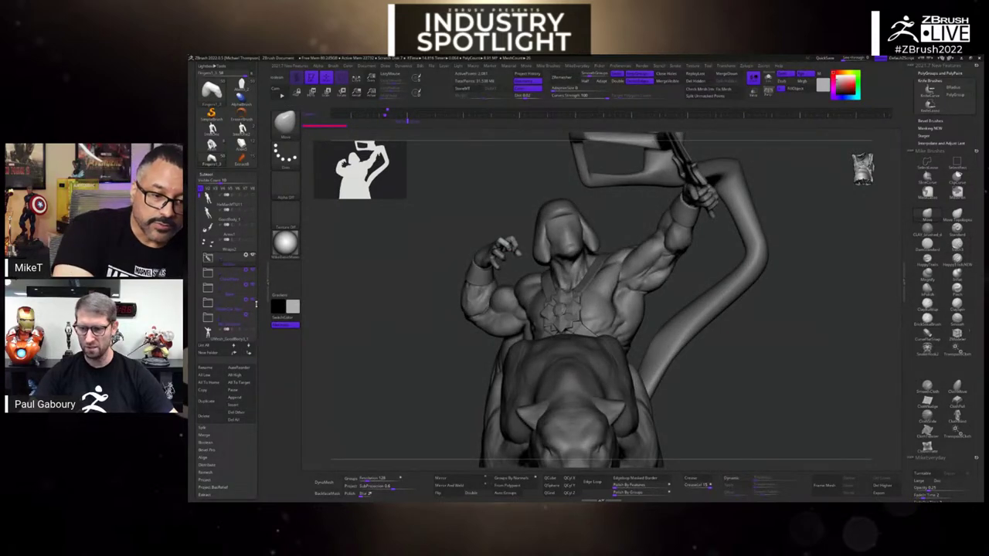
{"action": "left_click", "coordinate": [246, 300]}
{"action": "left_click_drag", "start_coordinate": [779, 425], "coordinate": [764, 395]}
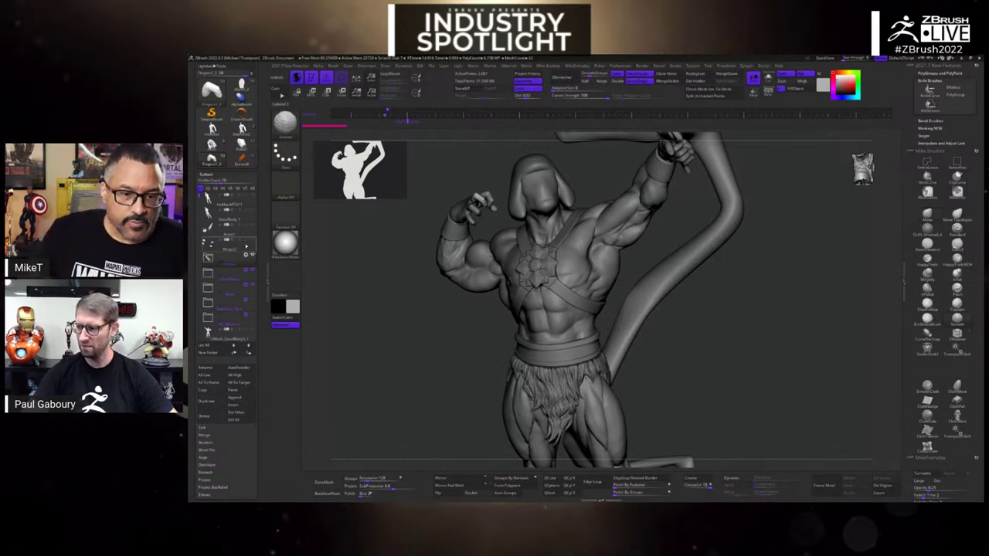
- Turn on the polypaint colours for all subtools of the figure
{"action": "left_click", "coordinate": [245, 239], "text": "shift"}
{"action": "left_click_drag", "start_coordinate": [728, 364], "coordinate": [724, 372]}
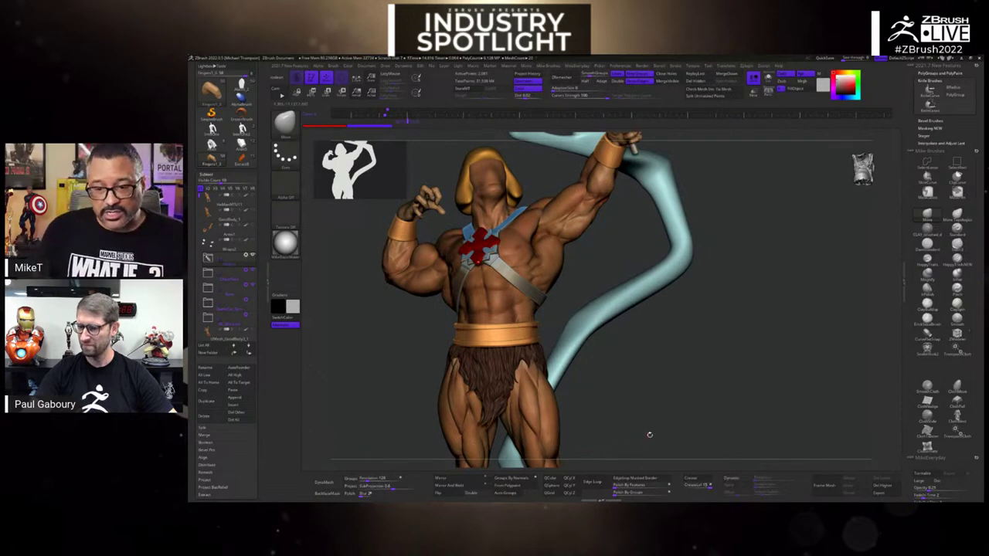
{"action": "left_click_drag", "start_coordinate": [682, 391], "coordinate": [655, 364], "text": "alt"}
- Select the figure's body subtool, isolate it with Solo and drop it to a low subdivision level
{"action": "left_click", "coordinate": [534, 303], "text": "alt"}
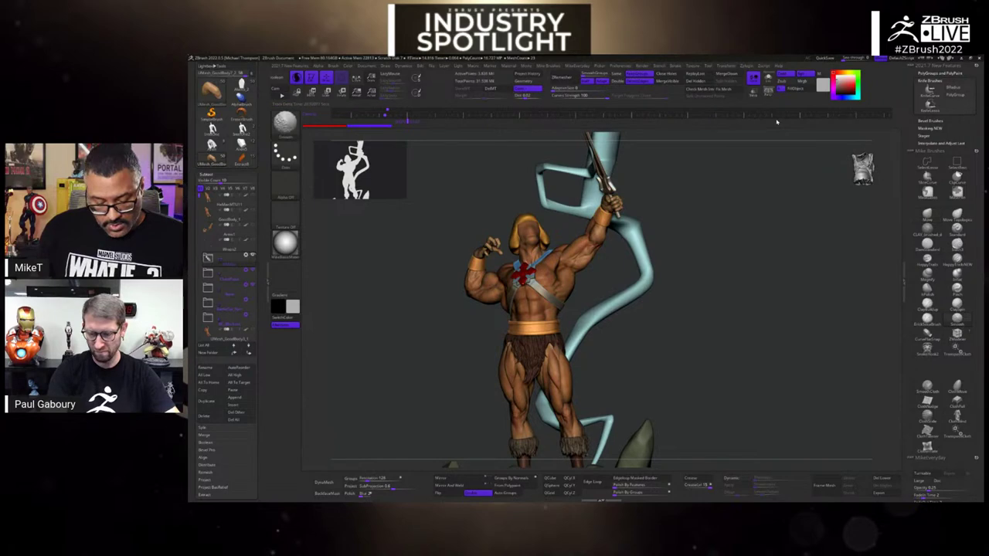
{"action": "left_click", "coordinate": [765, 79]}
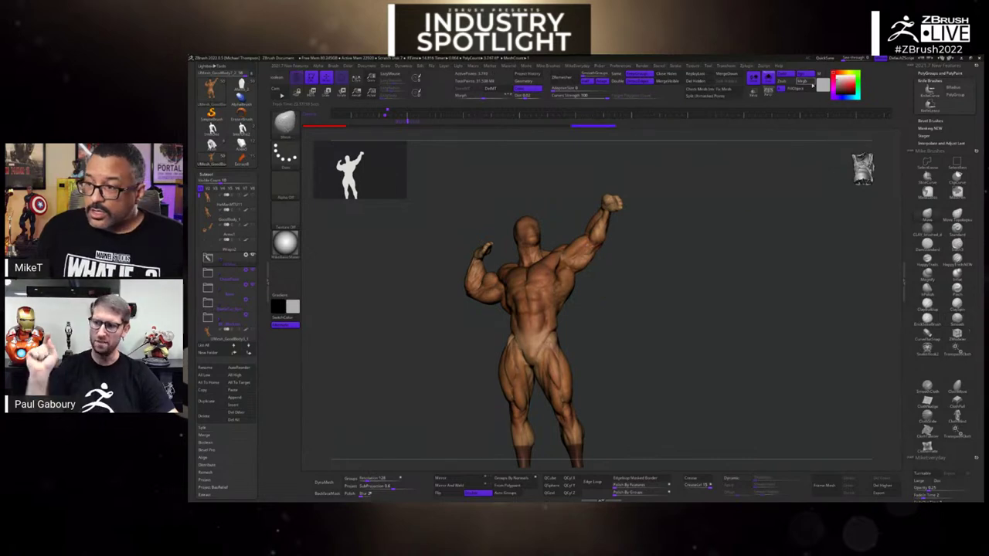
{"action": "left_click", "coordinate": [767, 80]}
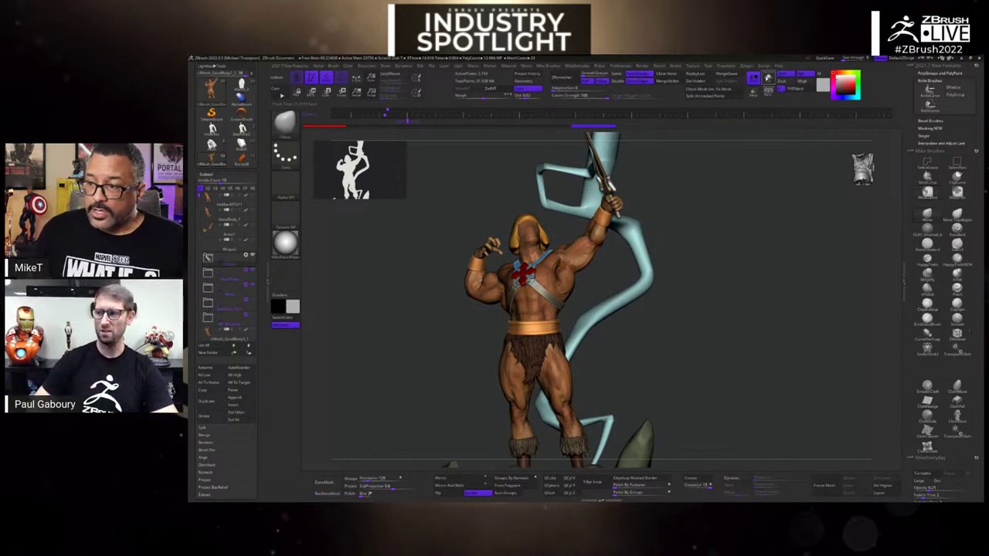
{"action": "left_click", "coordinate": [769, 80]}
{"action": "left_click_drag", "start_coordinate": [696, 281], "coordinate": [697, 284], "text": "alt"}
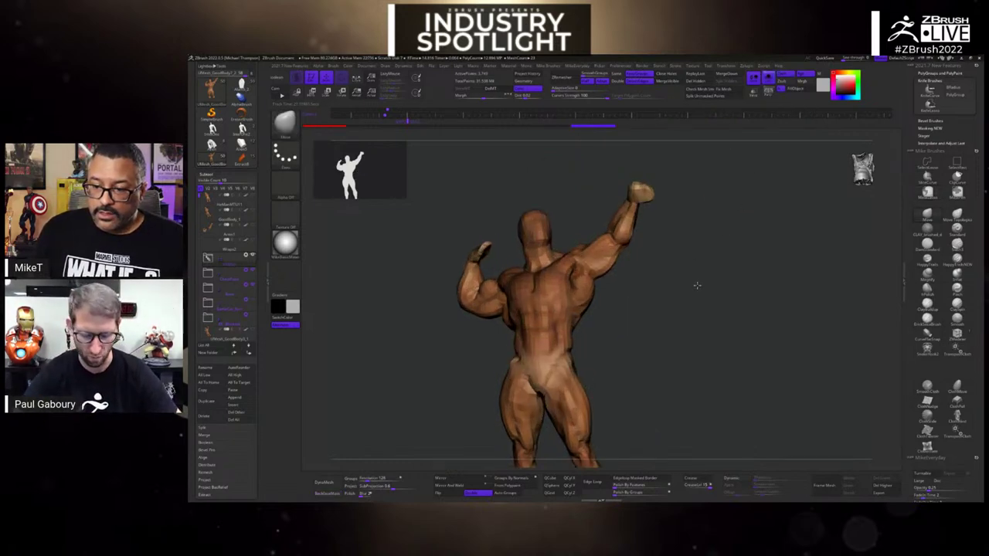
- Display the body's polygroups and examine how they divide the low-resolution mesh from the front and back
{"action": "key", "text": "space"}
{"action": "left_click", "coordinate": [722, 446]}
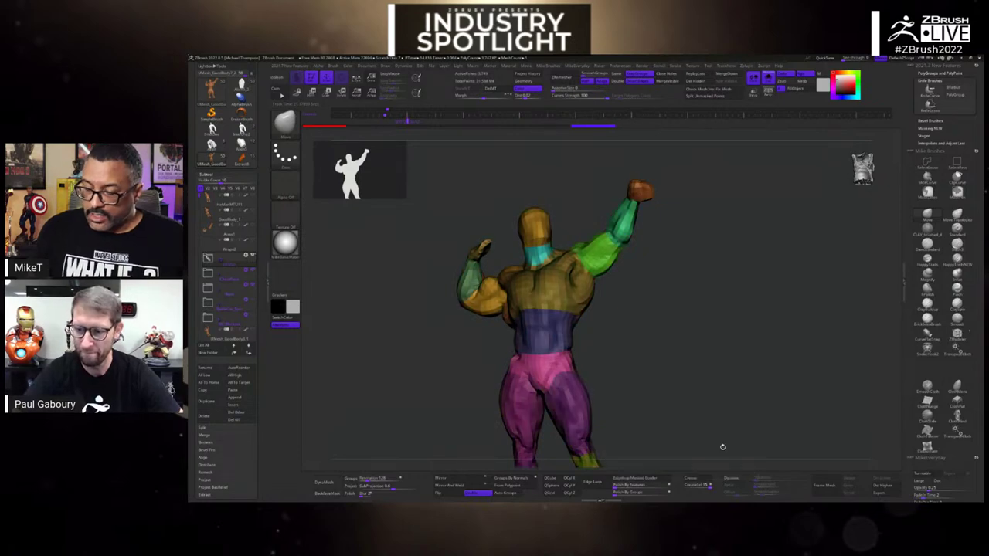
{"action": "left_click_drag", "start_coordinate": [691, 379], "coordinate": [673, 347], "text": "alt"}
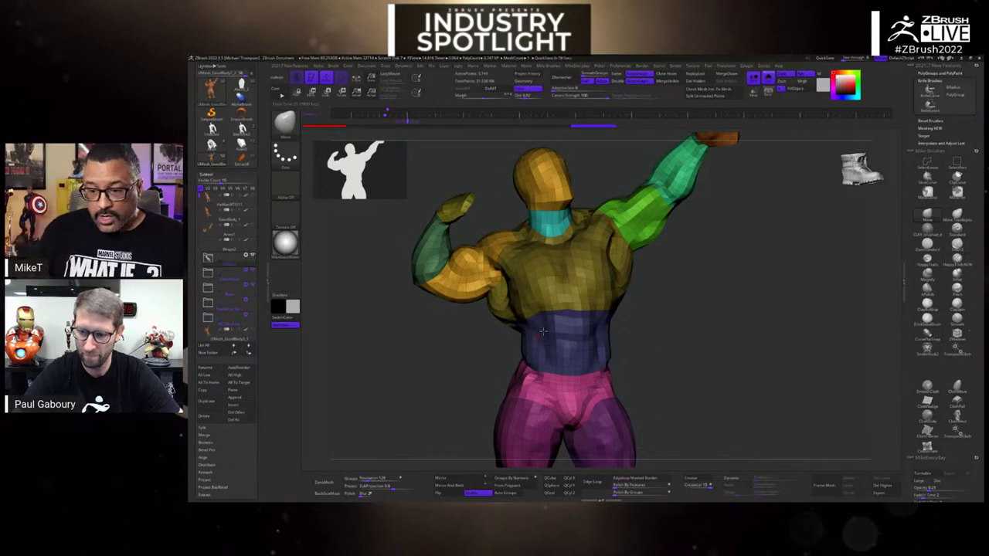
{"action": "mouse_move", "coordinate": [775, 327]}
{"action": "left_mouse_down"}
{"action": "mouse_move", "coordinate": [803, 336]}
{"action": "mouse_move", "coordinate": [726, 359]}
{"action": "mouse_move", "coordinate": [791, 374]}
{"action": "left_mouse_up"}
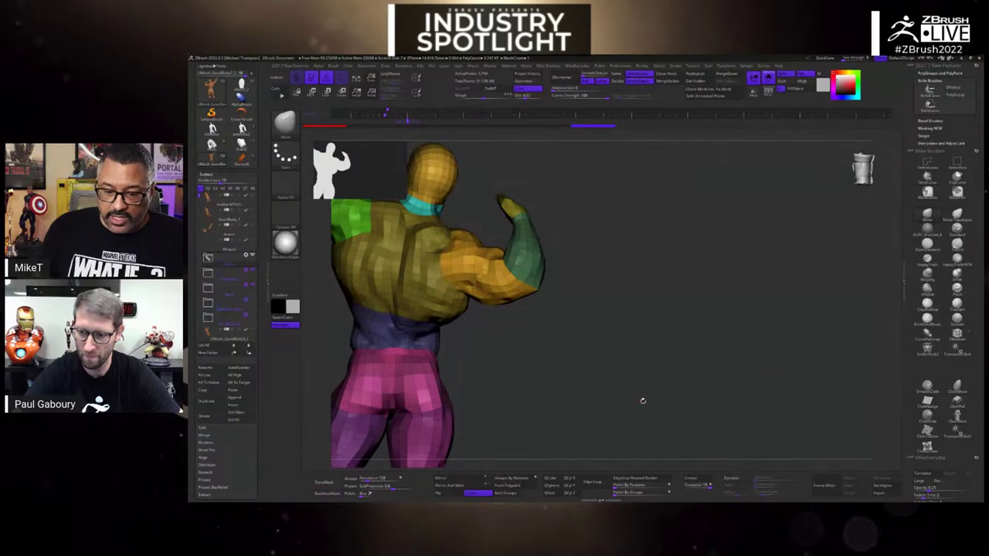
{"action": "left_click_drag", "start_coordinate": [642, 401], "coordinate": [725, 362]}
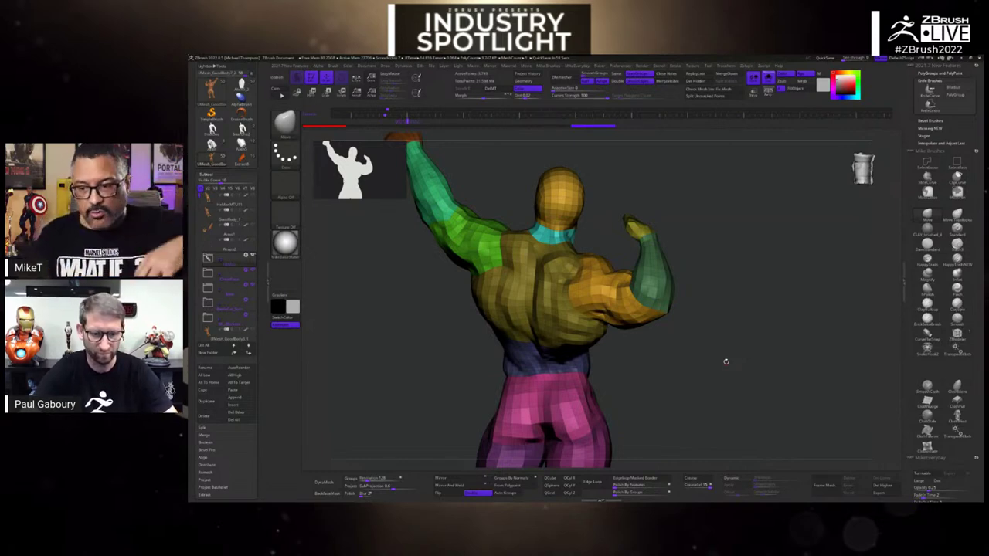
{"action": "left_click_drag", "start_coordinate": [726, 393], "coordinate": [744, 385]}
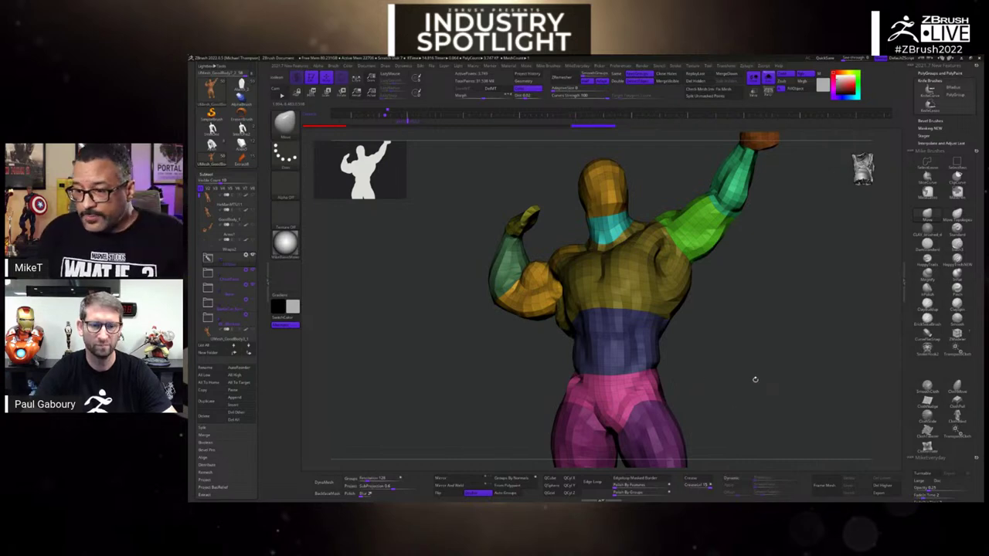
{"action": "left_click_drag", "start_coordinate": [755, 378], "coordinate": [666, 348]}
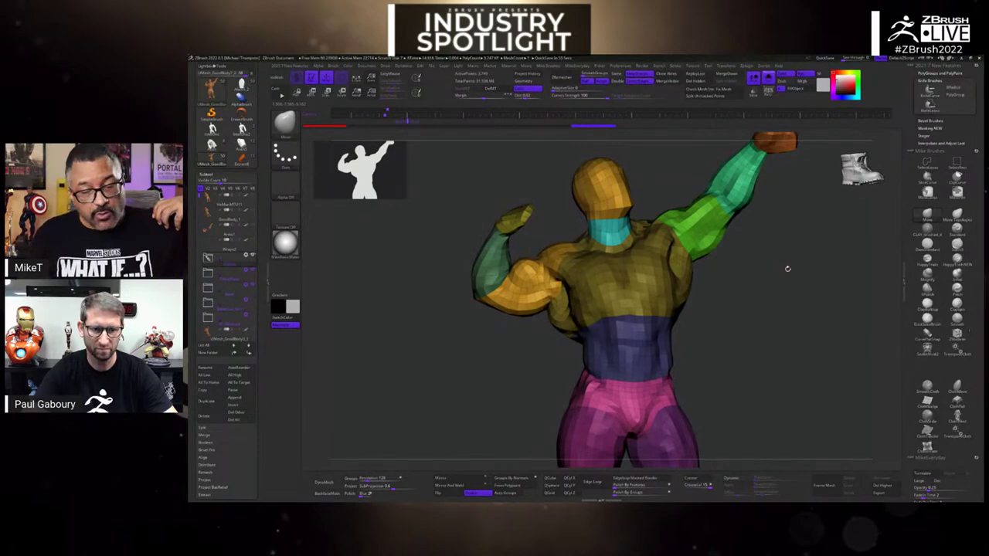
{"action": "left_click_drag", "start_coordinate": [792, 399], "coordinate": [794, 399]}
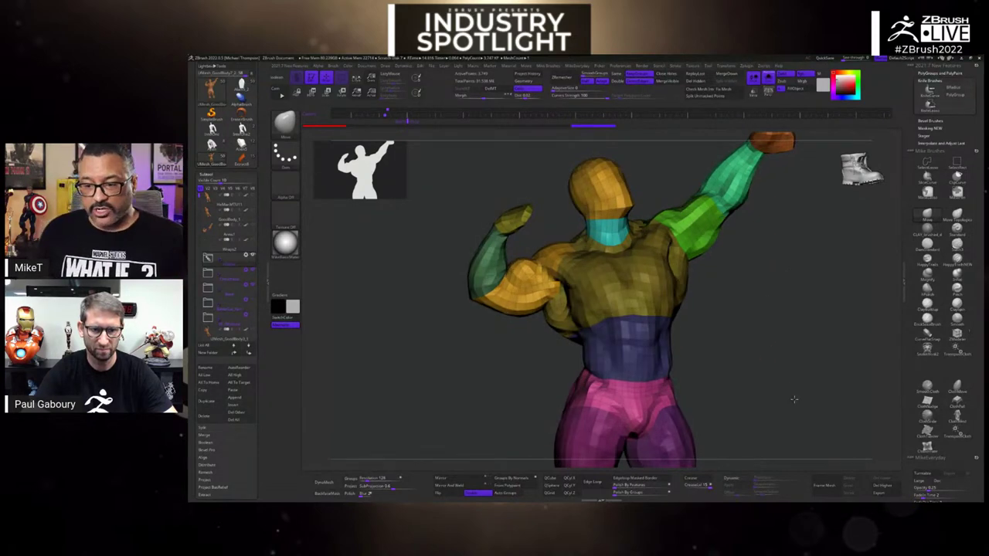
{"action": "key", "text": "ctrl+z"}
{"action": "key", "text": "ctrl+z"}
{"action": "key", "text": "ctrl+z"}
{"action": "key", "text": "ctrl+z"}
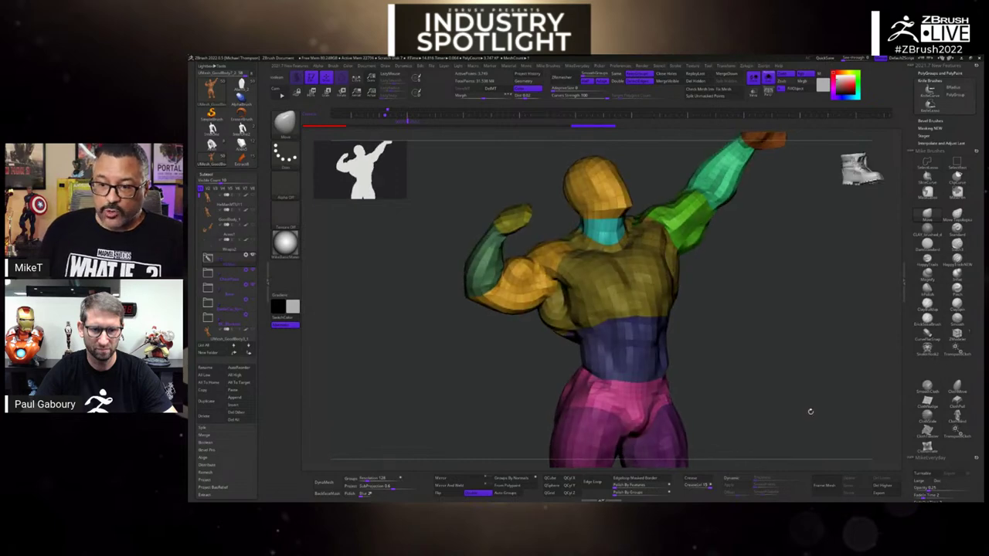
{"action": "key", "text": "ctrl+z"}
- Turn off the polygroup display and raise the body back to its full-resolution subdivision level
{"action": "key", "text": "space"}
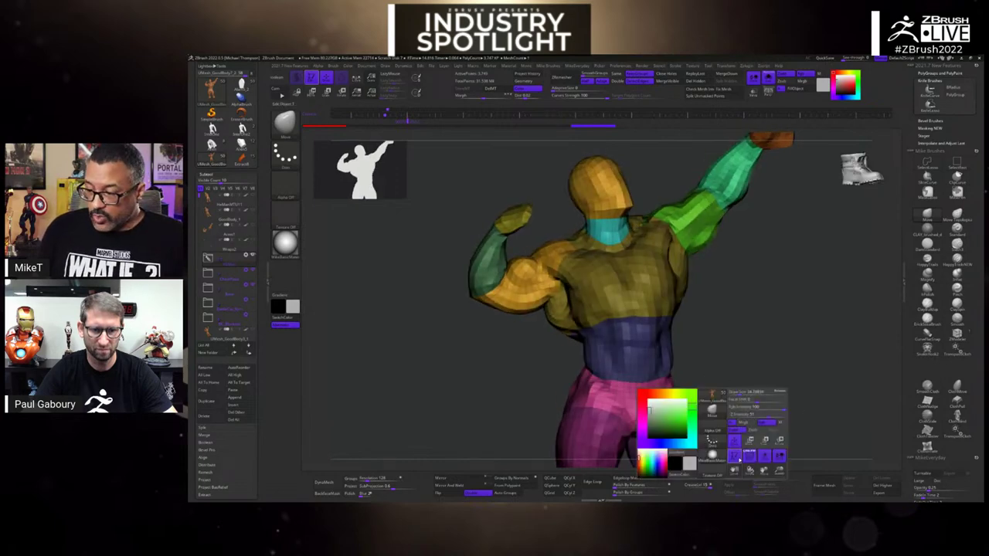
{"action": "left_click", "coordinate": [753, 456]}
{"action": "key", "text": "d"}
{"action": "key", "text": "d"}
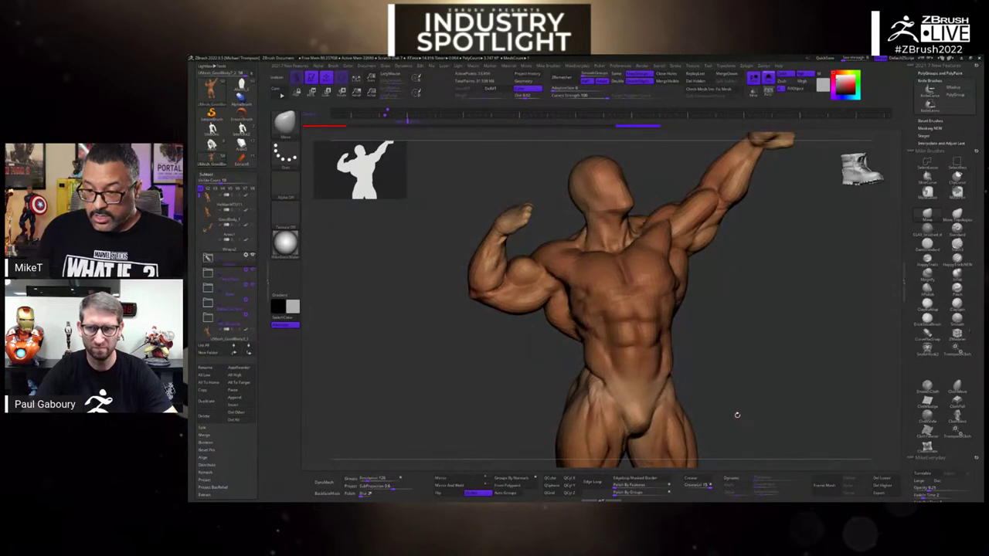
{"action": "key", "text": "d"}
{"action": "left_click_drag", "start_coordinate": [739, 375], "coordinate": [778, 379]}
{"action": "key", "text": "ctrl+z"}
{"action": "key", "text": "ctrl+z"}
{"action": "key", "text": "ctrl+z"}
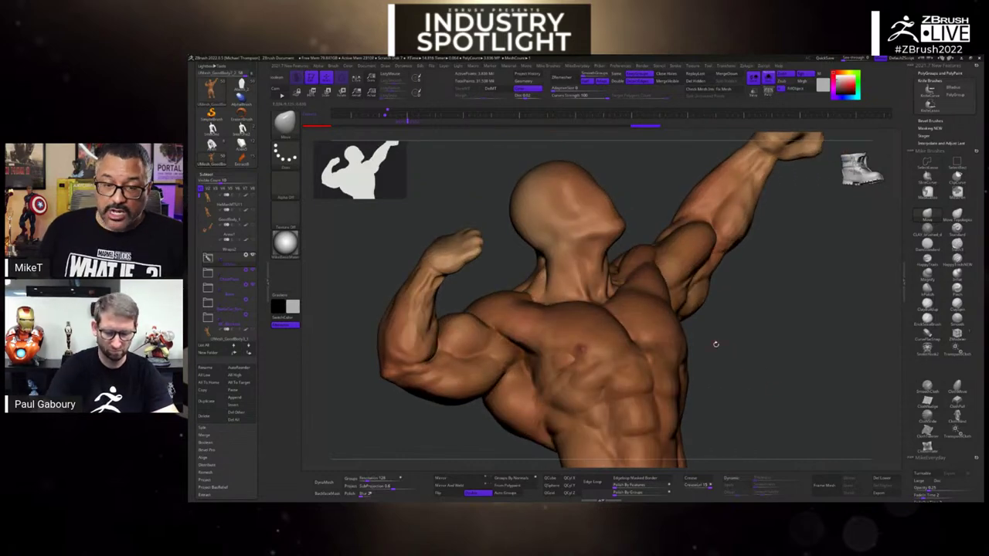
{"action": "key", "text": "ctrl+z"}
{"action": "key", "text": "ctrl+z"}
{"action": "key", "text": "ctrl+z"}
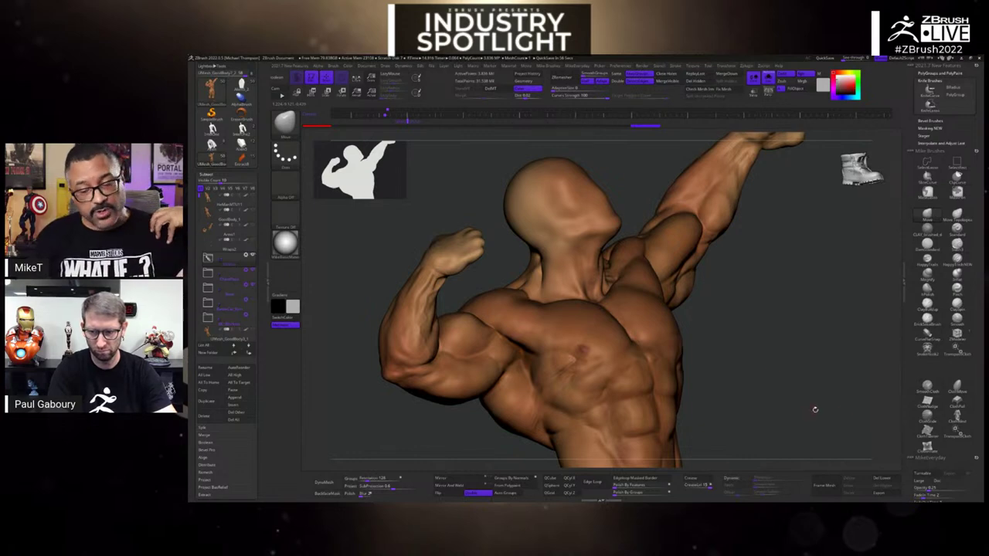
- Display the isolated body's polygroups and examine how they follow the muscular forms across the figure
{"action": "mouse_move", "coordinate": [816, 410]}
{"action": "left_mouse_down"}
{"action": "mouse_move", "coordinate": [841, 400]}
{"action": "mouse_move", "coordinate": [786, 393]}
{"action": "left_mouse_up"}
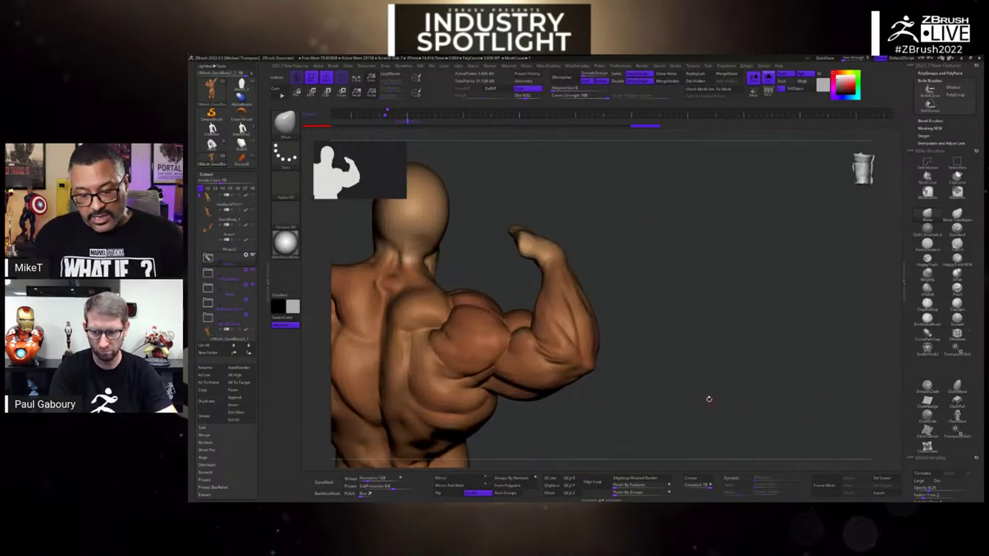
{"action": "mouse_move", "coordinate": [683, 410]}
{"action": "left_mouse_down", "text": "alt"}
{"action": "mouse_move", "coordinate": [824, 402]}
{"action": "mouse_move", "coordinate": [511, 406]}
{"action": "left_mouse_up", "text": "alt"}
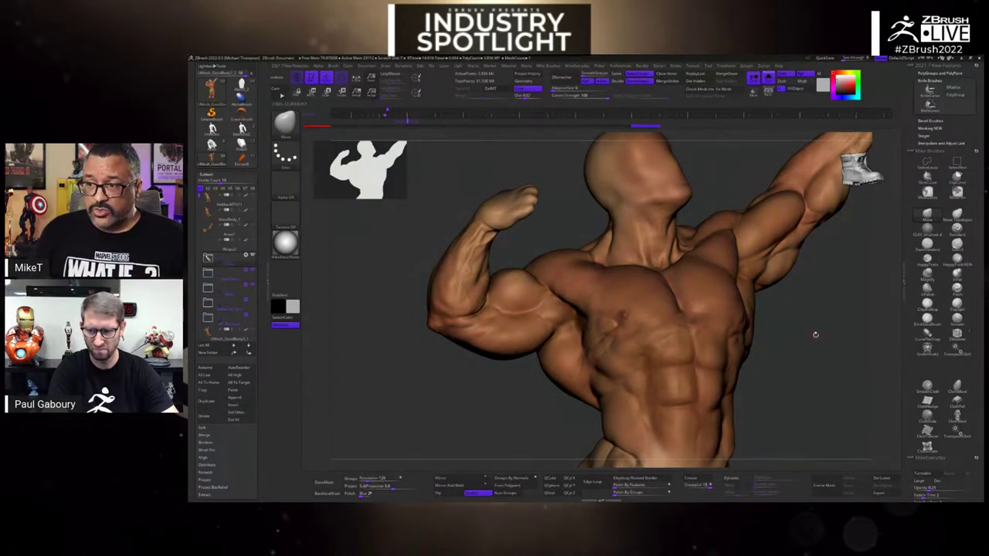
{"action": "left_click_drag", "start_coordinate": [823, 350], "coordinate": [778, 360]}
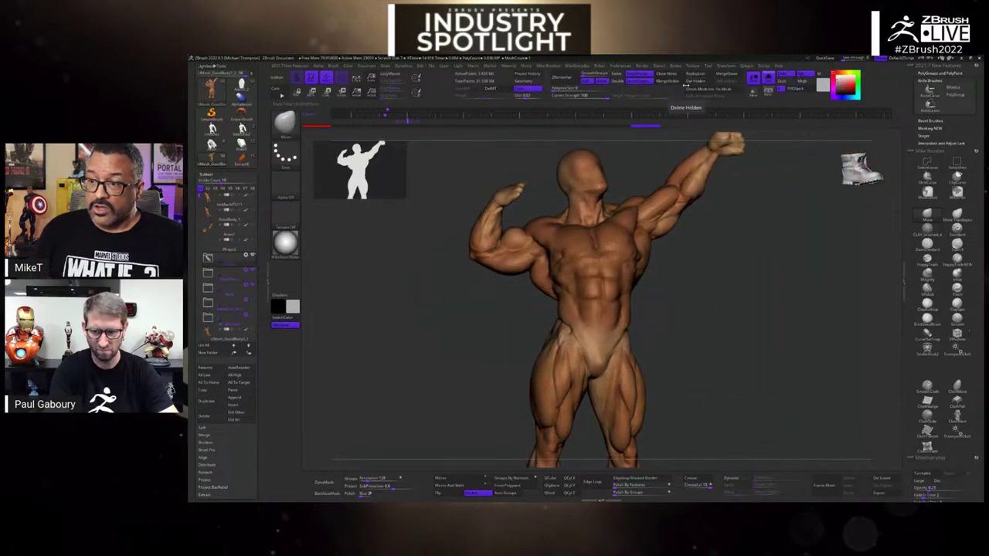
{"action": "key", "text": "space"}
{"action": "left_click", "coordinate": [680, 392]}
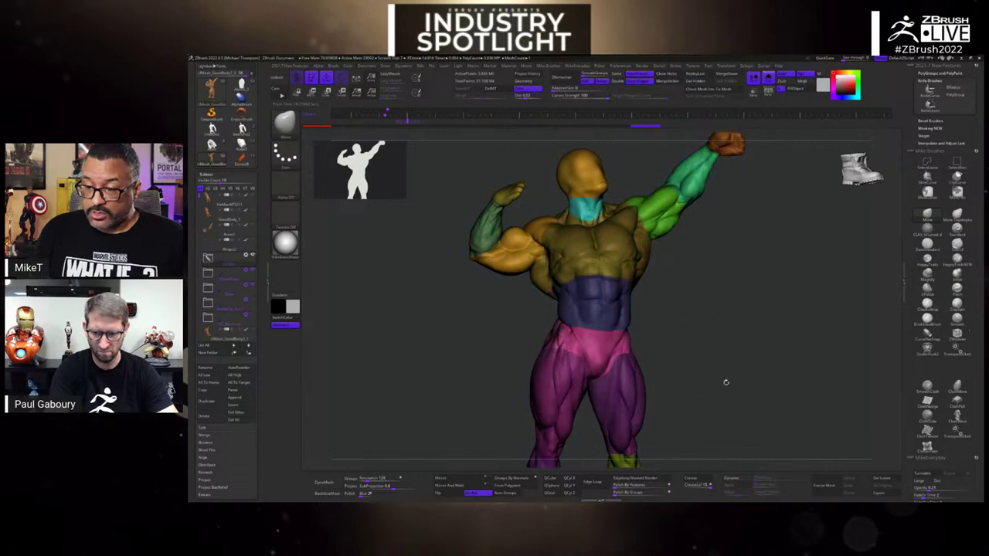
{"action": "left_click_drag", "start_coordinate": [780, 389], "coordinate": [765, 278]}
{"action": "left_click_drag", "start_coordinate": [778, 324], "coordinate": [740, 366]}
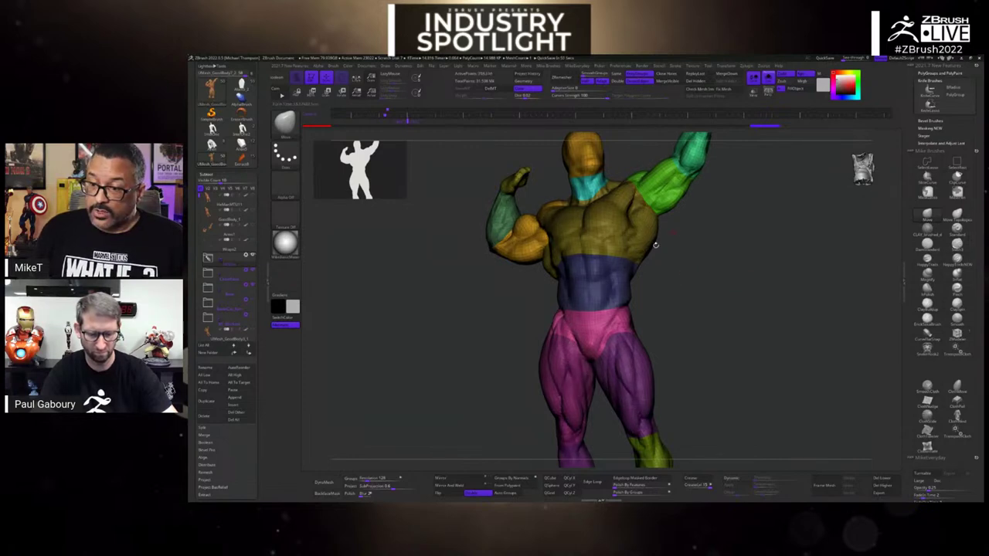
- Turn off the polygroup display and inspect the full-resolution body's chest and arms
{"action": "key", "text": "space"}
{"action": "left_click", "coordinate": [683, 416]}
{"action": "left_click_drag", "start_coordinate": [726, 336], "coordinate": [712, 356], "text": "alt"}
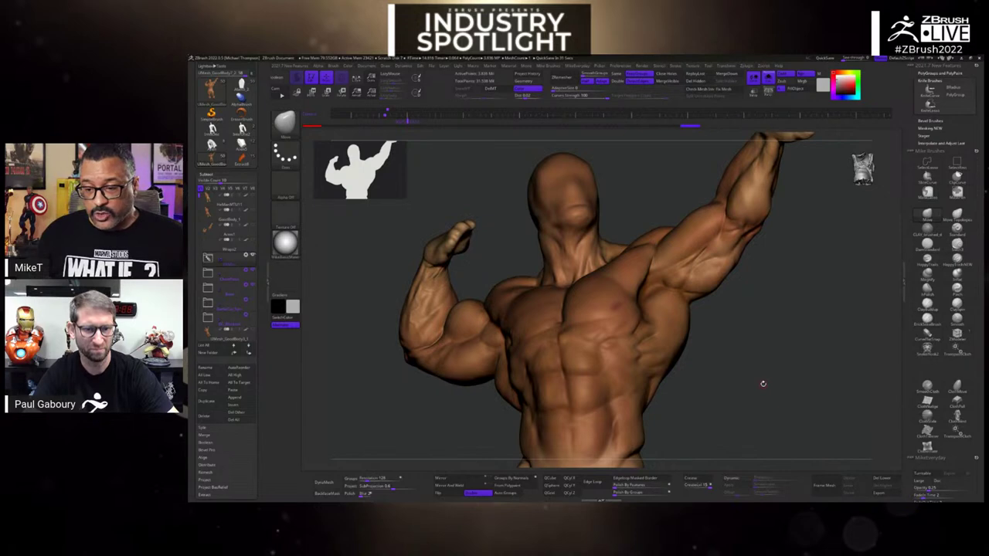
{"action": "left_click_drag", "start_coordinate": [763, 383], "coordinate": [538, 302]}
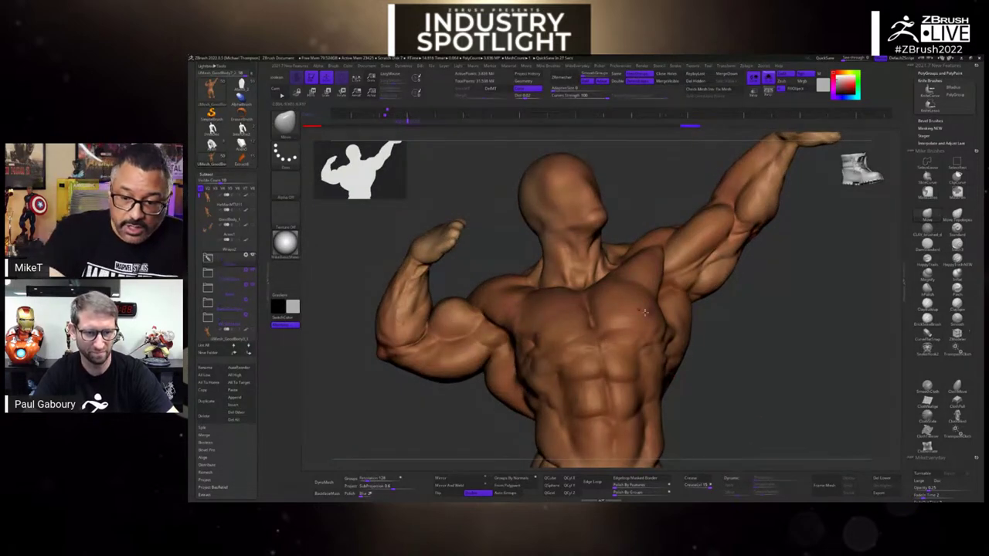
- Drop the body three subdivision levels, frame it and turn off Solo to show all subtools
{"action": "key", "text": "shift+d"}
{"action": "key", "text": "shift+d"}
{"action": "key", "text": "shift+d"}
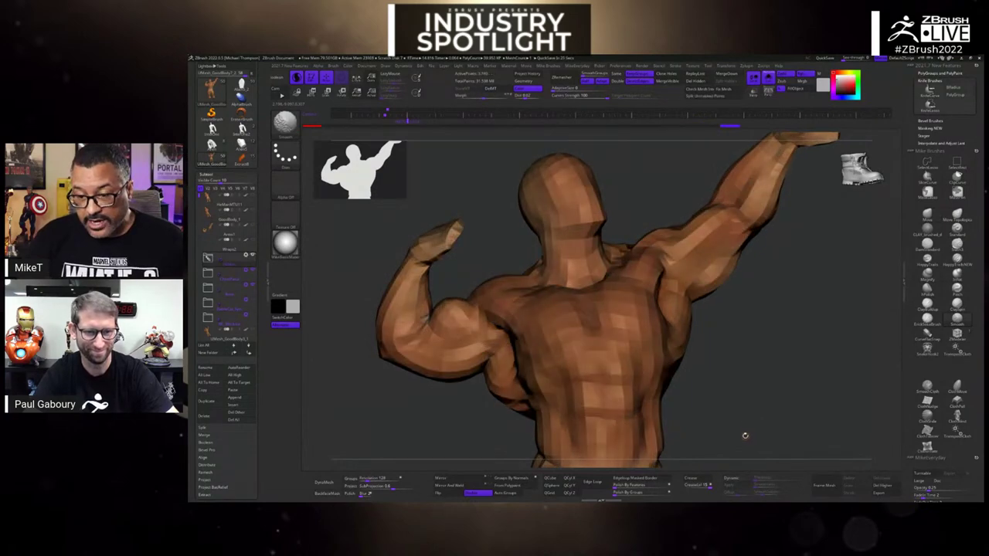
{"action": "mouse_move", "coordinate": [768, 424]}
{"action": "left_mouse_down"}
{"action": "mouse_move", "coordinate": [780, 419]}
{"action": "mouse_move", "coordinate": [768, 438]}
{"action": "mouse_move", "coordinate": [779, 430]}
{"action": "mouse_move", "coordinate": [768, 417]}
{"action": "mouse_move", "coordinate": [788, 395]}
{"action": "mouse_move", "coordinate": [773, 406]}
{"action": "mouse_move", "coordinate": [820, 407]}
{"action": "mouse_move", "coordinate": [827, 398]}
{"action": "mouse_move", "coordinate": [813, 418]}
{"action": "mouse_move", "coordinate": [821, 411]}
{"action": "left_mouse_up"}
{"action": "key", "text": "f"}
{"action": "left_click", "coordinate": [768, 78]}
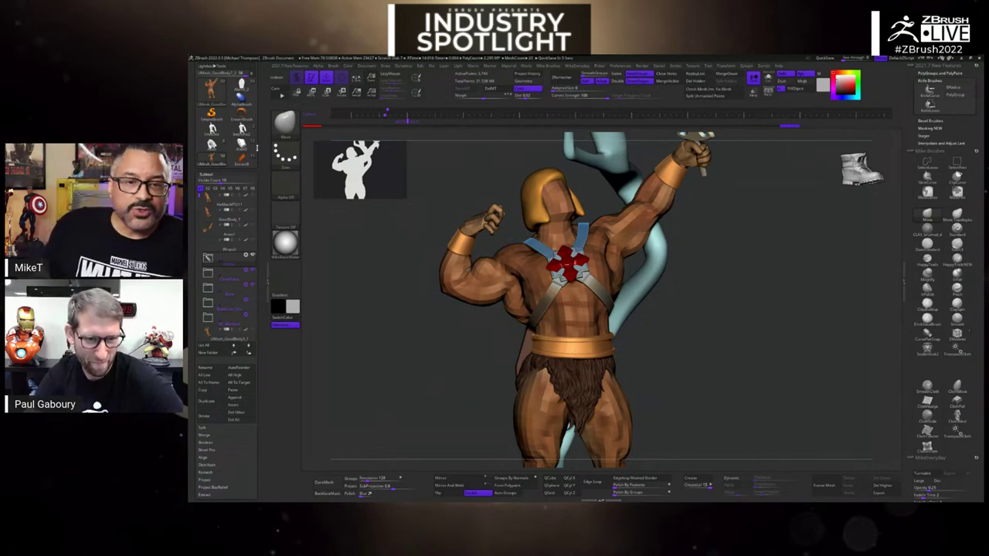
- Switch to the Everything file search, allow it to run and search the drives for "lion o"
{"action": "left_click_drag", "start_coordinate": [241, 68], "coordinate": [238, 159]}
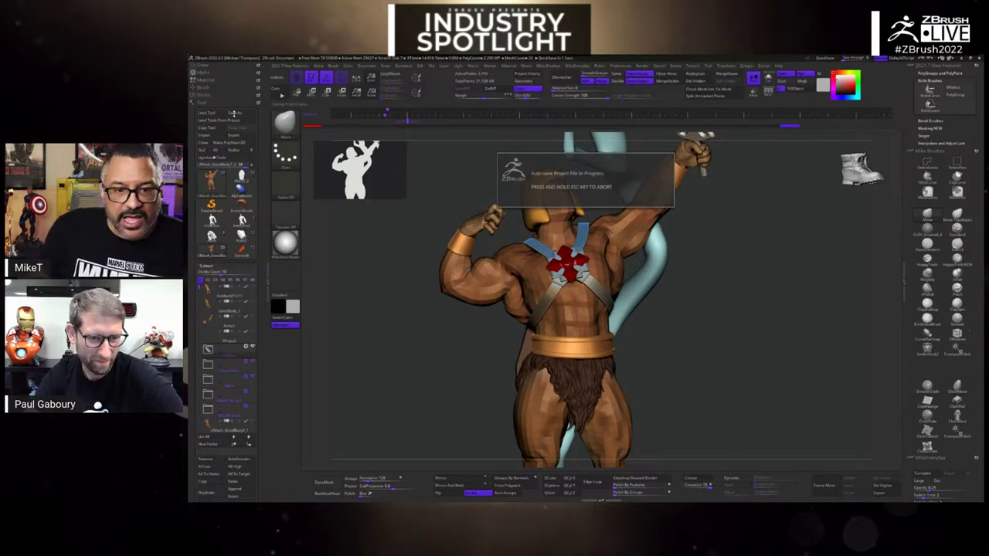
{"action": "key", "text": "super"}
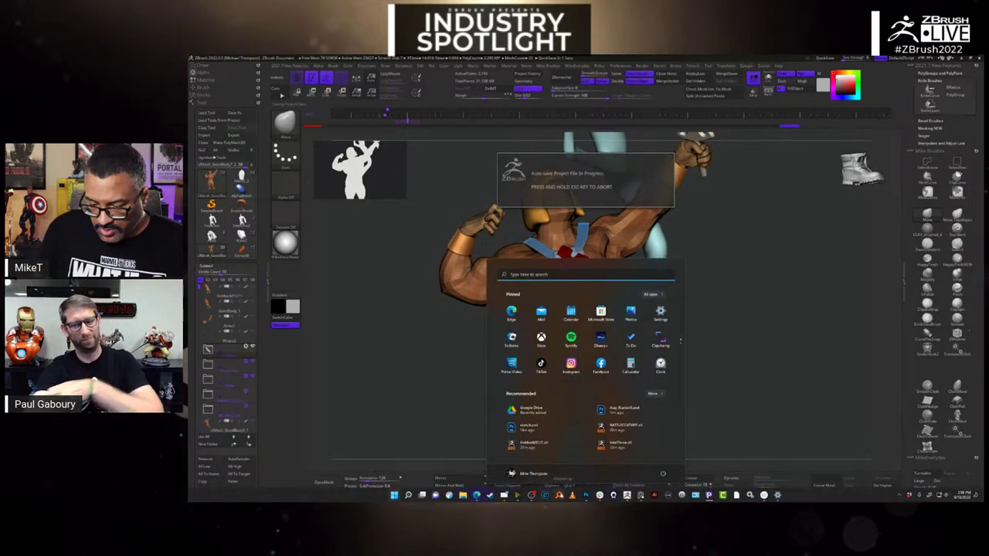
{"action": "left_click", "coordinate": [561, 496]}
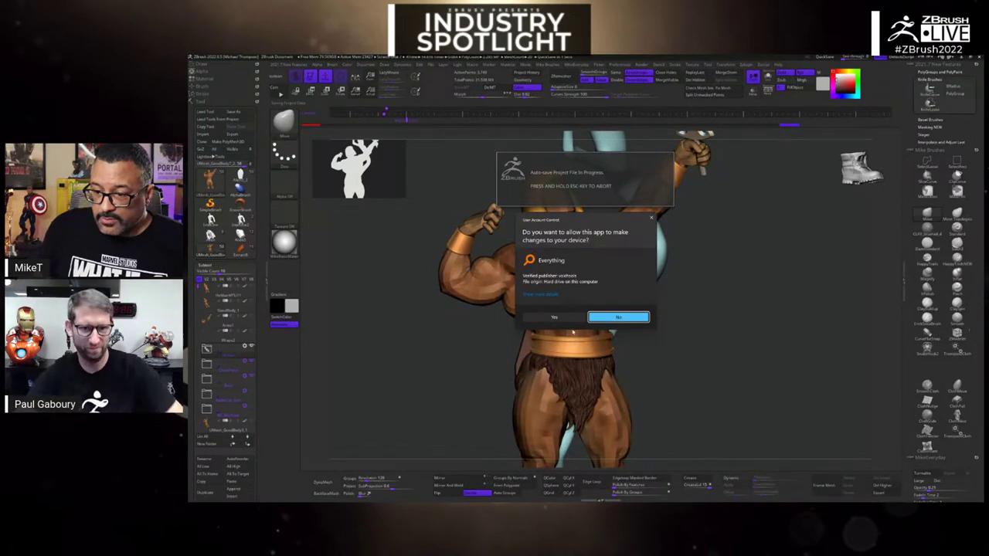
{"action": "left_click", "coordinate": [558, 316]}
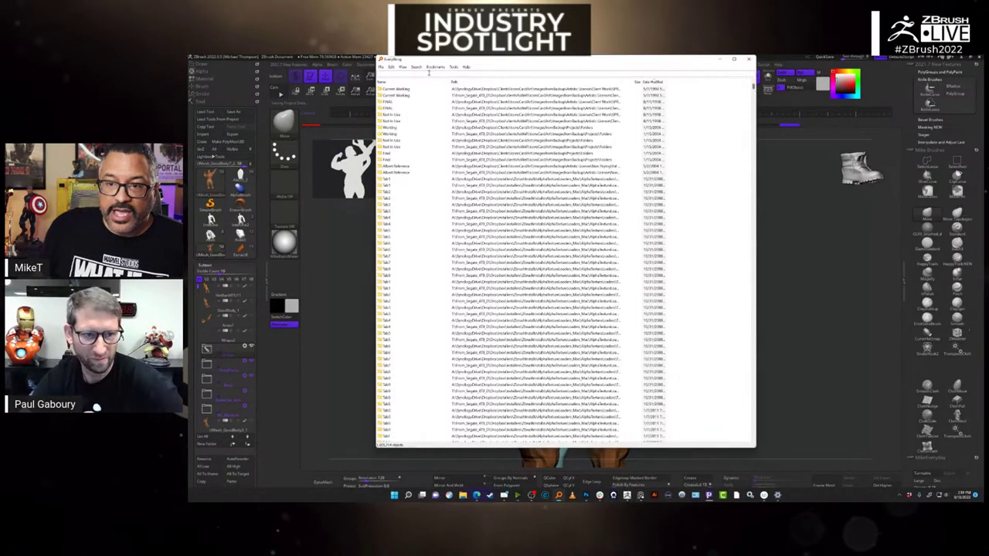
{"action": "type", "text": "lio"}
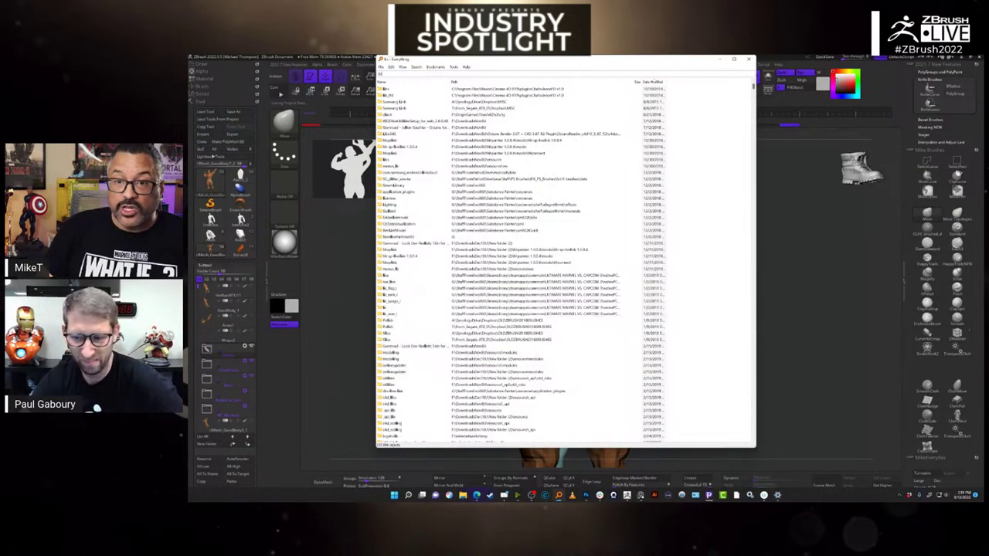
{"action": "type", "text": "n"}
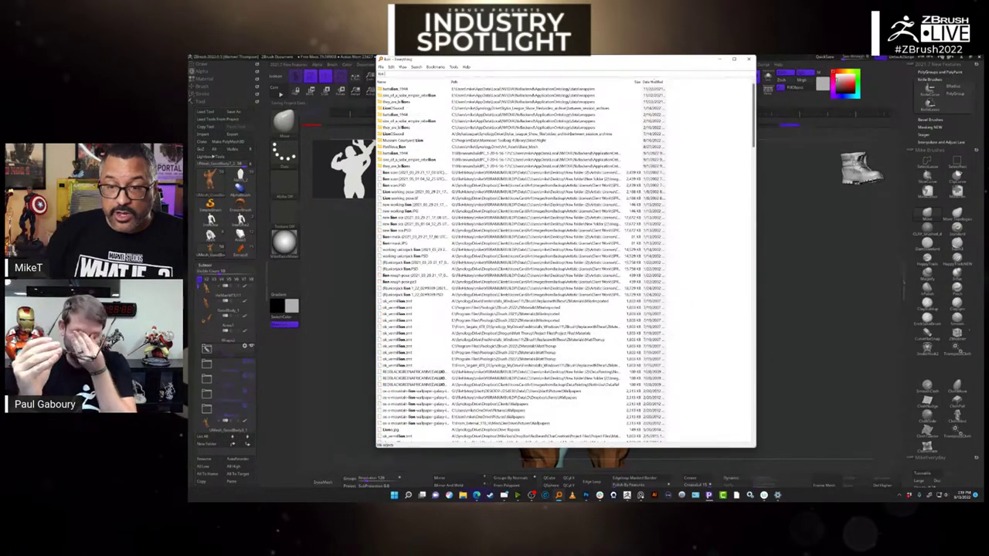
{"action": "type", "text": " o"}
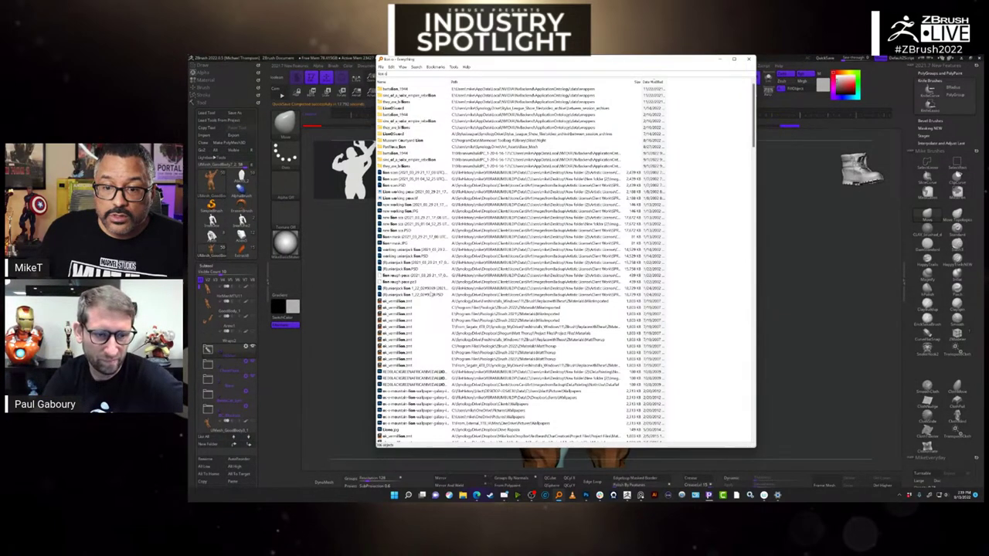
{"action": "scroll", "coordinate": [417, 315], "scroll_direction": "down", "scroll_amount": 1}
{"action": "scroll", "coordinate": [417, 315], "scroll_direction": "down", "scroll_amount": 3}
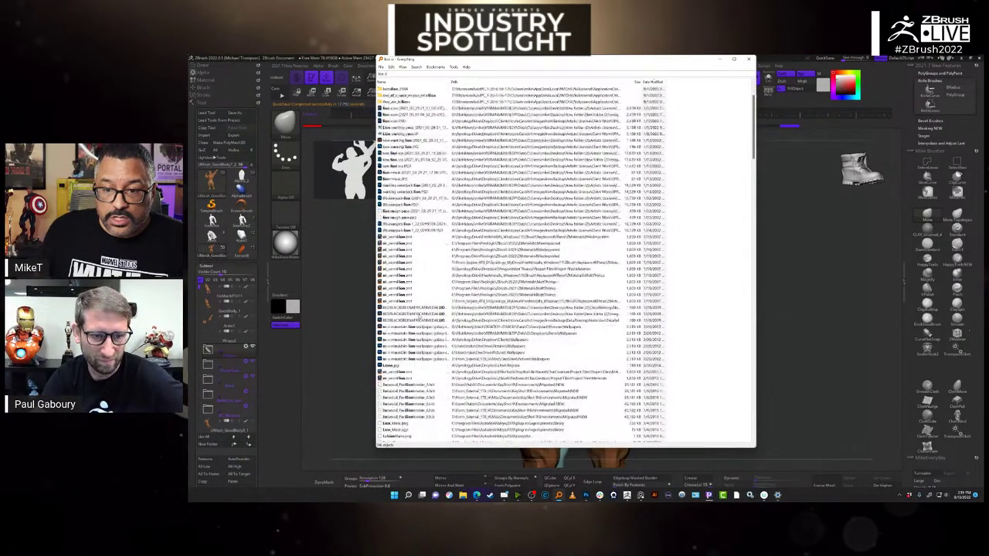
{"action": "scroll", "coordinate": [417, 315], "scroll_direction": "up", "scroll_amount": 4}
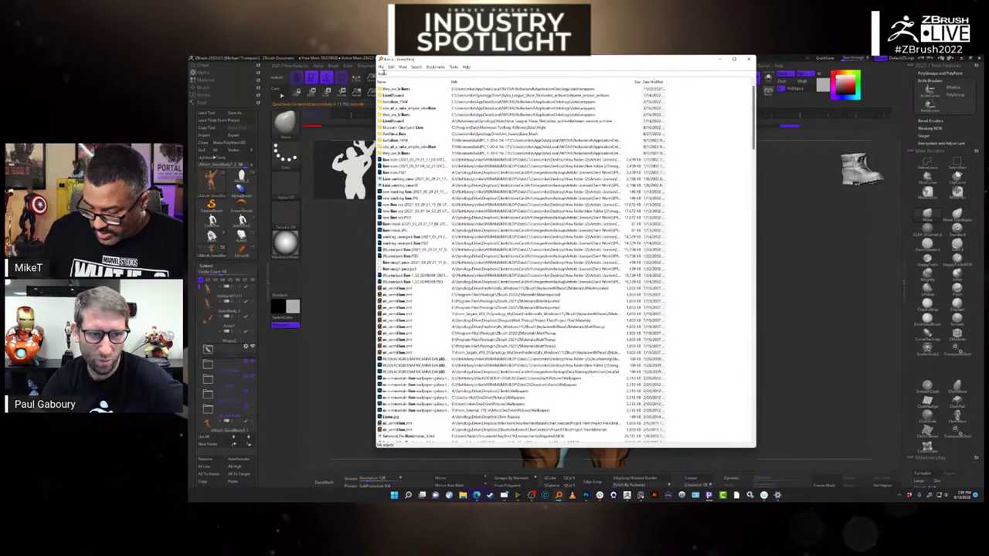
- Change the search to "liono", look through the listed files and minimize the search window
{"action": "key", "text": "BackSpace"}
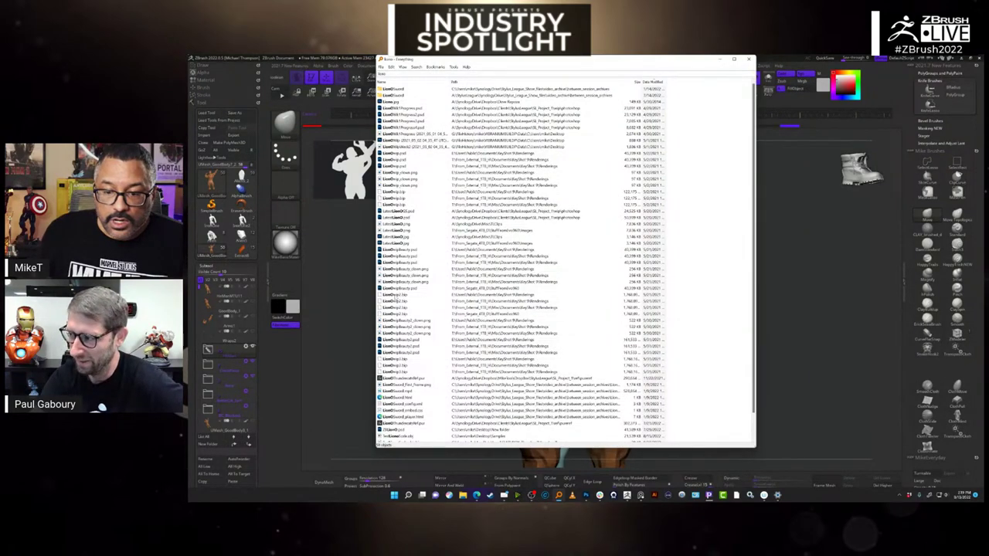
{"action": "scroll", "coordinate": [417, 278], "scroll_direction": "down", "scroll_amount": 2}
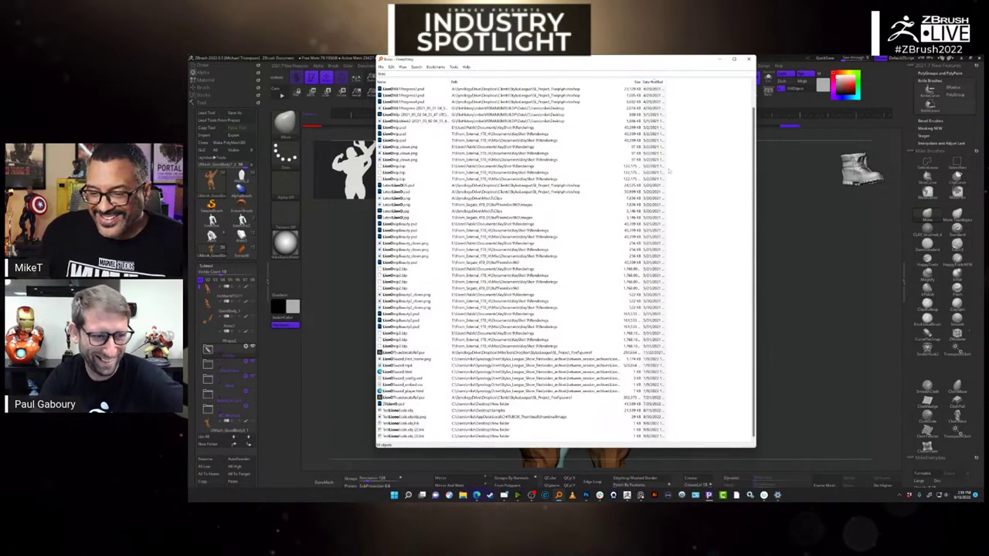
{"action": "left_click", "coordinate": [721, 60]}
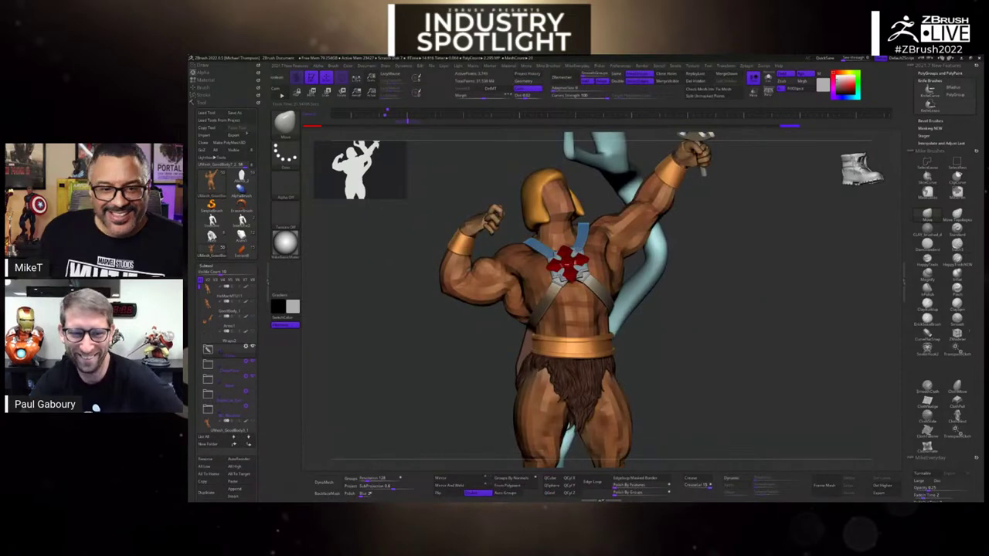
- Browse the zbrush, StylusLeague, photoshop and Renderings folders for a tool file to load, and cancel the loading
{"action": "left_click", "coordinate": [207, 113]}
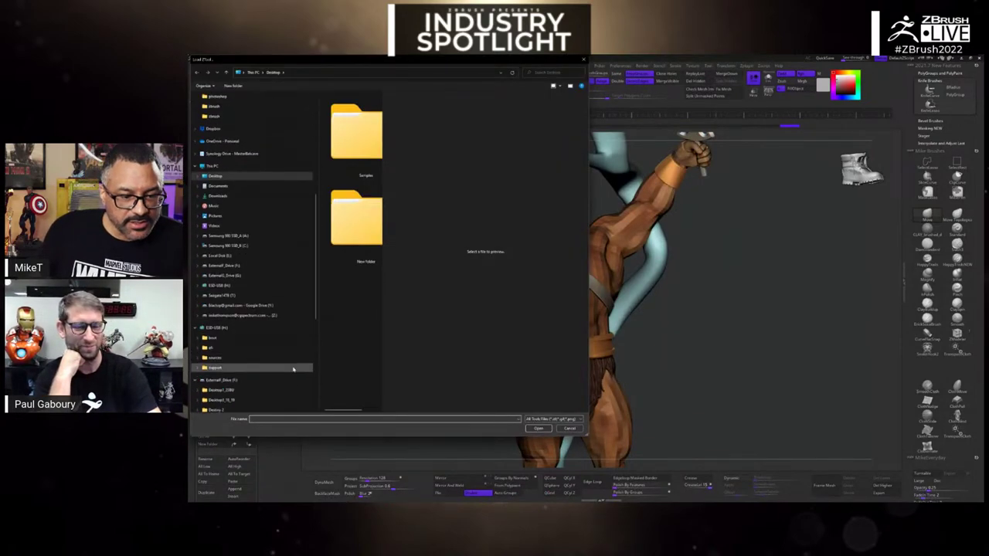
{"action": "scroll", "coordinate": [301, 357], "scroll_direction": "down", "scroll_amount": 4}
{"action": "scroll", "coordinate": [300, 357], "scroll_direction": "down", "scroll_amount": 3}
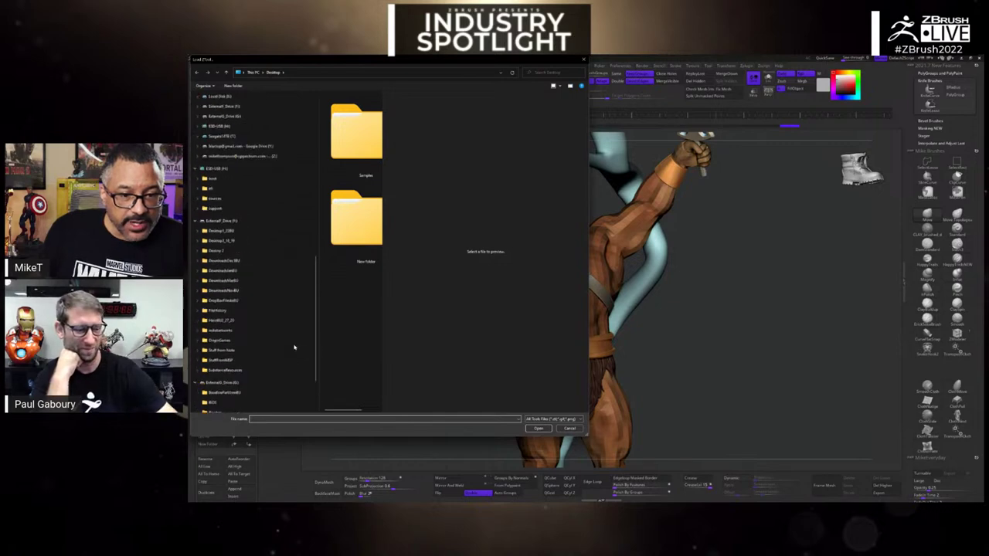
{"action": "scroll", "coordinate": [293, 344], "scroll_direction": "up", "scroll_amount": 8}
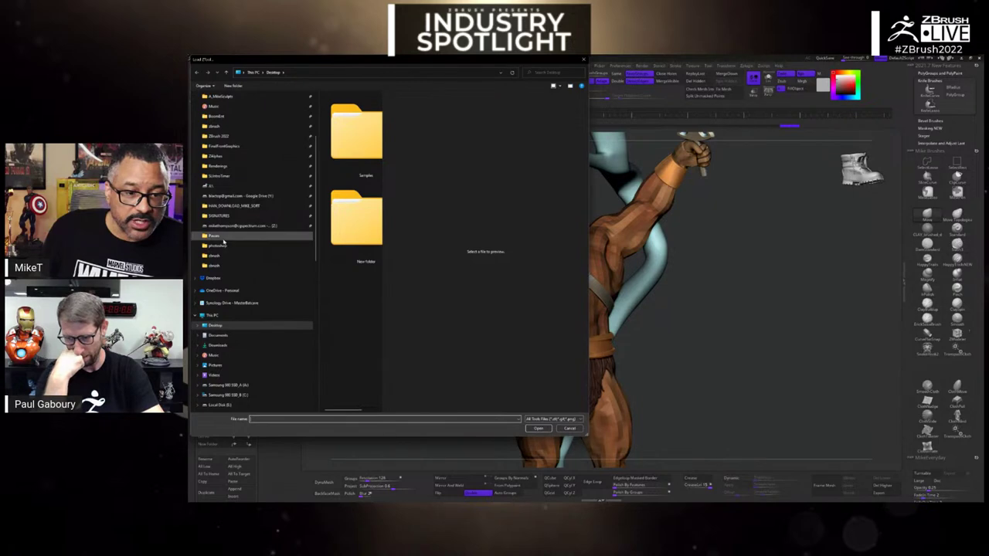
{"action": "left_click", "coordinate": [236, 256]}
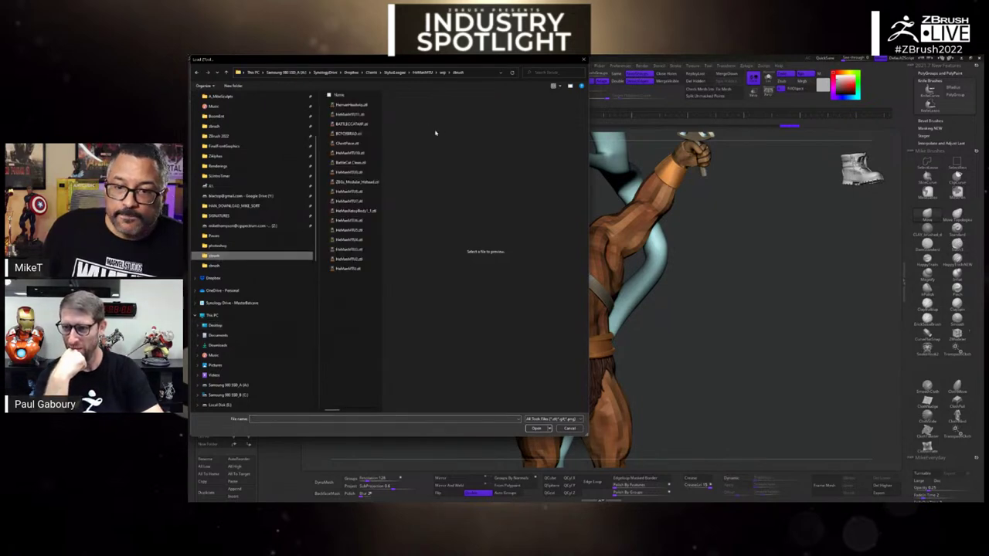
{"action": "left_click", "coordinate": [395, 72]}
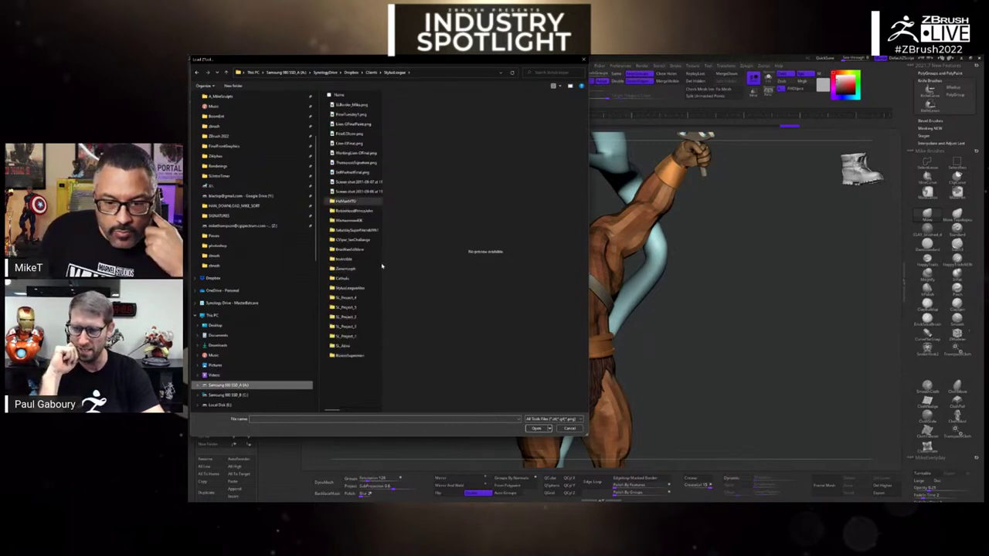
{"action": "left_click_drag", "start_coordinate": [381, 264], "coordinate": [456, 263]}
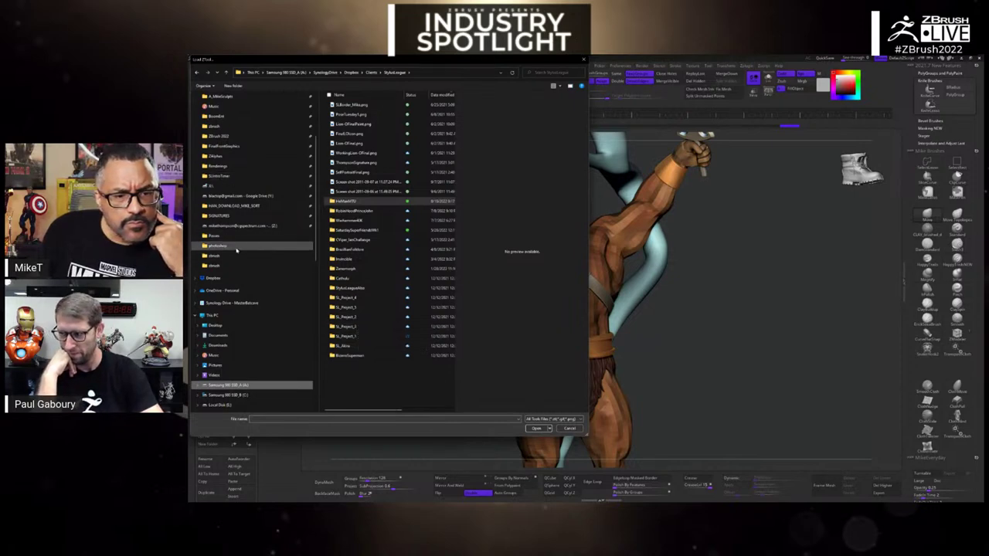
{"action": "left_click", "coordinate": [235, 248]}
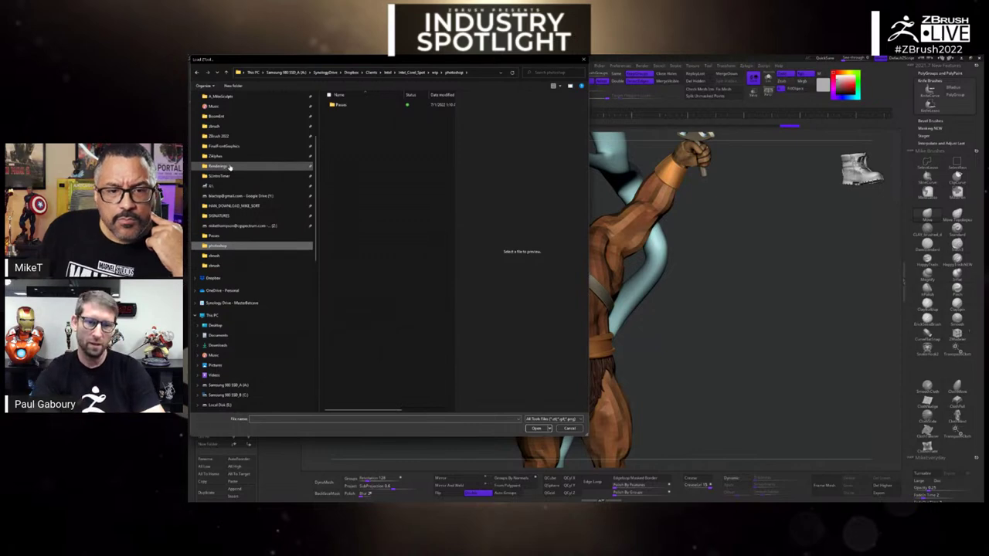
{"action": "left_click", "coordinate": [230, 166]}
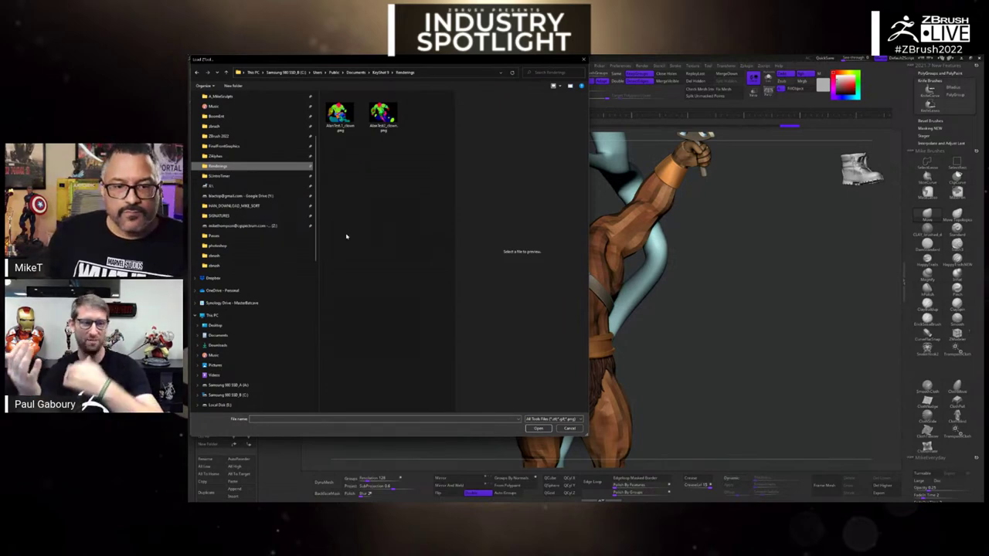
{"action": "left_click", "coordinate": [570, 428]}
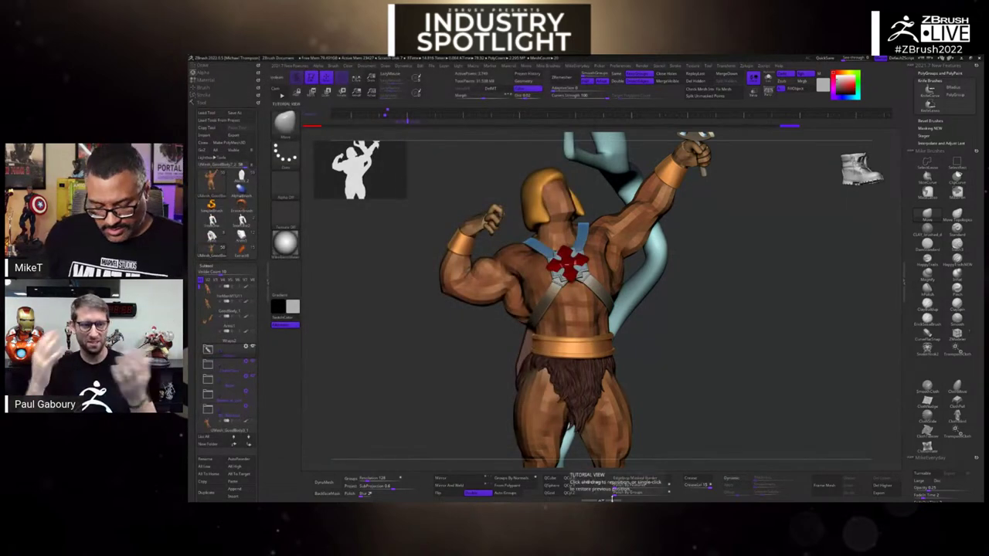
- Search the computer for "Lion" with the Windows search and try to open the Lion_ONew.jpg photo
{"action": "key", "text": "super"}
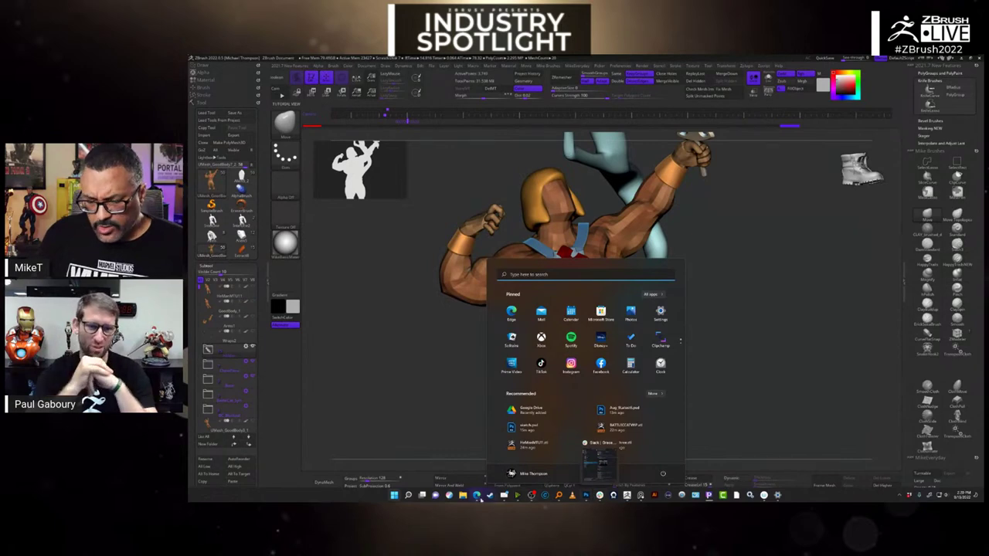
{"action": "left_click", "coordinate": [527, 274]}
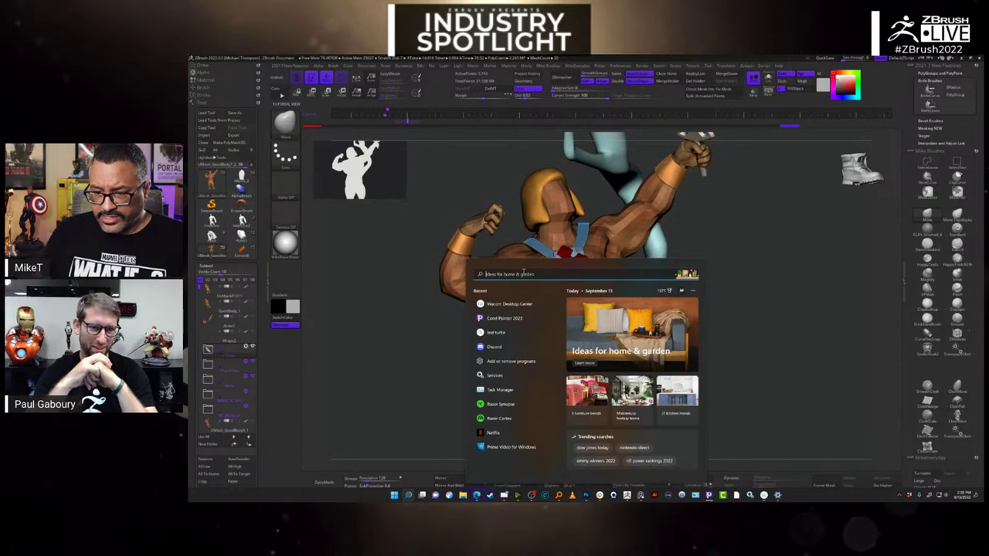
{"action": "type", "text": "Lion_ONew.jpg (3).lnk"}
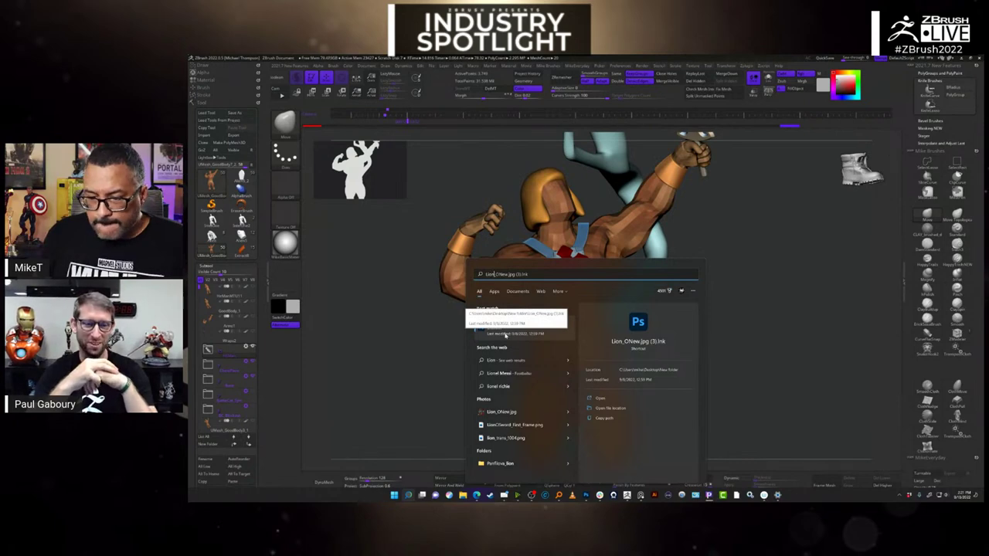
{"action": "left_click", "coordinate": [497, 414]}
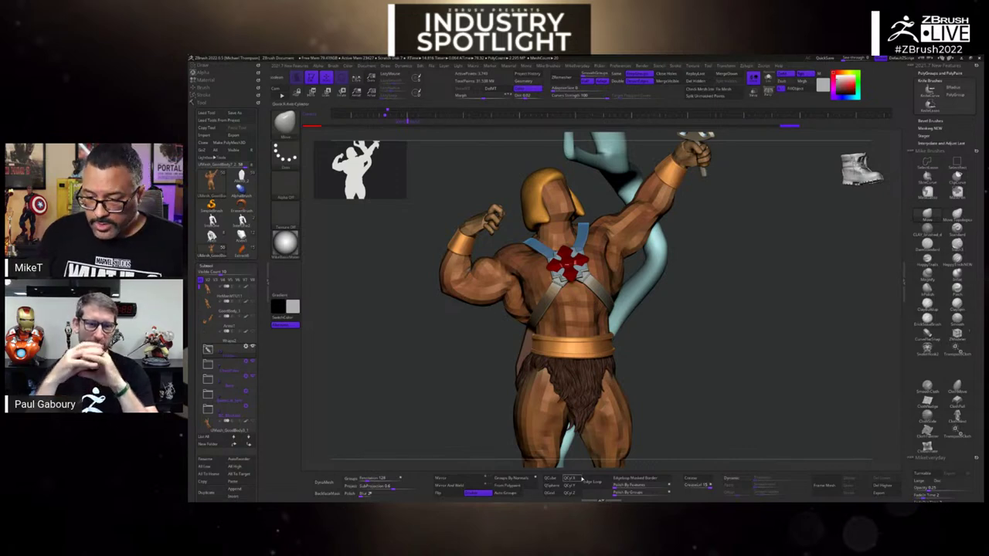
- Switch to Photoshop to check the open sketch, and bring back the Everything window with the "liono" file list
{"action": "key", "text": "alt+Tab"}
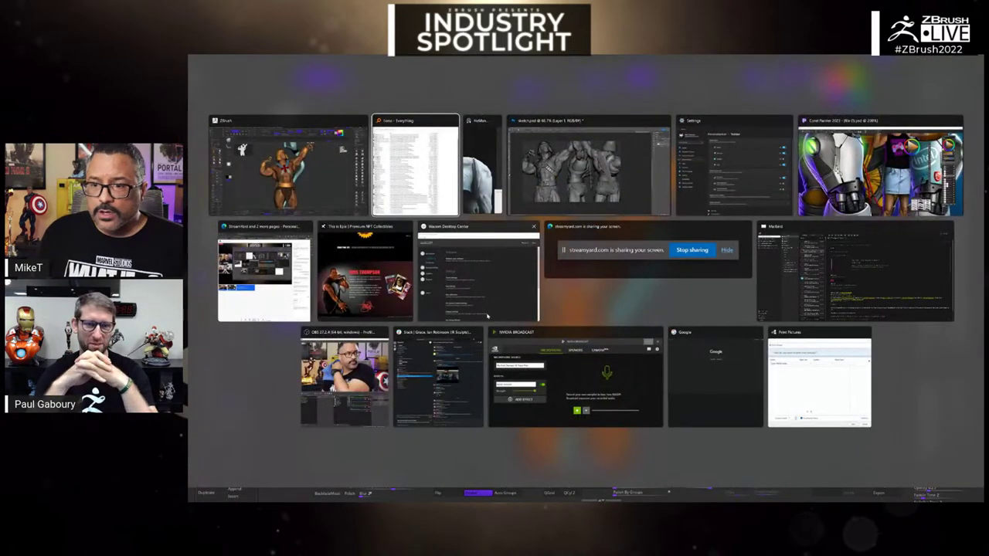
{"action": "key", "text": "alt+Tab"}
{"action": "key", "text": "alt+Tab"}
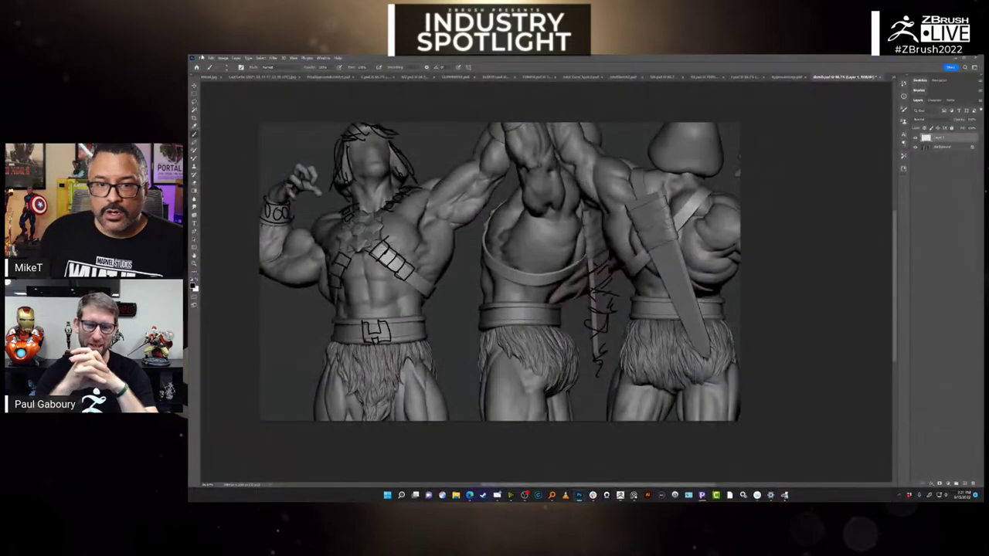
{"action": "left_click", "coordinate": [552, 495]}
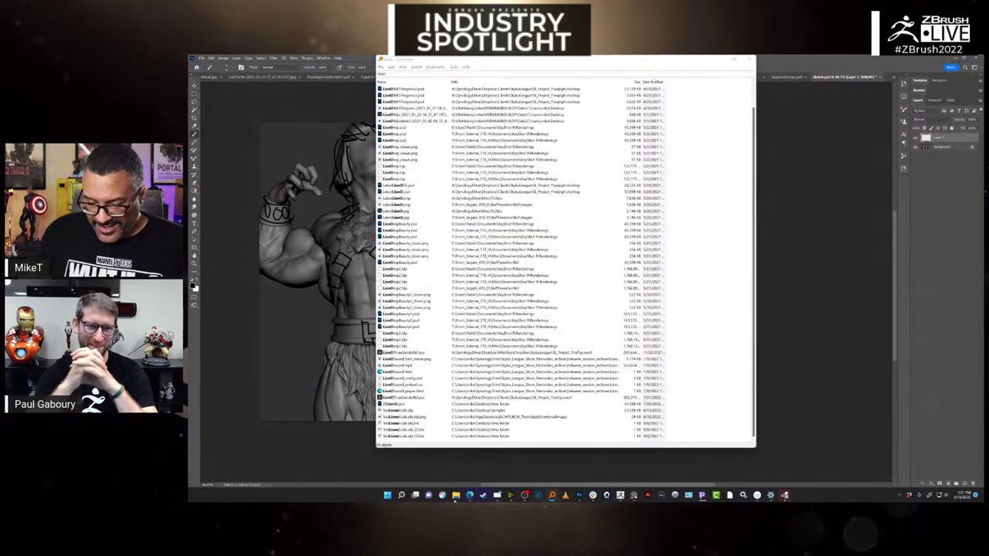
- Search the computer again for "lion" with the Windows search, retyping the term to find the Lion-O image
{"action": "left_click", "coordinate": [388, 495]}
{"action": "left_click", "coordinate": [523, 276]}
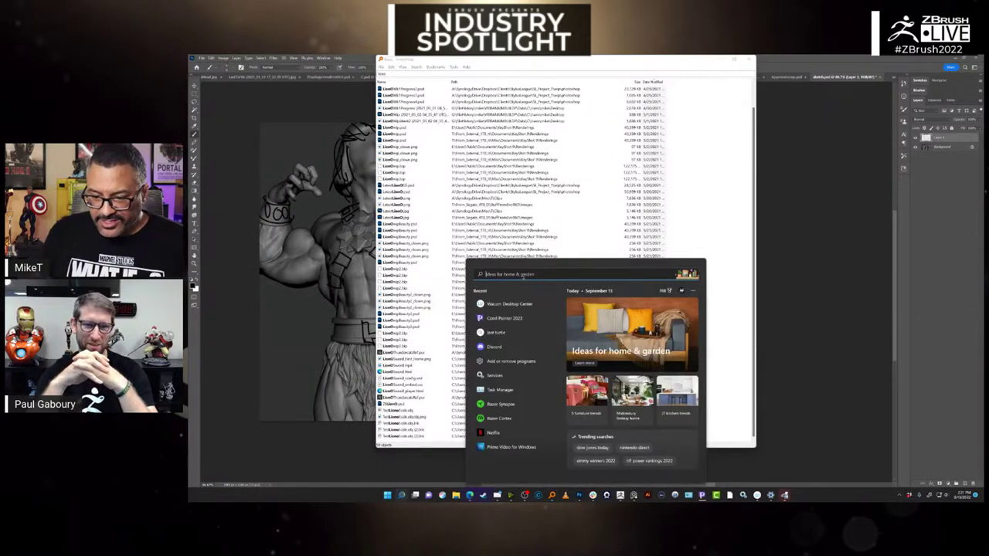
{"action": "type", "text": "lion"}
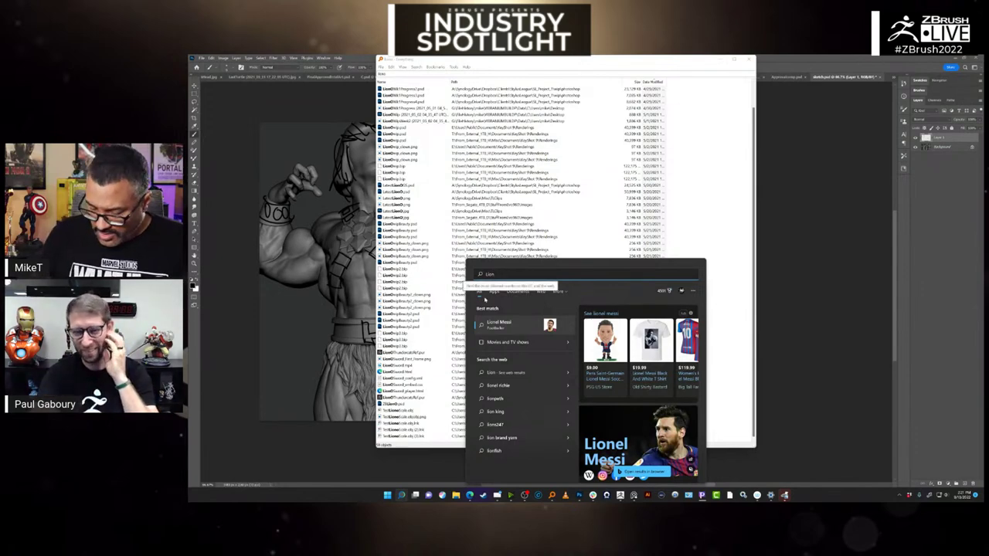
{"action": "key", "text": "BackSpace"}
{"action": "key", "text": "BackSpace"}
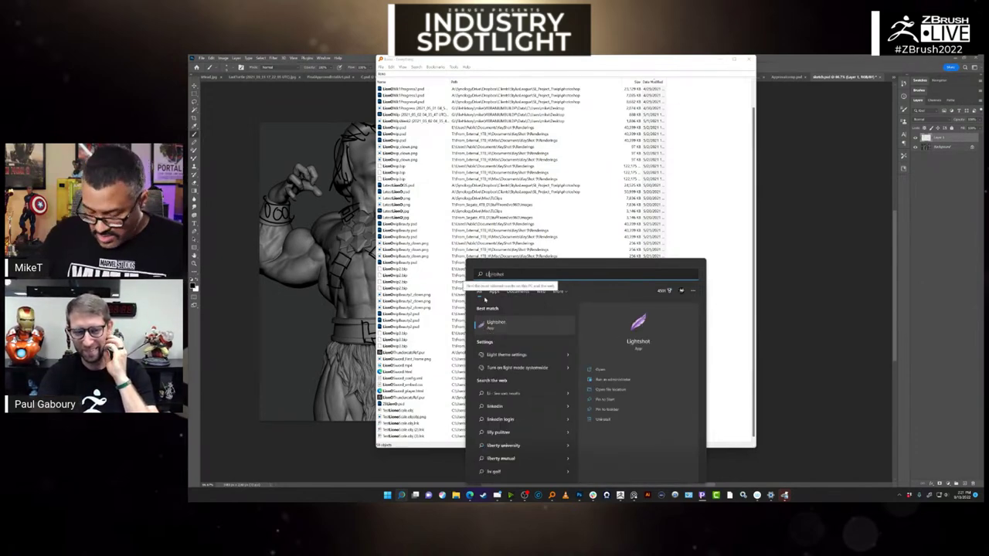
{"action": "type", "text": "li"}
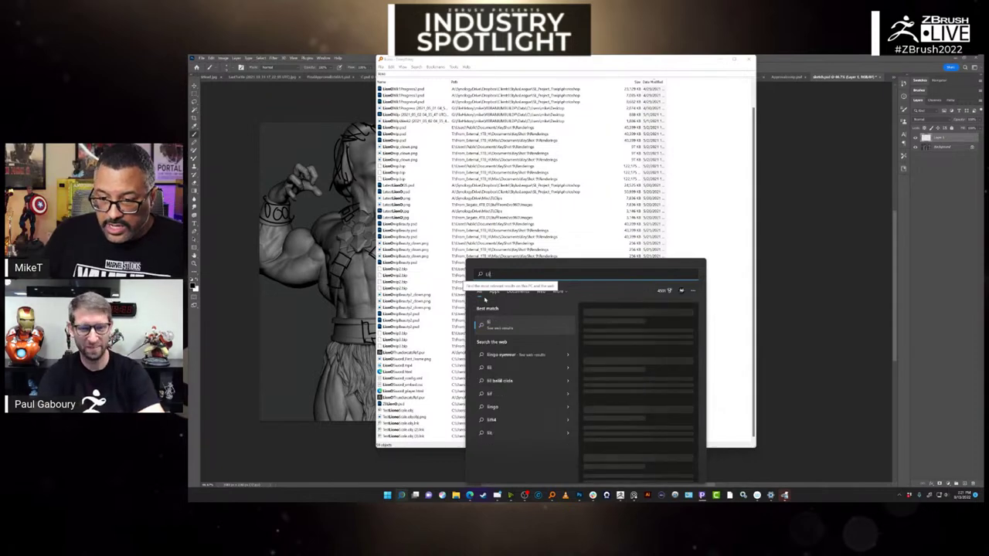
{"action": "key", "text": "BackSpace"}
{"action": "type", "text": "on_ONew.jpg"}
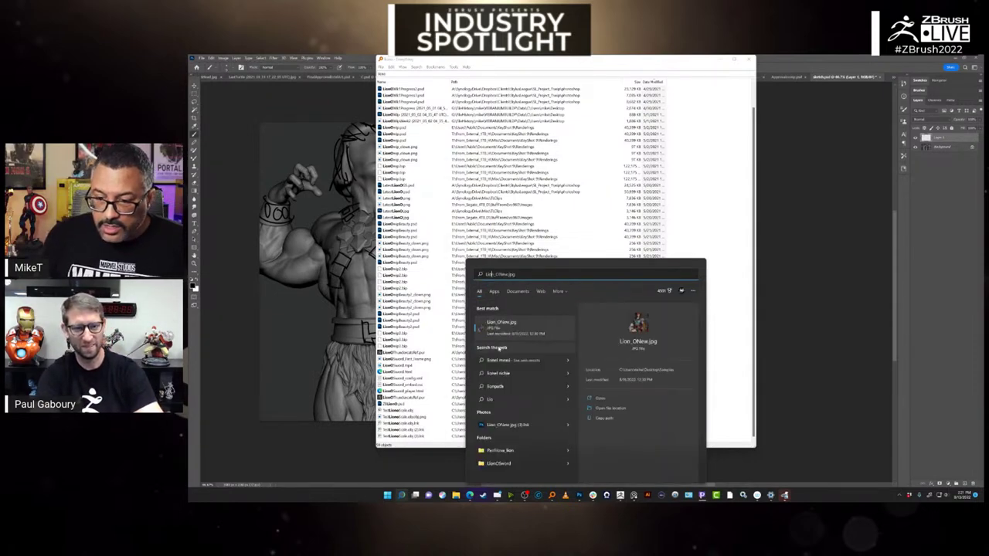
- Copy the path of the Lion_ONew.jpg search match and open its file location
{"action": "right_click", "coordinate": [491, 327]}
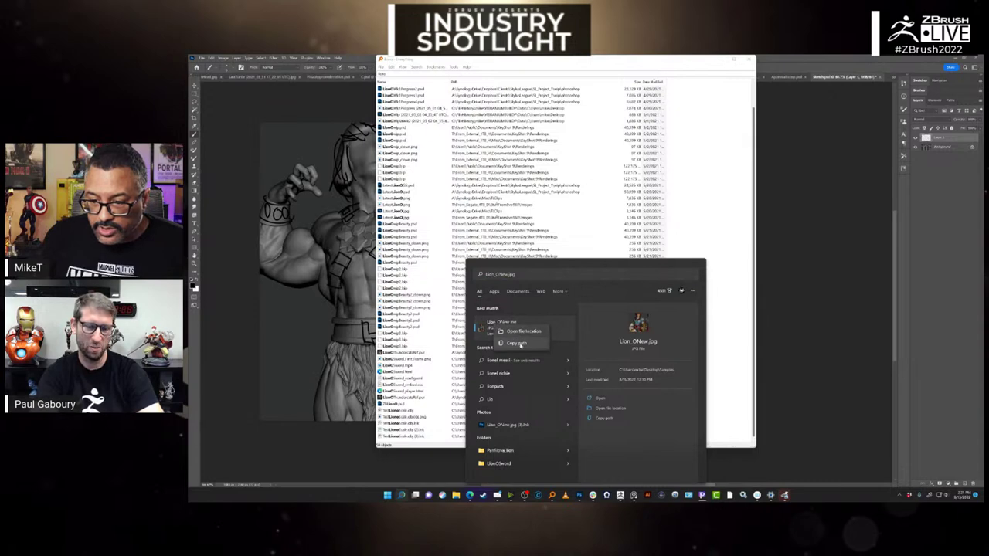
{"action": "left_click", "coordinate": [523, 343]}
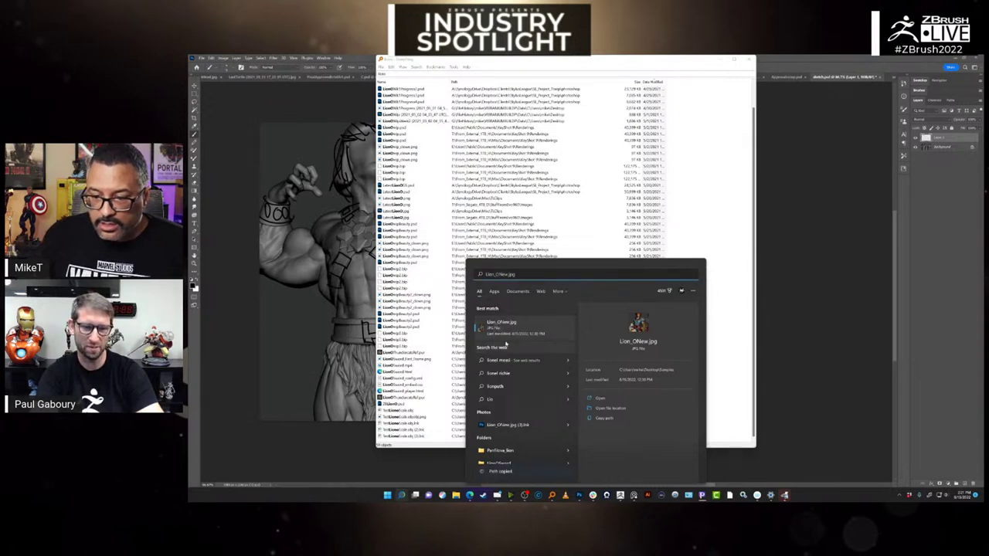
{"action": "right_click", "coordinate": [493, 326]}
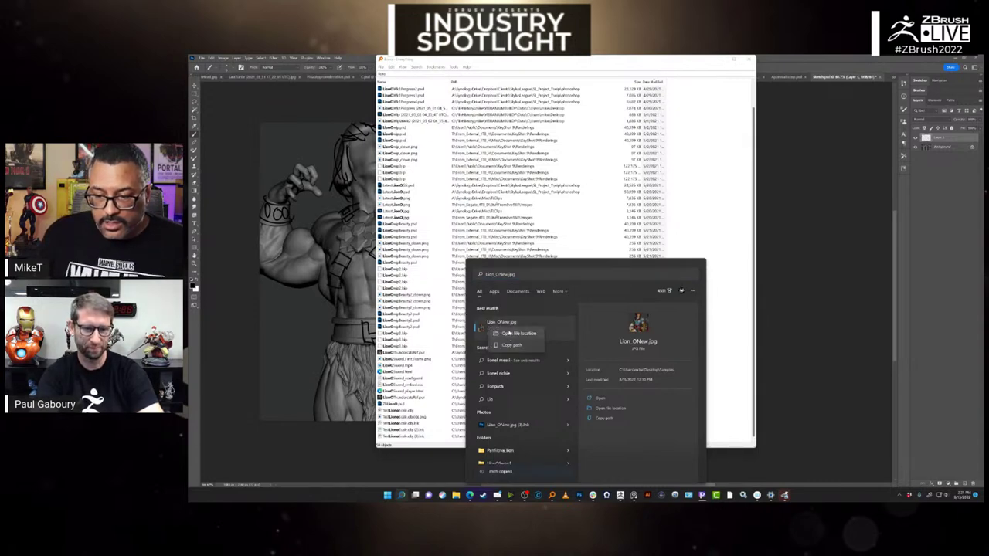
{"action": "left_click", "coordinate": [510, 334]}
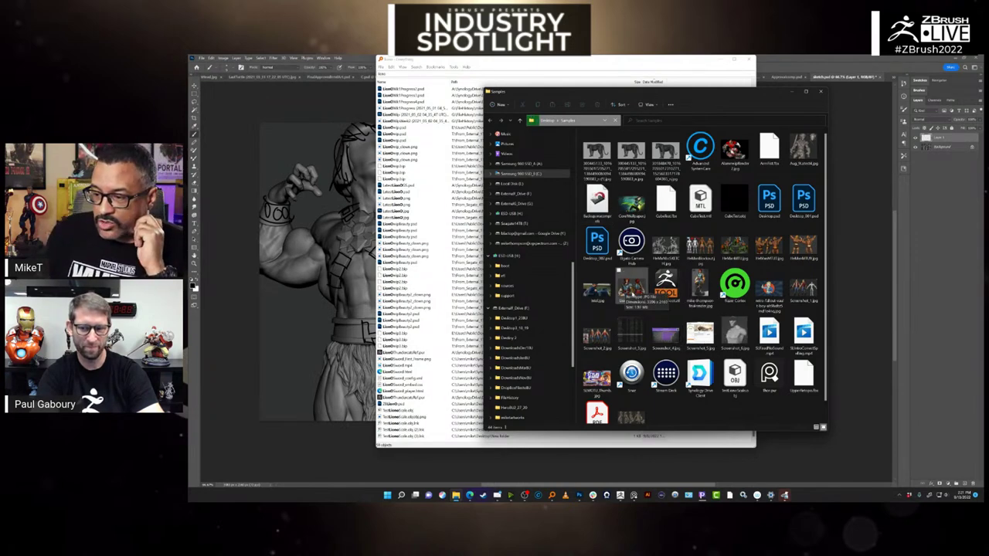
- Open Lion_ONew.jpg from the Samples folder in Photoshop and enlarge the view of the two Lion-O figures
{"action": "right_click", "coordinate": [633, 288]}
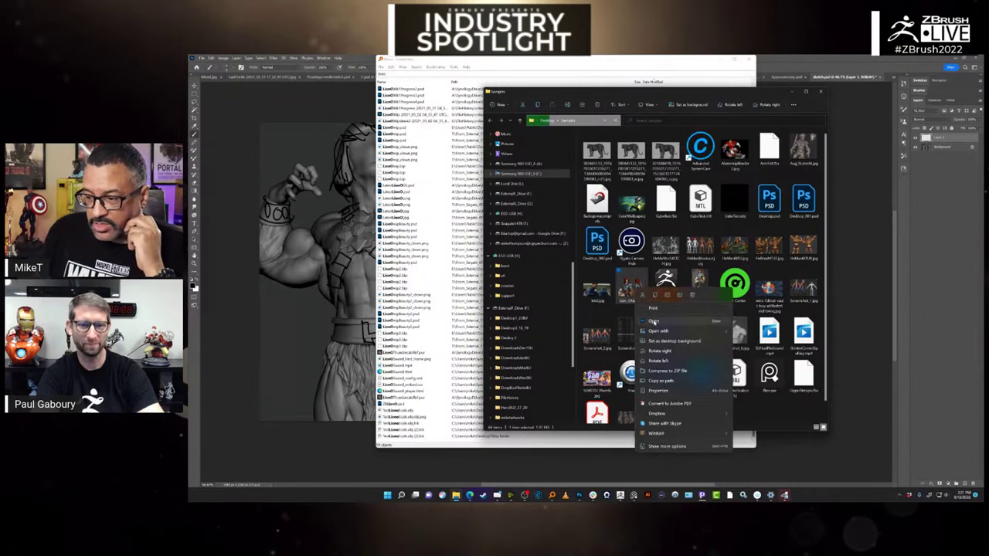
{"action": "left_click", "coordinate": [654, 320]}
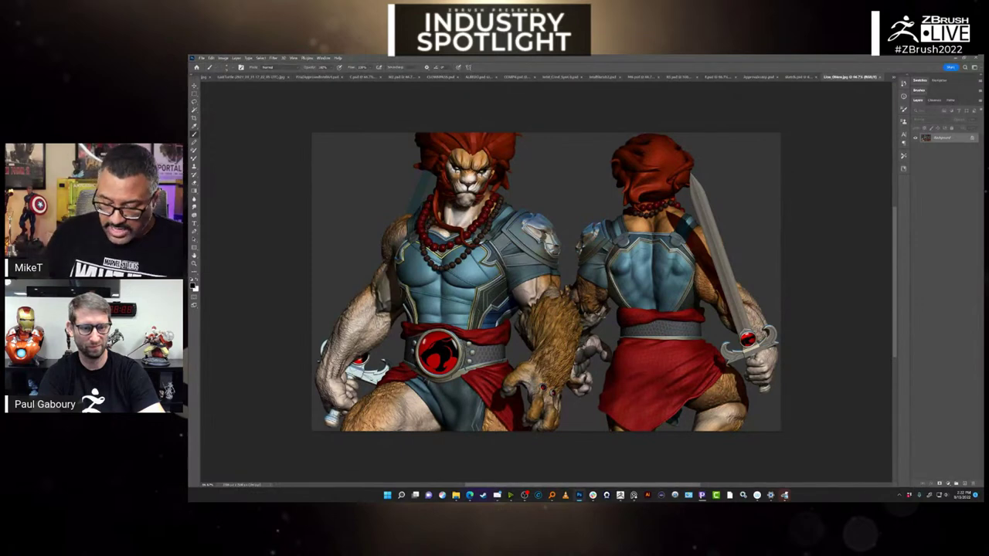
{"action": "scroll", "coordinate": [546, 286], "scroll_direction": "up", "scroll_amount": 3, "text": "alt"}
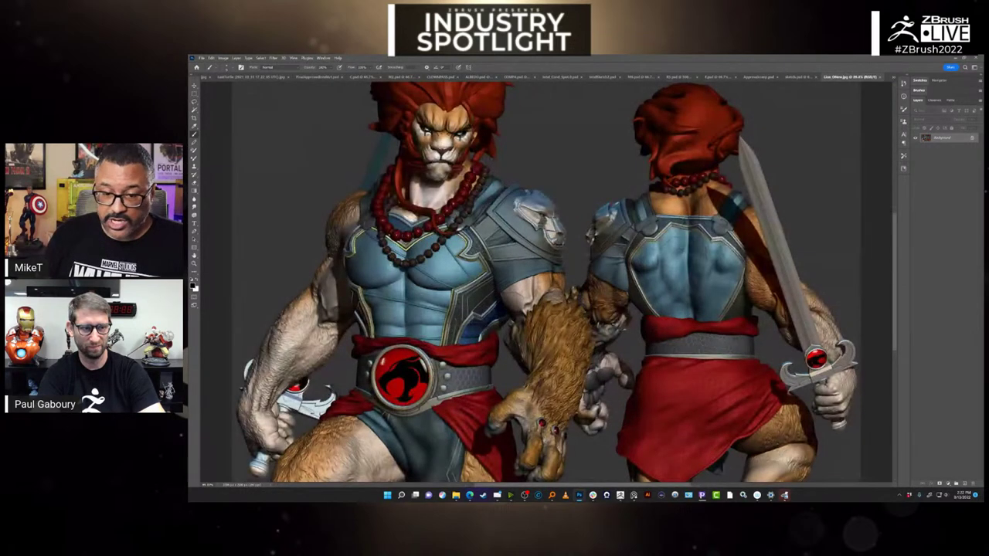
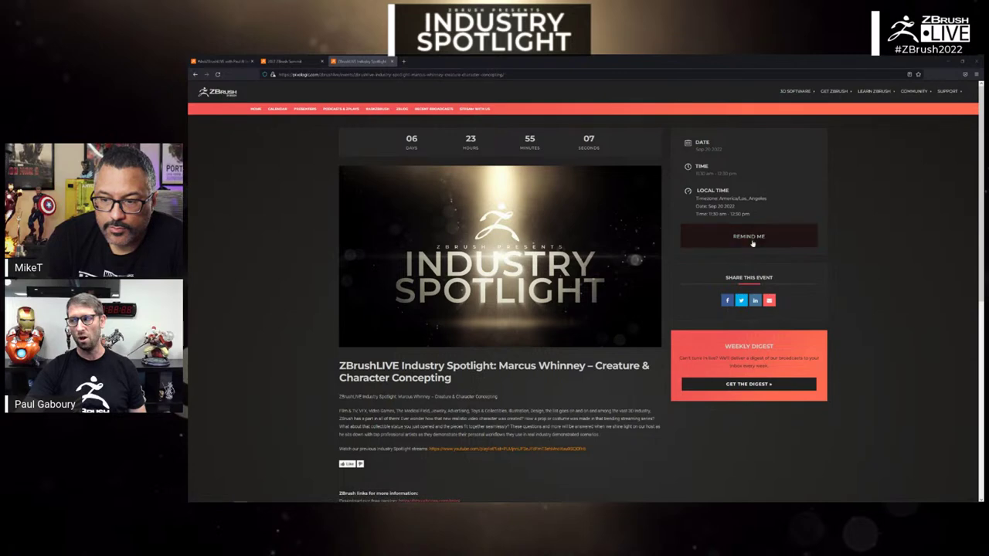
- Select the web address of the Industry Spotlight event page and of the #AskZBrushLIVE event page, switching away from the browser after each
{"action": "left_click", "coordinate": [513, 75]}
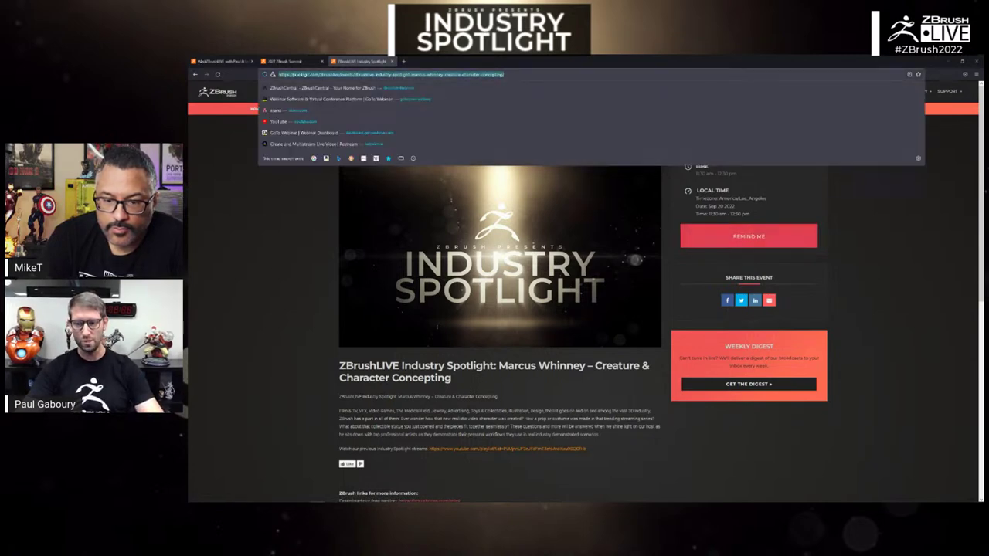
{"action": "key", "text": "alt+Tab"}
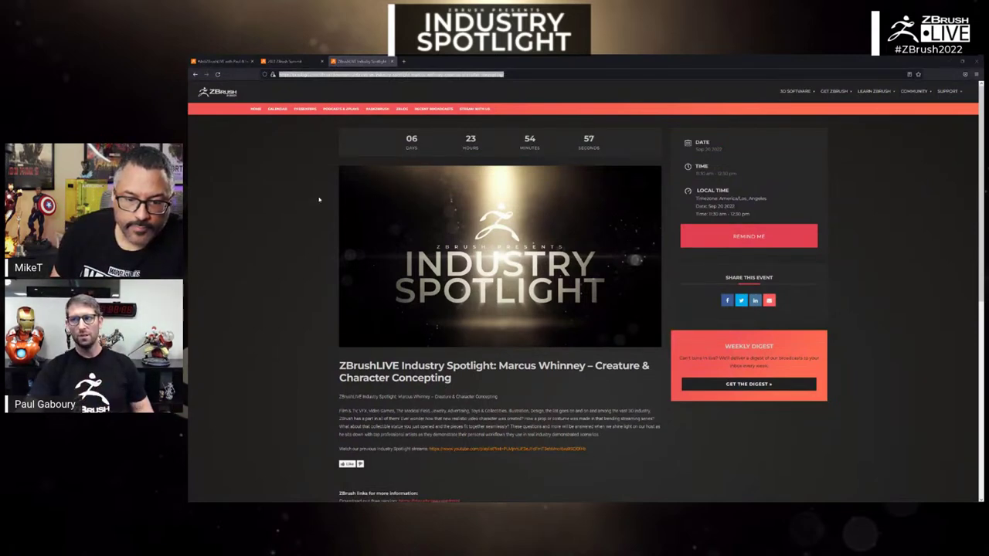
{"action": "left_click", "coordinate": [219, 64]}
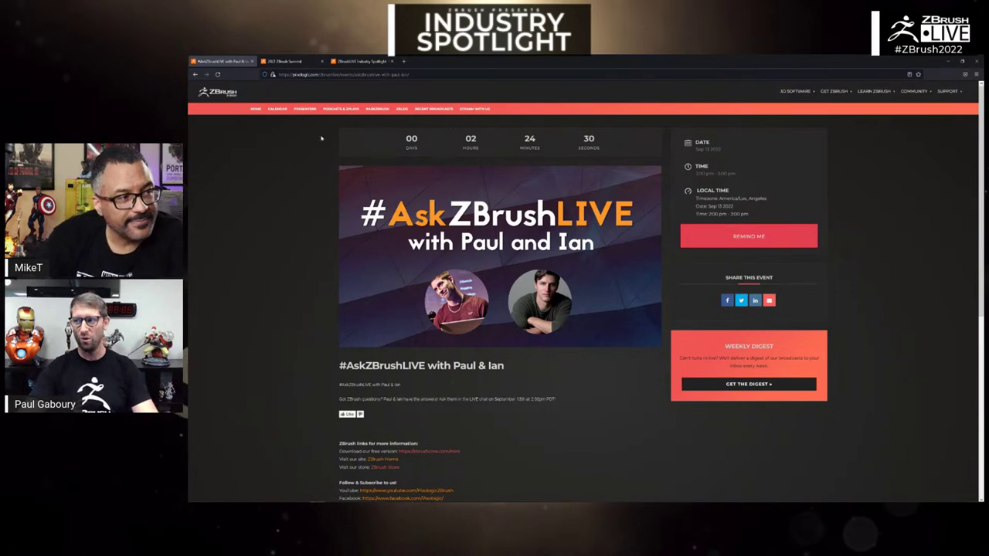
{"action": "left_click", "coordinate": [443, 74]}
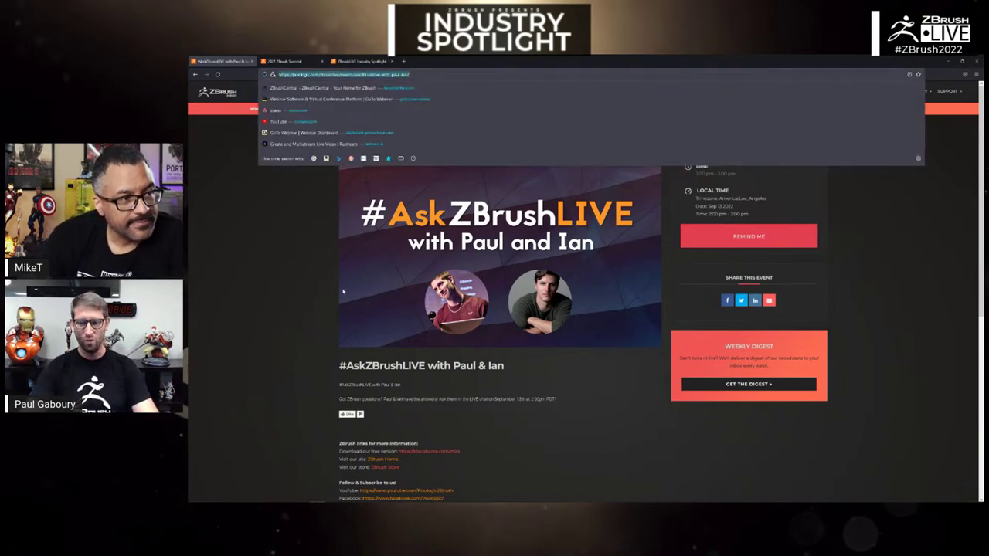
{"action": "key", "text": "alt+Tab"}
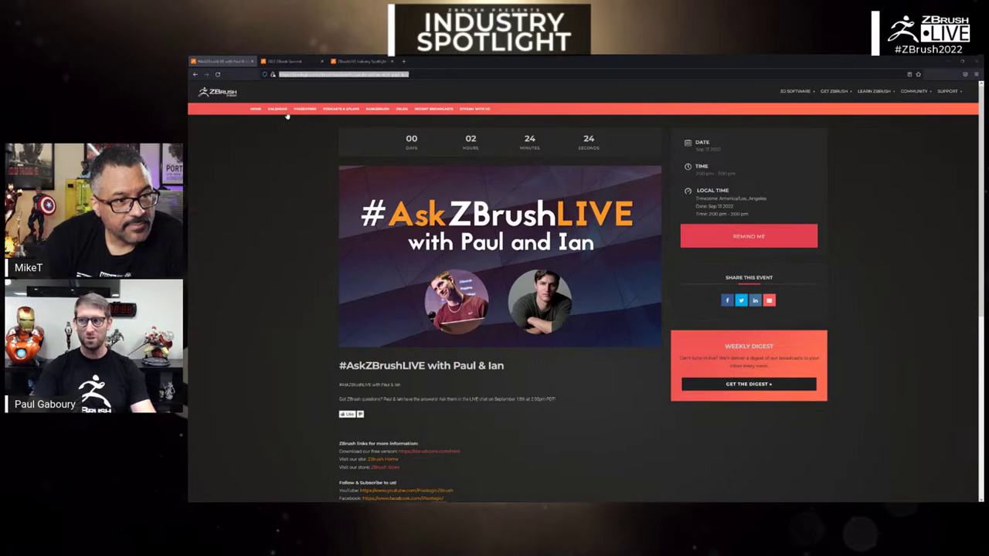
- Show the 2022 ZBrush Summit page and look through its event description and award section before returning to its opening banner
{"action": "left_click", "coordinate": [288, 61]}
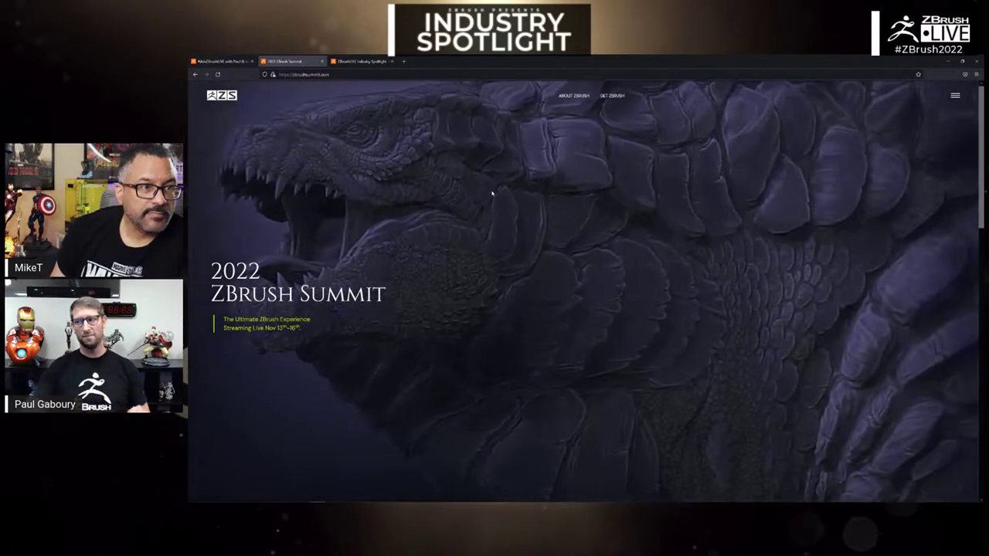
{"action": "scroll", "coordinate": [549, 245], "scroll_direction": "down", "scroll_amount": 2}
{"action": "scroll", "coordinate": [563, 246], "scroll_direction": "down", "scroll_amount": 2}
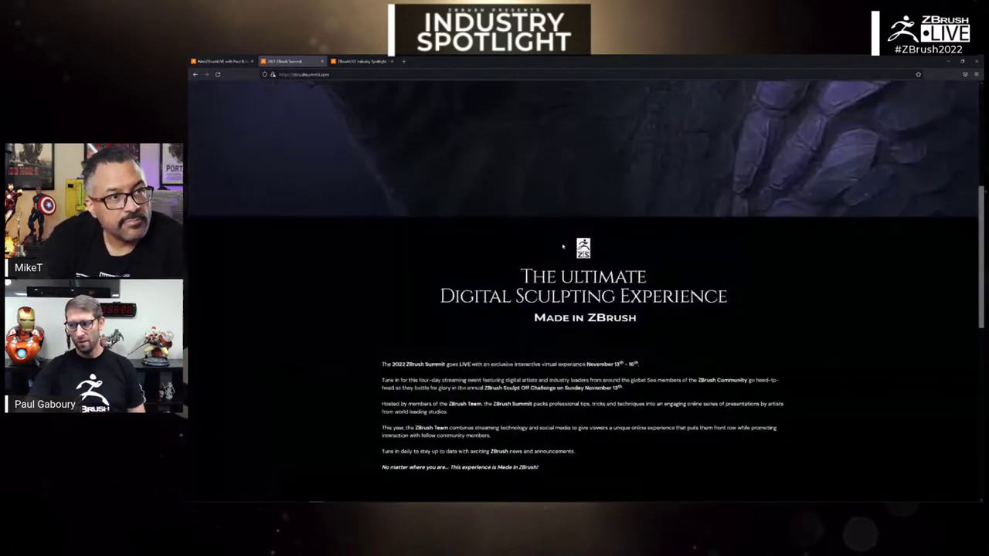
{"action": "scroll", "coordinate": [562, 246], "scroll_direction": "down", "scroll_amount": 7}
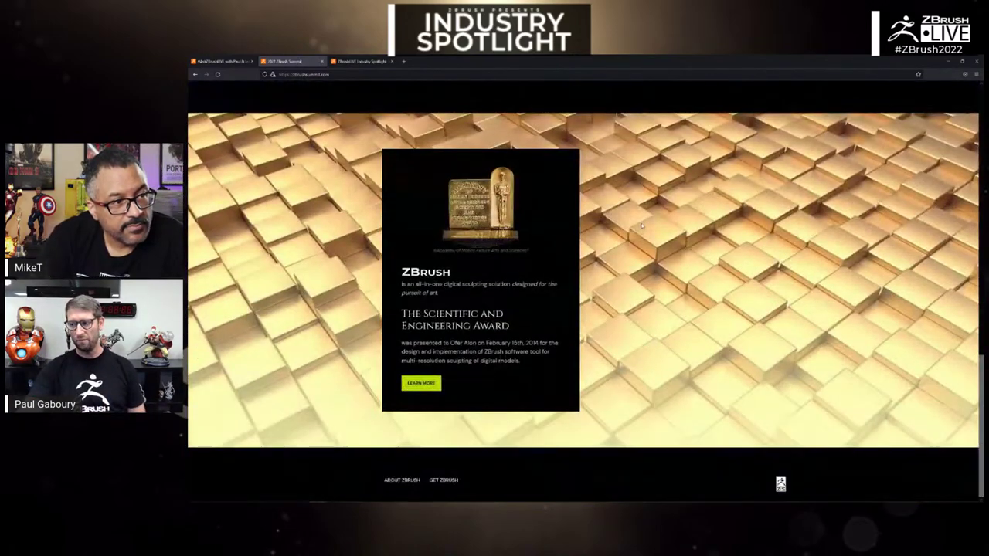
{"action": "scroll", "coordinate": [641, 226], "scroll_direction": "up", "scroll_amount": 5}
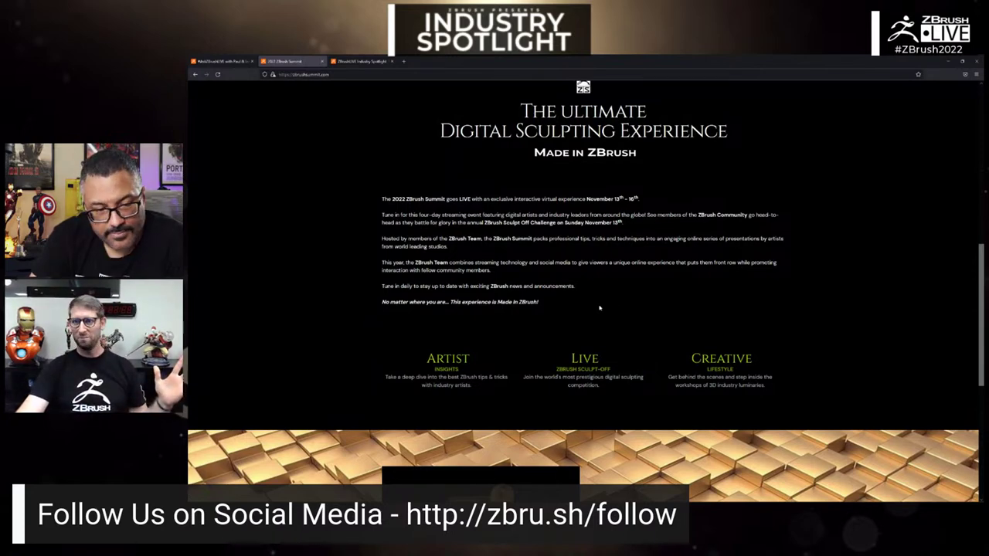
{"action": "scroll", "coordinate": [600, 308], "scroll_direction": "up", "scroll_amount": 10}
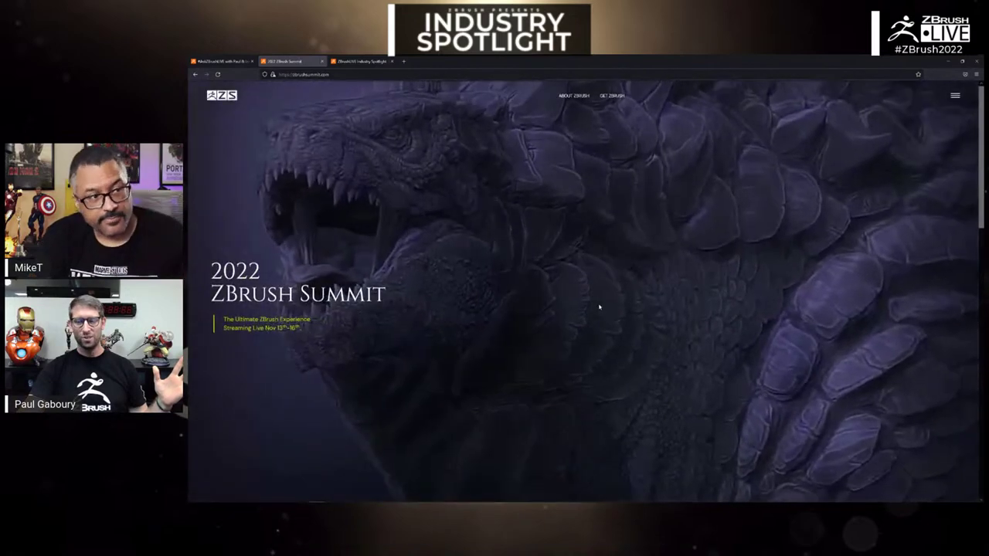